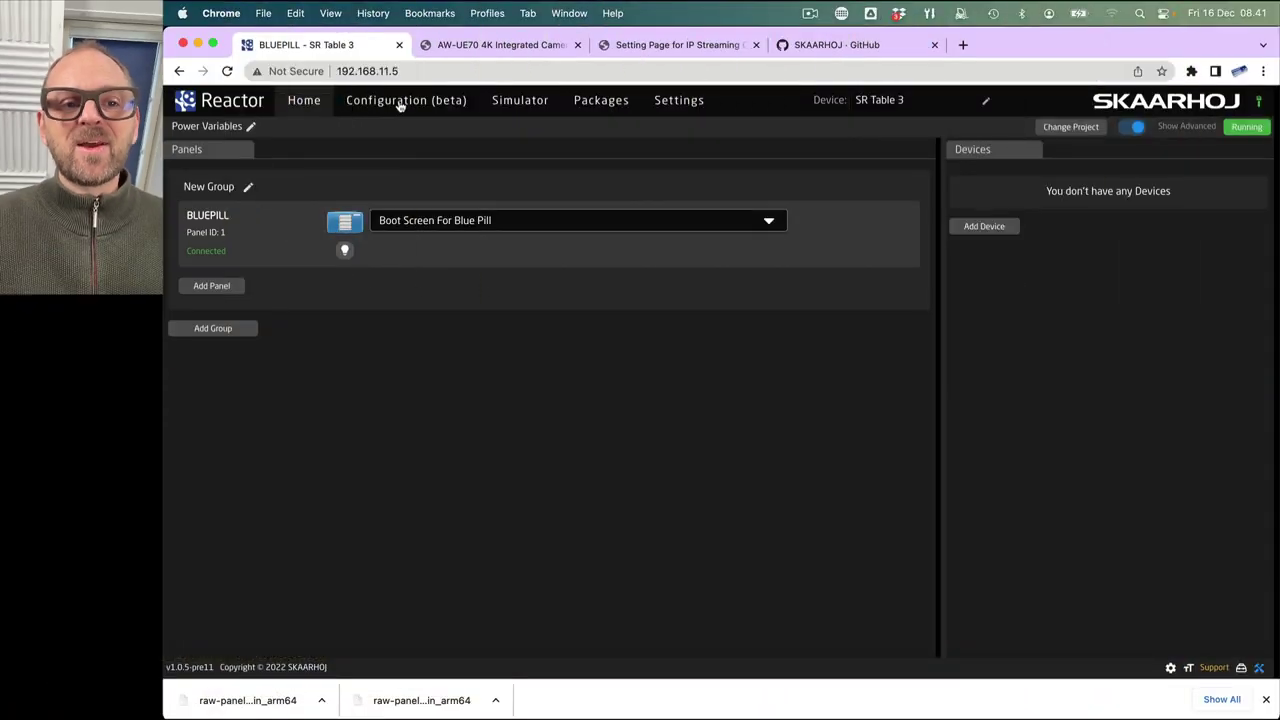
left_click(400, 104)
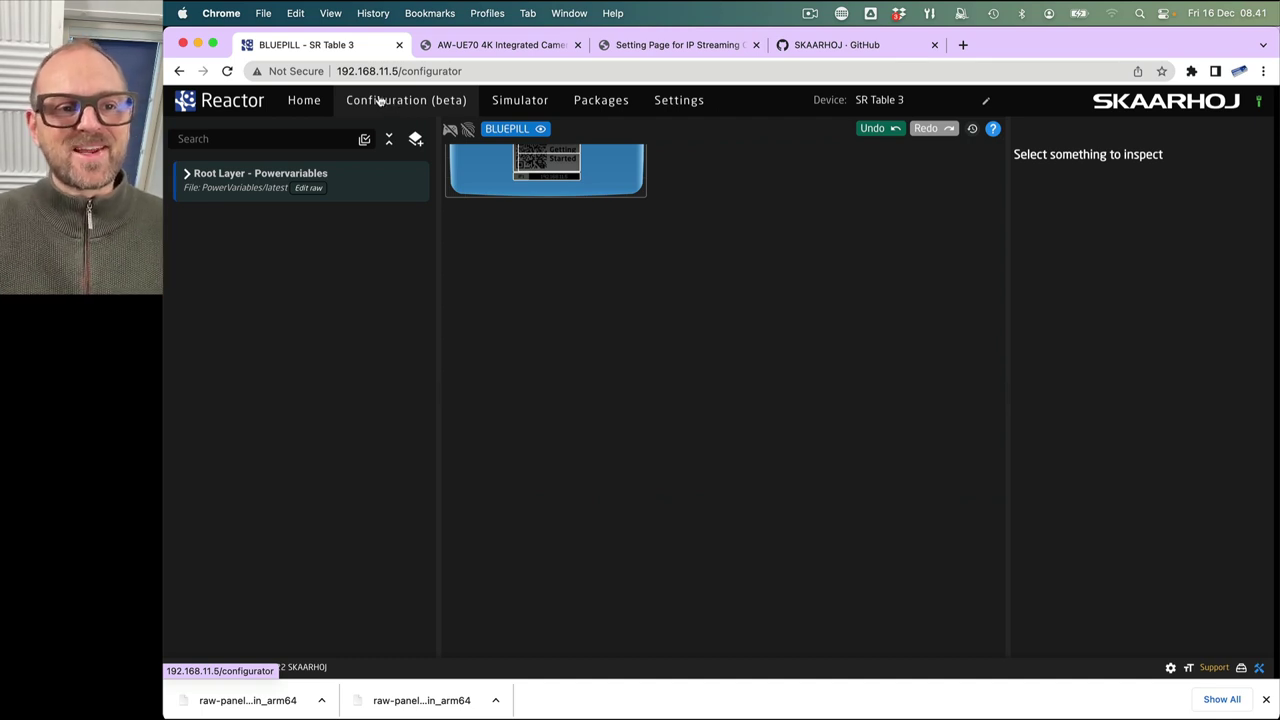
left_click(305, 100)
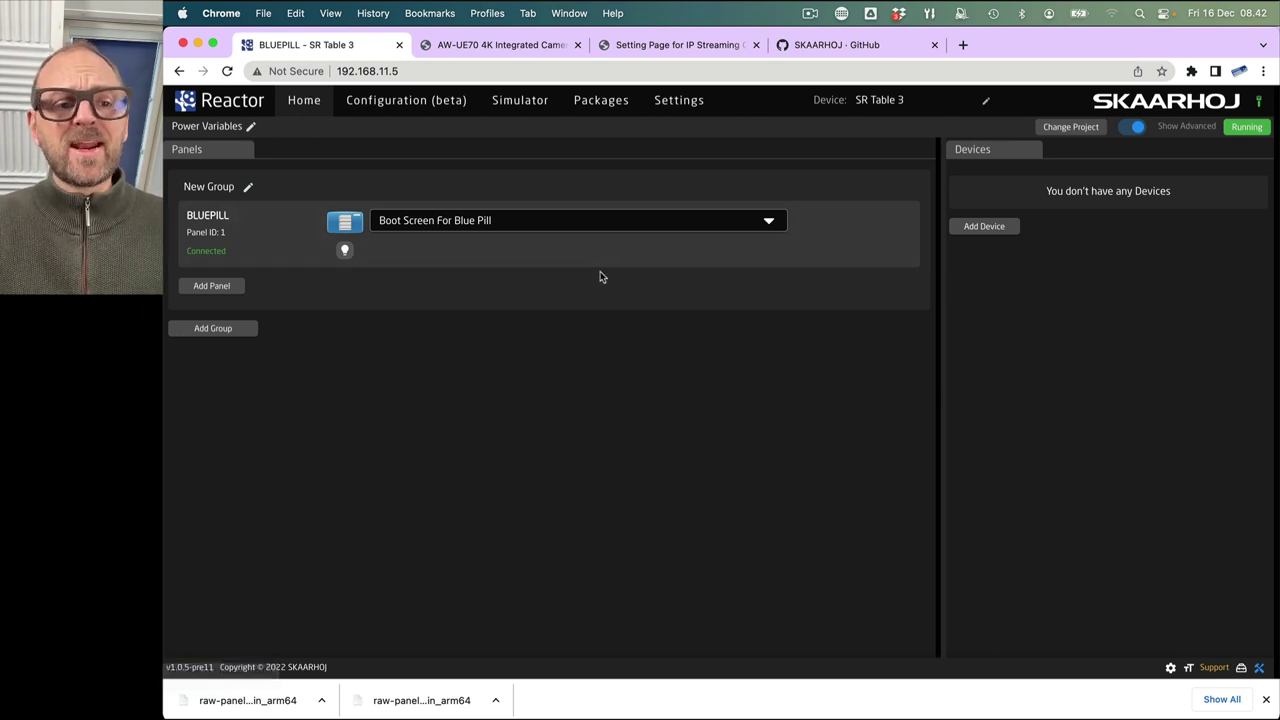
left_click(213, 286)
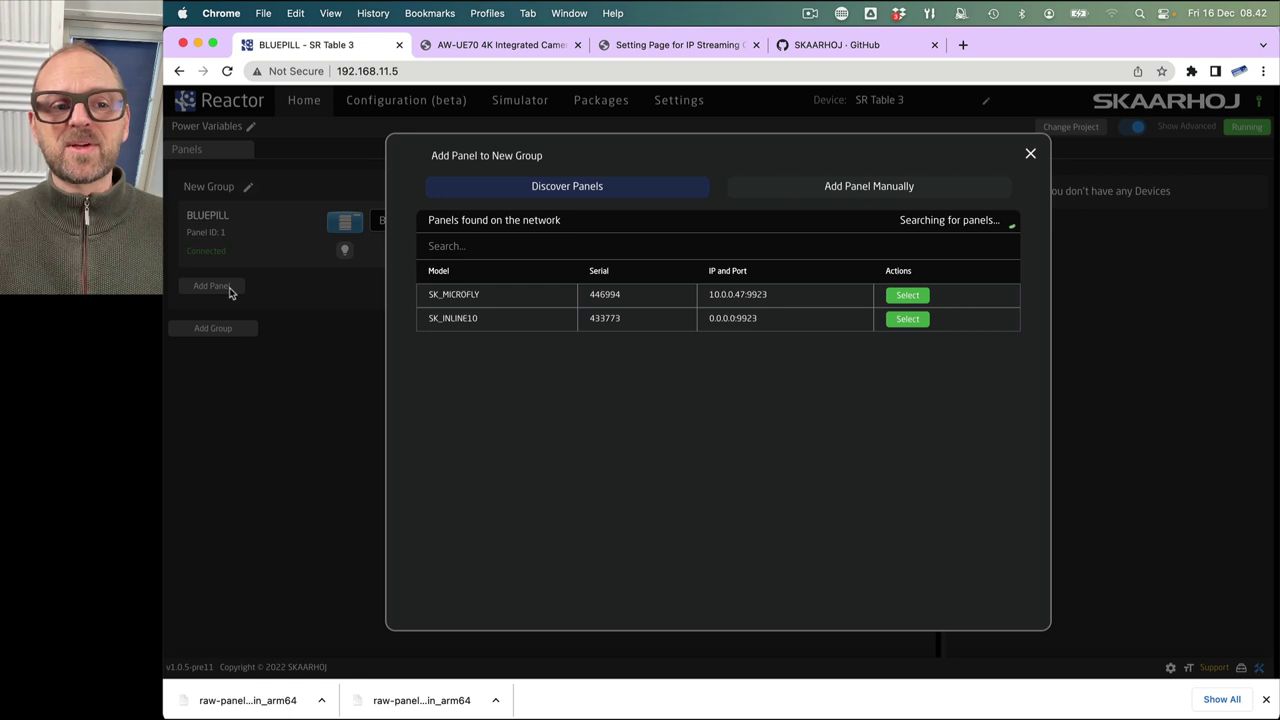
left_click(1030, 156)
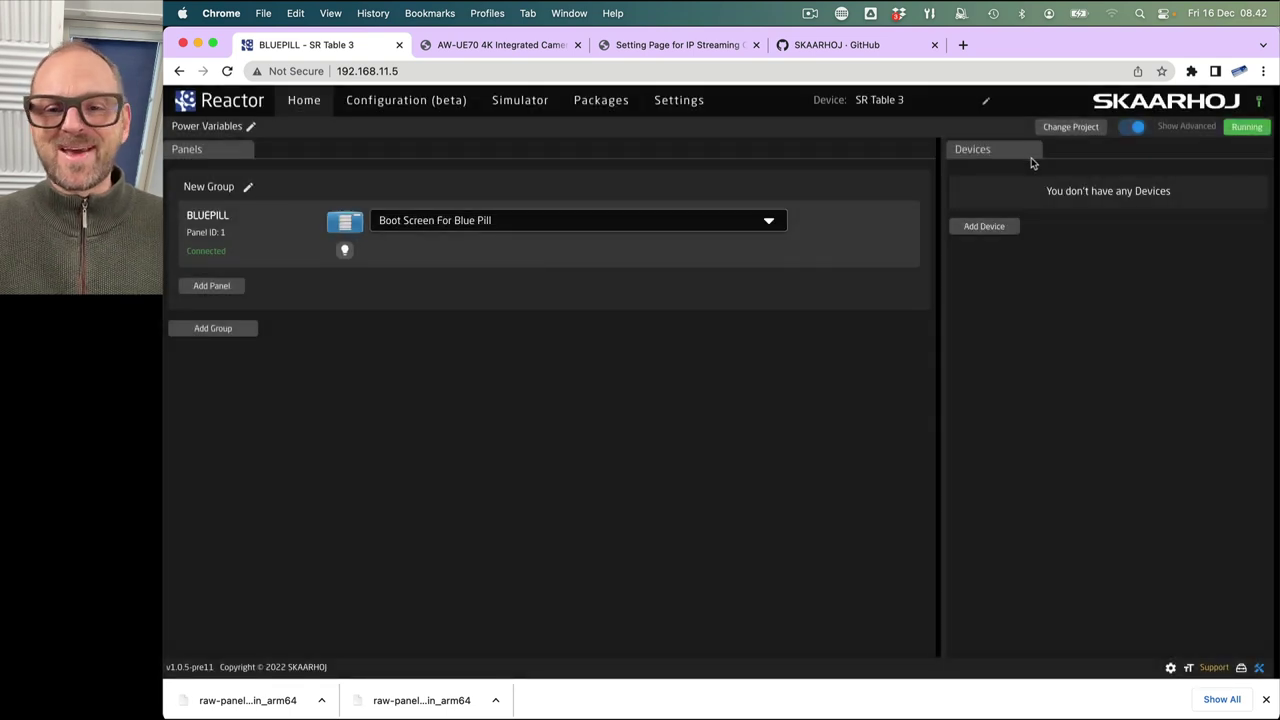
- Add the discovered Canon CR-N500 camera at 192.168.10.223 as a device and save its settings
left_click(985, 230)
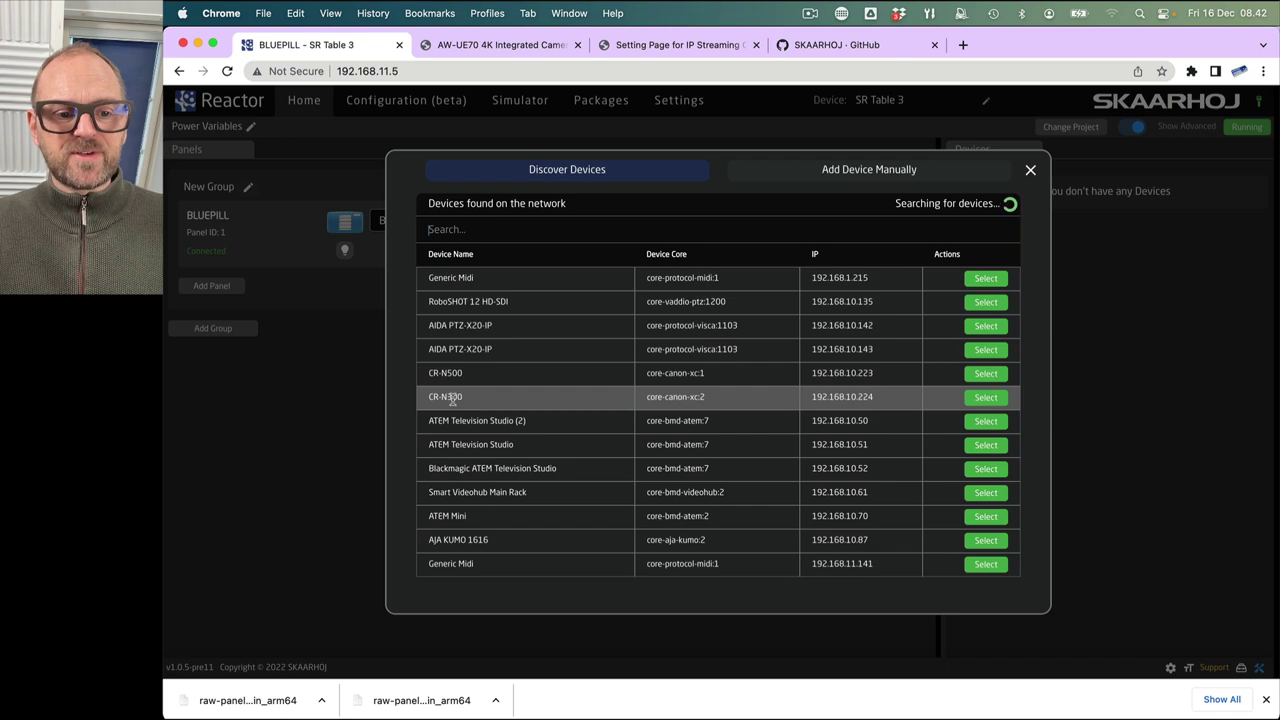
left_click(986, 373)
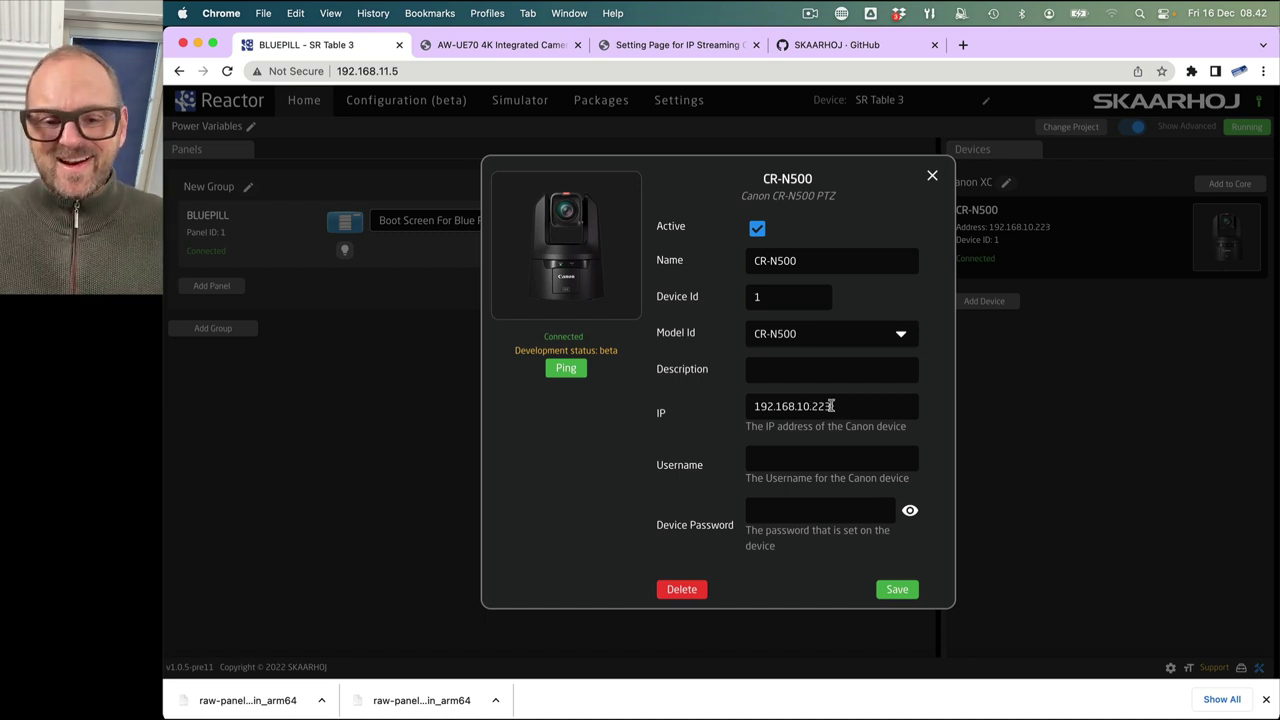
left_click(895, 589)
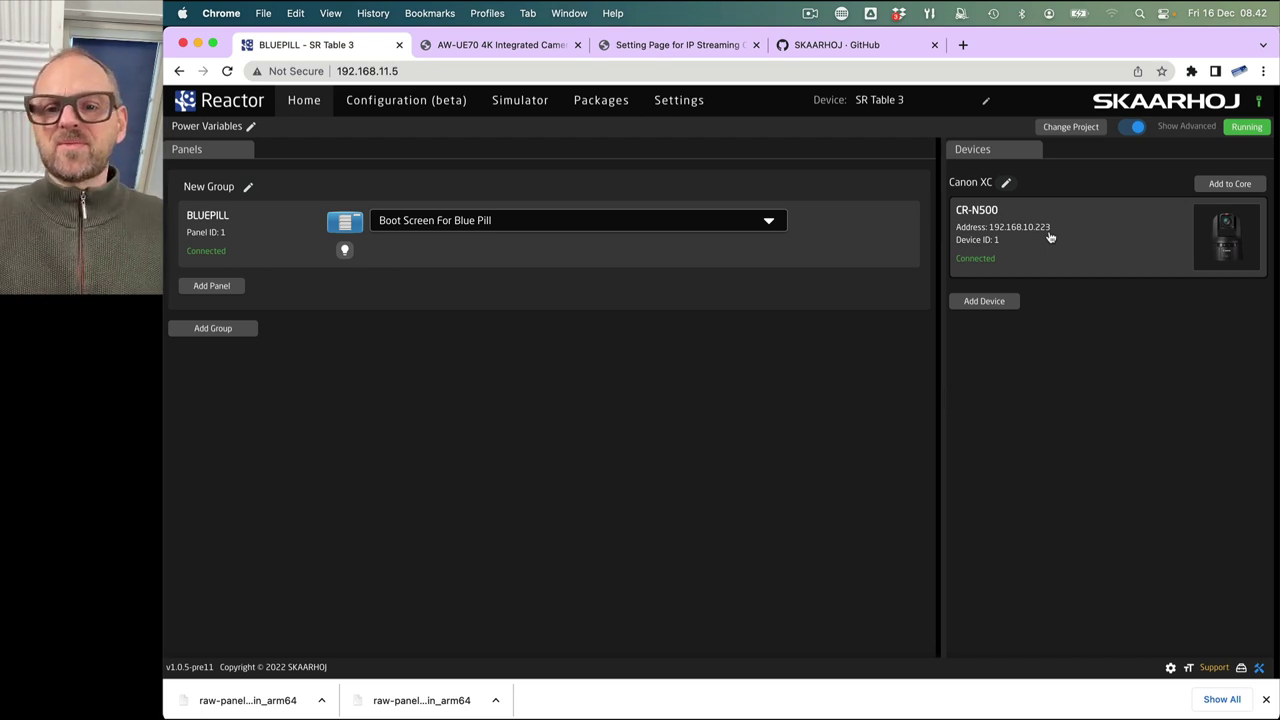
- Add a Panasonic AW-UE70 PTZ camera manually as a device, finding it with "panaso" and saving it without an IP
left_click(983, 301)
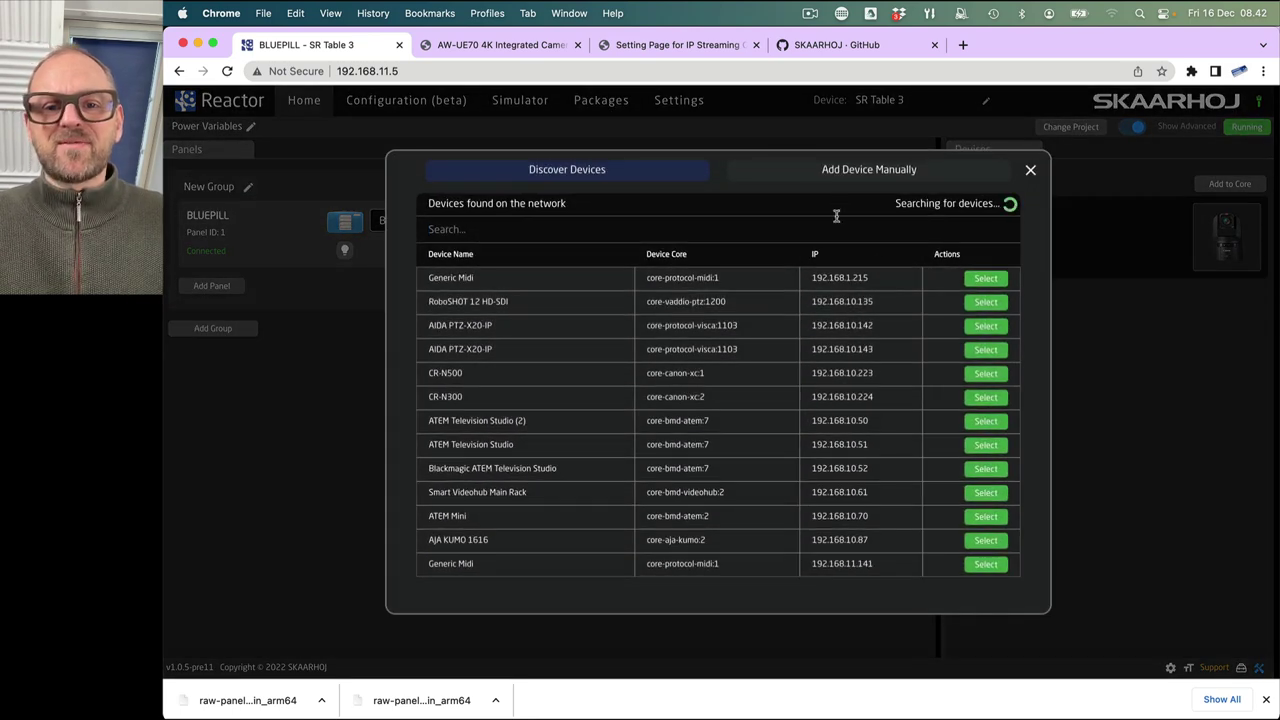
left_click(839, 169)
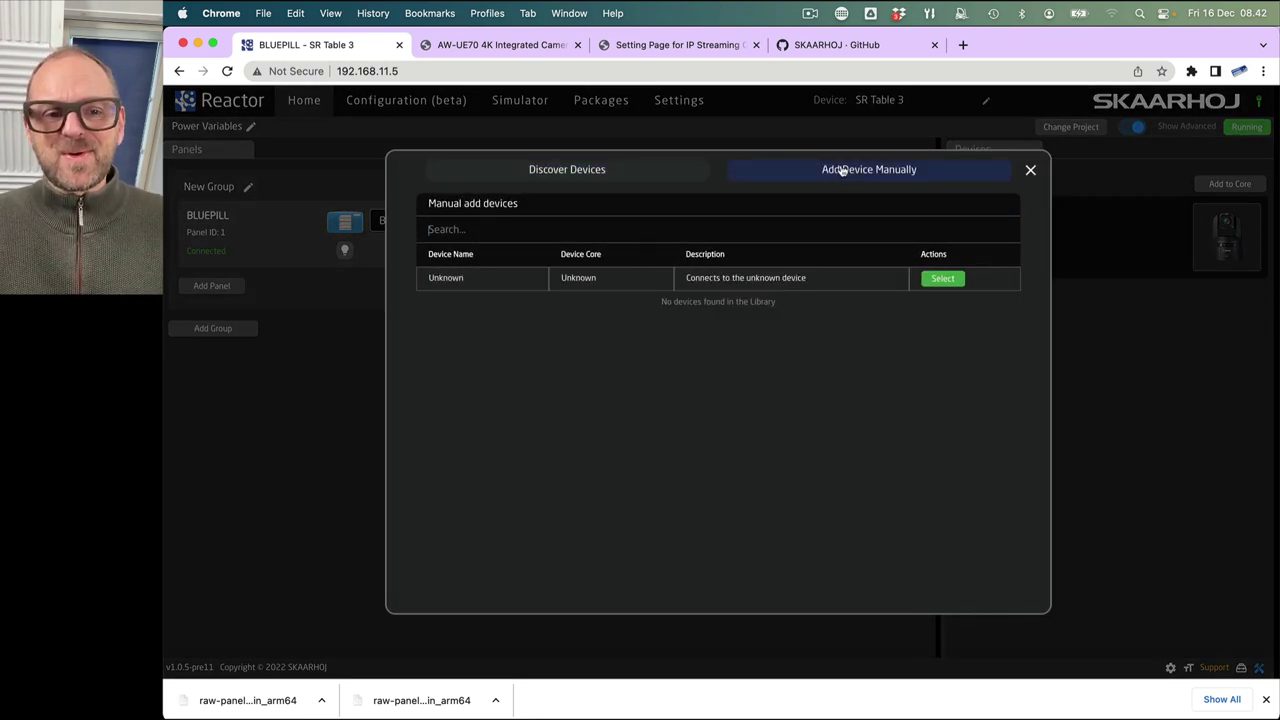
left_click(502, 228)
type("panaso")
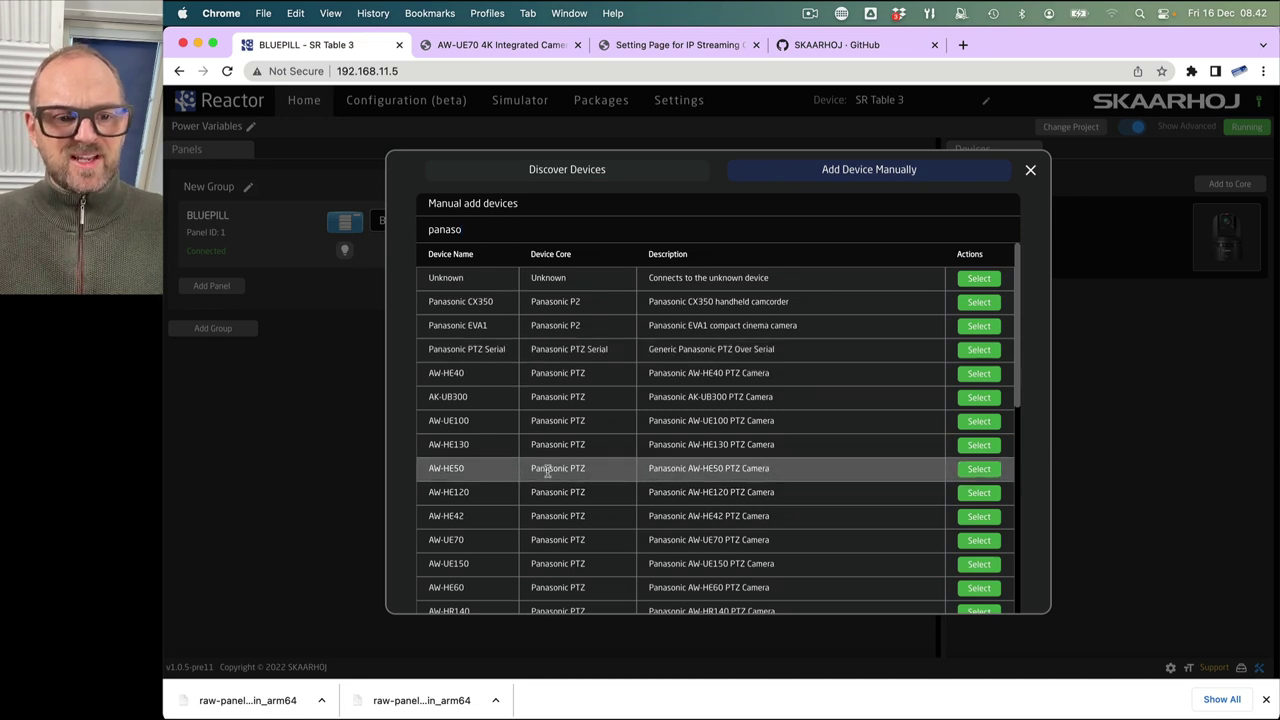
left_click(976, 541)
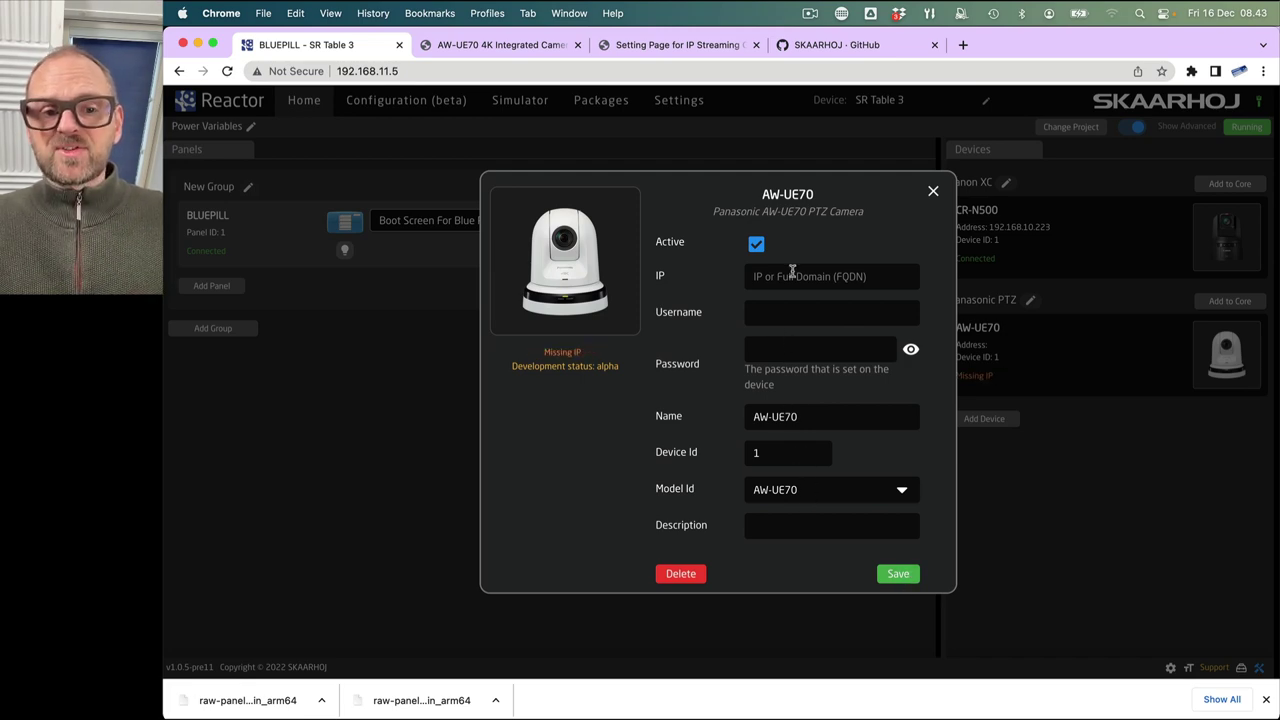
left_click(900, 574)
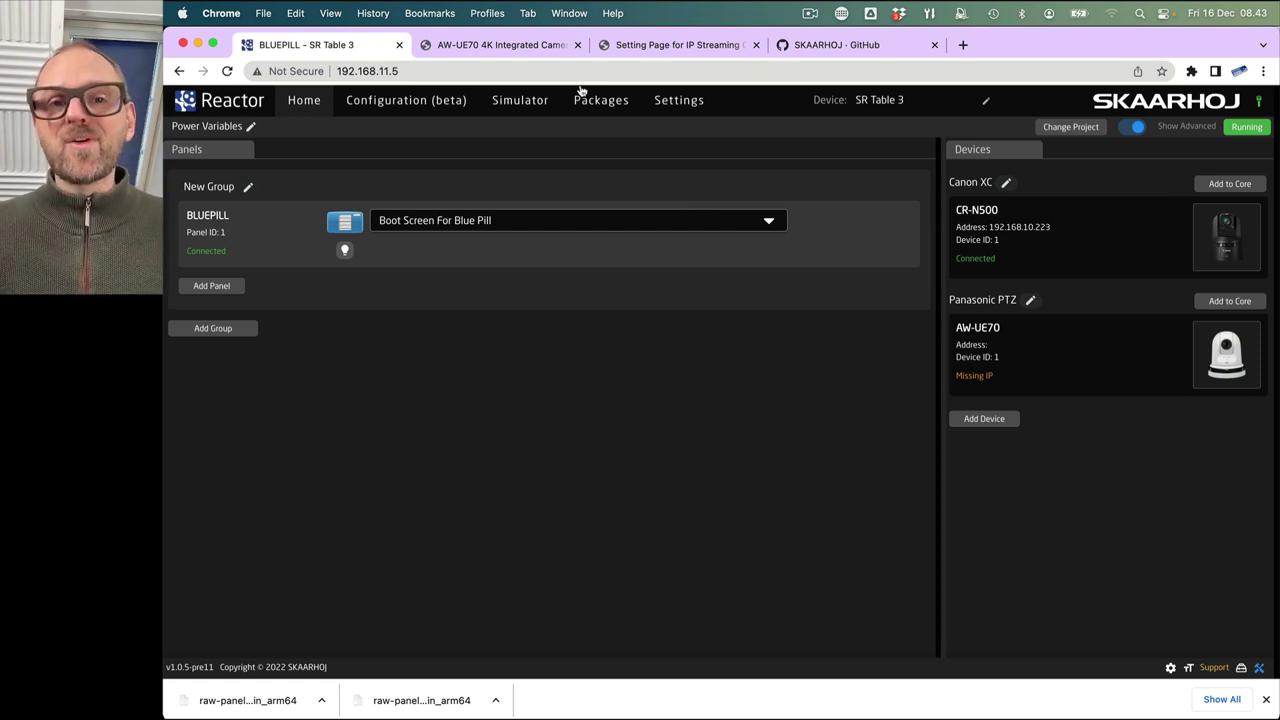
- View both cameras' web pages and pan the AW-UE70 right and back left from its live page
left_click(490, 44)
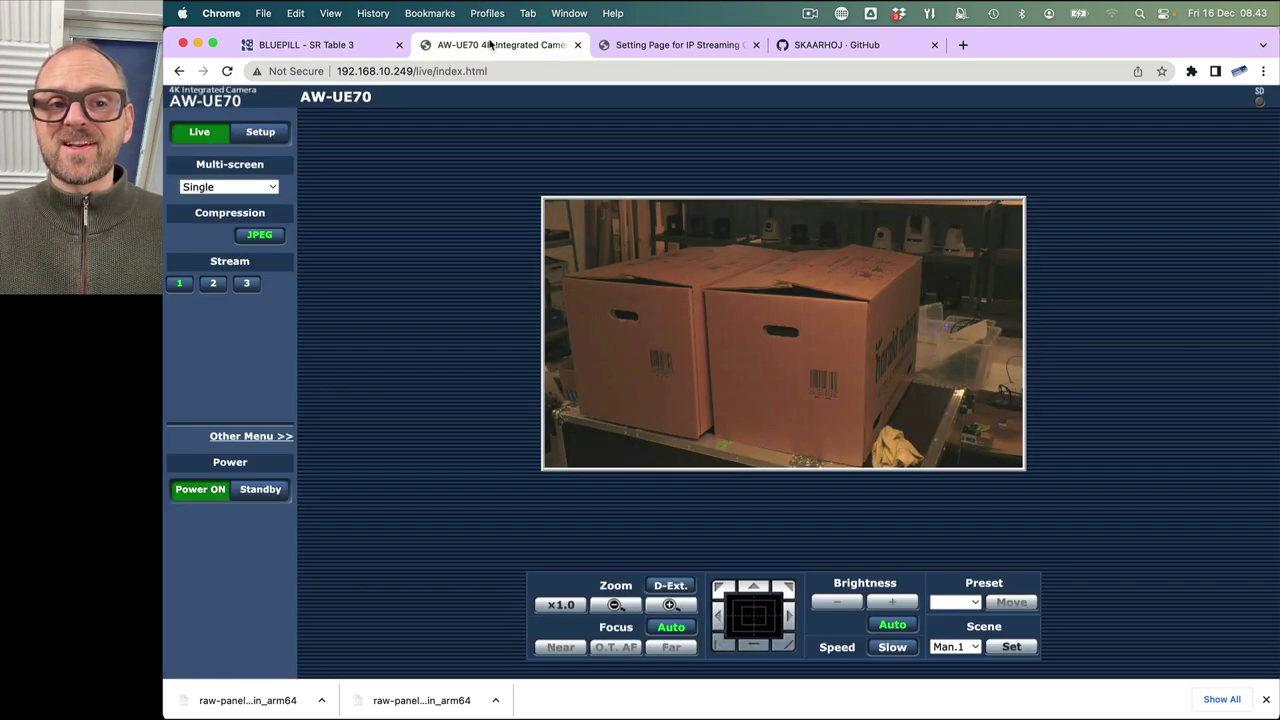
left_click(636, 46)
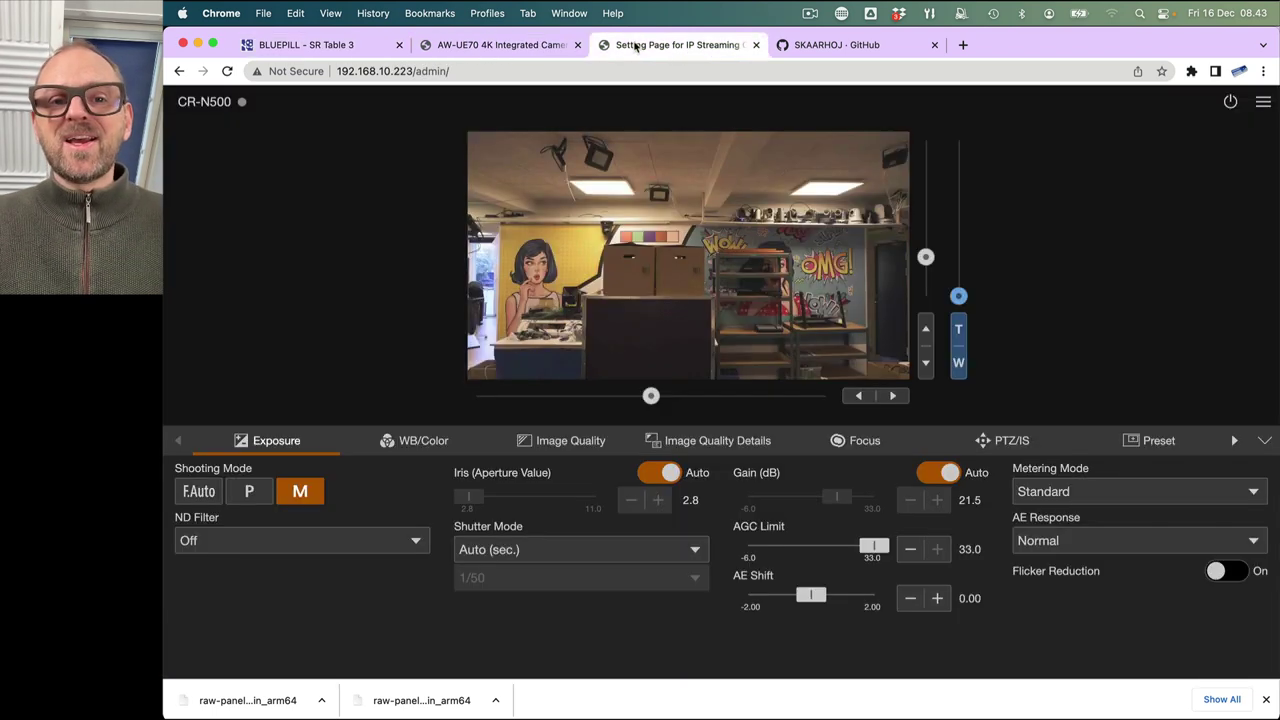
left_click(510, 46)
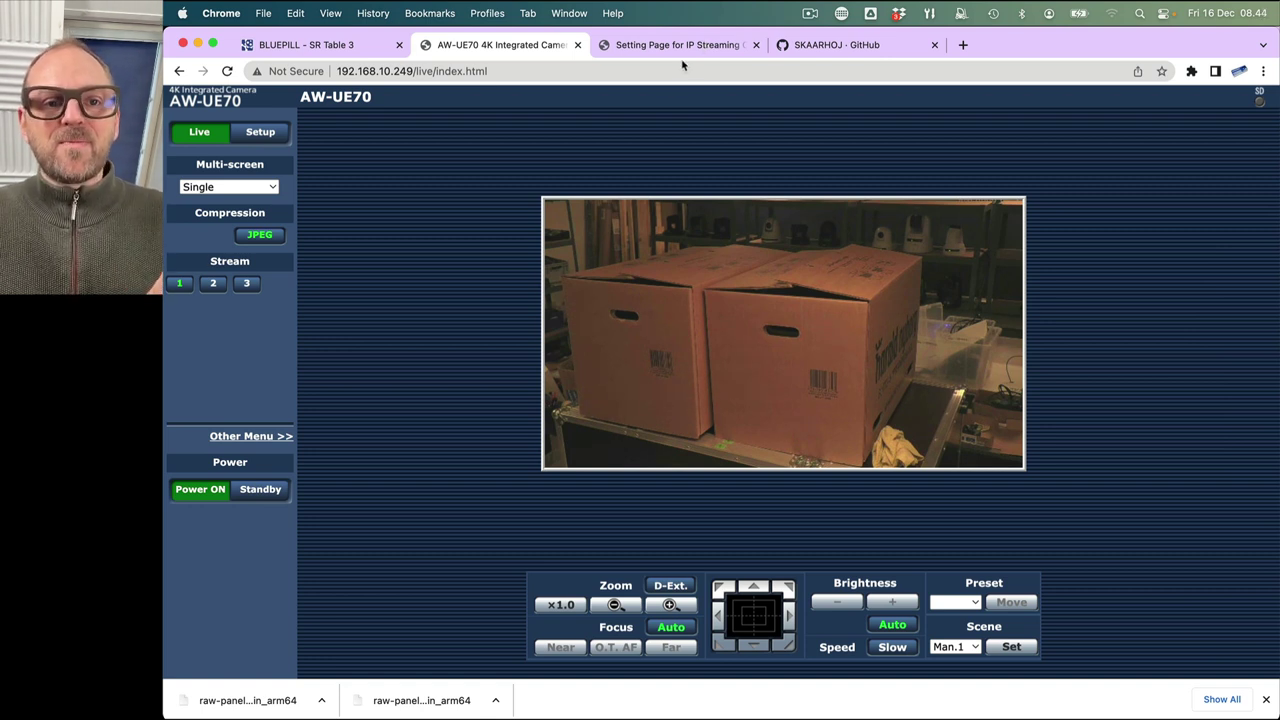
left_click(790, 620)
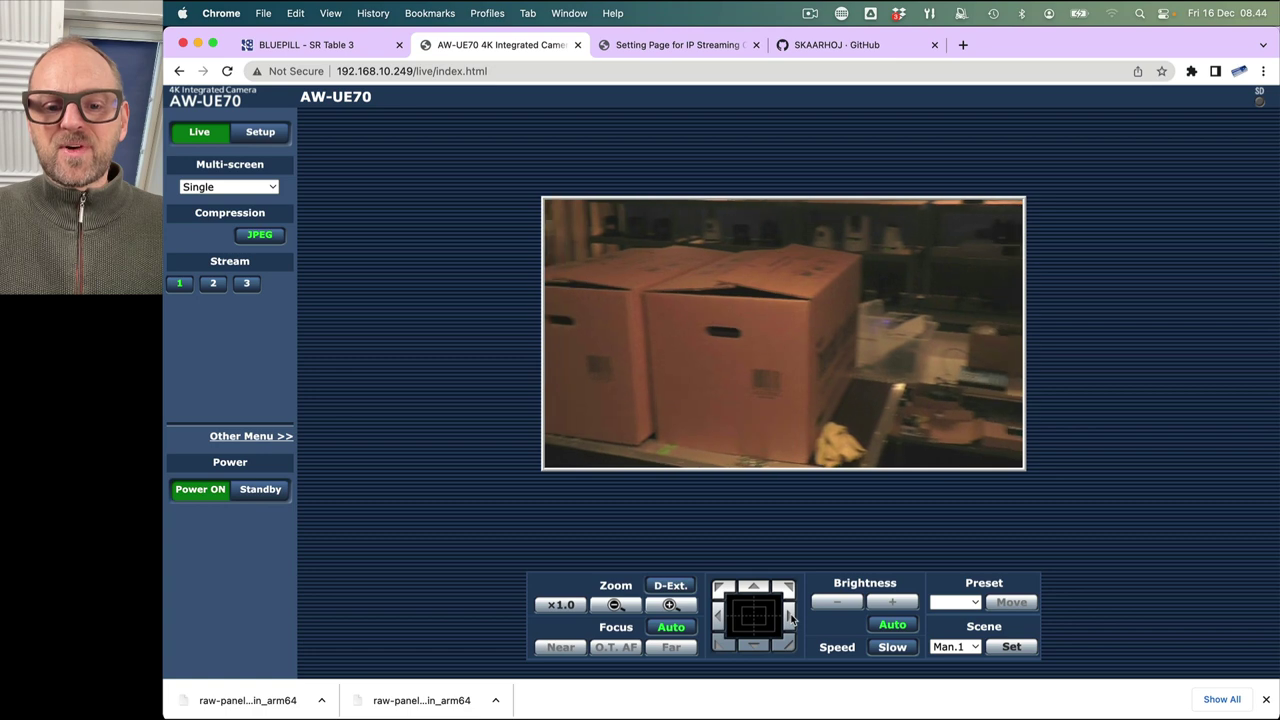
left_click(717, 618)
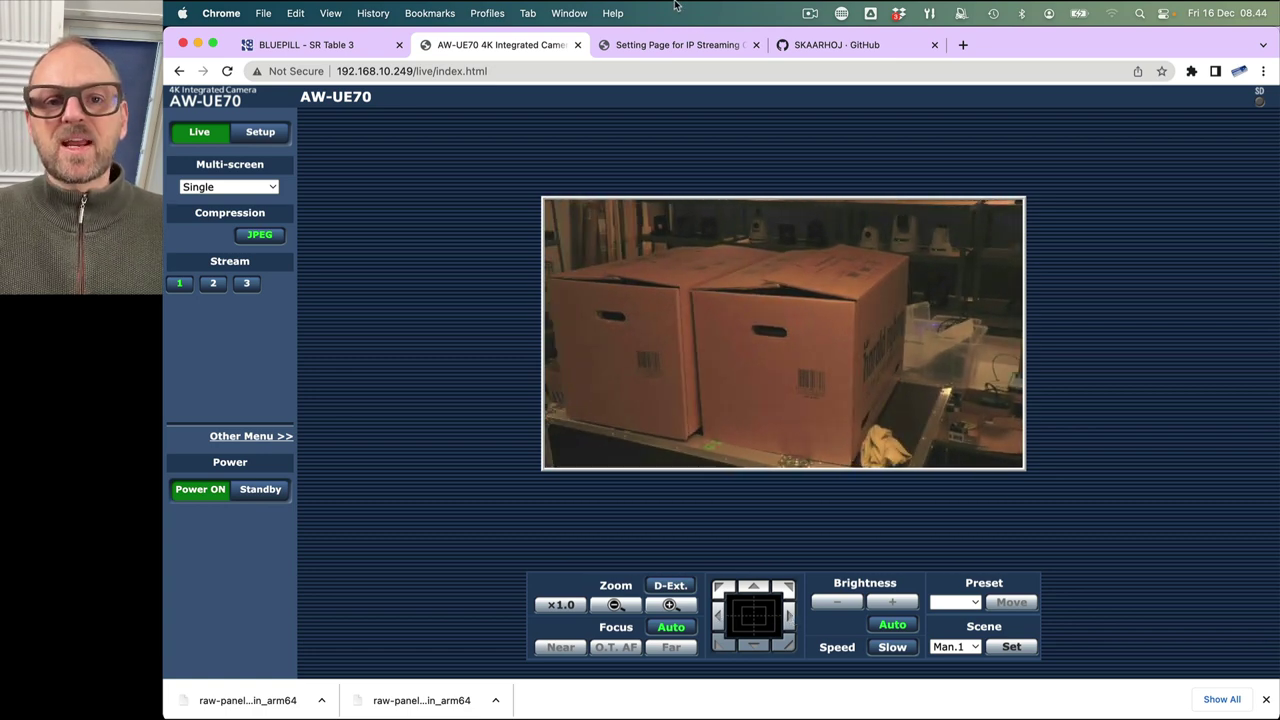
- Pan the CR-N500 camera left and then right from its settings page
left_click(672, 46)
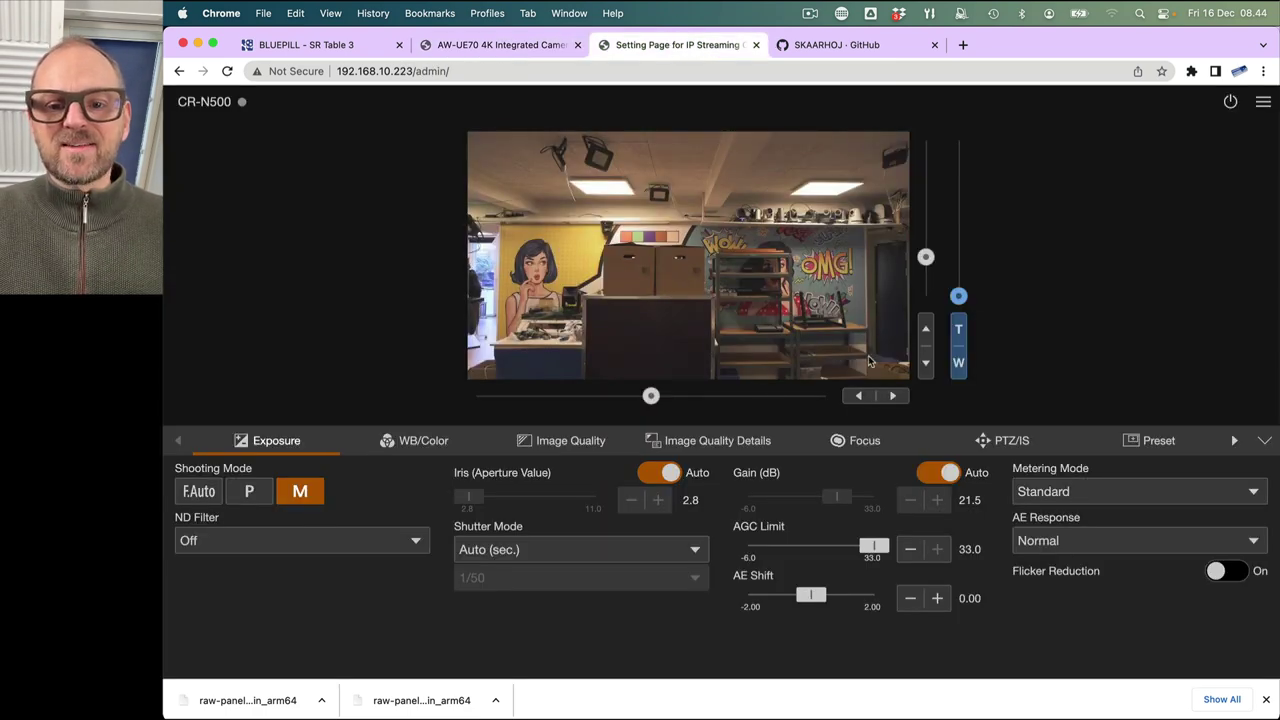
mouse_move(652, 395)
left_mouse_down()
mouse_move(724, 396)
mouse_move(641, 398)
left_mouse_up()
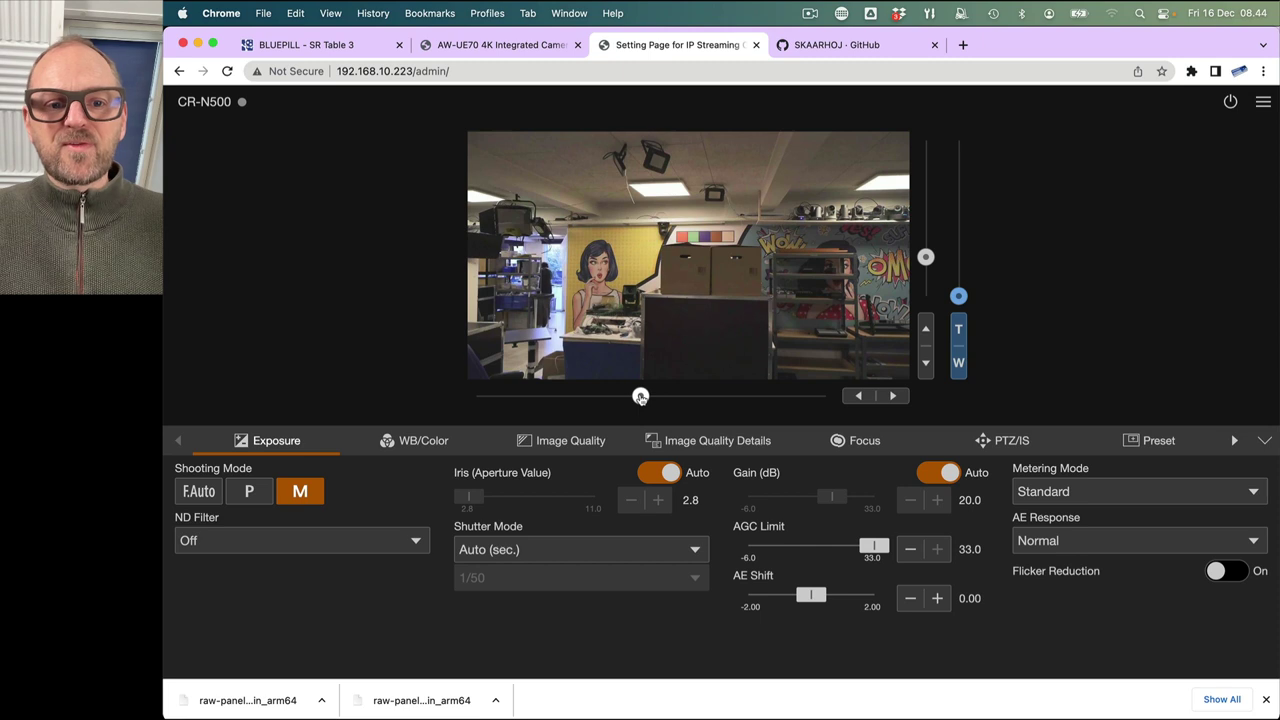
left_click_drag(640, 396, 667, 397)
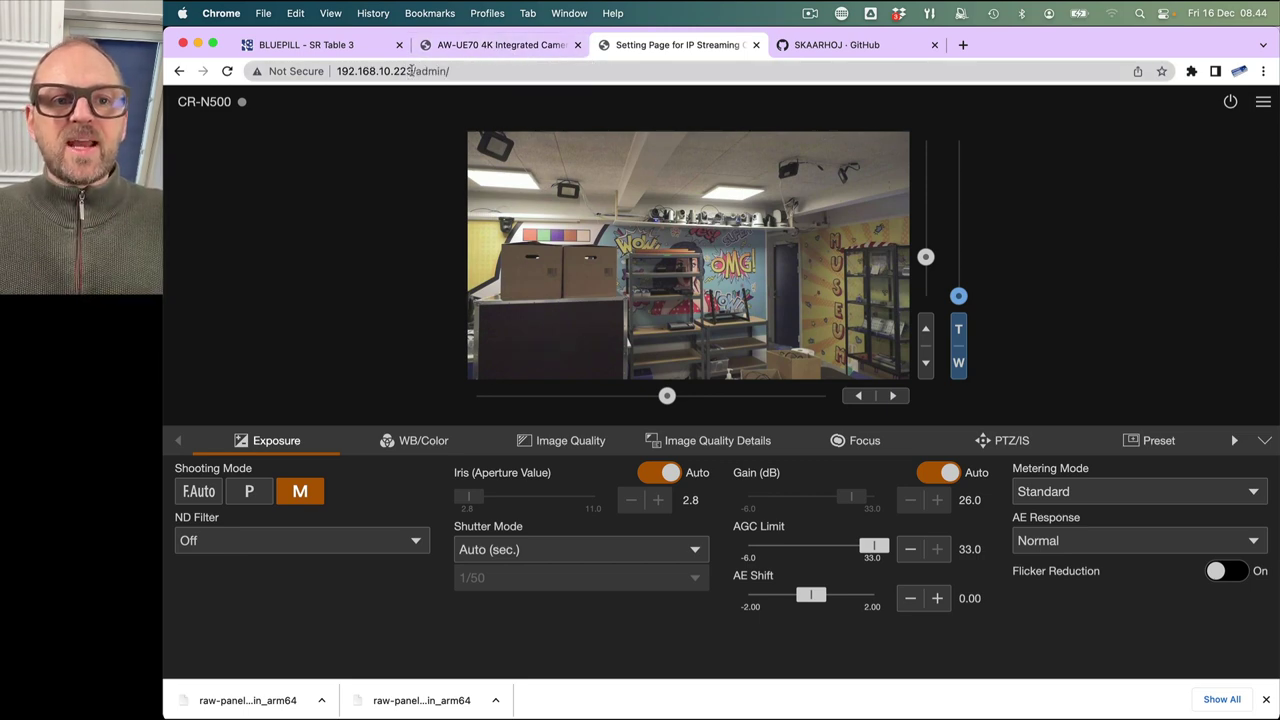
left_click_drag(413, 71, 338, 72)
key("super+c")
left_click(498, 44)
left_click(413, 70)
left_click(322, 44)
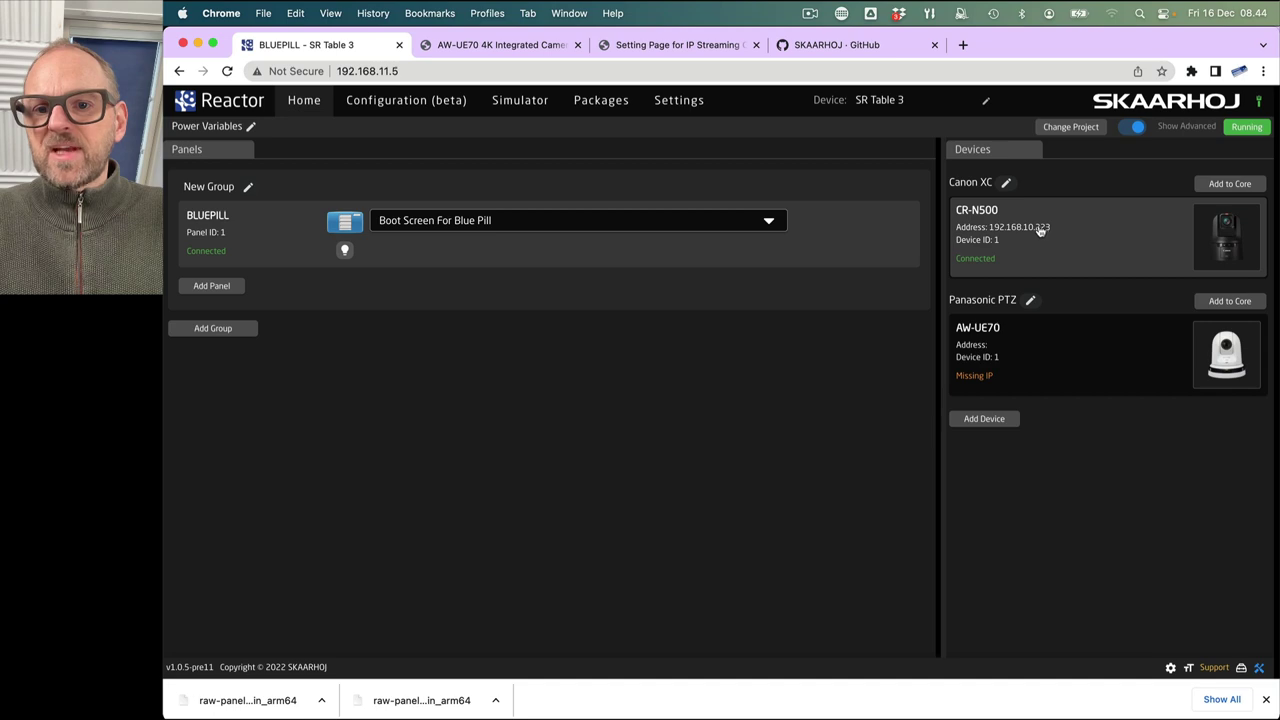
left_click(985, 346)
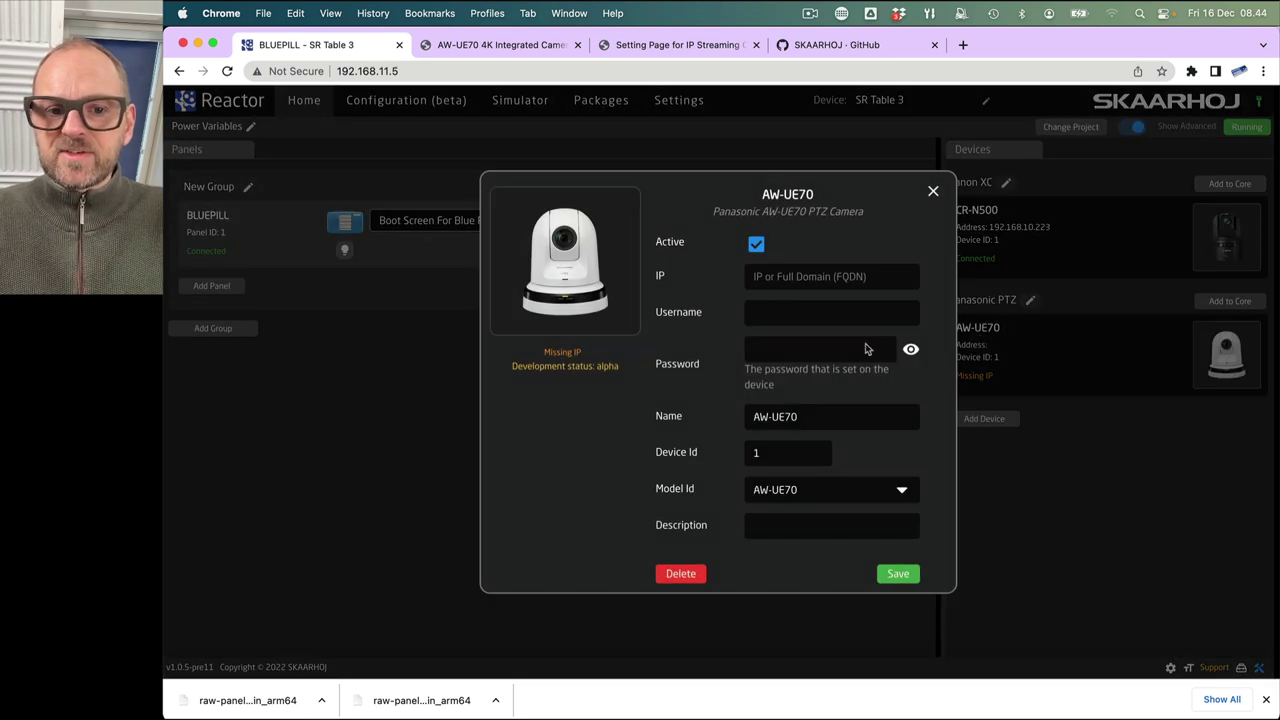
left_click(775, 279)
key("super+v")
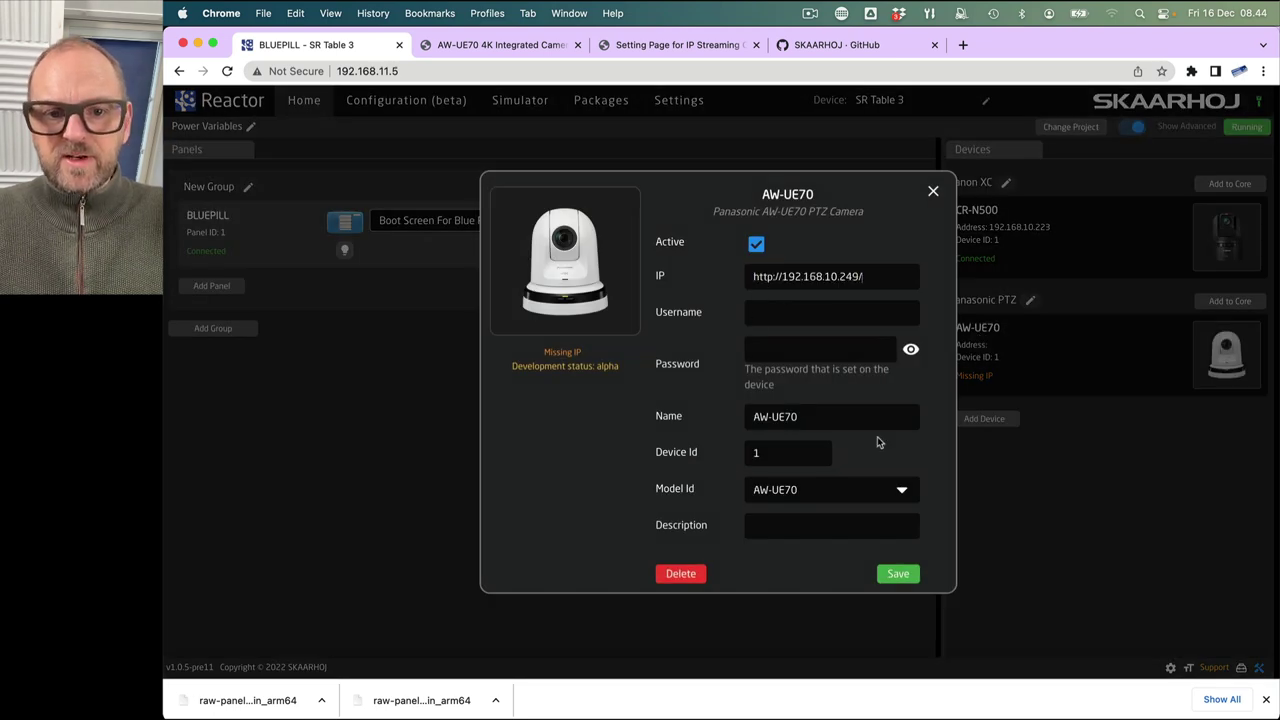
left_click(898, 578)
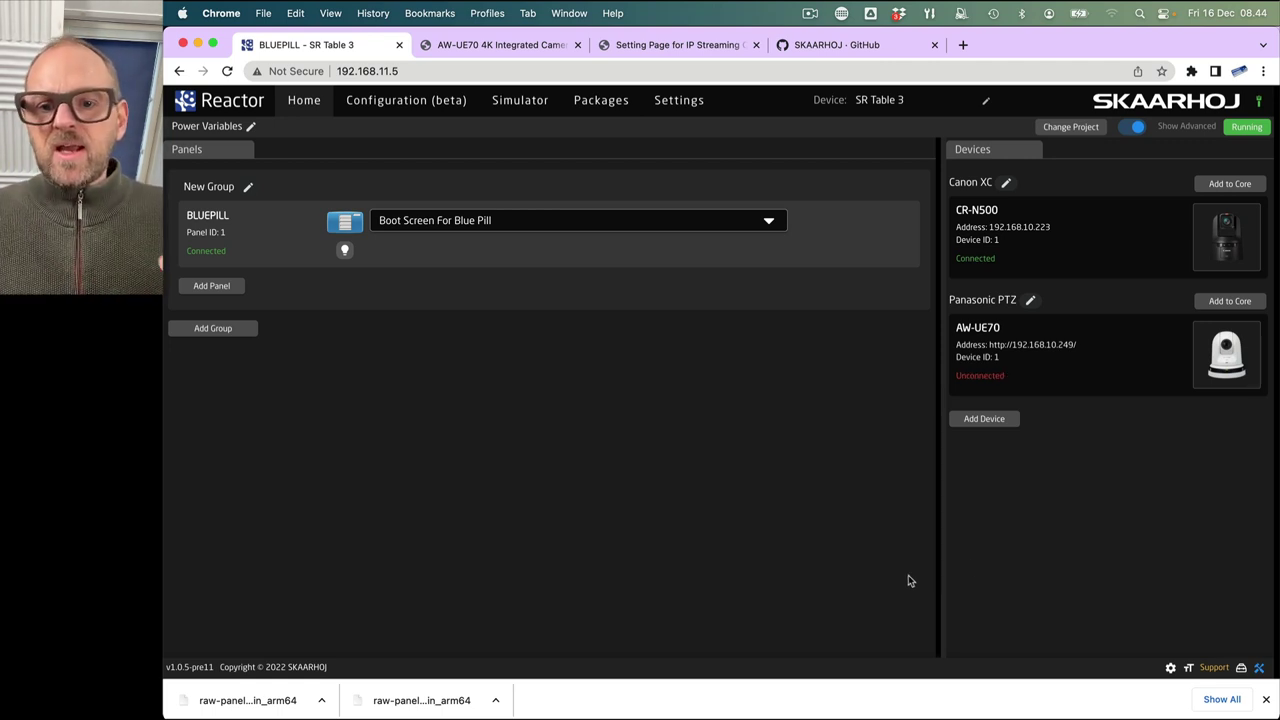
left_click(952, 322)
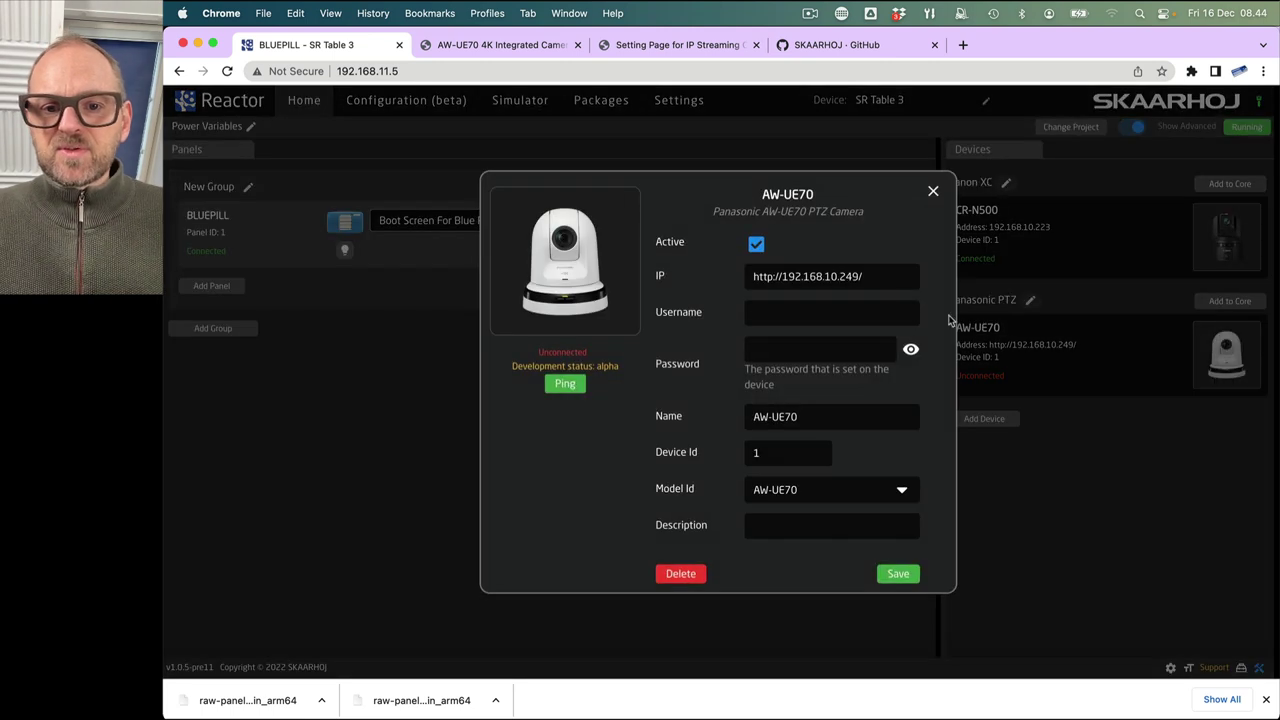
left_click(874, 276)
key("BackSpace")
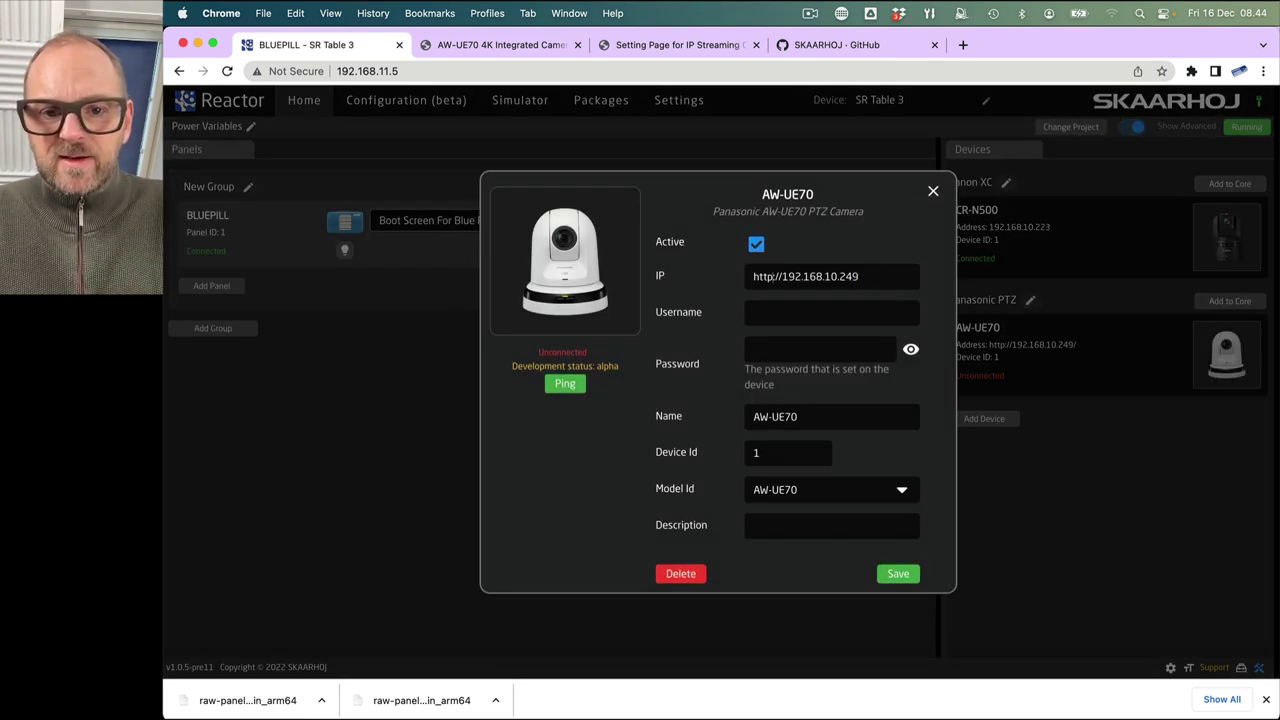
left_click_drag(782, 276, 753, 276)
key("BackSpace")
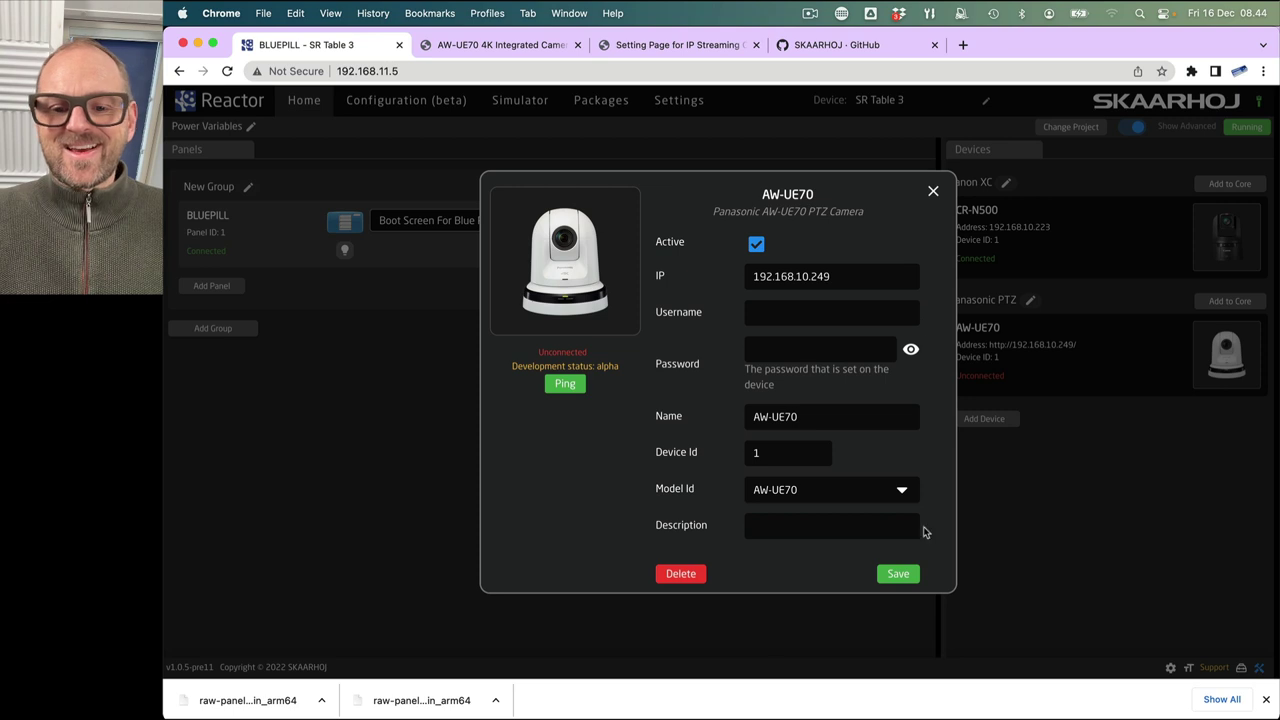
left_click(898, 576)
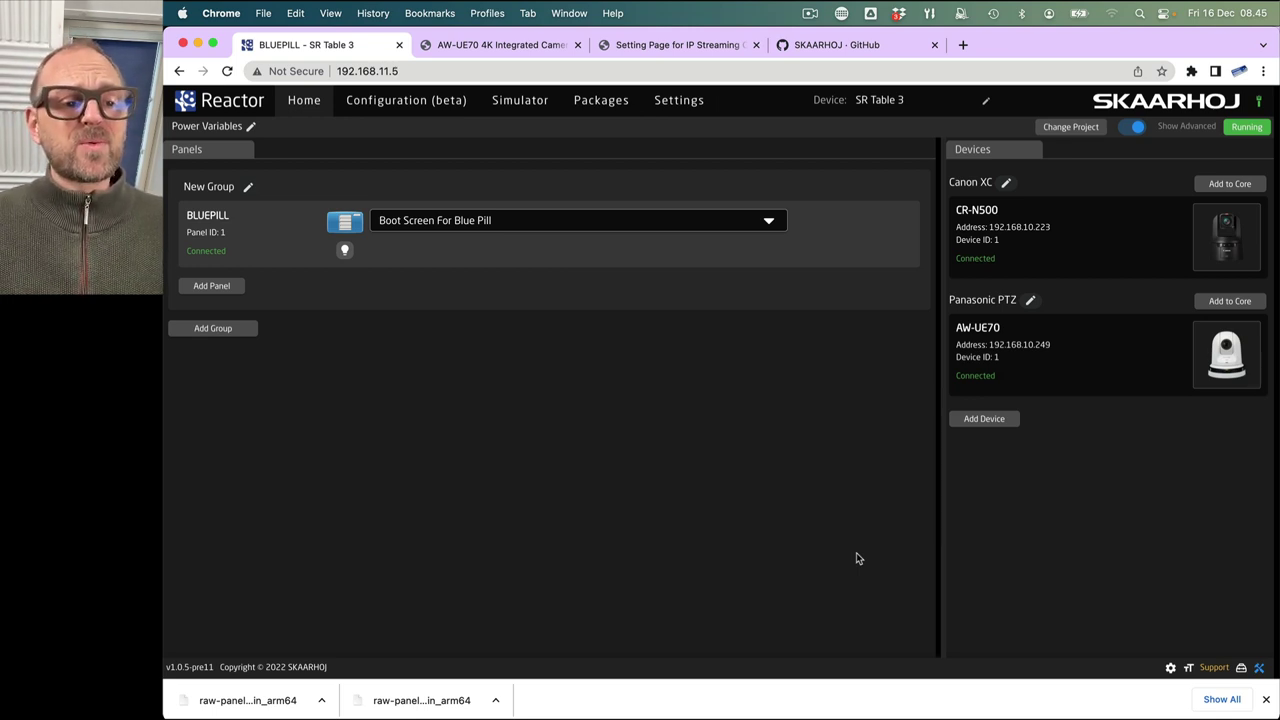
- Add a PTZ Extreme V2 panel manually to New Group, searching the panel library for PTZ Extreme models
left_click(211, 286)
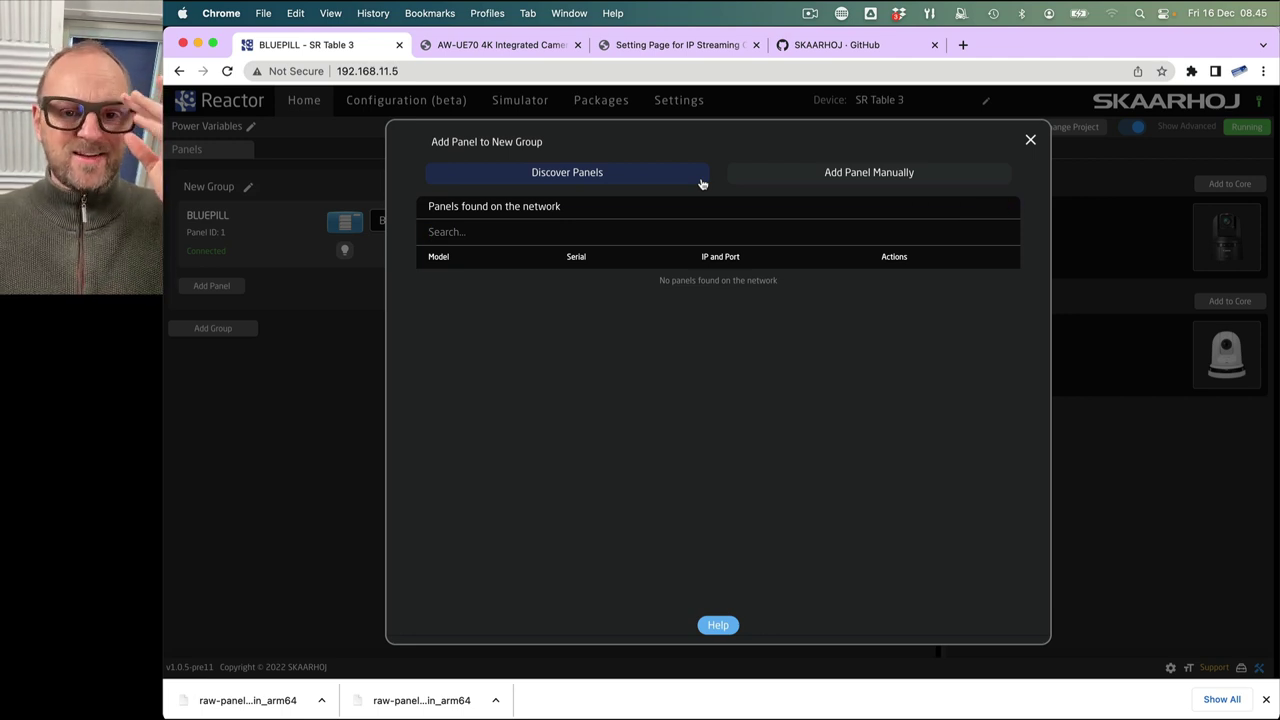
left_click(702, 183)
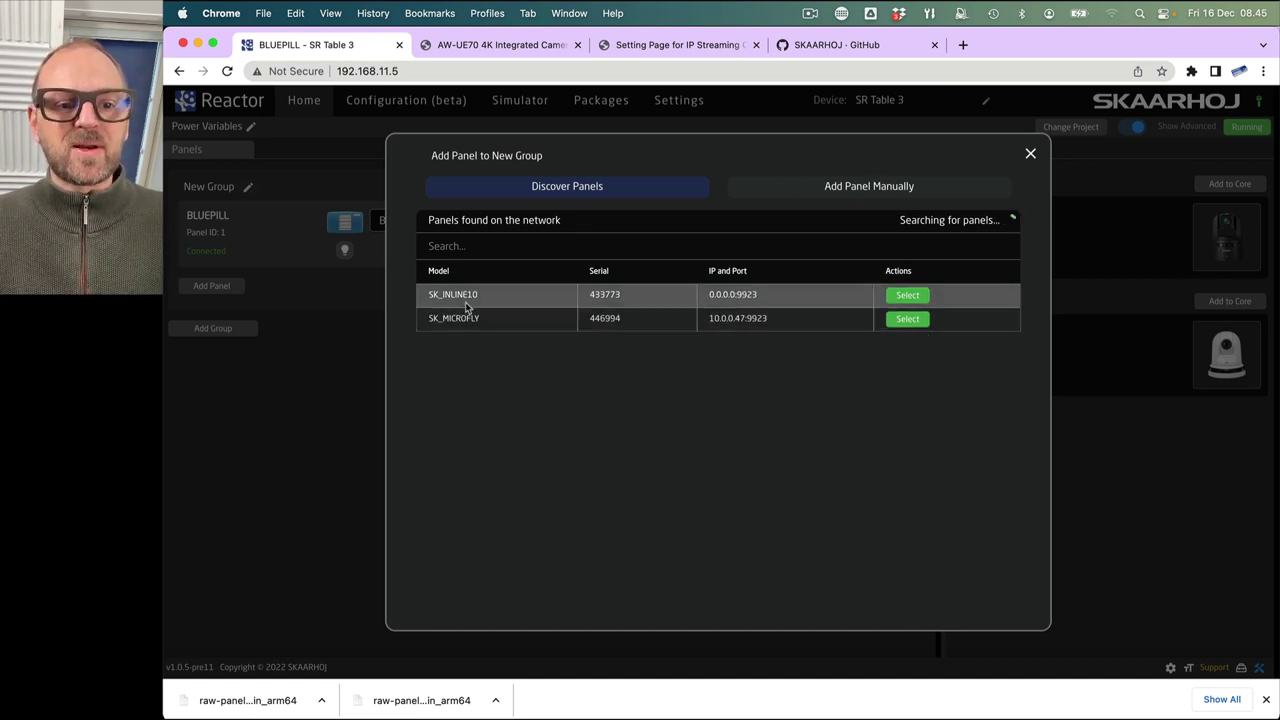
left_click(870, 189)
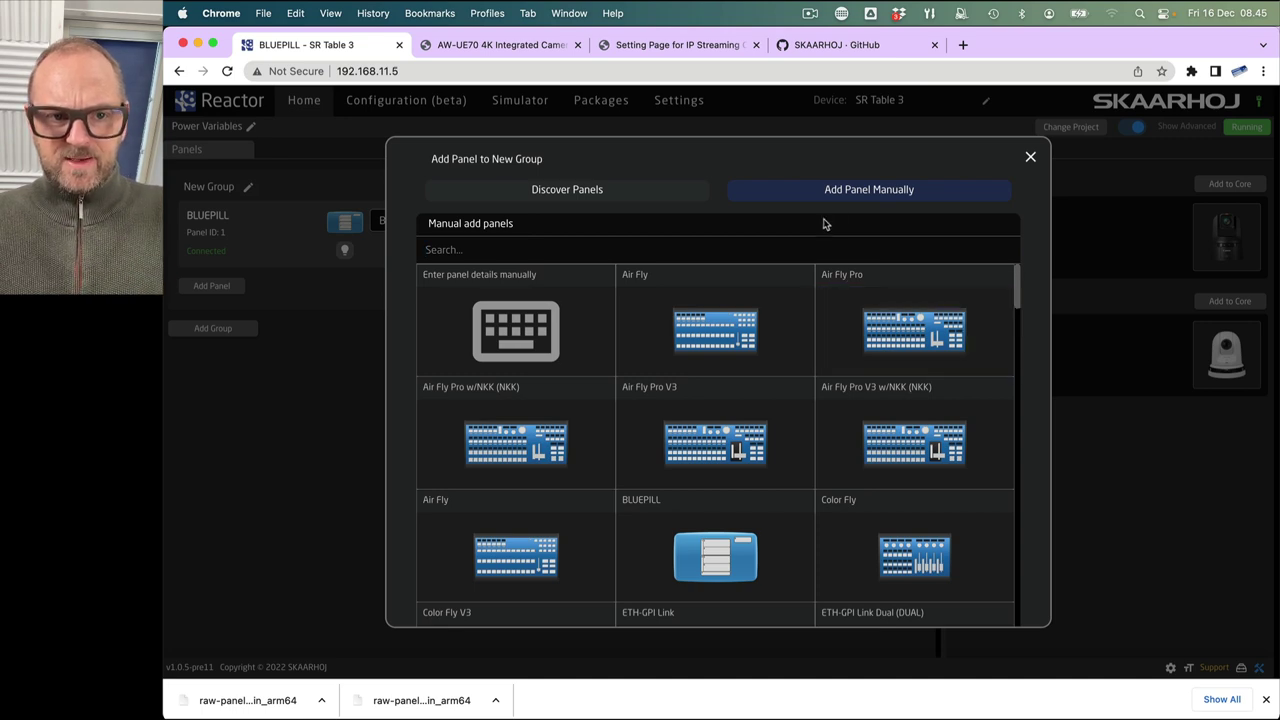
type("ptzext")
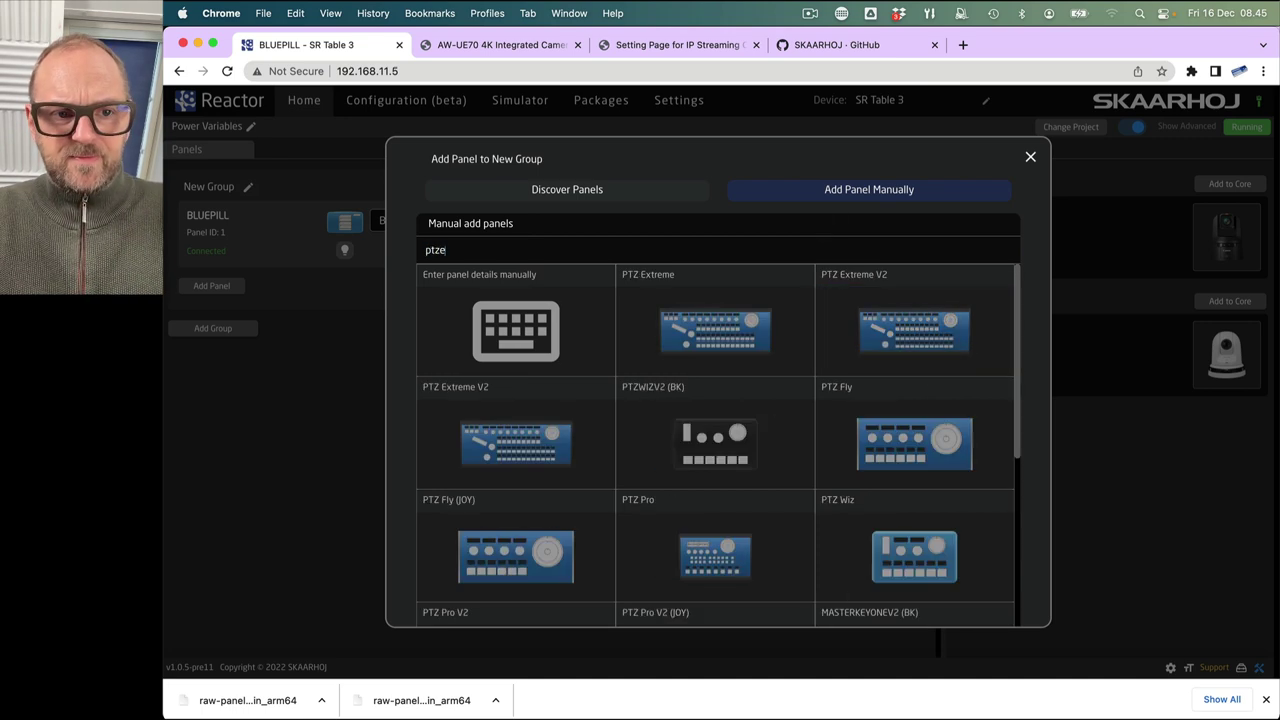
left_click(900, 325)
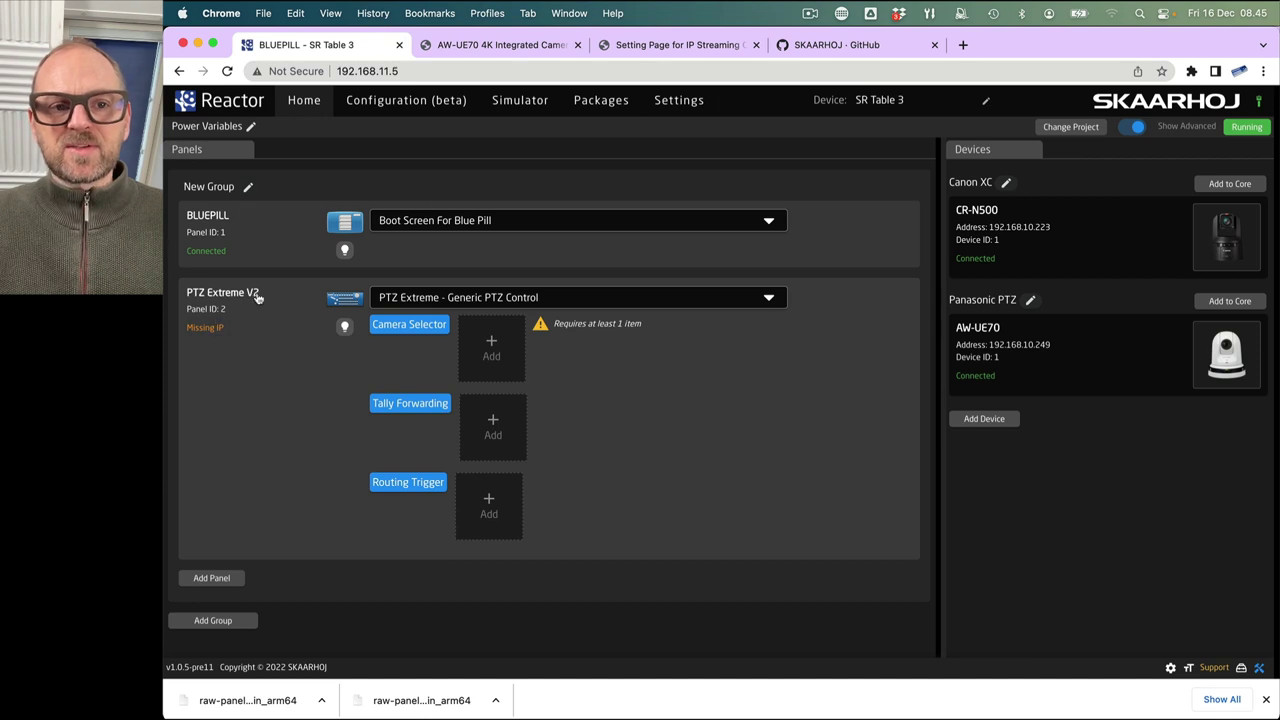
- View the PTZ Extreme V2 panel in the simulator and on the configuration page
left_click(517, 101)
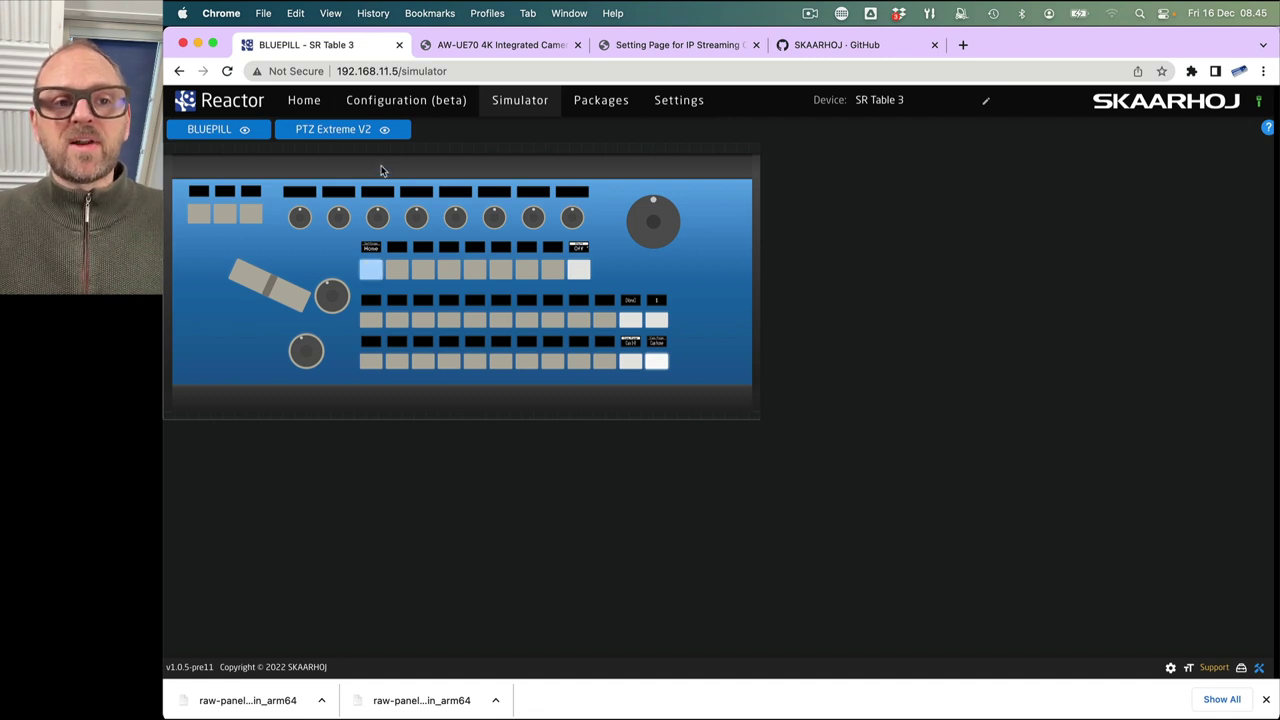
left_click(391, 103)
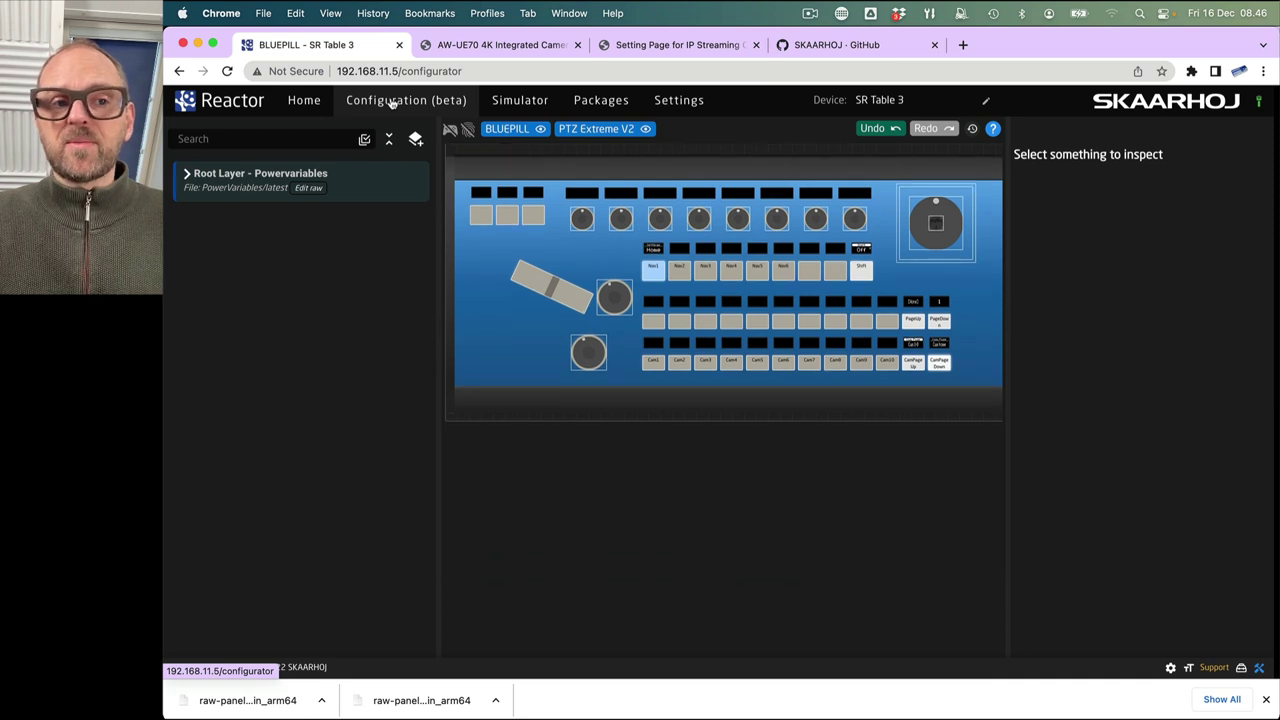
- Find the raw-panel-dummies-releases repository among SKAARHOJ's GitHub repositories and view the download assets of release v1.2.0-pre3
left_click(300, 104)
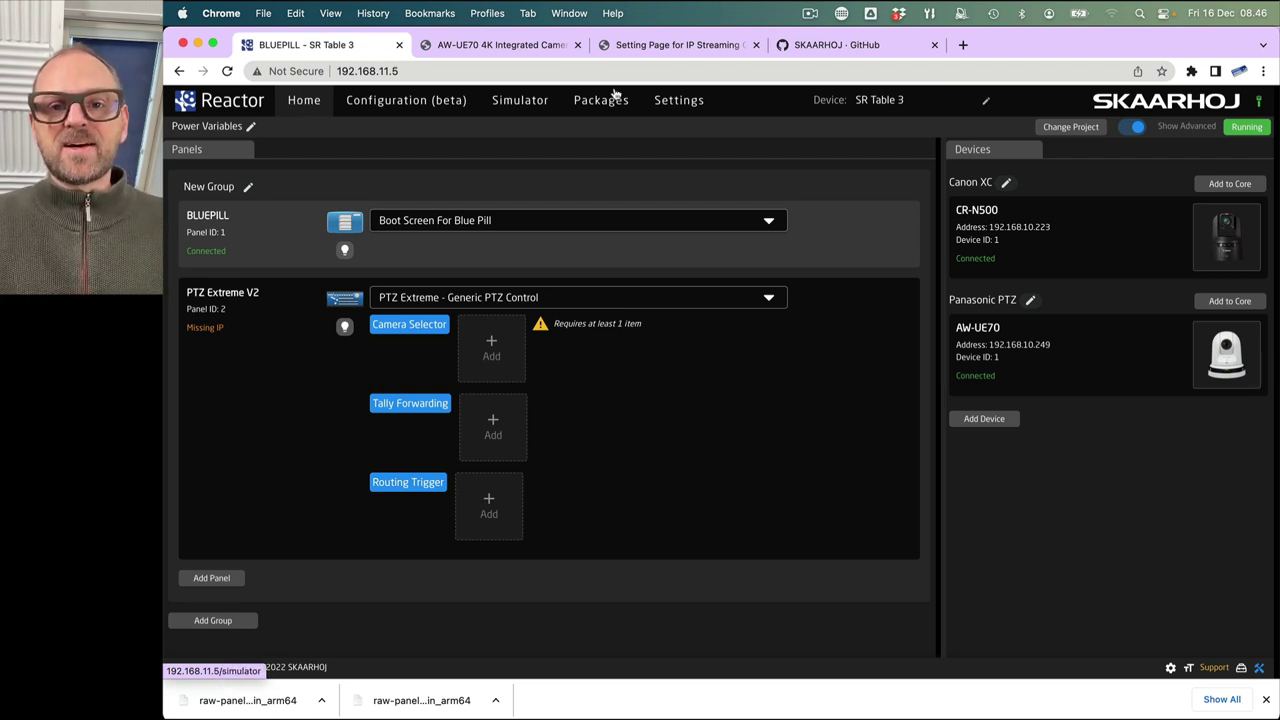
left_click(887, 46)
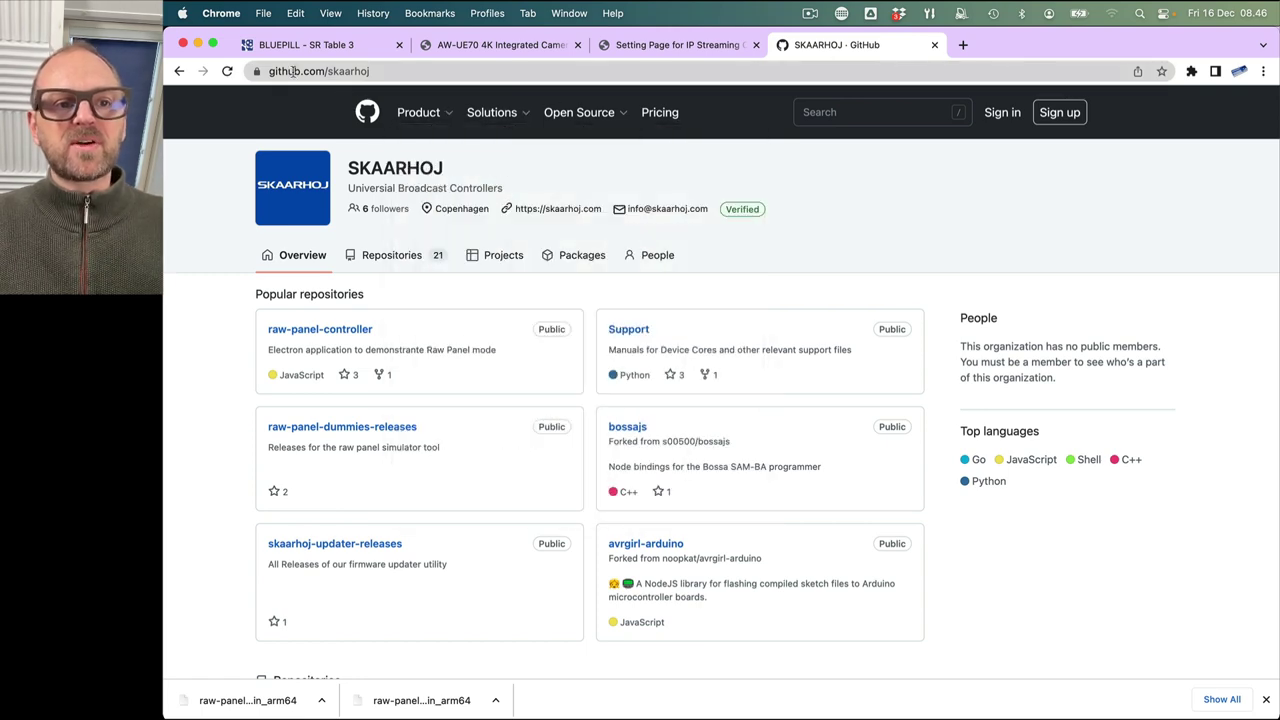
mouse_move(418, 112)
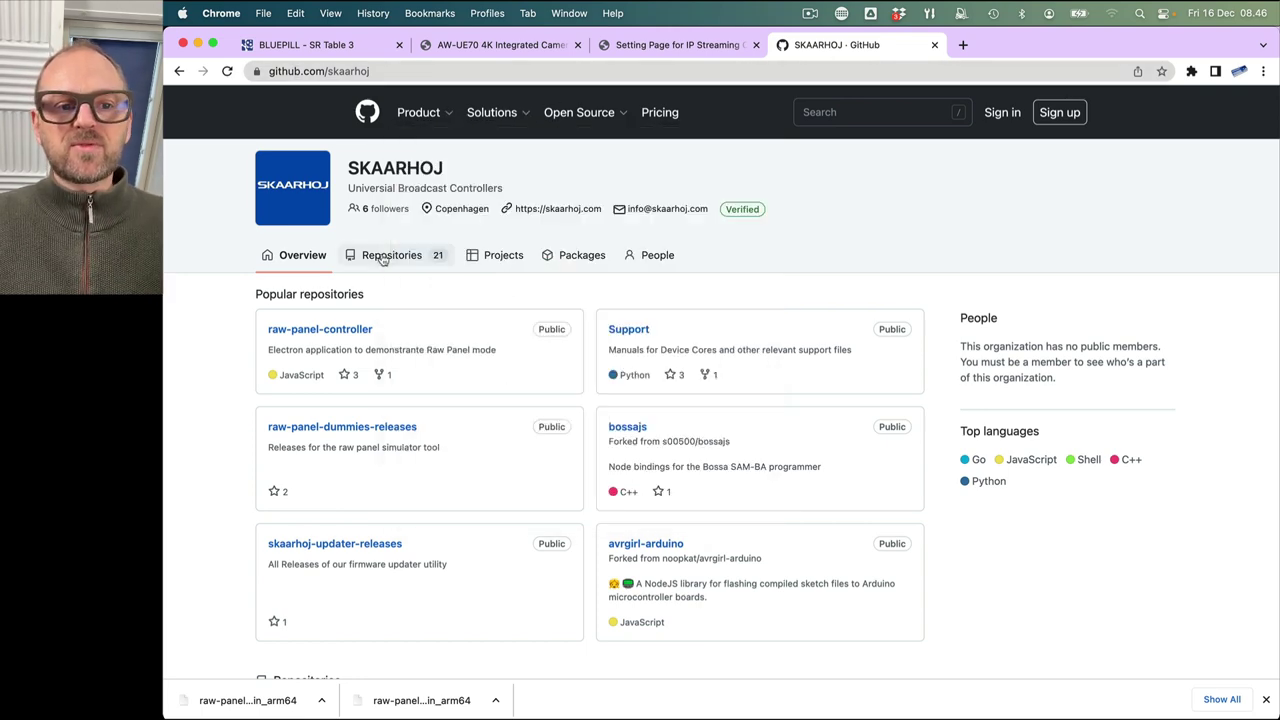
left_click(377, 257)
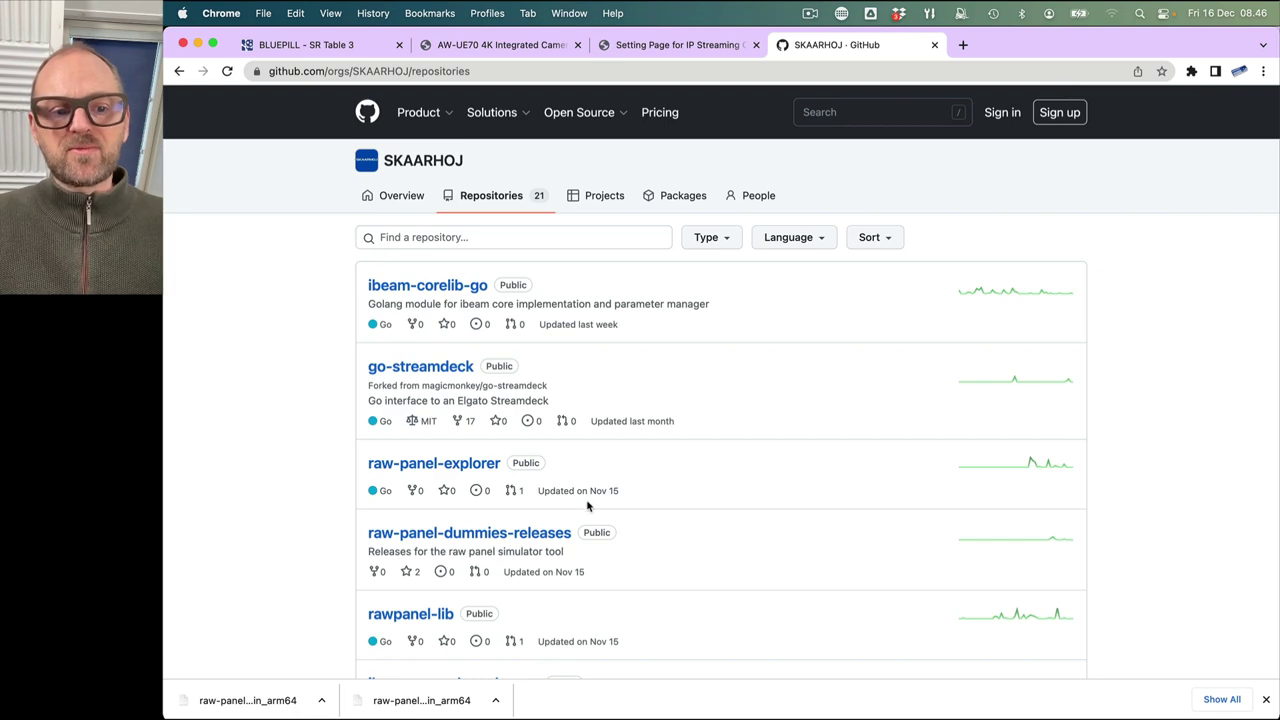
scroll(560, 580, "down", 1)
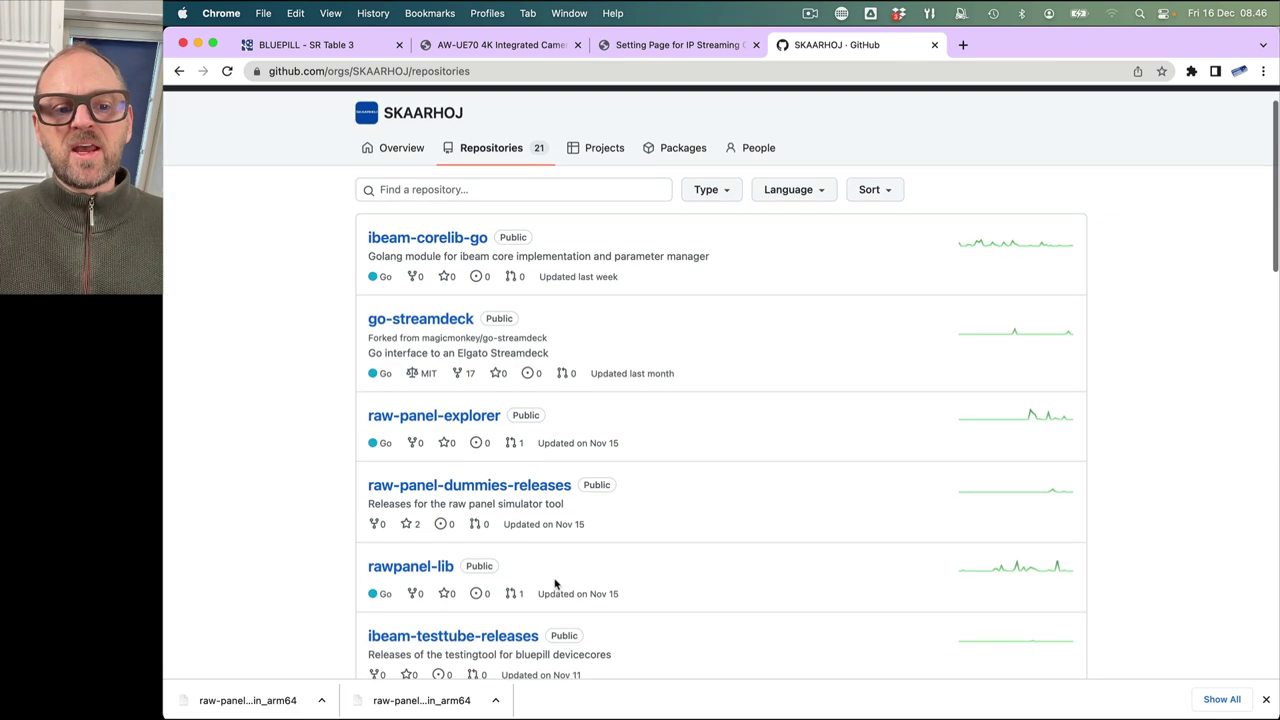
left_click(493, 488)
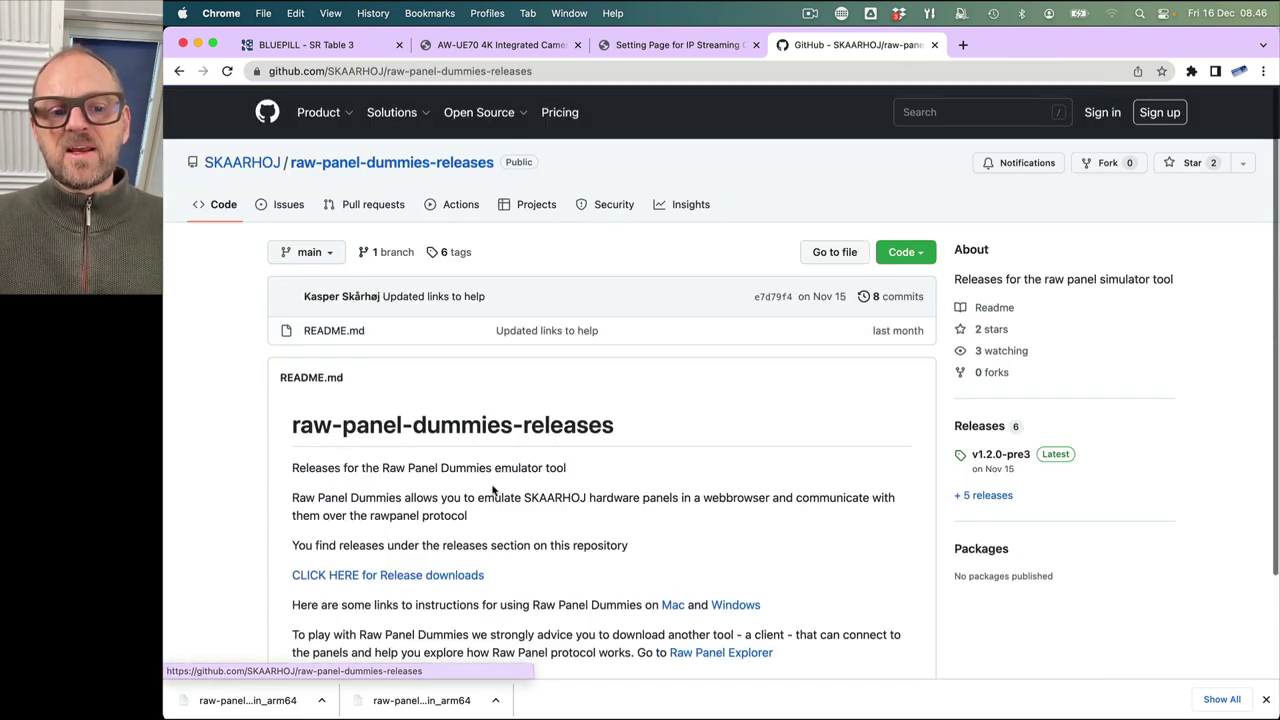
left_click(418, 577)
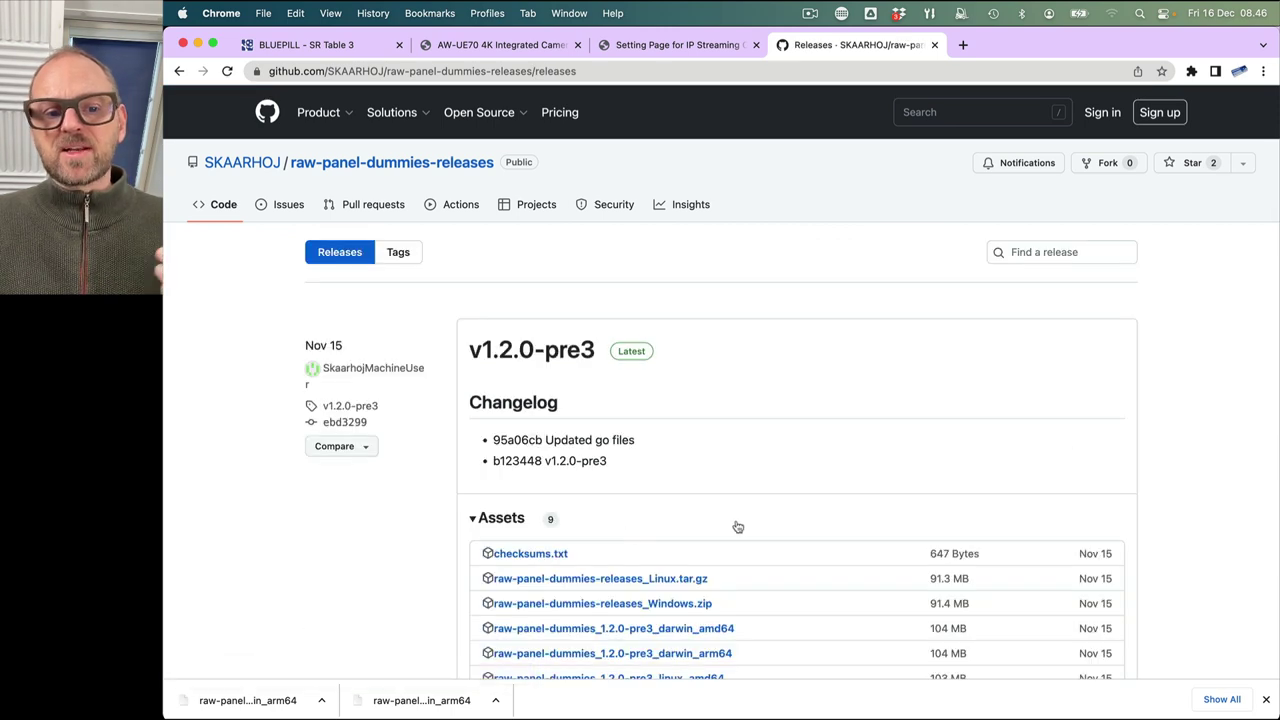
scroll(751, 526, "down", 4)
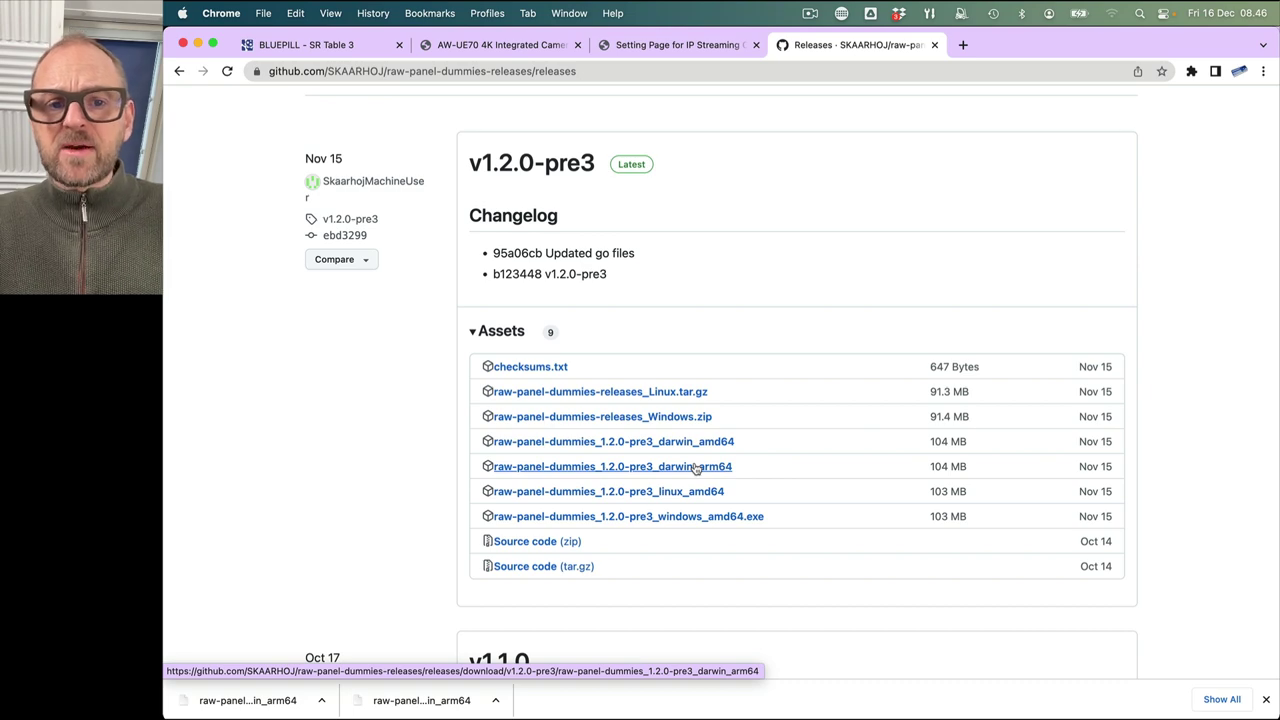
key("super+Tab")
key("super+Tab")
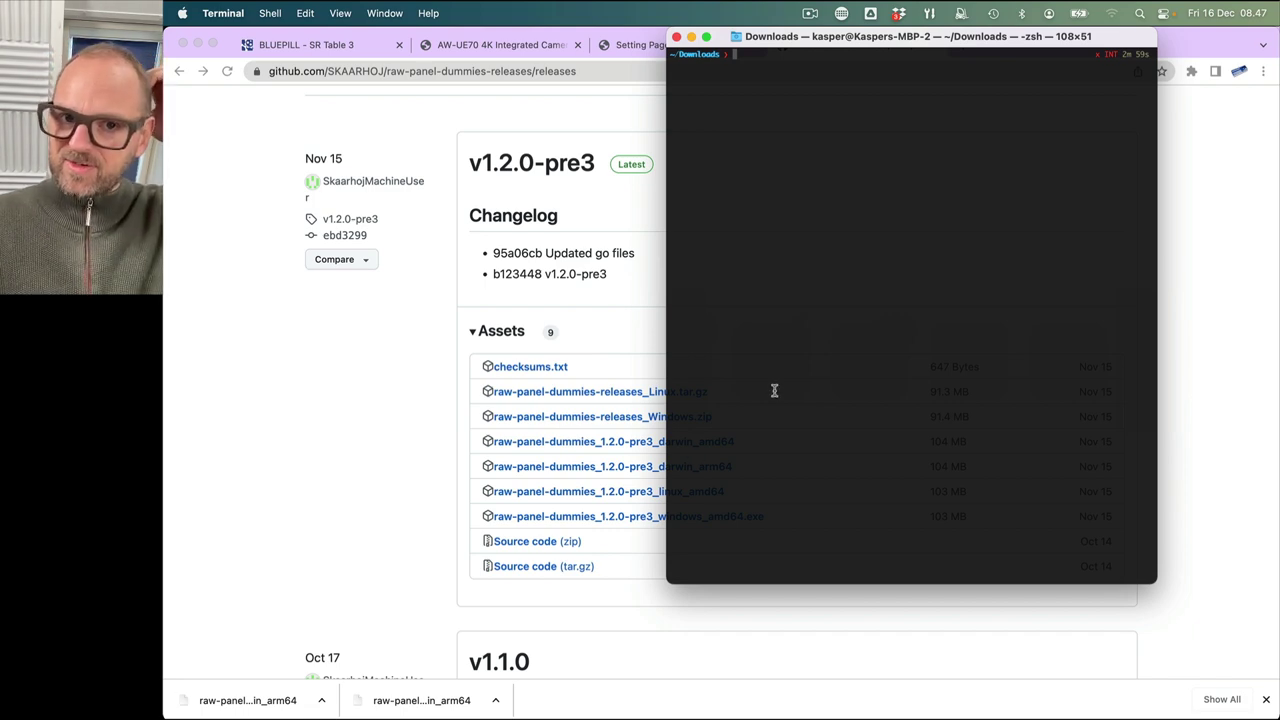
left_click(433, 343)
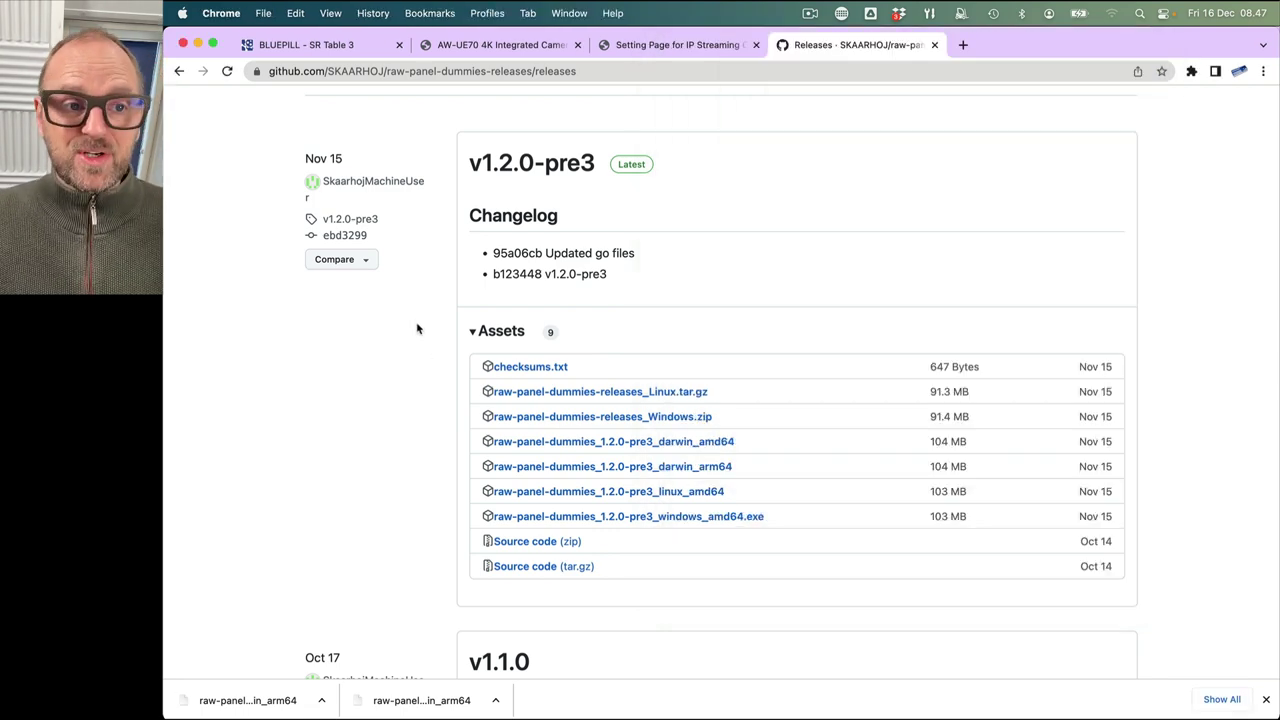
- Read the Mac instructions linked from the raw-panel-dummies readme on setting execute permissions and security, and close the wiki page
left_click(178, 72)
scroll(600, 400, "down", 2)
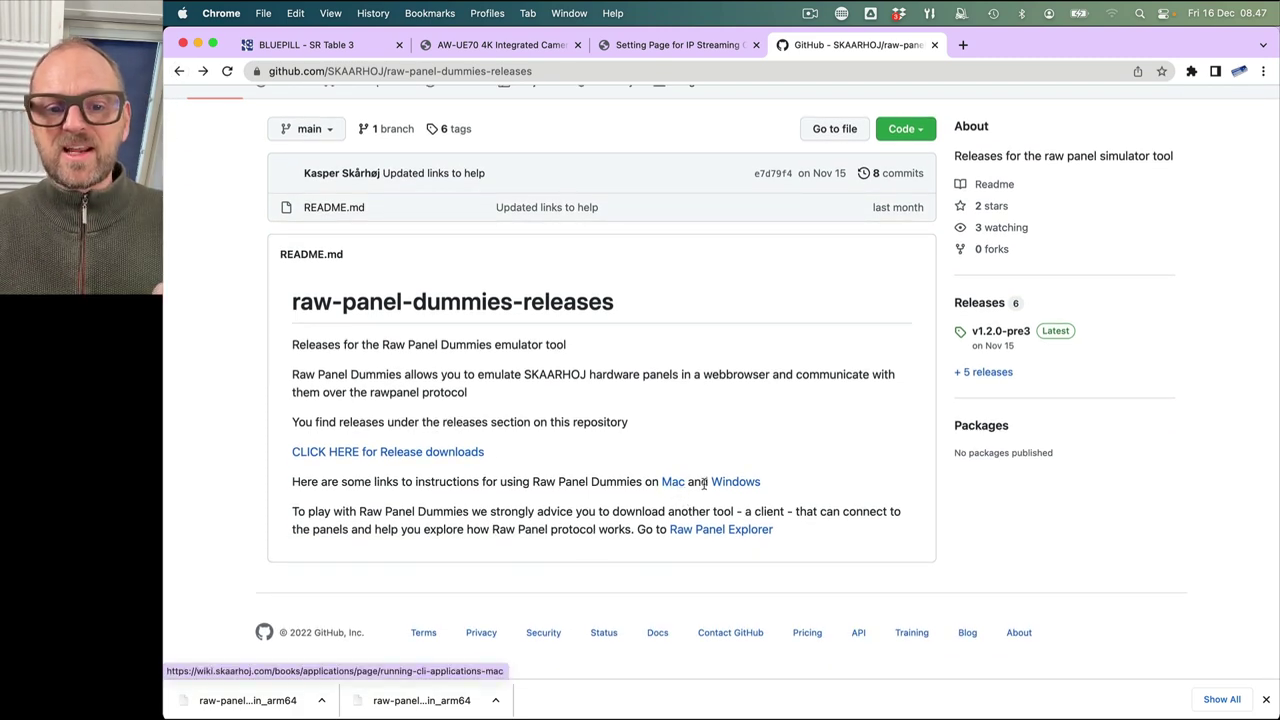
left_click(674, 484)
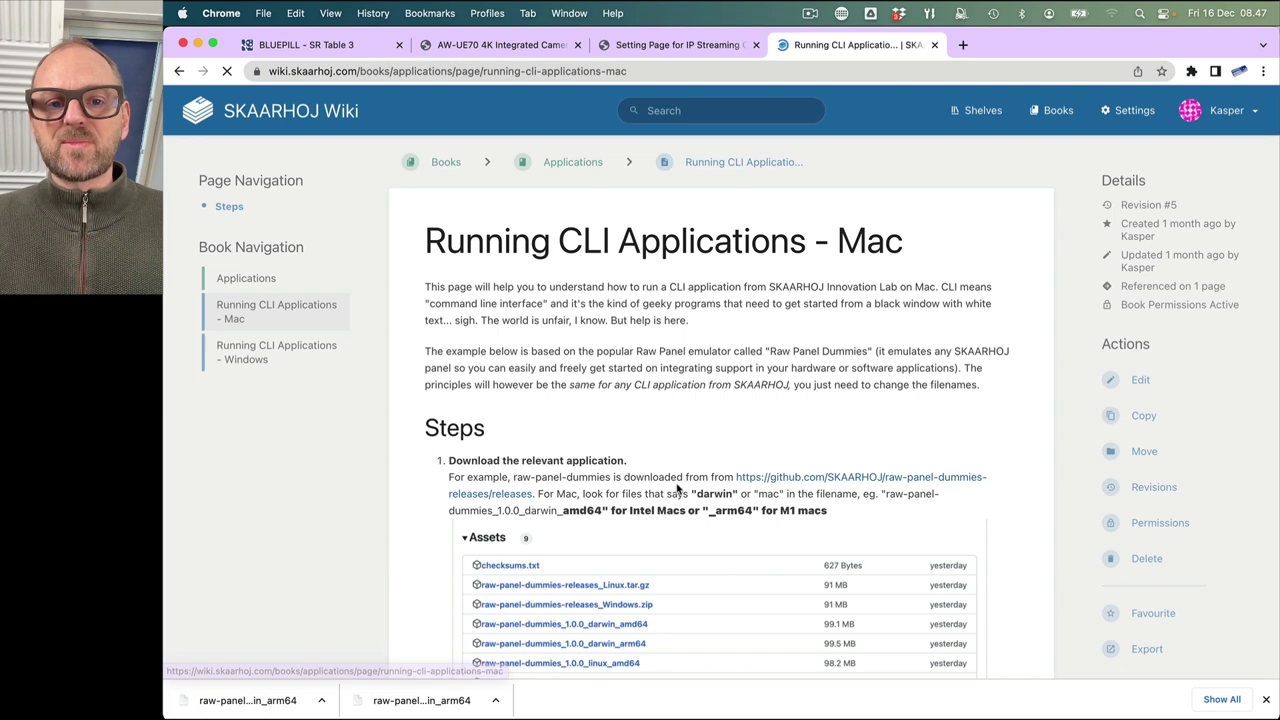
scroll(683, 472, "down", 12)
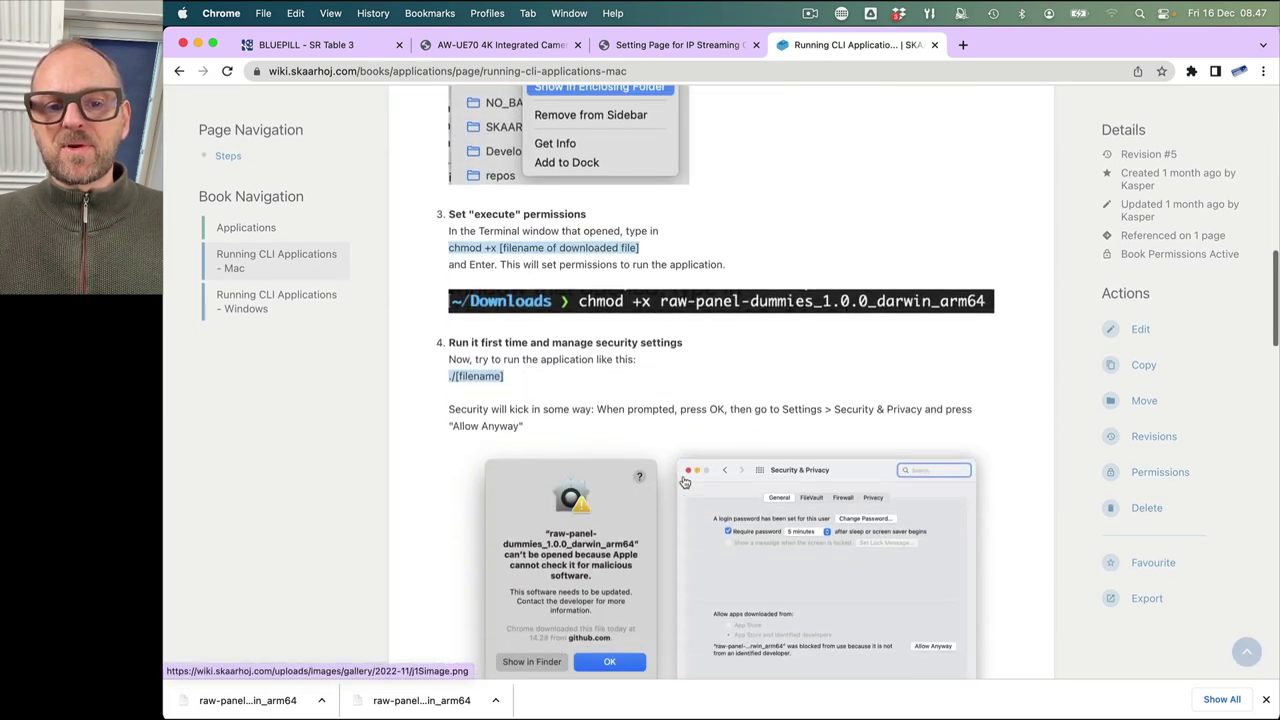
scroll(685, 482, "down", 5)
scroll(545, 247, "up", 5)
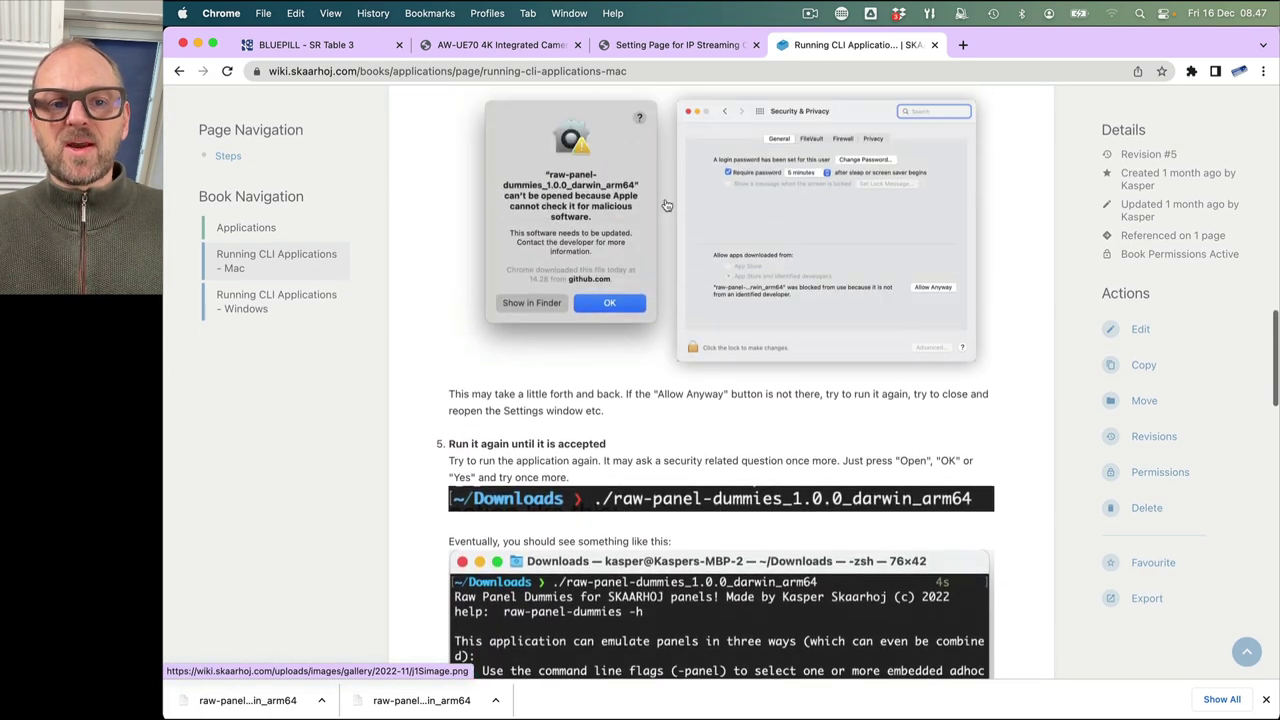
left_click(705, 45)
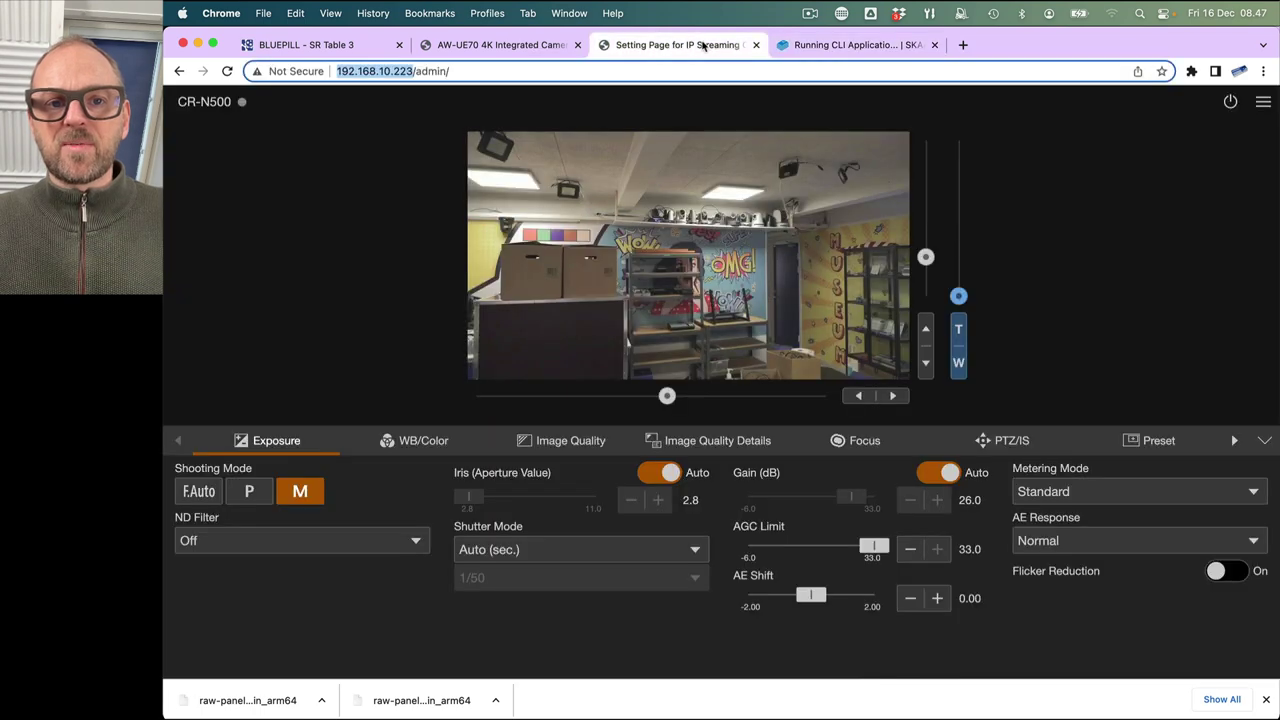
left_click(855, 46)
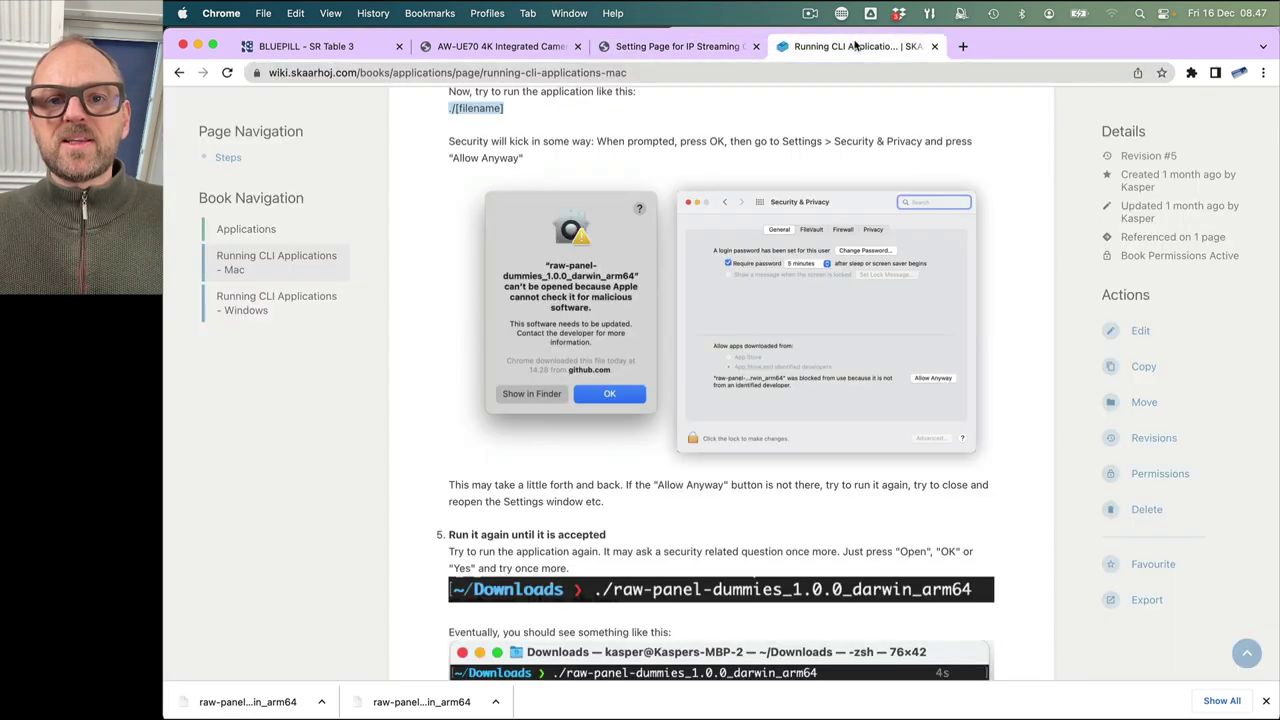
left_click(934, 46)
- Switch to Terminal and run ./raw-panel-dummies_1.2.0-pre3_darwin_arm64 from Downloads without any options
key("super+Tab")
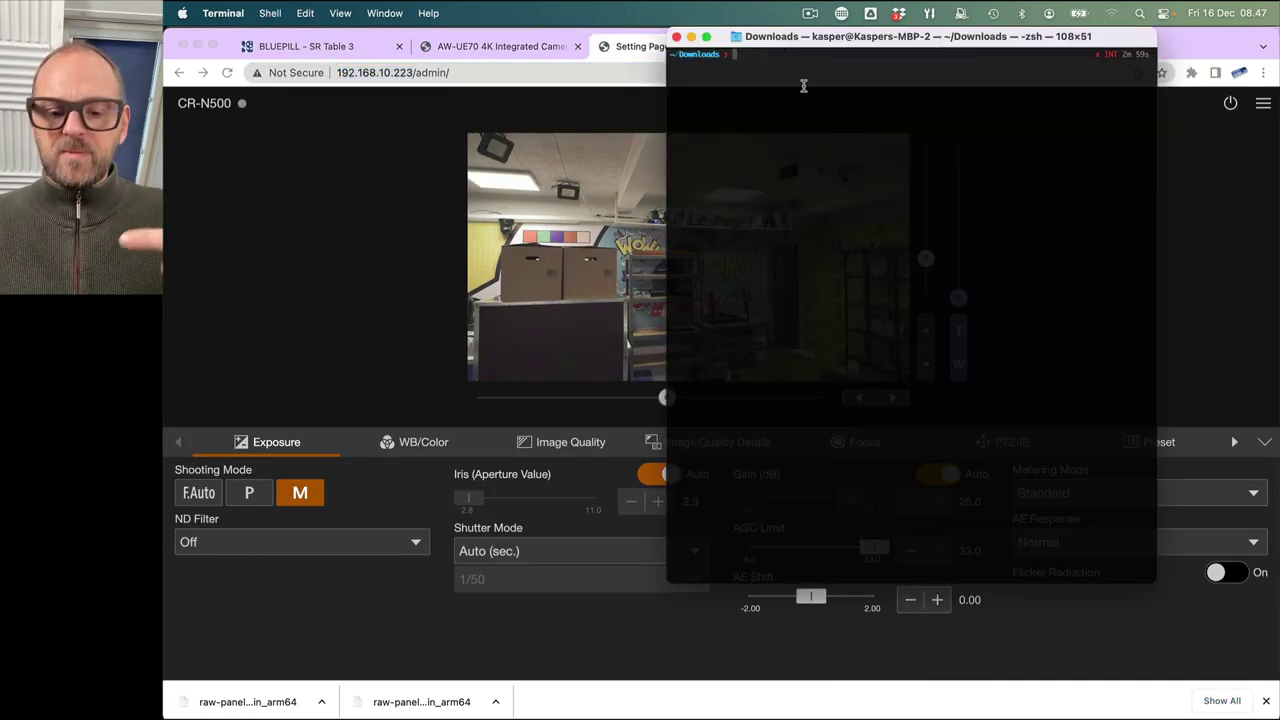
type("./raw")
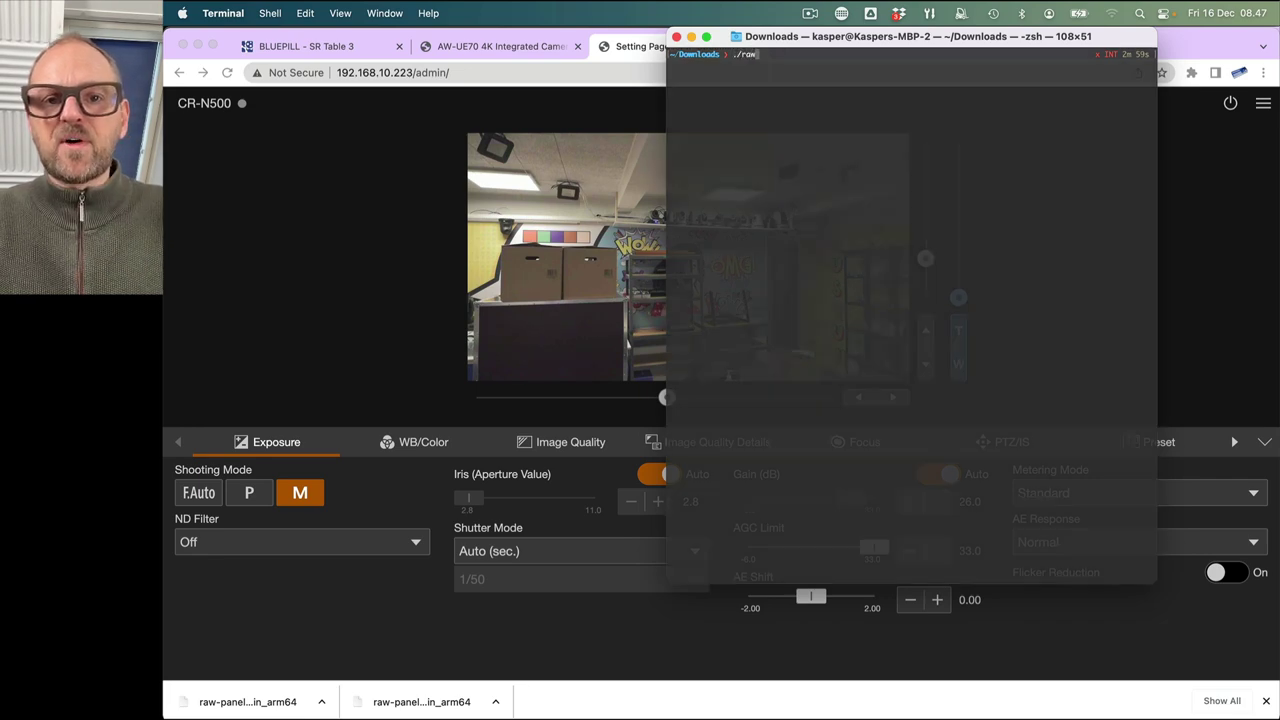
key("Tab")
type("pan")
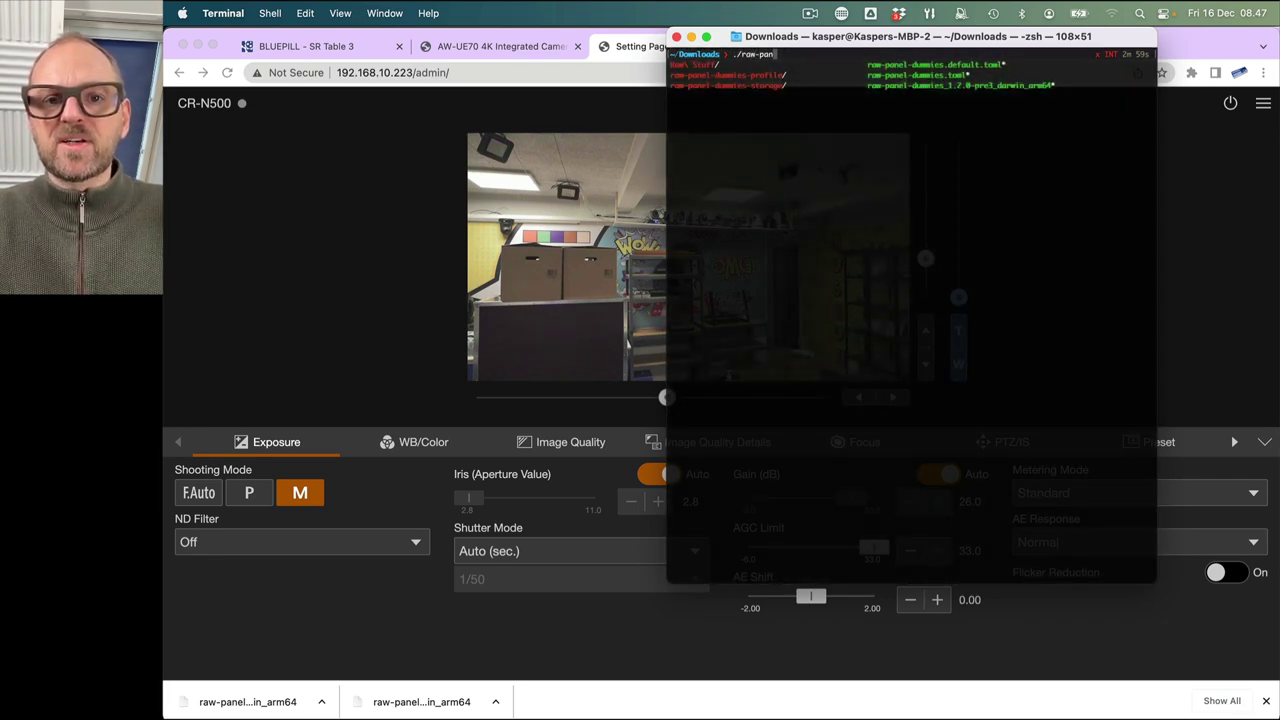
type("el-dummies_")
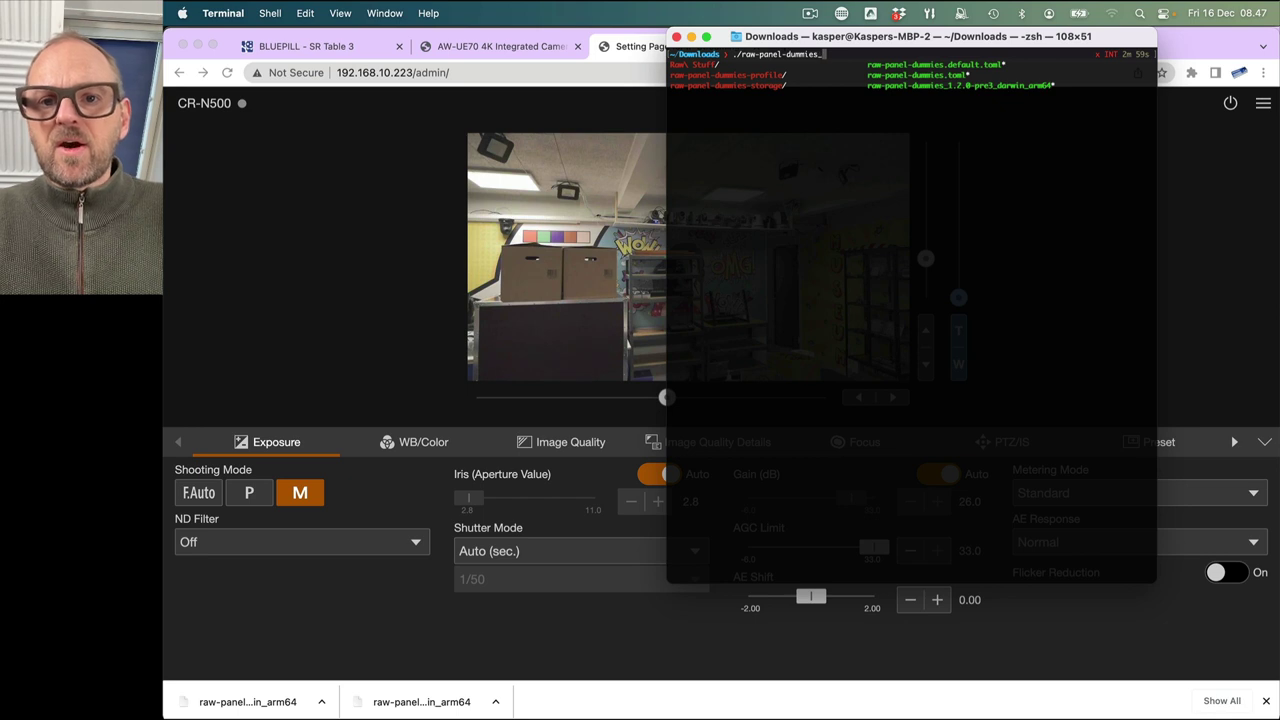
key("Tab")
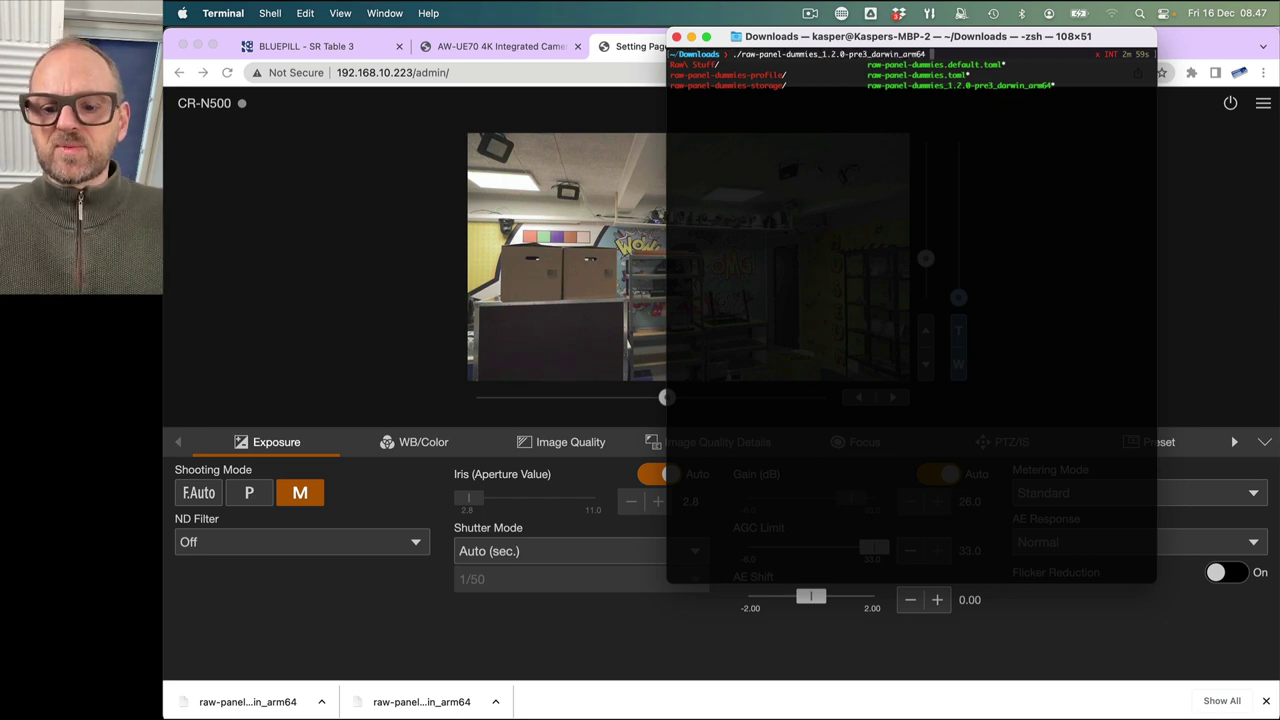
key("Return")
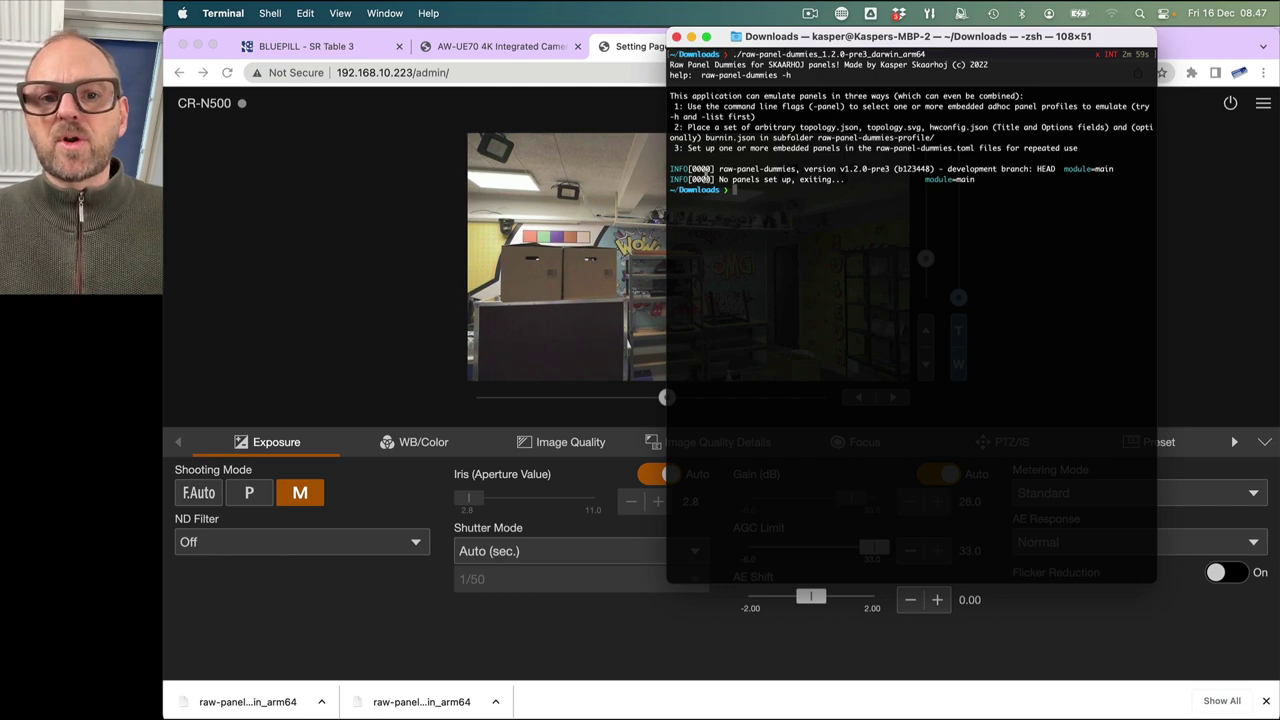
left_click_drag(717, 179, 820, 178)
- Show the raw-panel-dummies command-line help with the -h option
key("Up")
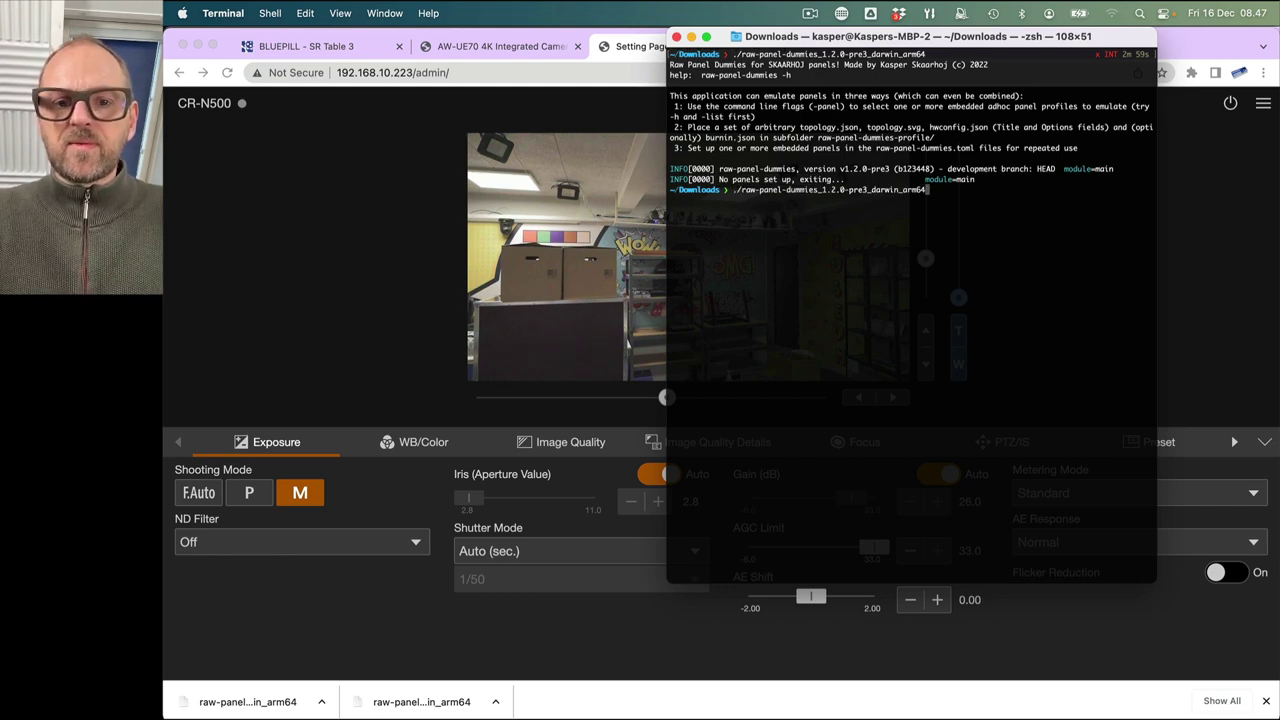
type("-h")
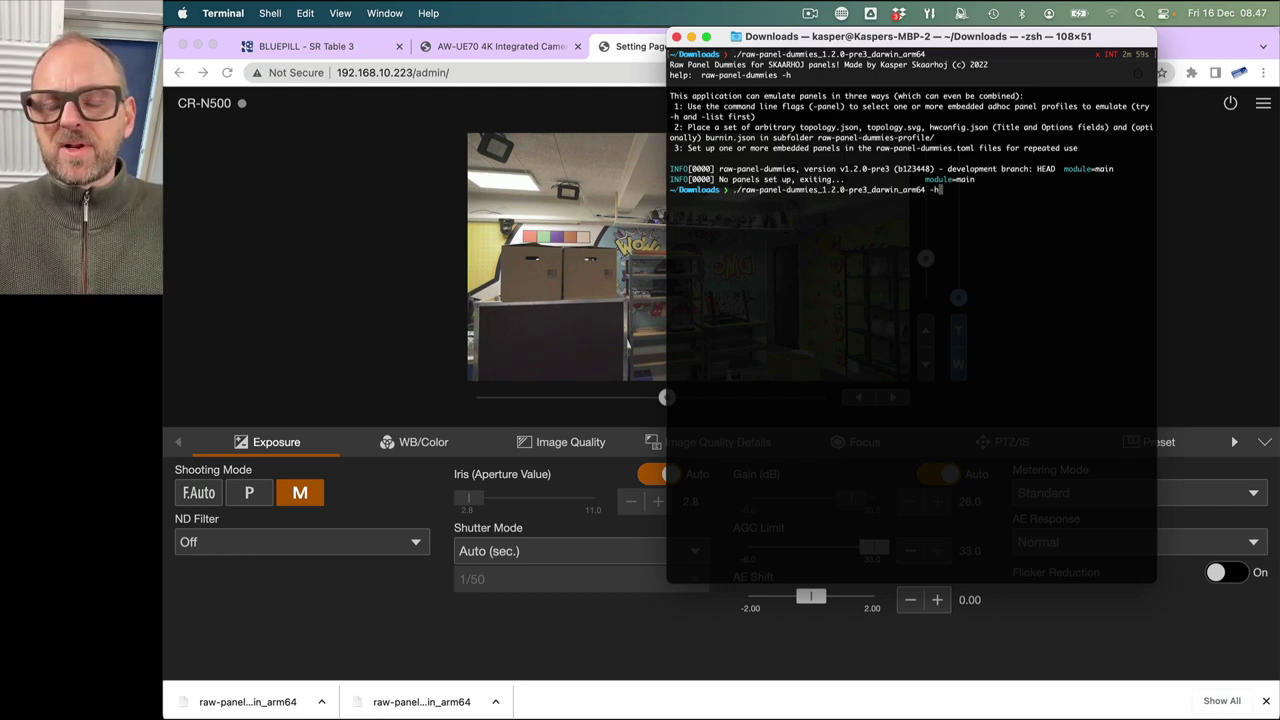
key("Return")
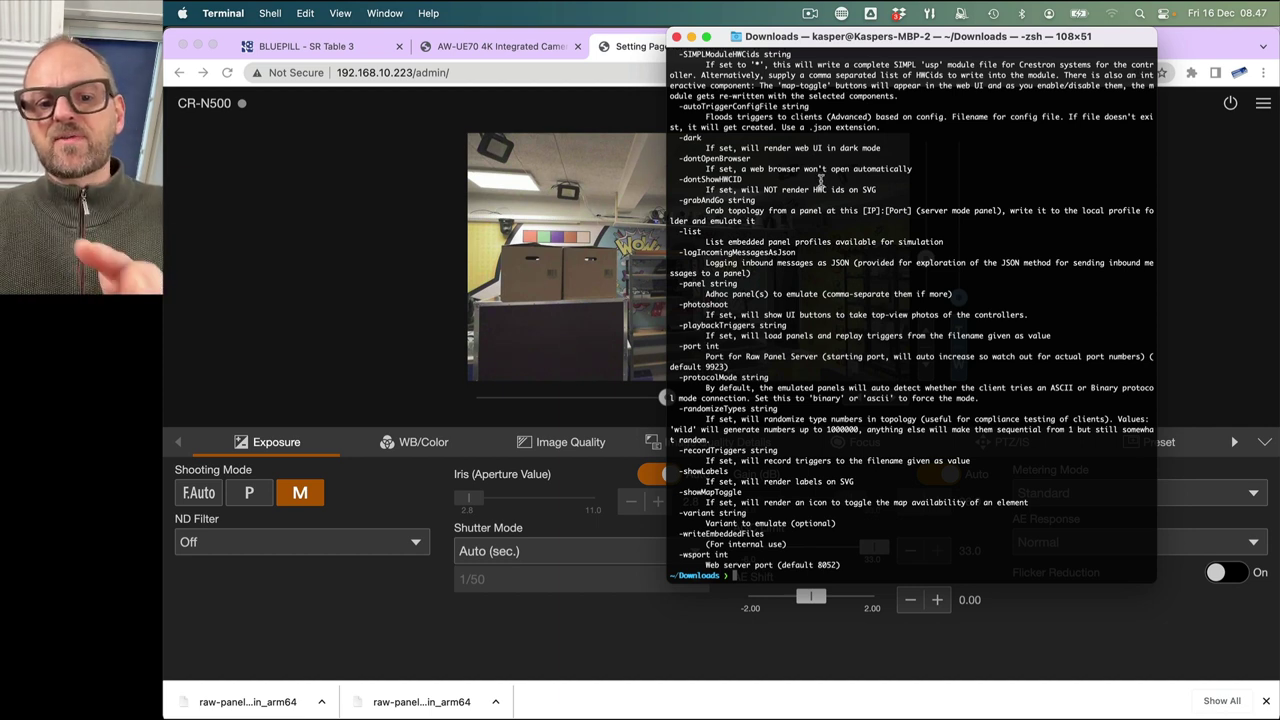
- Run raw-panel-dummies with the -list option and look through the embedded panel profiles for the PTZ Extreme V2
key("Up")
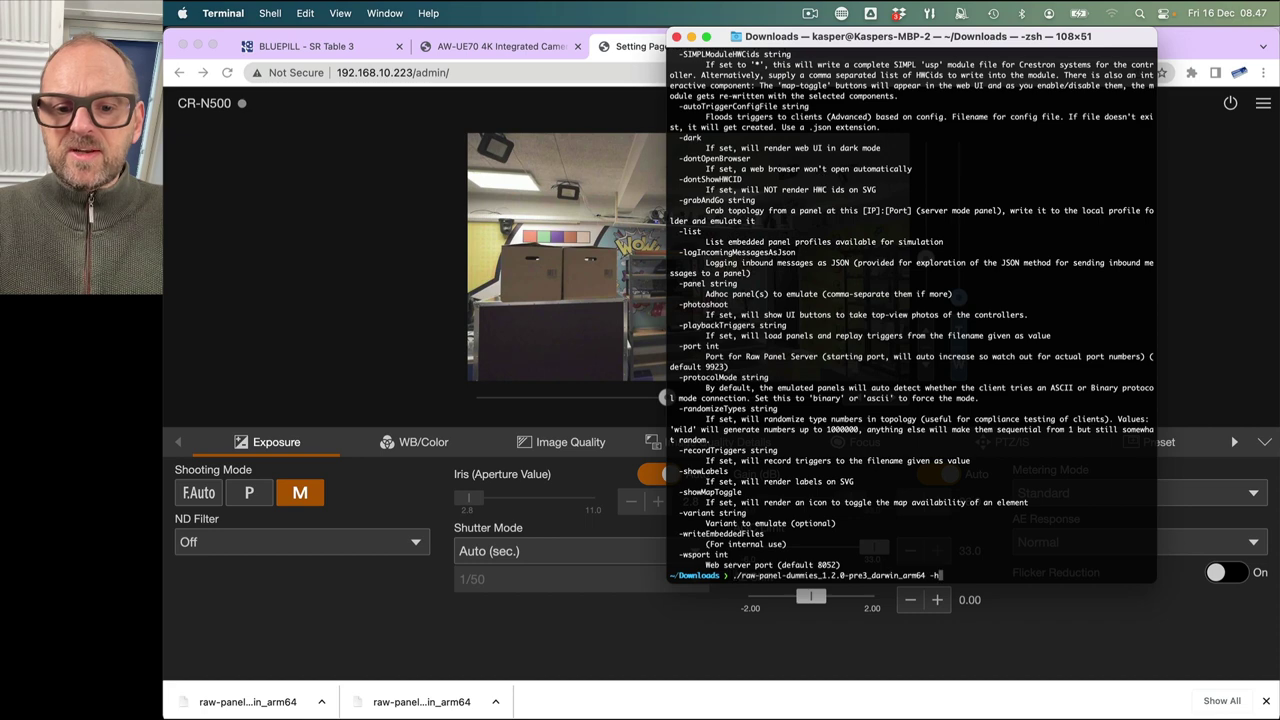
key("BackSpace")
type("list")
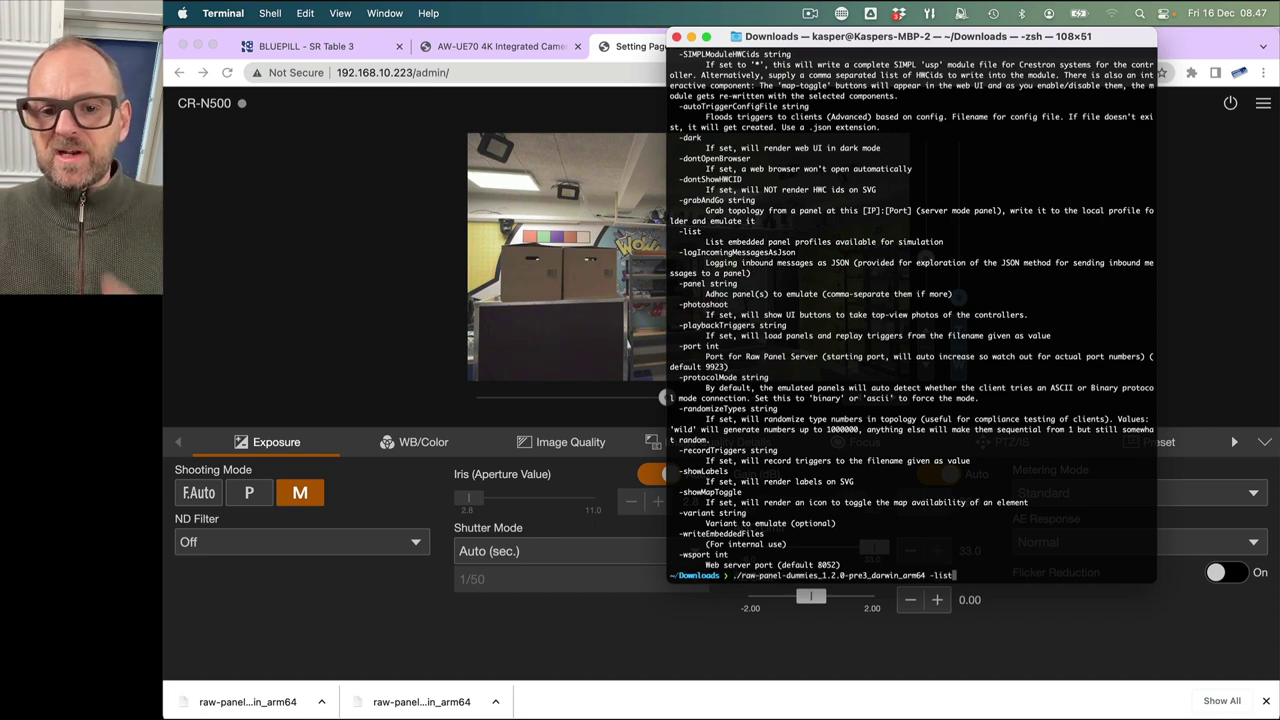
key("Return")
scroll(752, 156, "up", 3)
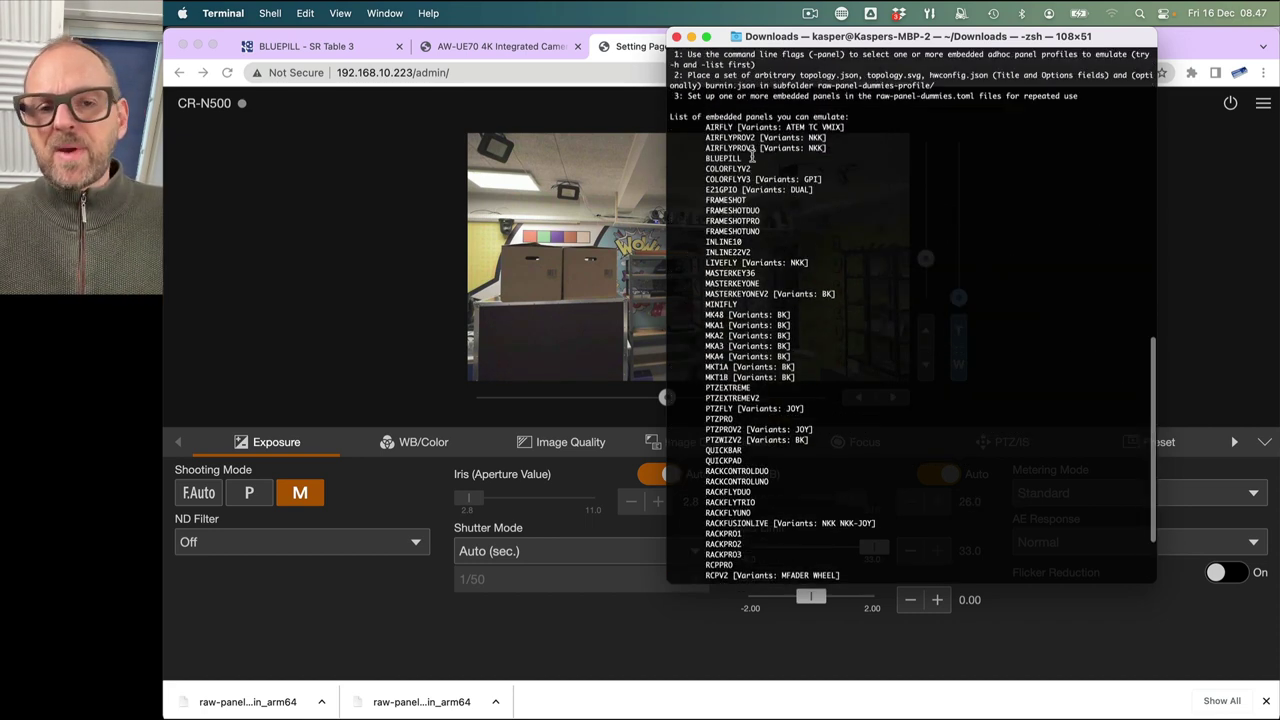
scroll(752, 156, "up", 2)
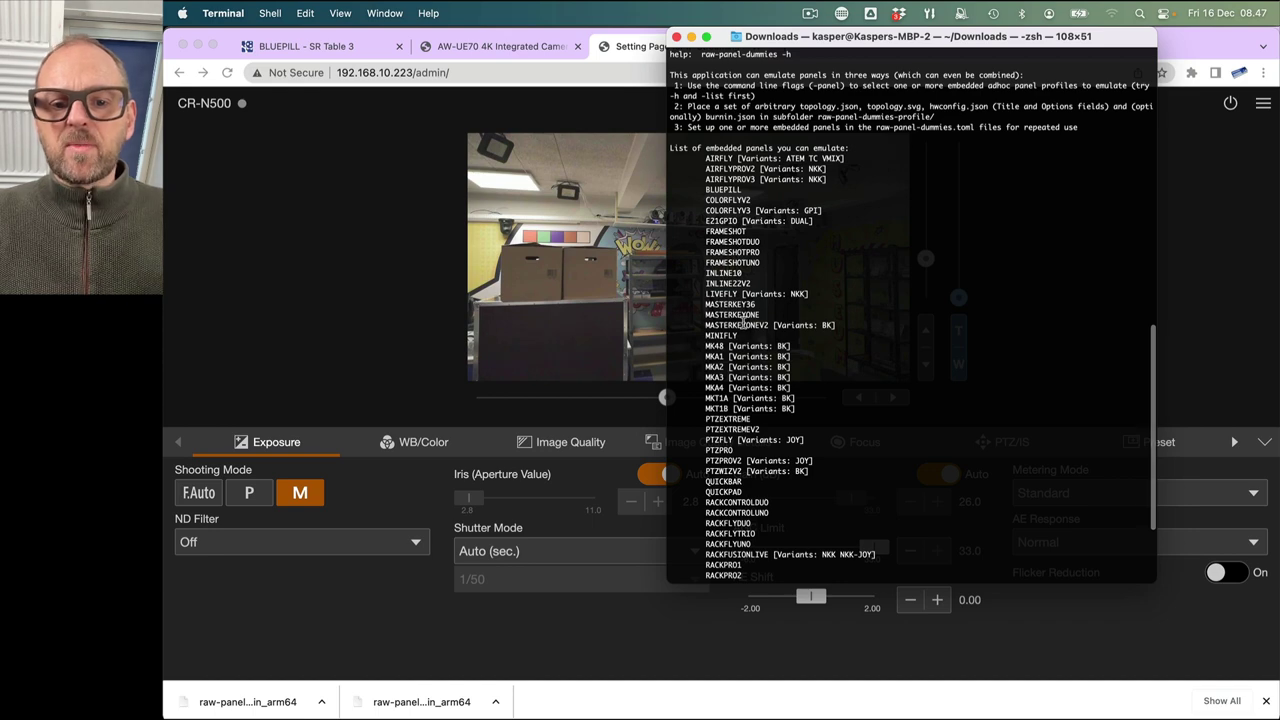
scroll(772, 393, "down", 5)
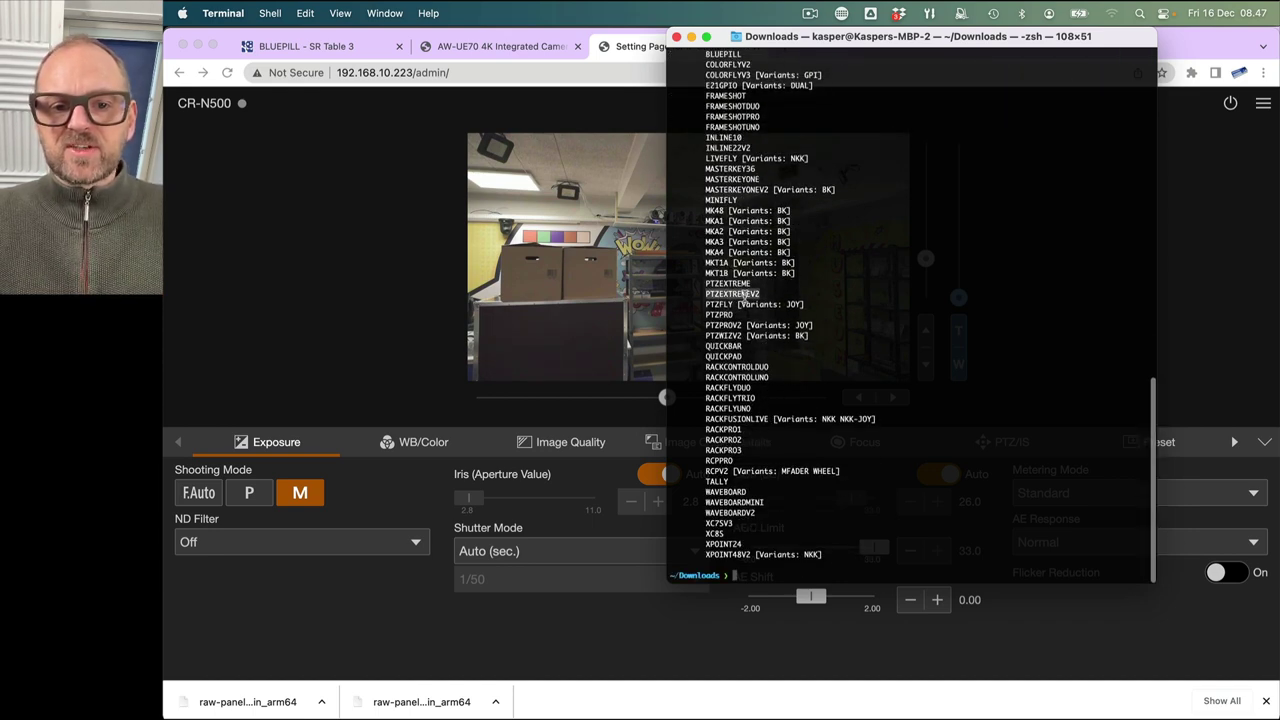
- Start the emulated PTZ Extreme V2 panel by running raw-panel-dummies with the option -panel PTZEXTREMEV2
double_click(742, 294)
key("super+c")
left_click(886, 523)
type("./r")
key("Tab")
type("-lis")
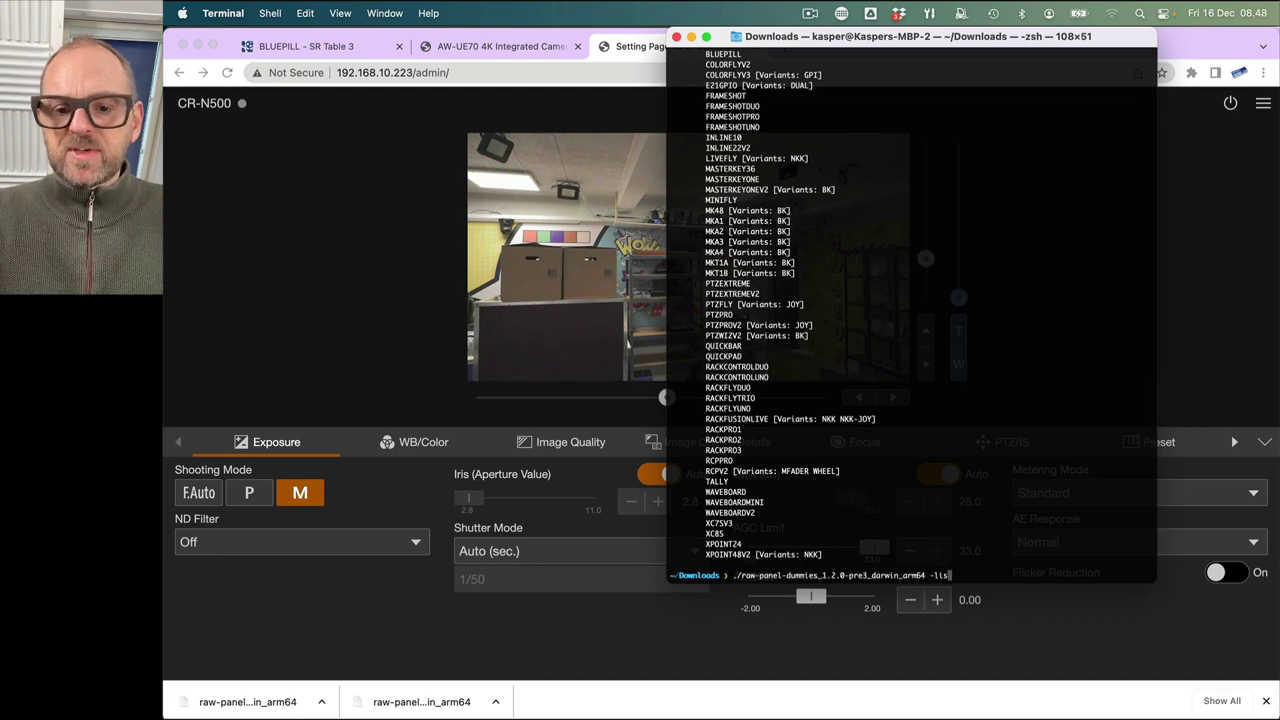
key("BackSpace")
key("BackSpace")
key("BackSpace")
type("panel")
key("super+v")
key("Return")
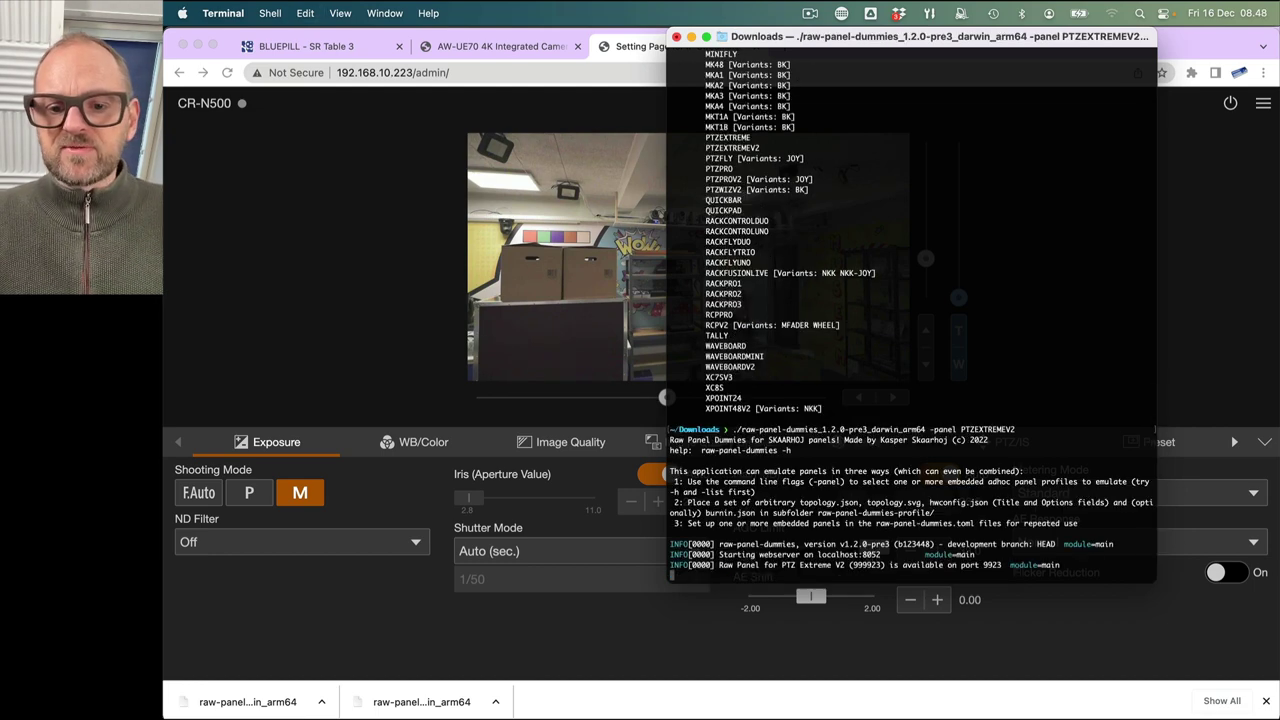
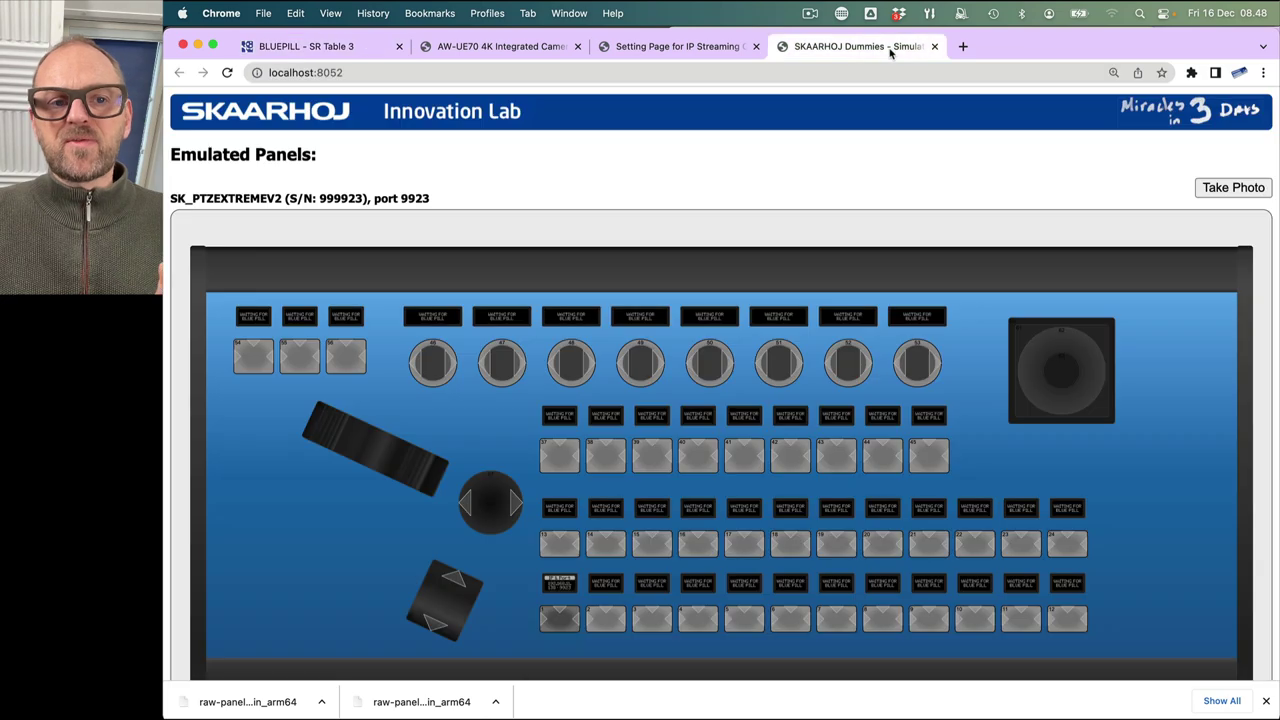
- Set the PTZ Extreme V2 panel's IP and port to 192.168.11.138:9923 in Reactor, save, and check the emulated panel on the SKAARHOJ Dummies page
left_click(348, 48)
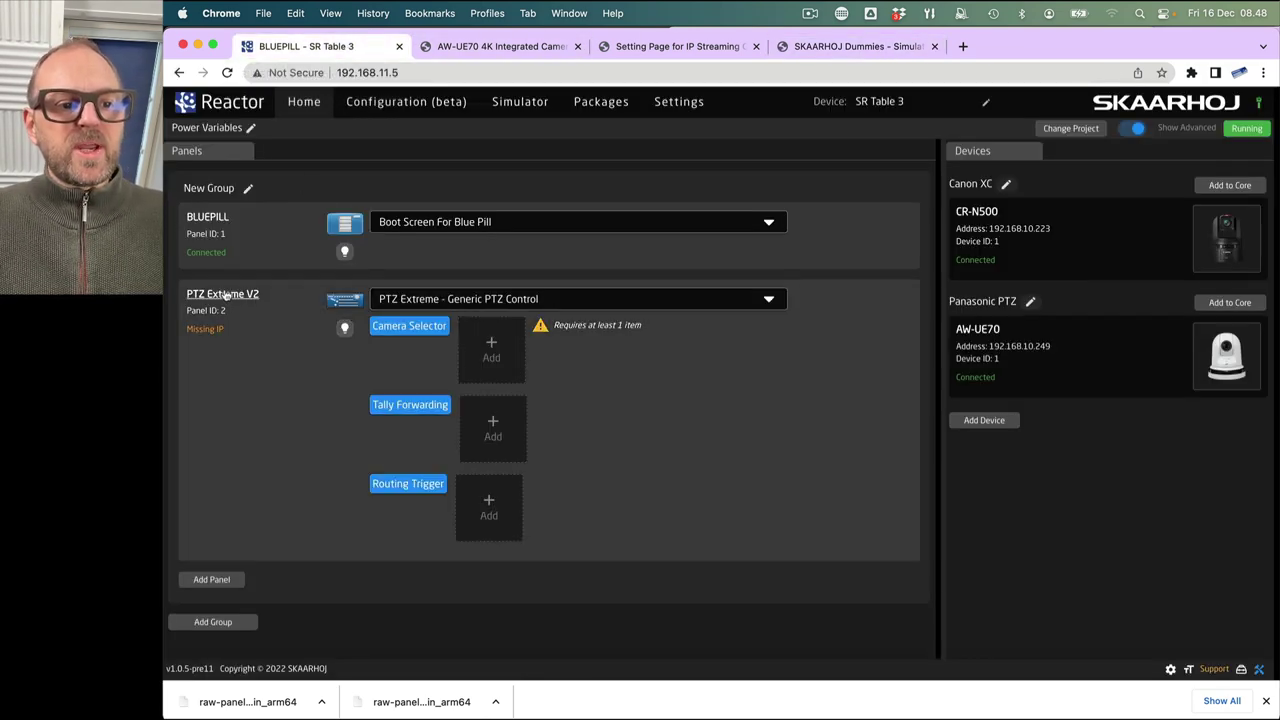
left_click(218, 297)
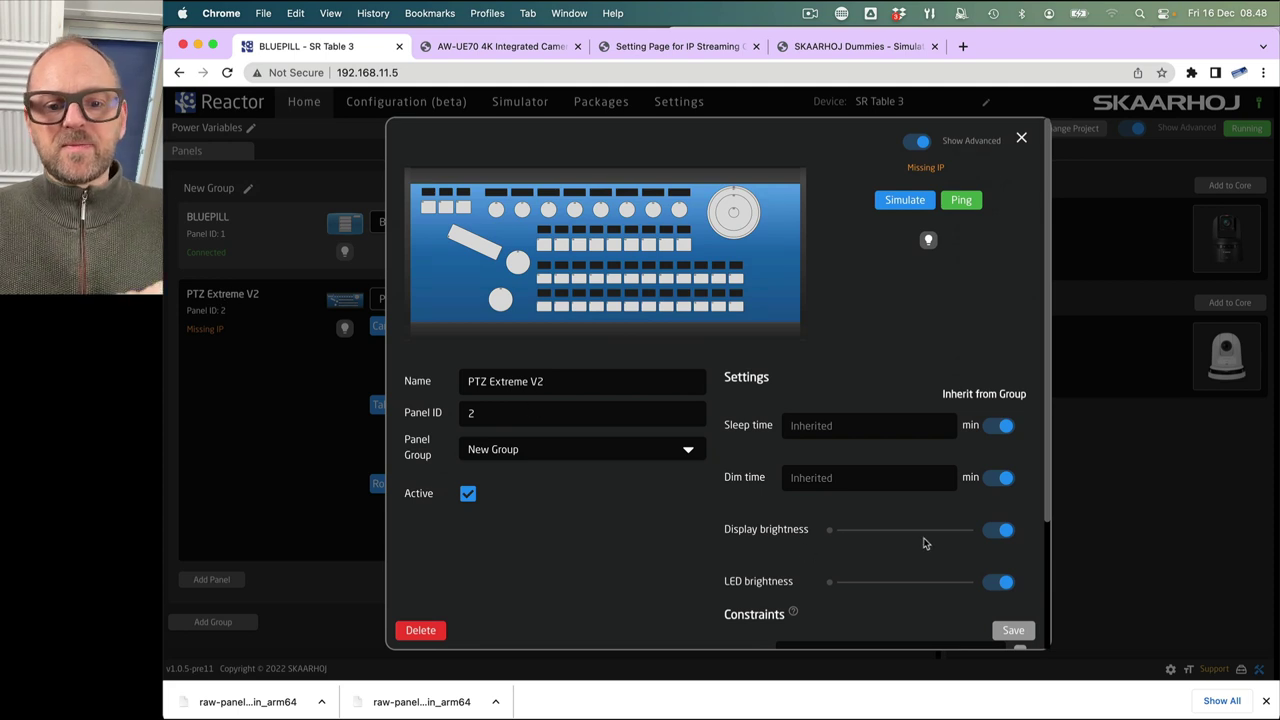
scroll(583, 457, "down", 3)
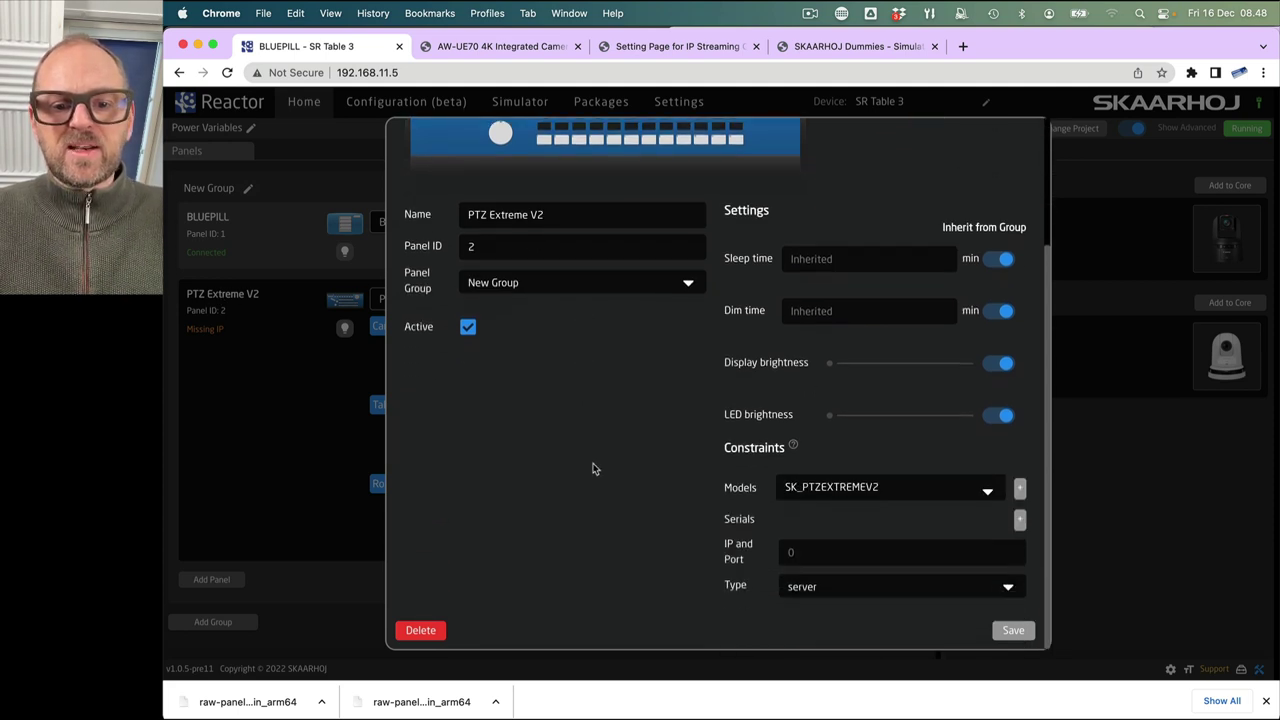
left_click(857, 555)
type("192.168.11.138:9923")
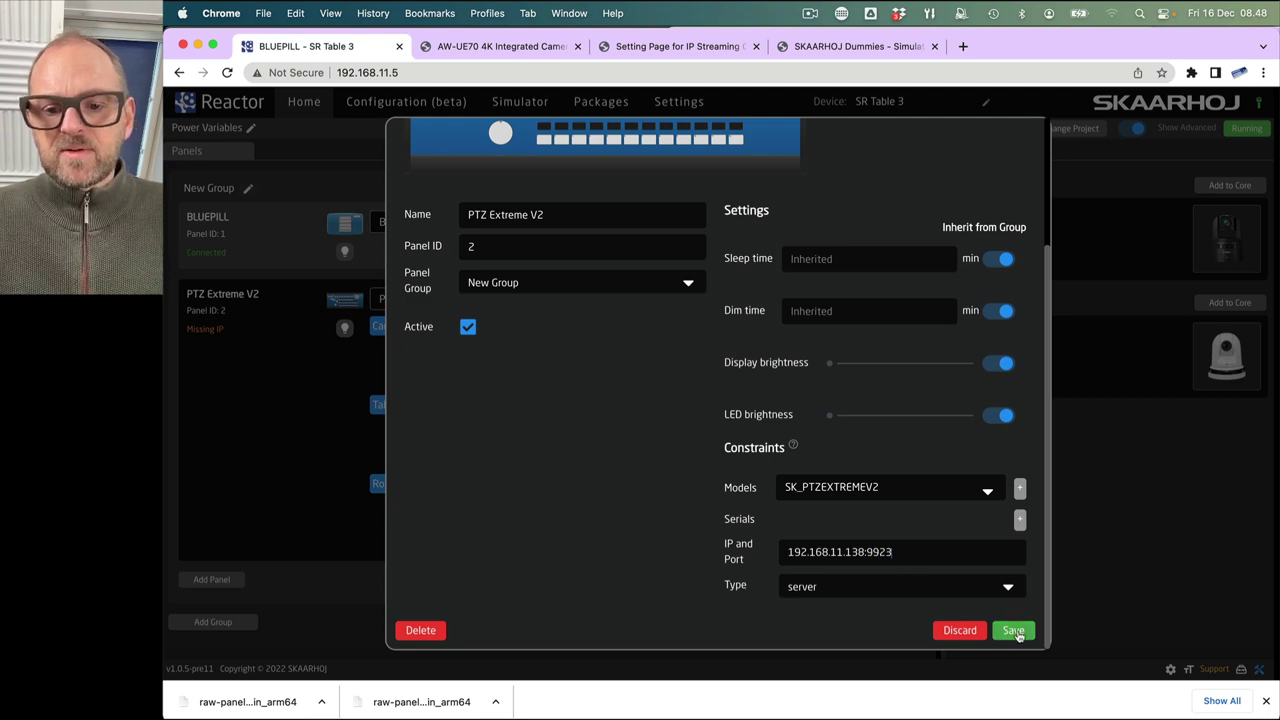
left_click(1014, 631)
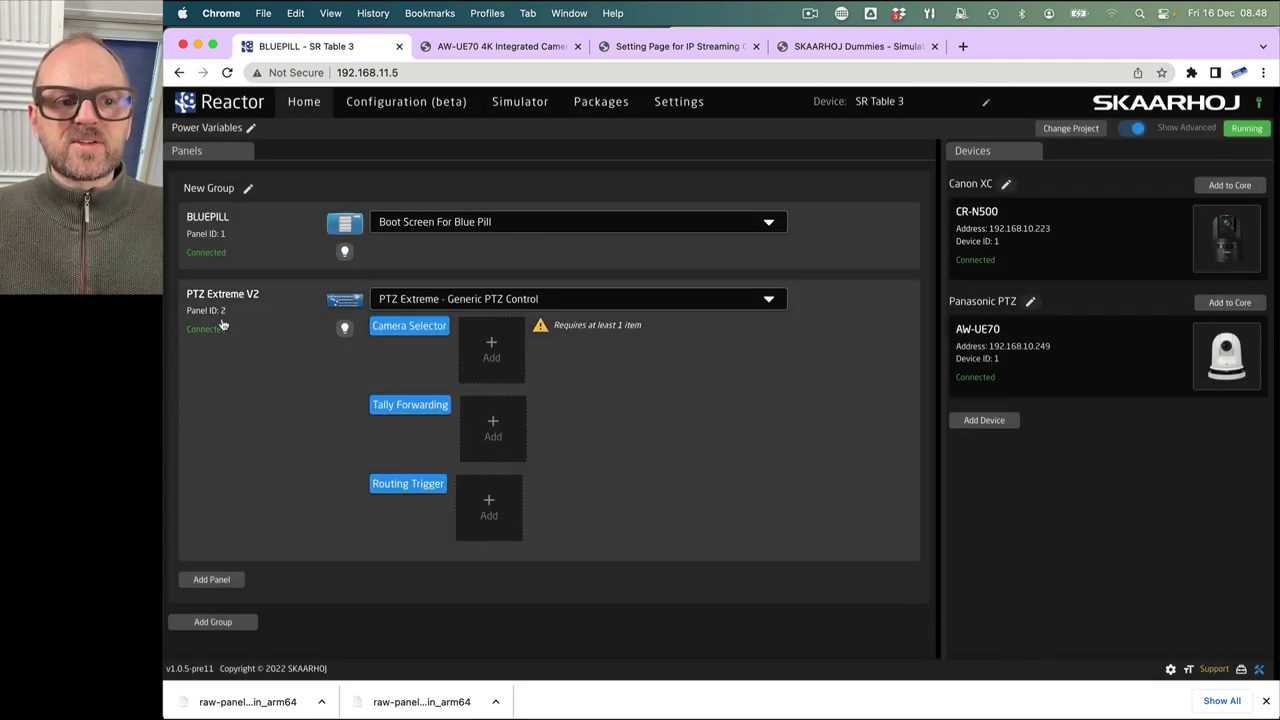
left_click(835, 46)
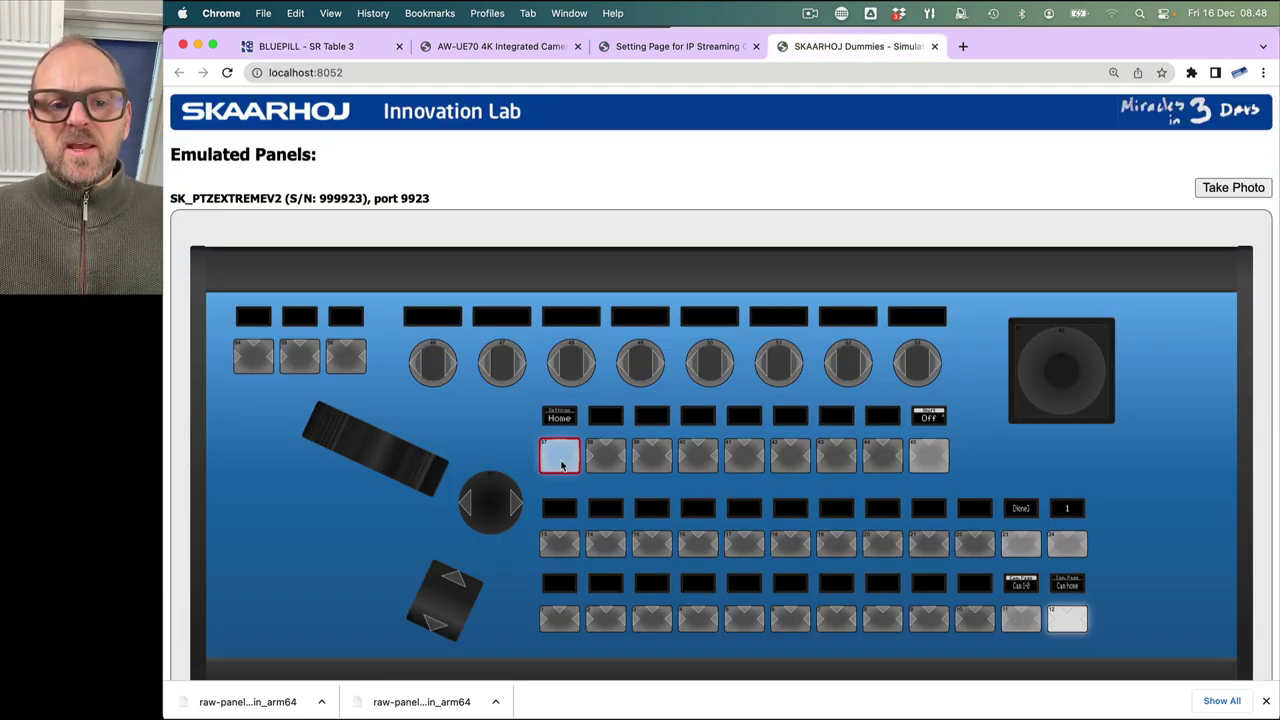
left_click(1025, 623)
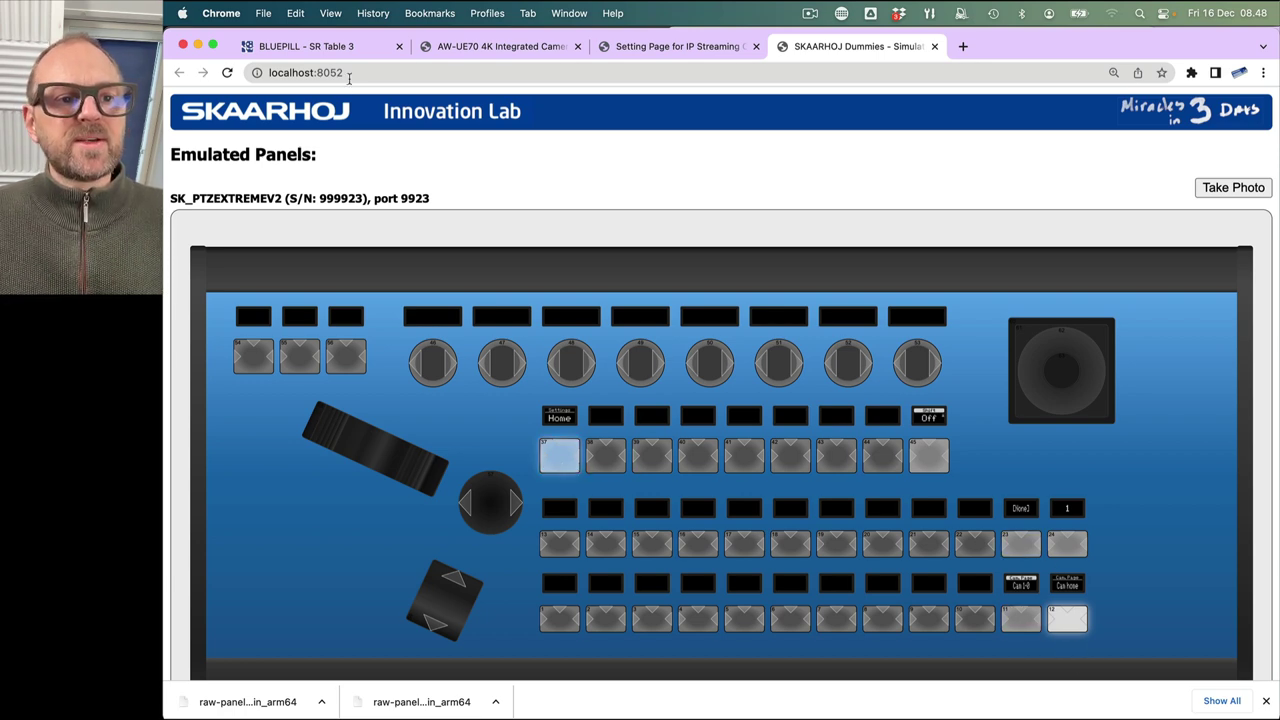
- Add the CR-N500 and AW-UE70 from the device collection to the PTZ Extreme V2 panel's Camera Selector in Reactor
left_click(310, 46)
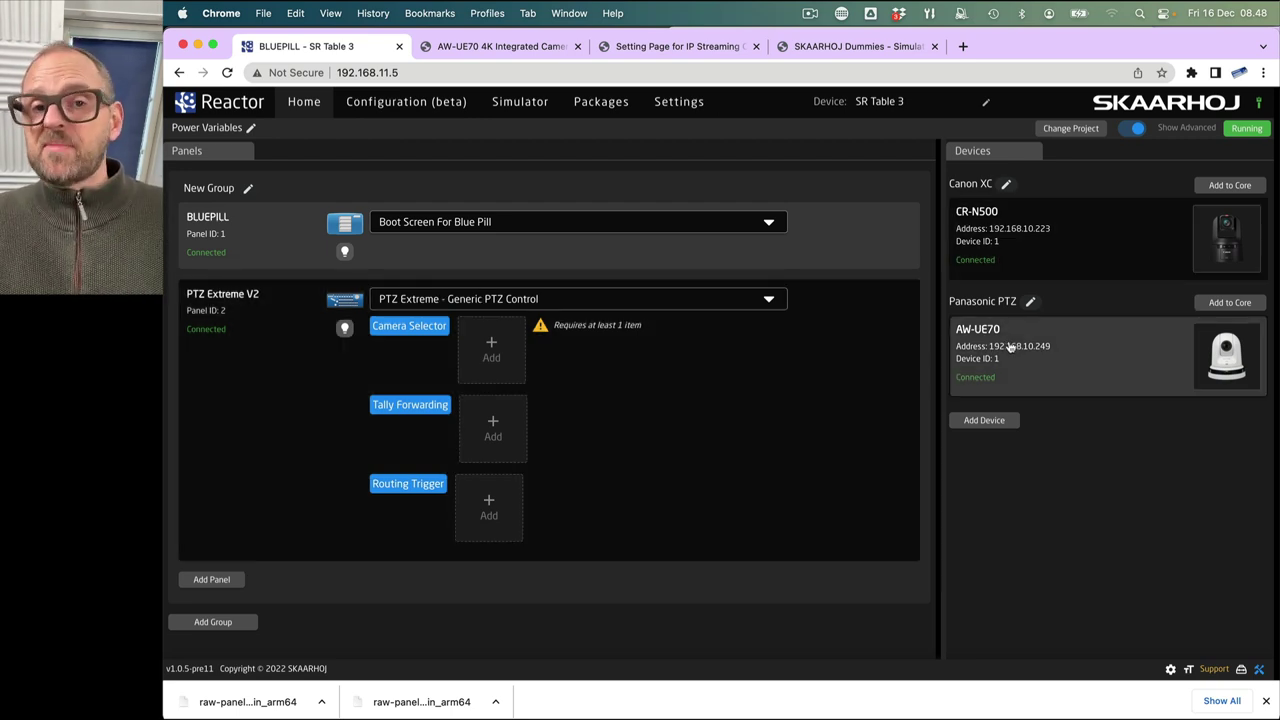
left_click(488, 352)
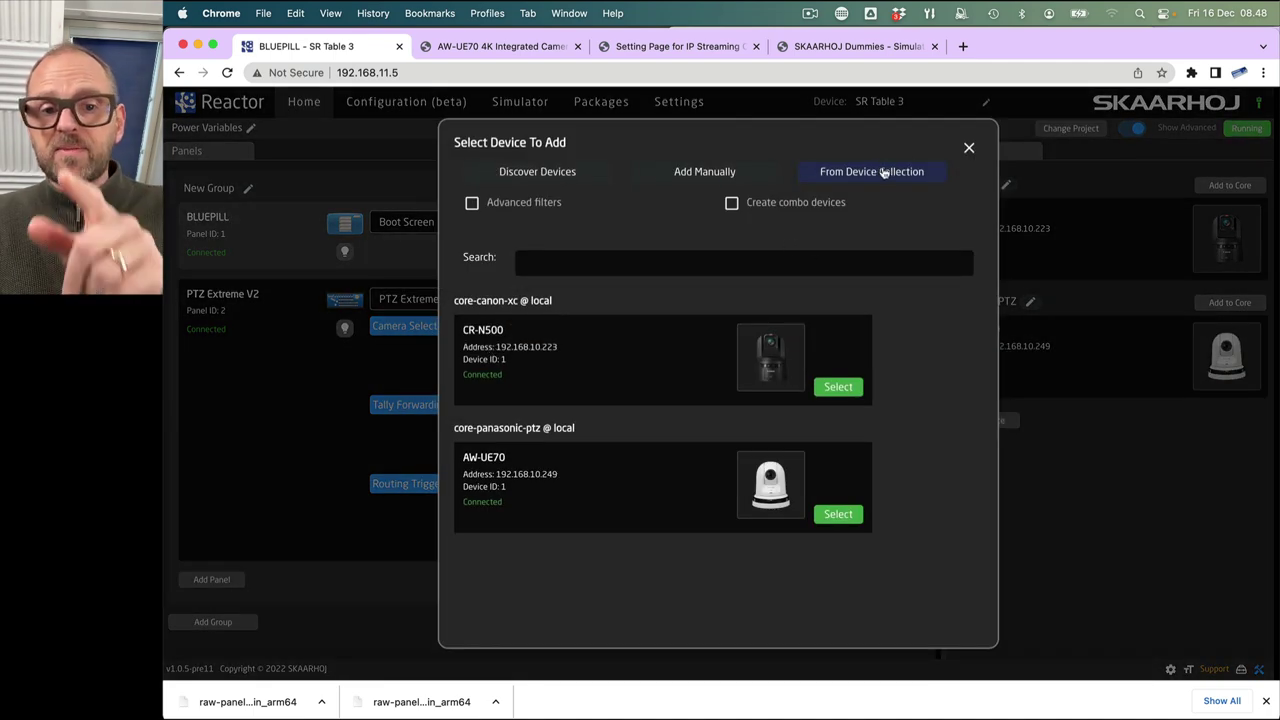
left_click(838, 387)
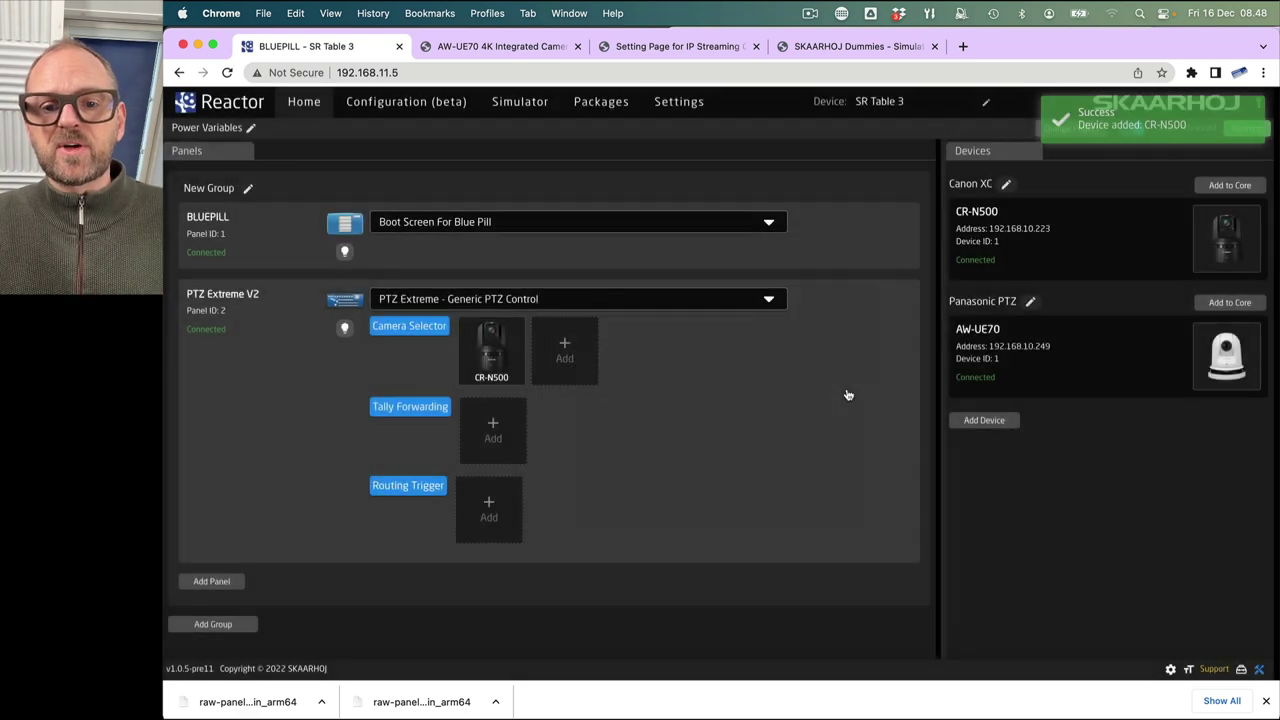
left_click(598, 355)
left_click(843, 518)
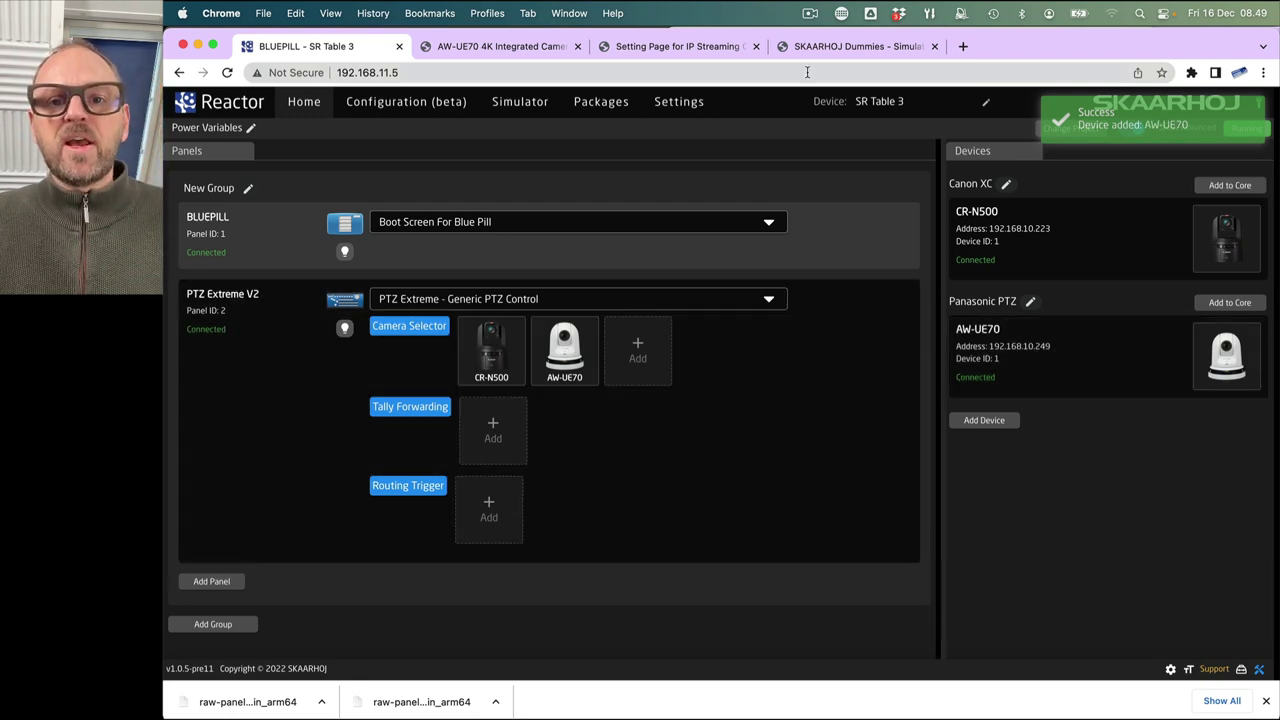
- Select Cam 1 CR-N500 and then Cam 2 AW-UE70 on the emulated panel and look over the camera's presets and settings
left_click(842, 50)
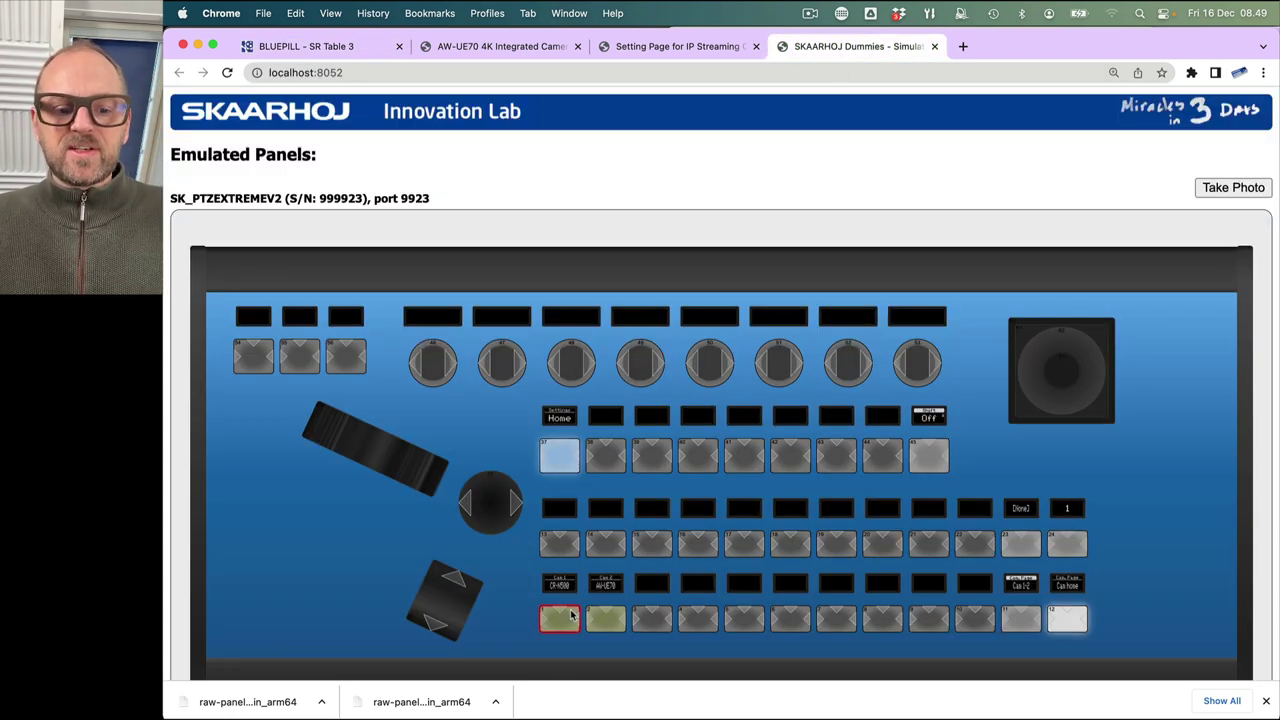
scroll(571, 617, "up", 10)
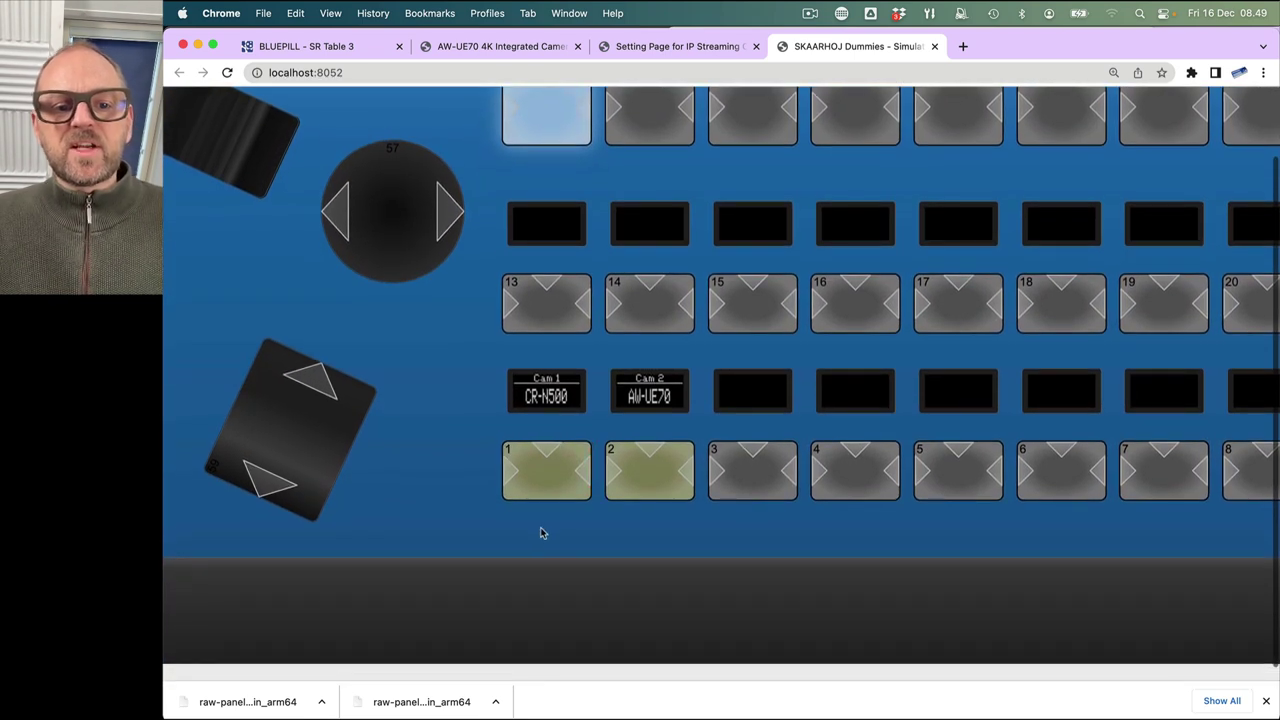
left_click(543, 482)
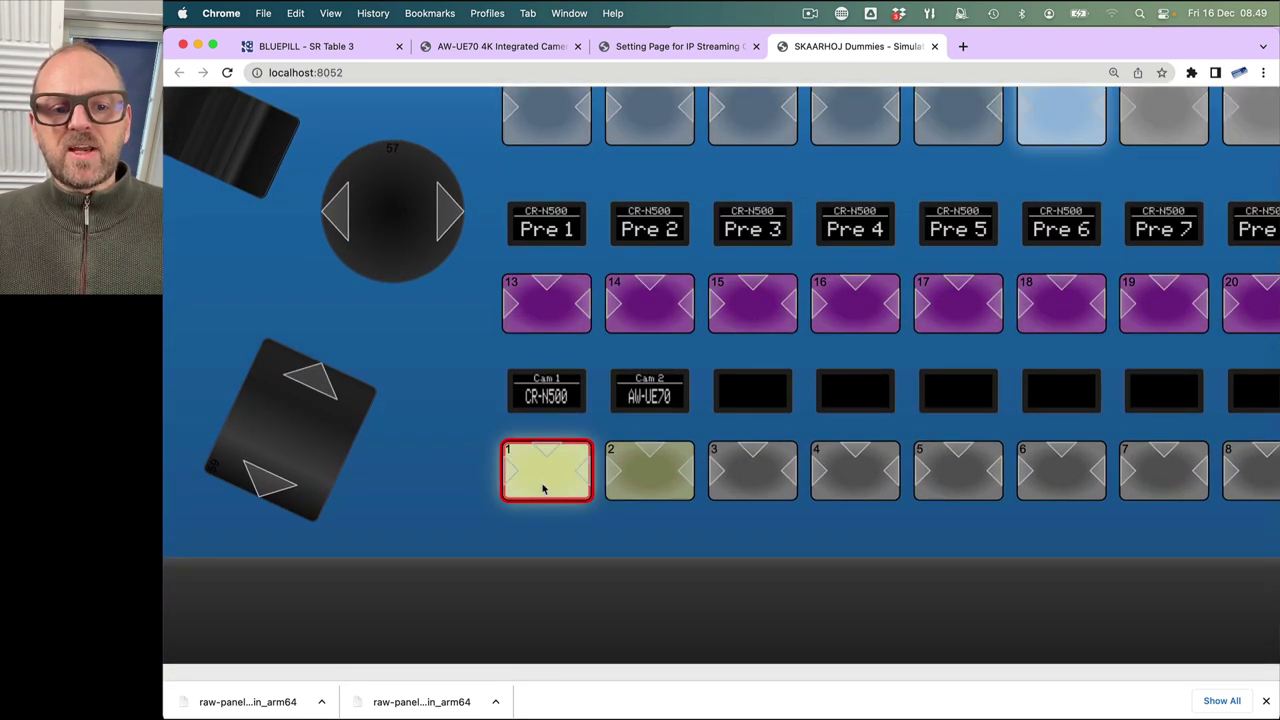
left_click(632, 488)
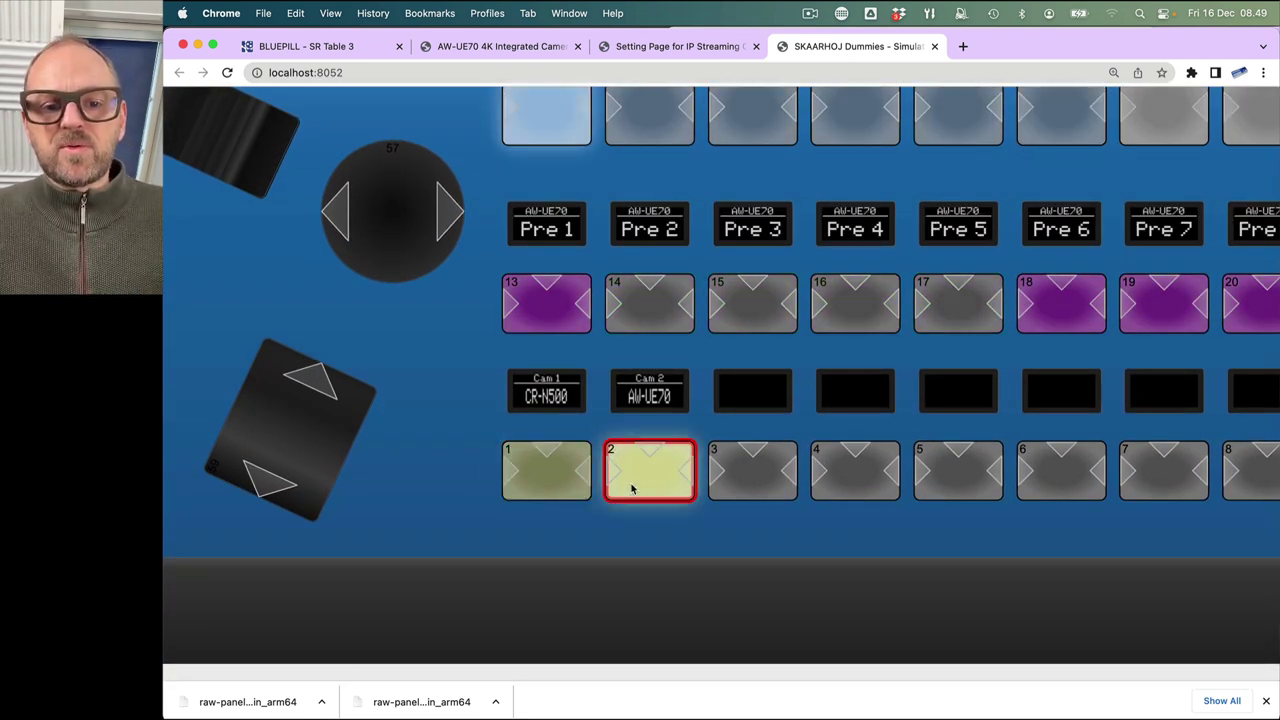
scroll(828, 420, "right", 3)
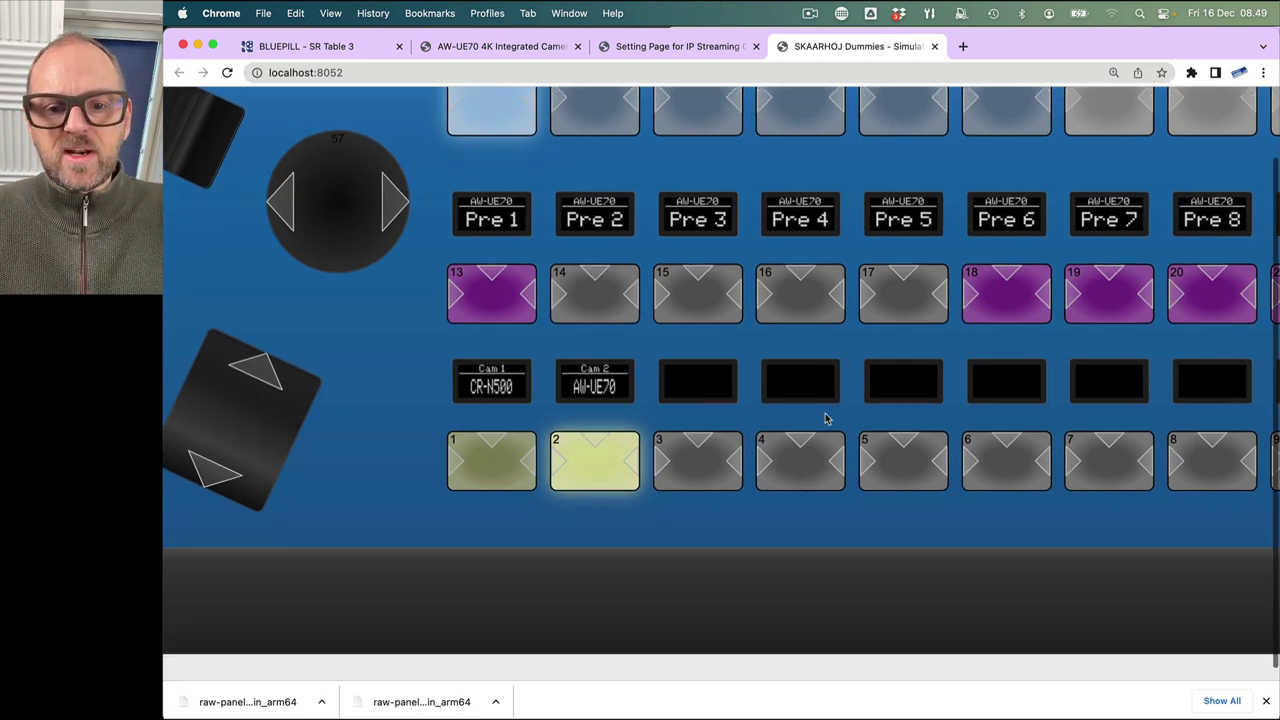
scroll(828, 420, "up", 1)
scroll(828, 420, "right", 3)
scroll(826, 420, "up", 4)
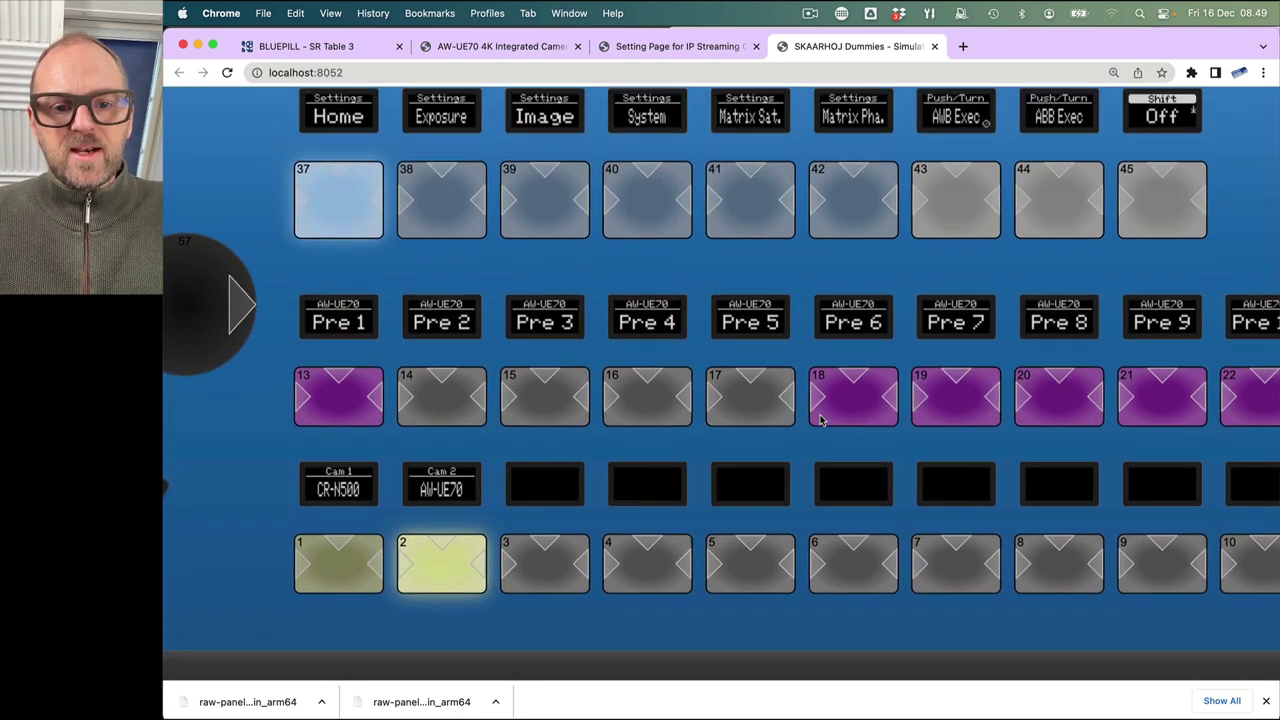
scroll(824, 421, "up", 1)
scroll(824, 421, "down", 5)
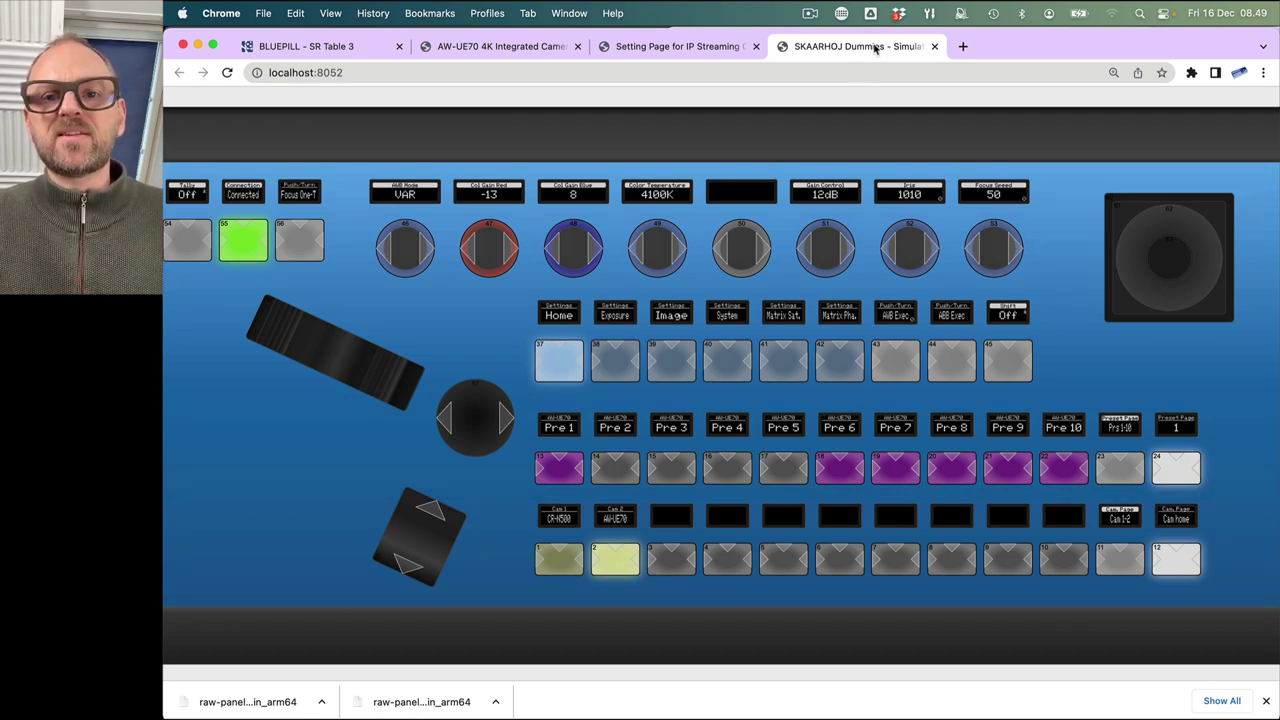
- Move the SKAARHOJ Dummies page into its own window and arrange it side by side with the CR-N500 camera page
left_click_drag(875, 48, 1035, 135)
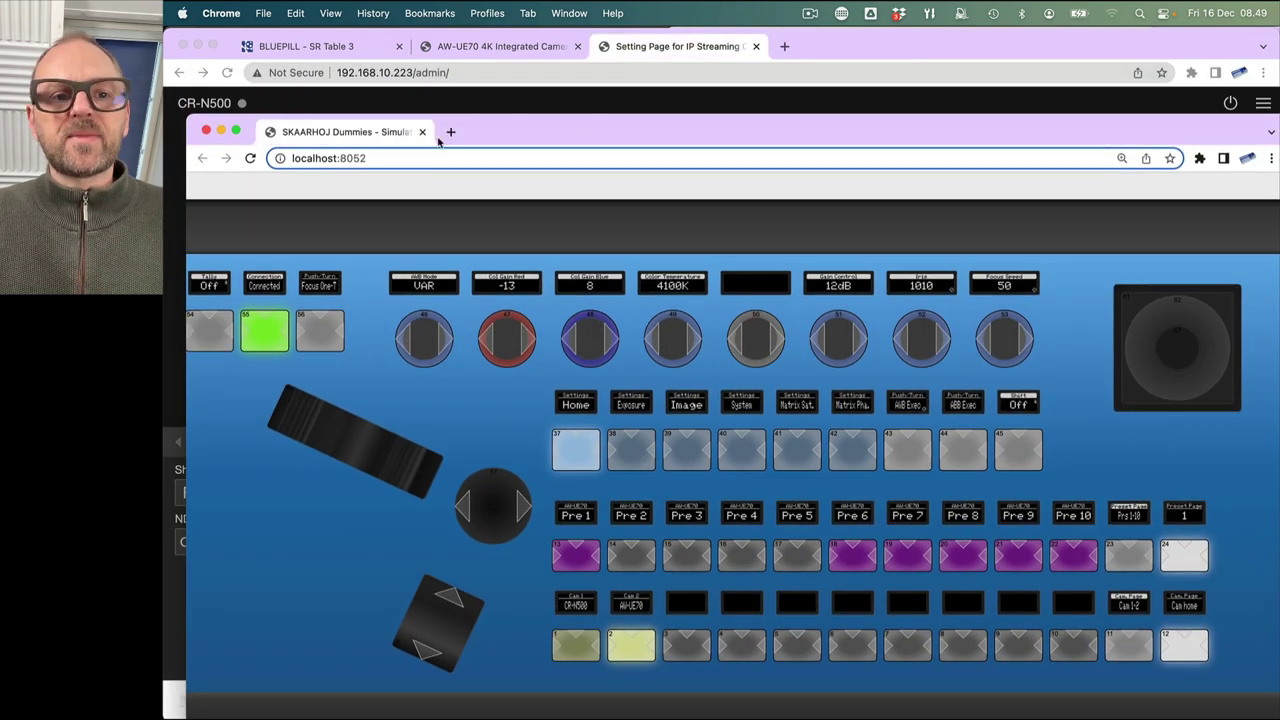
left_click_drag(598, 131, 600, 28)
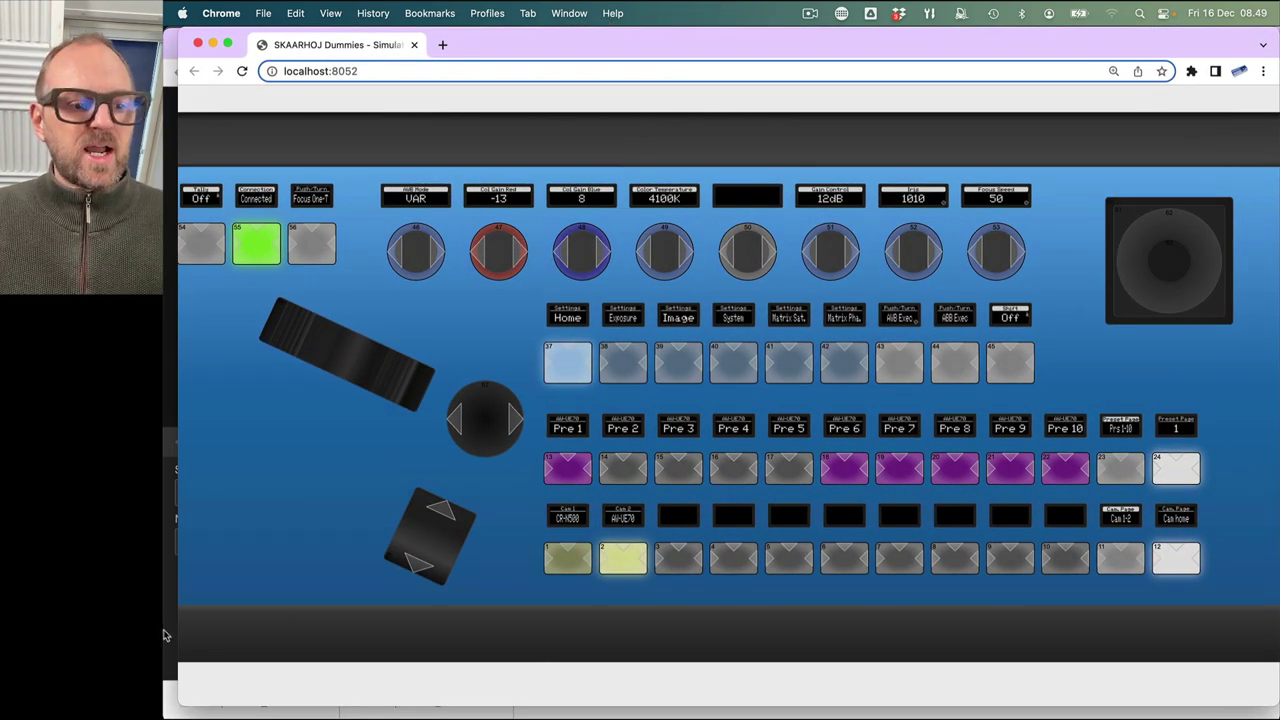
left_click_drag(181, 698, 744, 700)
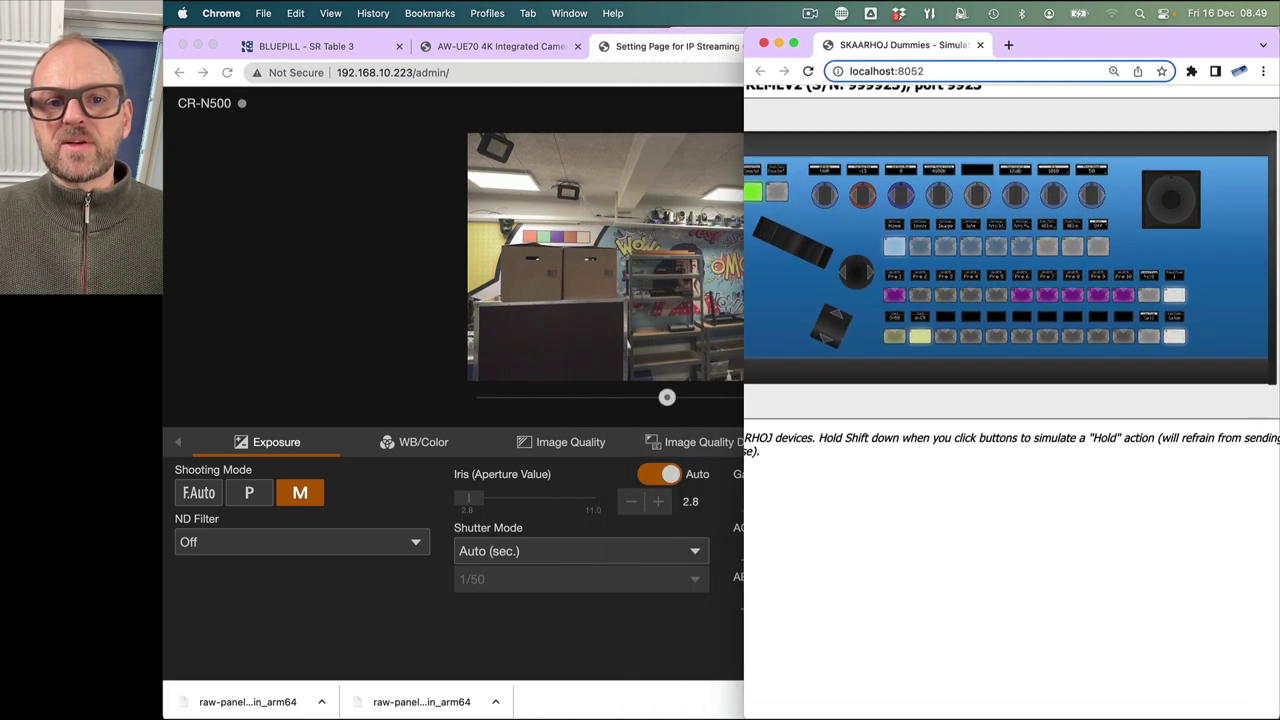
left_click(343, 258)
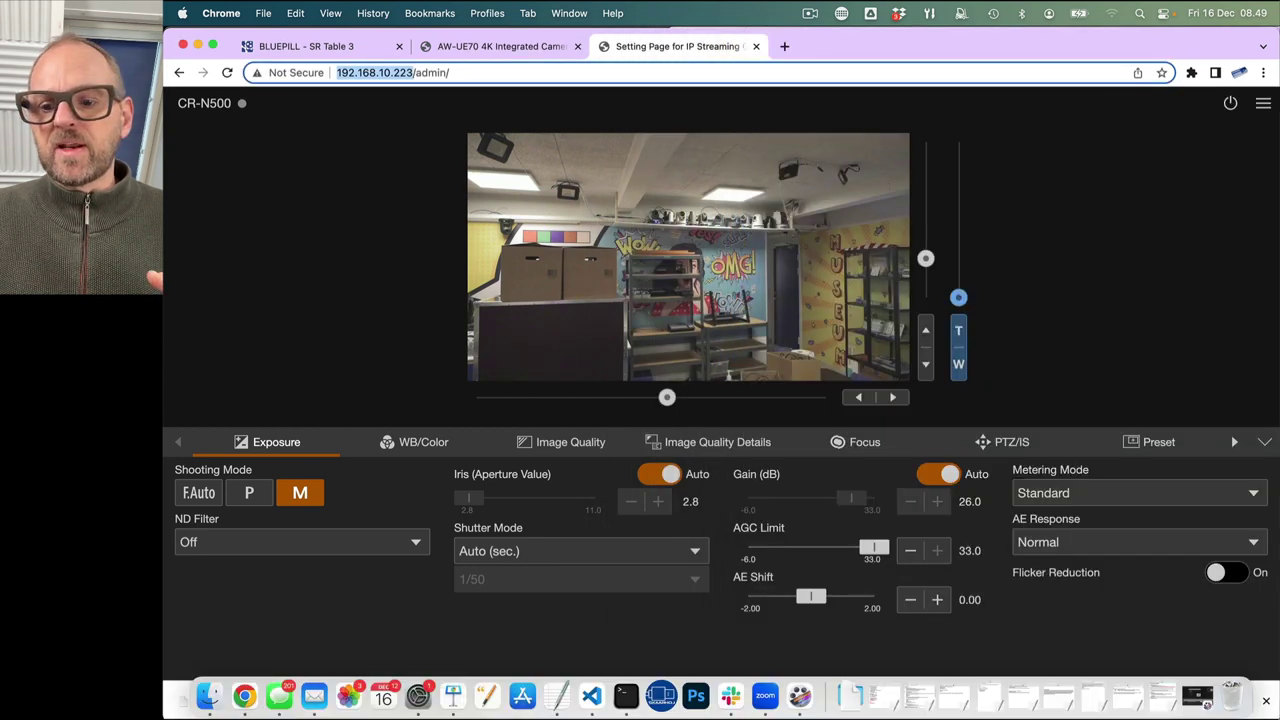
left_click(1274, 661)
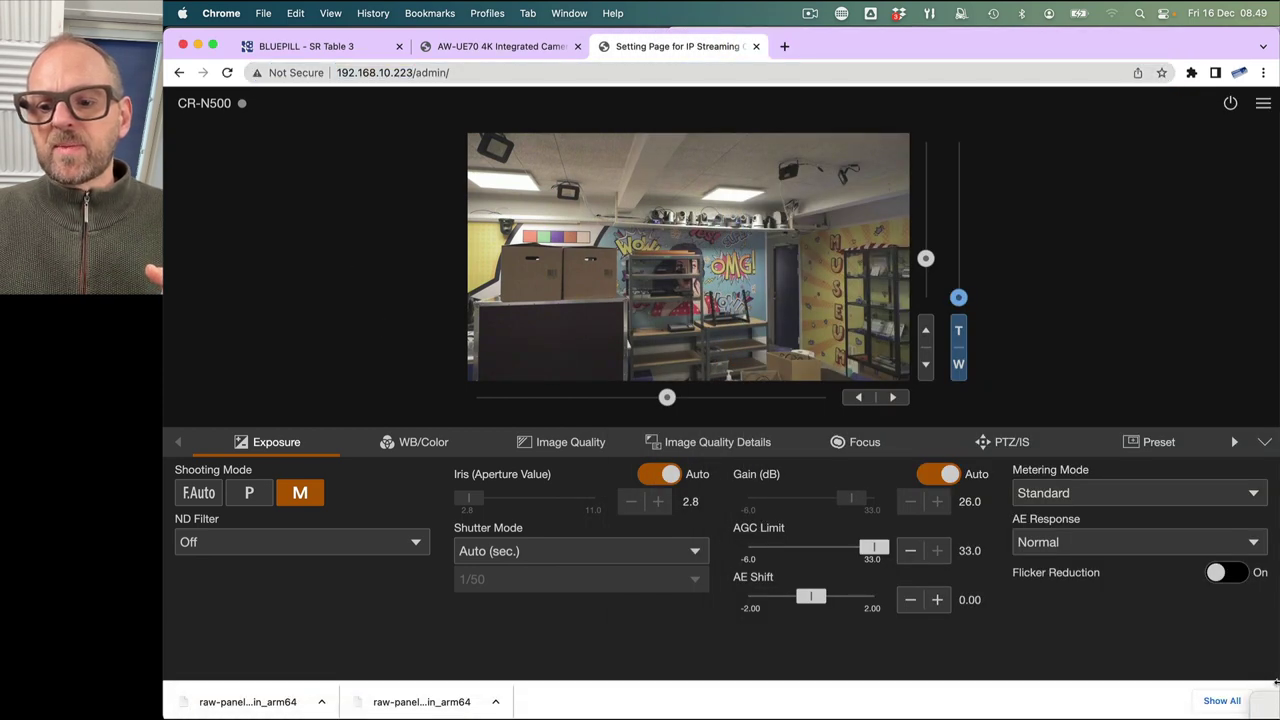
left_click_drag(1275, 682, 742, 680)
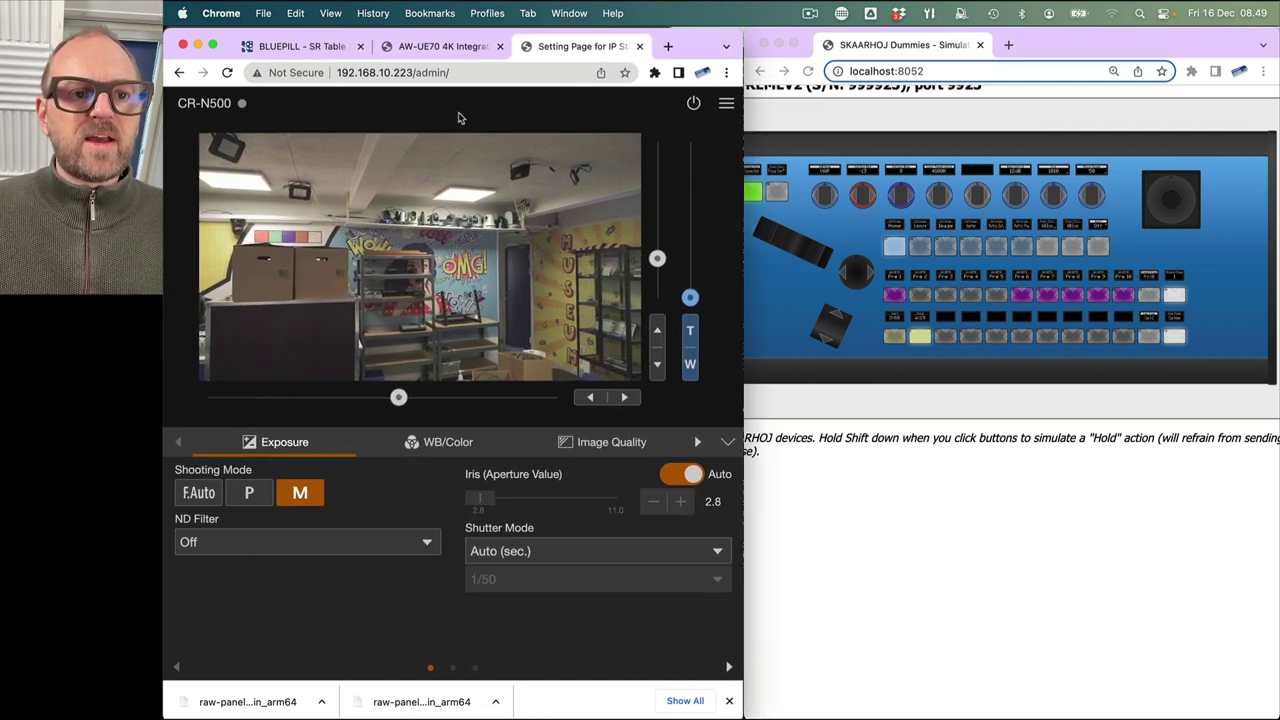
- Show the AW-UE70 live view, select Cam 2 on the emulated panel, and move the camera with the emulated joystick
left_click(440, 46)
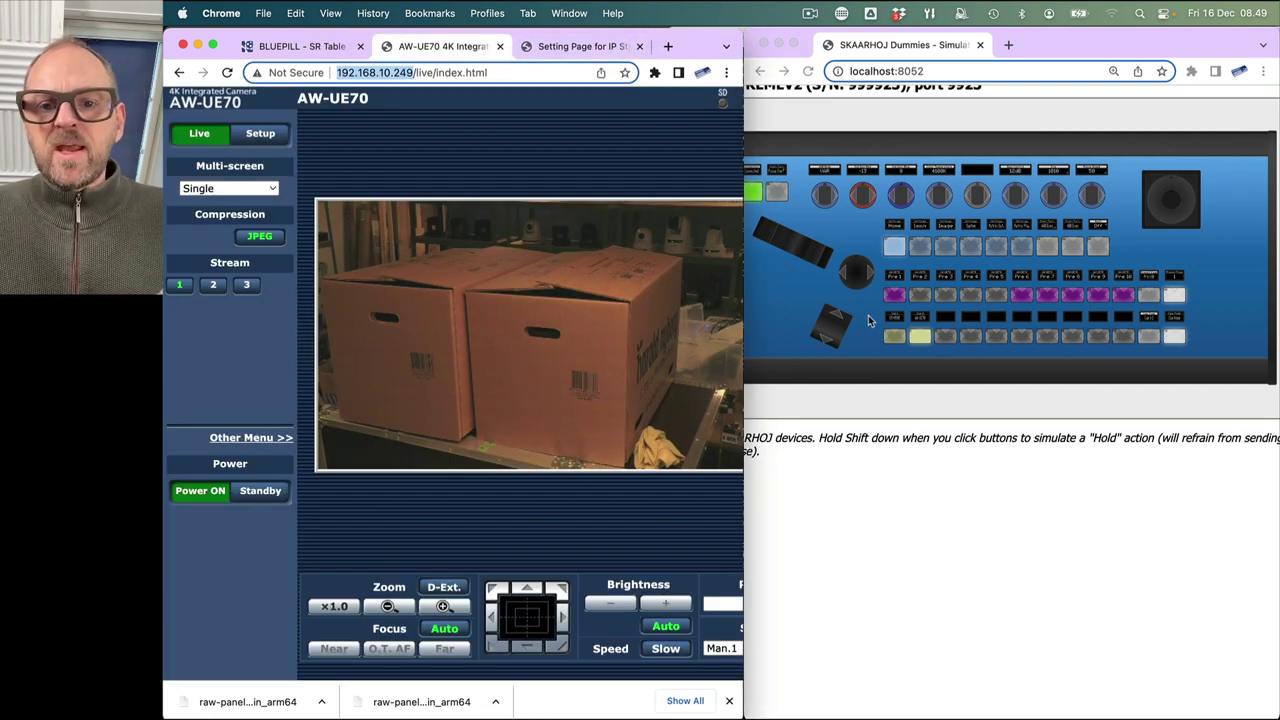
left_click(922, 339)
scroll(924, 336, "up", 5)
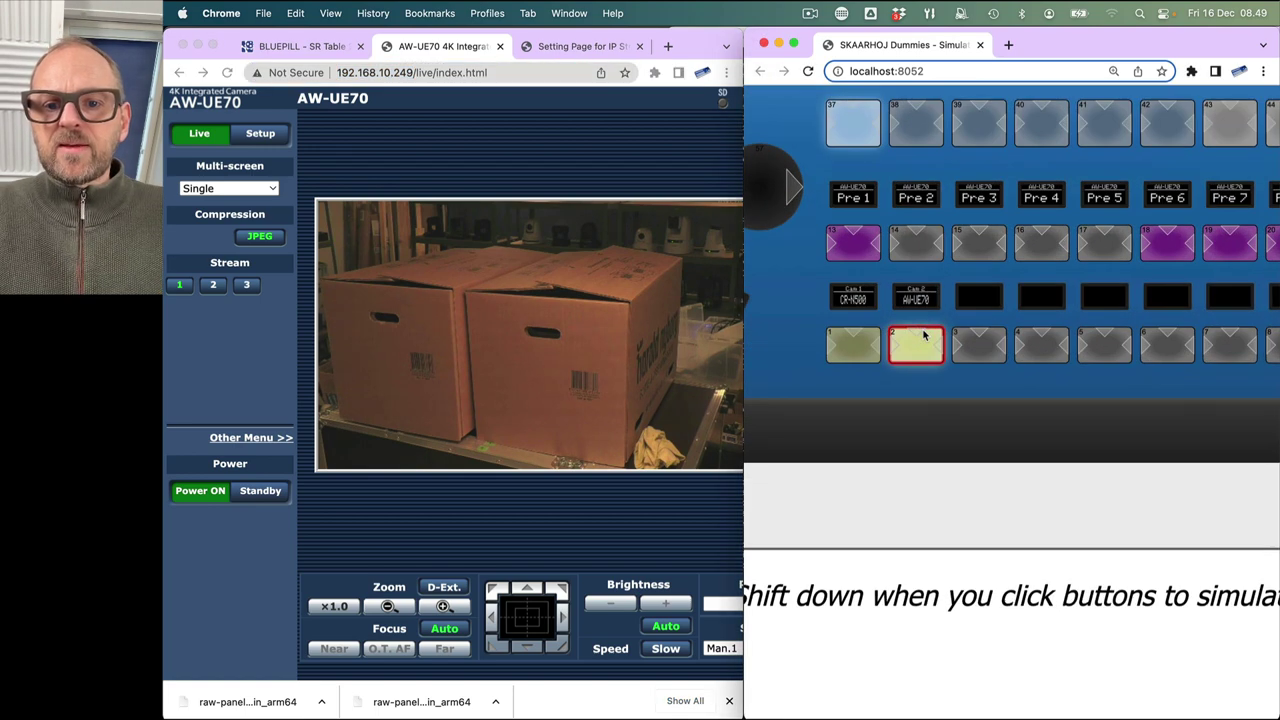
scroll(917, 320, "up", 6)
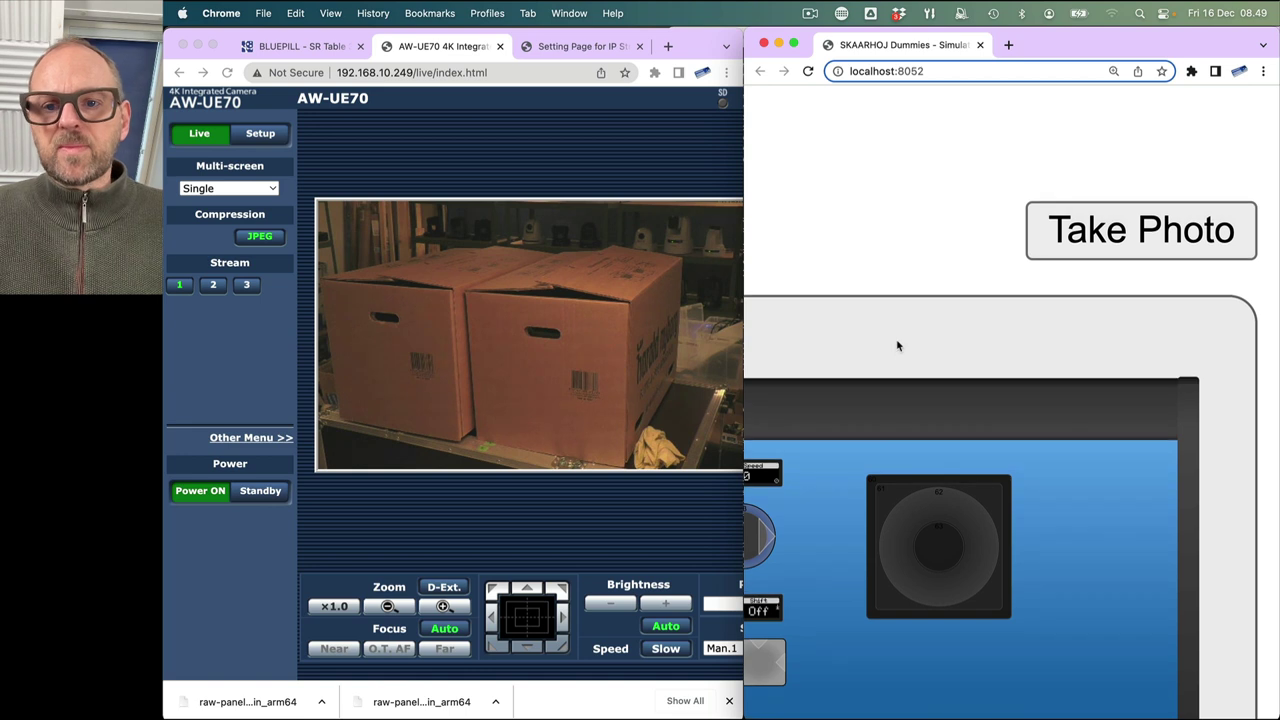
scroll(897, 345, "down", 6)
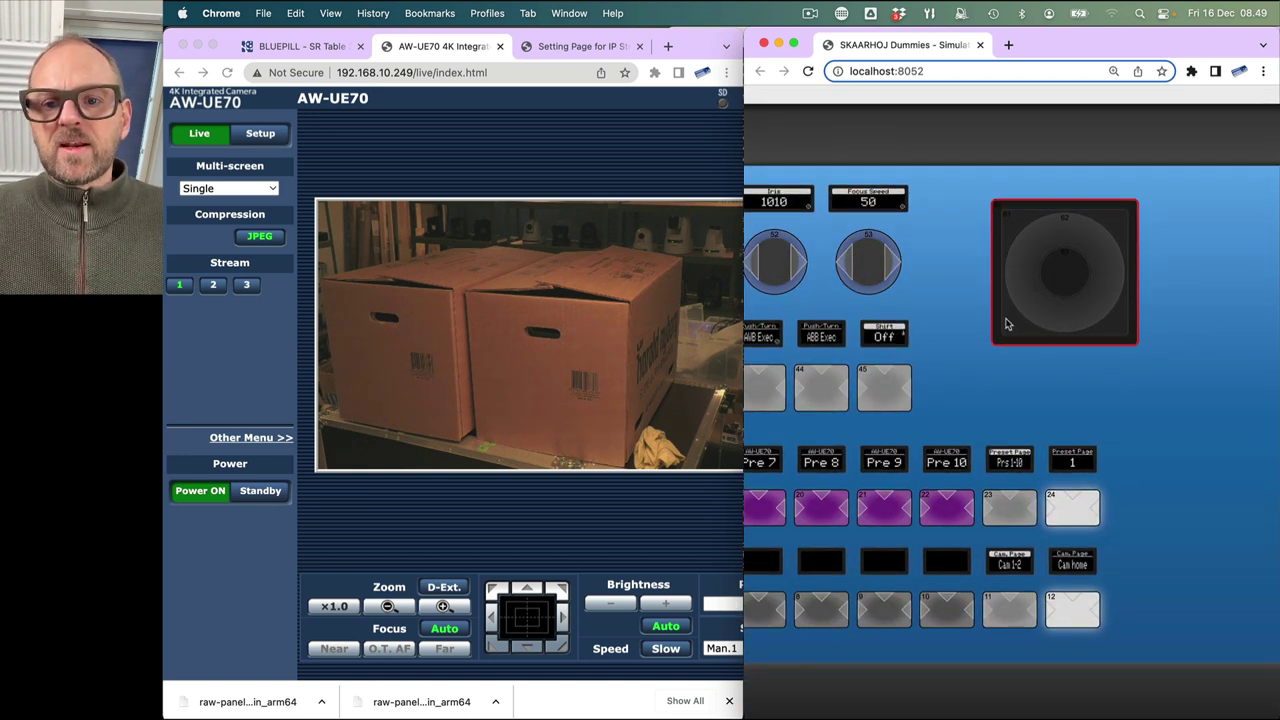
left_click(1013, 321)
mouse_move(1013, 321)
left_mouse_down()
mouse_move(988, 318)
mouse_move(1050, 325)
mouse_move(1008, 320)
mouse_move(987, 342)
mouse_move(1011, 332)
mouse_move(986, 309)
mouse_move(1002, 316)
left_mouse_up()
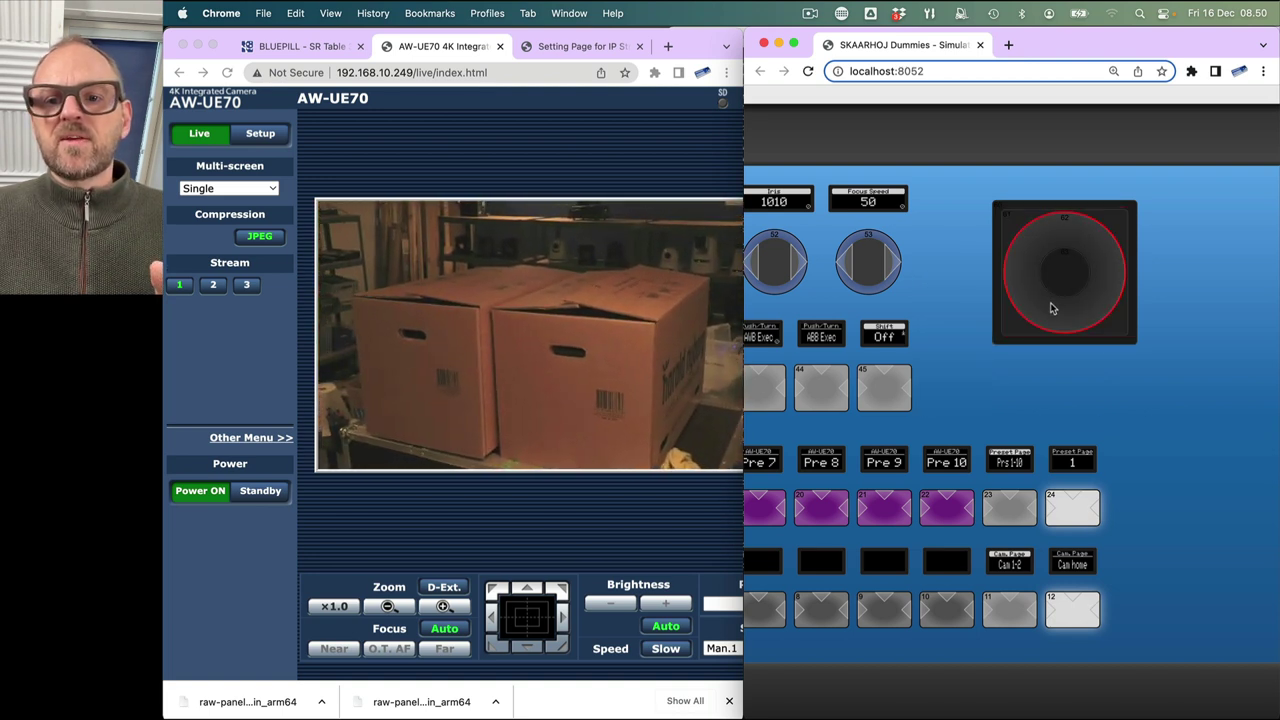
left_click_drag(1040, 275, 966, 275)
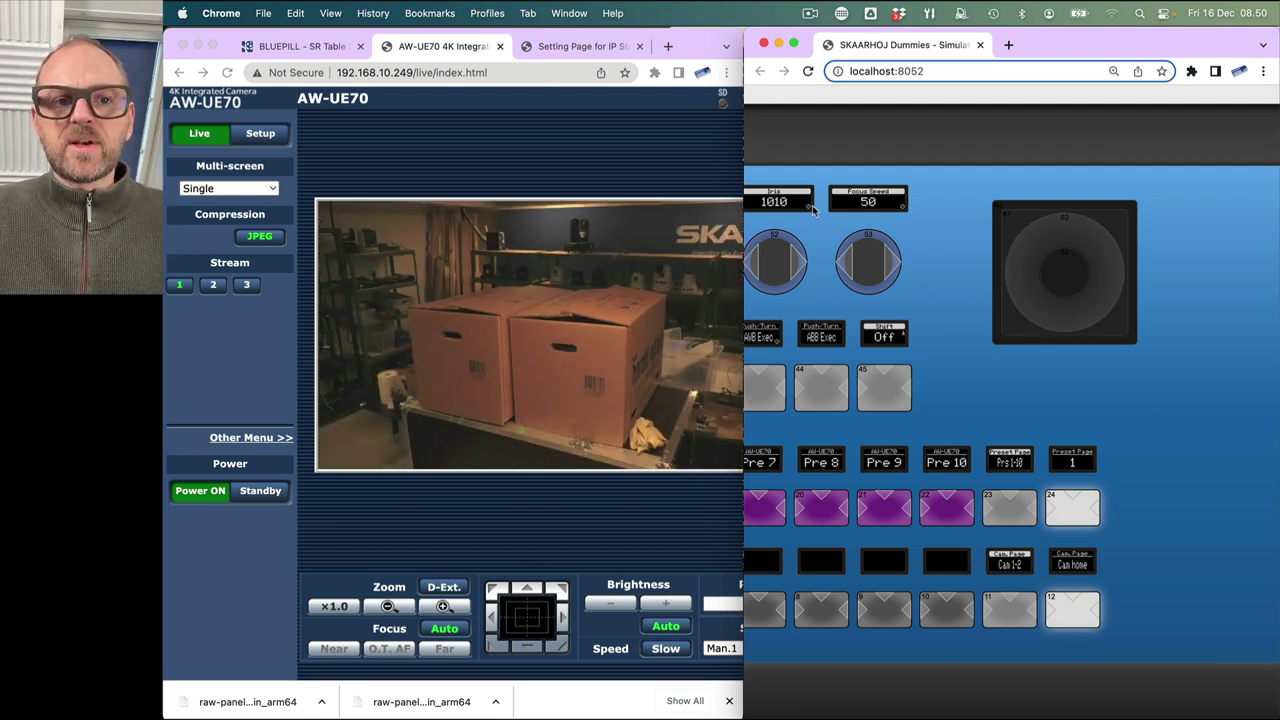
- Show the CR-N500 live view, select Cam 1 on the emulated panel, and pan and tilt the camera with the emulated joystick
left_click(570, 46)
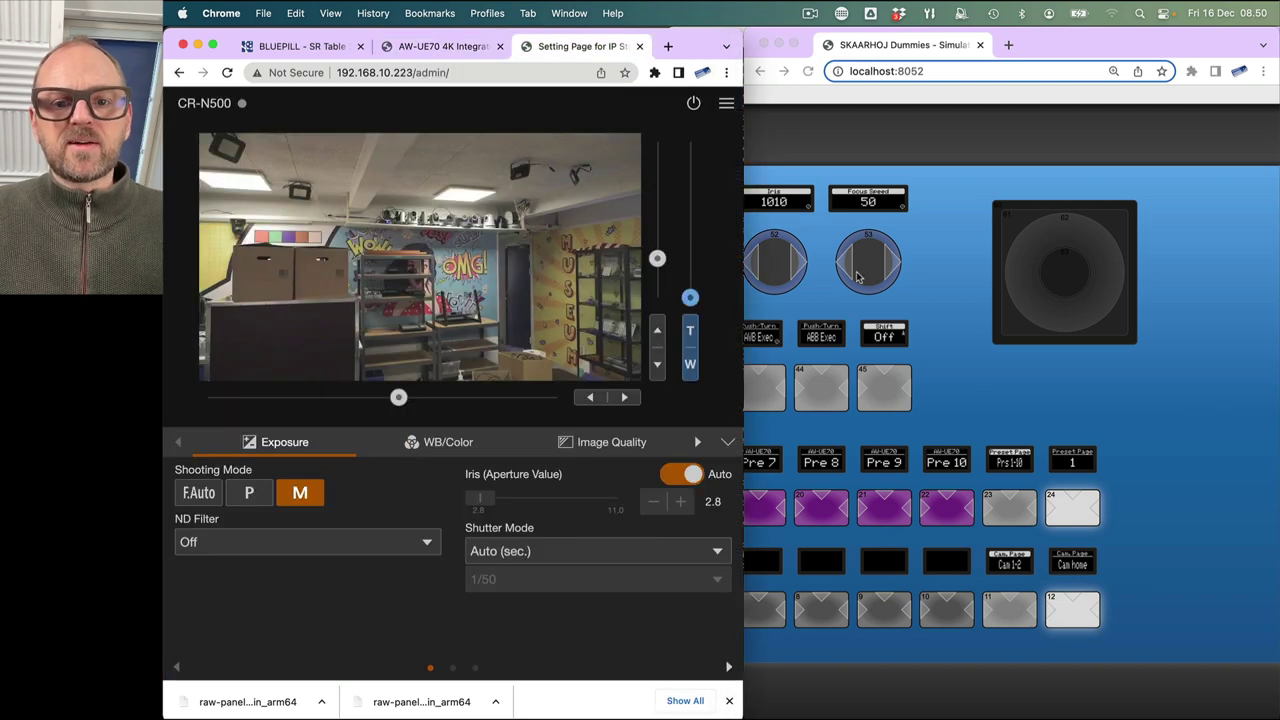
left_click(995, 397)
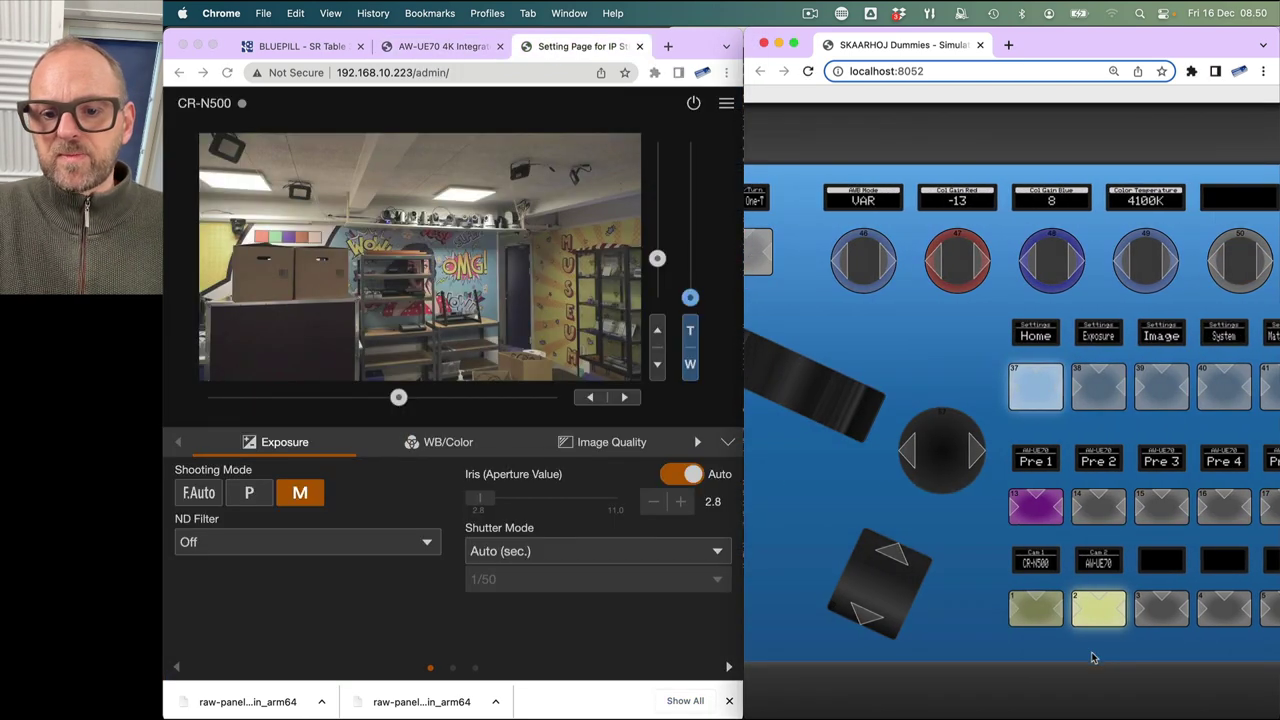
scroll(1038, 630, "right", 10)
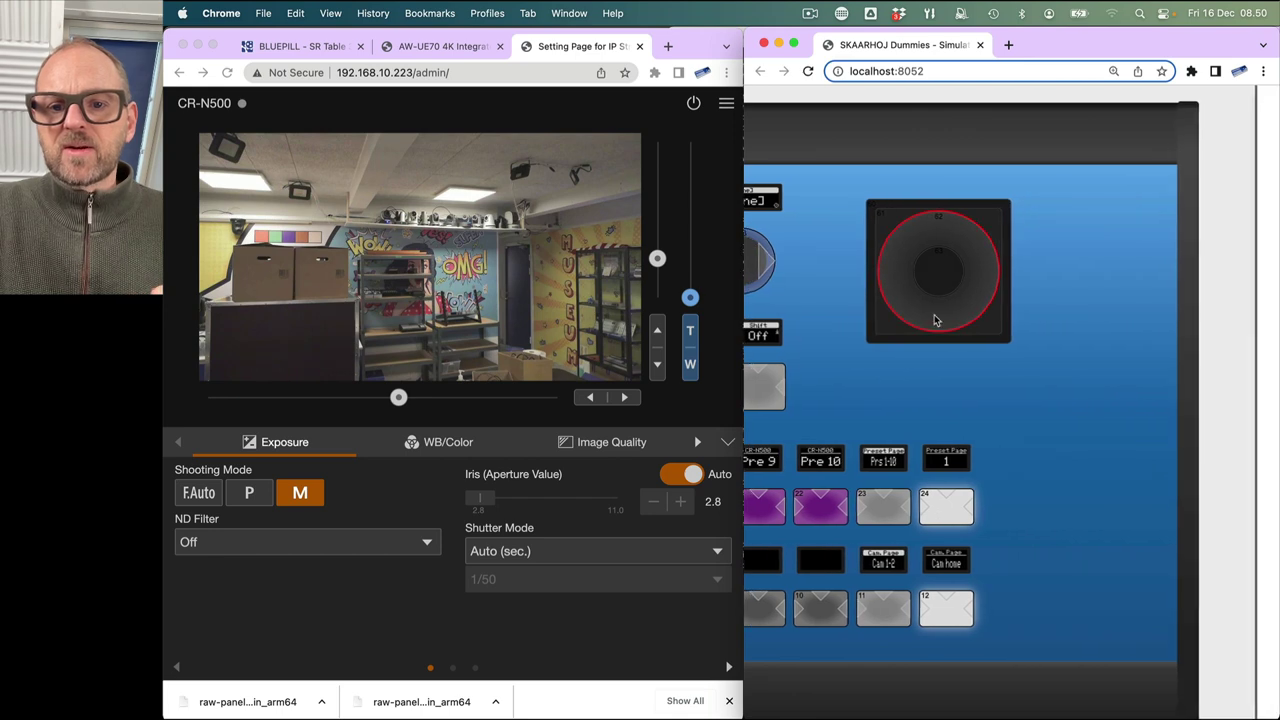
left_click_drag(936, 320, 880, 340)
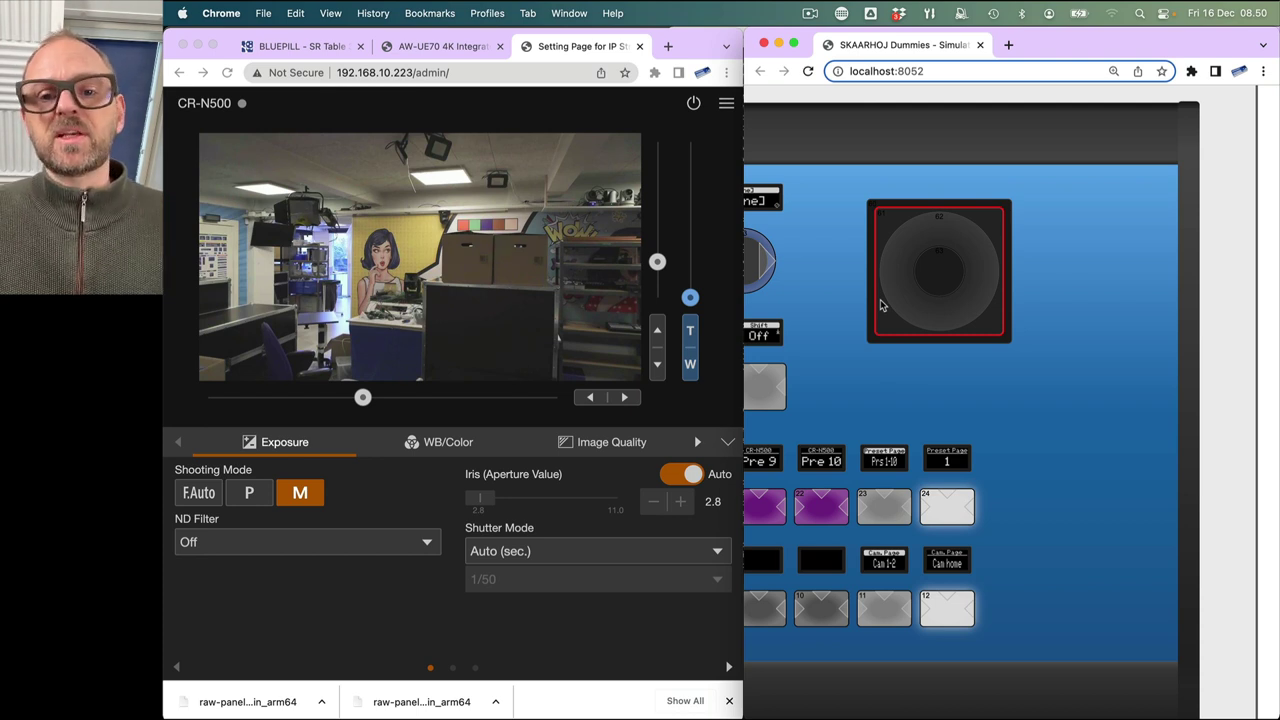
mouse_move(881, 305)
left_mouse_down()
mouse_move(752, 302)
mouse_move(955, 308)
mouse_move(820, 298)
mouse_move(905, 300)
left_mouse_up()
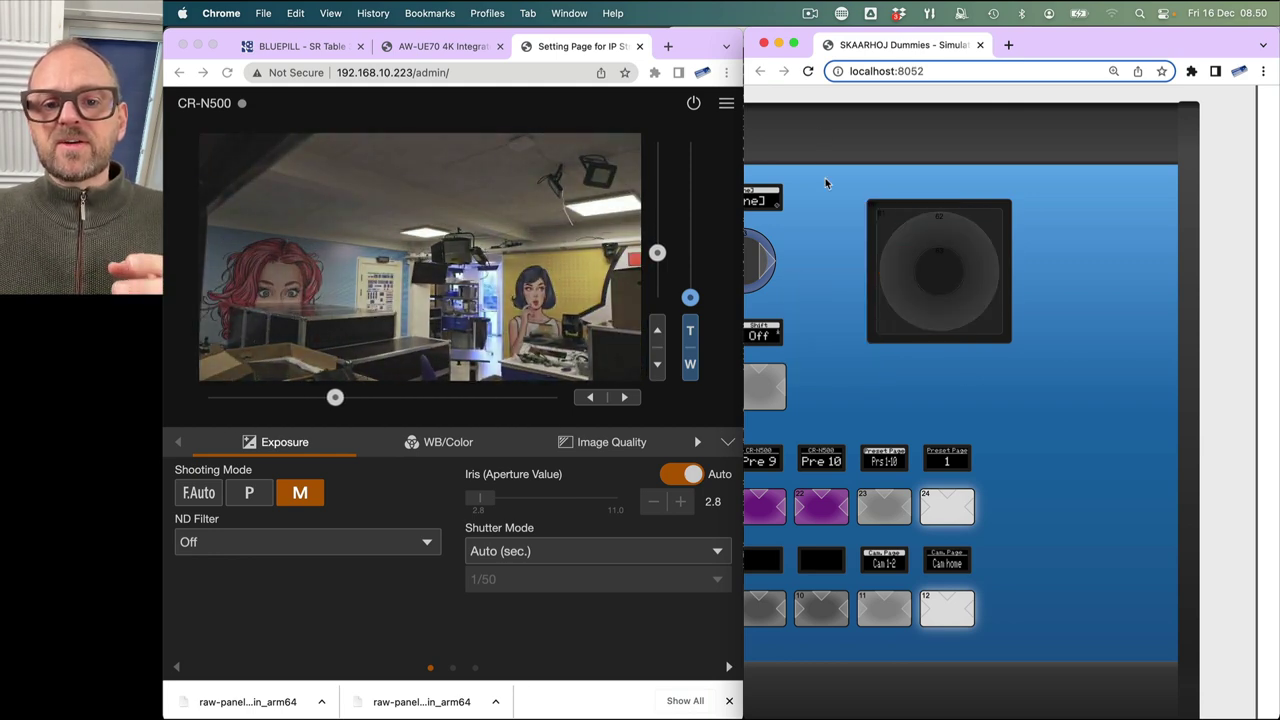
- Open the CR-N500's System settings on the emulated panel and lower the Joystick Sens value to 1
scroll(830, 180, "left", 10)
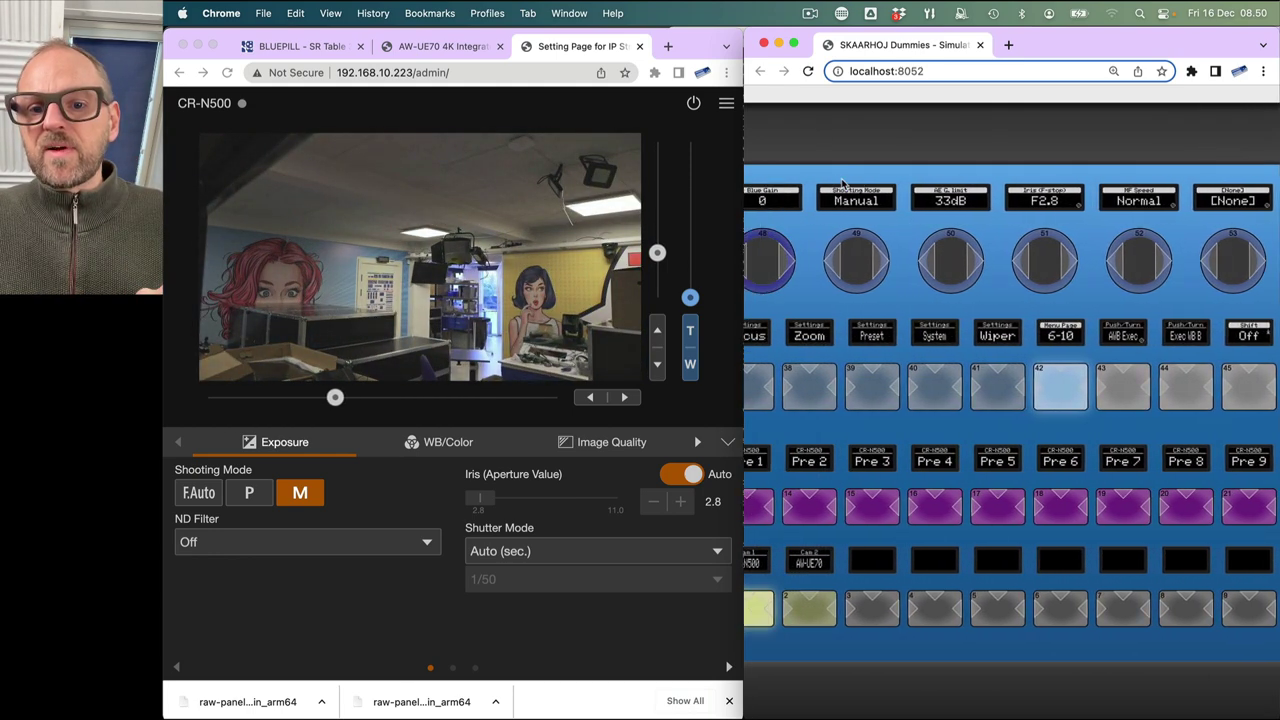
scroll(843, 183, "left", 5)
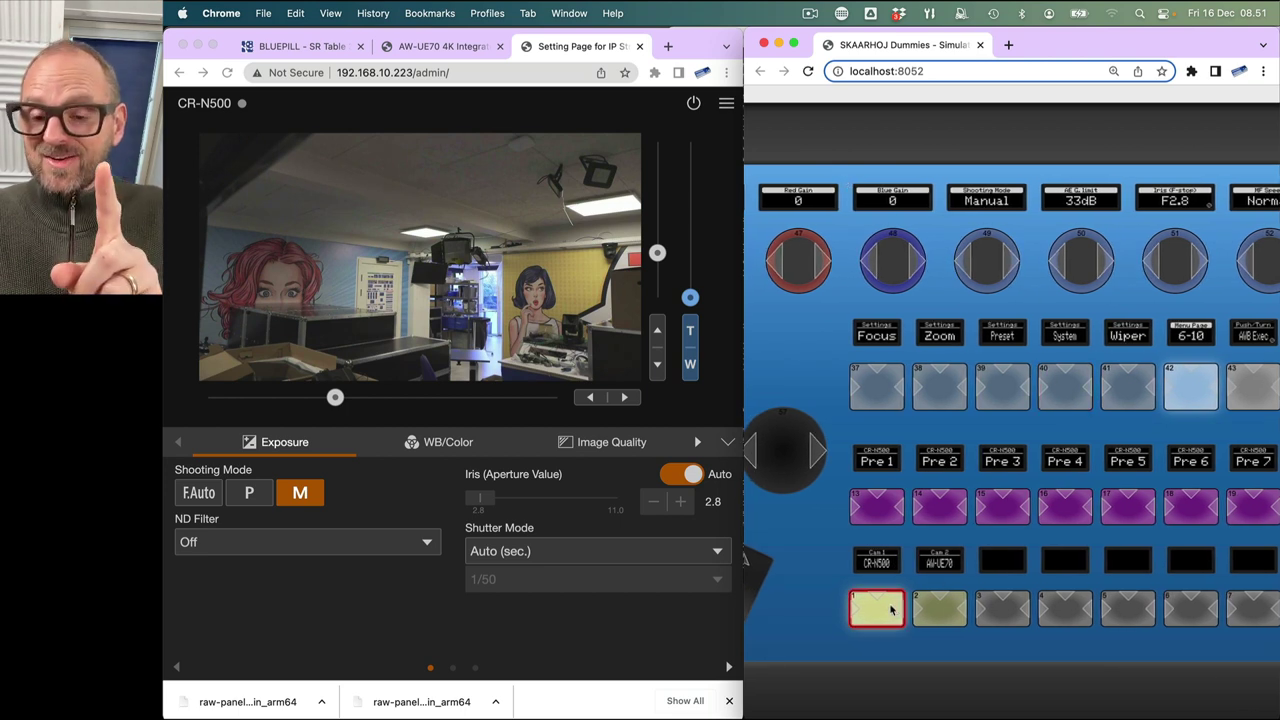
left_click(1072, 396)
scroll(887, 377, "left", 5)
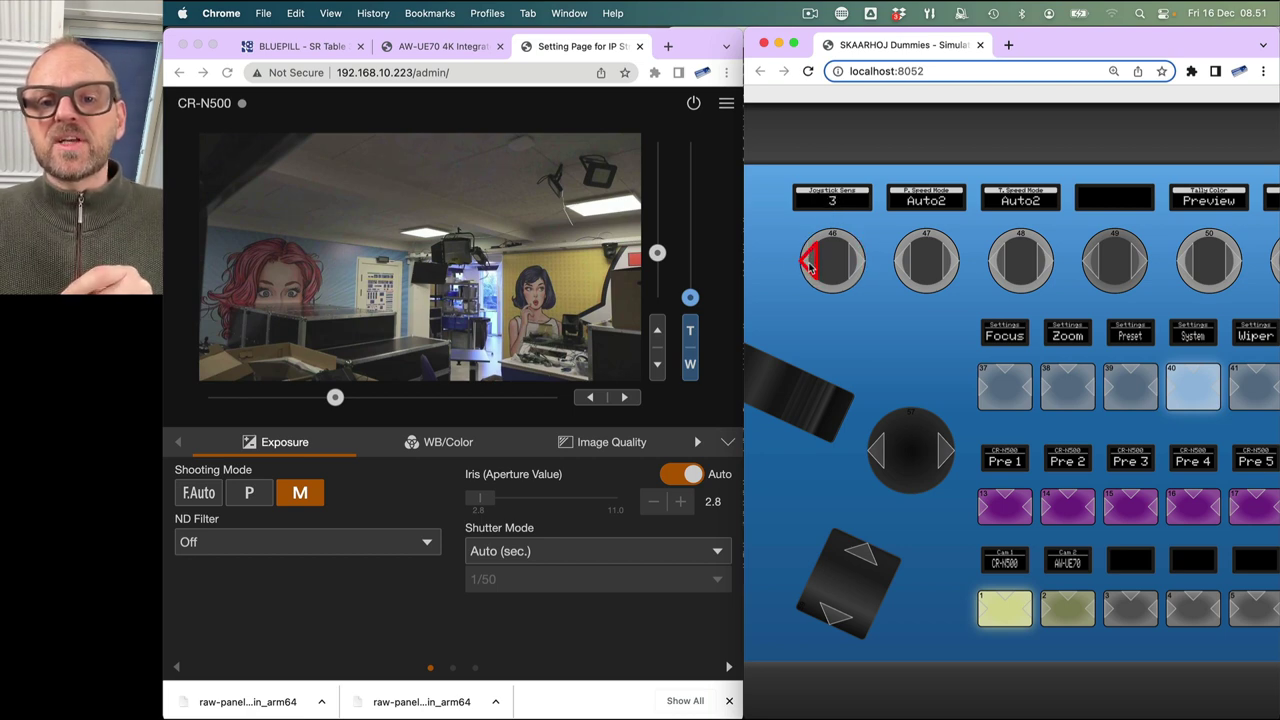
- Pan, tilt and zoom in the CR-N500 with the emulated joystick
scroll(850, 280, "right", 15)
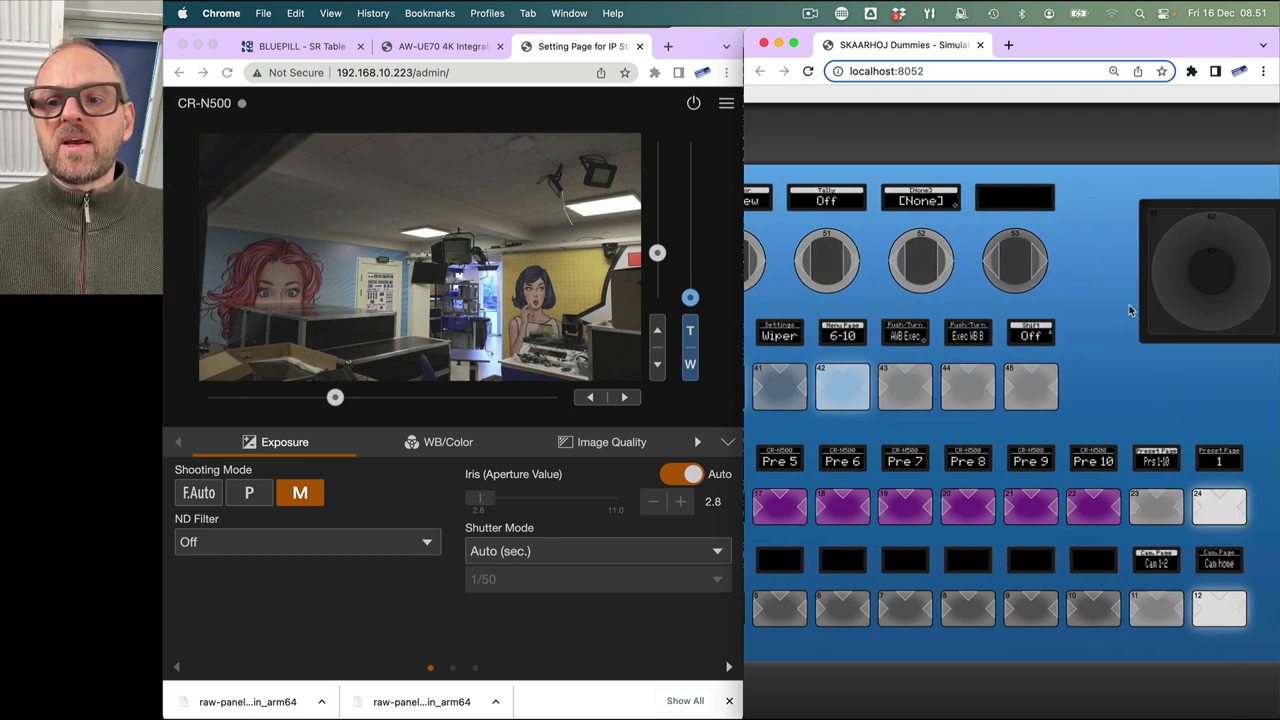
left_click_drag(909, 307, 988, 346)
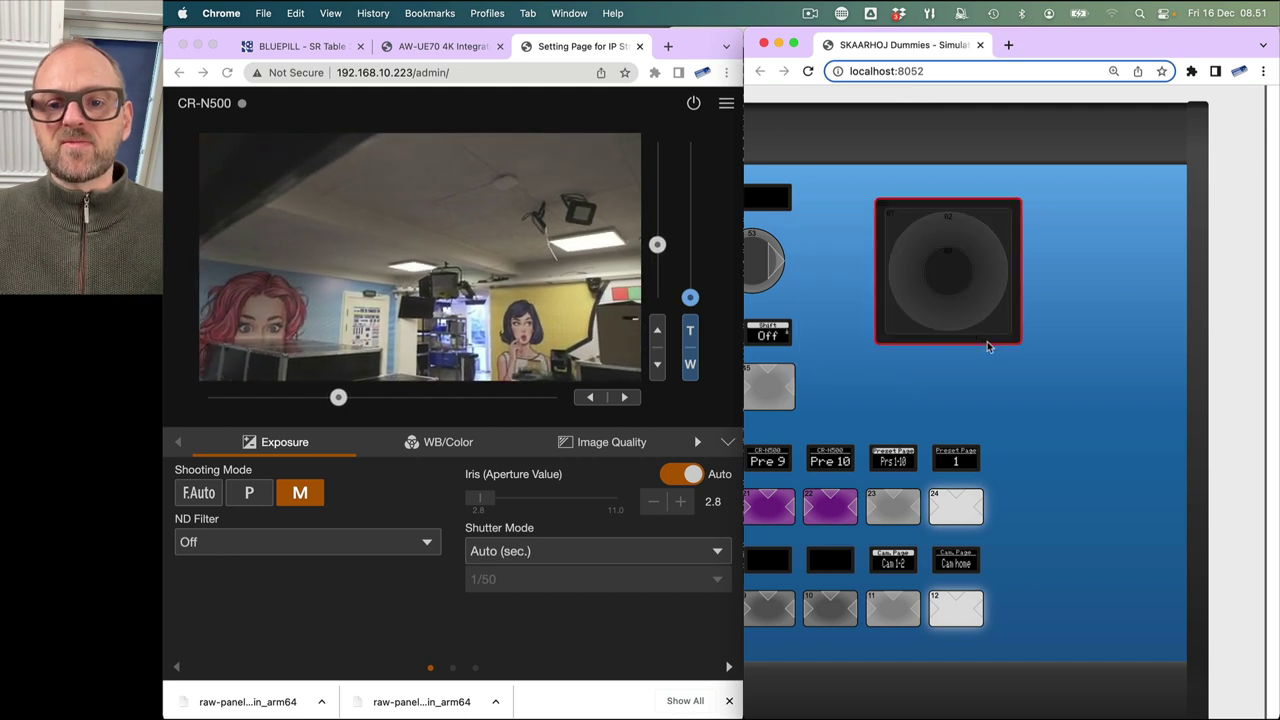
left_click_drag(971, 288, 1050, 302)
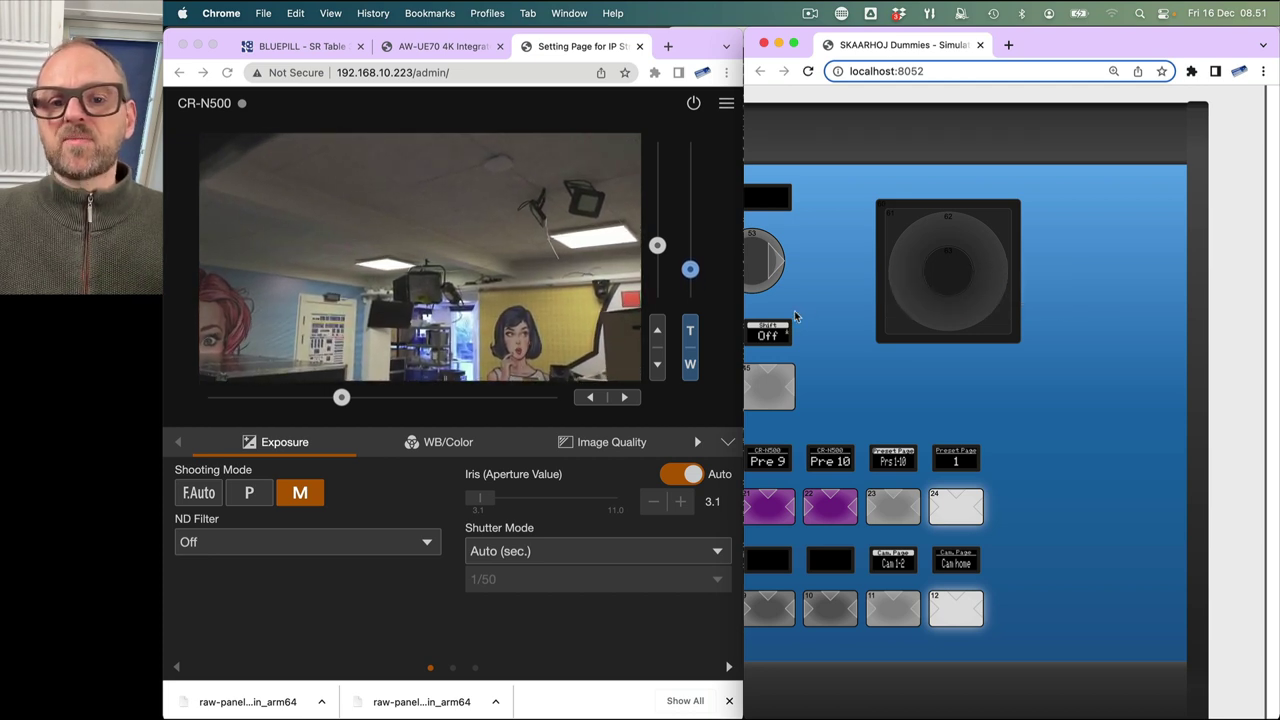
- Raise the CR-N500's Joystick Sens value to 10 and zoom the camera out with the emulated joystick
scroll(803, 311, "left", 5)
scroll(870, 328, "left", 1)
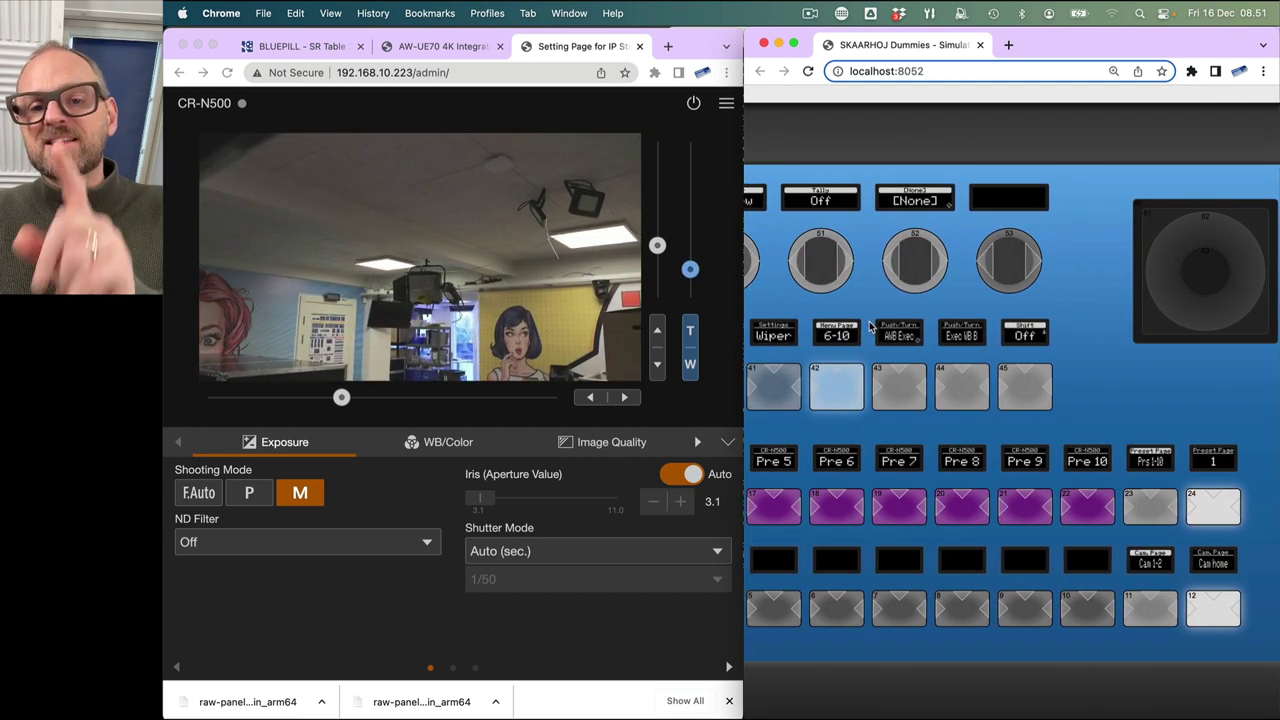
scroll(1066, 357, "left", 8)
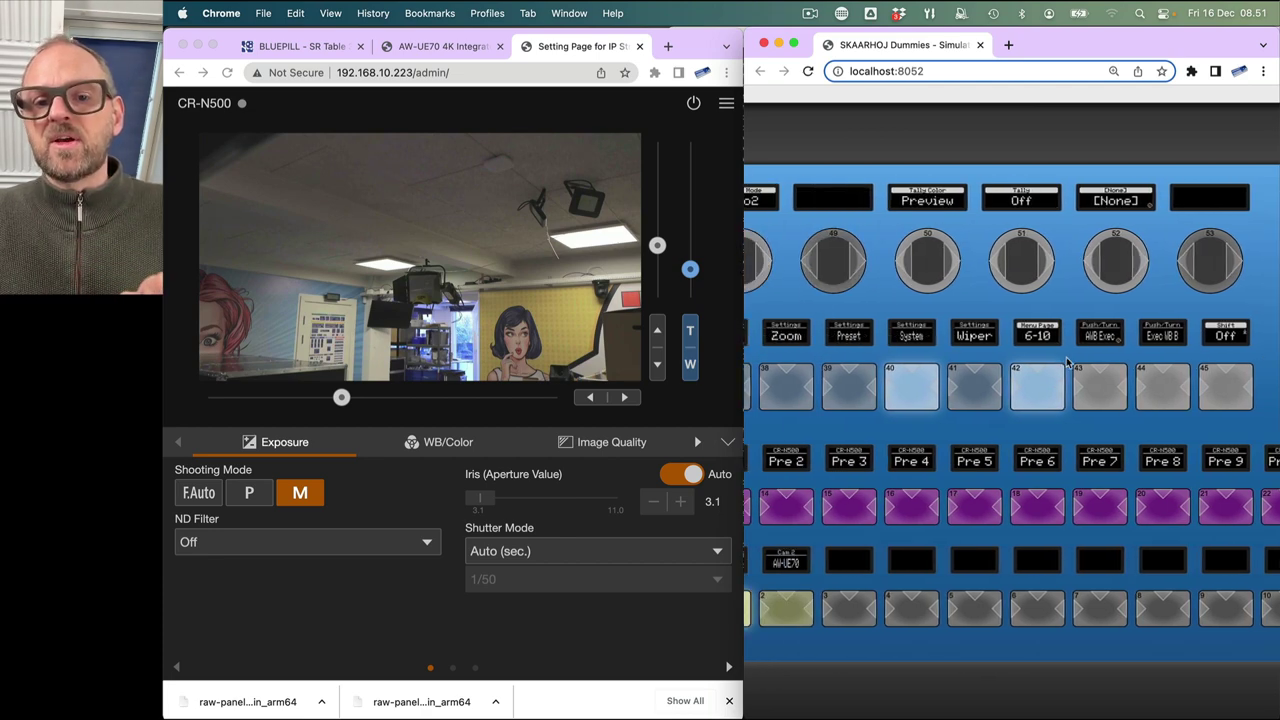
scroll(803, 327, "left", 1)
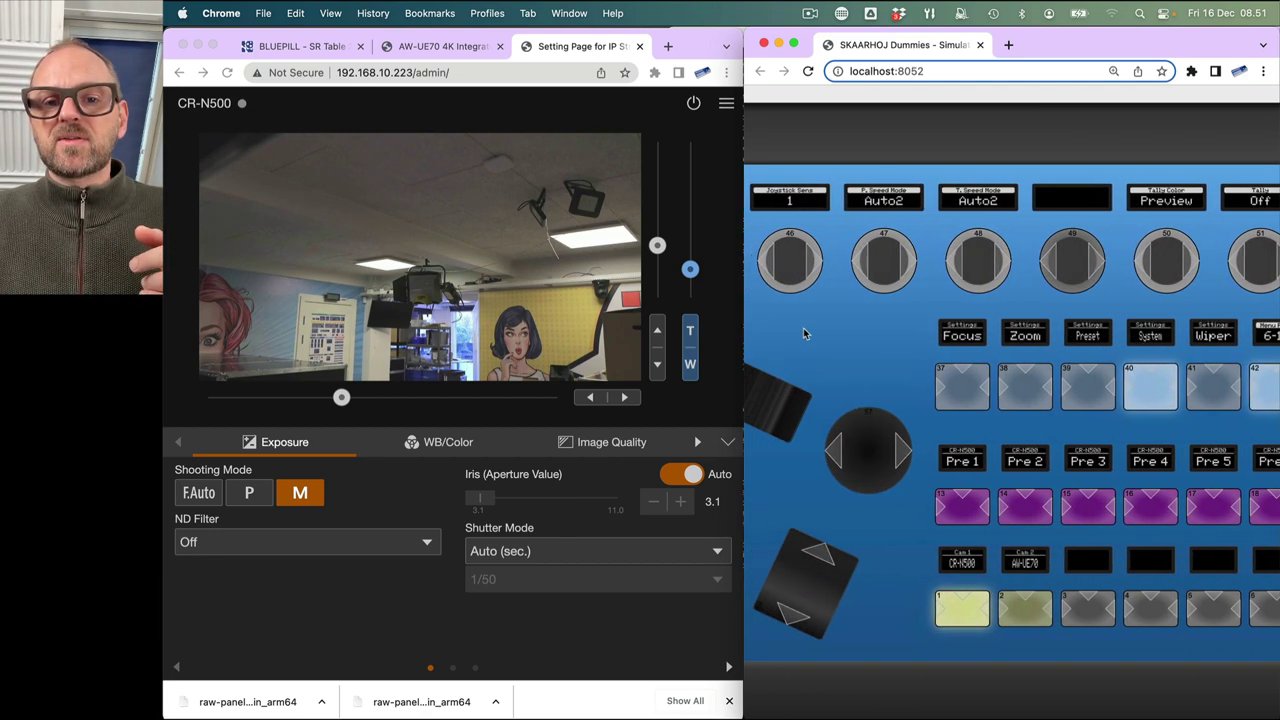
left_click(838, 262)
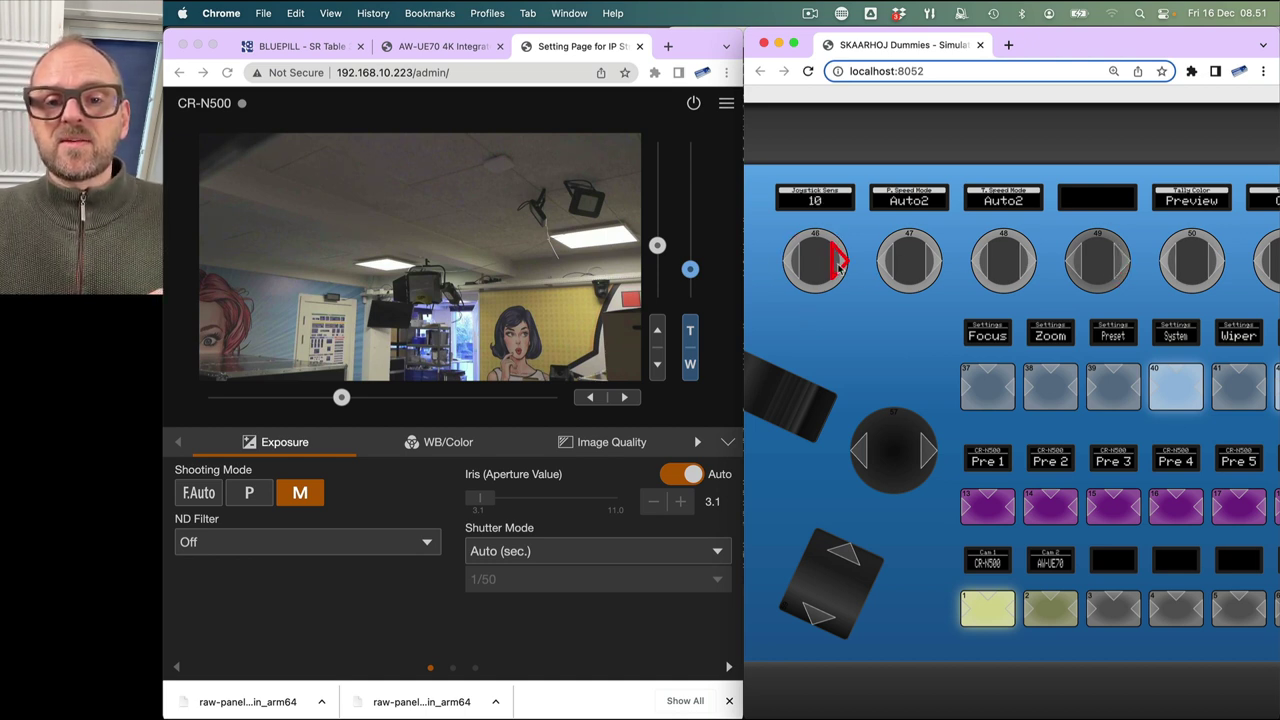
scroll(900, 270, "right", 10)
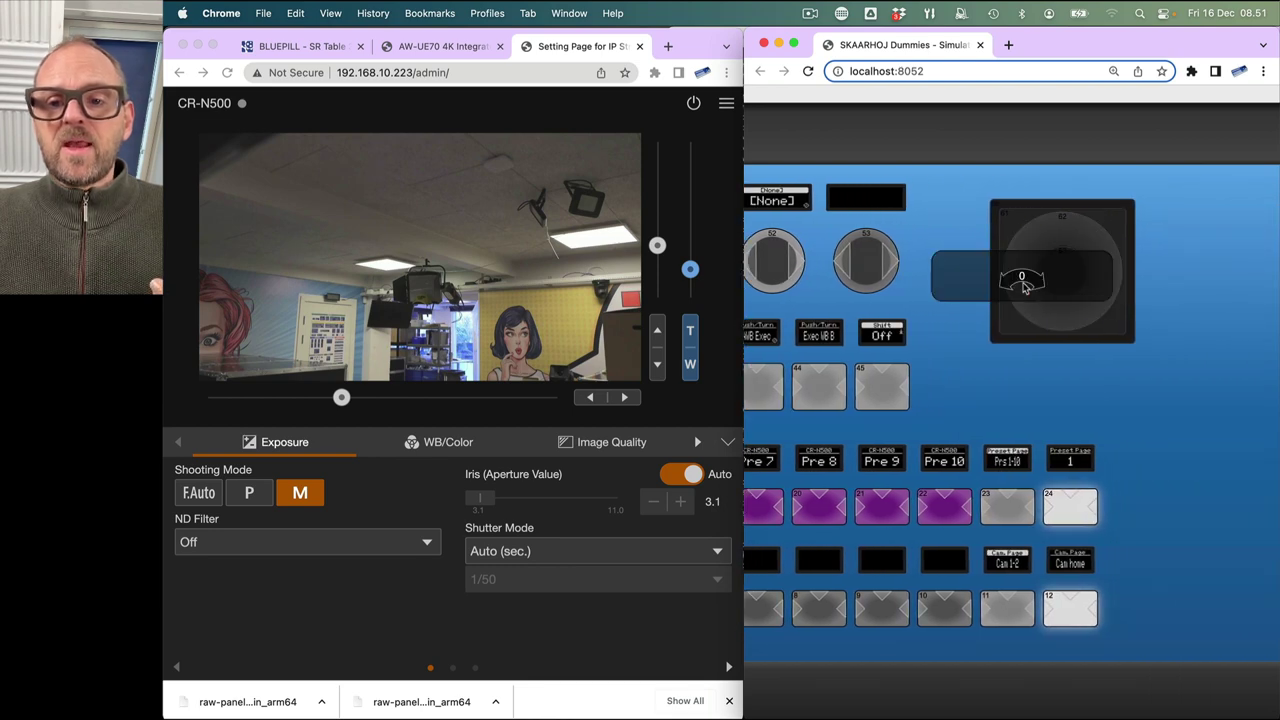
left_click_drag(1024, 287, 918, 286)
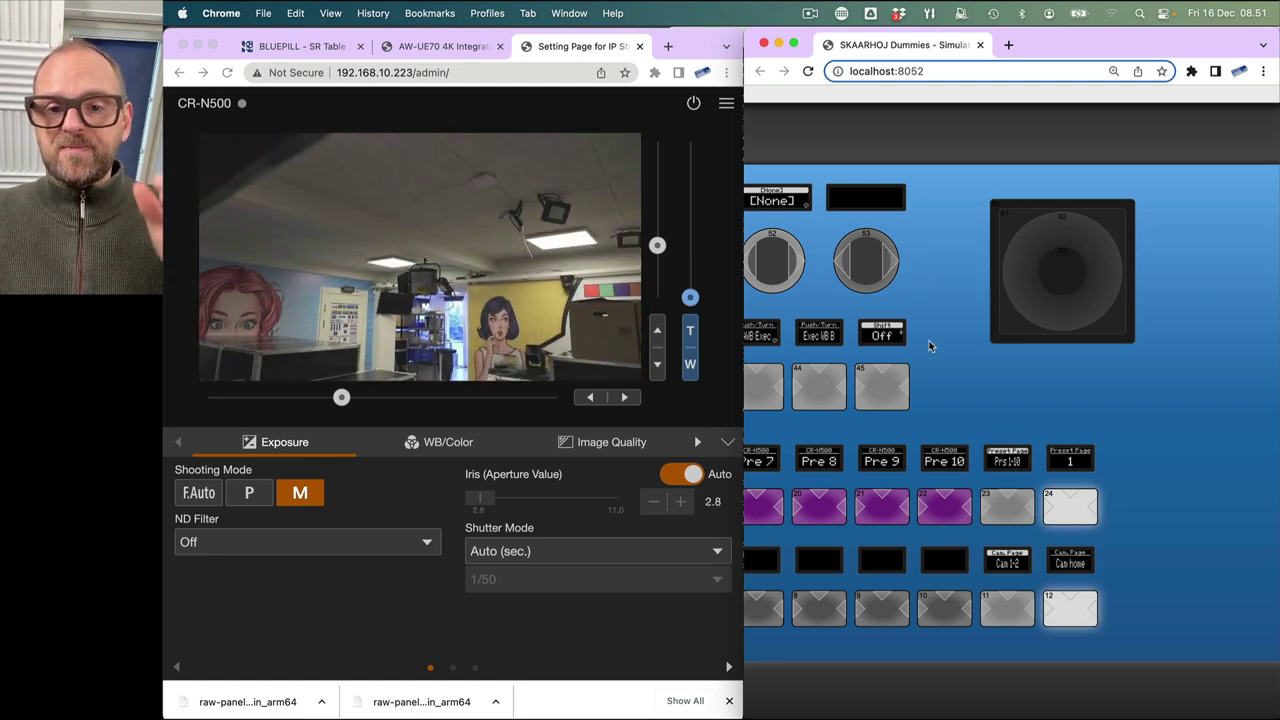
- Select Cam 2 AW-UE70 on the emulated panel and look over its System settings, including those reached with Shift
scroll(929, 347, "left", 10)
left_click(854, 608)
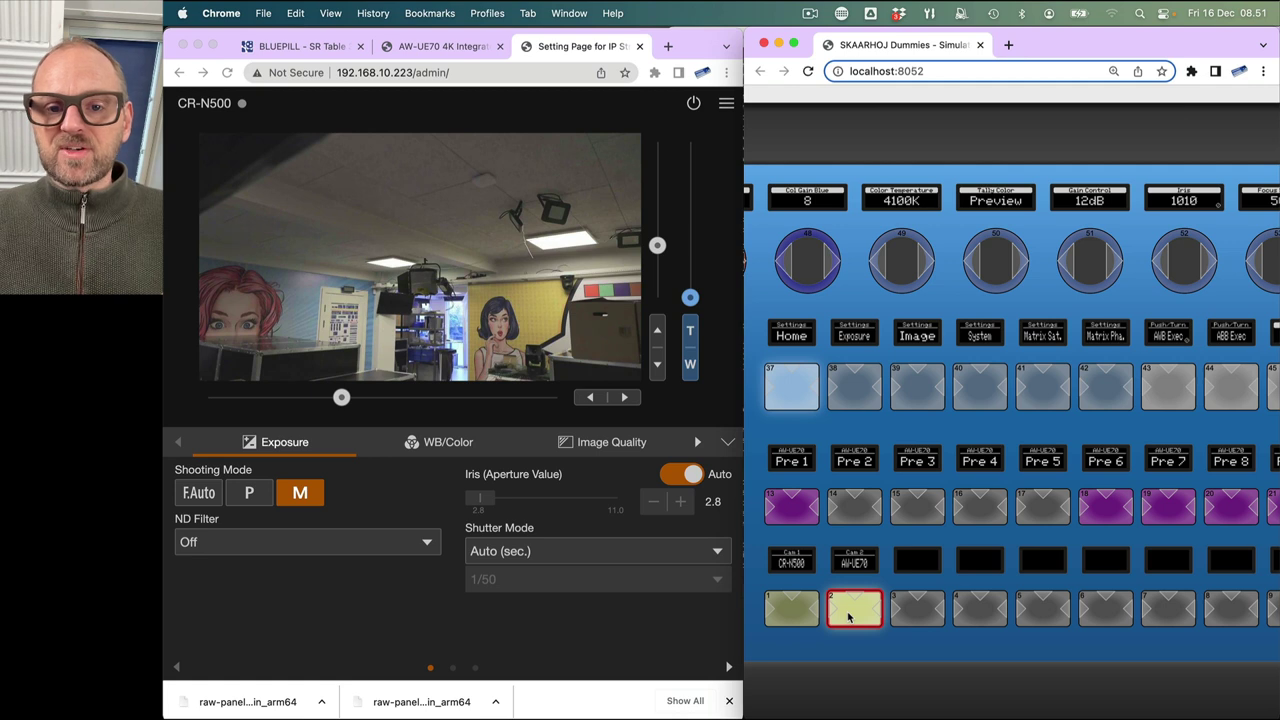
left_click(979, 393)
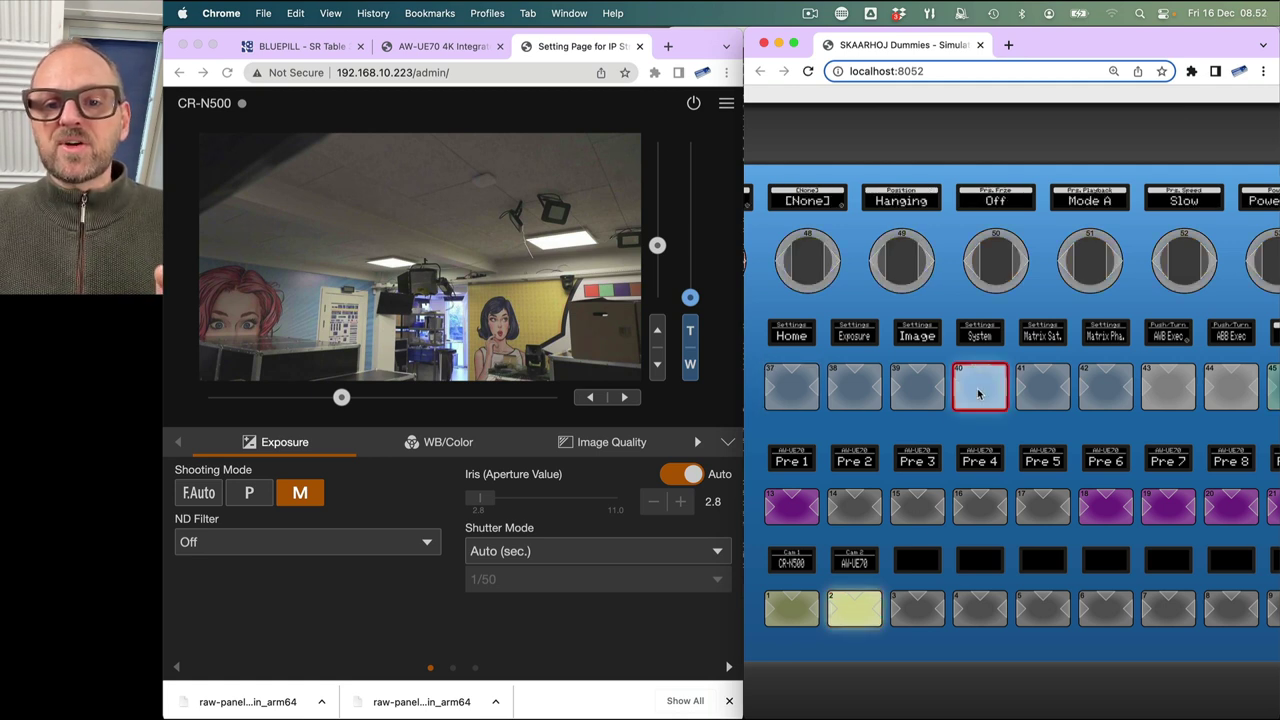
scroll(979, 393, "left", 3)
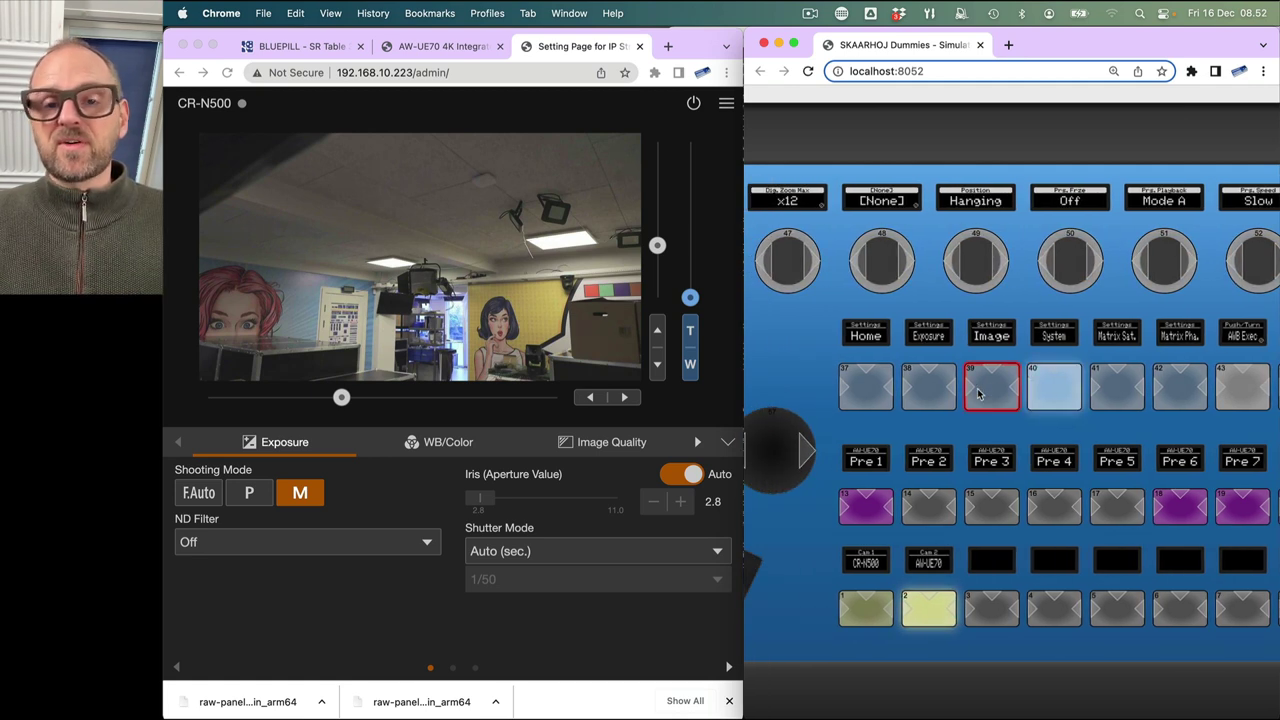
scroll(979, 393, "right", 5)
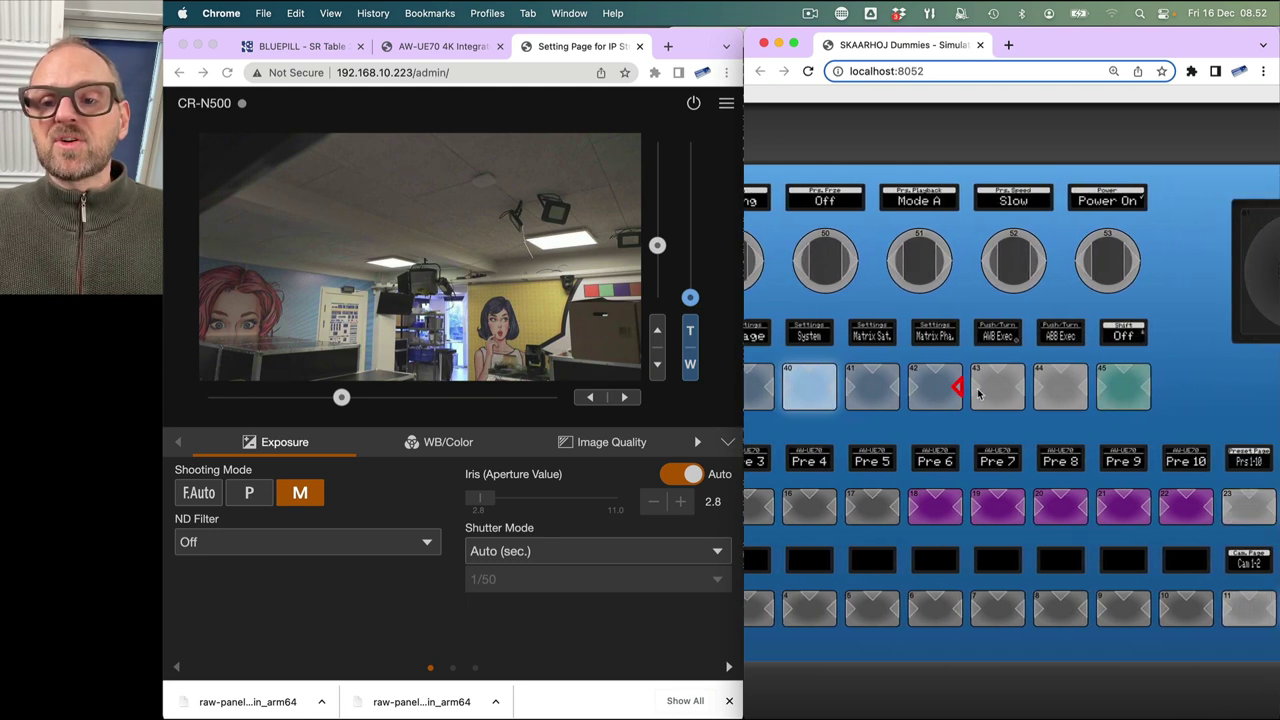
scroll(979, 393, "left", 5)
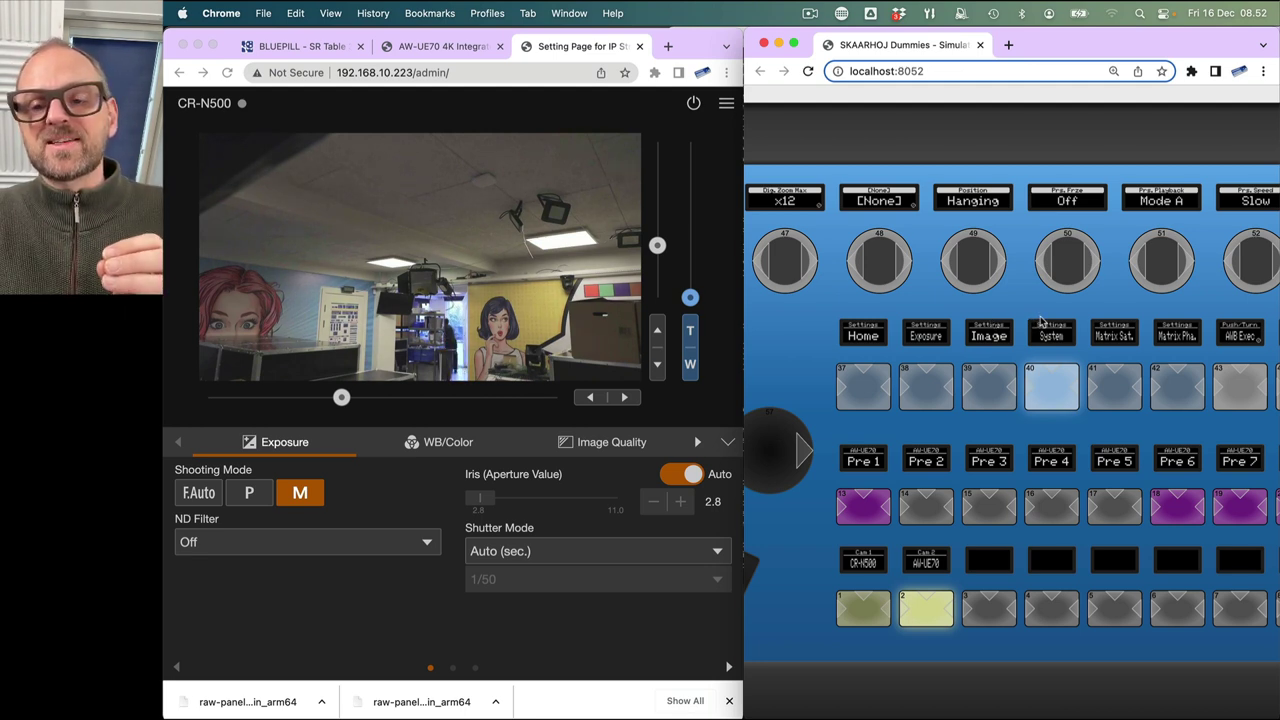
scroll(1045, 320, "right", 3)
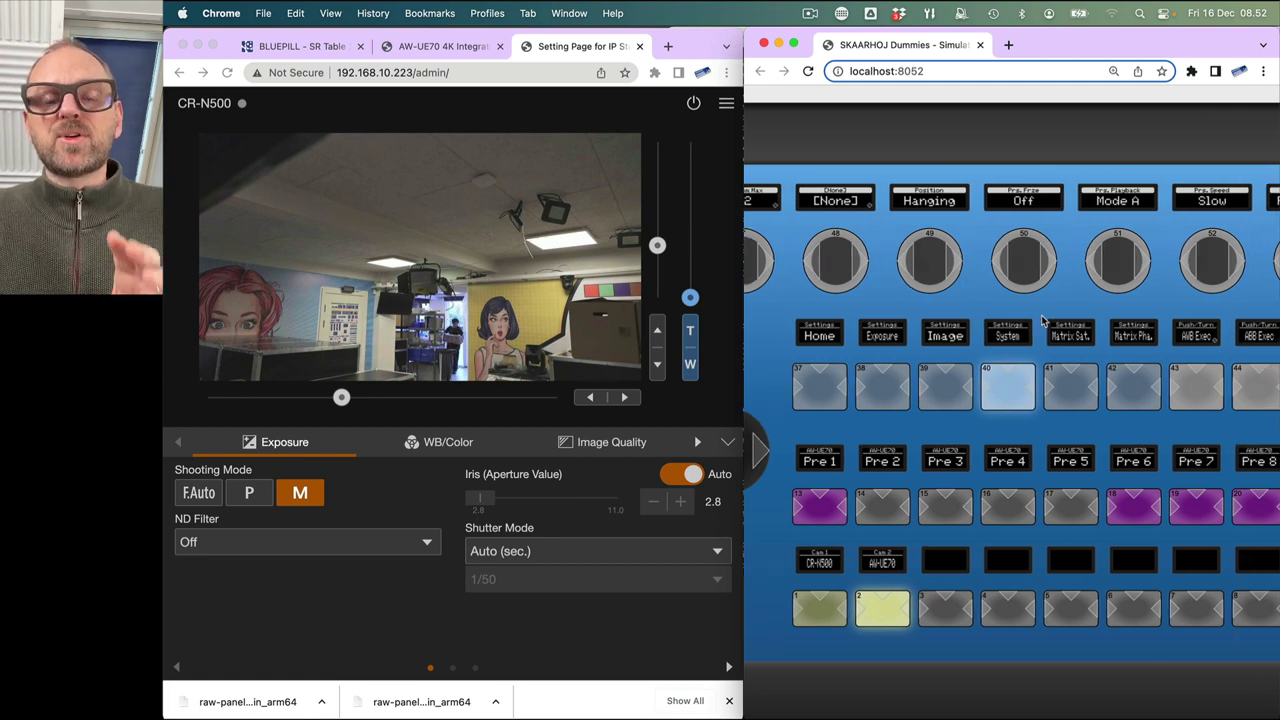
scroll(1053, 318, "right", 1)
left_click(1190, 398)
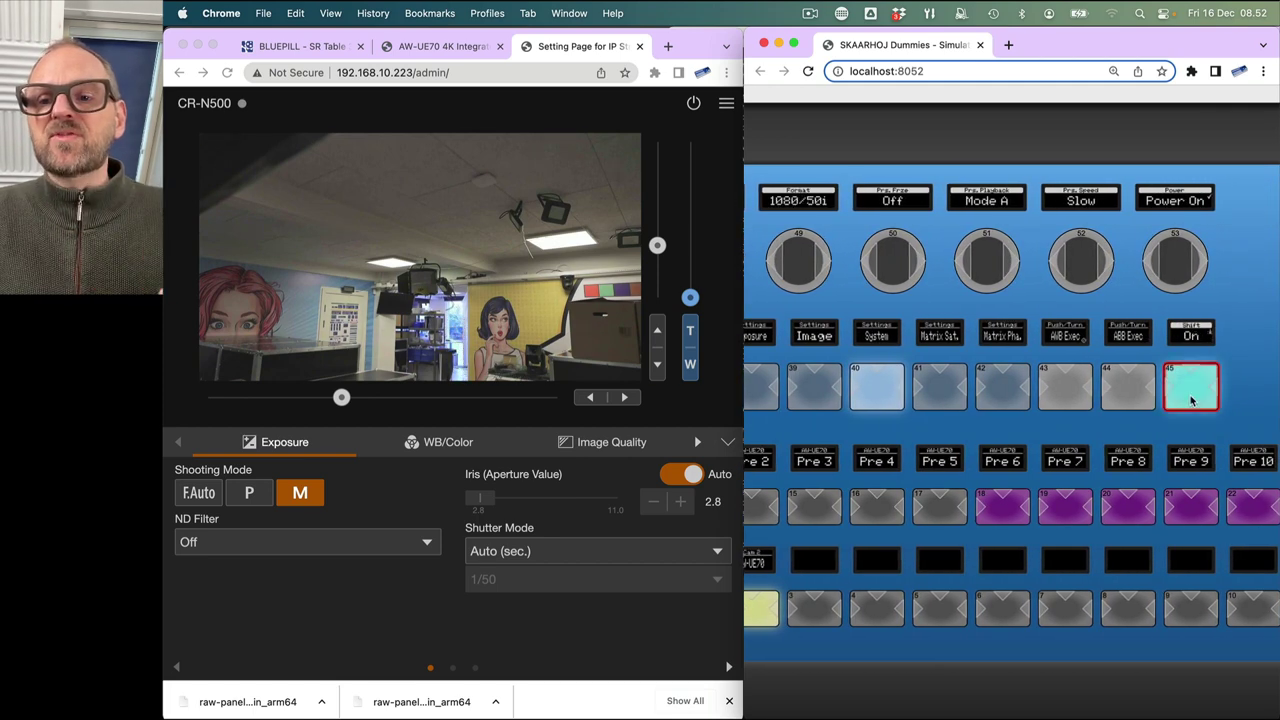
scroll(1192, 396, "up", 1)
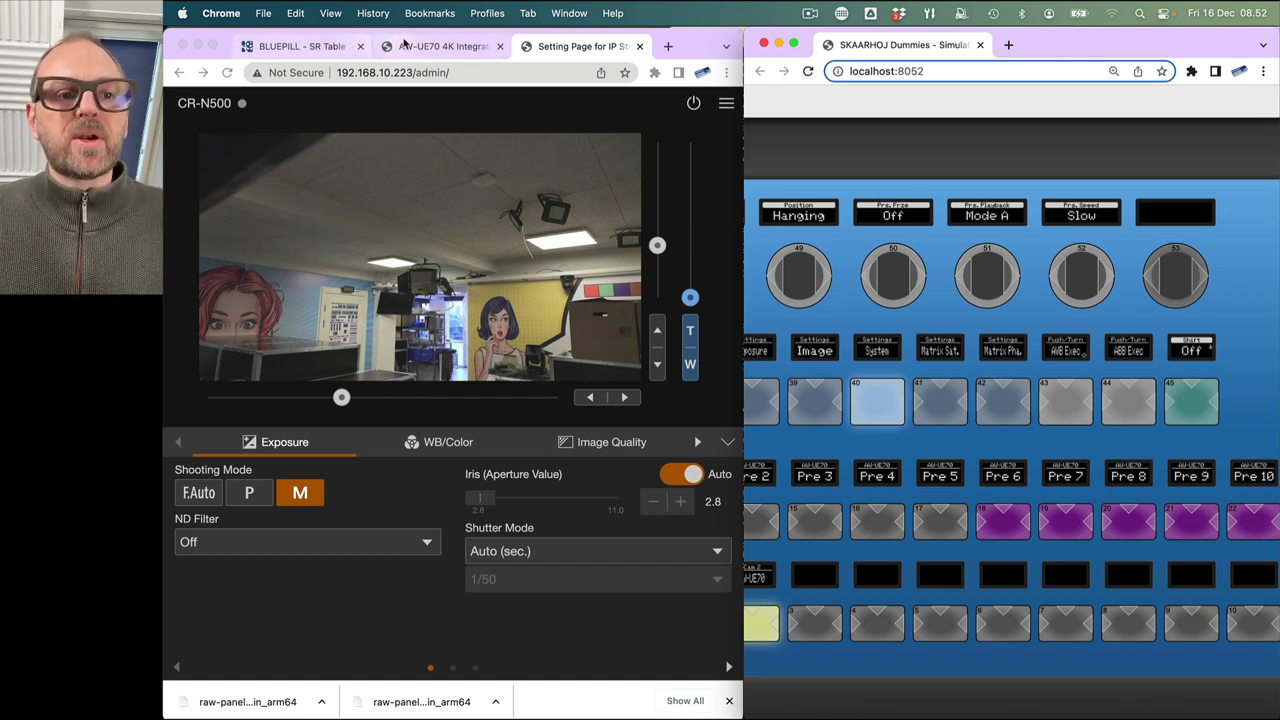
- Switch back to the Reactor page, enlarge its window to the full screen, and open the project's configuration
left_click(295, 46)
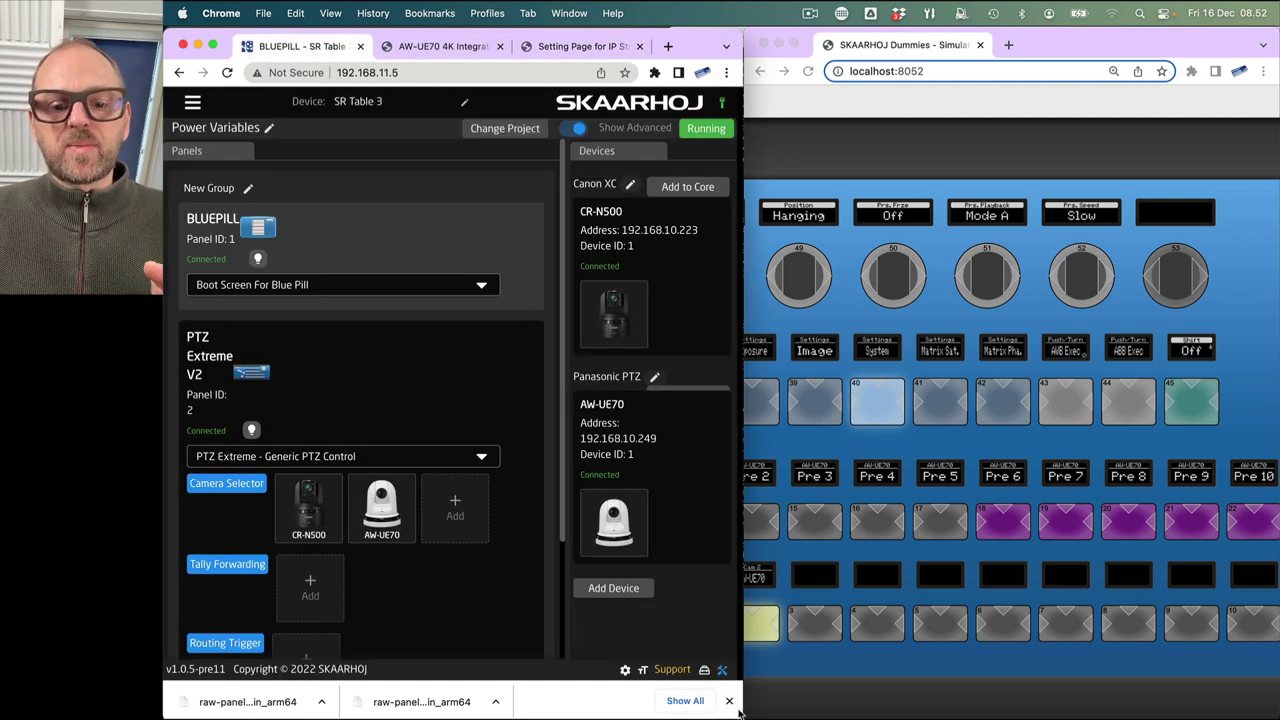
key("ctrl+alt+Return")
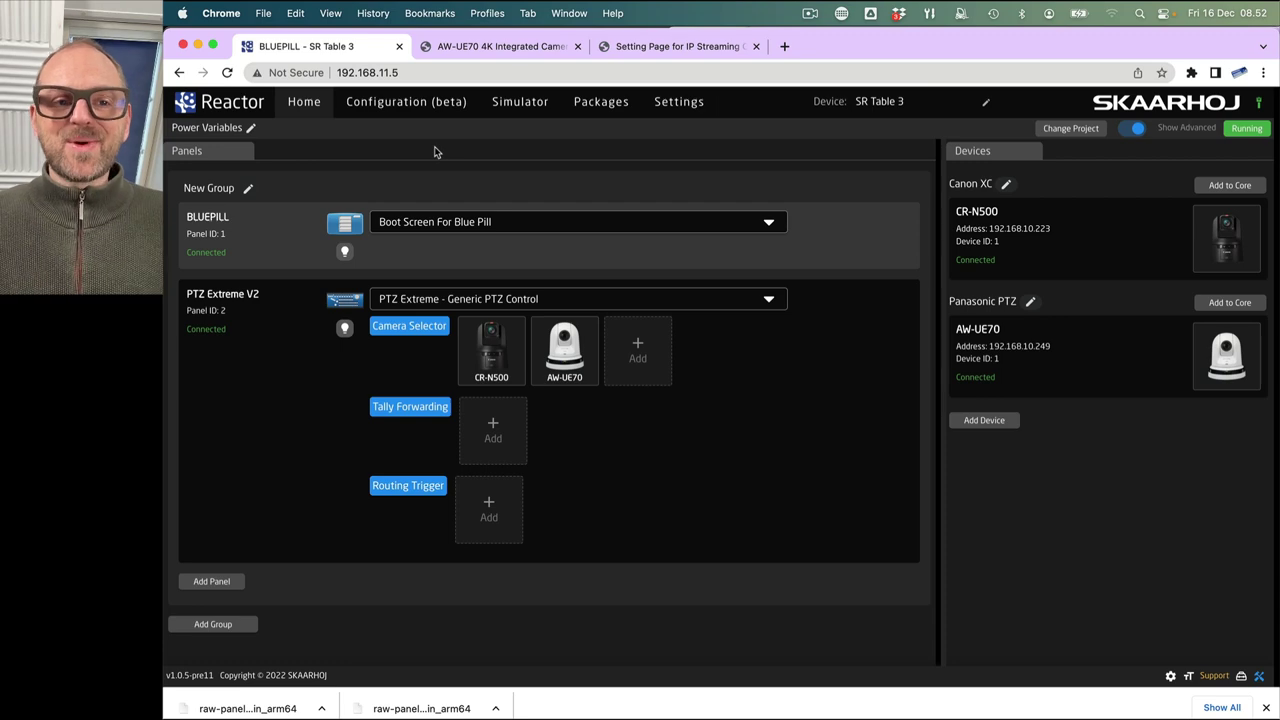
left_click(398, 104)
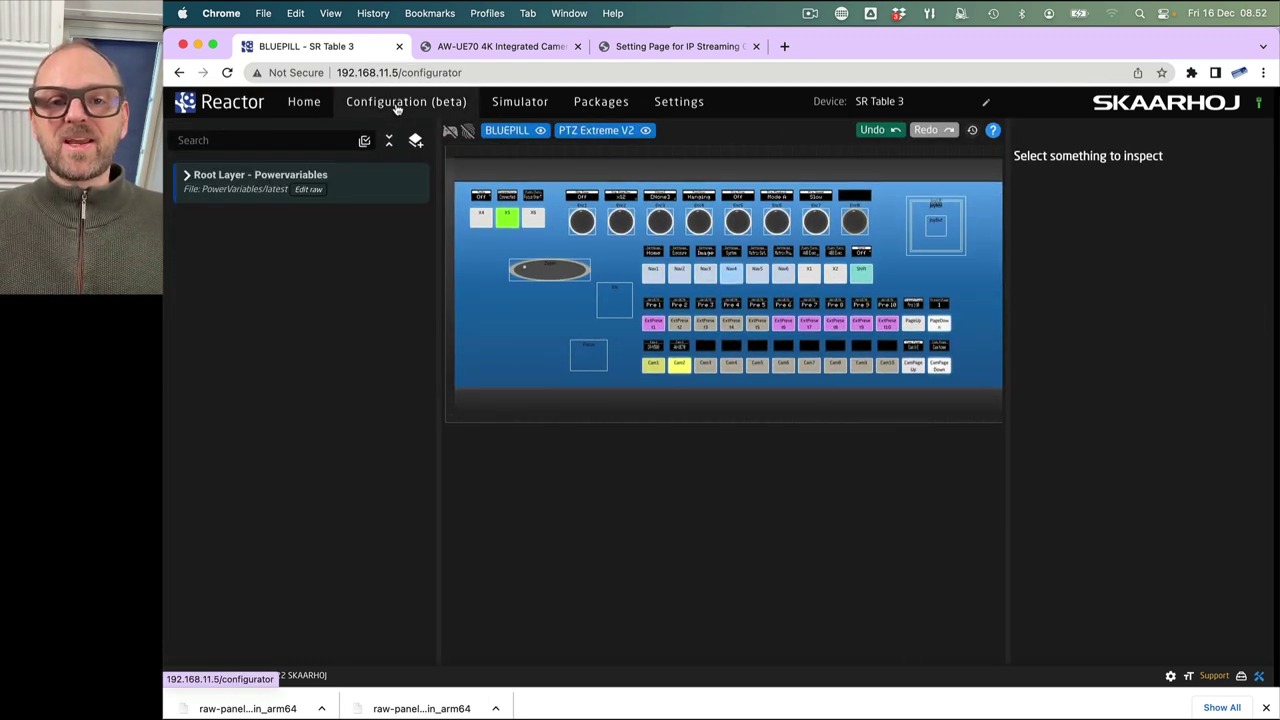
- Expand the layer tree from the Root Layer through Default PTZ Extreme V2 Configuration and PTZ Extreme - Generic PTZ Control to Normal Operation
left_click(188, 176)
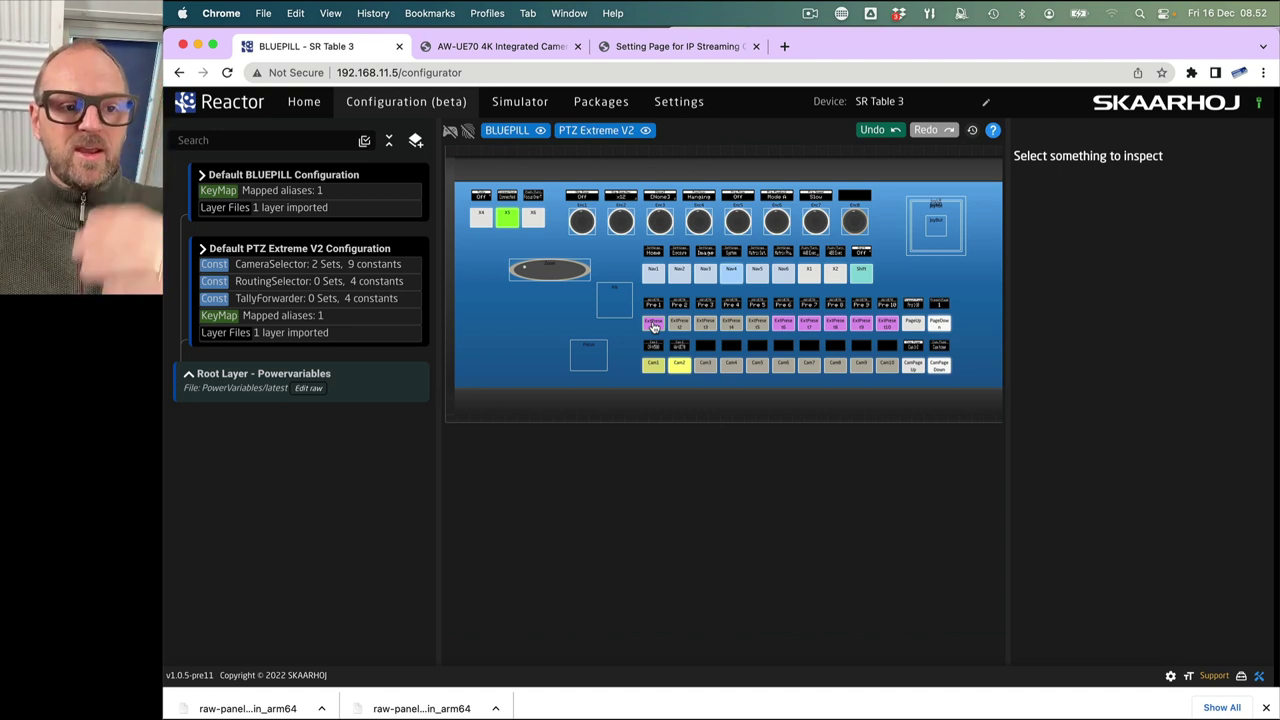
left_click(205, 250)
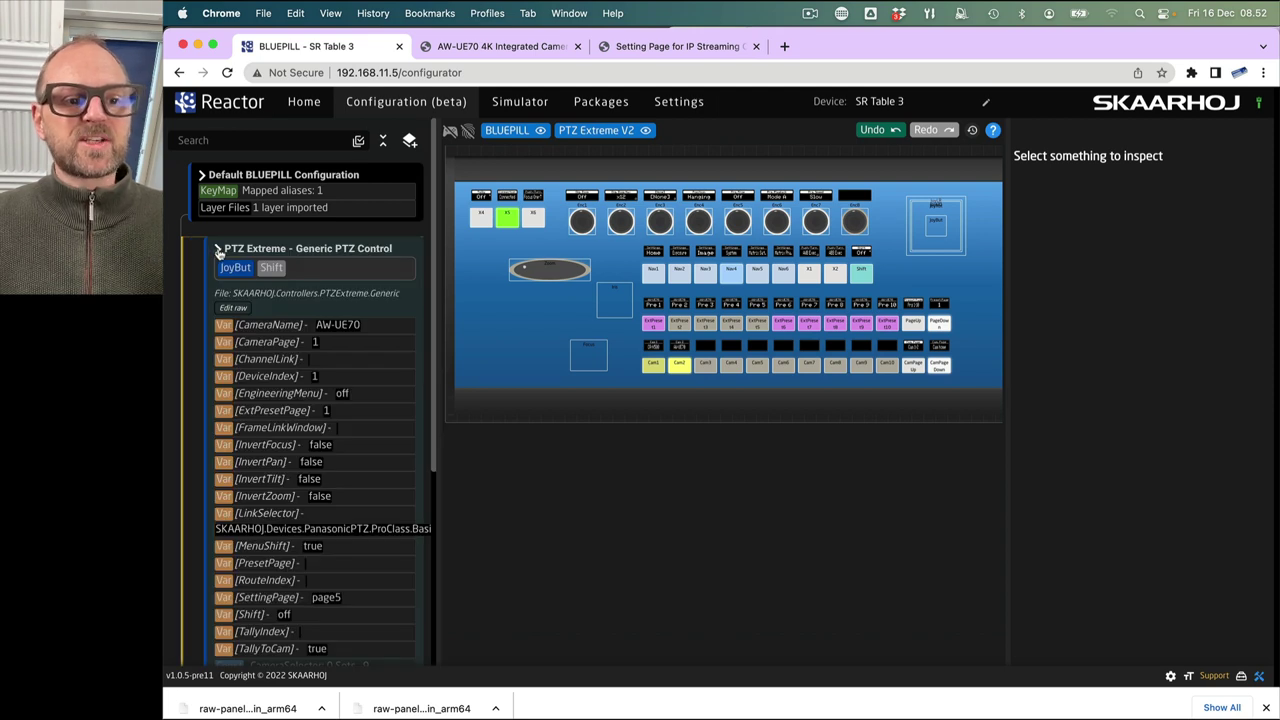
left_click(219, 249)
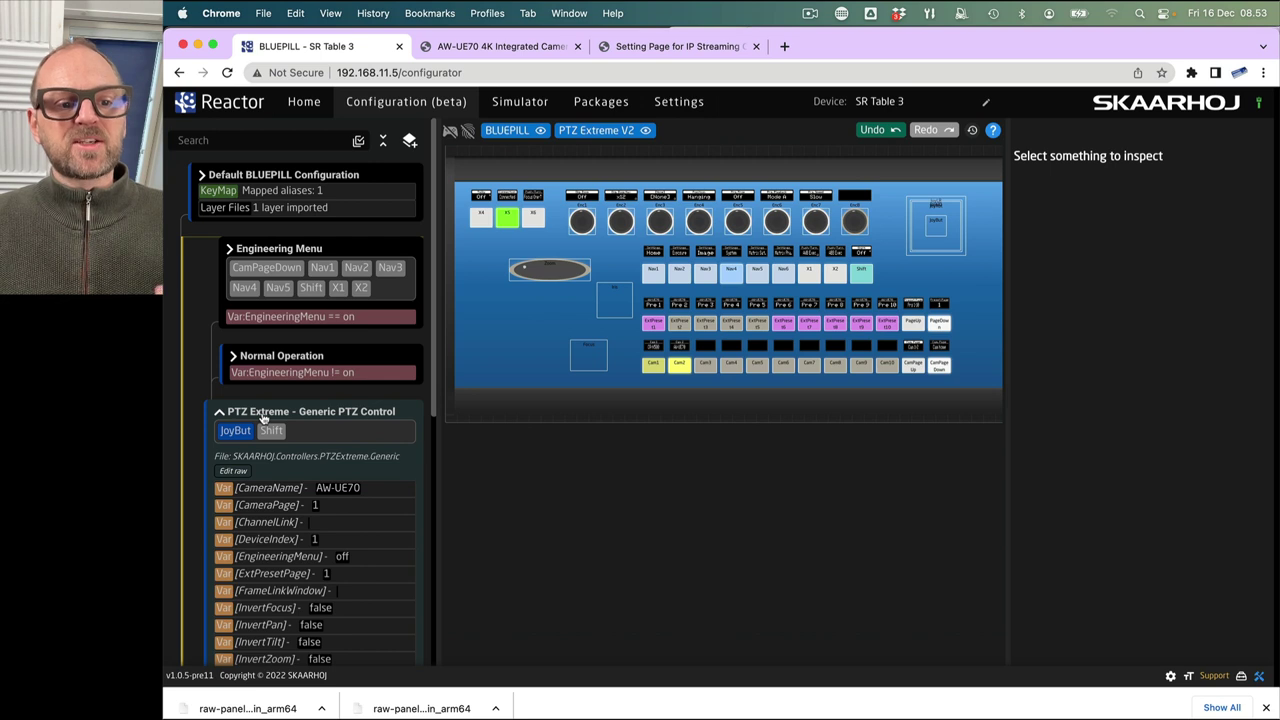
left_click(236, 356)
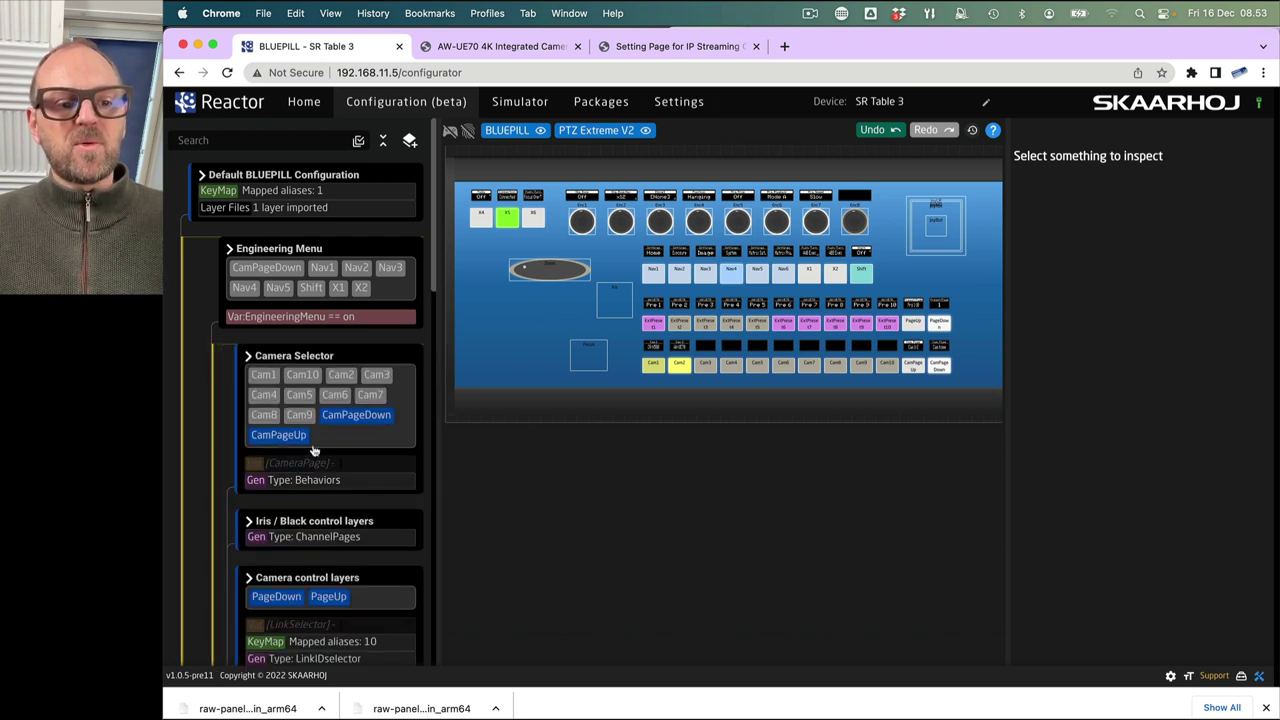
- Expand the Camera control layers and the Panasonic PTZ device layer inside them
scroll(313, 450, "down", 5)
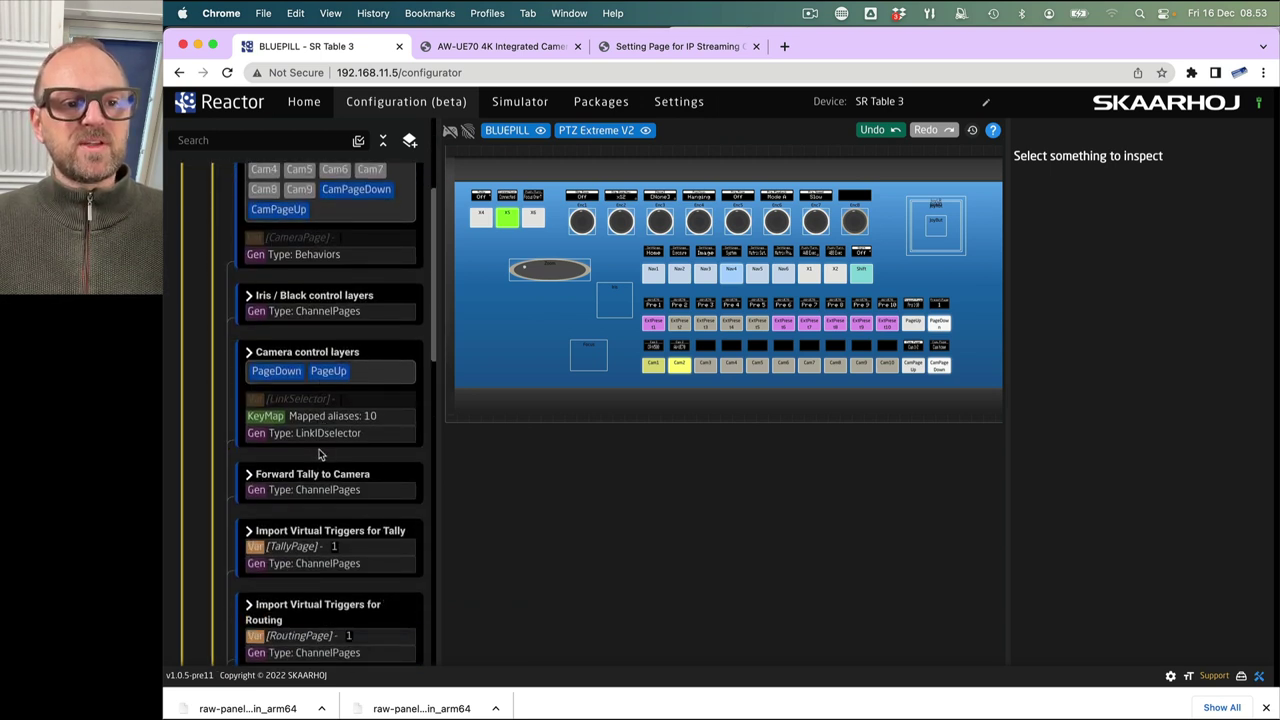
scroll(320, 452, "up", 2)
scroll(320, 452, "down", 3)
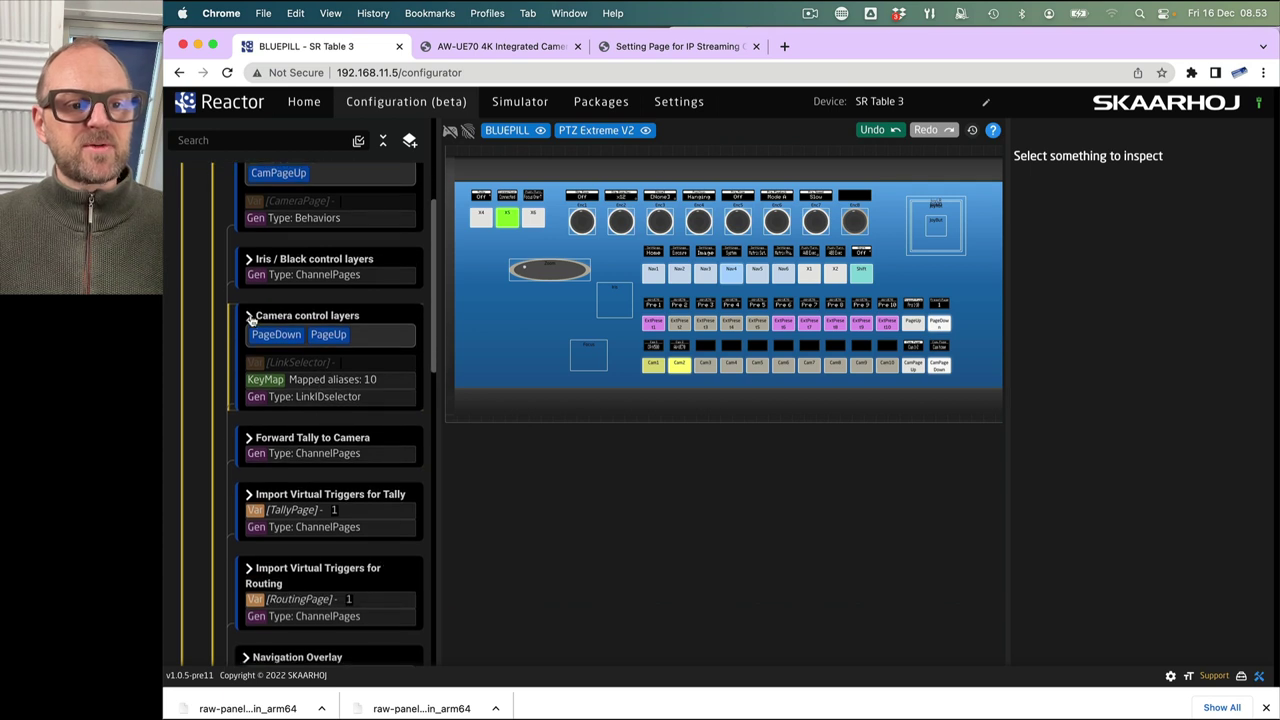
left_click(250, 316)
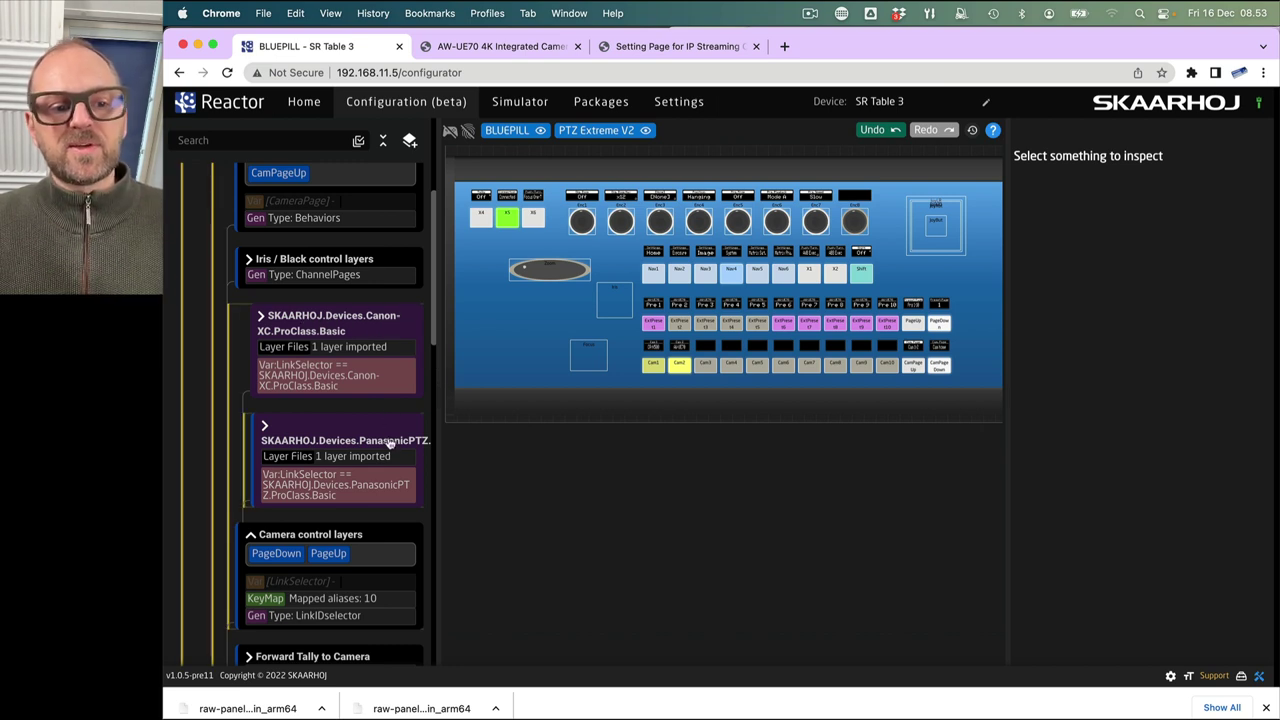
left_click(264, 427)
- Expand Panasonic PTZ - Generic - Pro Class and its Camera Adjustments, and examine the Home, Exposure, Image, System and Matrix layers
scroll(280, 390, "down", 2)
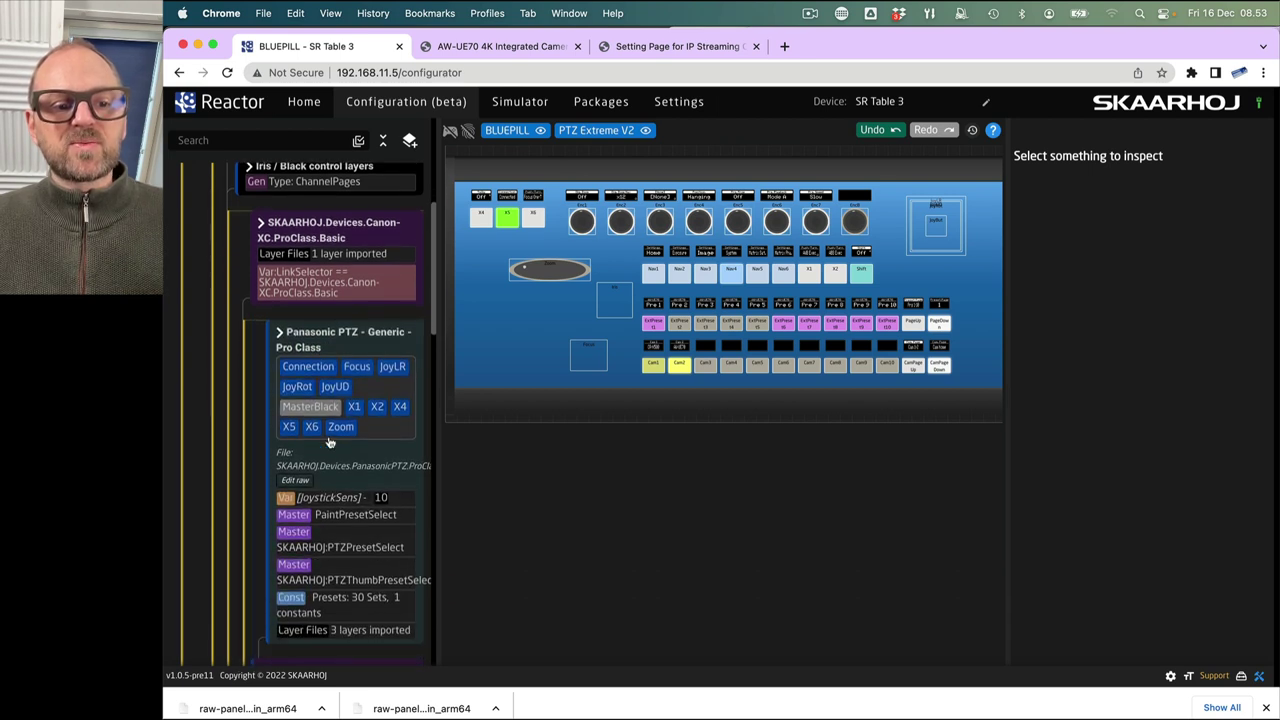
left_click(281, 333)
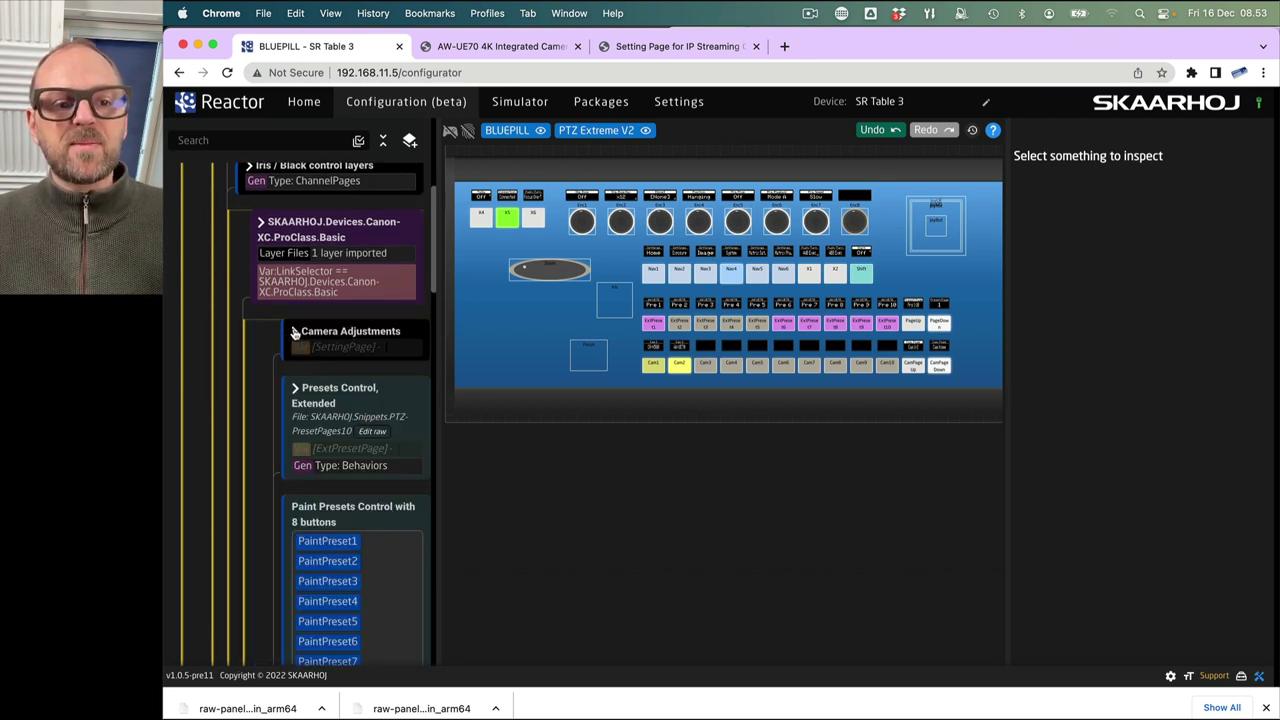
left_click(295, 333)
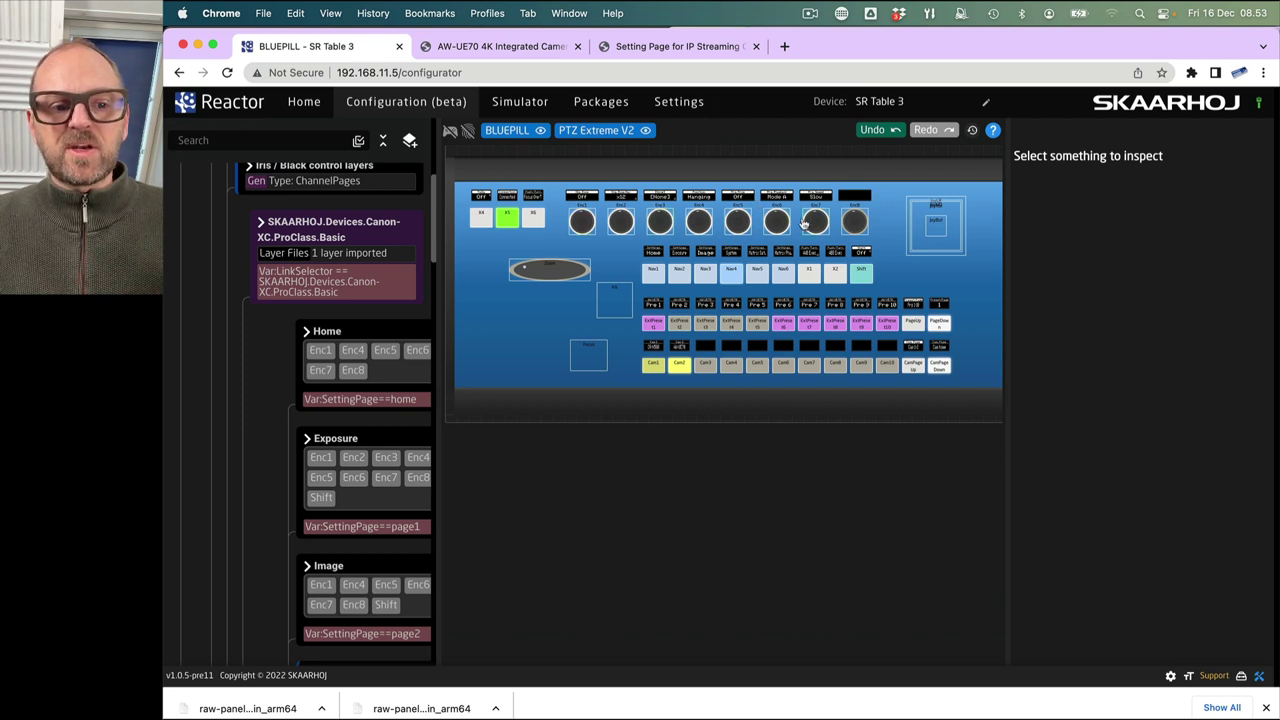
scroll(376, 460, "down", 5)
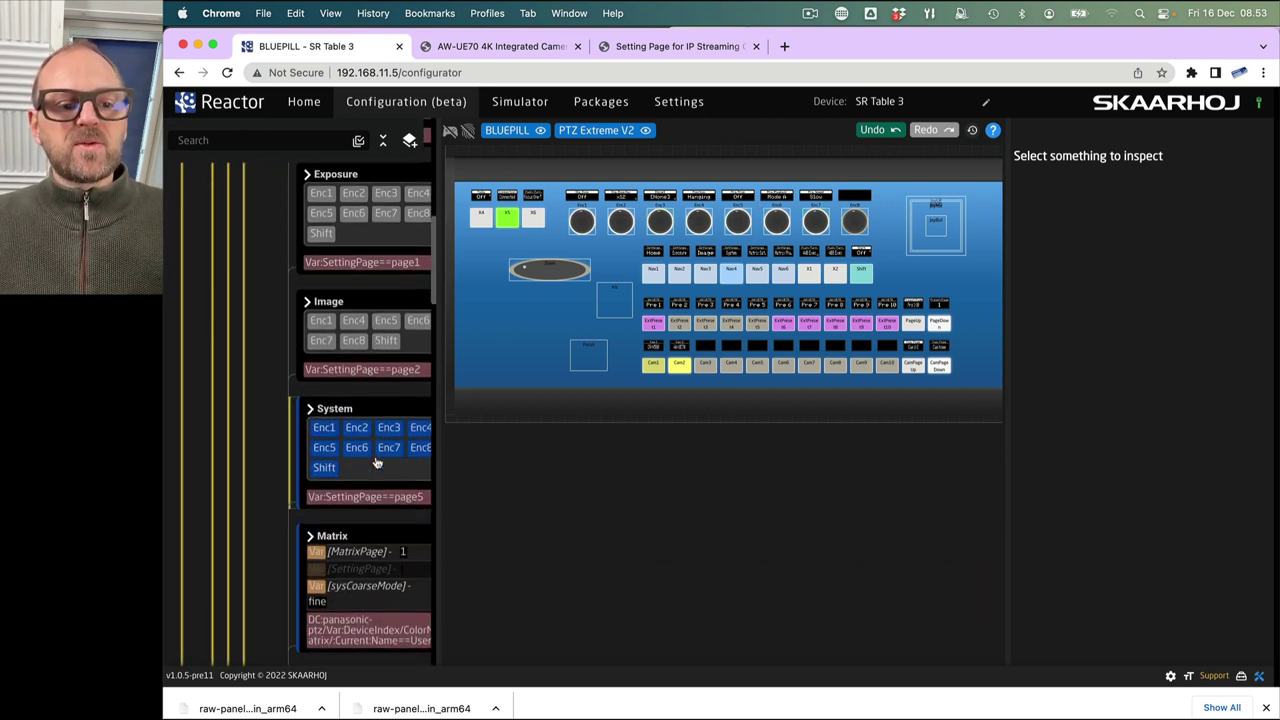
scroll(376, 460, "down", 4)
scroll(370, 455, "up", 2)
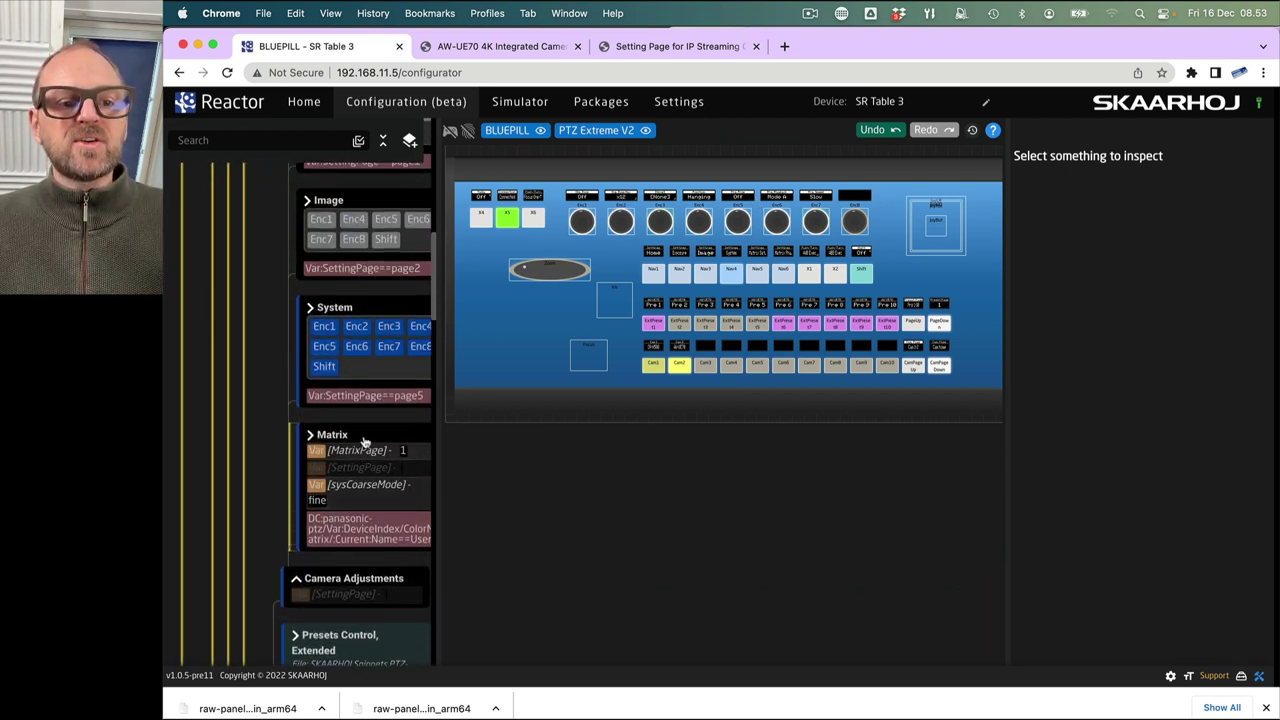
- Turn on simulation mode and activate the Home, Exposure, Image and System settings pages in turn on the simulated panel
scroll(364, 441, "up", 4)
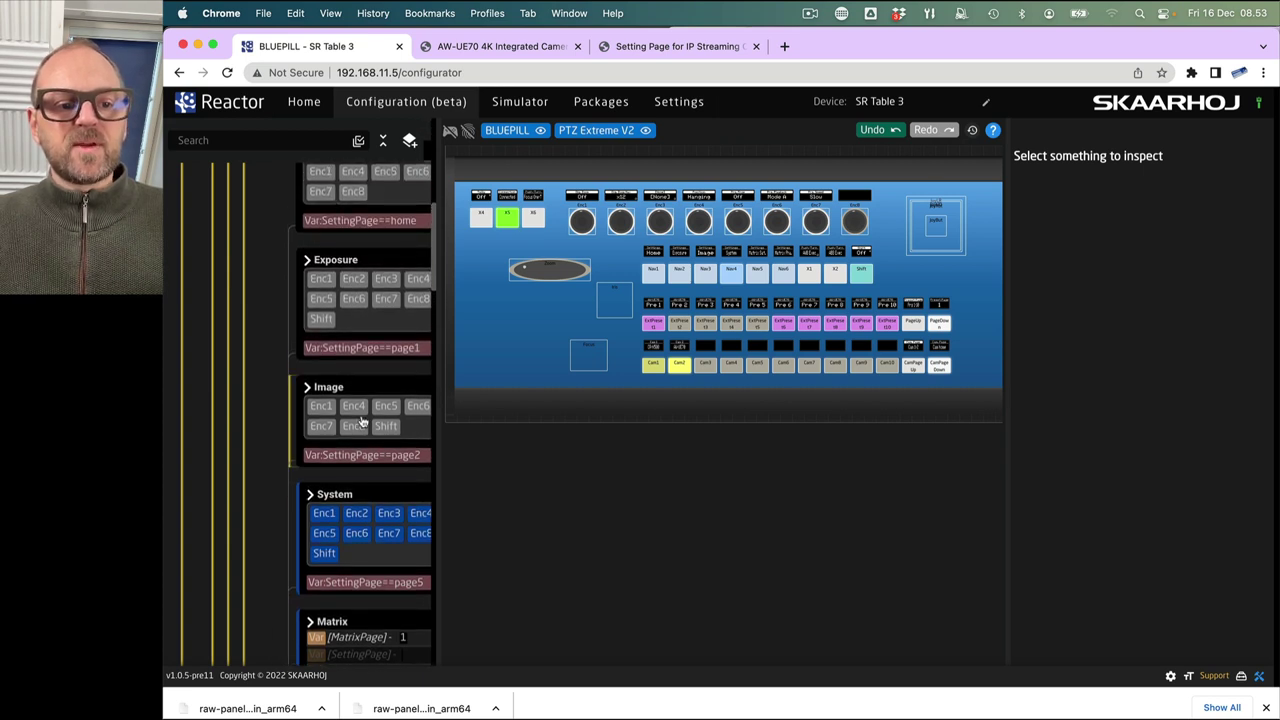
scroll(361, 422, "up", 2)
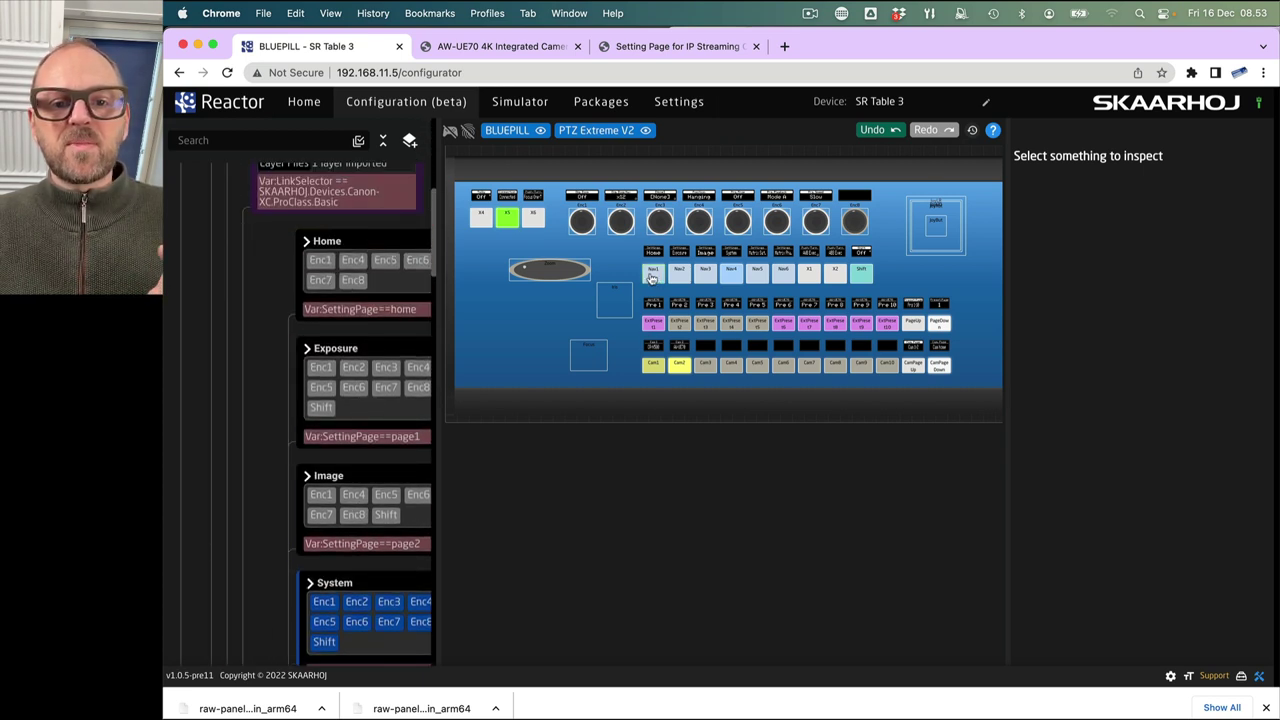
left_click(451, 136)
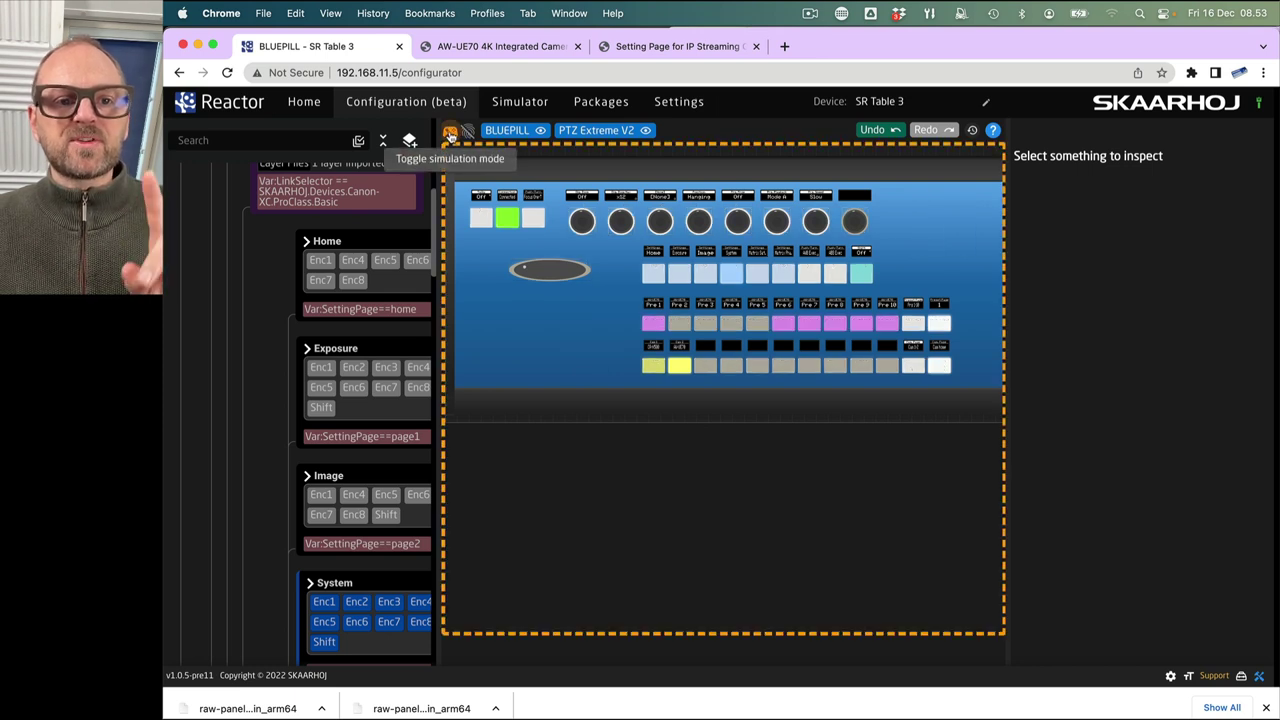
left_click(655, 278)
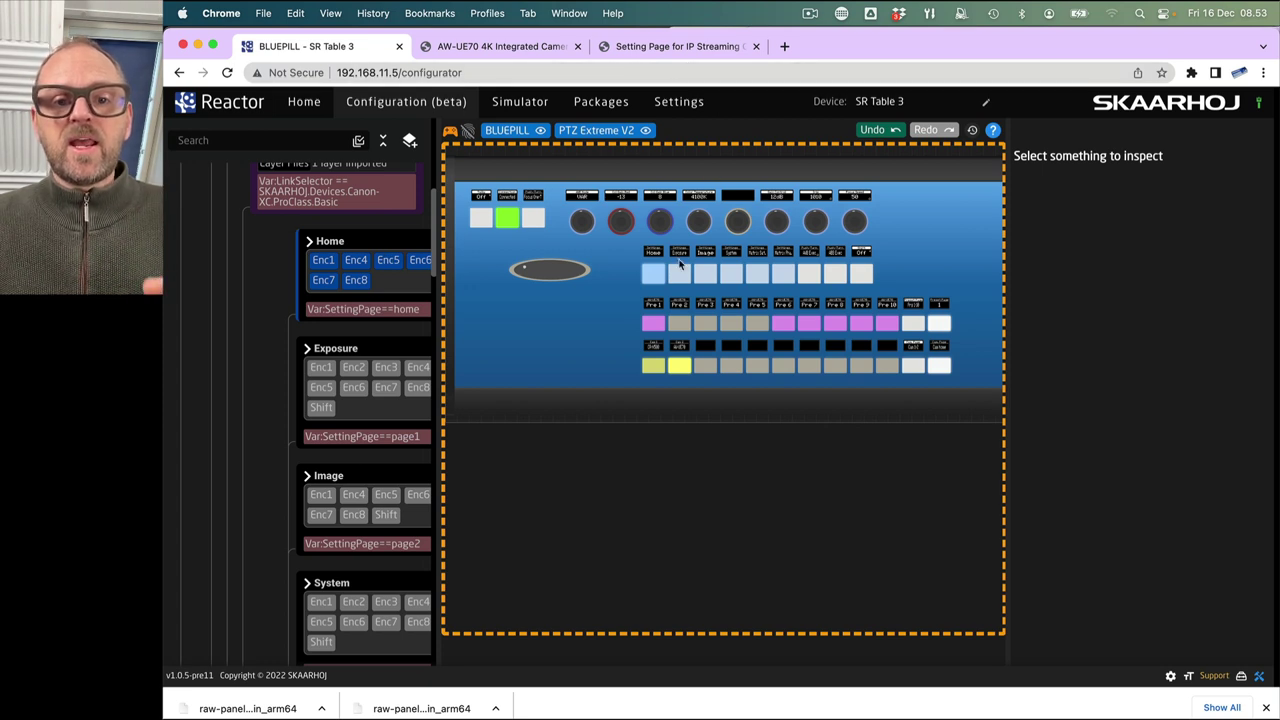
left_click(677, 278)
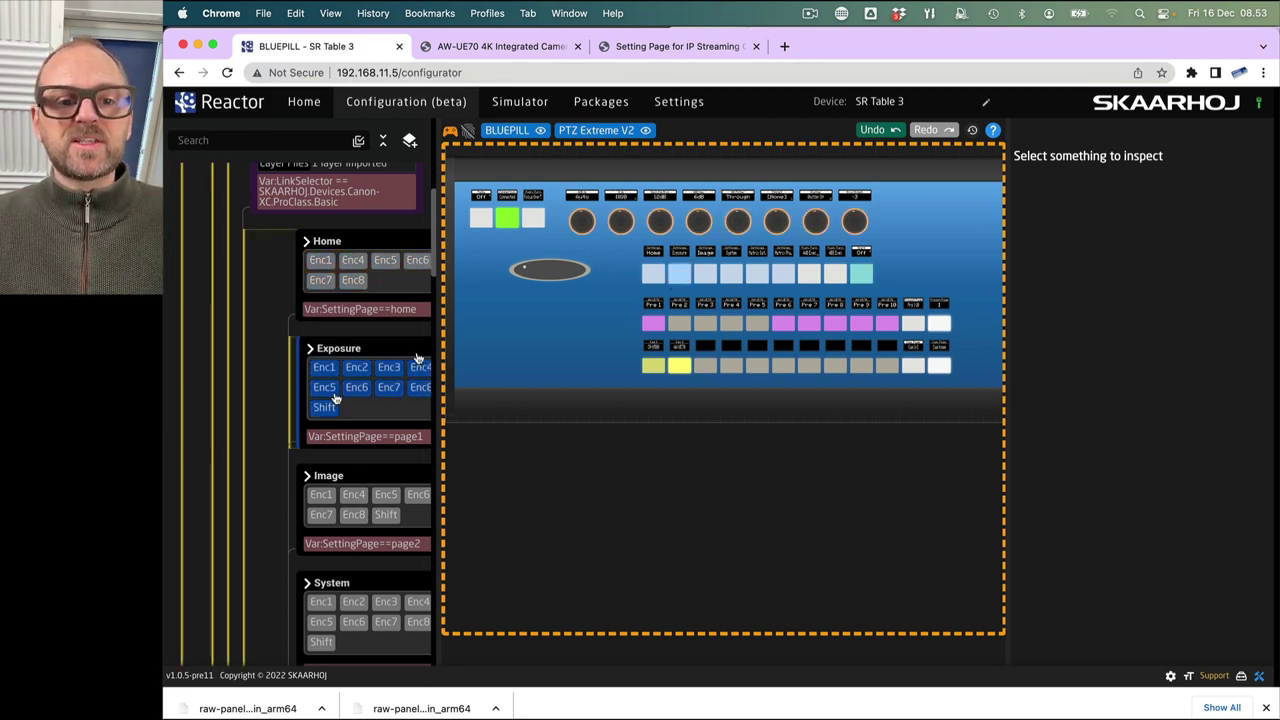
left_click(707, 279)
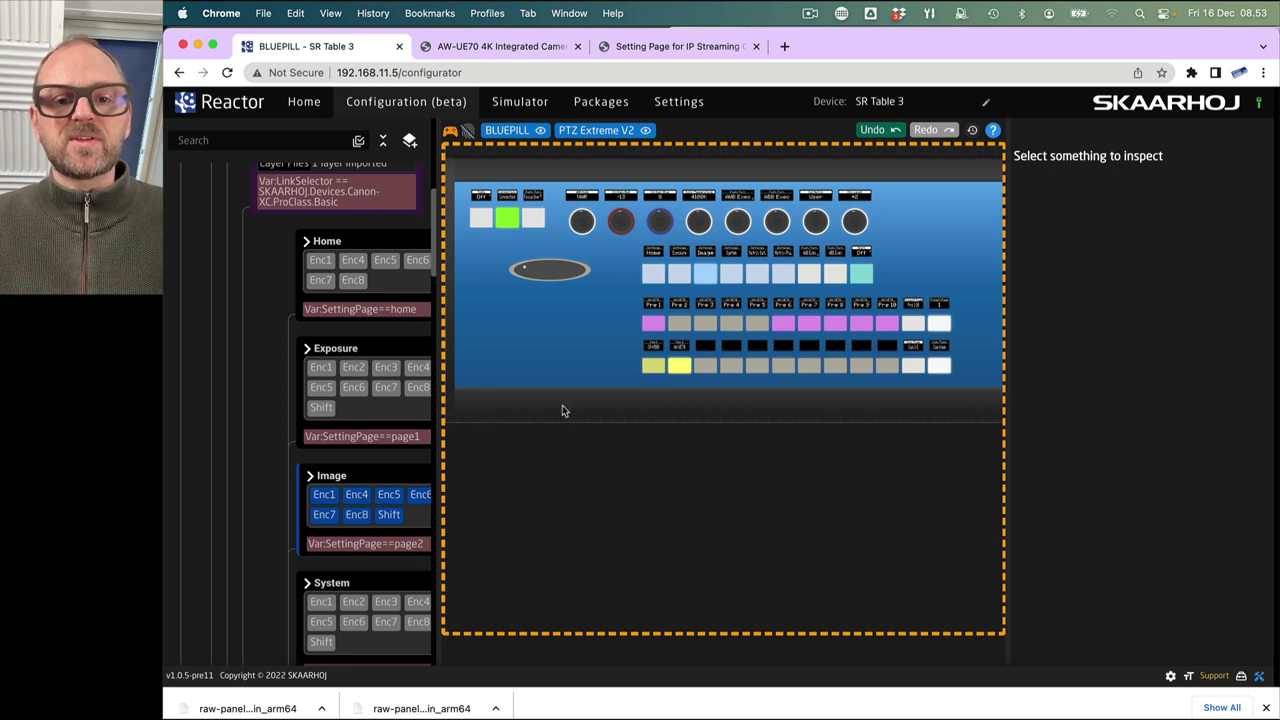
left_click(733, 278)
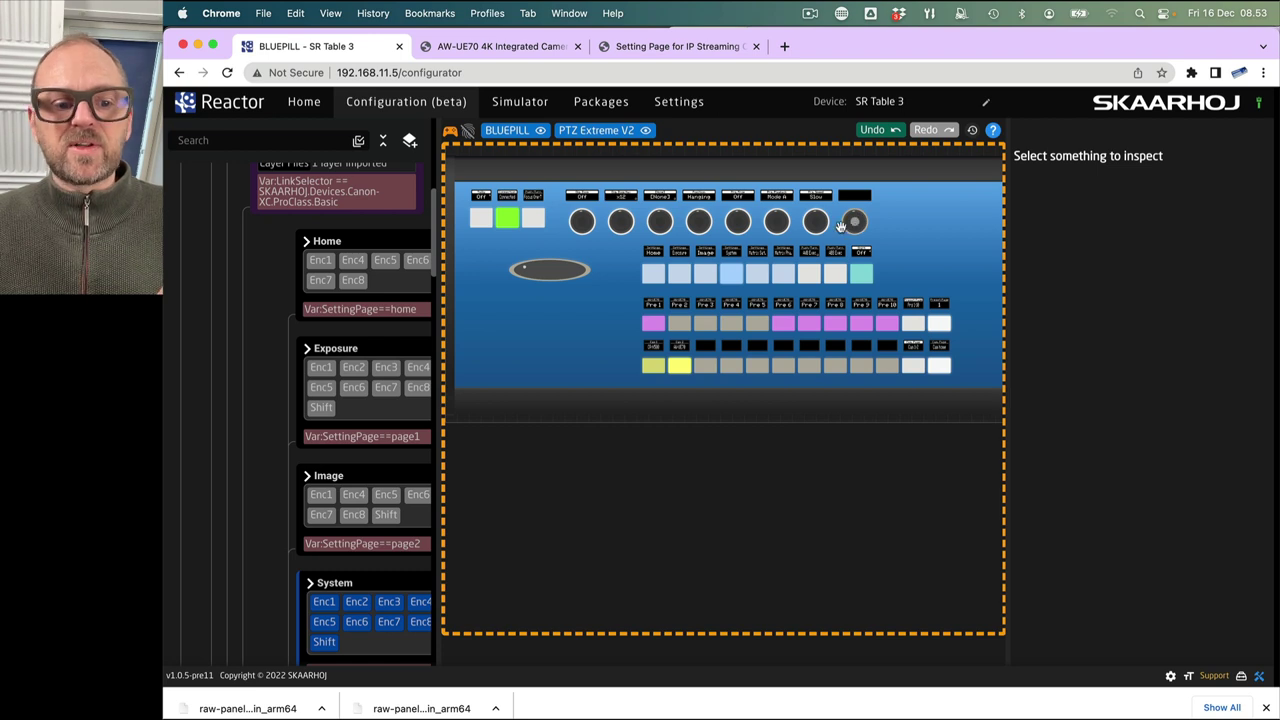
- Inspect the Enc8 behavior of the System layer and the device core, parameter and modifiers it uses, leaving them as they are
left_click(421, 622)
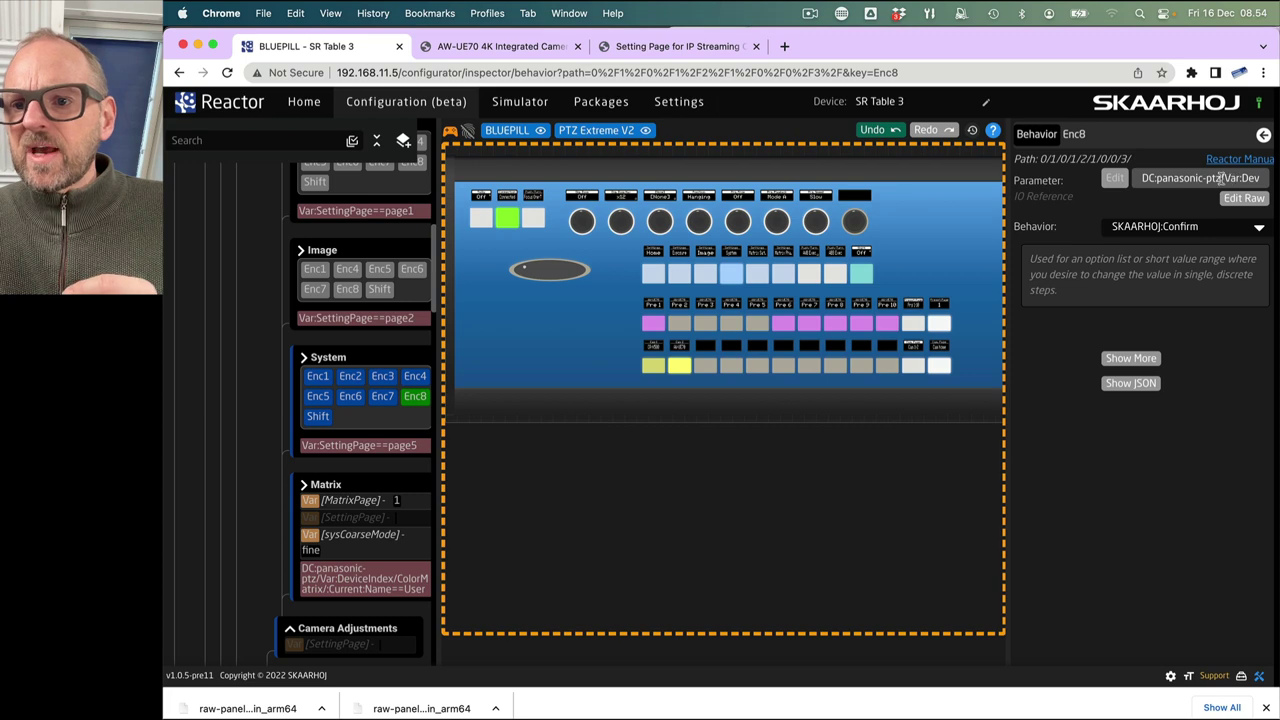
left_click_drag(1220, 177, 1254, 177)
left_click(1112, 179)
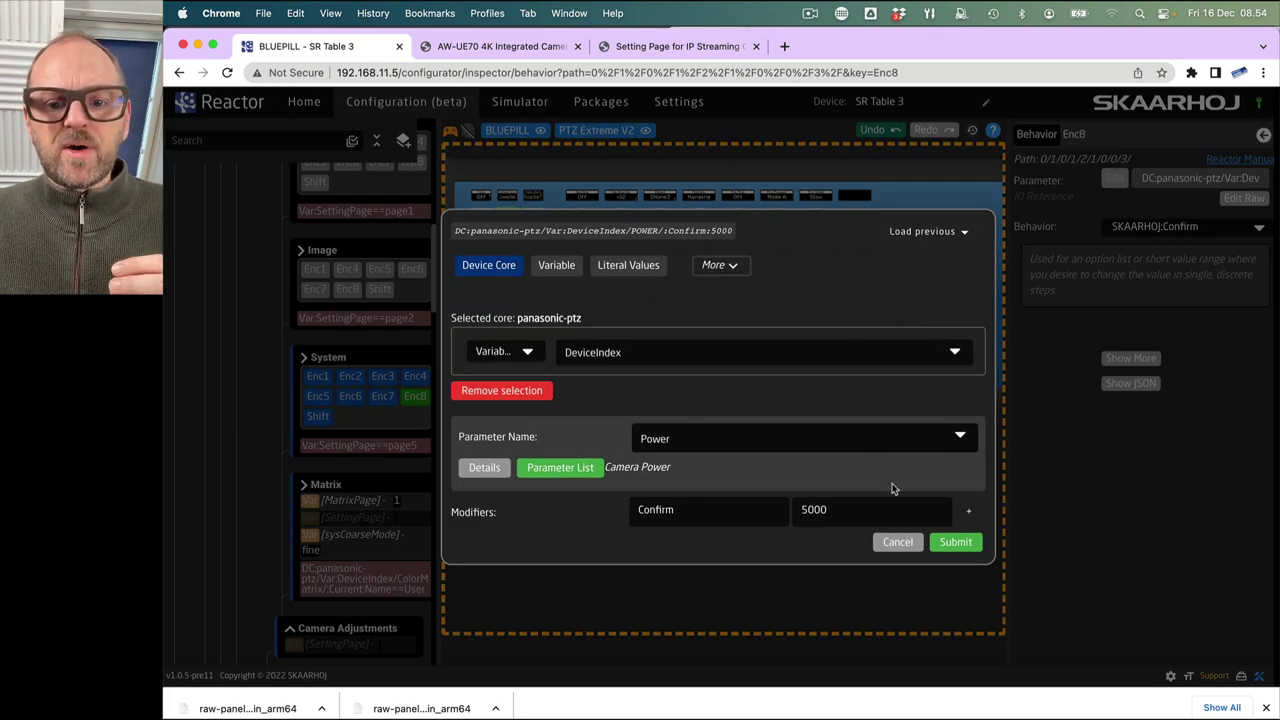
left_click(897, 543)
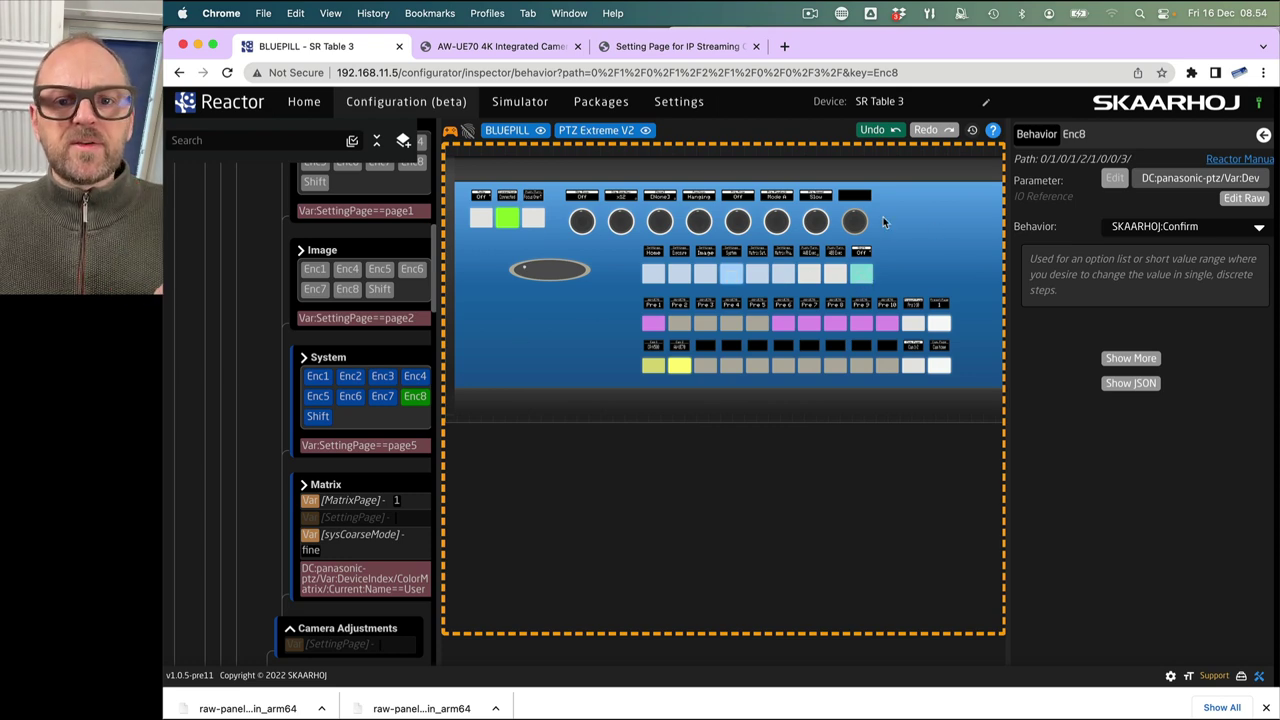
- Switch Enc8's parameter from the device core to the variable JoystickSens
left_click(1113, 181)
left_click(557, 265)
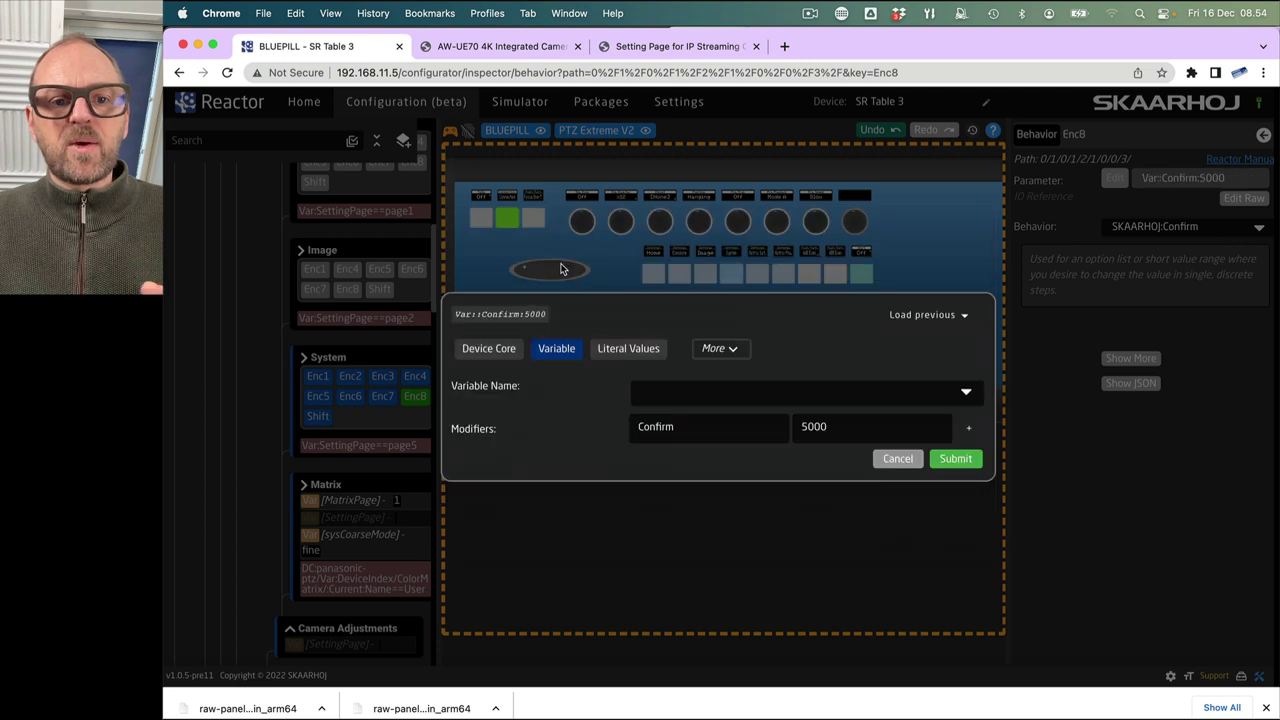
left_click(714, 393)
scroll(772, 485, "down", 1)
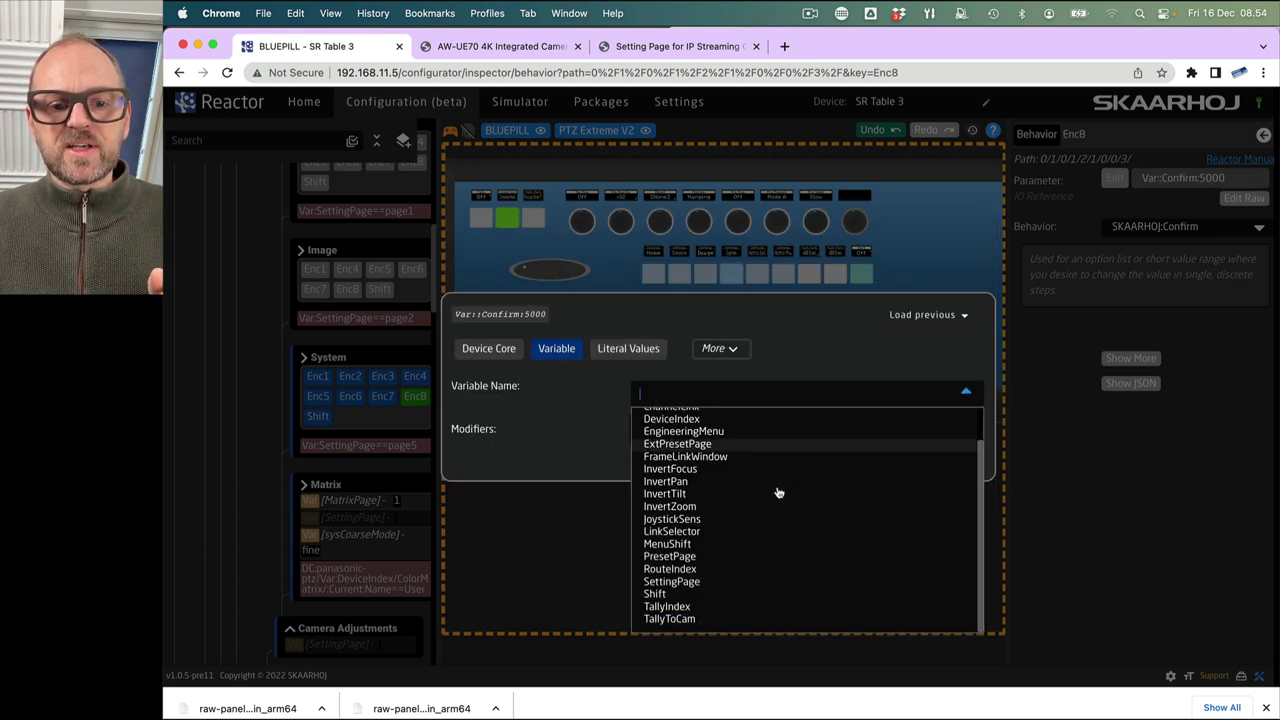
left_click(685, 520)
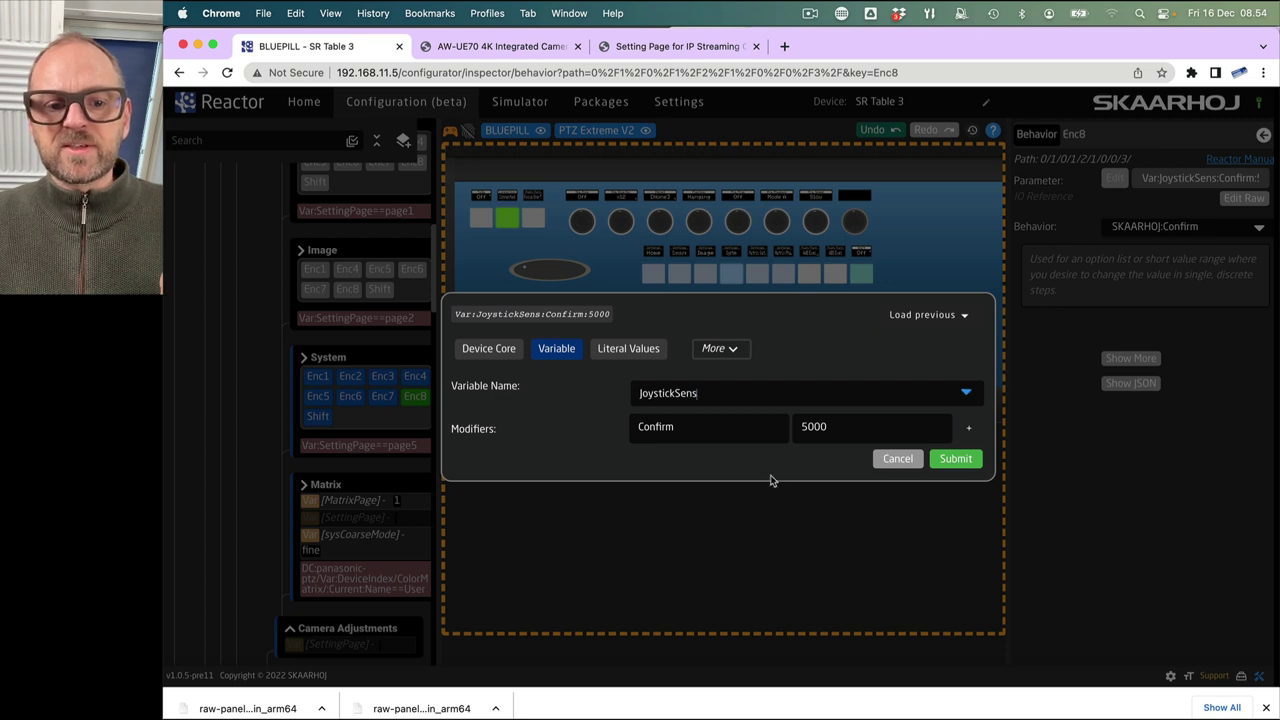
- Remove the Confirm and 5000 modifiers from Enc8's parameter, submit it, and accept the recommended SKAARHOJ:StepChange behavior
left_click_drag(741, 427, 563, 427)
key("BackSpace")
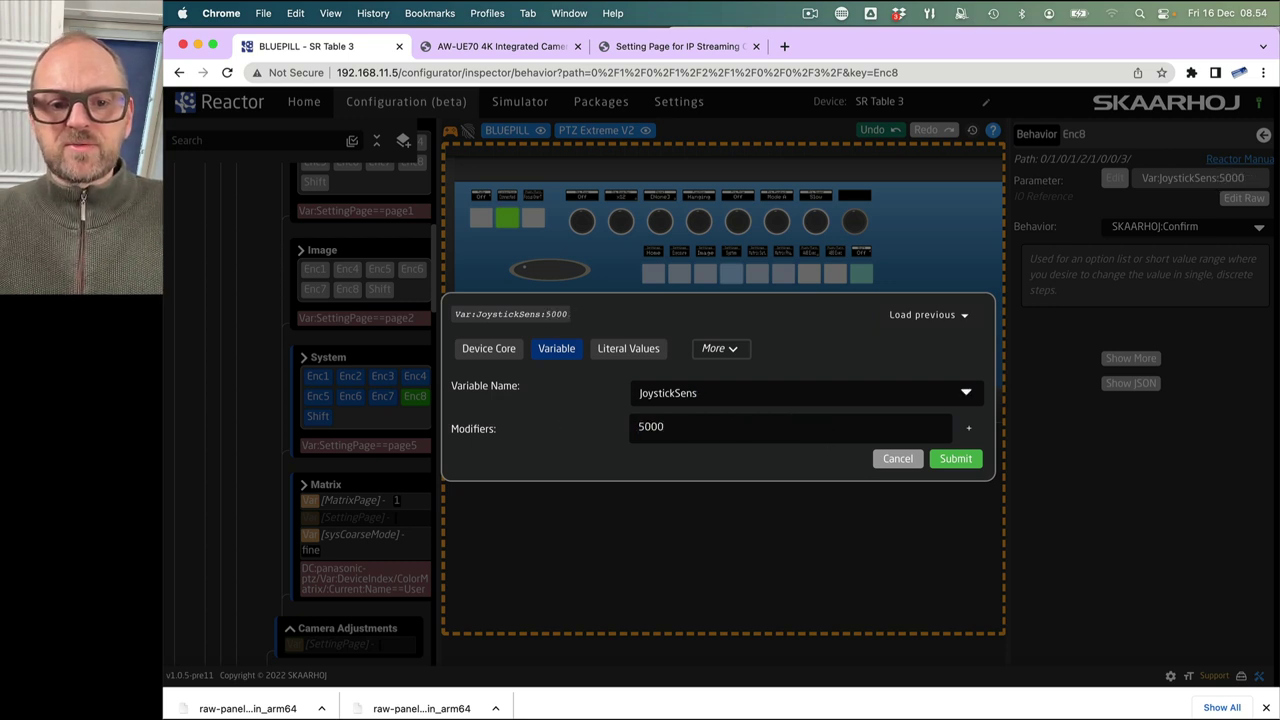
left_click_drag(711, 436, 614, 424)
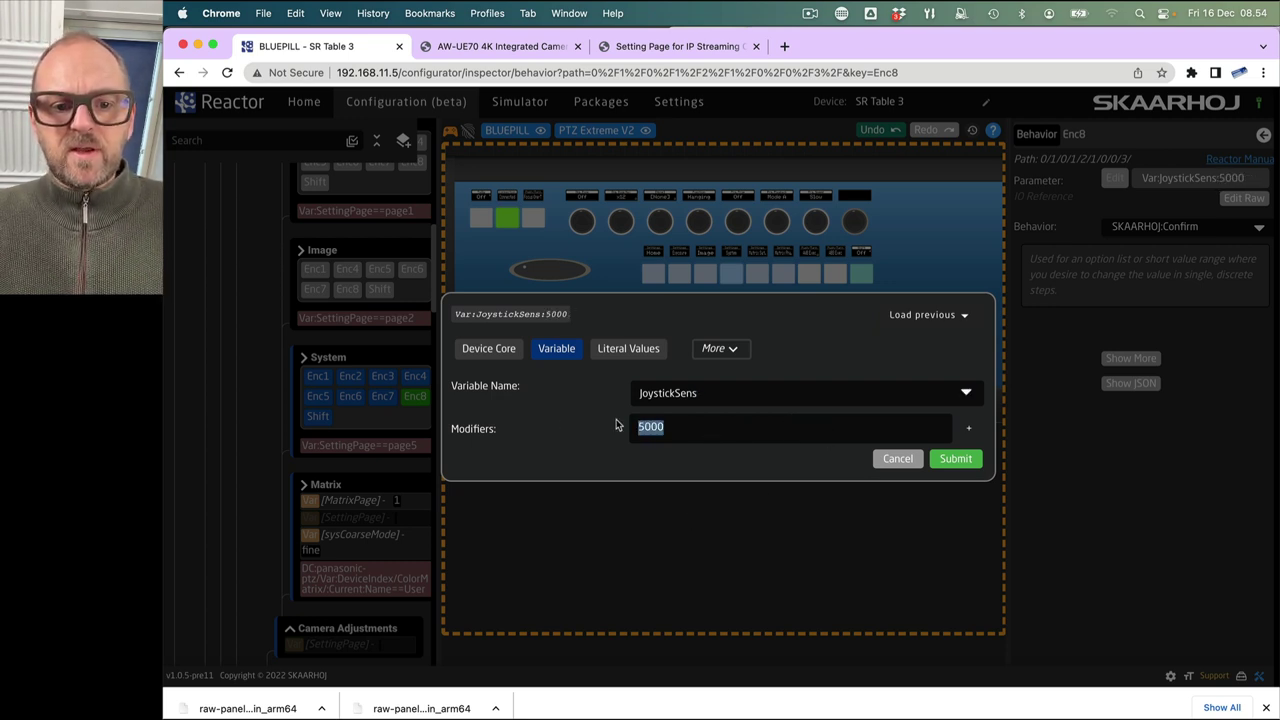
key("BackSpace")
left_click(958, 458)
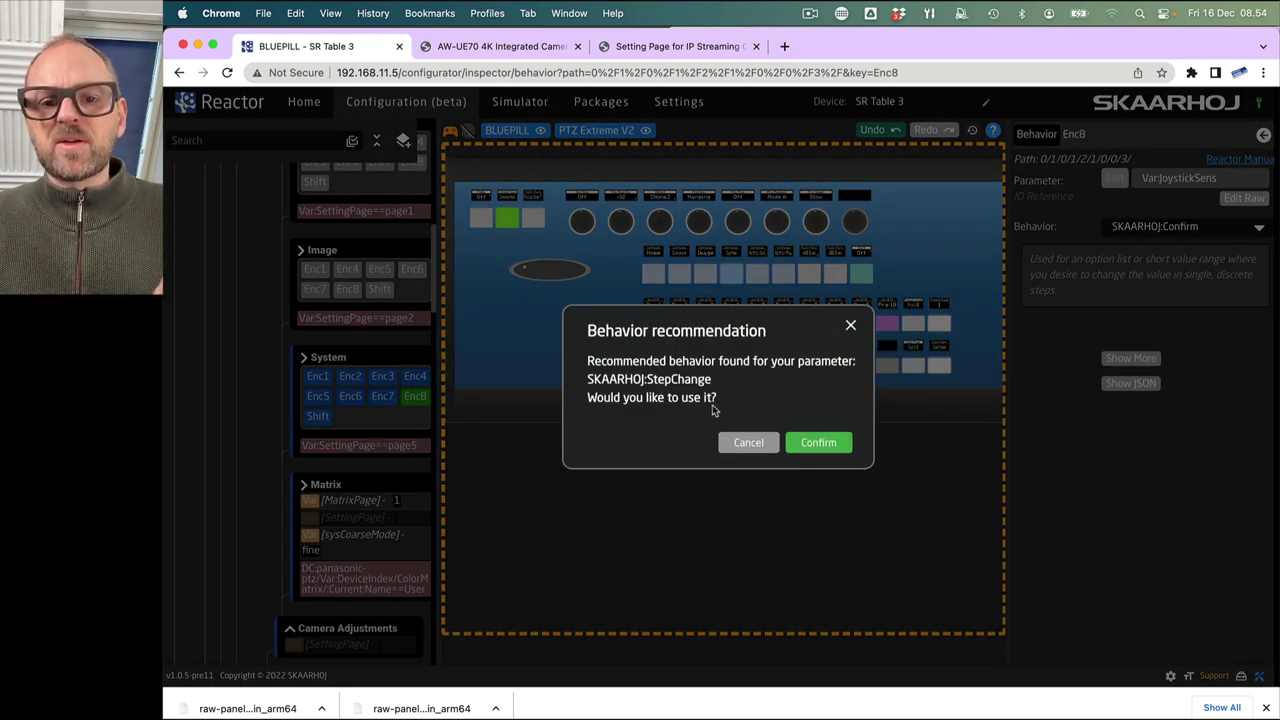
left_click(814, 443)
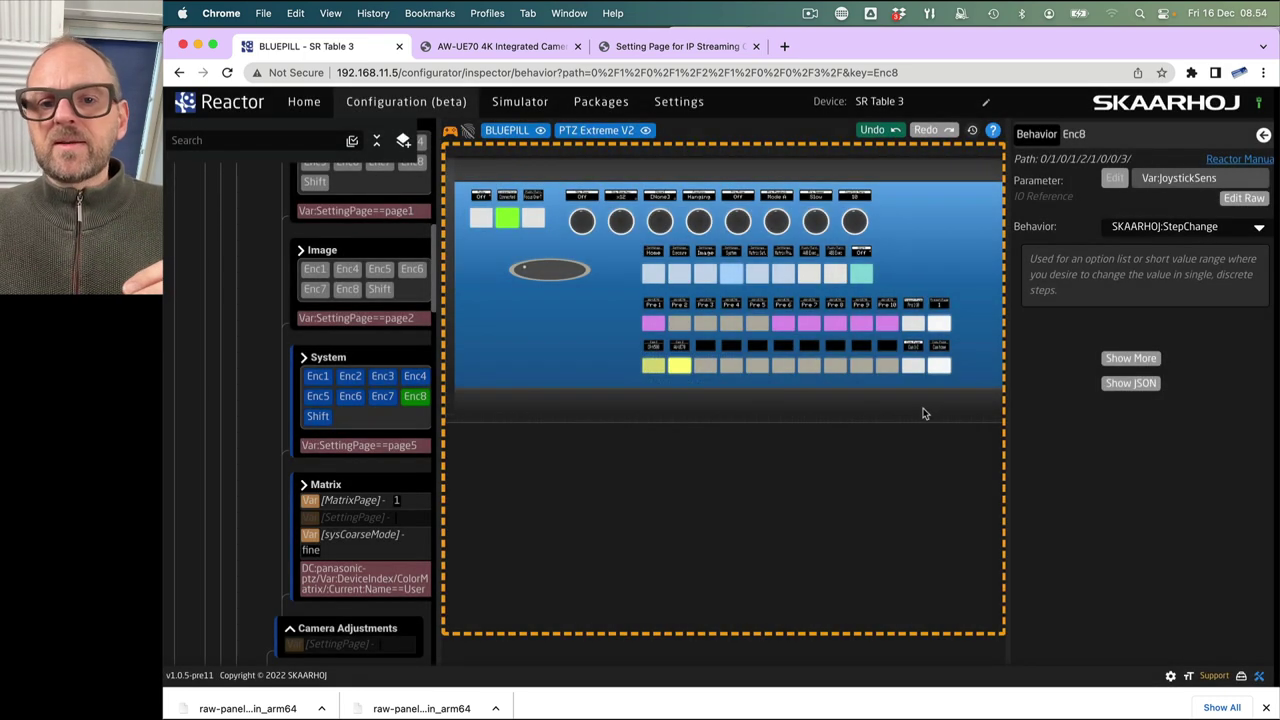
- Narrow the Reactor window to reveal the emulated panel, and test its Joystick Sens encoder by lowering it to 7 and raising it to 10
left_click(870, 205)
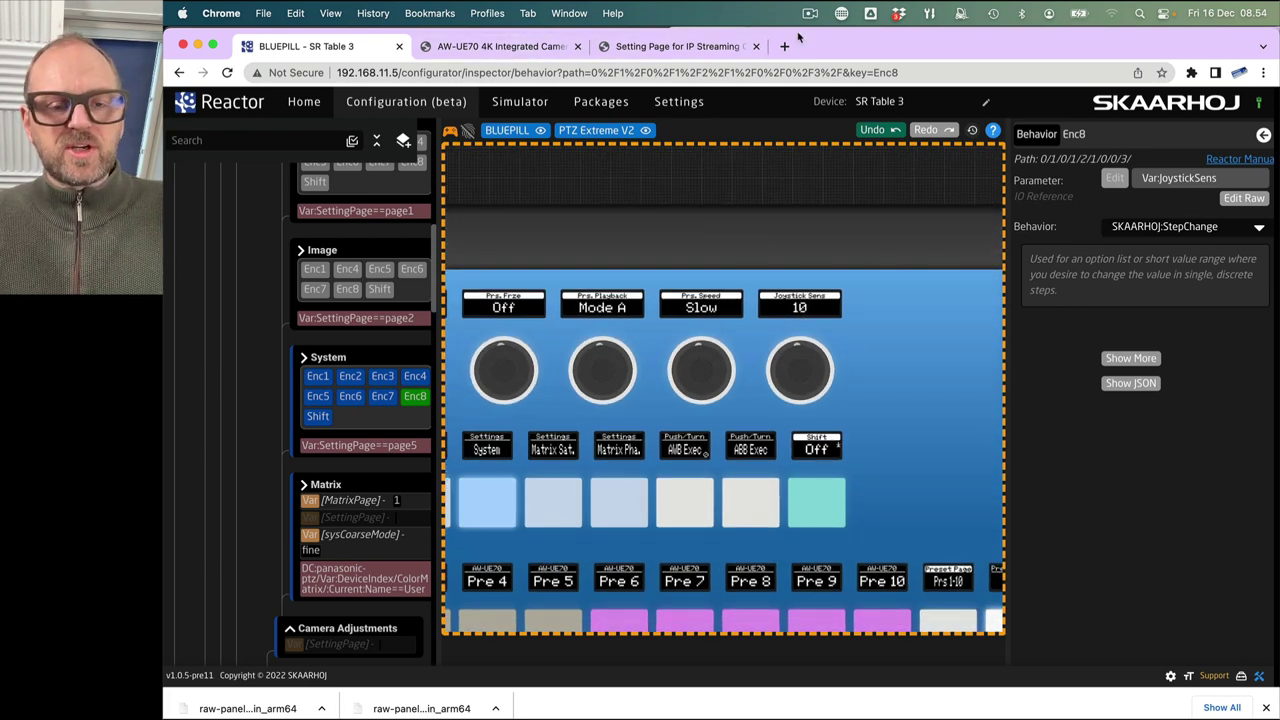
left_click_drag(1276, 30, 742, 18)
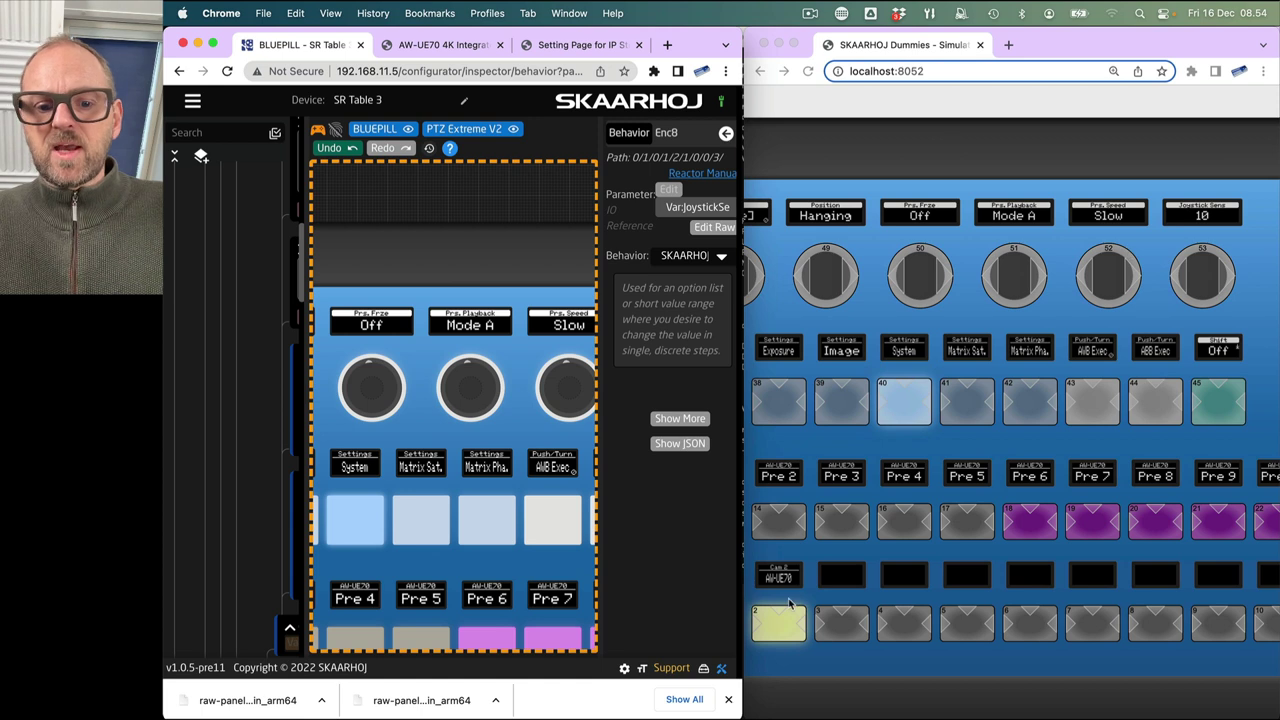
left_click(1247, 284)
mouse_move(1180, 278)
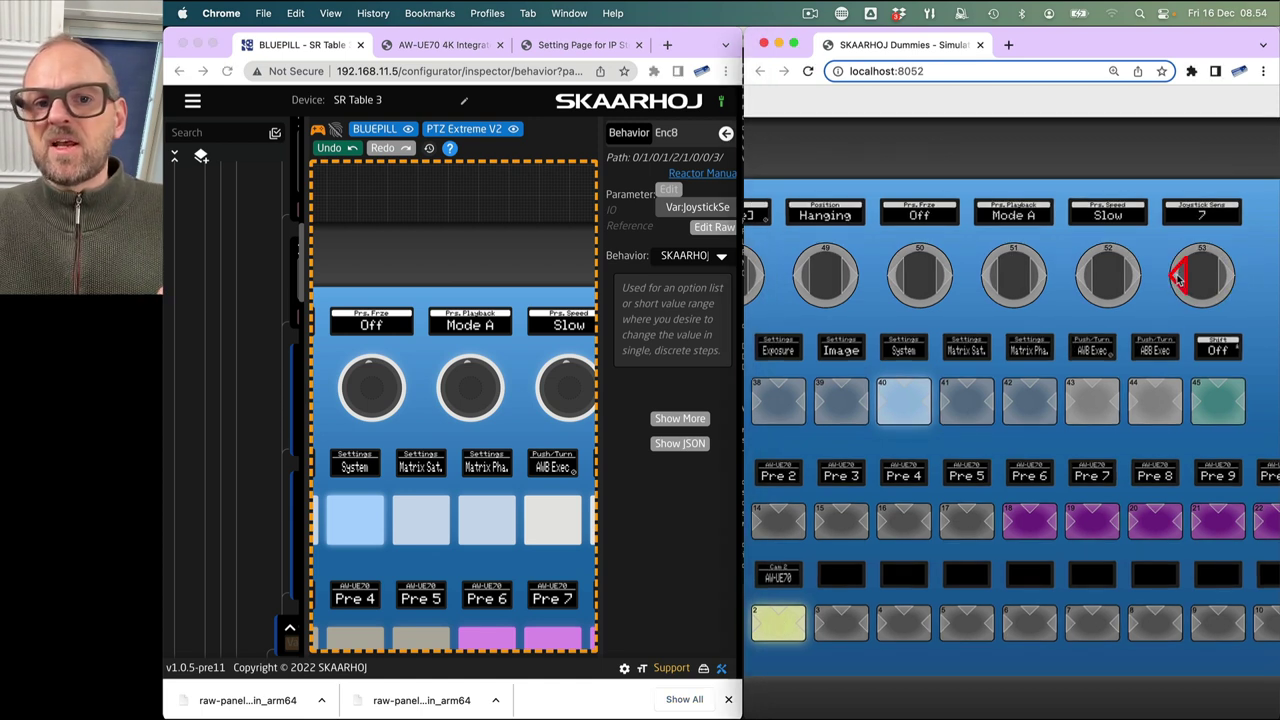
left_click(1222, 278)
left_click(1222, 278)
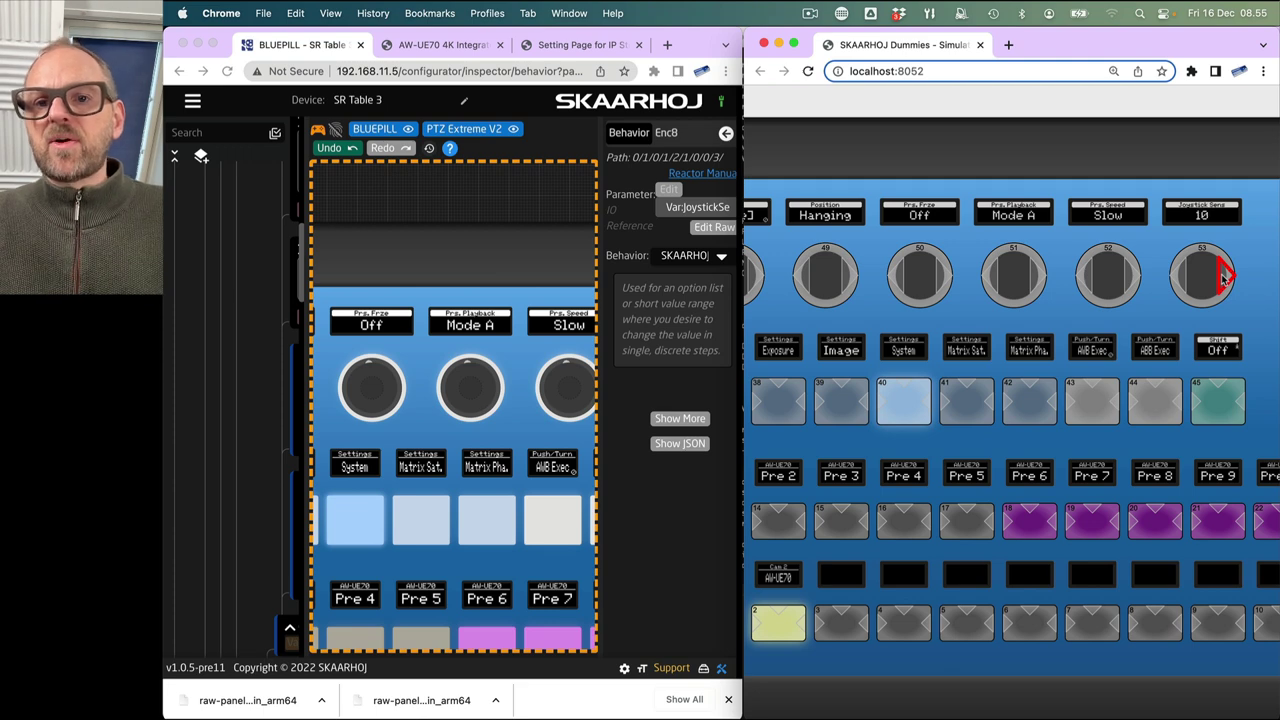
- Show the AW-UE70 live view beside the emulated panel's joystick and move the camera with Joystick Sens at 10
scroll(1125, 197, "right", 5)
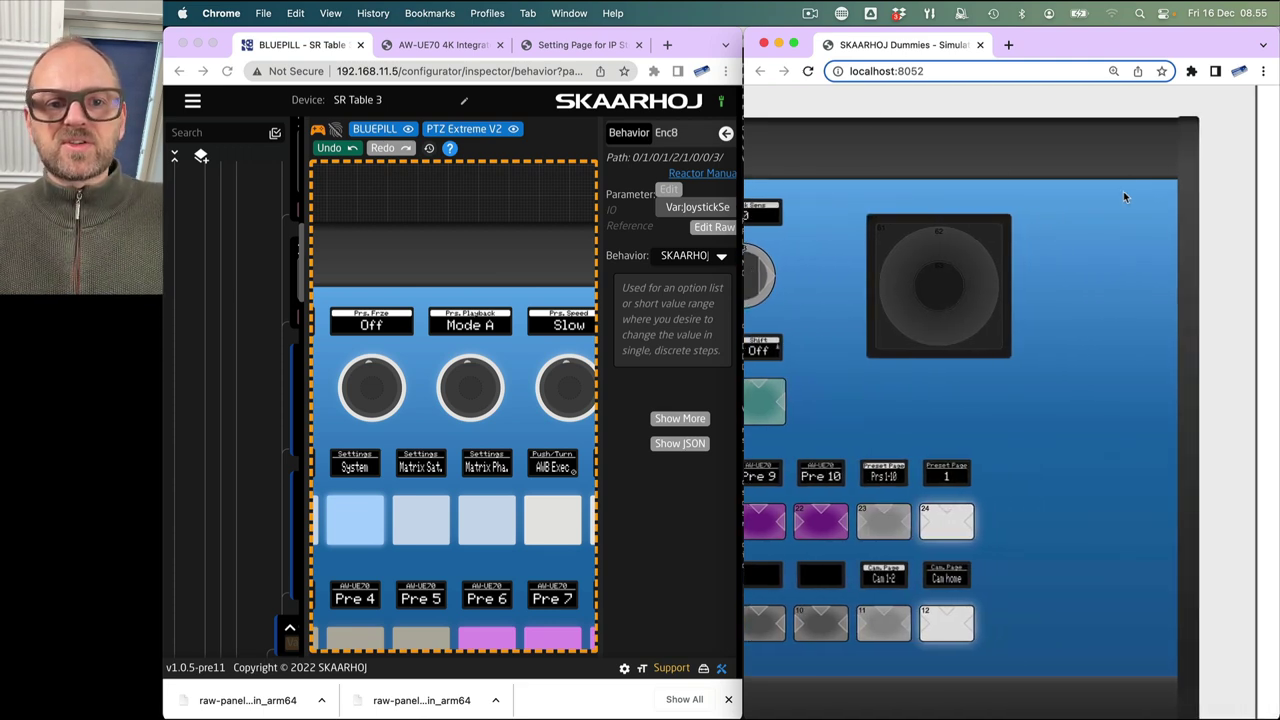
scroll(1125, 197, "left", 3)
left_click(444, 44)
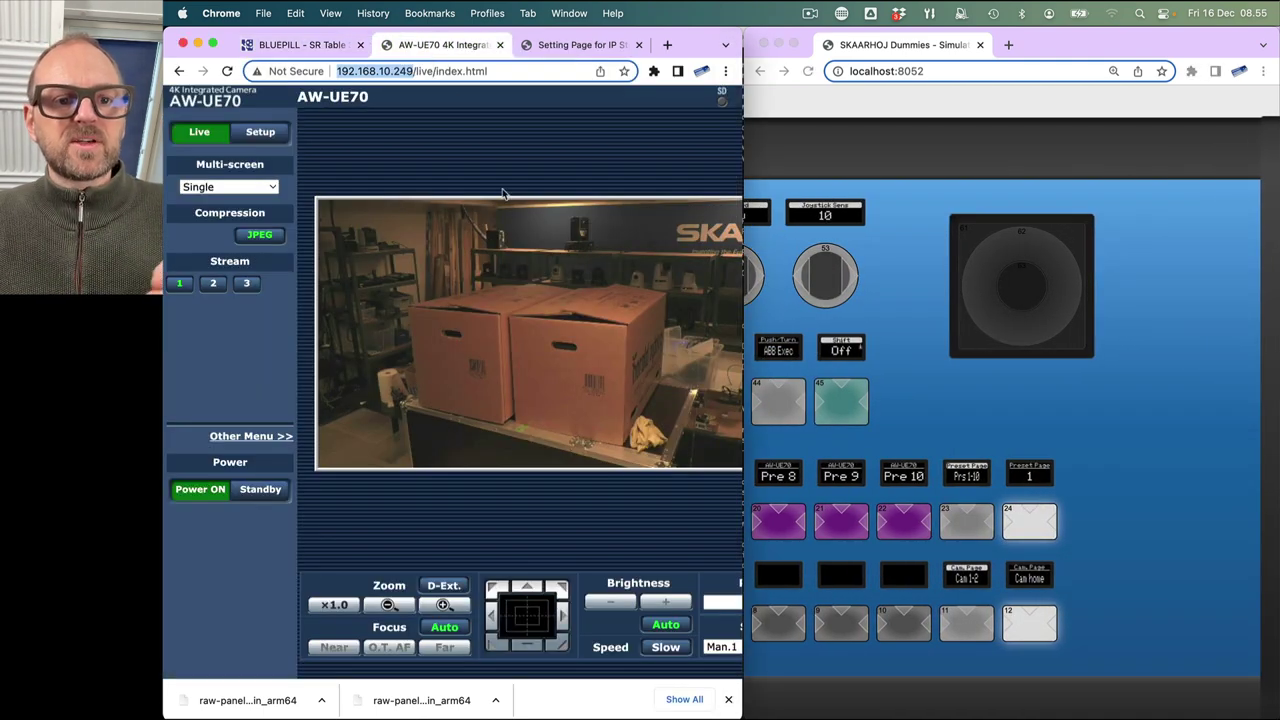
left_click(960, 306)
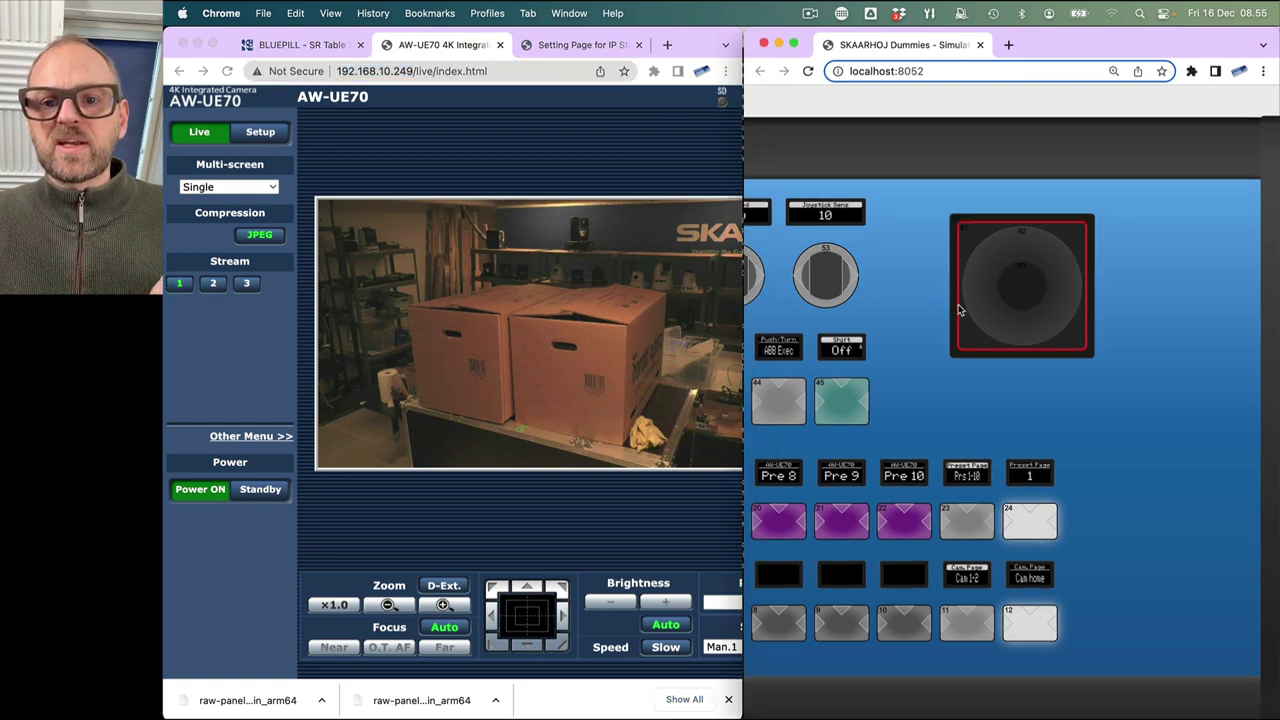
mouse_move(1025, 245)
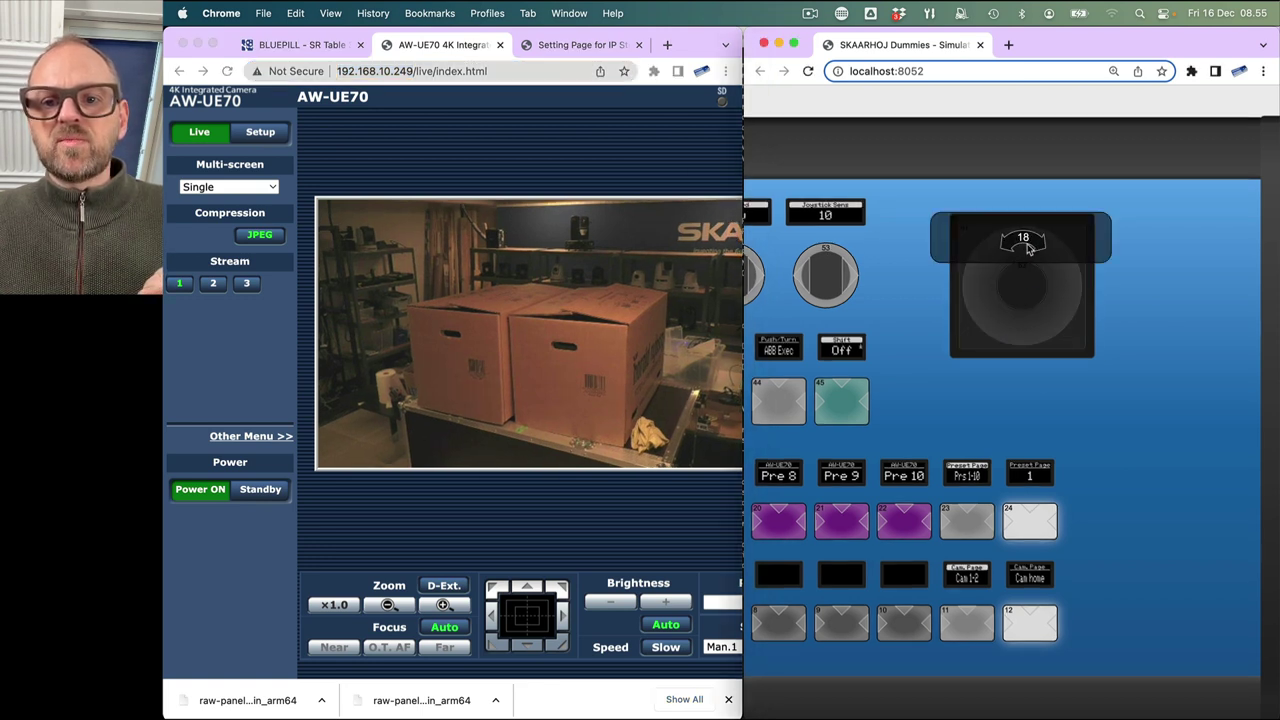
left_click_drag(1027, 248, 891, 243)
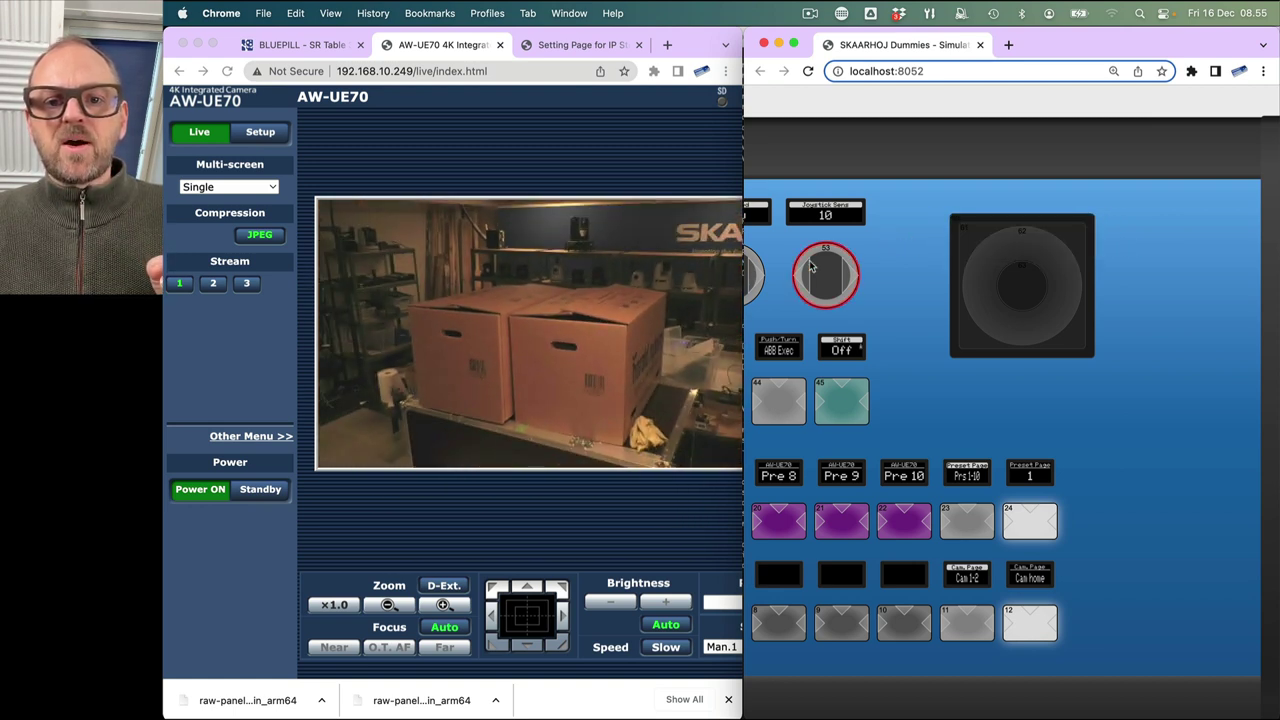
mouse_move(958, 300)
left_mouse_down()
mouse_move(884, 310)
mouse_move(1098, 308)
mouse_move(967, 305)
left_mouse_up()
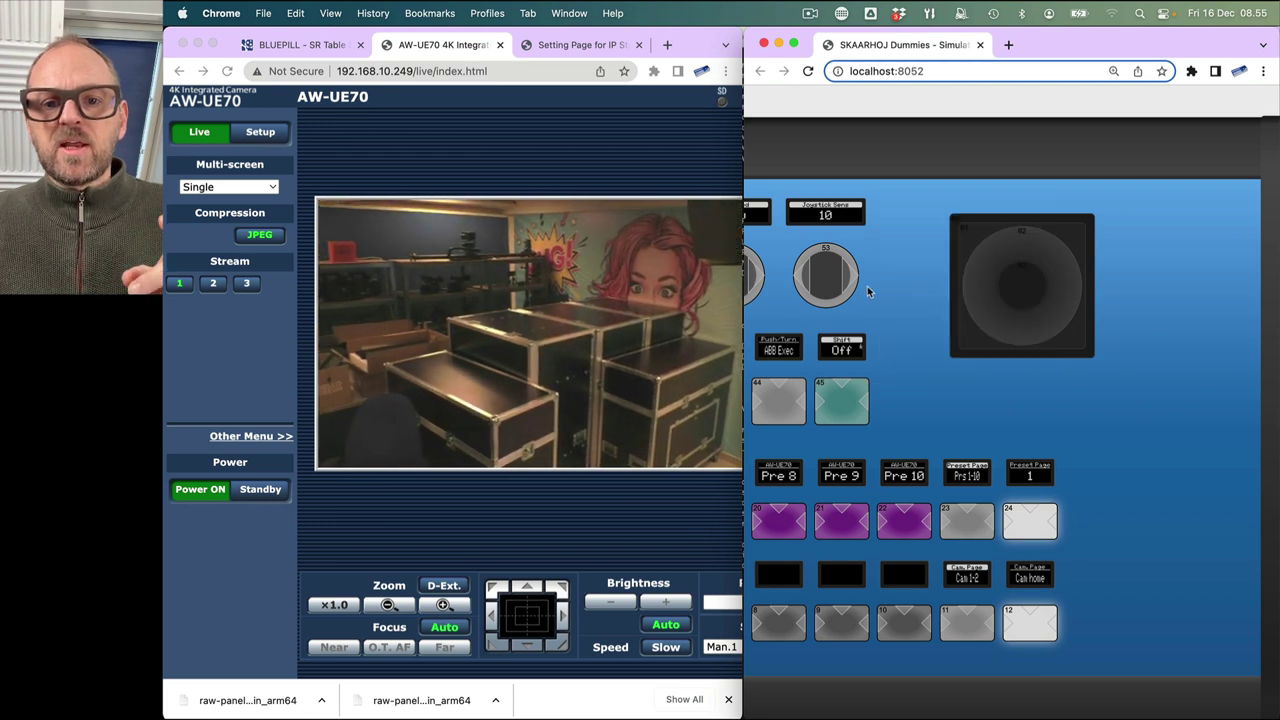
- Lower Joystick Sens to 1 and pan the camera with the emulated joystick to test the slower movement
scroll(826, 275, "down", 2)
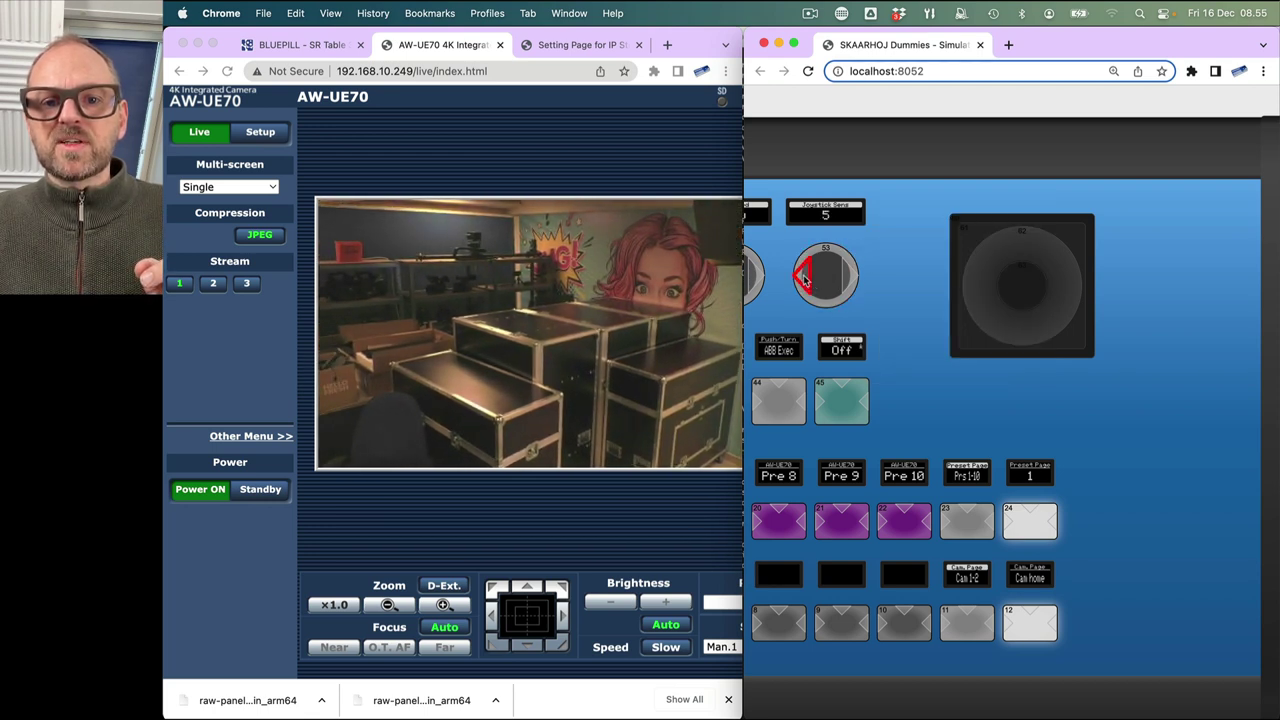
scroll(805, 280, "down", 3)
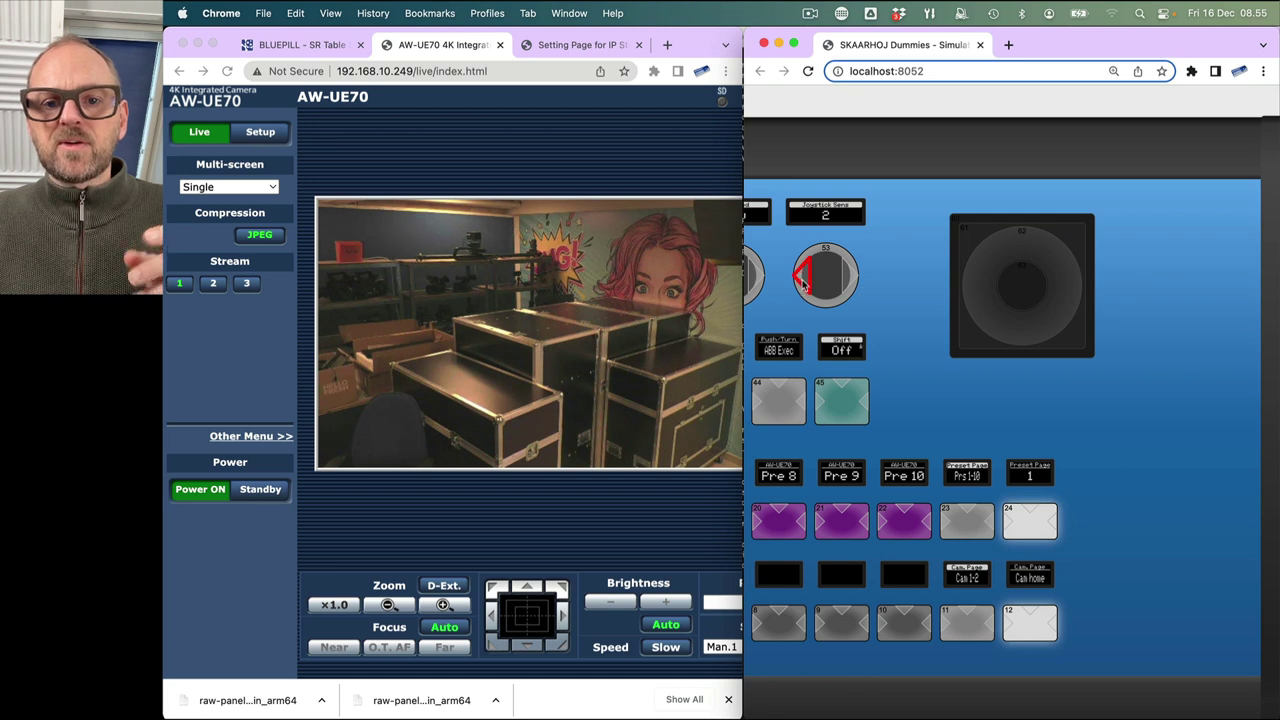
scroll(805, 283, "down", 1)
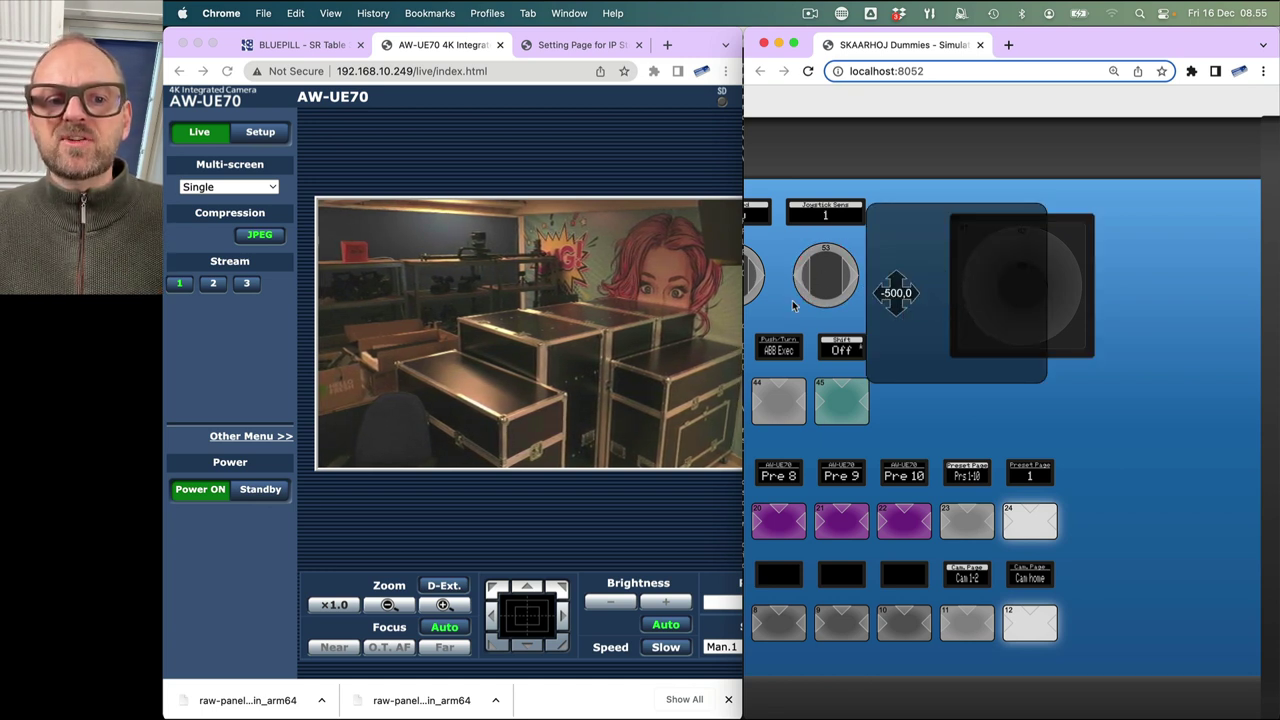
left_click_drag(1016, 290, 1053, 302)
- Raise Joystick Sens to 4 and pan the camera in both directions with the emulated joystick
scroll(845, 275, "up", 1)
scroll(845, 275, "up", 1)
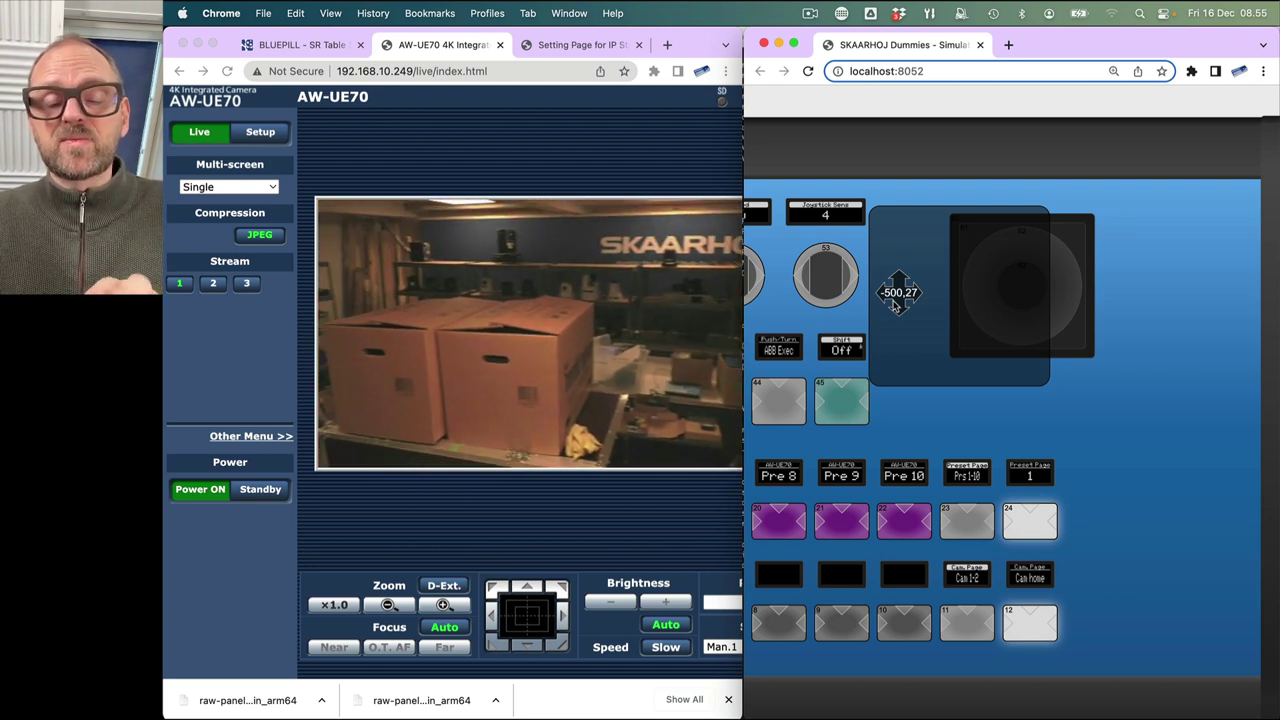
left_click_drag(895, 305, 1028, 308)
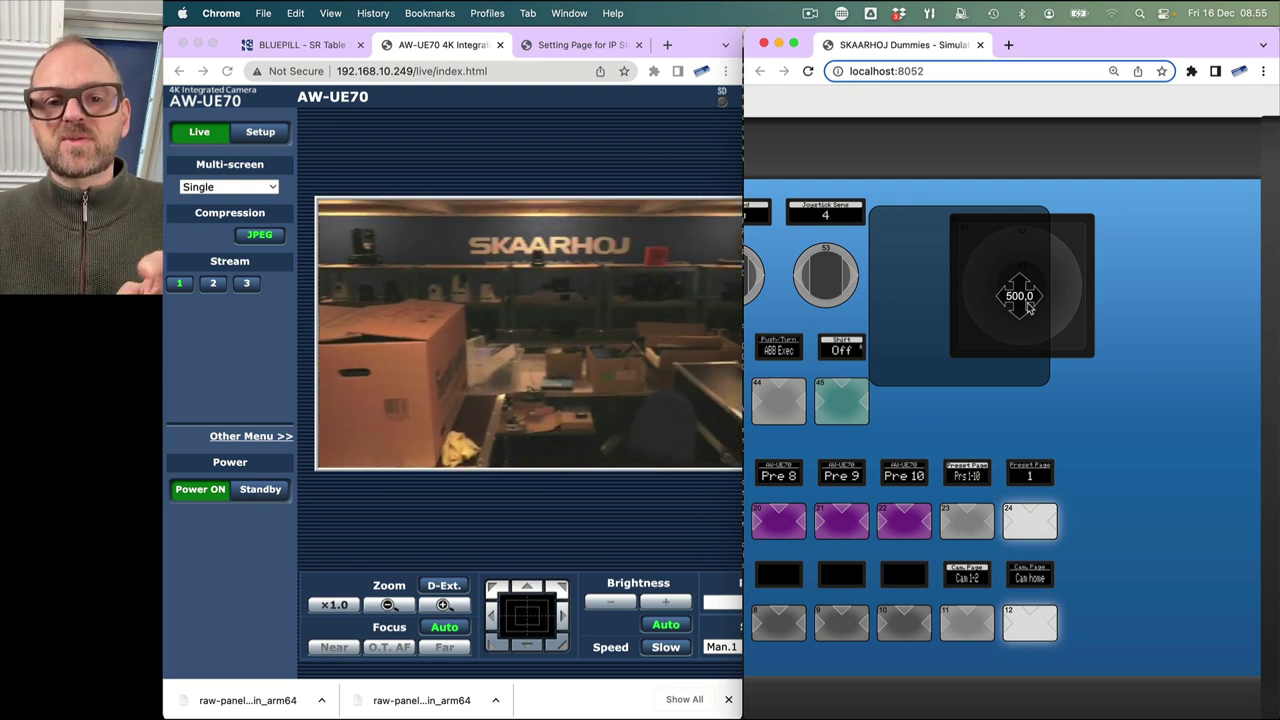
left_click_drag(1028, 308, 914, 306)
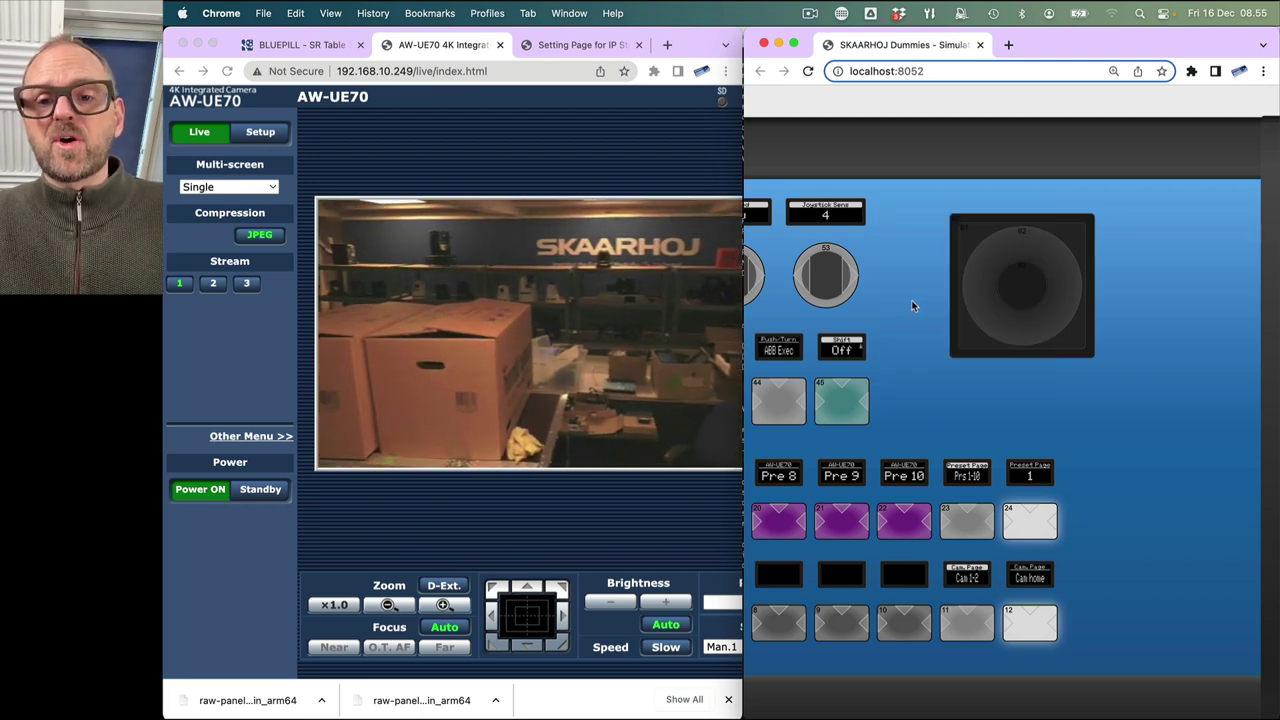
- Test the joystick's zoom on the camera with Joystick Sens at 4, and again after lowering it to 1
left_click_drag(1035, 258, 1116, 251)
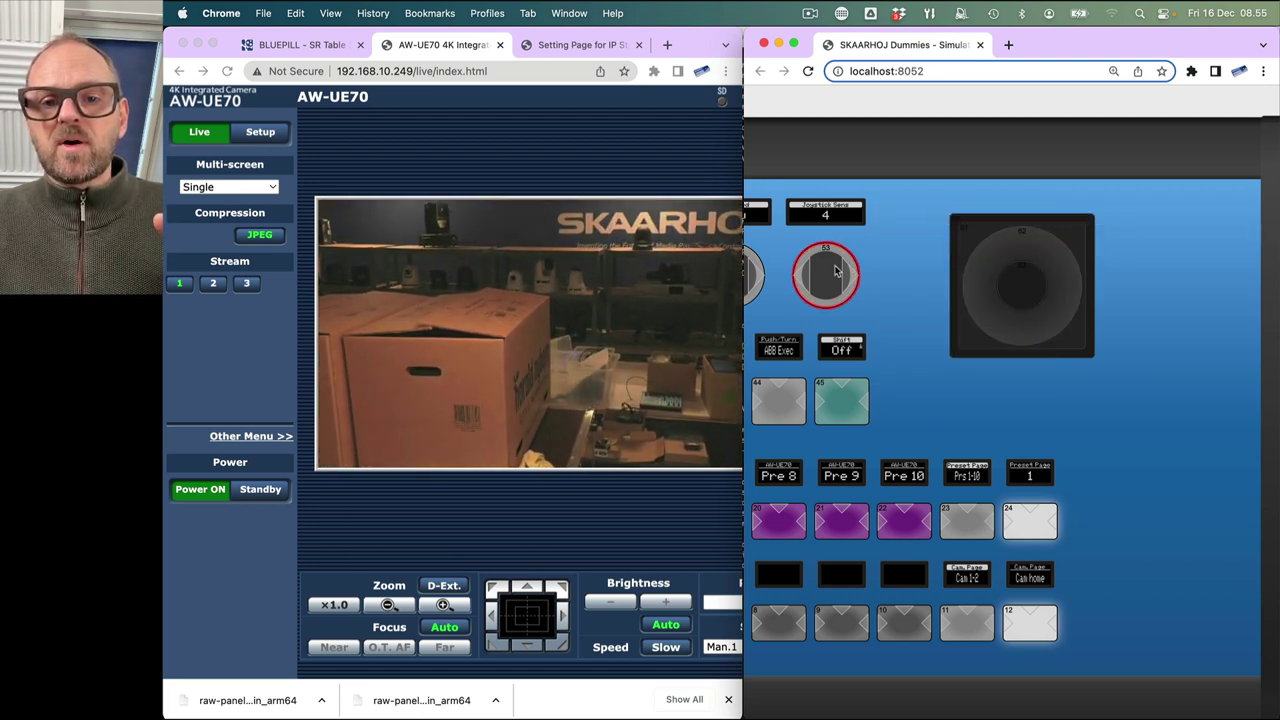
scroll(836, 270, "down", 3)
left_click_drag(1015, 262, 1134, 251)
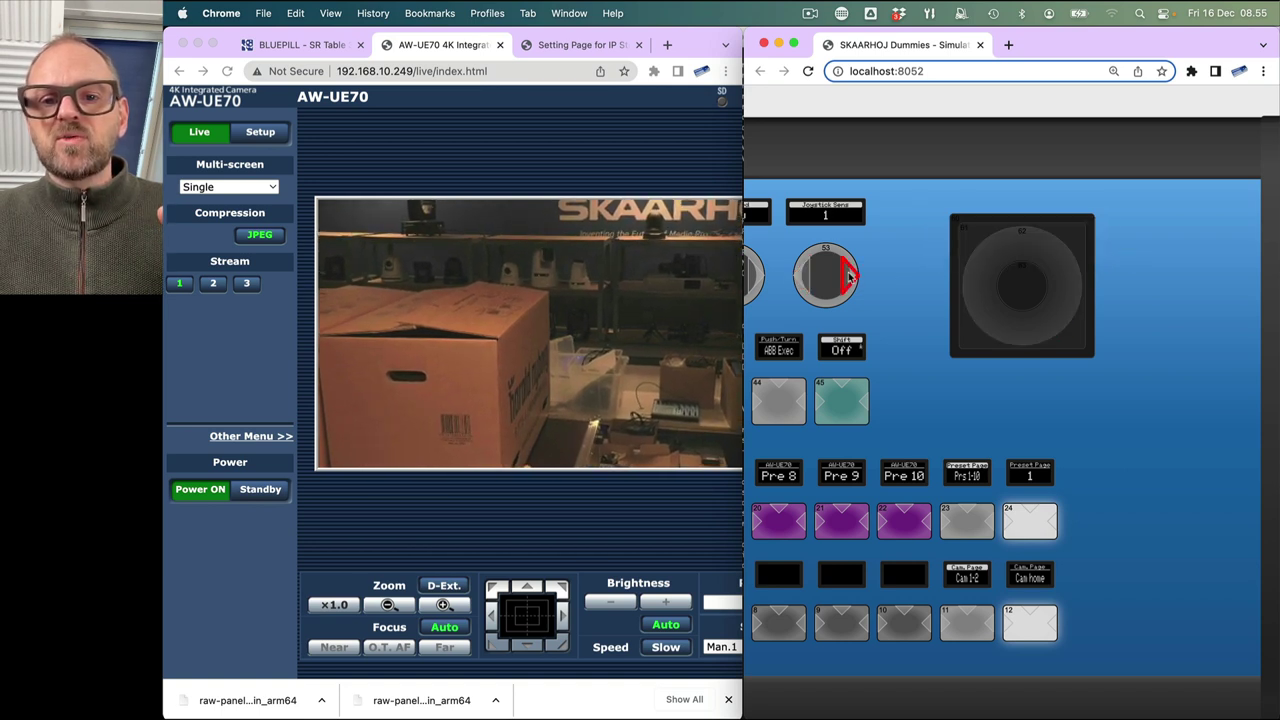
- Raise Joystick Sens to 10 and move the camera with the emulated joystick
scroll(849, 277, "up", 3)
scroll(849, 277, "up", 3)
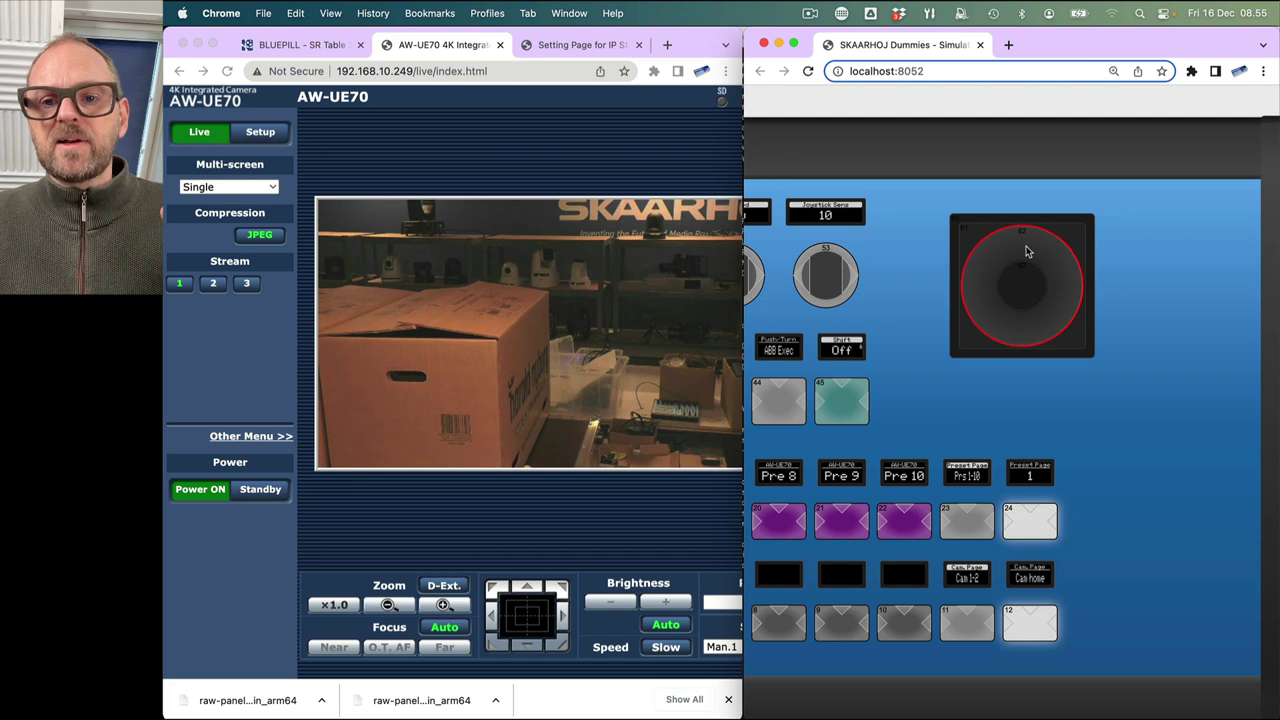
mouse_move(1020, 268)
left_mouse_down()
mouse_move(1149, 252)
mouse_move(923, 258)
mouse_move(1013, 253)
left_mouse_up()
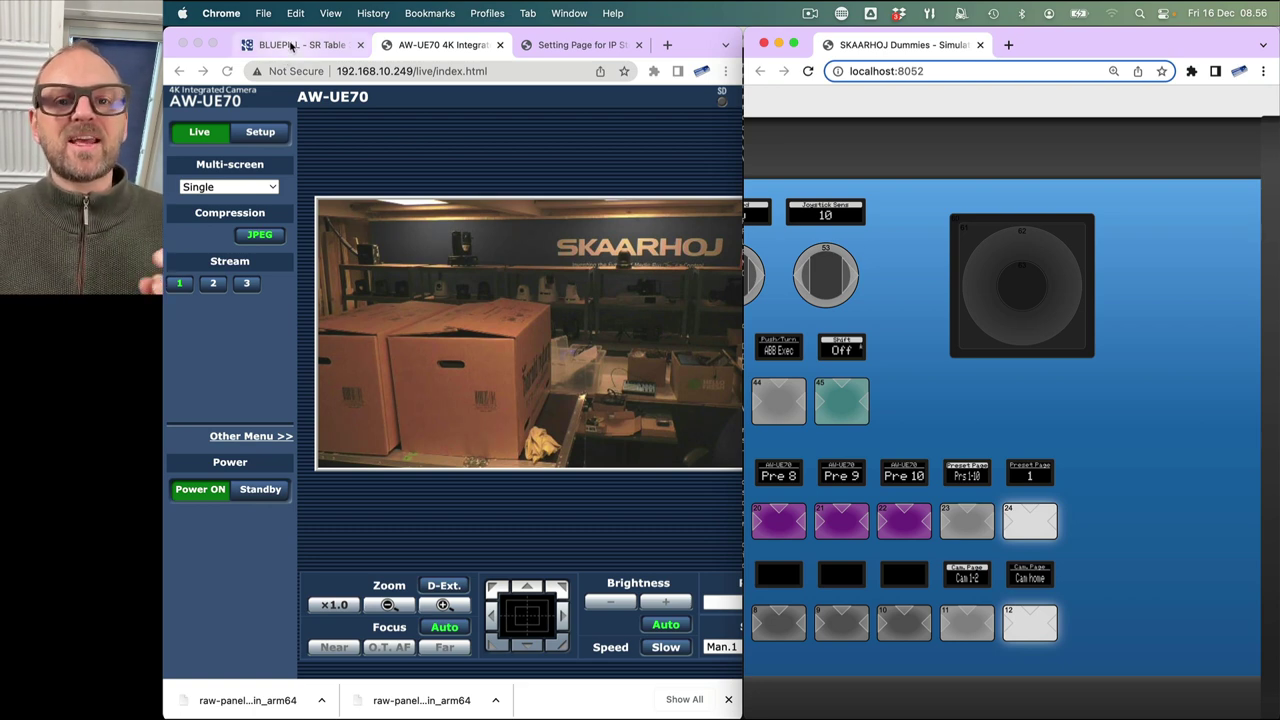
- Return to the BLUEPILL configuration page at full window width and set its interface size to Mini
left_click(325, 46)
left_click_drag(737, 714, 1278, 718)
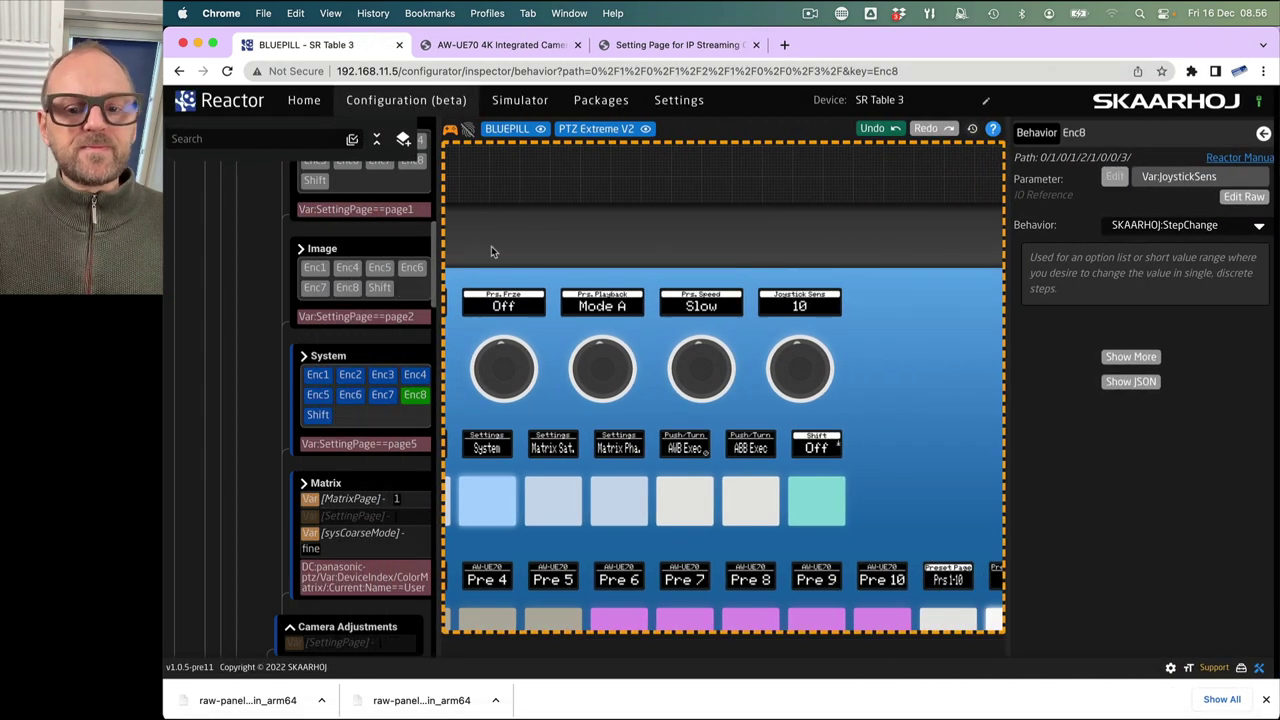
left_click(1188, 667)
left_click(1124, 634)
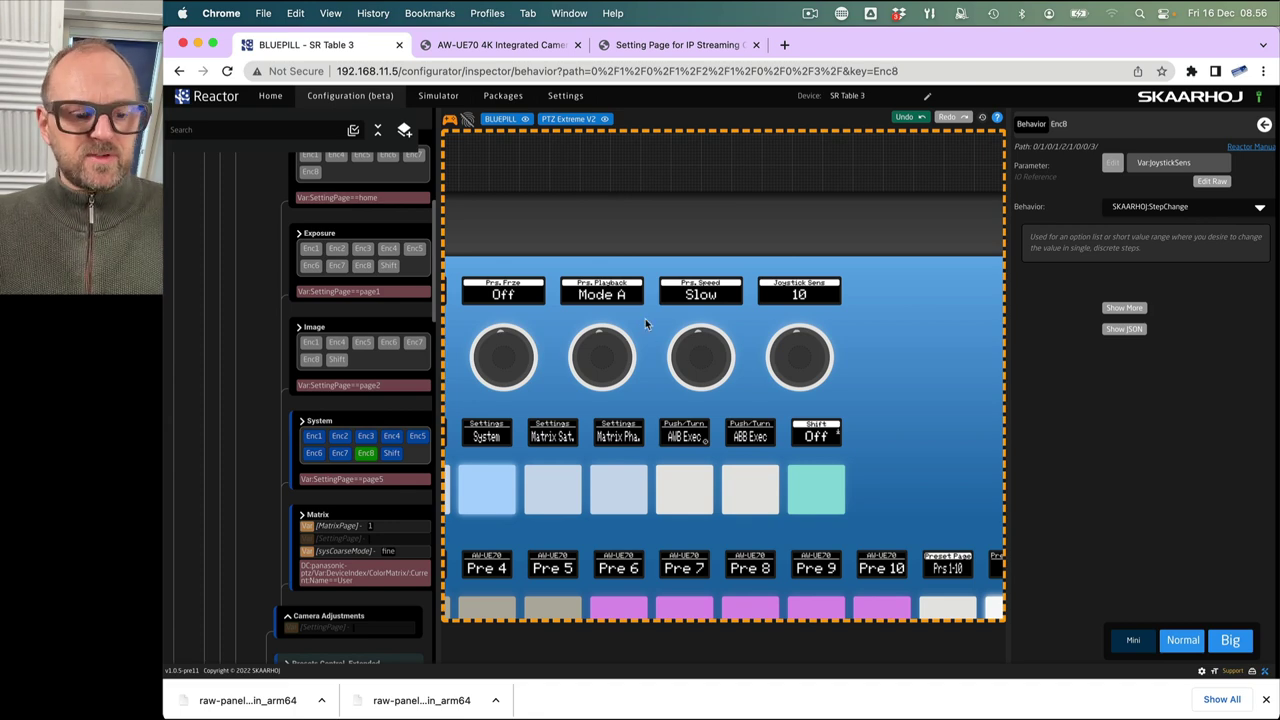
- Search the configuration tree for "joysticksen" and inspect the JoystickSens variable in the Panasonic PTZ - Generic - Pro Class layer
scroll(649, 327, "down", 3)
scroll(320, 415, "down", 5)
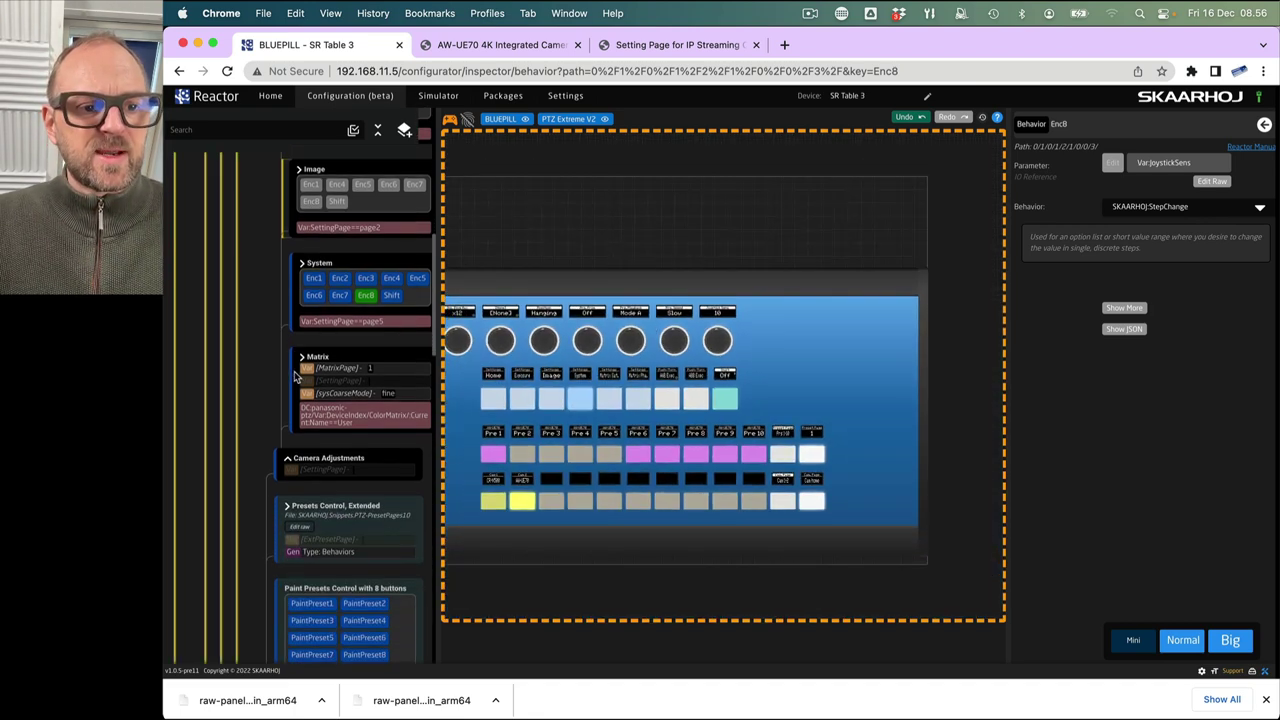
left_click(245, 129)
type("joysticksen")
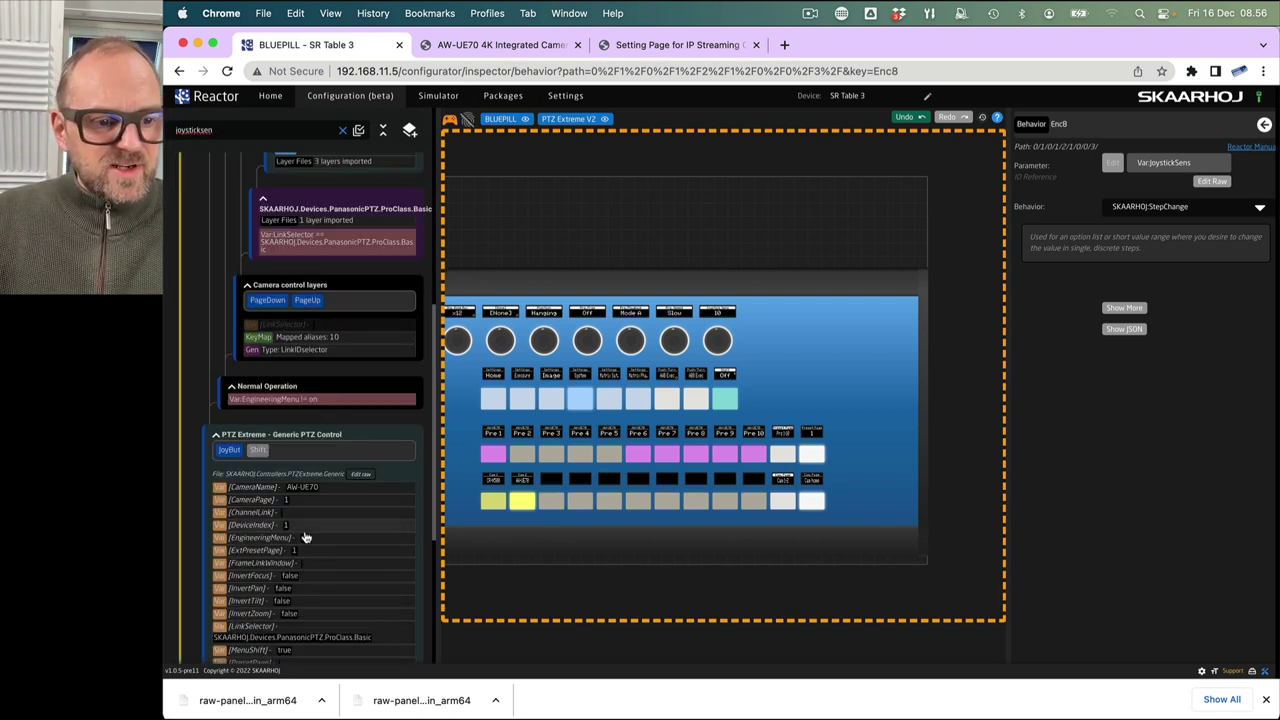
scroll(322, 555, "down", 2)
scroll(322, 555, "down", 2)
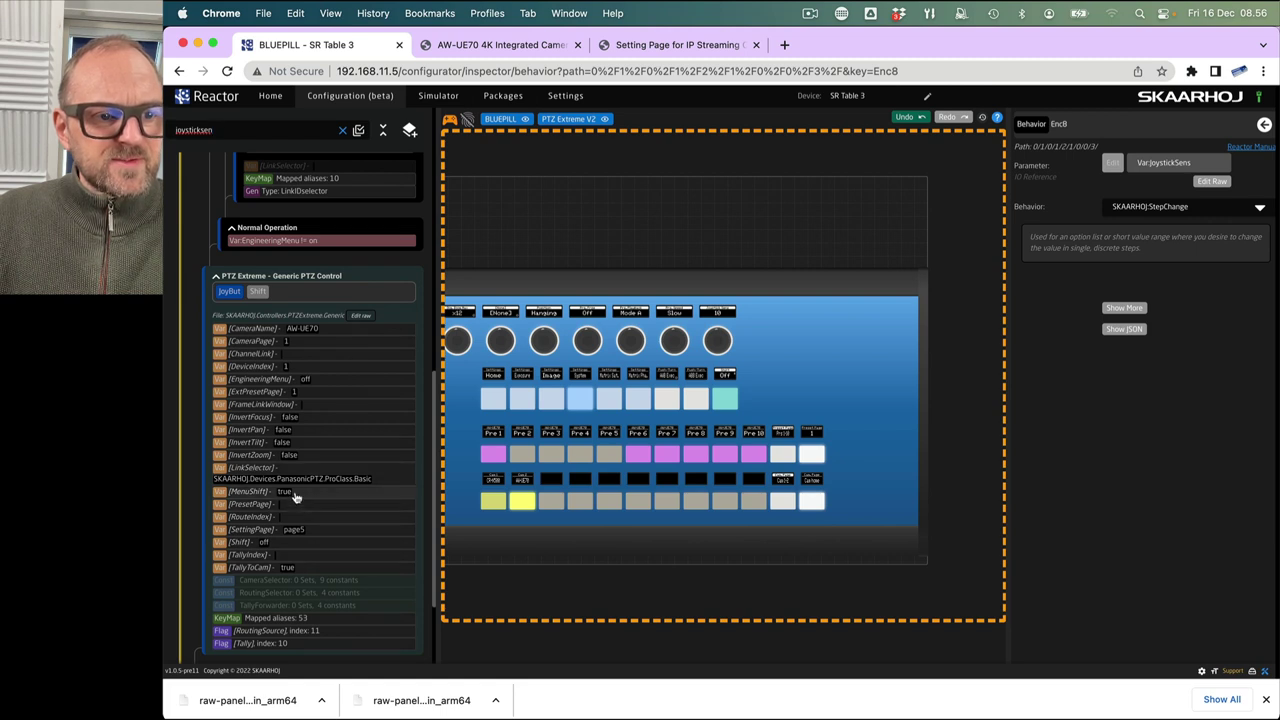
scroll(290, 488, "down", 3)
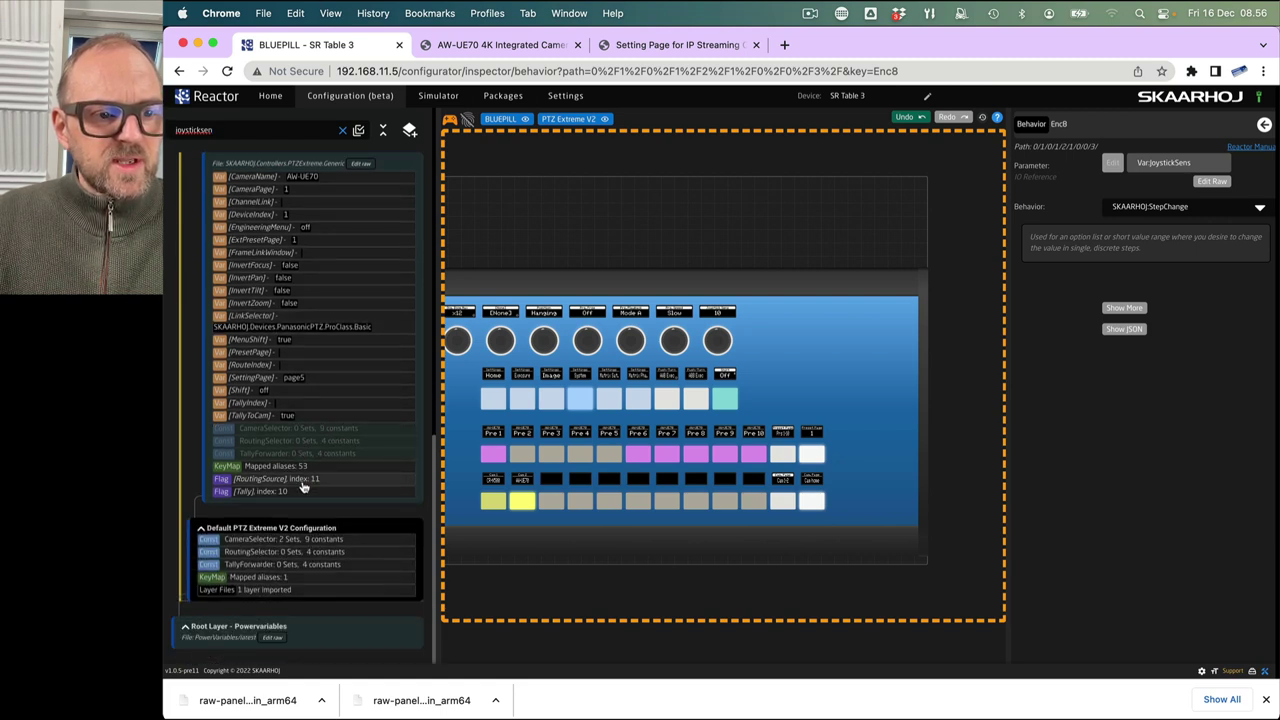
scroll(260, 343, "up", 10)
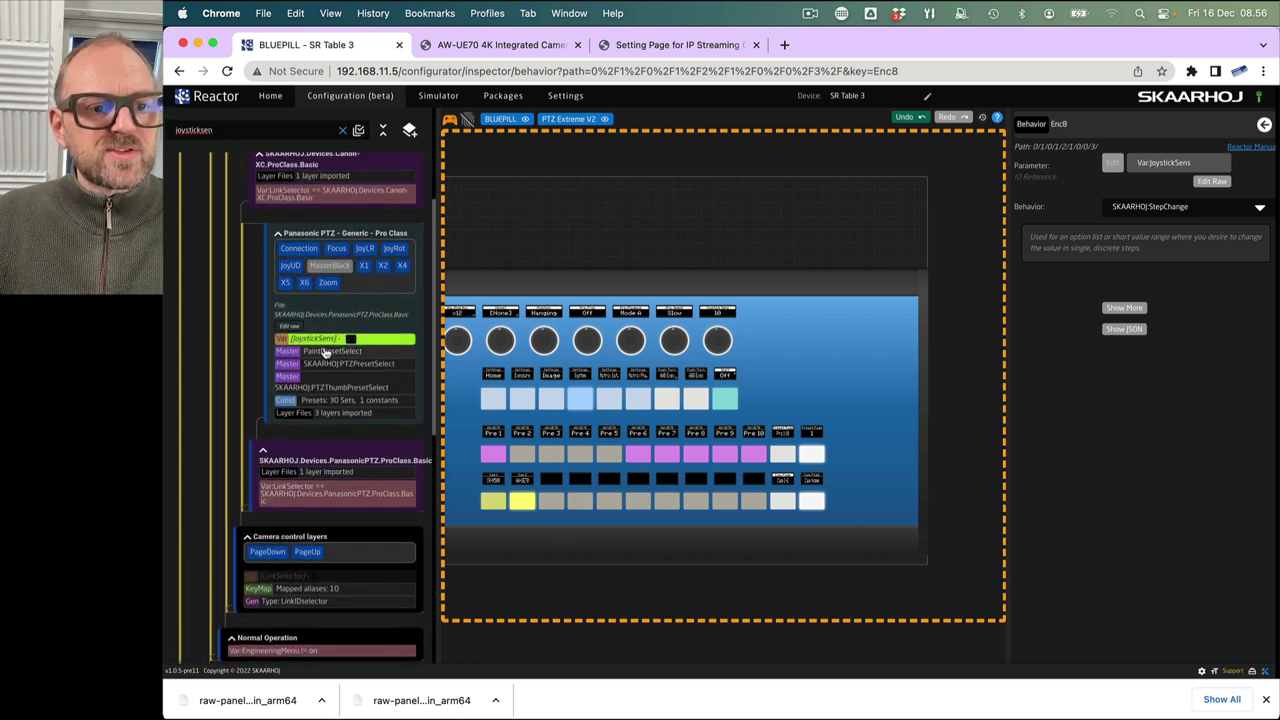
scroll(300, 340, "up", 4)
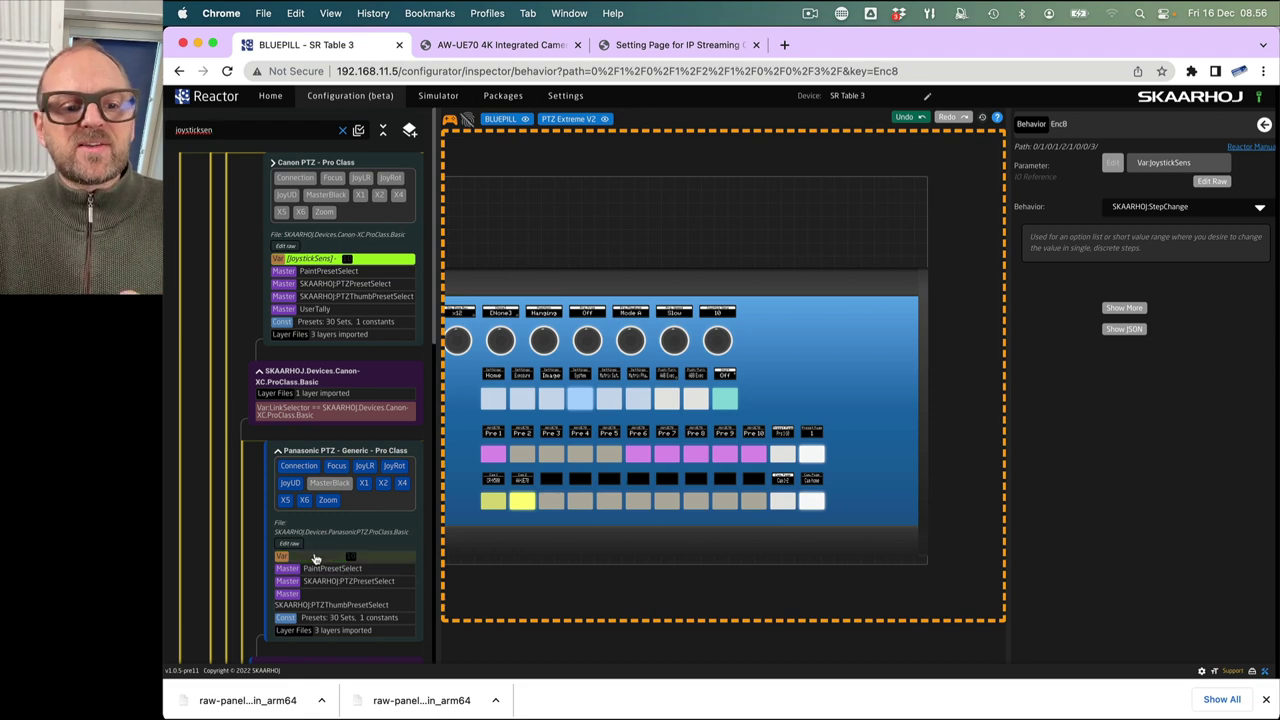
left_click(316, 556)
mouse_move(1180, 360)
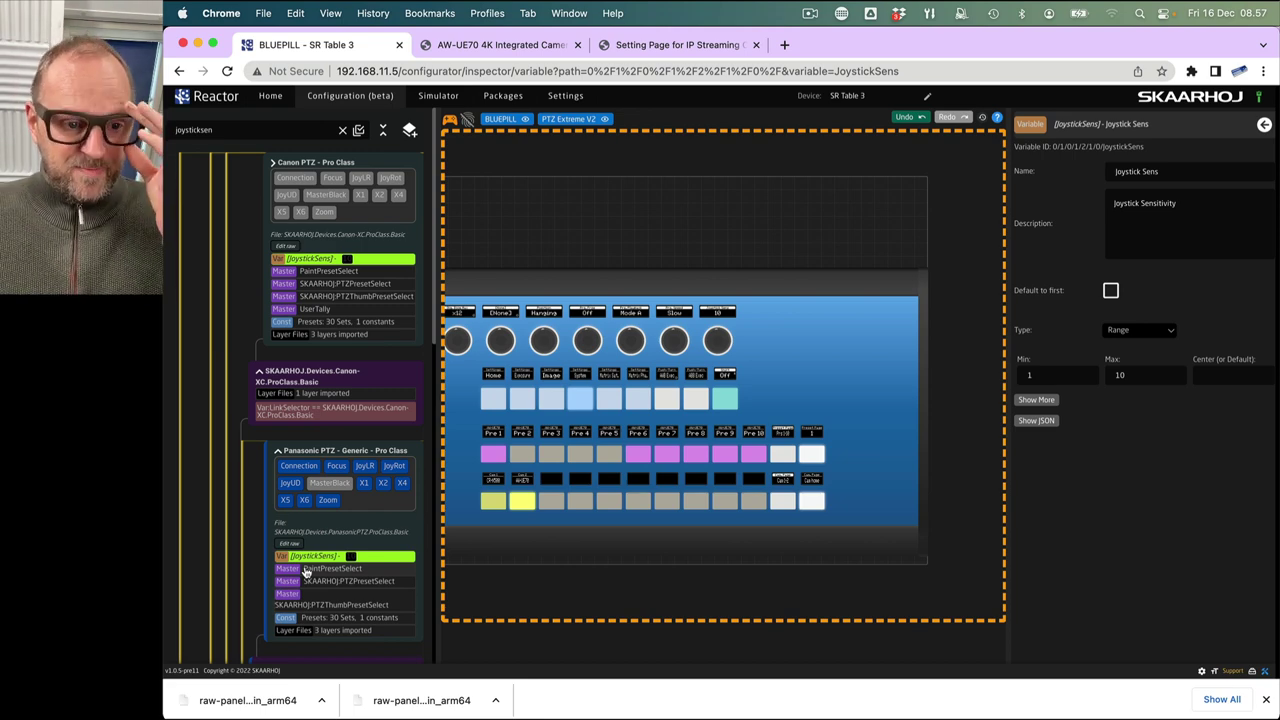
- Create a variable named ZoomSens in the Panasonic PTZ - Generic - Pro Class layer
left_click(360, 525)
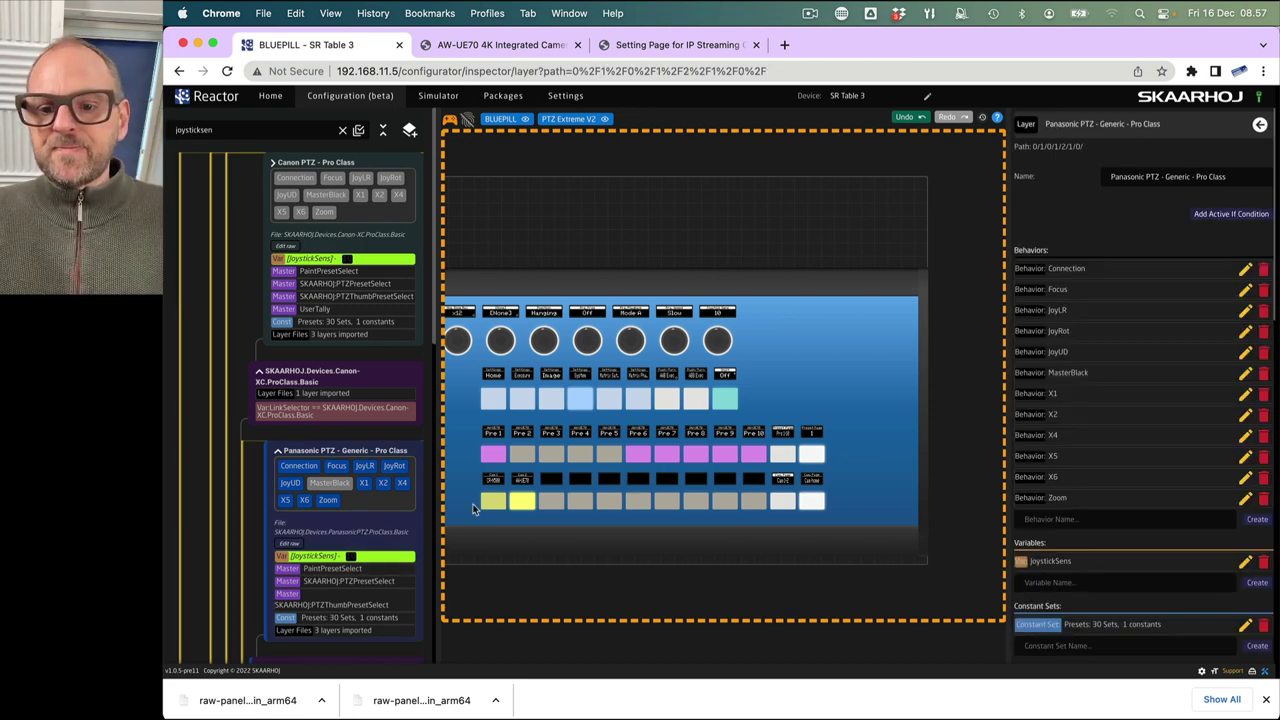
left_click(1065, 585)
type("ZoomS")
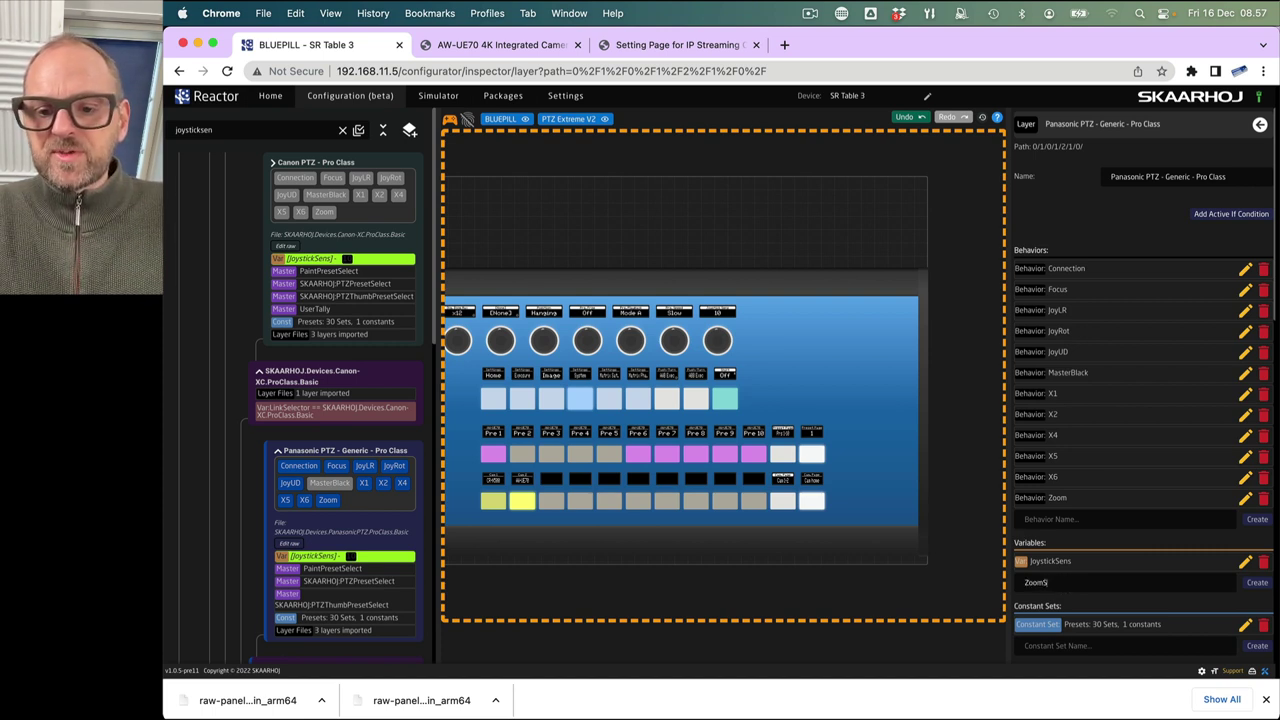
type("ens")
left_click(1257, 583)
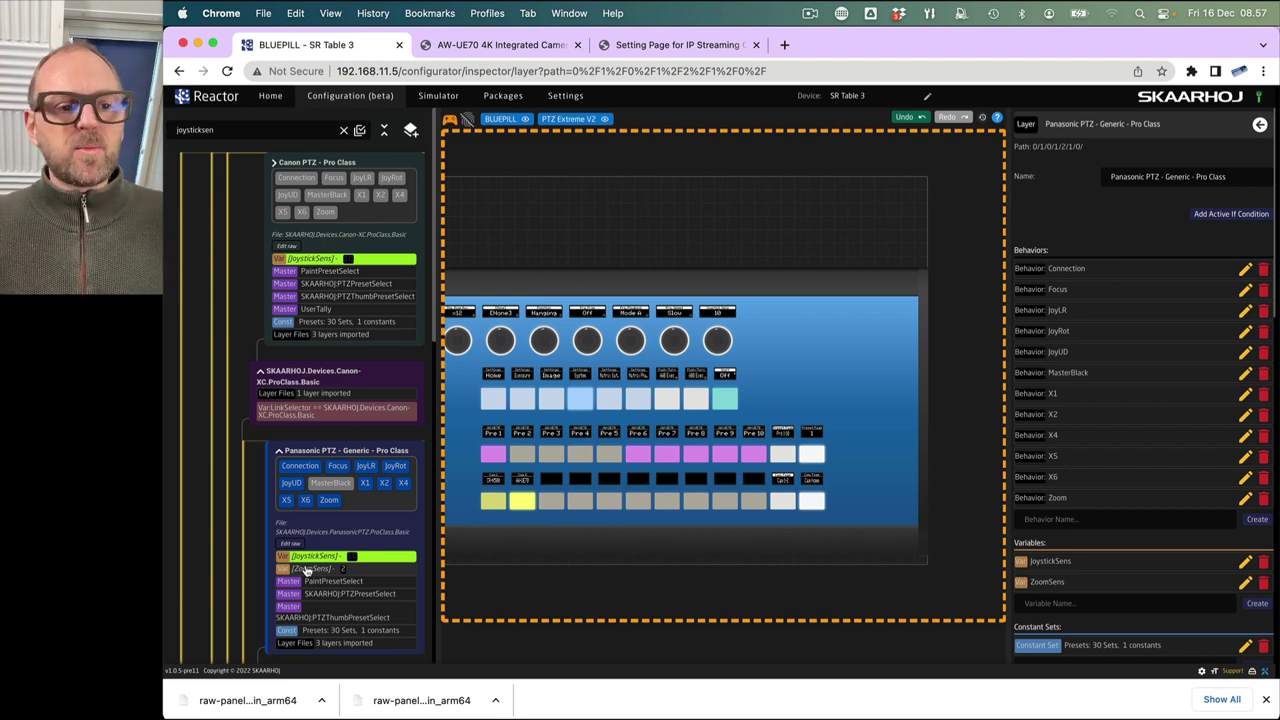
left_click(309, 560)
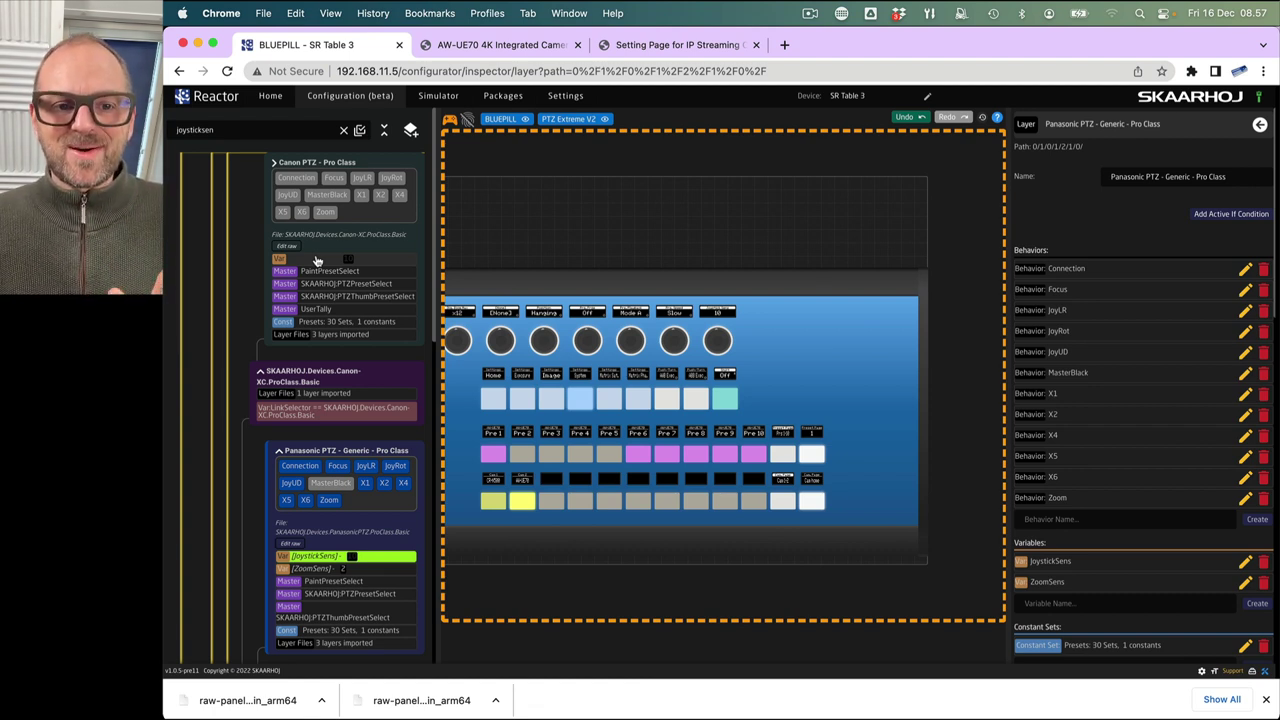
- Set the ZoomSens variable's range maximum to 10 and center to 5, and add a default value of 6
left_click(1048, 583)
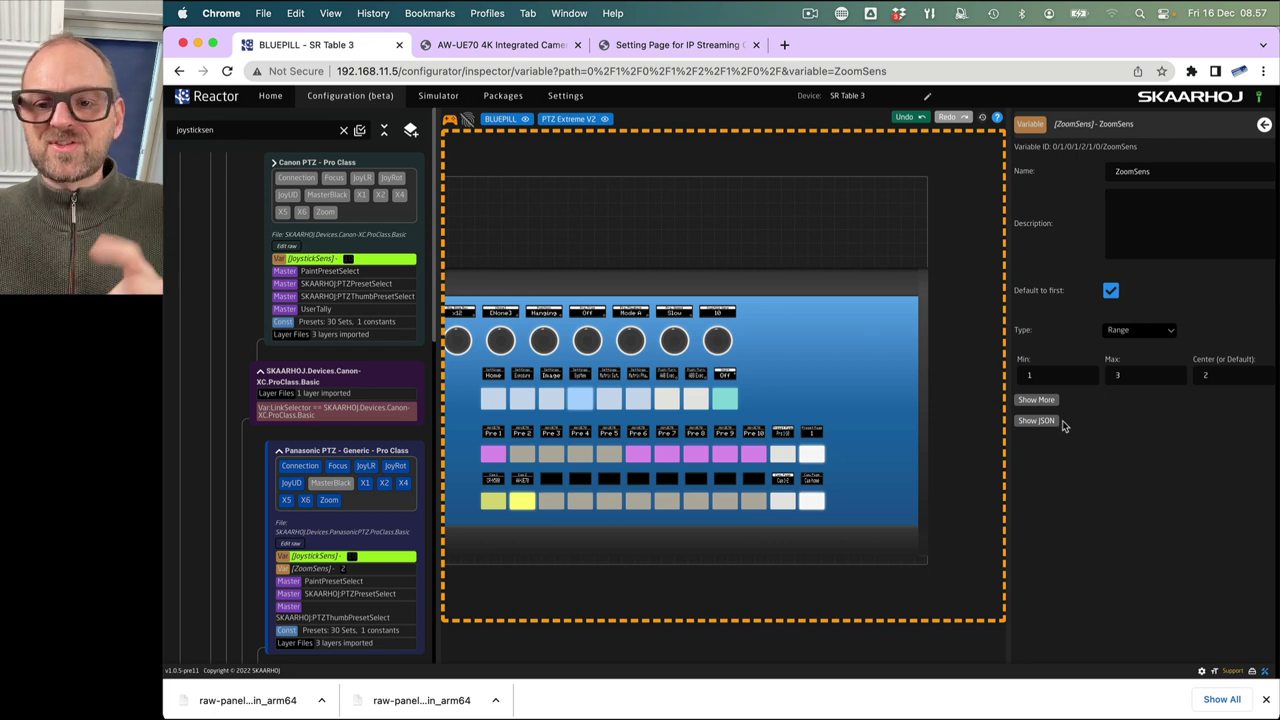
left_click(1140, 374)
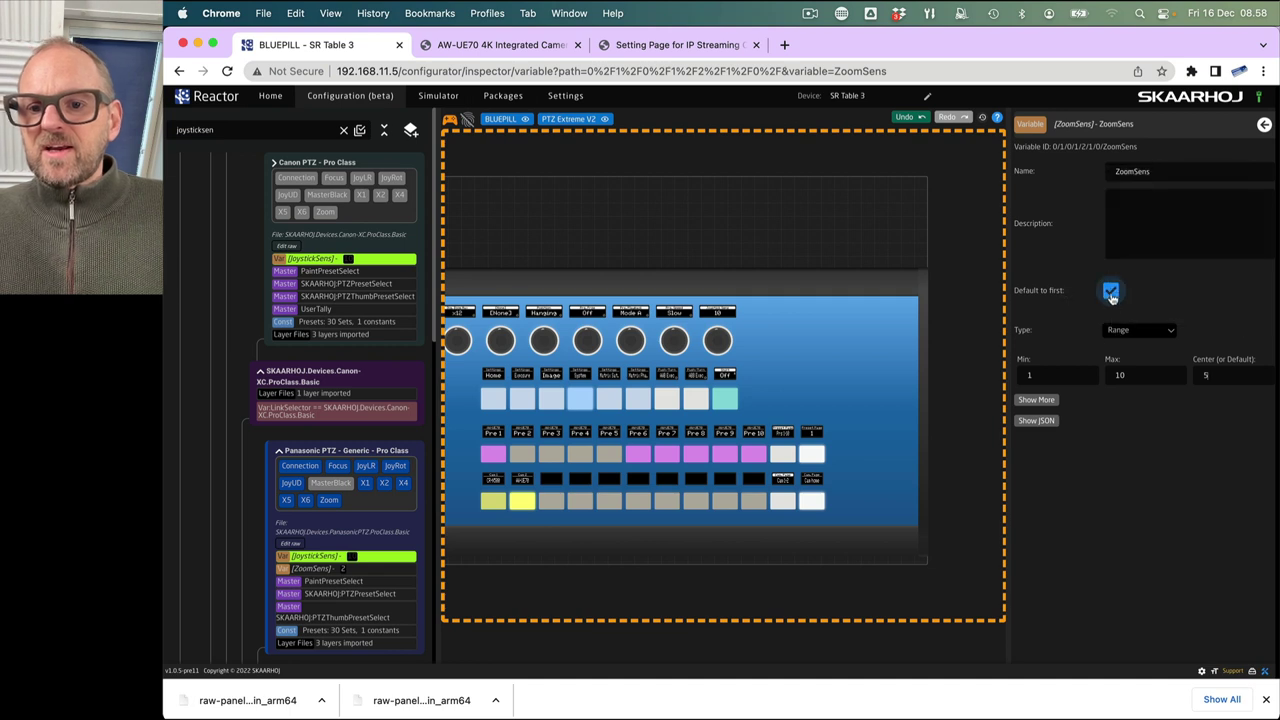
left_click(1037, 400)
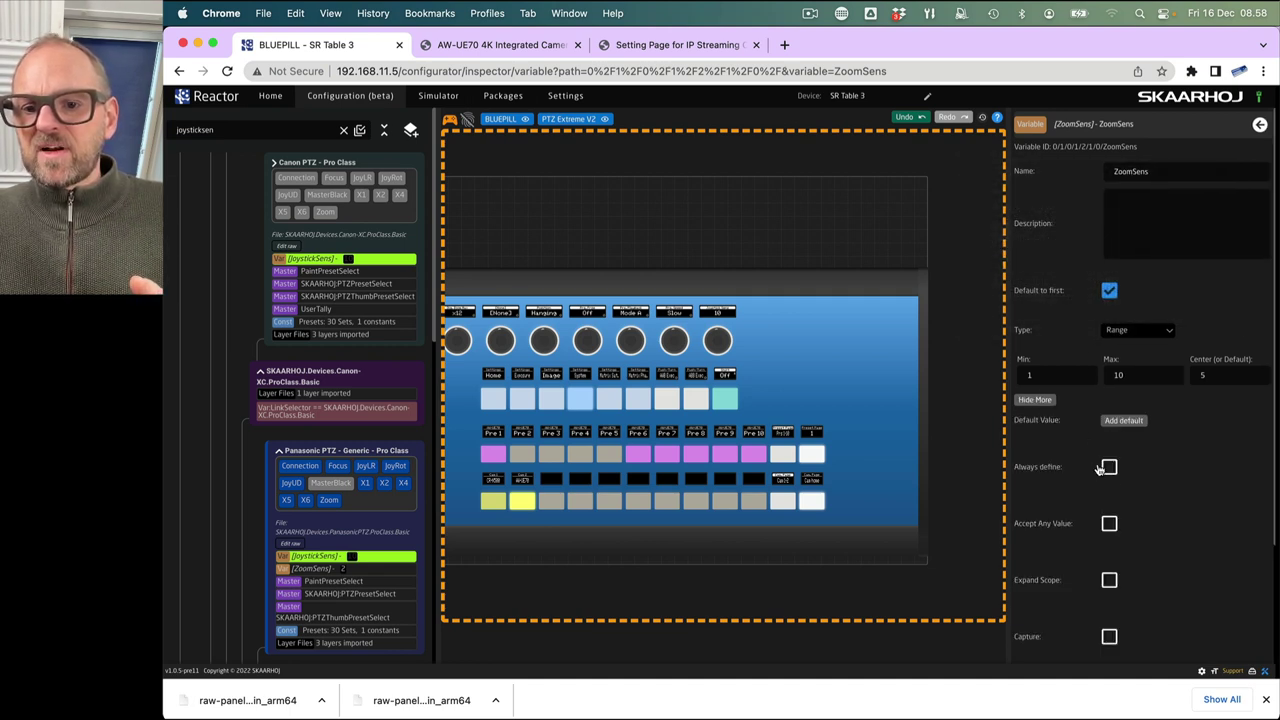
left_click(1123, 421)
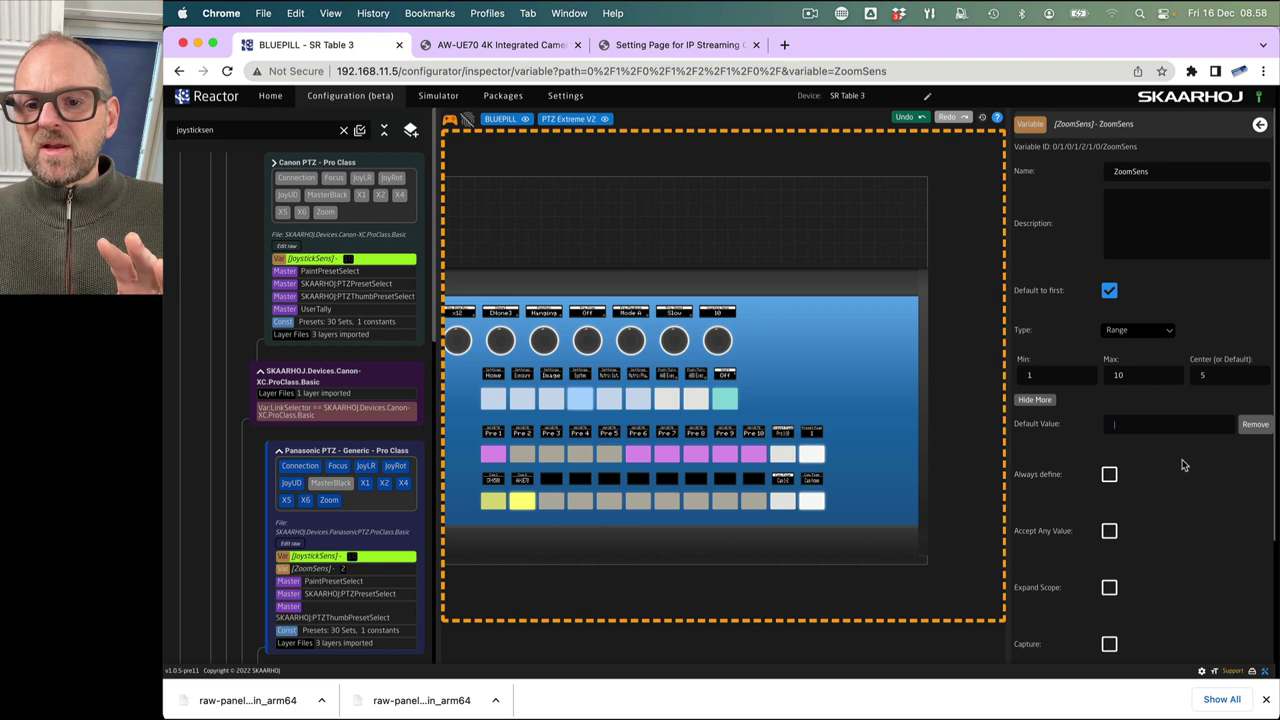
mouse_move(1051, 375)
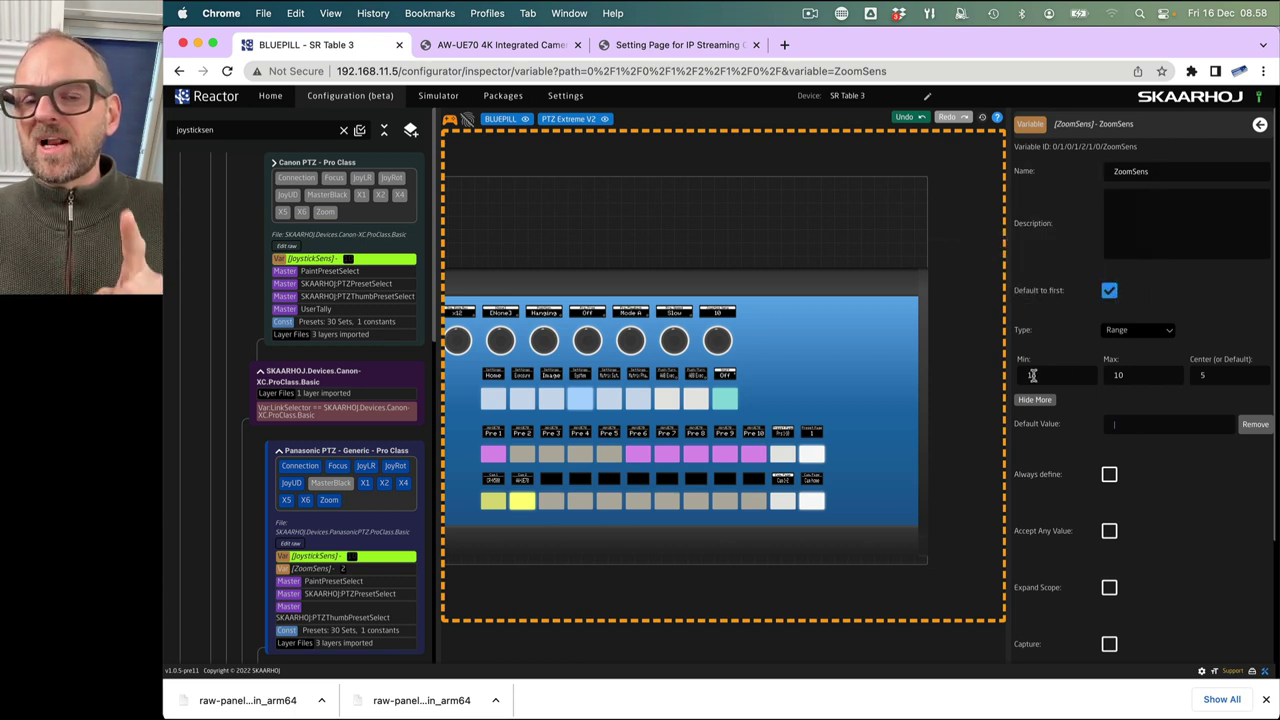
scroll(1155, 508, "down", 3)
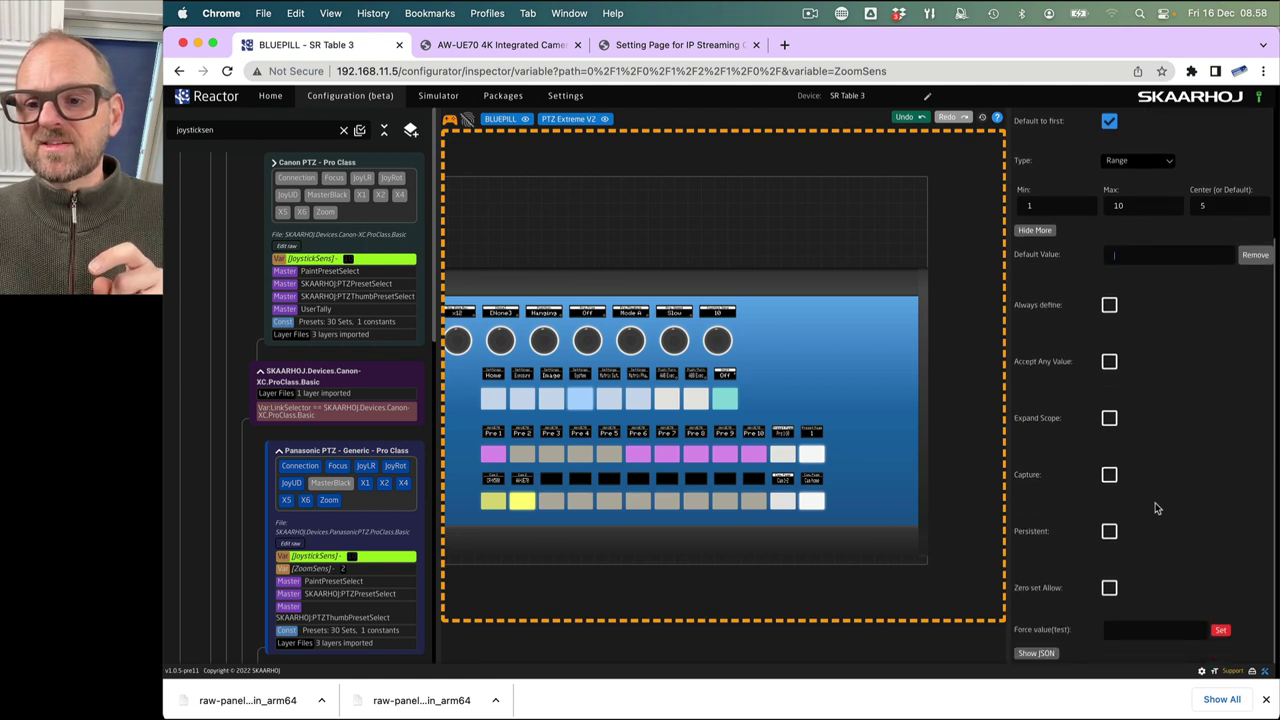
scroll(1155, 508, "up", 3)
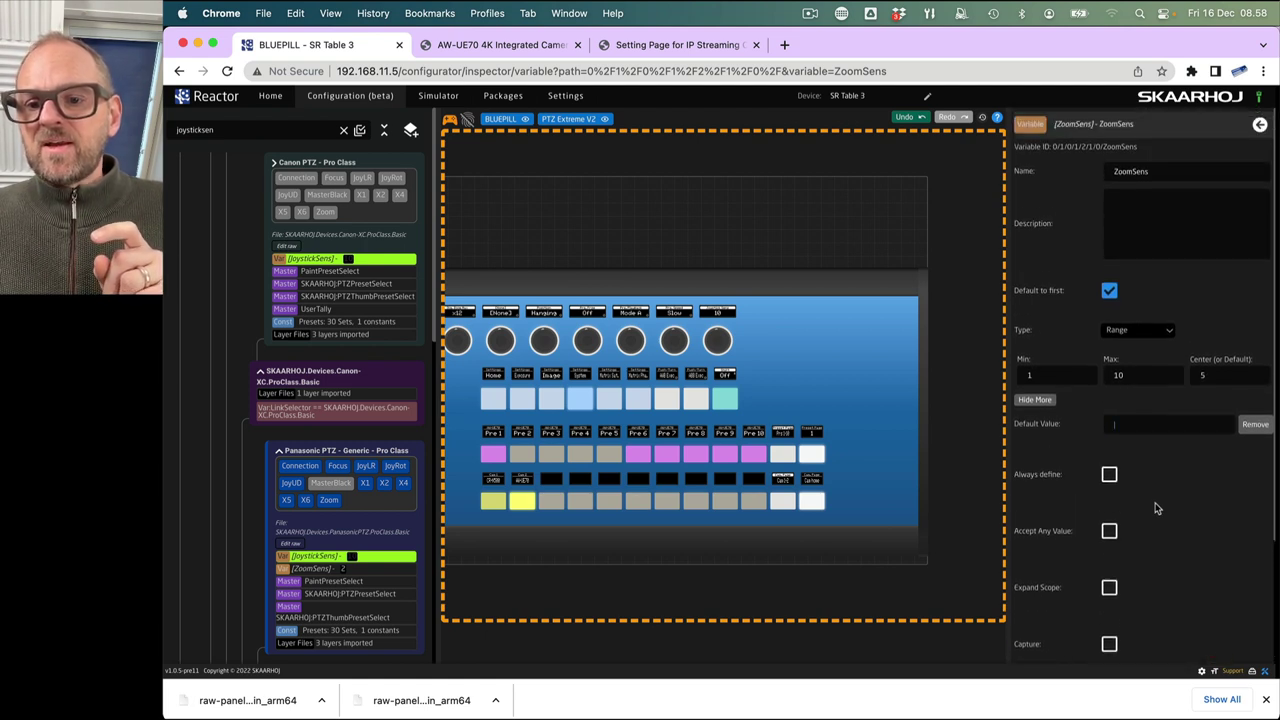
type("10")
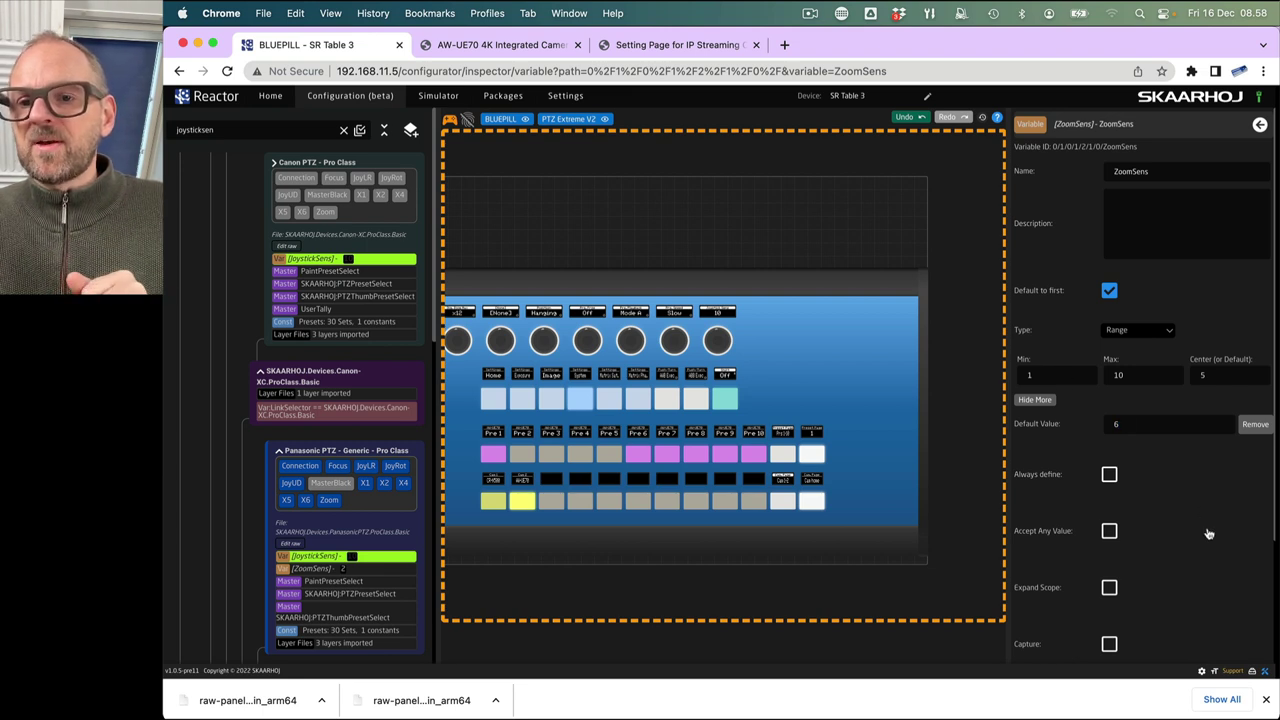
scroll(1208, 535, "down", 4)
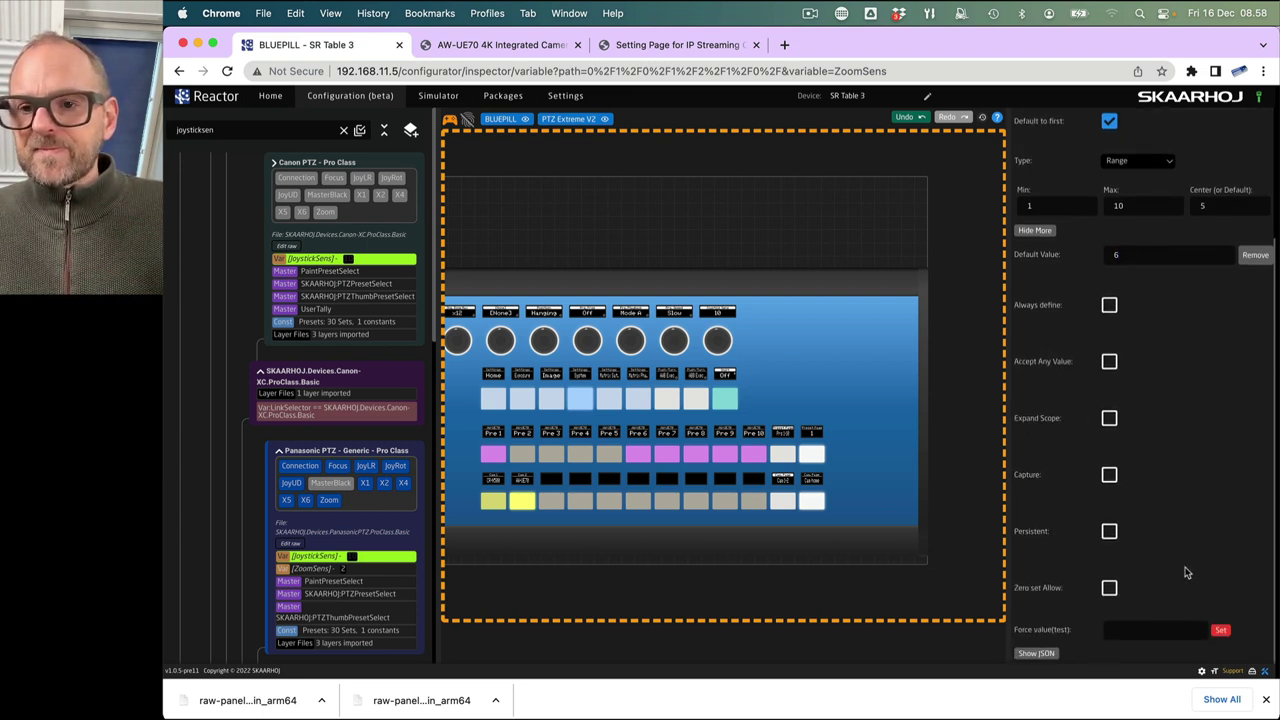
scroll(1189, 570, "up", 4)
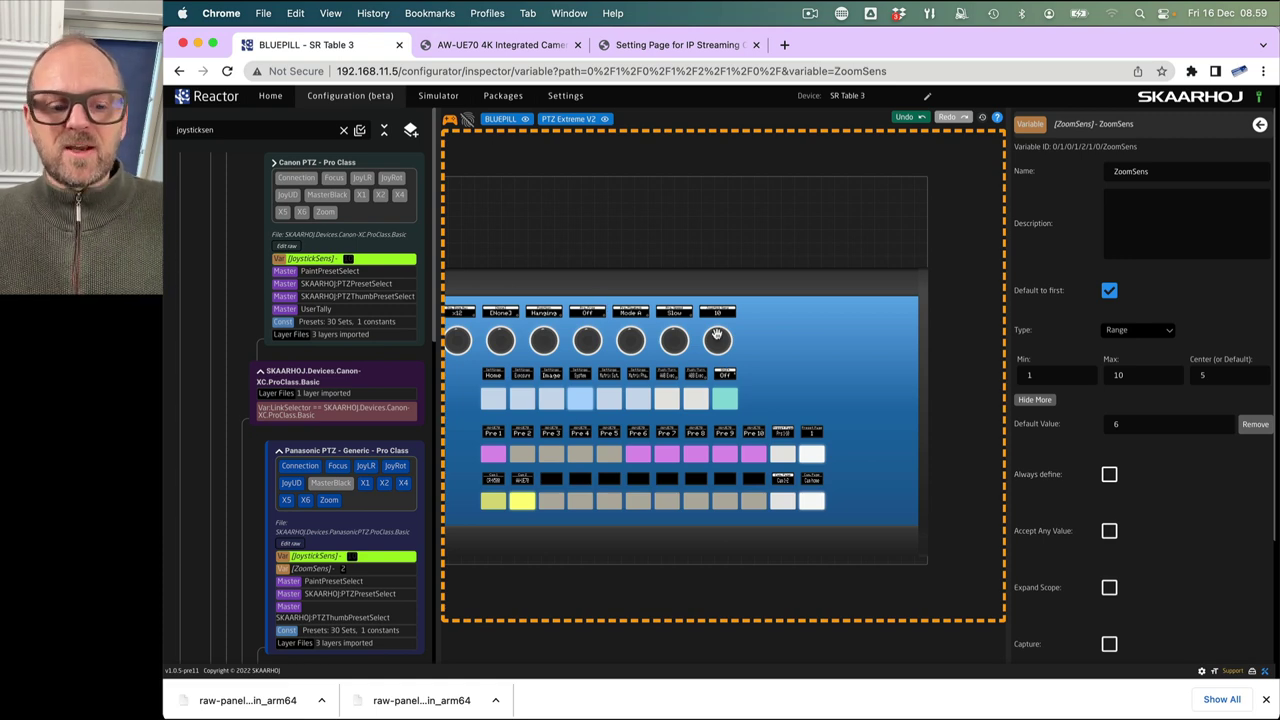
- Toggle Shift on and off on the panel preview to compare the encoder functions on the System page
scroll(717, 340, "up", 5)
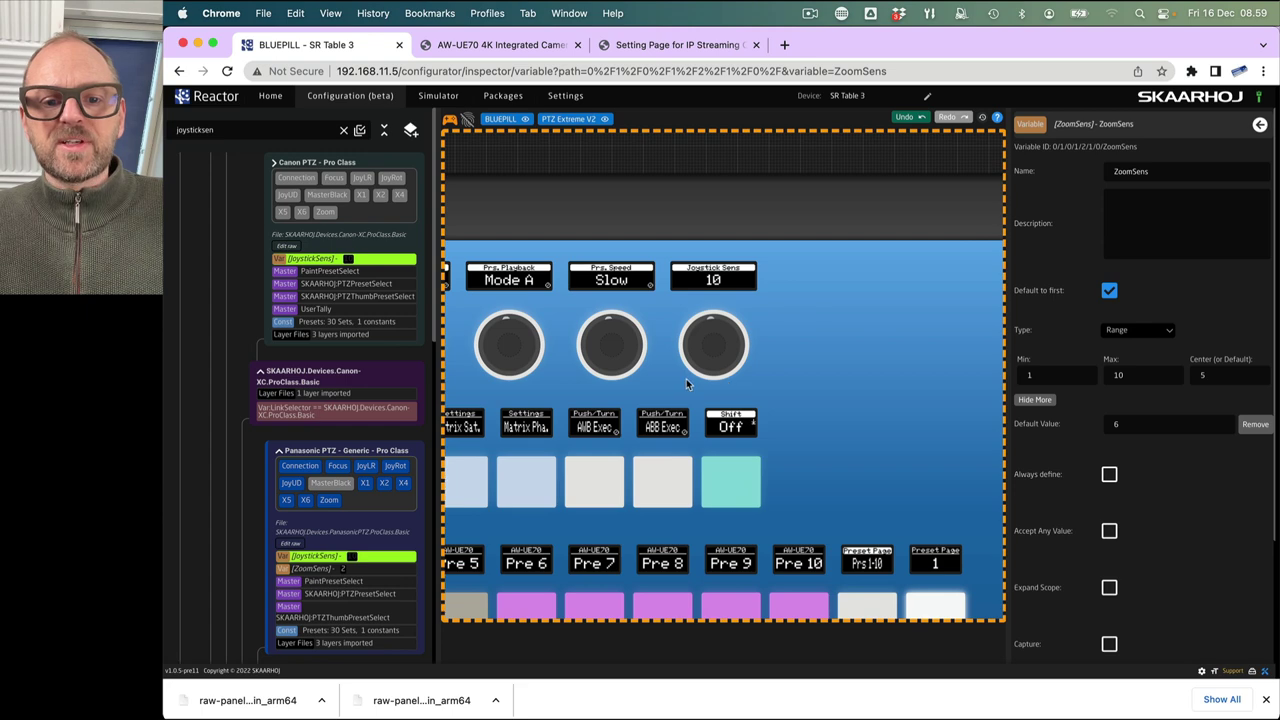
scroll(679, 380, "down", 5)
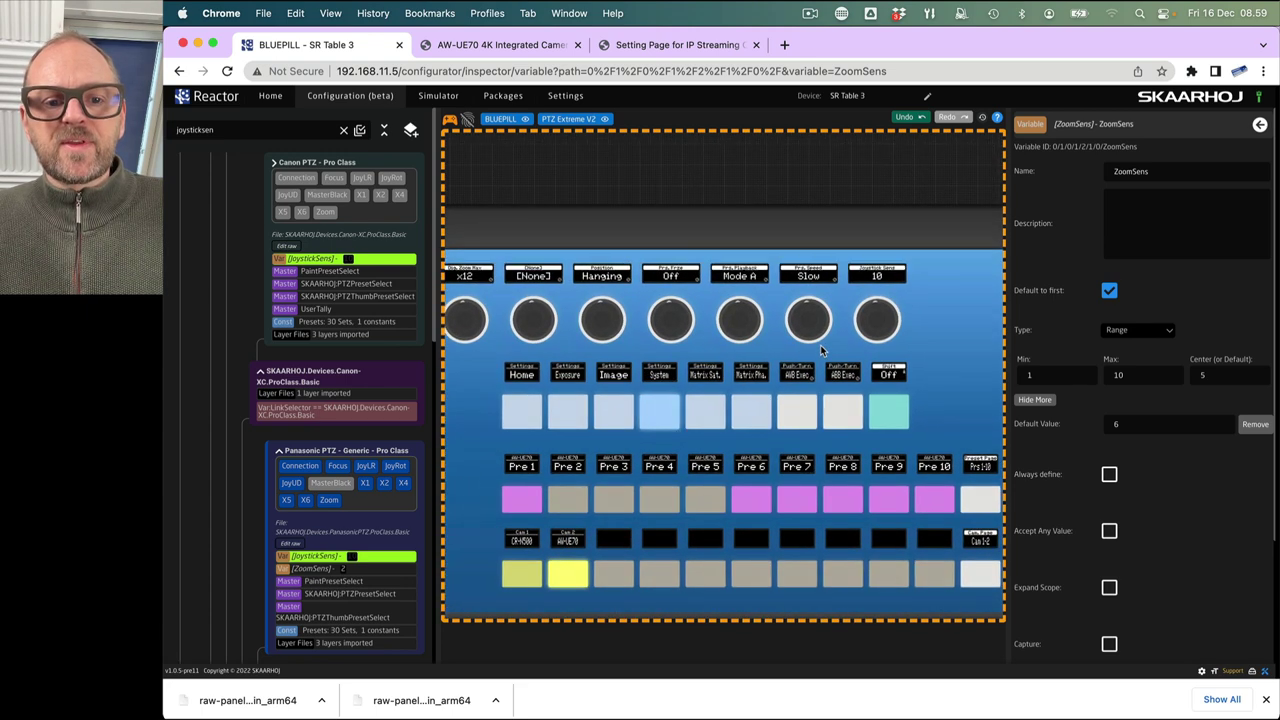
left_click(901, 433)
left_click(901, 433)
left_click(901, 433)
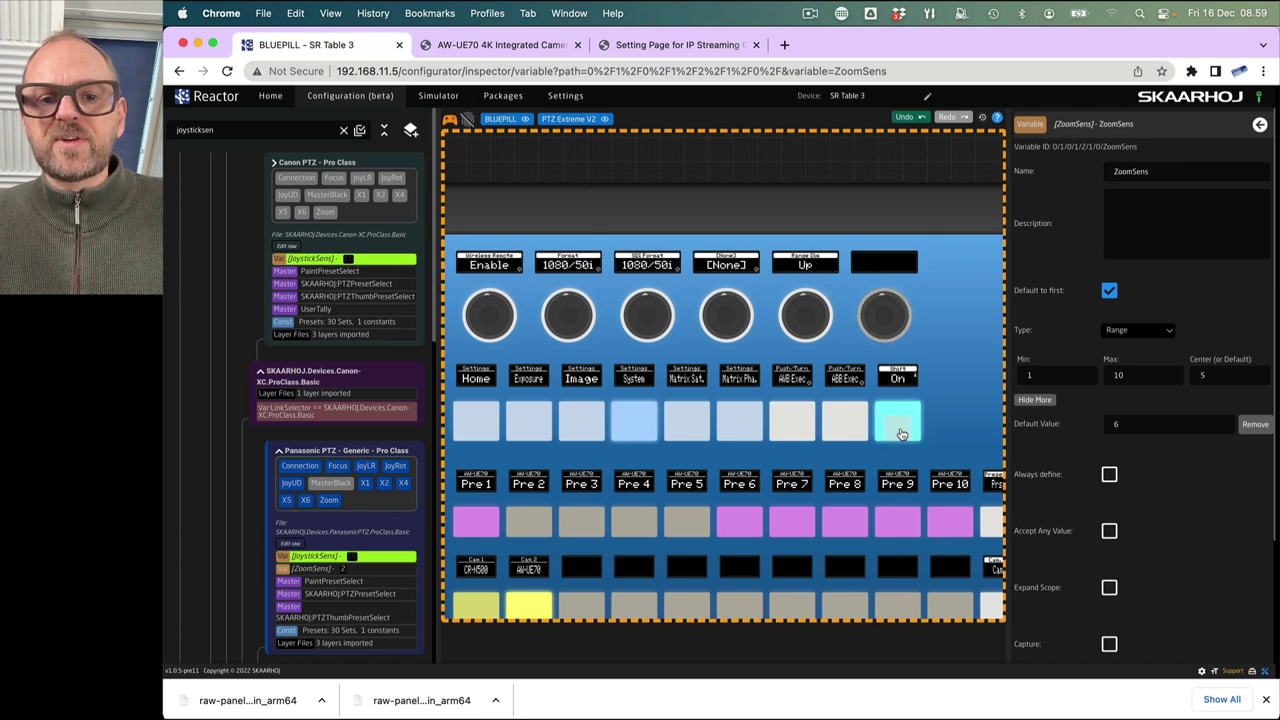
left_click(901, 433)
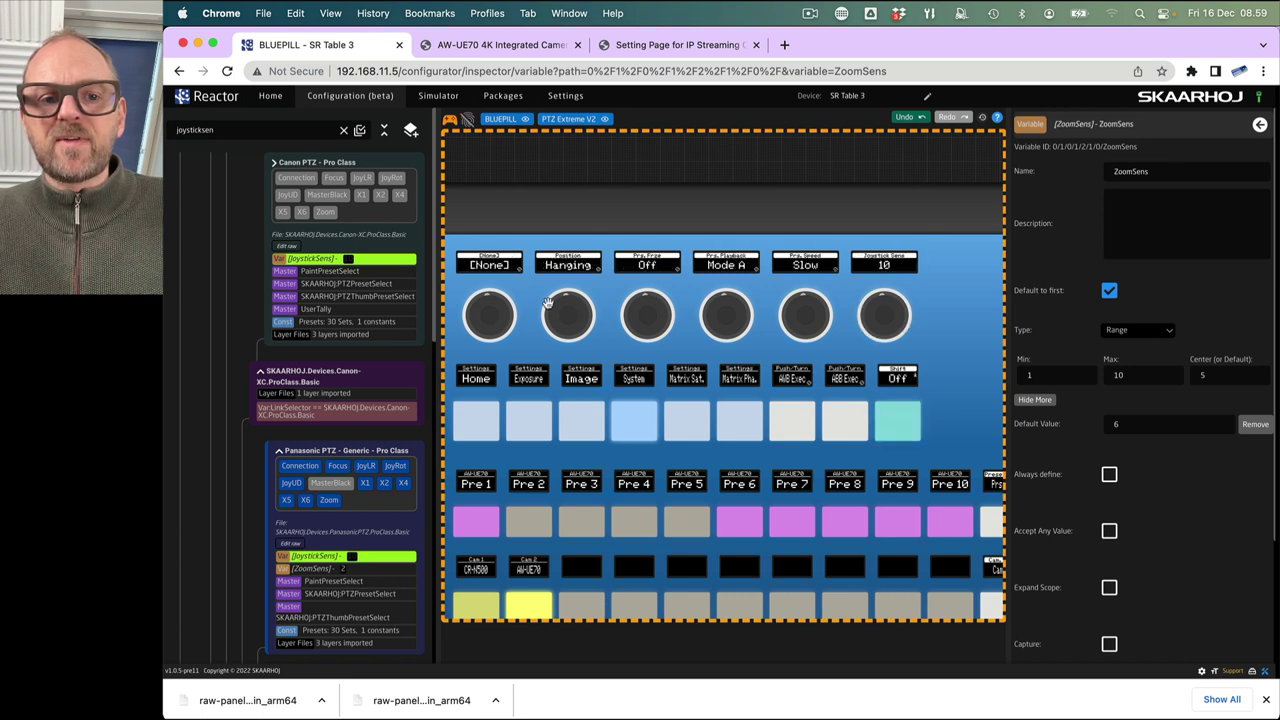
left_click(903, 436)
left_click(903, 436)
left_click(903, 436)
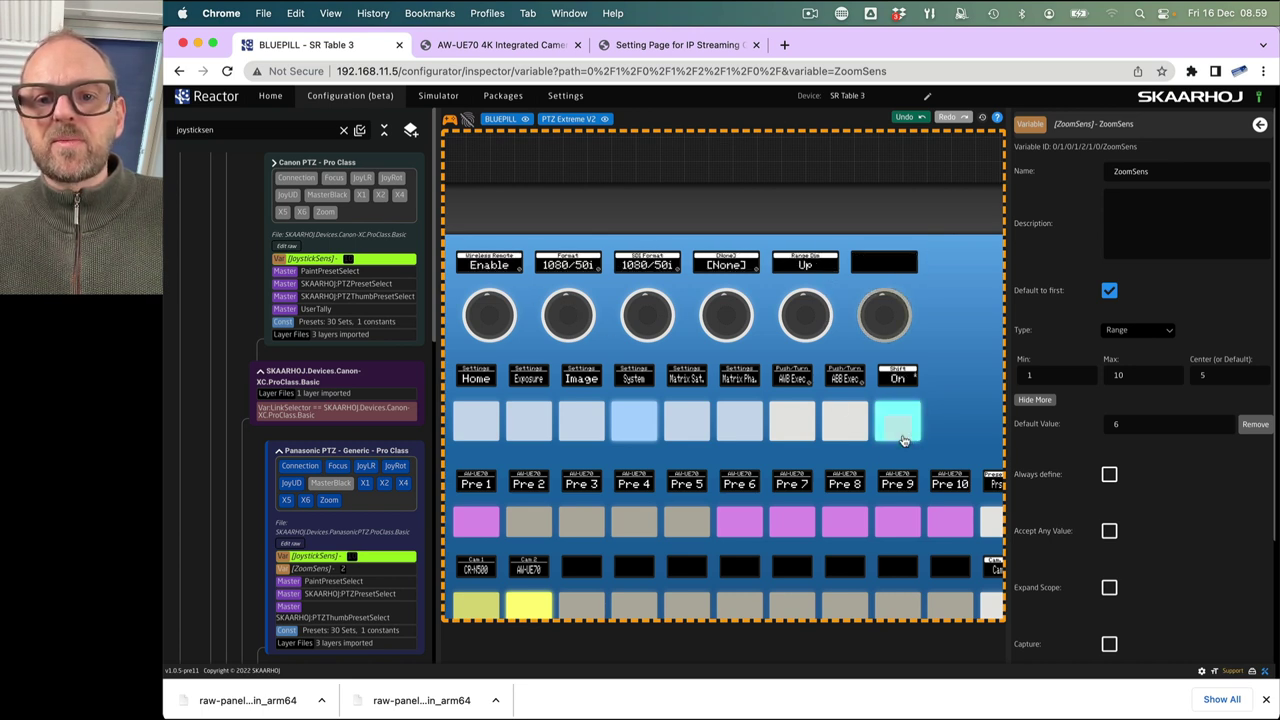
left_click(903, 436)
left_click(898, 432)
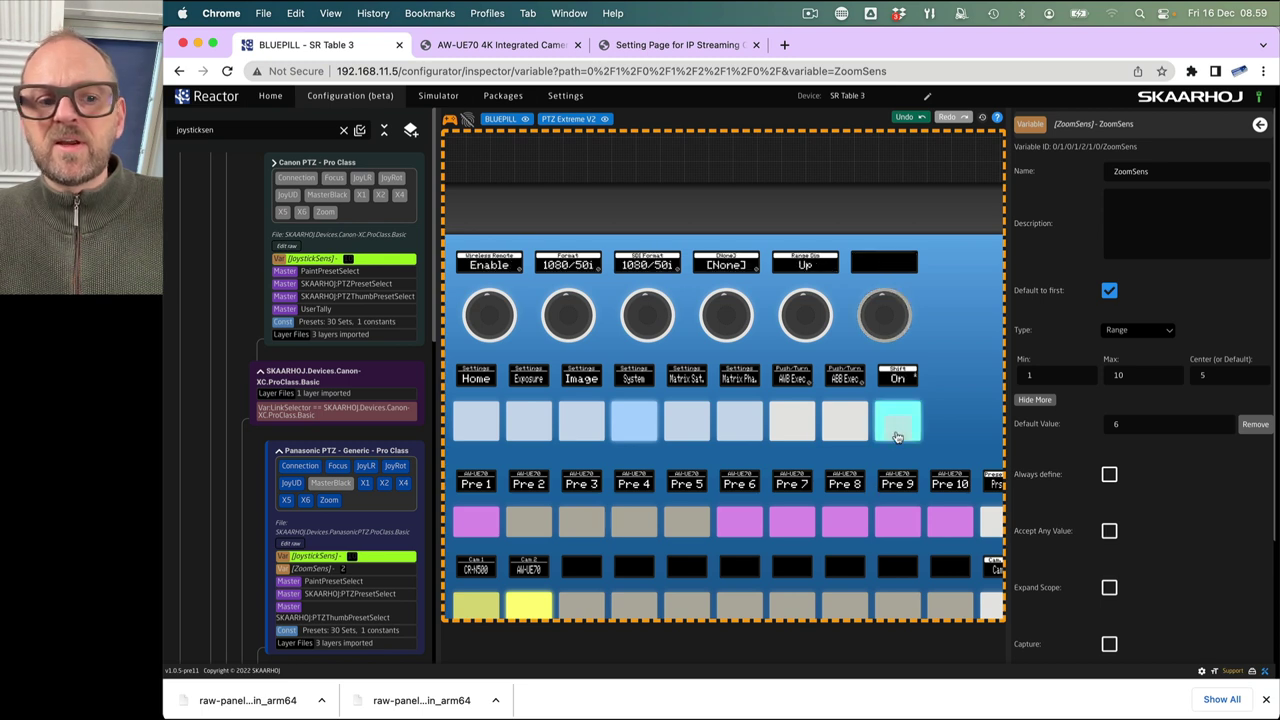
left_click(898, 432)
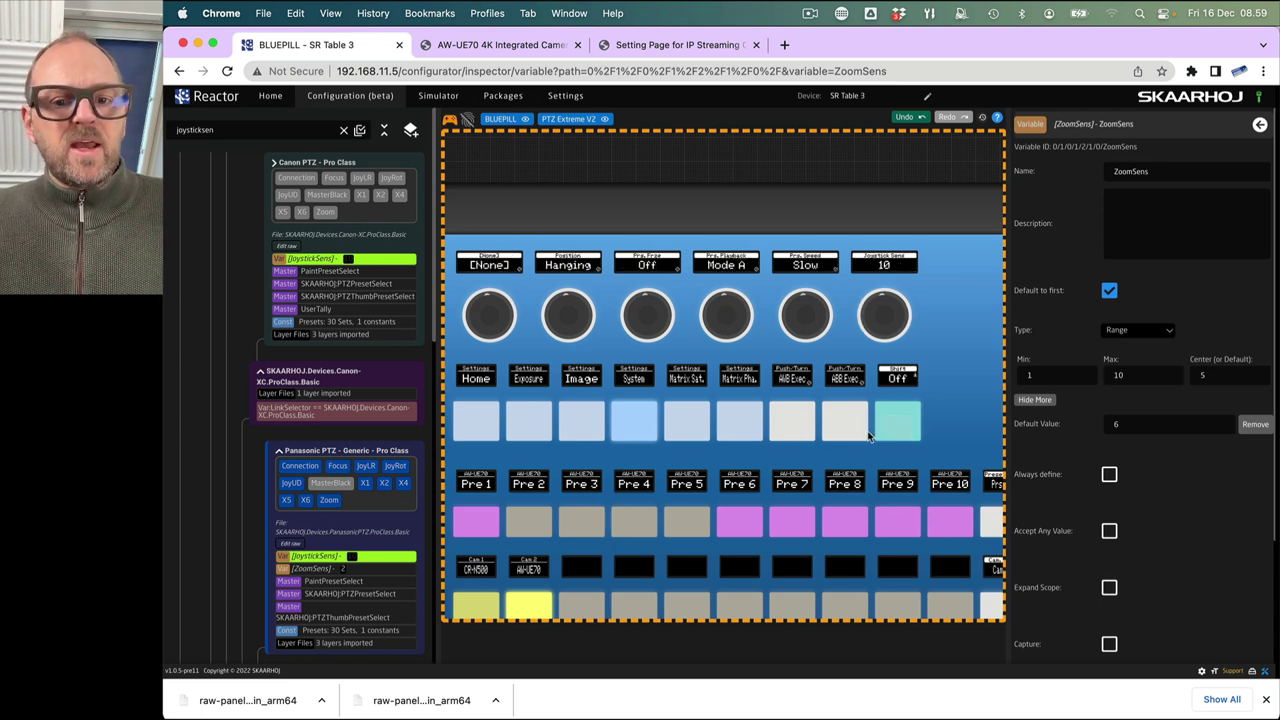
- Clear the tree search, open the Enc8 behavior in the System layer and expand that layer to reveal System - Shift
left_click(450, 121)
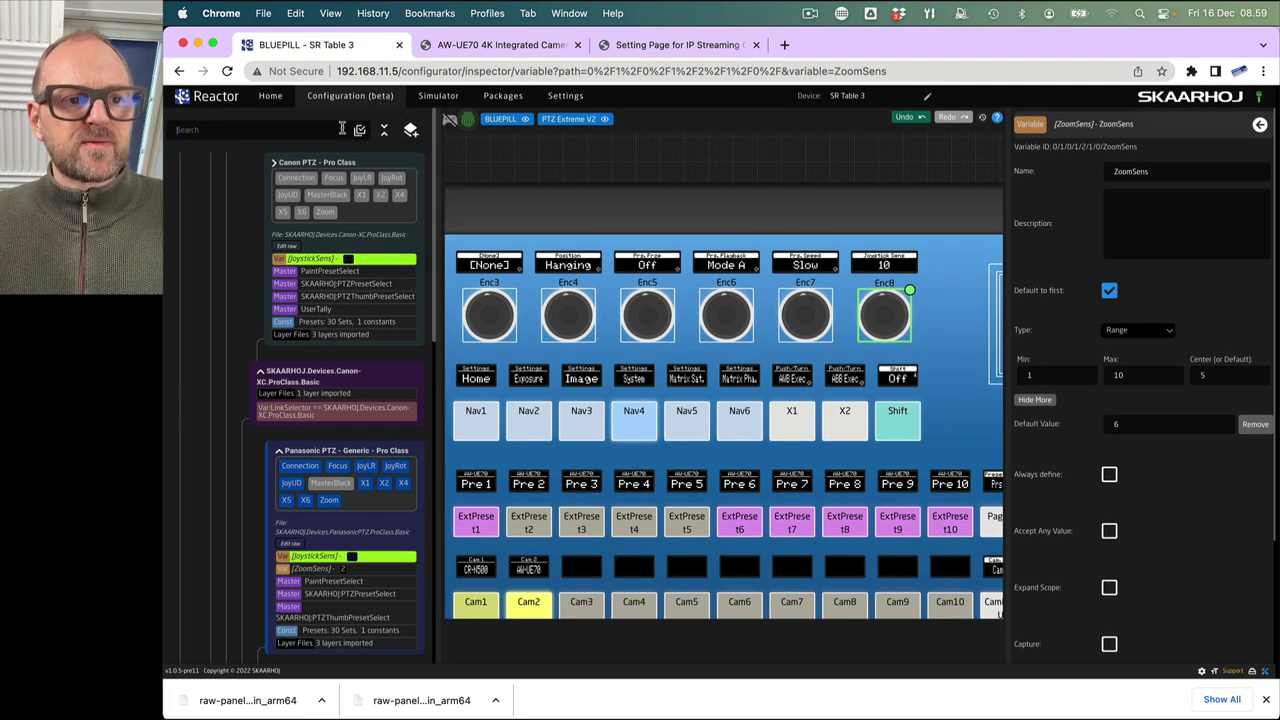
left_click(343, 130)
scroll(370, 418, "down", 10)
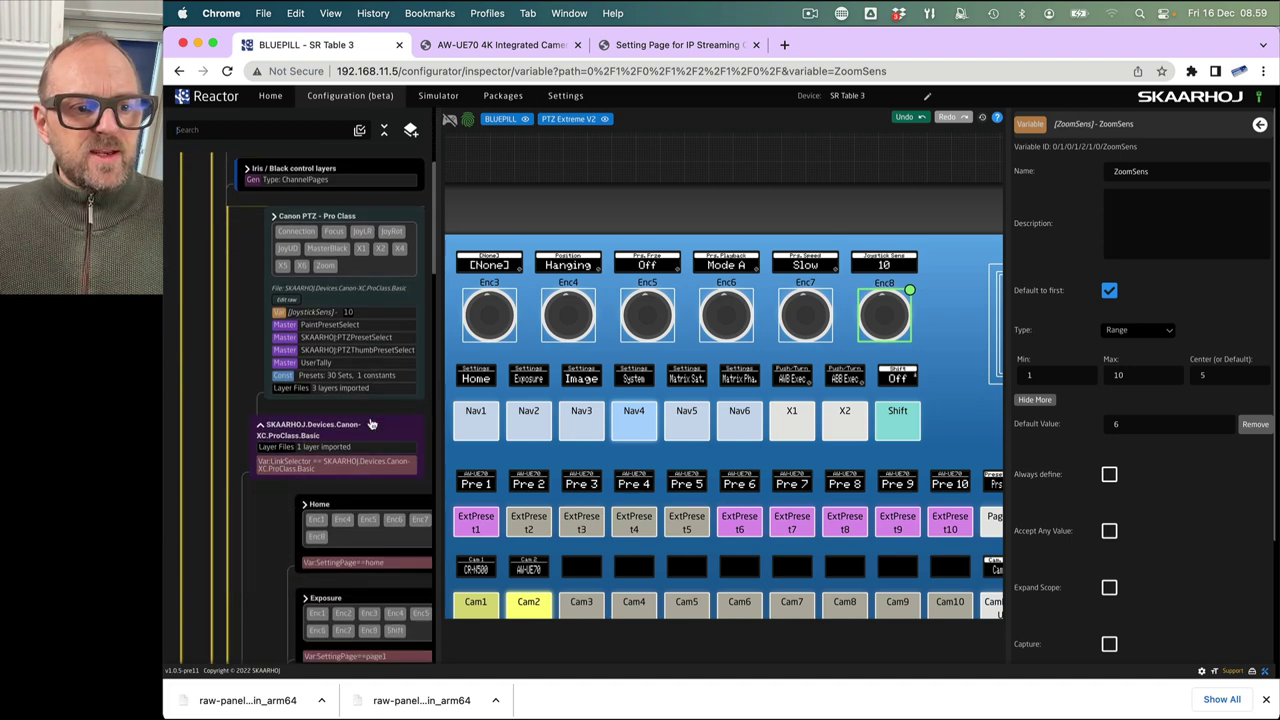
scroll(370, 423, "down", 8)
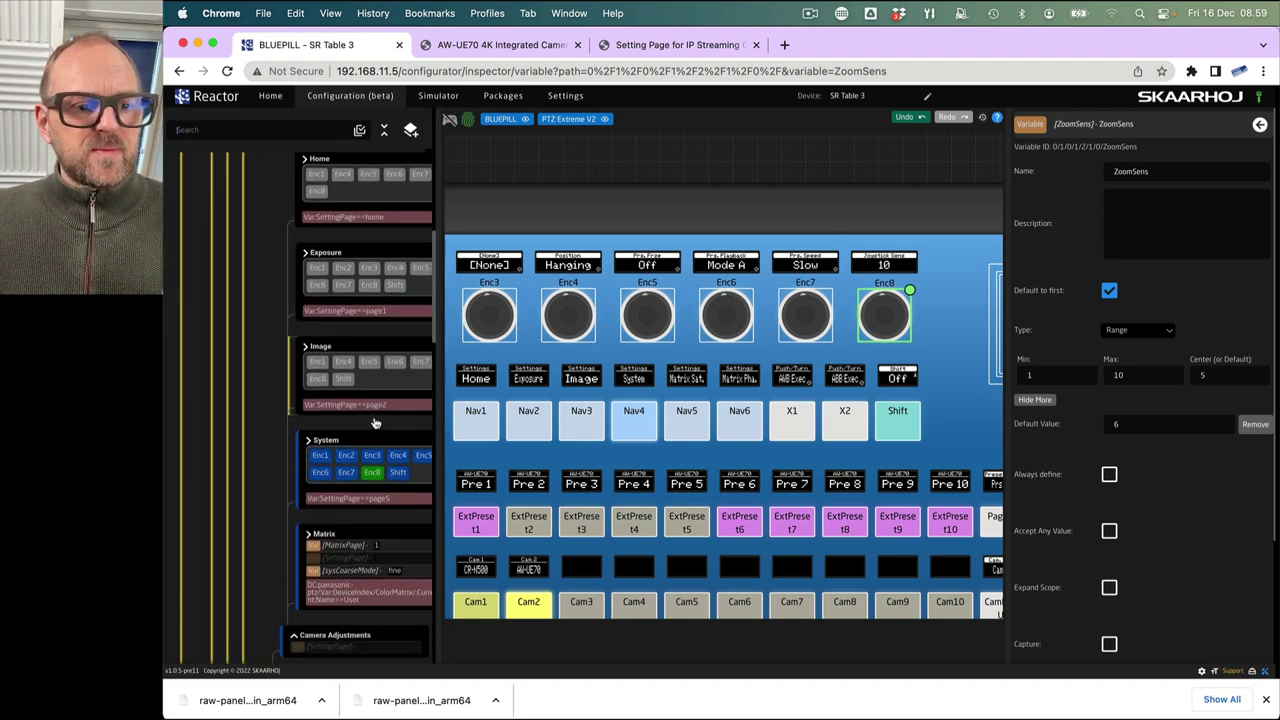
scroll(373, 423, "up", 5)
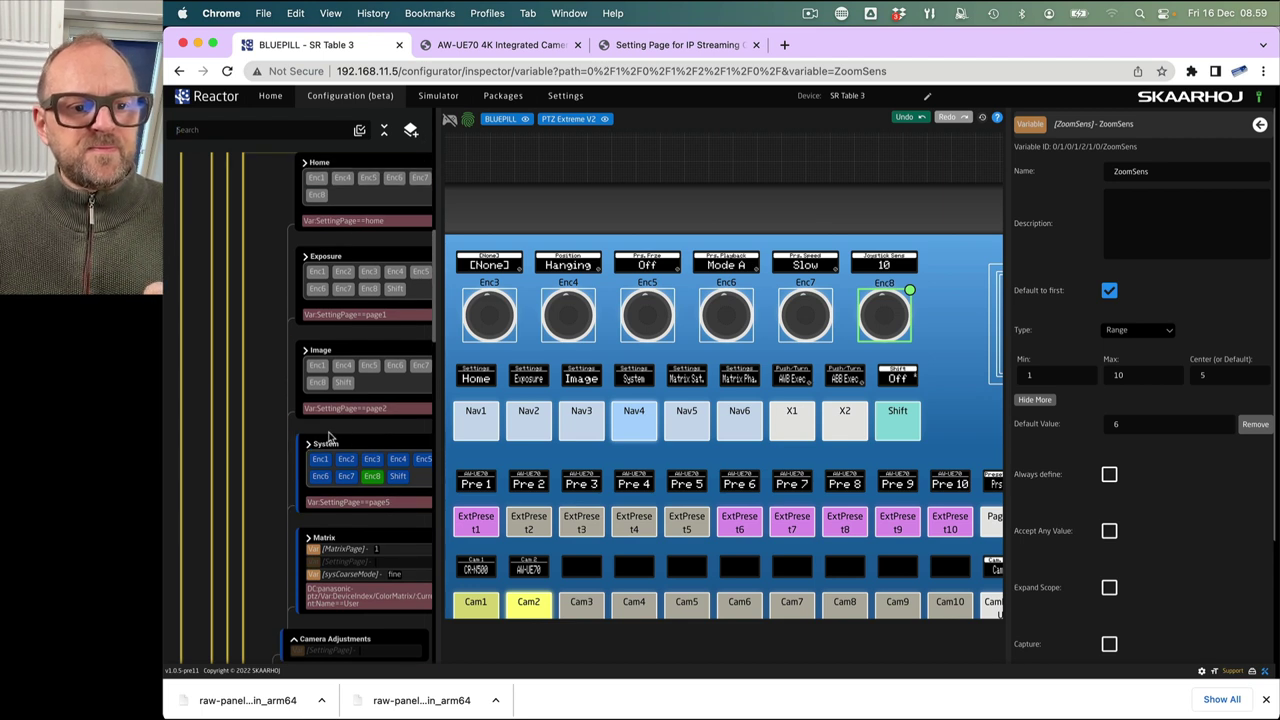
left_click(371, 476)
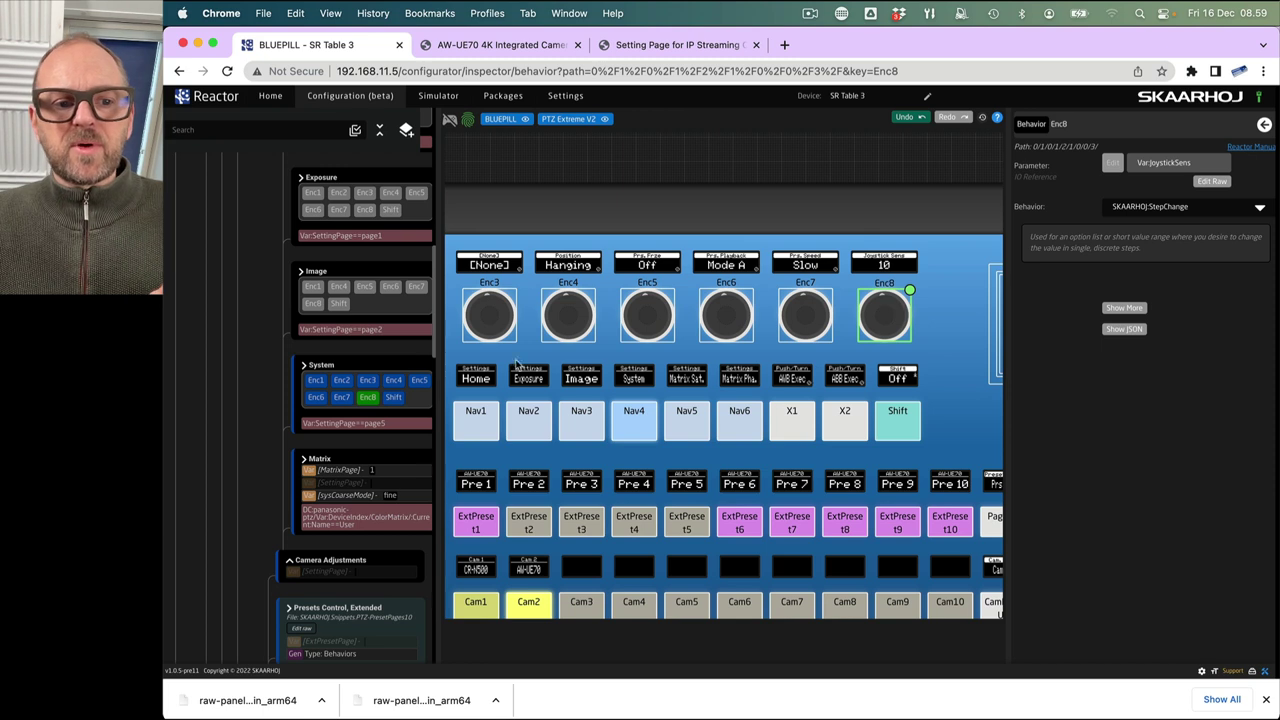
left_click(304, 367)
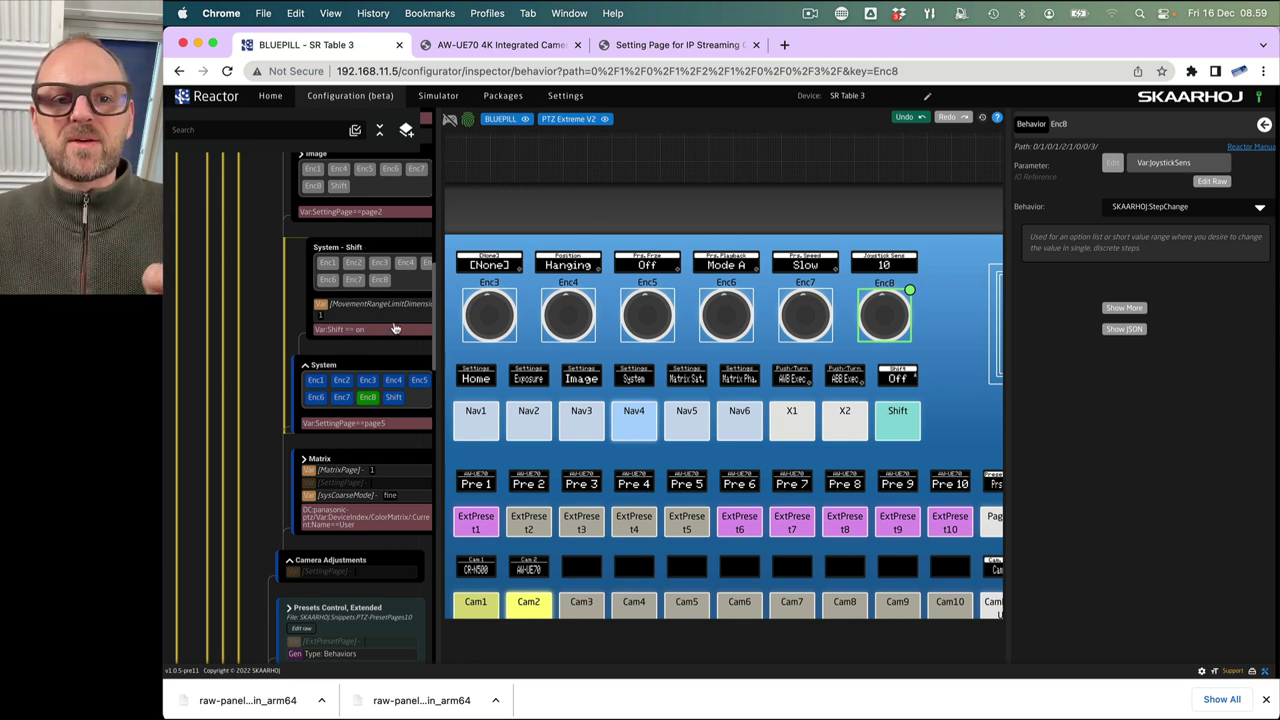
- Toggle Shift on and off on the panel preview to examine how the System and System - Shift layers activate
left_click(465, 122)
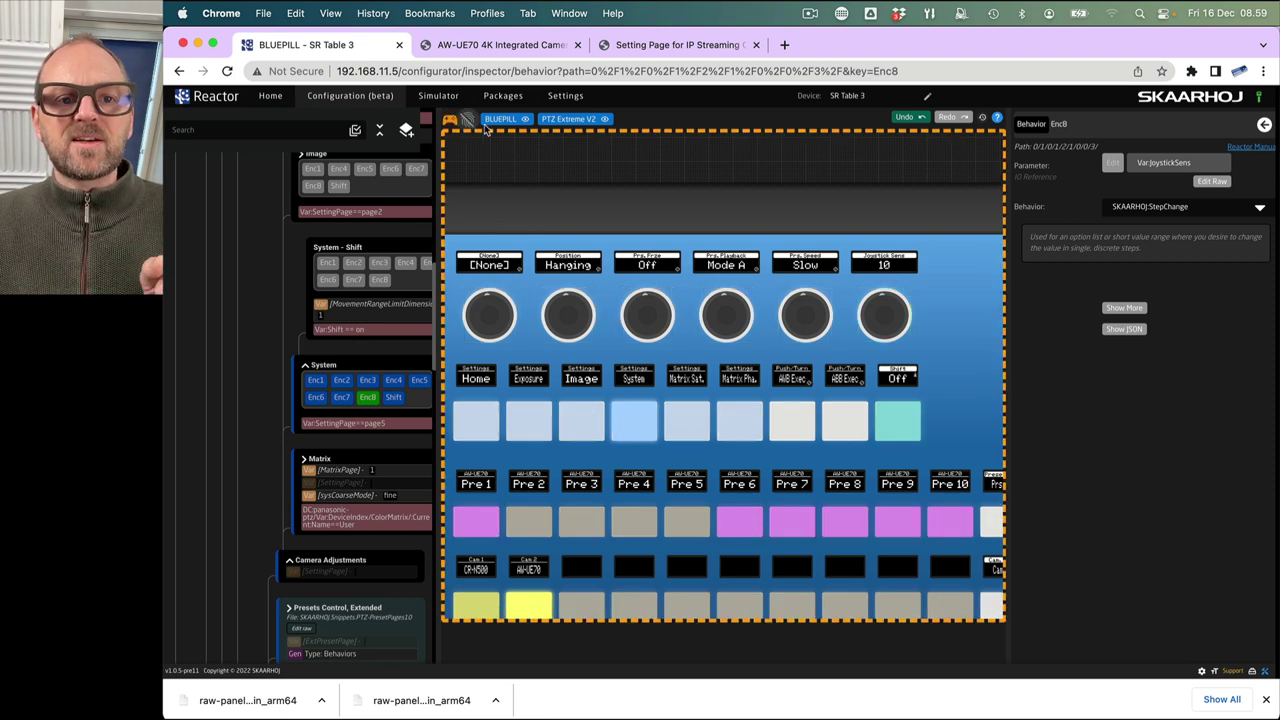
left_click(900, 433)
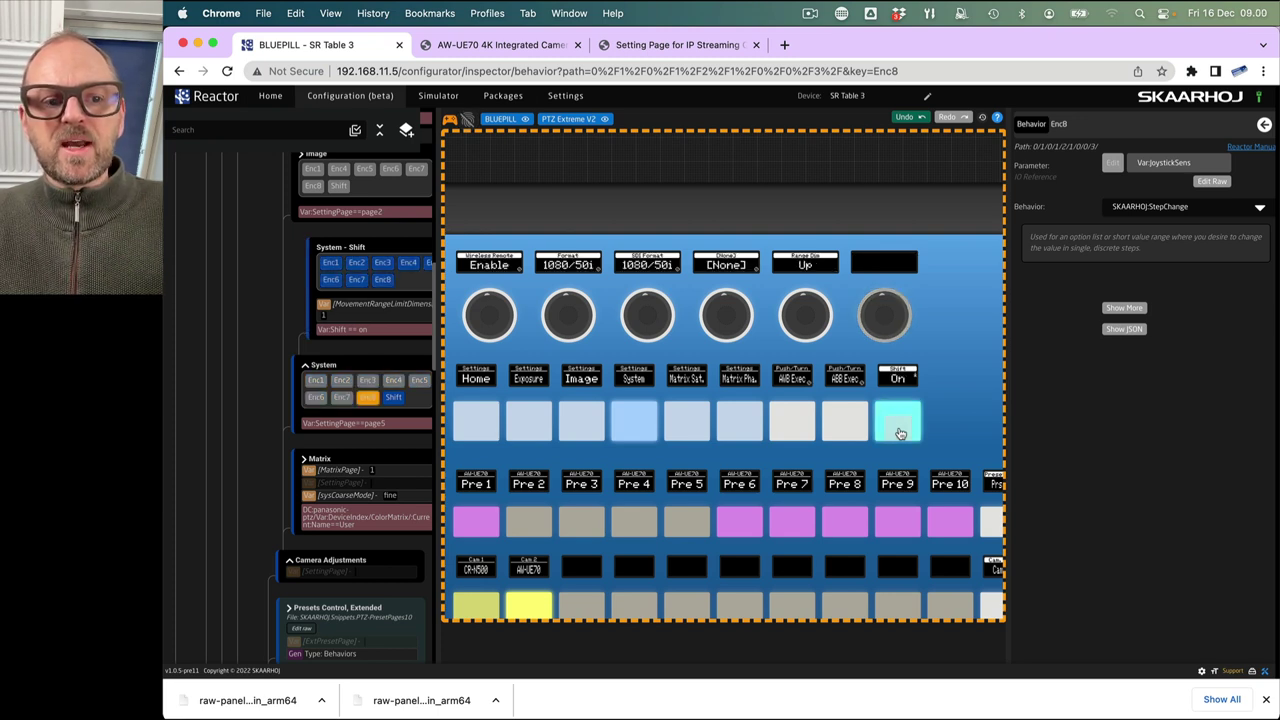
left_click(900, 433)
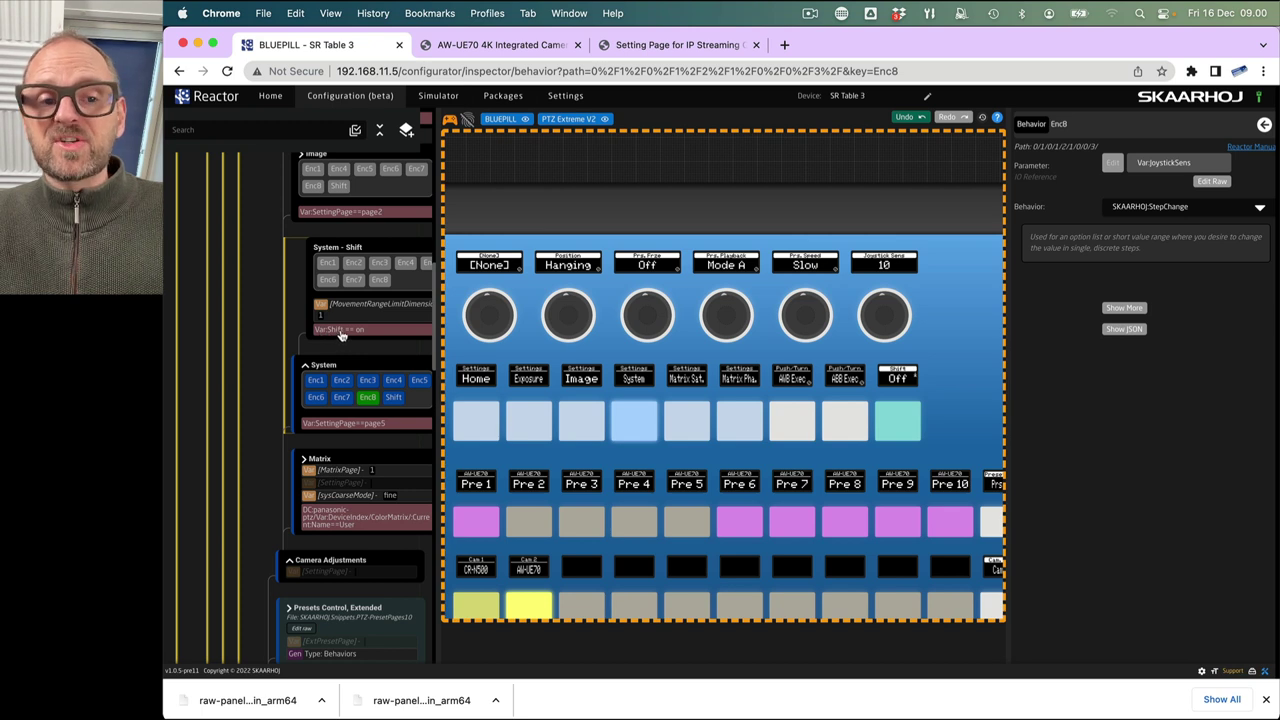
left_click(900, 433)
left_click(905, 437)
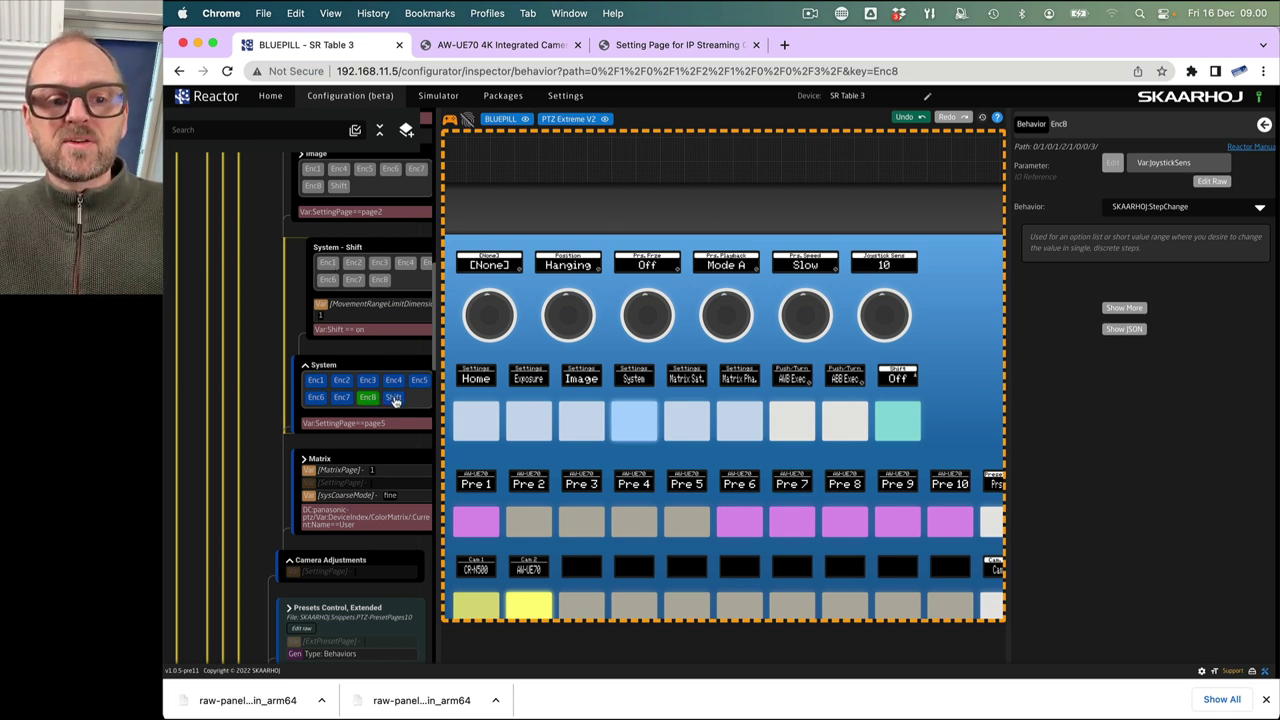
left_click(898, 437)
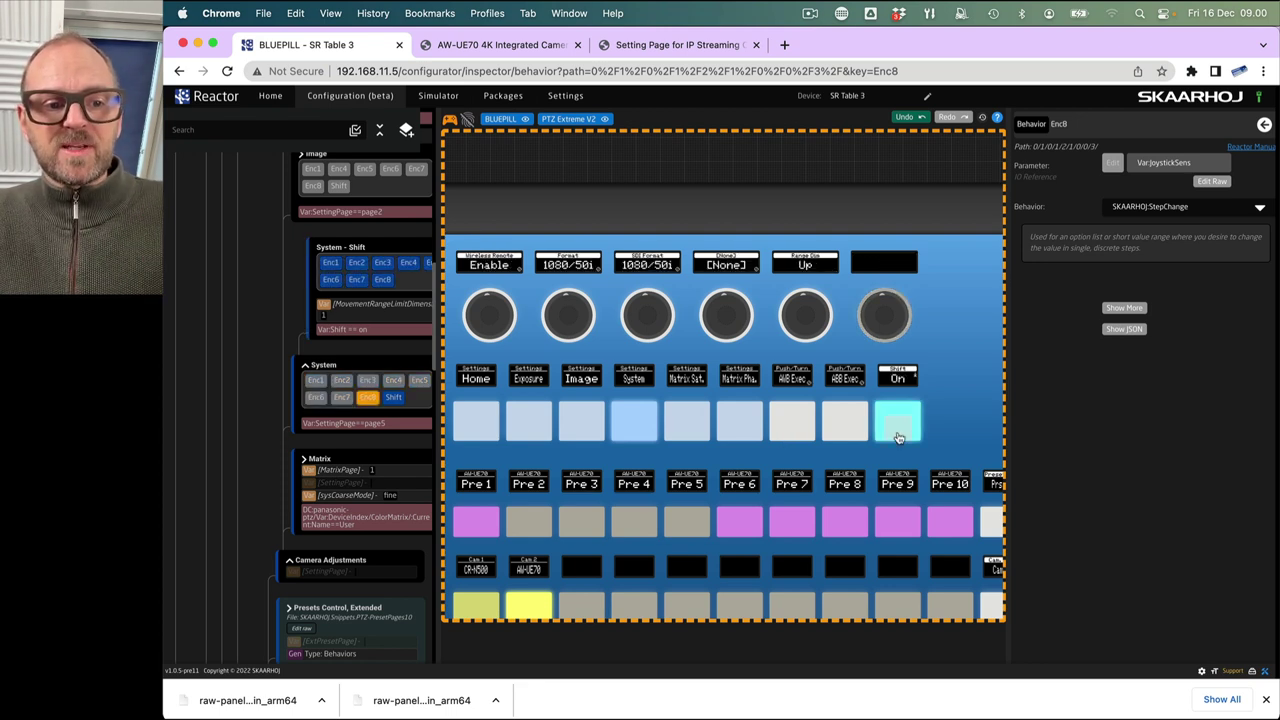
left_click(898, 437)
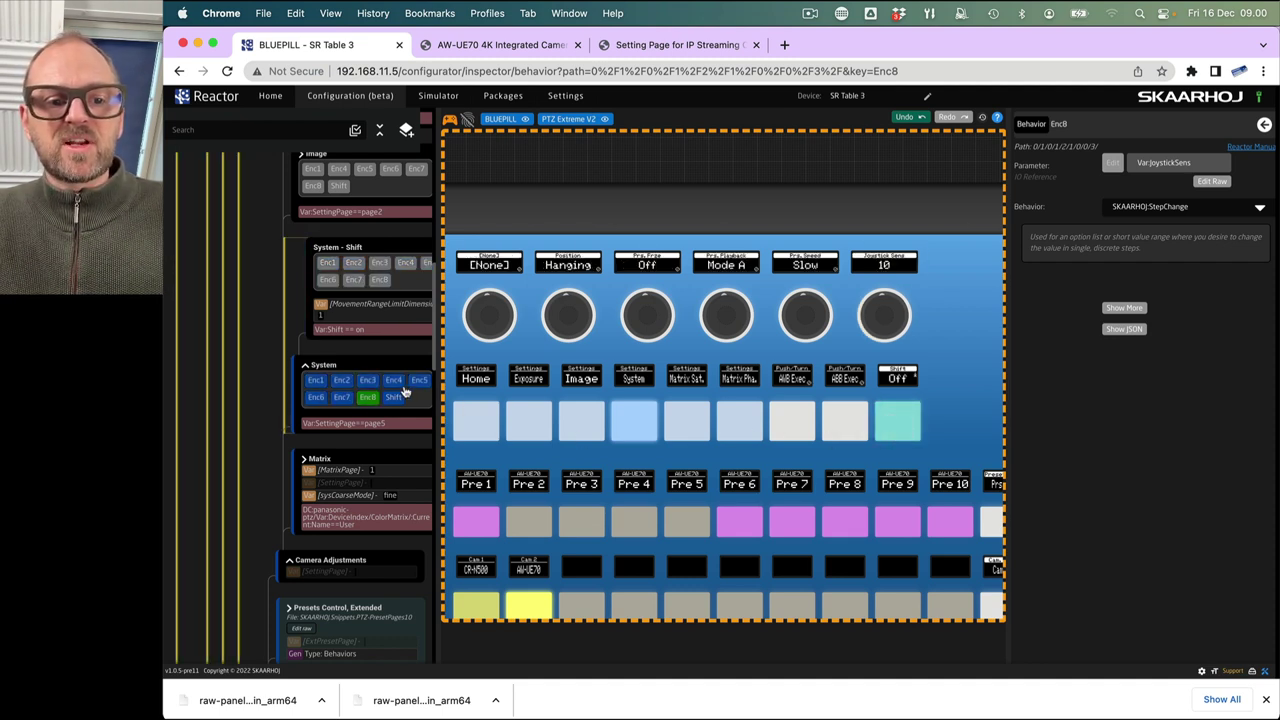
left_click(902, 433)
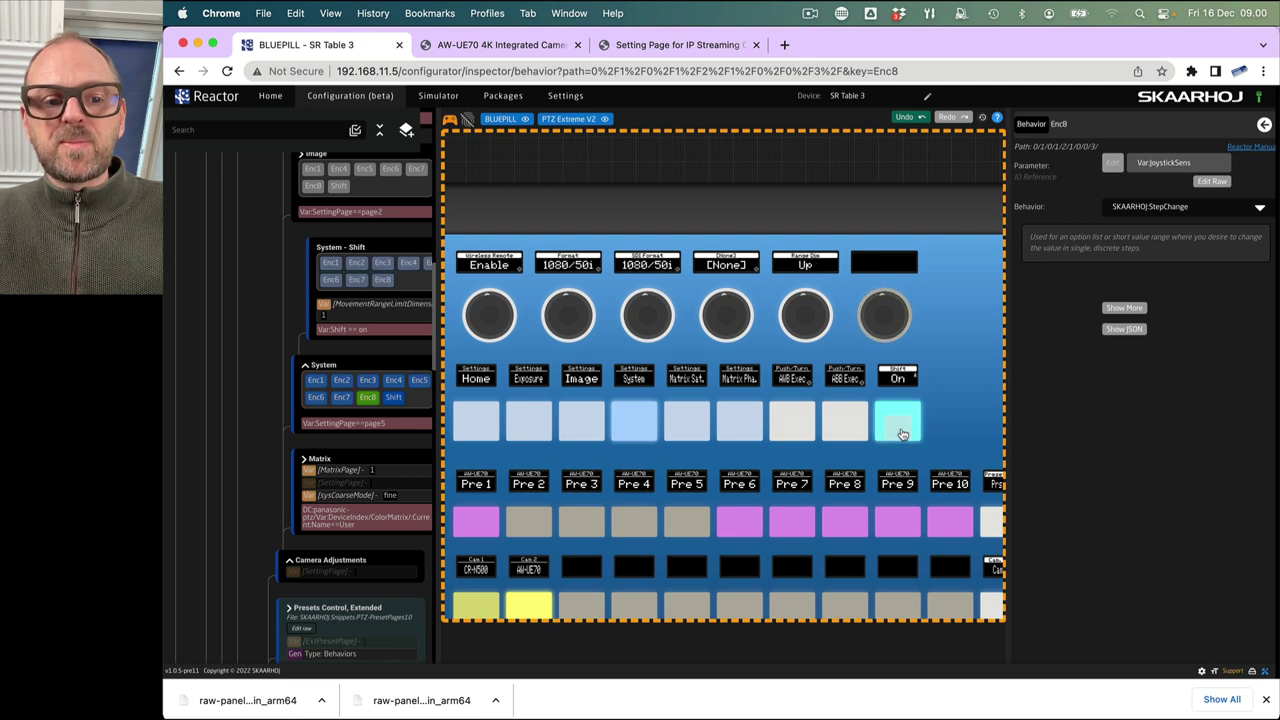
left_click(902, 433)
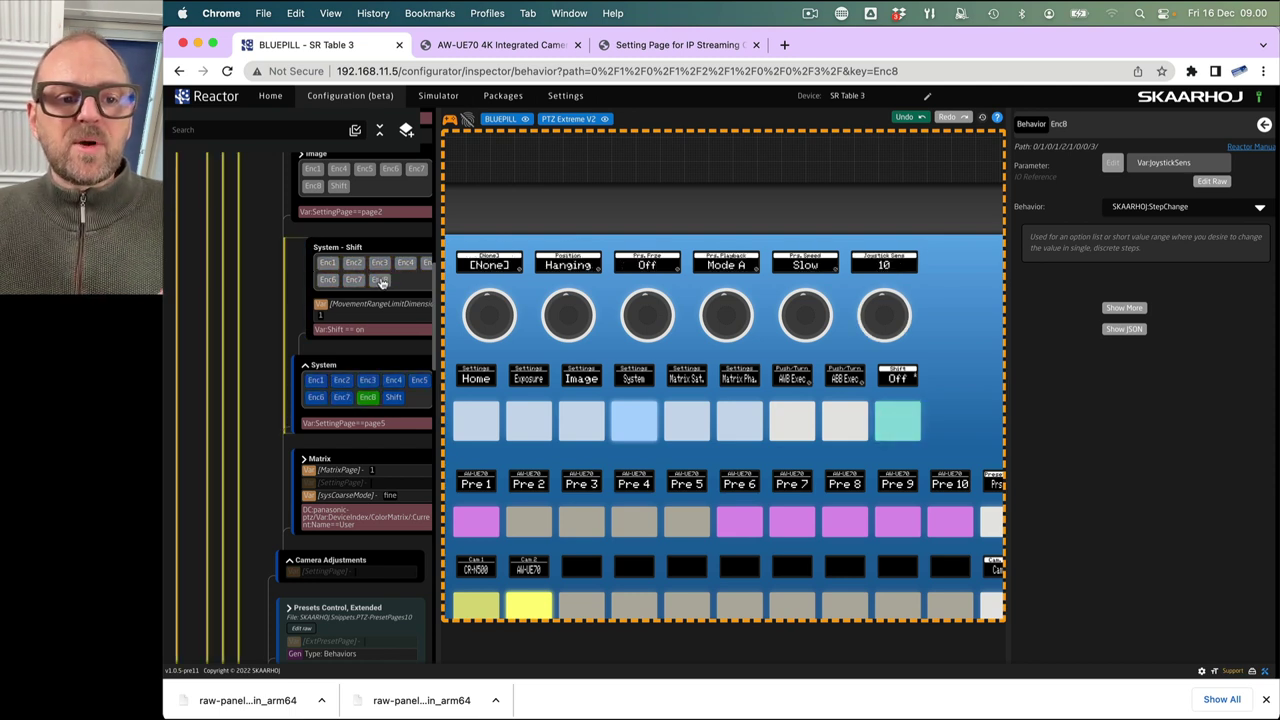
- Replace the parameter of Enc8 in the System - Shift layer with the ZoomSens variable
left_click(366, 401)
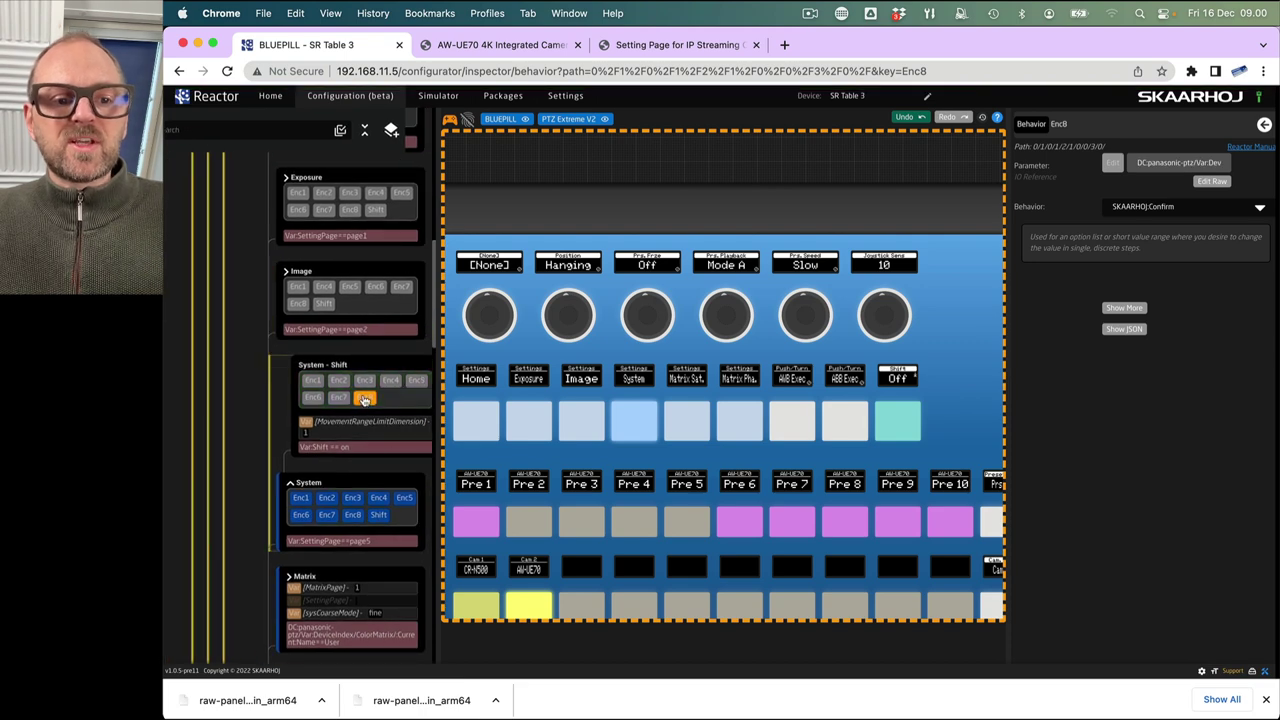
right_click(369, 402)
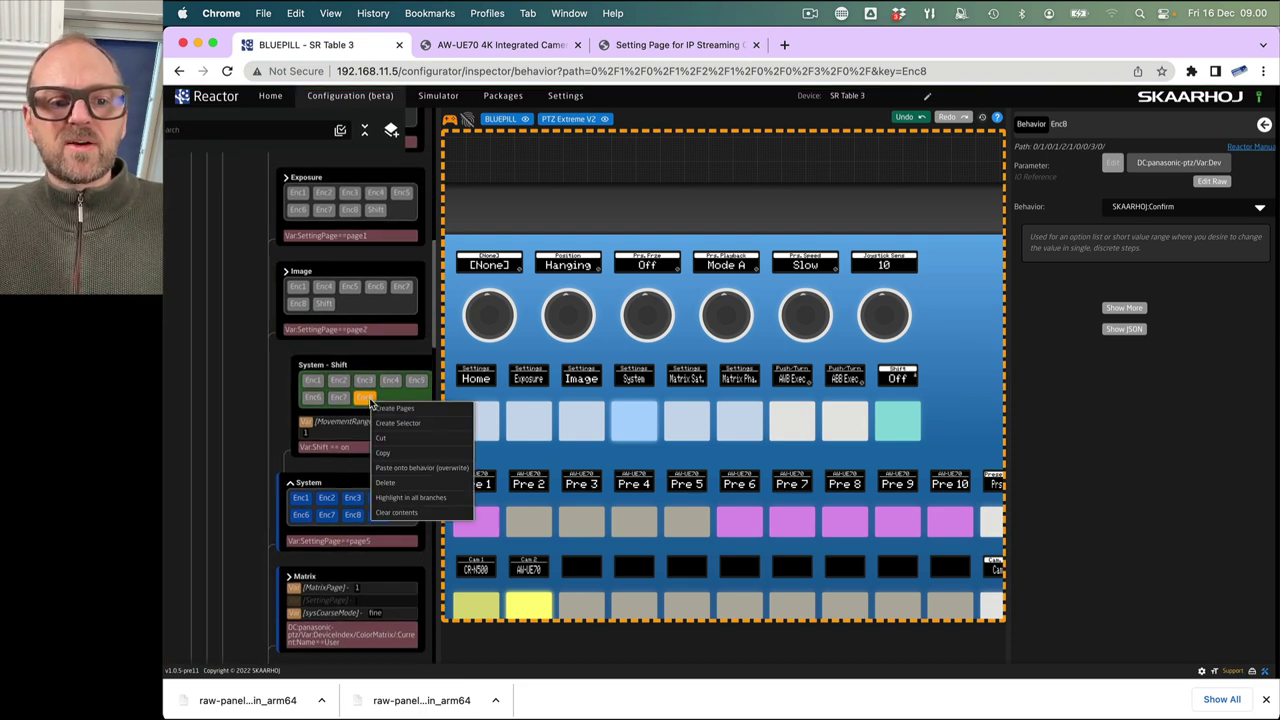
left_click(340, 421)
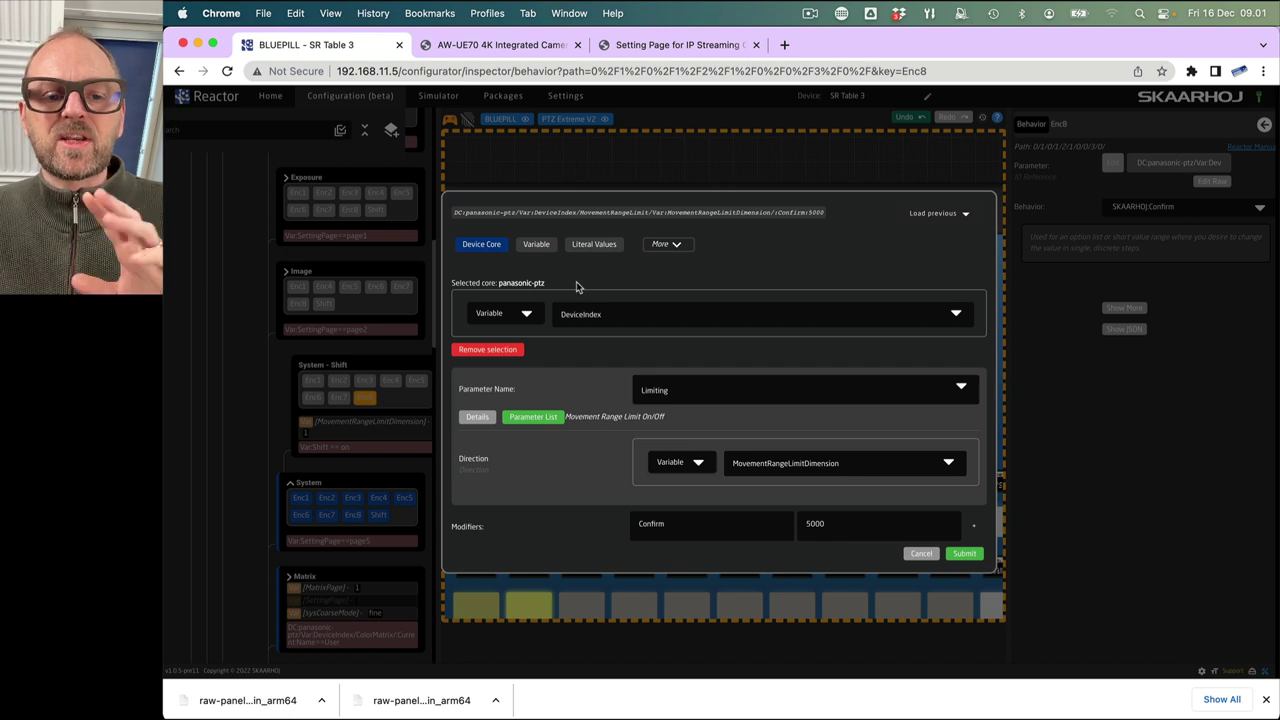
left_click(541, 248)
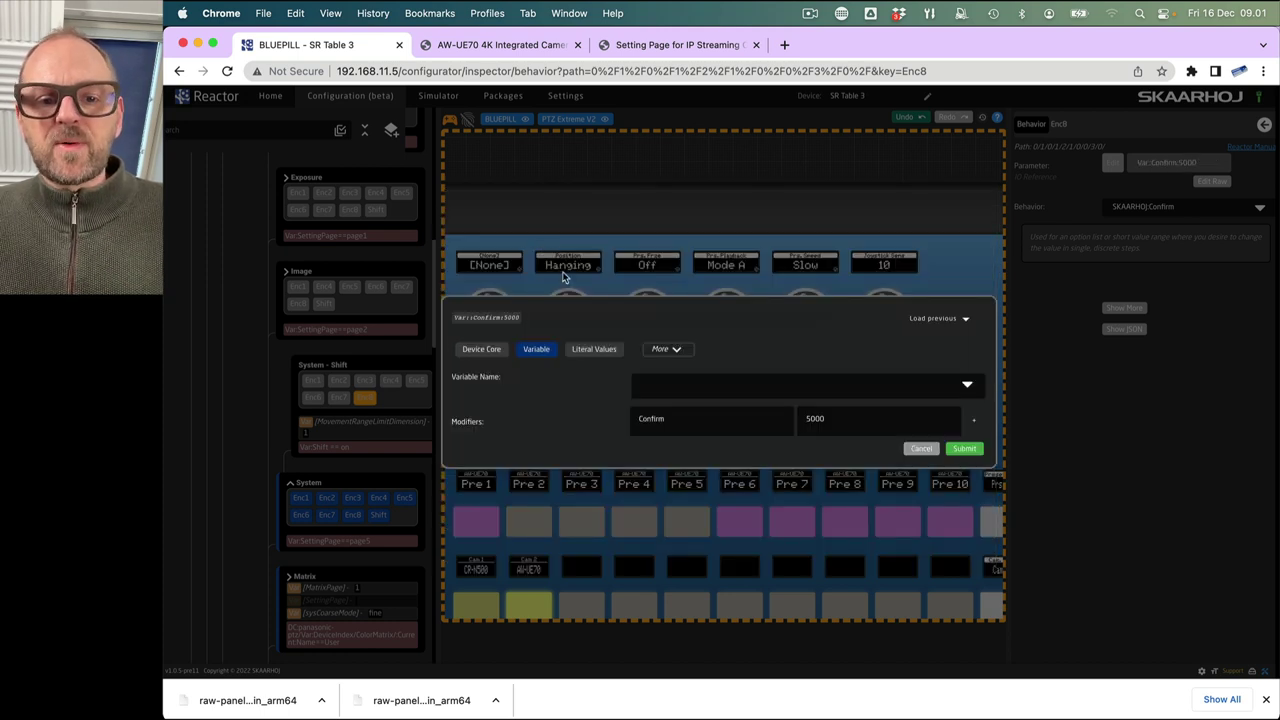
left_click(706, 388)
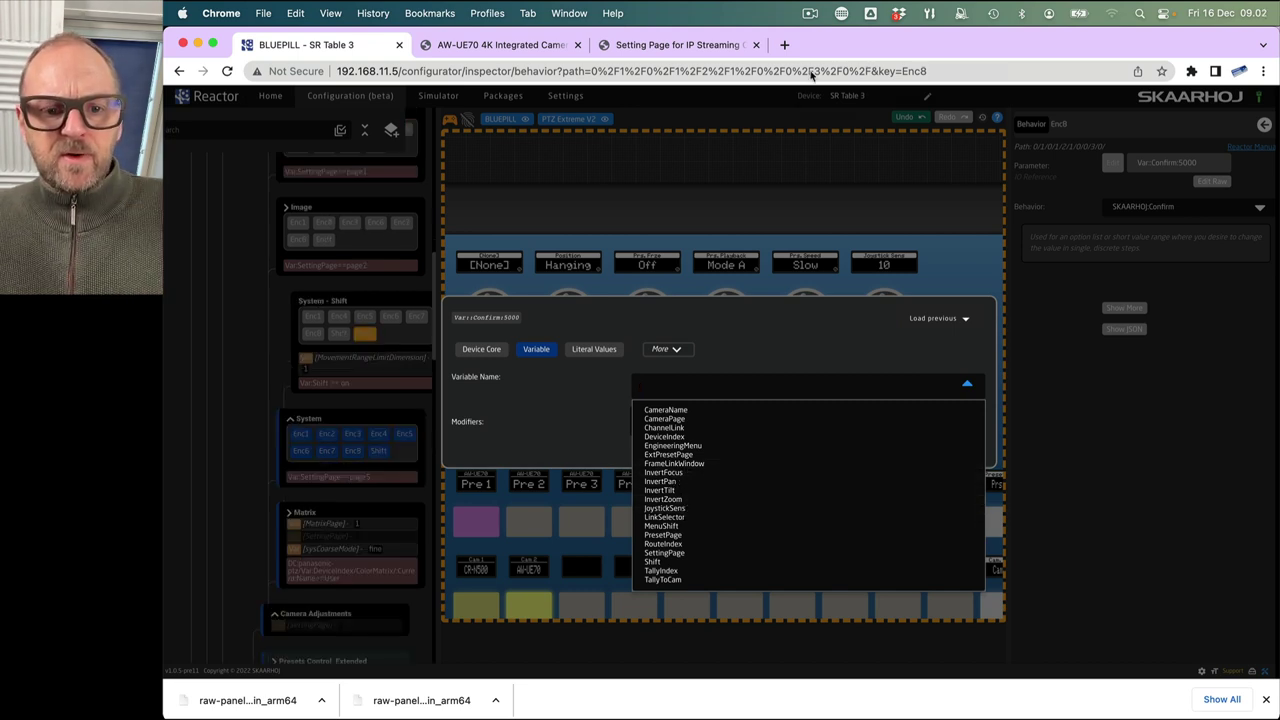
type("zoom")
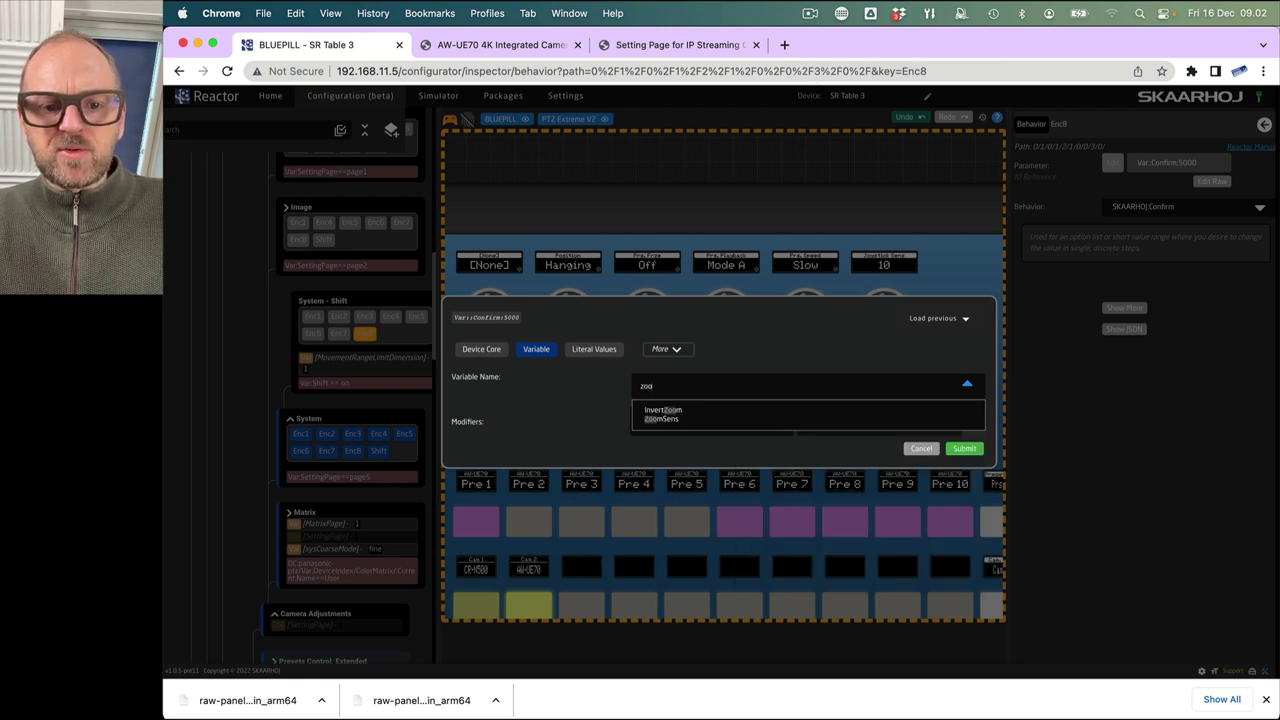
left_click(661, 418)
- Remove the Confirm and 5000 modifiers from the ZoomSens parameter and apply it with the recommended SKAARHOJ:StepChange behavior
double_click(675, 419)
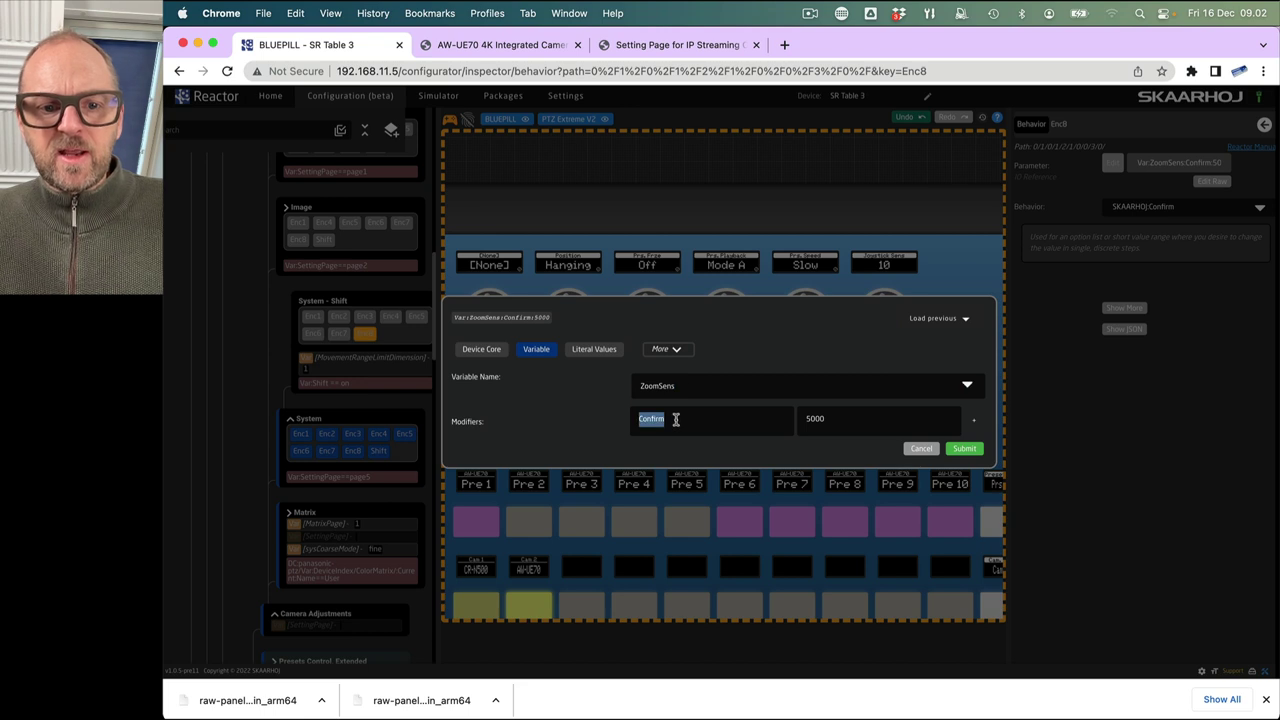
key("BackSpace")
key("BackSpace")
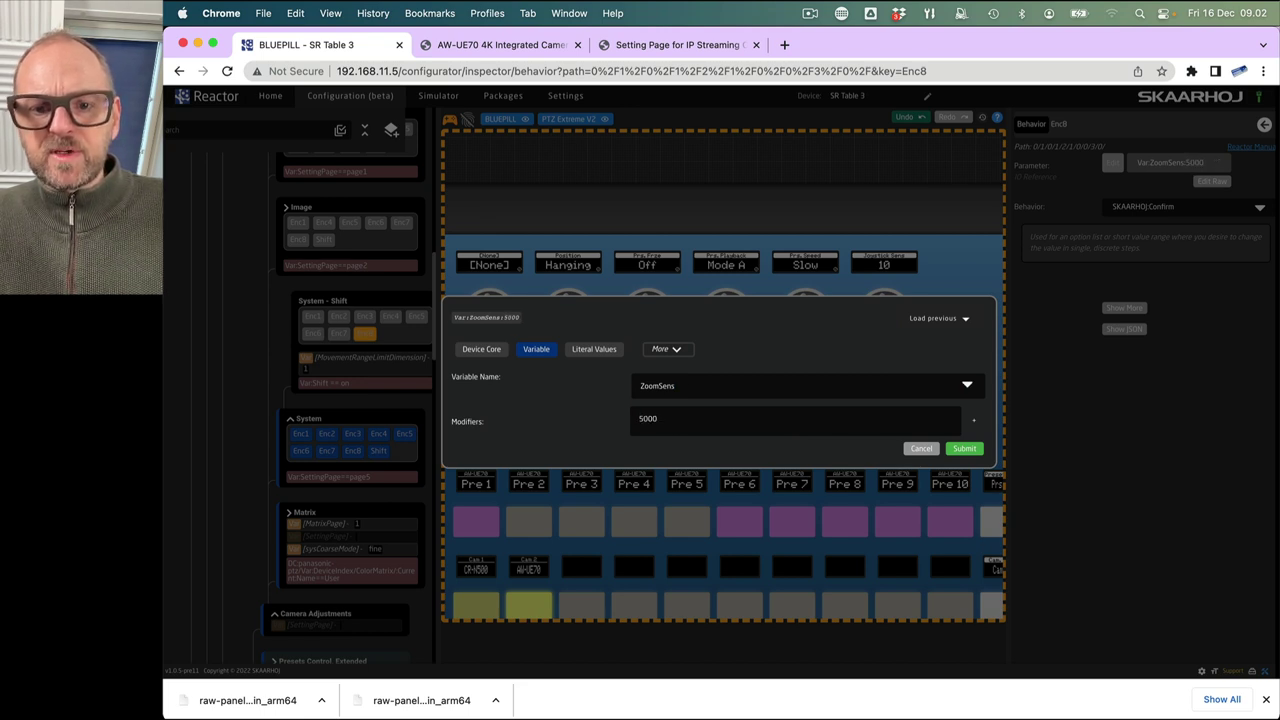
double_click(652, 418)
key("BackSpace")
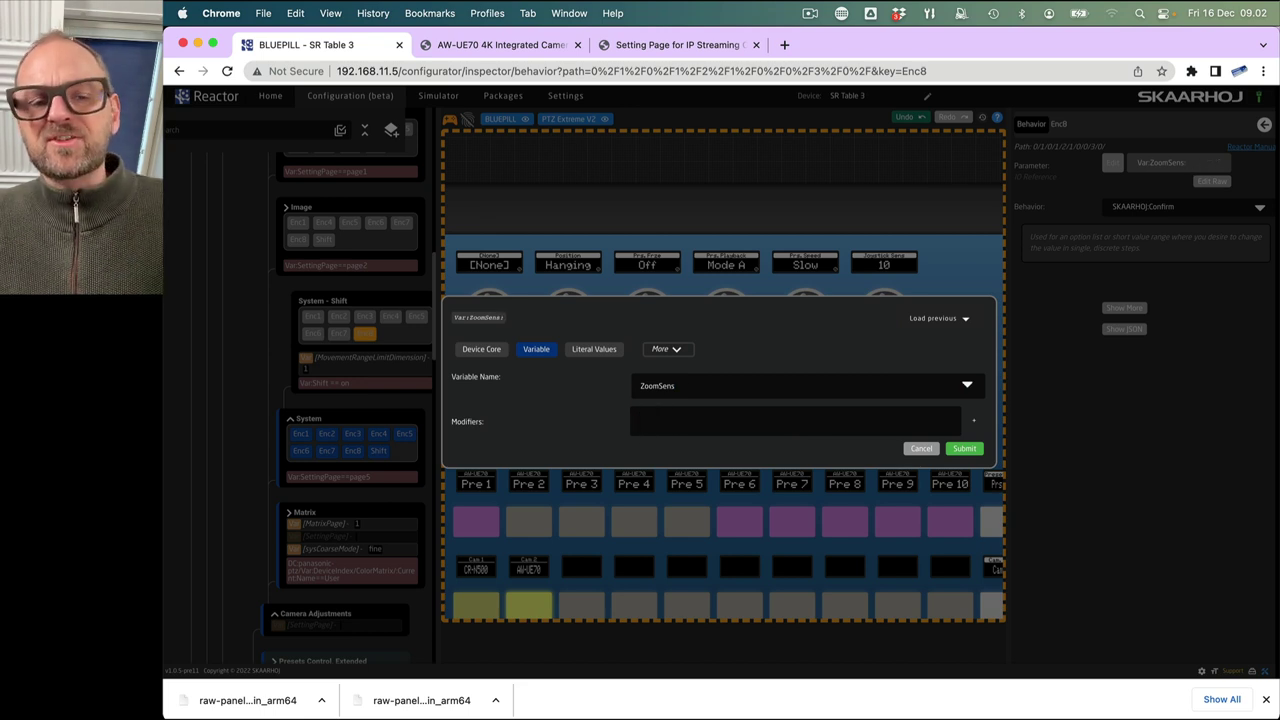
left_click(964, 448)
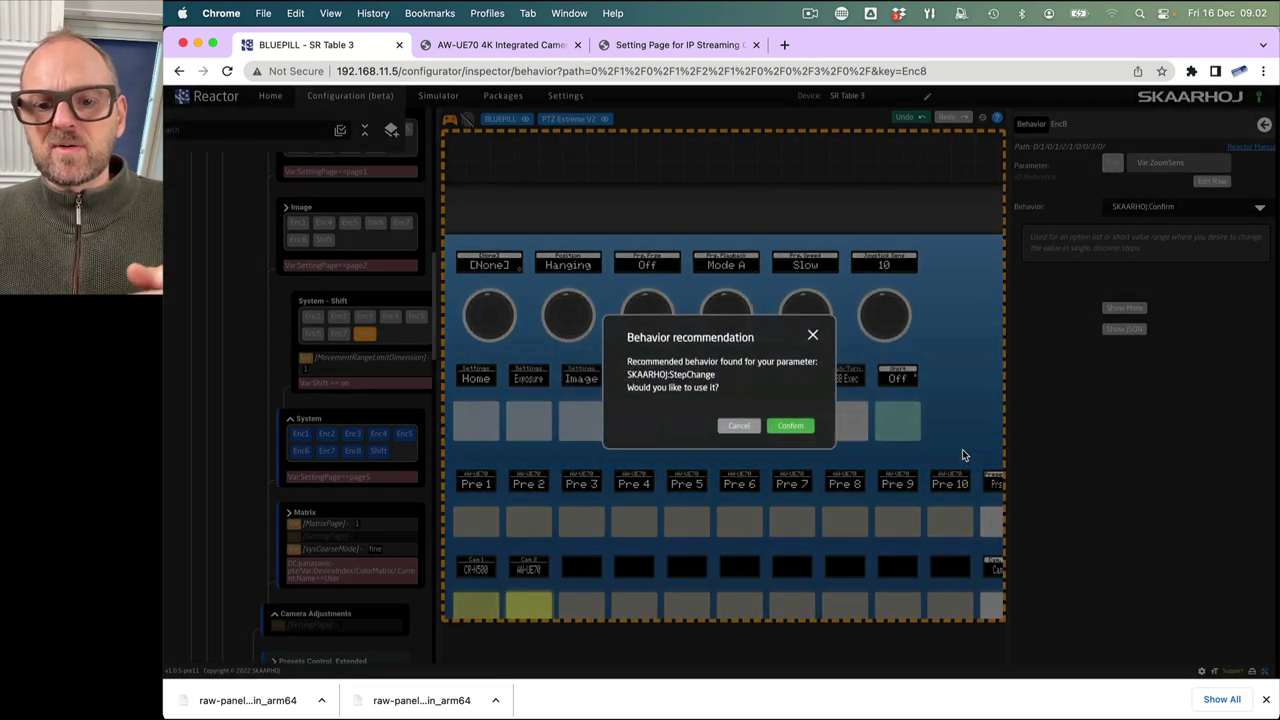
left_click(791, 427)
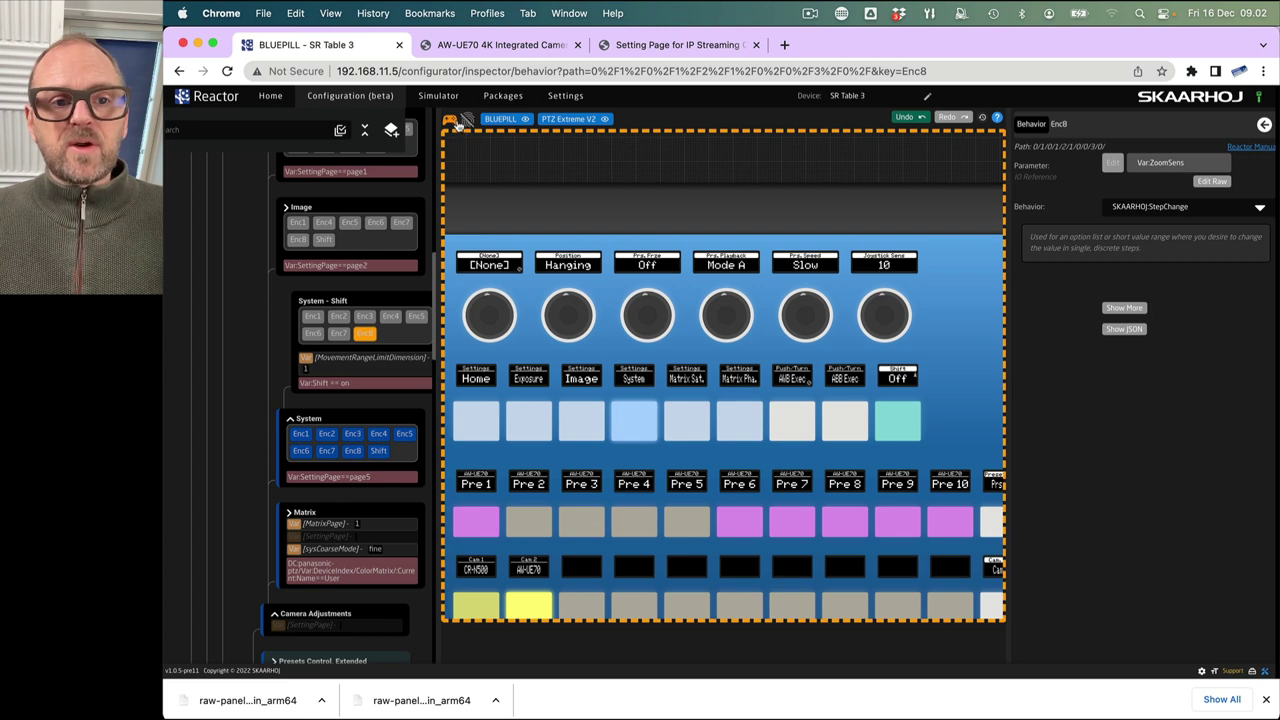
- Toggle Shift on and off on the panel preview to check Enc8's joystick and zoom sensitivity assignments
left_click(896, 430)
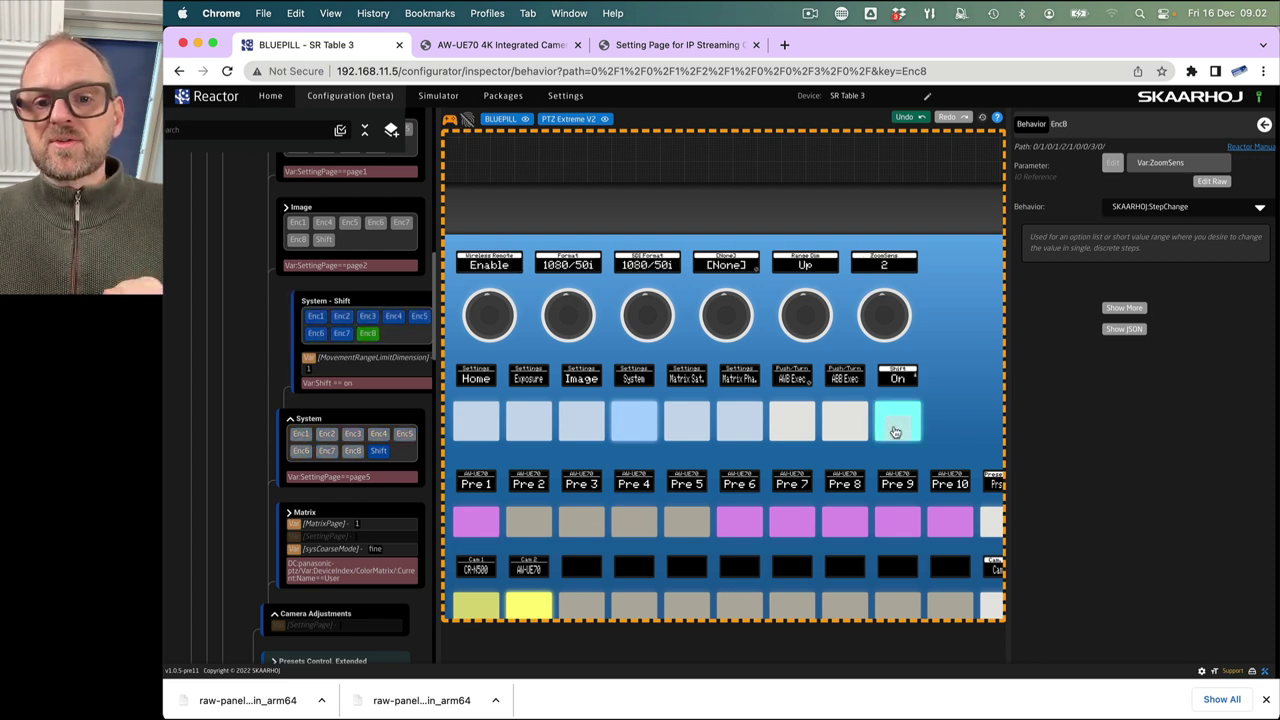
left_click(896, 430)
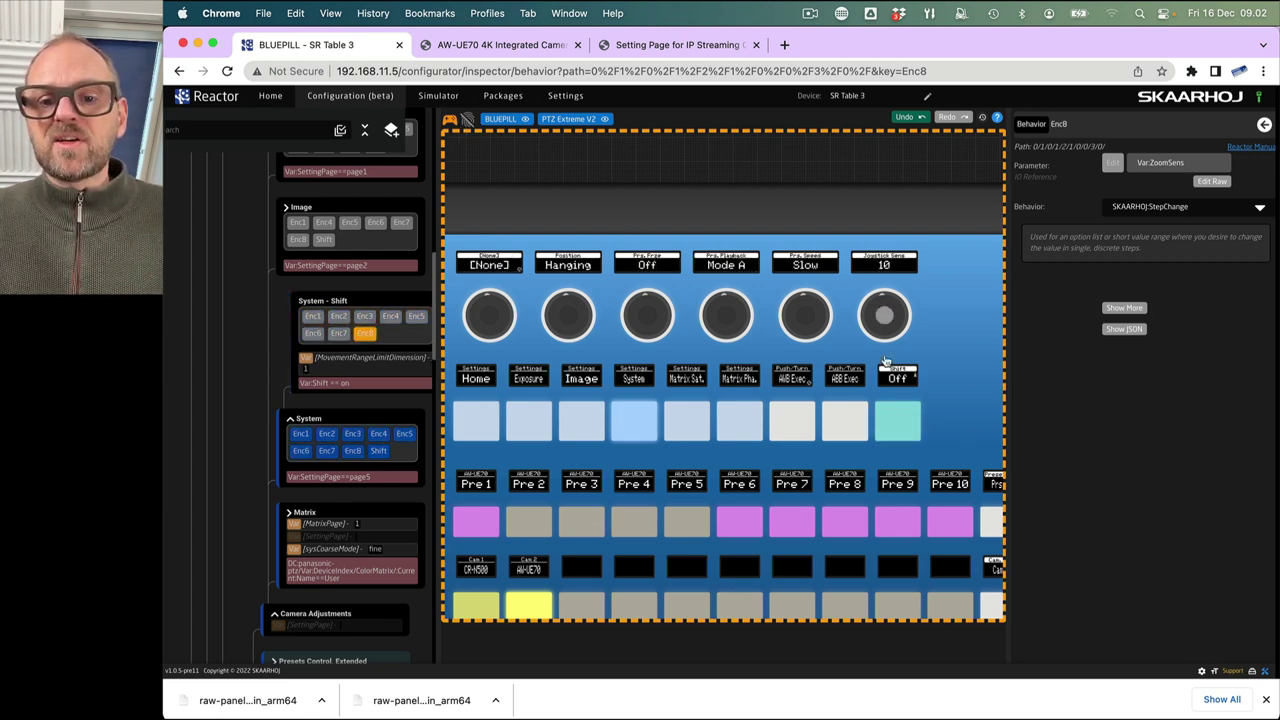
left_click(898, 432)
left_click(898, 432)
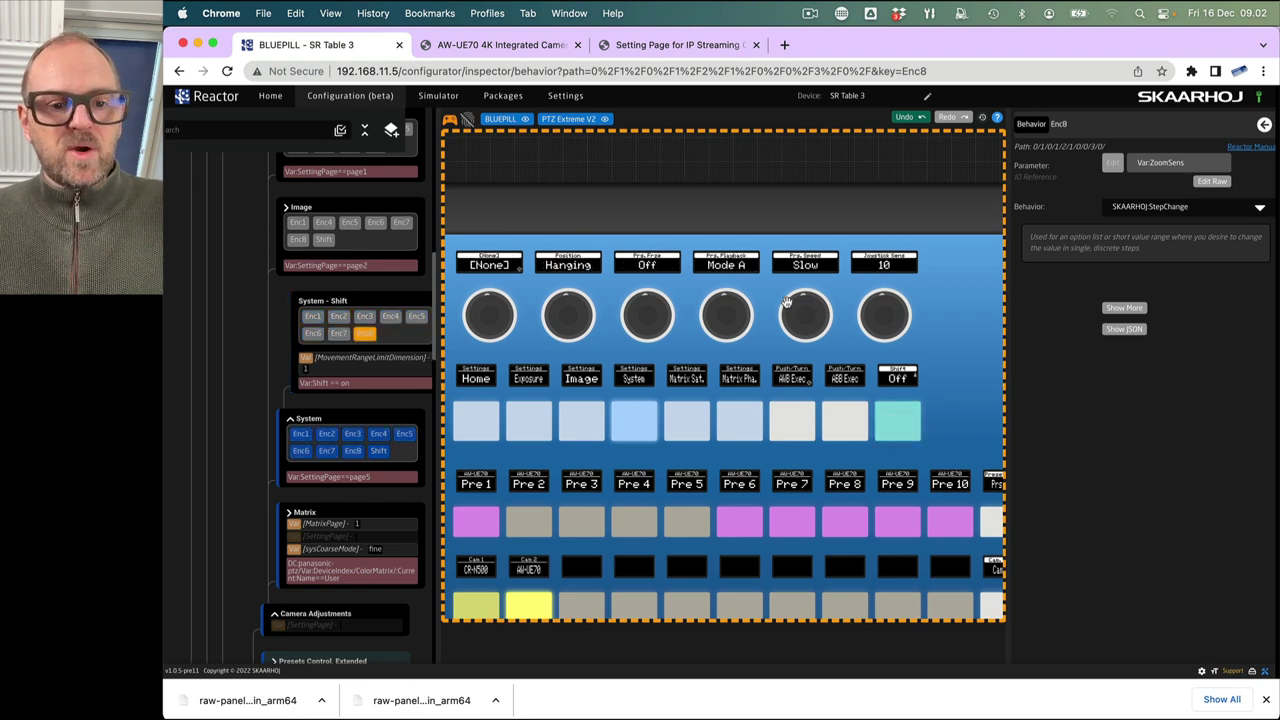
- Switch to the SKAARHOJ Dummies simulator window and toggle Shift repeatedly to compare encoder 53's two functions
key("super+grave")
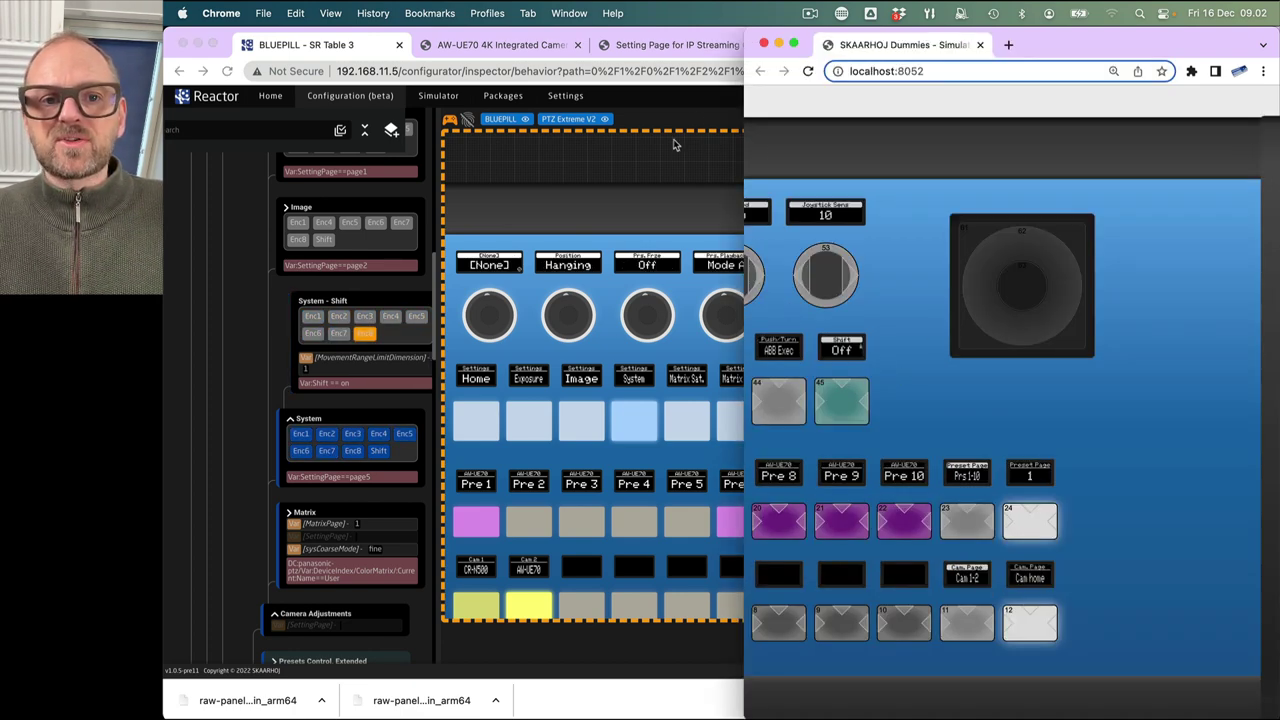
scroll(840, 180, "left", 5)
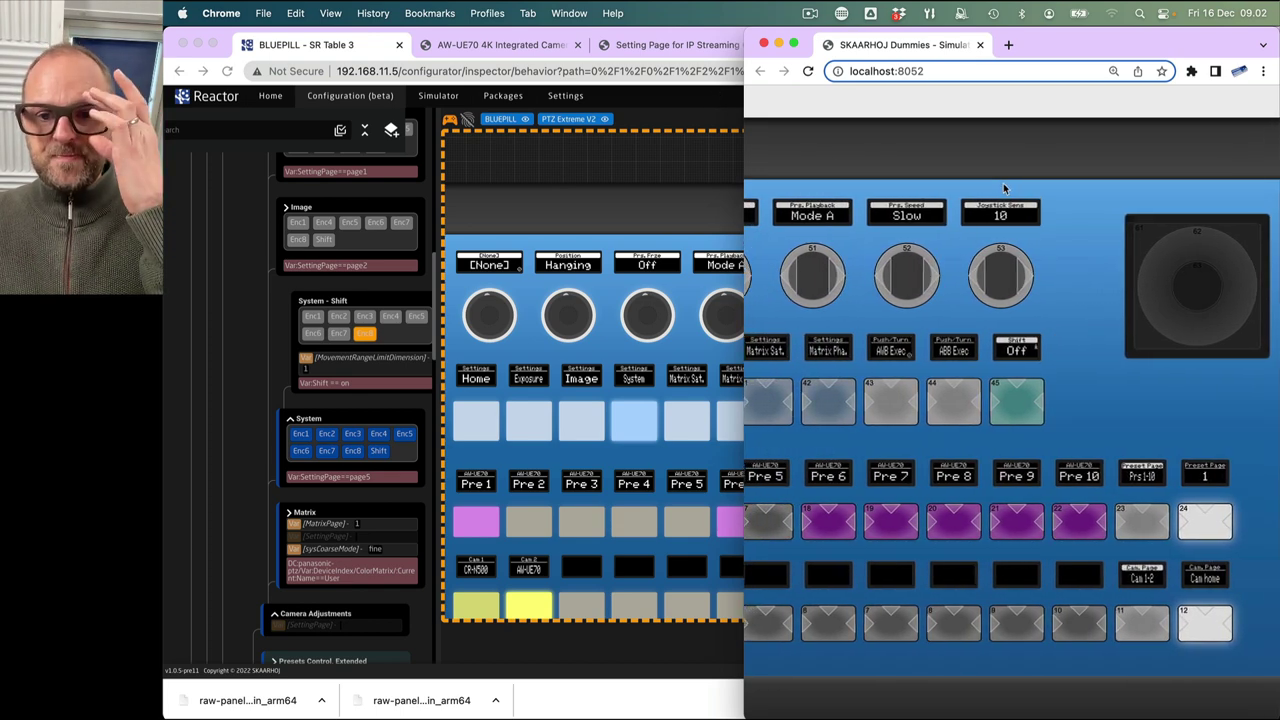
left_click(1018, 413)
left_click(1018, 413)
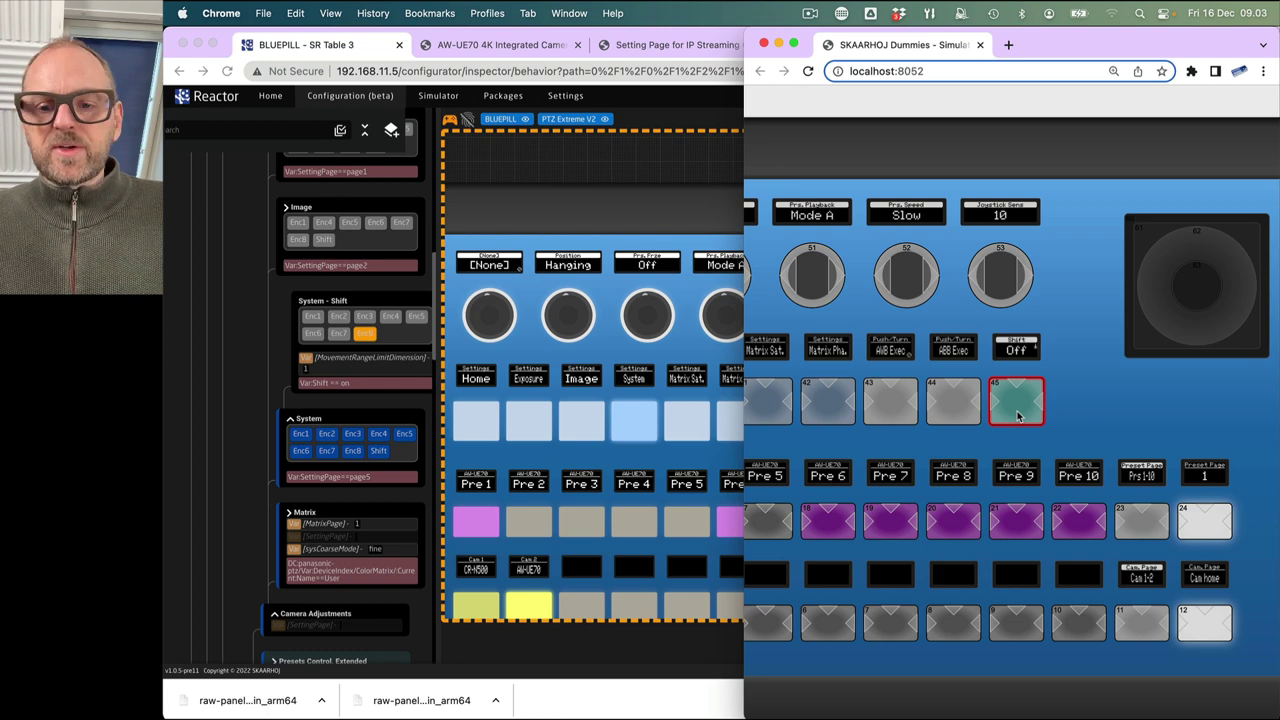
left_click(1017, 415)
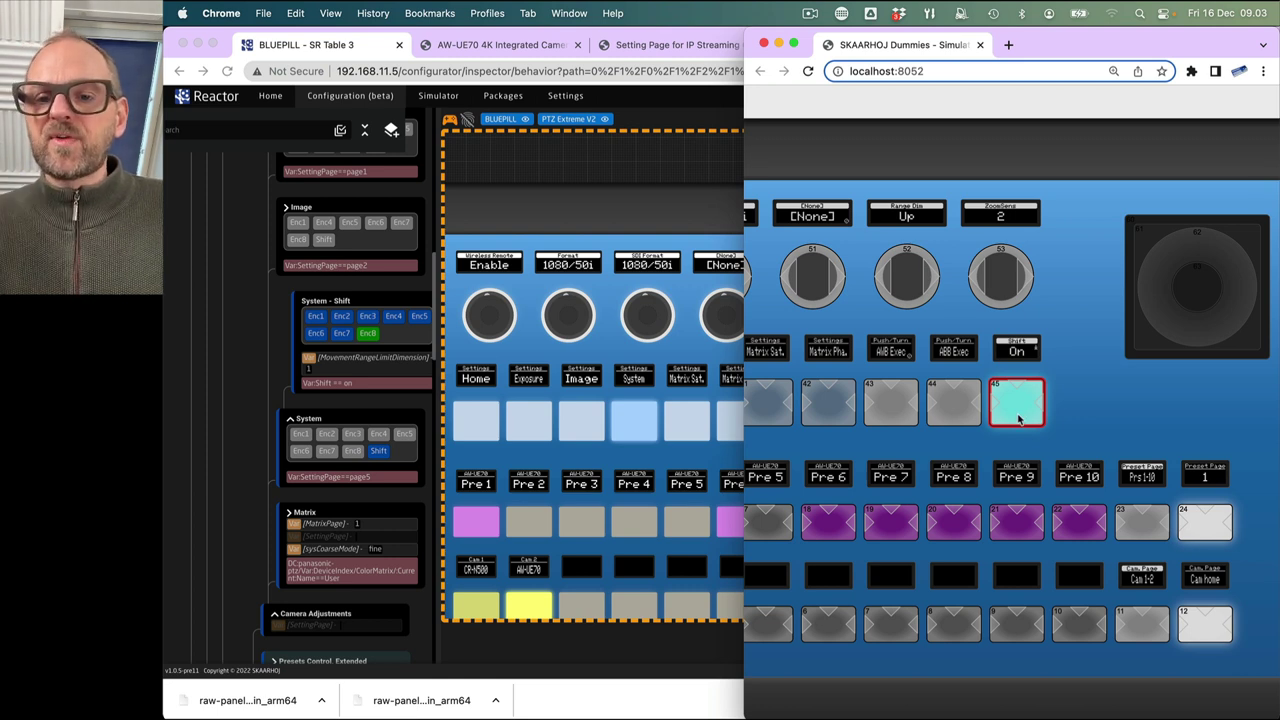
left_click(1017, 415)
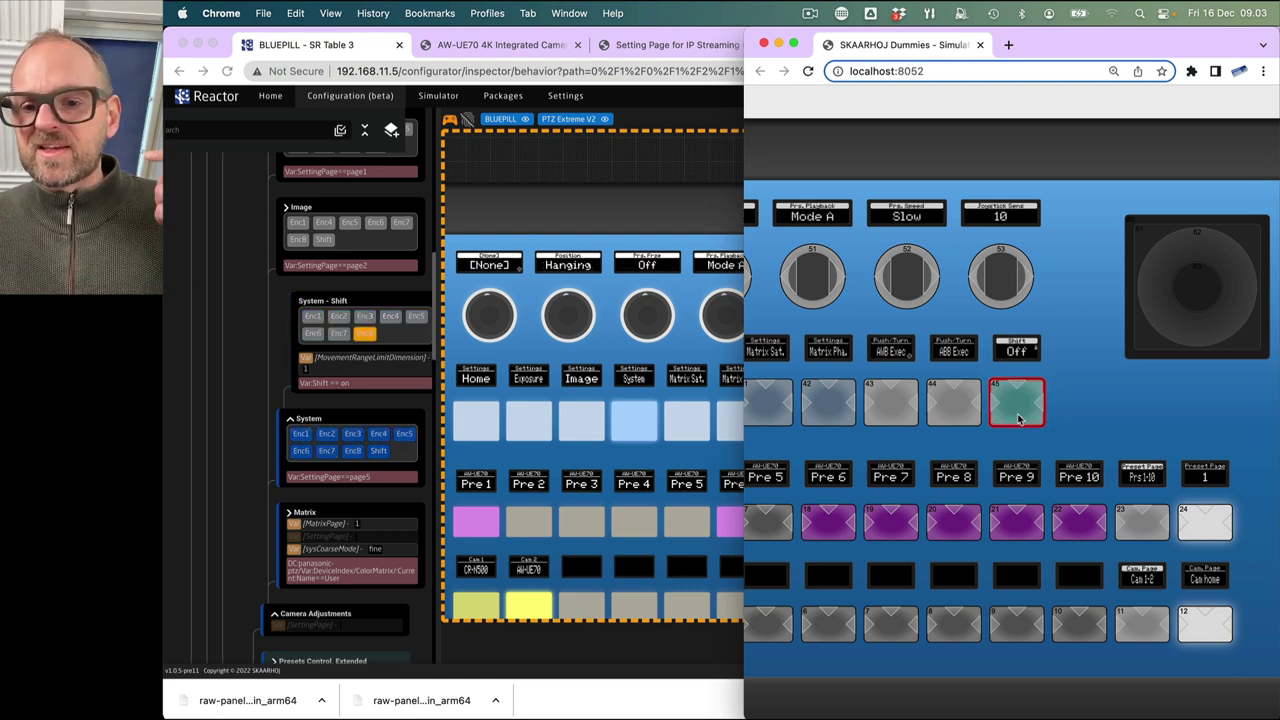
left_click(1017, 415)
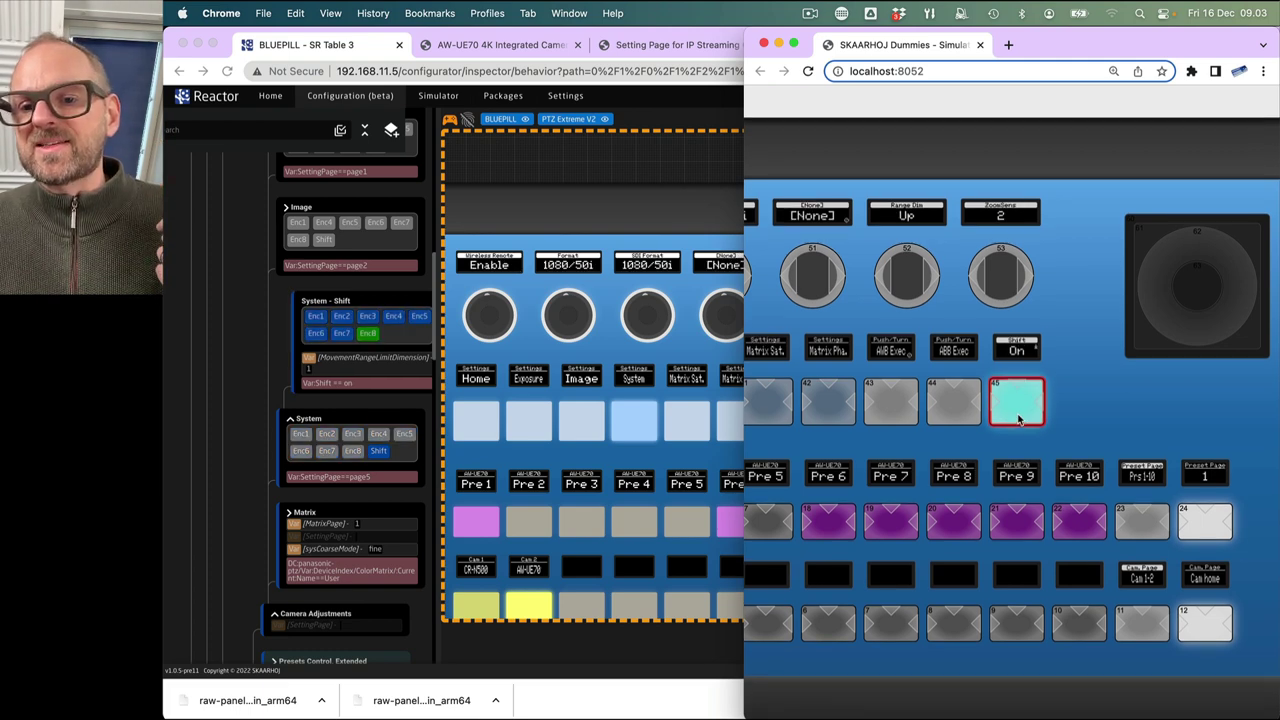
left_click(1017, 415)
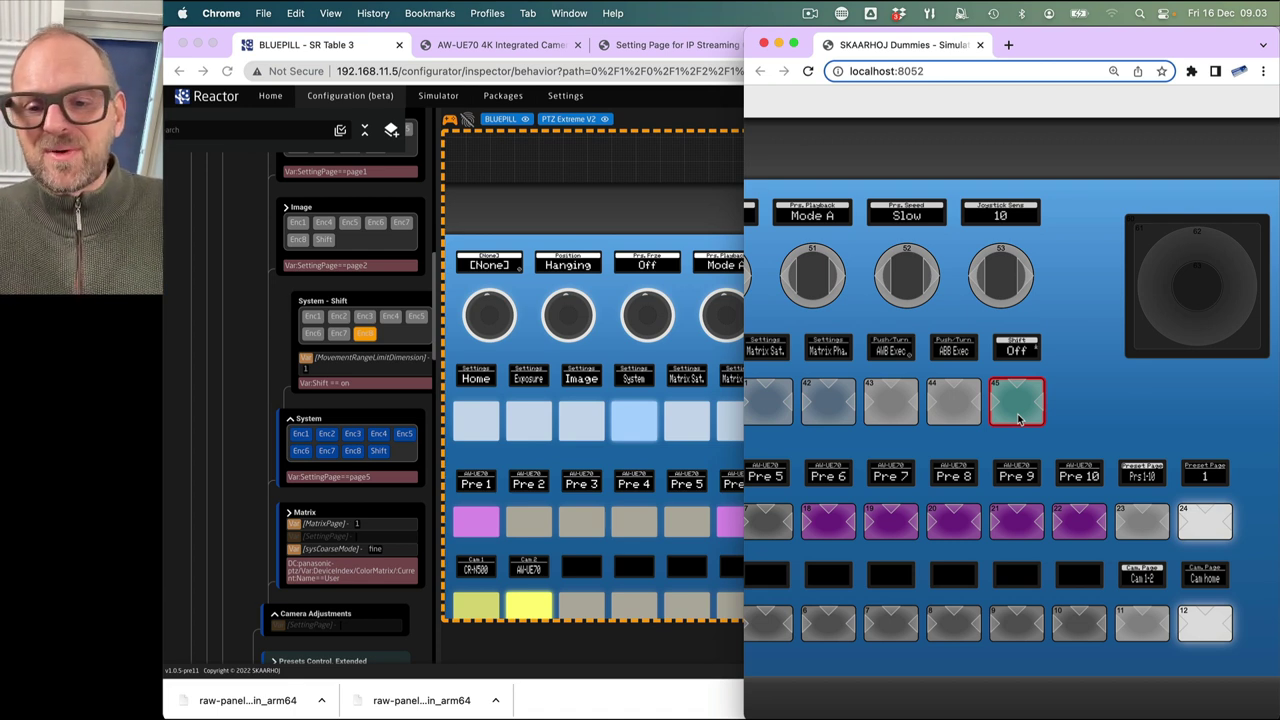
- Turn Shift on in the simulator and step encoder 53 up and down to test the zoom sensitivity control
left_click(1018, 420)
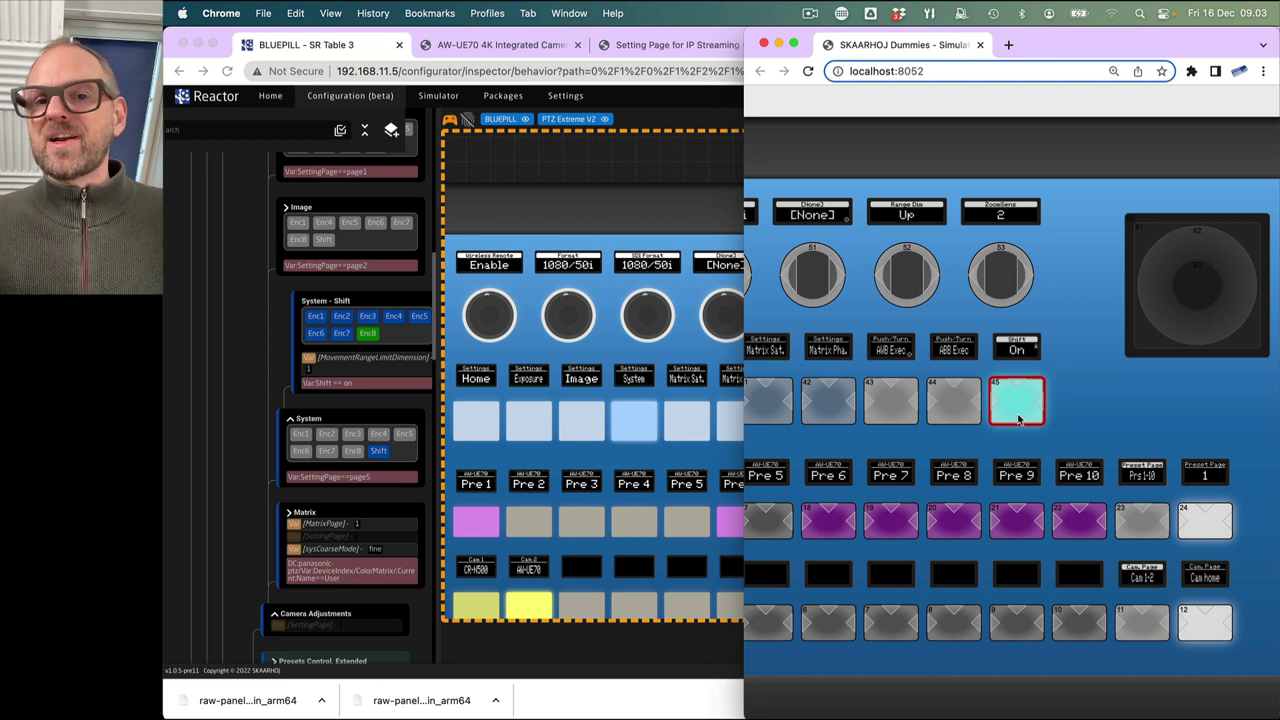
left_click(1025, 278)
left_click(1025, 278)
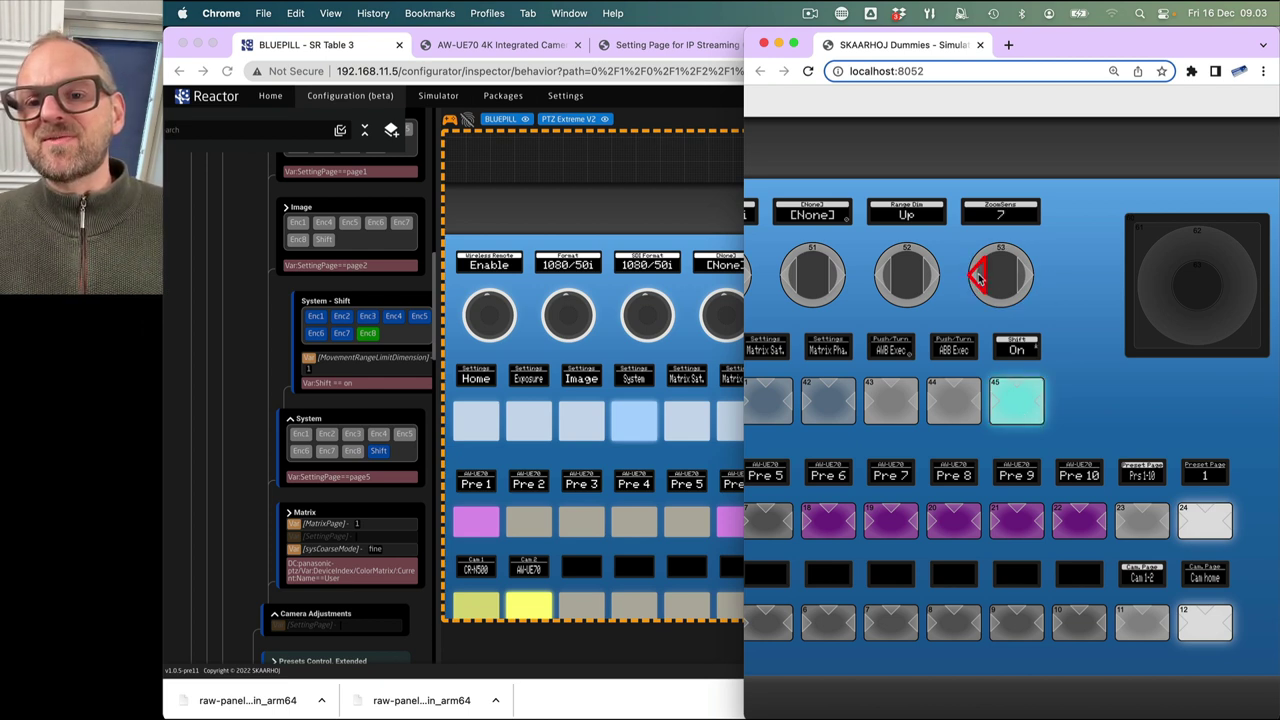
left_click(978, 276)
left_click(978, 276)
left_click(1025, 278)
left_click(1025, 278)
left_click(1025, 278)
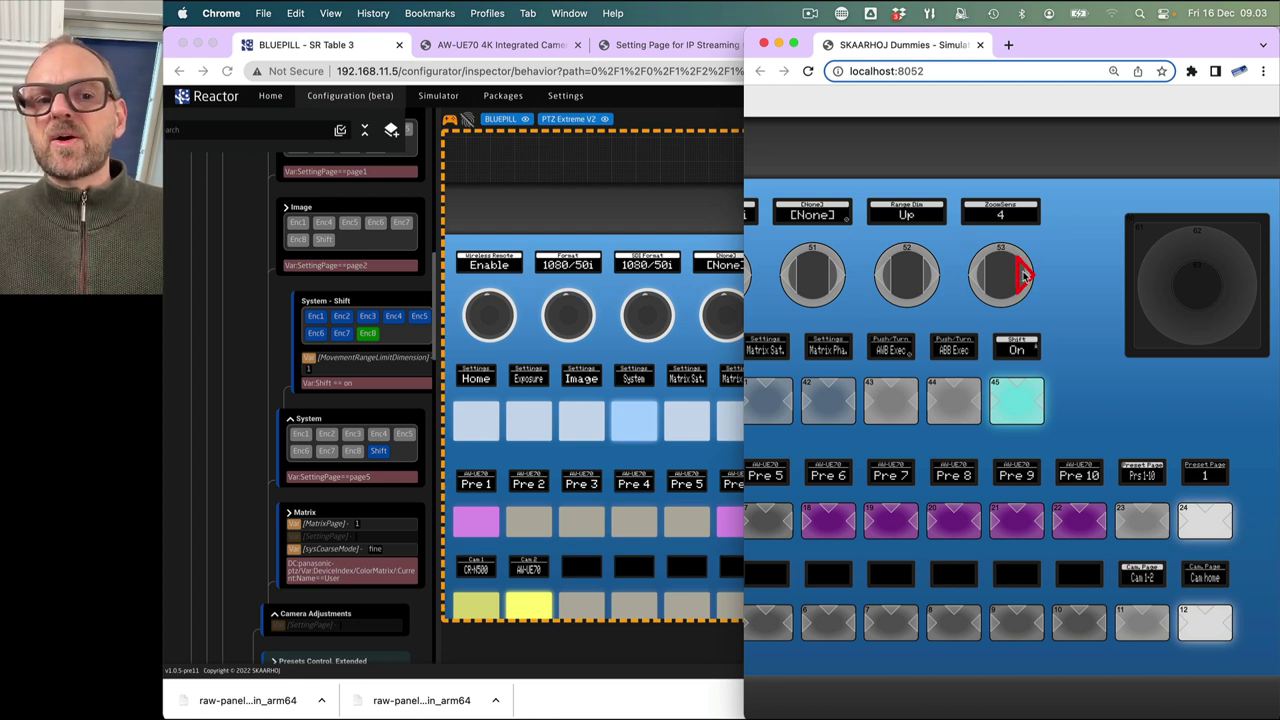
left_click(1025, 278)
left_click(1025, 278)
- Set ZoomSens to 6 with encoder 53, comparing it with the variable in the Panasonic PTZ - Generic - Pro Class layer
scroll(367, 465, "down", 15)
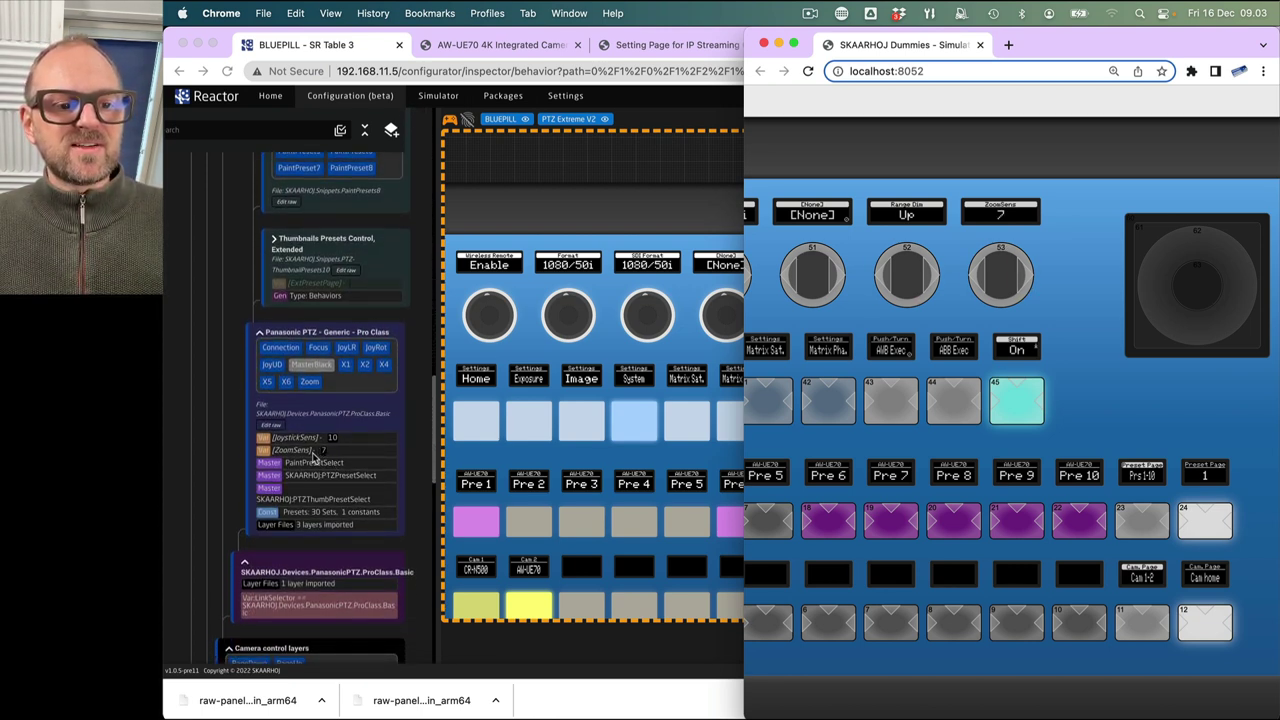
left_click(1006, 273)
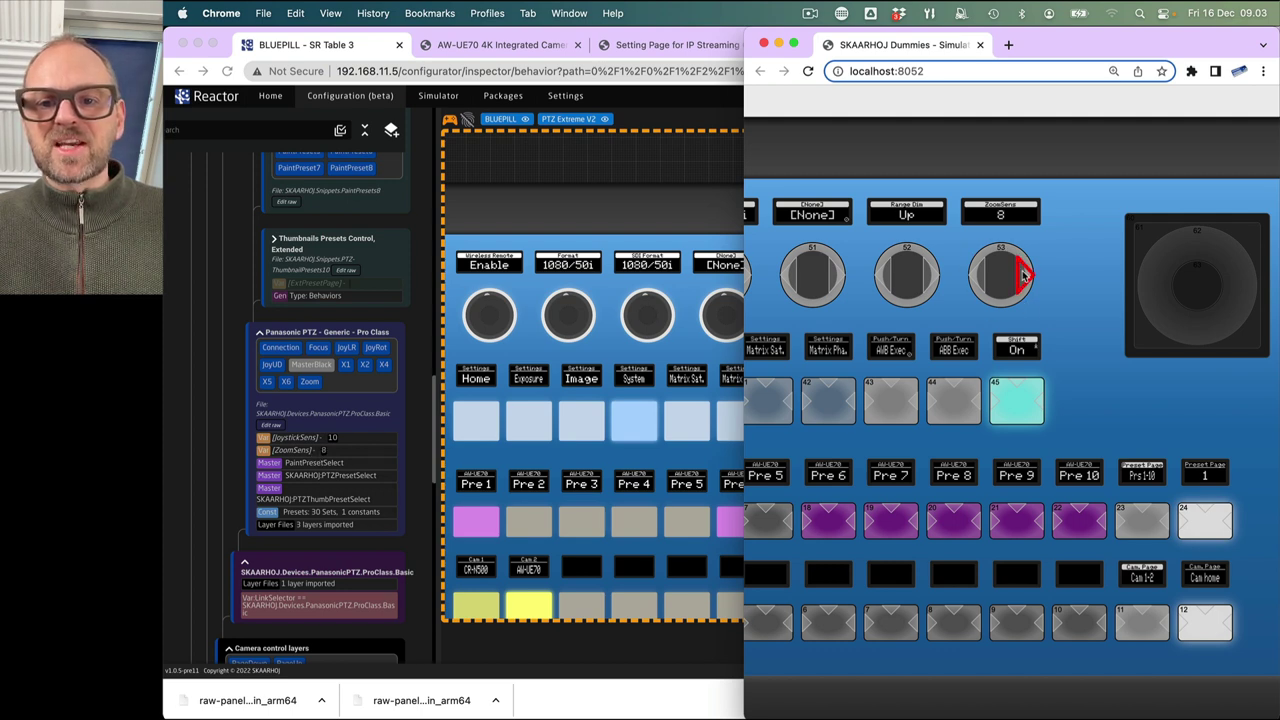
left_click(1006, 273)
left_click(1006, 273)
left_click(979, 276)
left_click(979, 276)
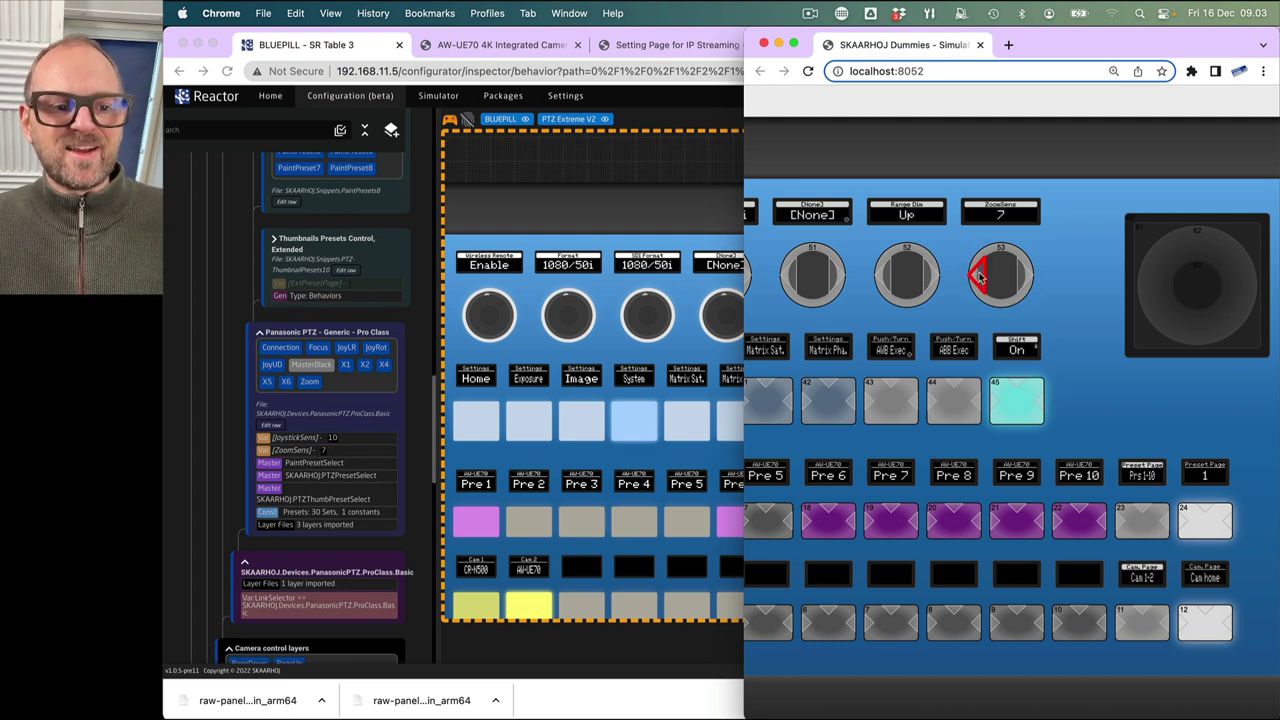
left_click(979, 276)
left_click(979, 276)
left_click(1020, 275)
left_click(1020, 275)
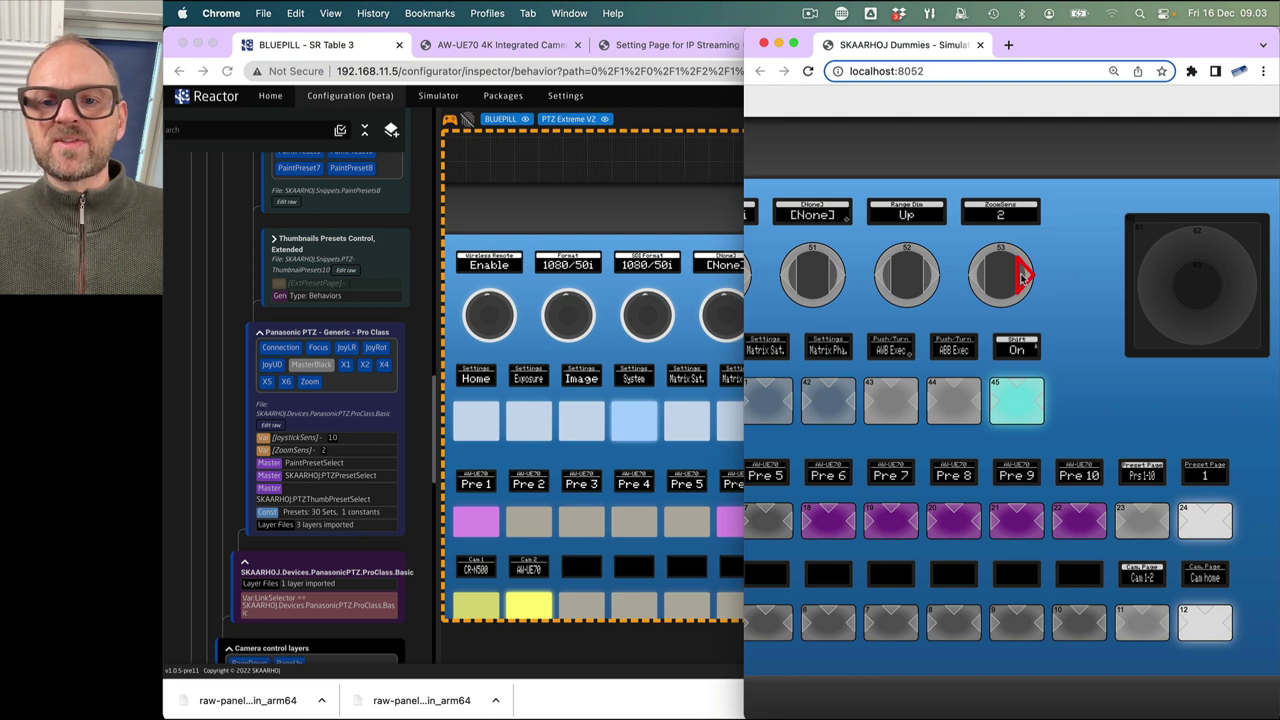
left_click(1020, 275)
left_click(1020, 275)
left_click(1022, 276)
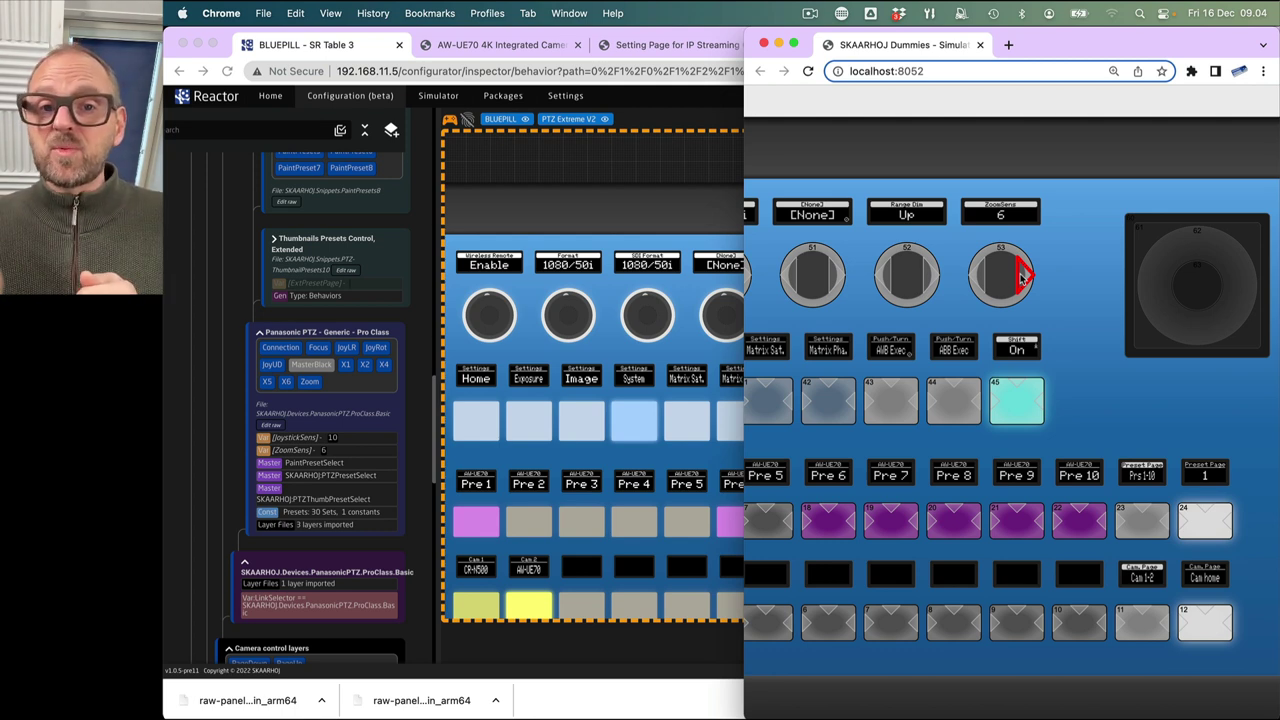
- Compare the panel preview in Reactor with the full emulated PTZ Extreme V2 in the SKAARHOJ Dummies window, and return to Reactor
left_click(661, 177)
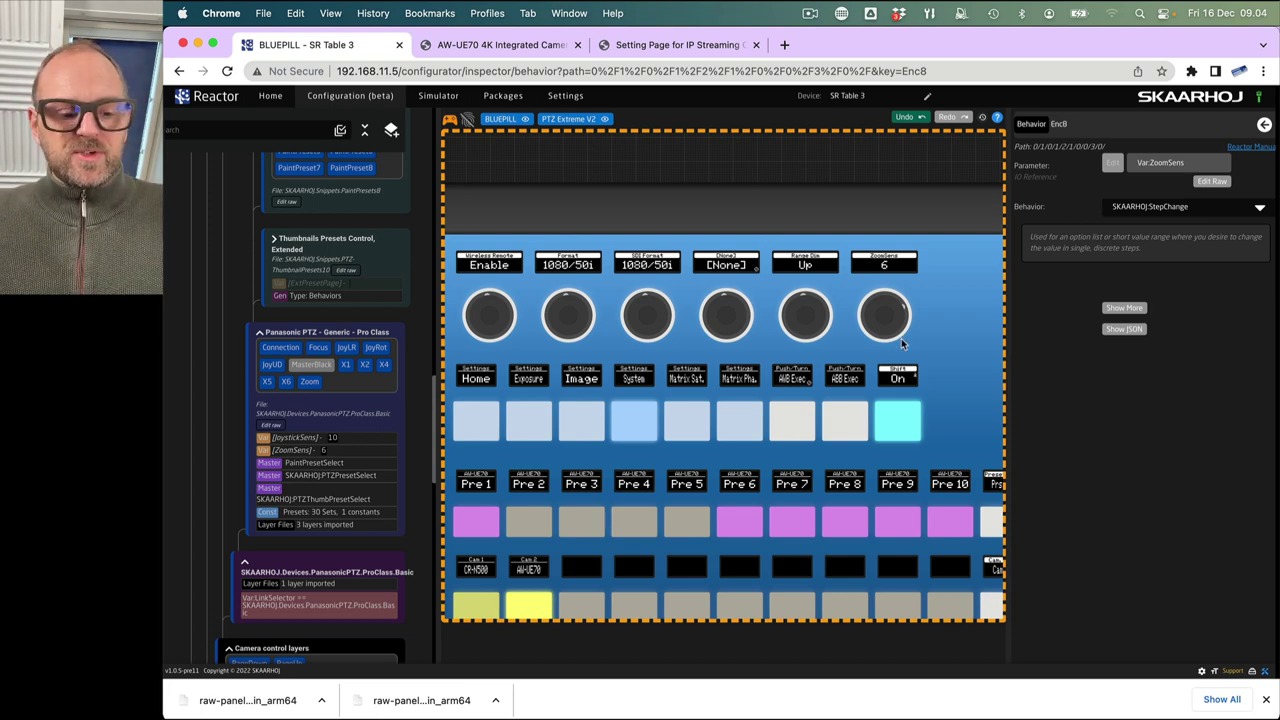
scroll(901, 343, "down", 2)
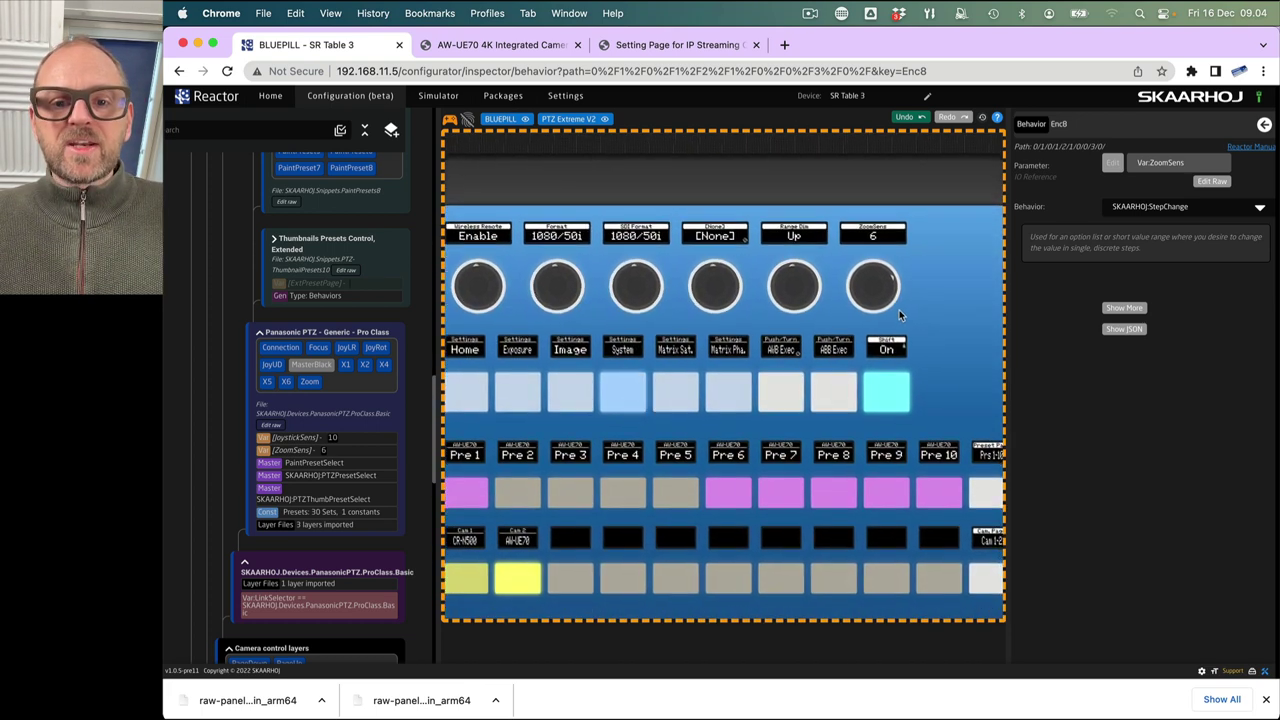
scroll(900, 315, "down", 3)
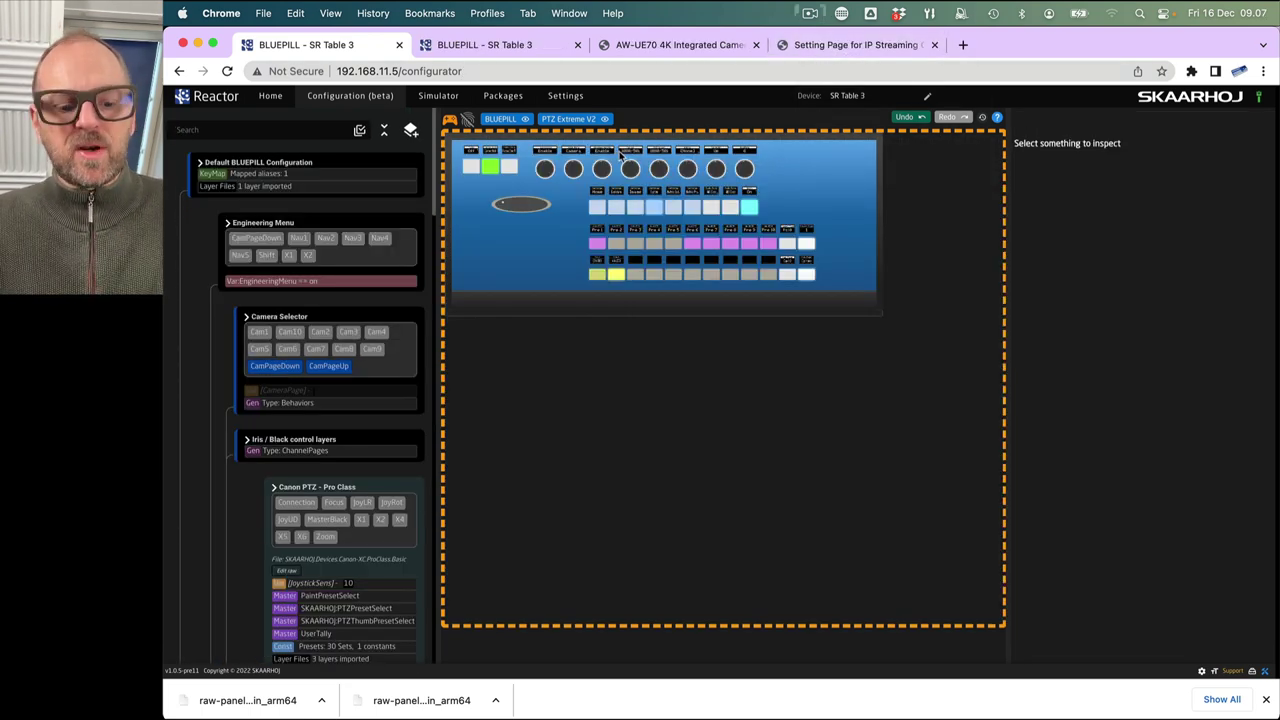
key("super+grave")
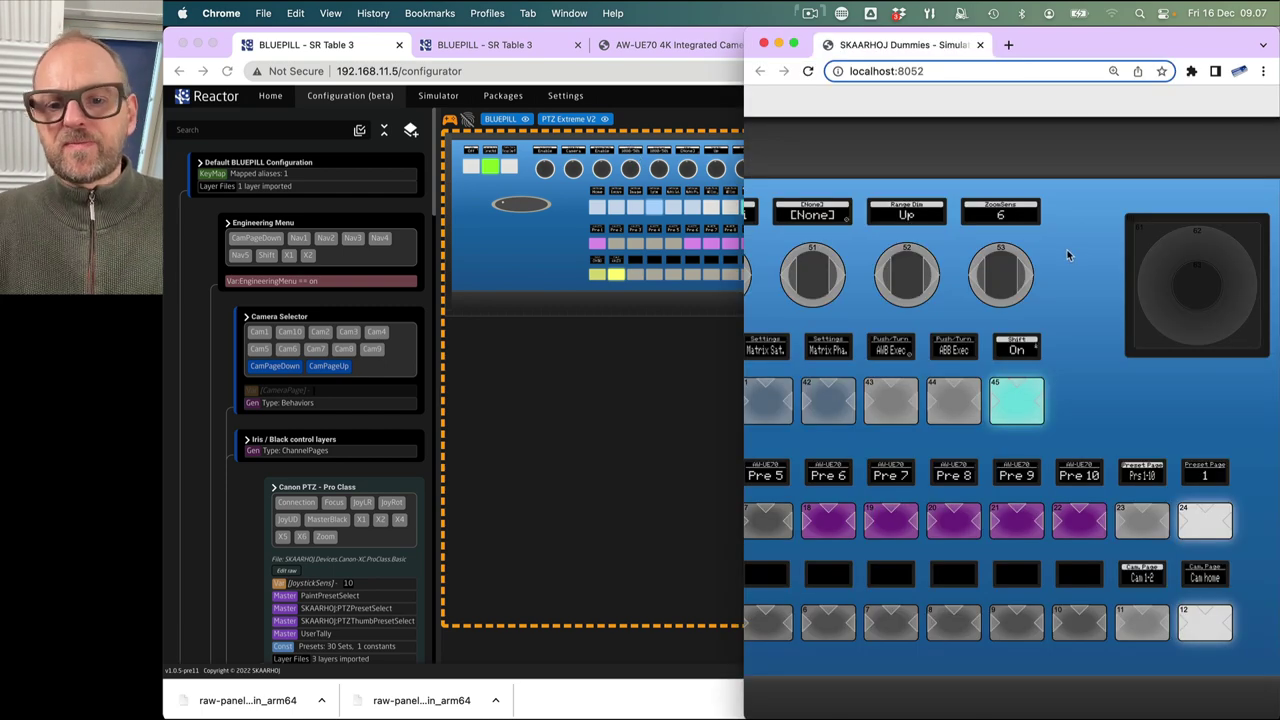
scroll(1067, 249, "down", 5)
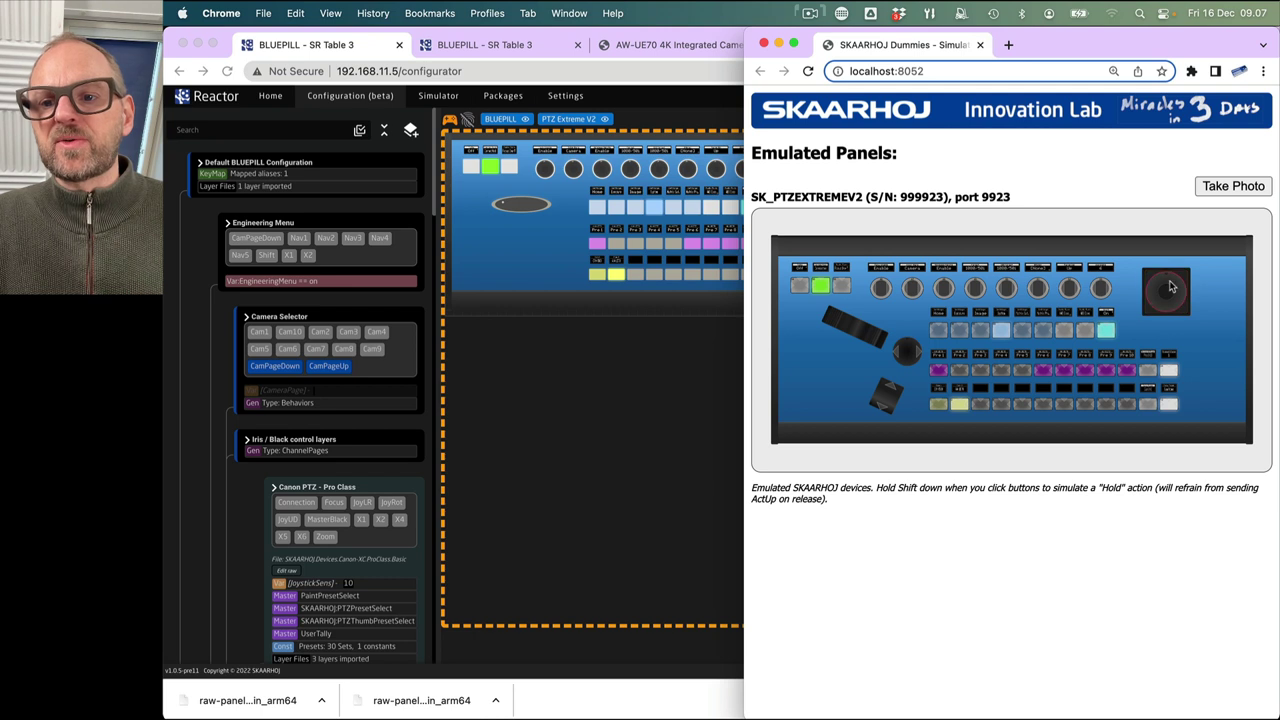
left_click(504, 266)
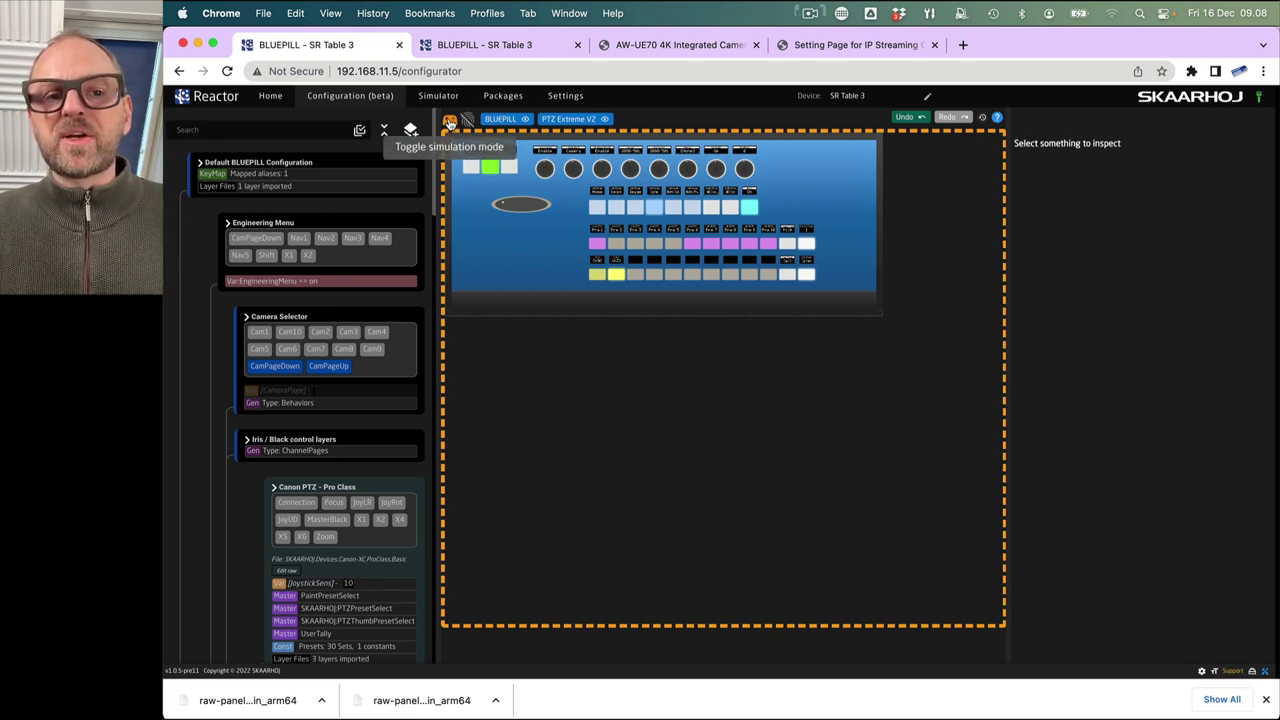
- Turn off simulation mode and examine the labelled components across the panel preview, from Zoom, Iris and Focus to the joystick
left_click(449, 121)
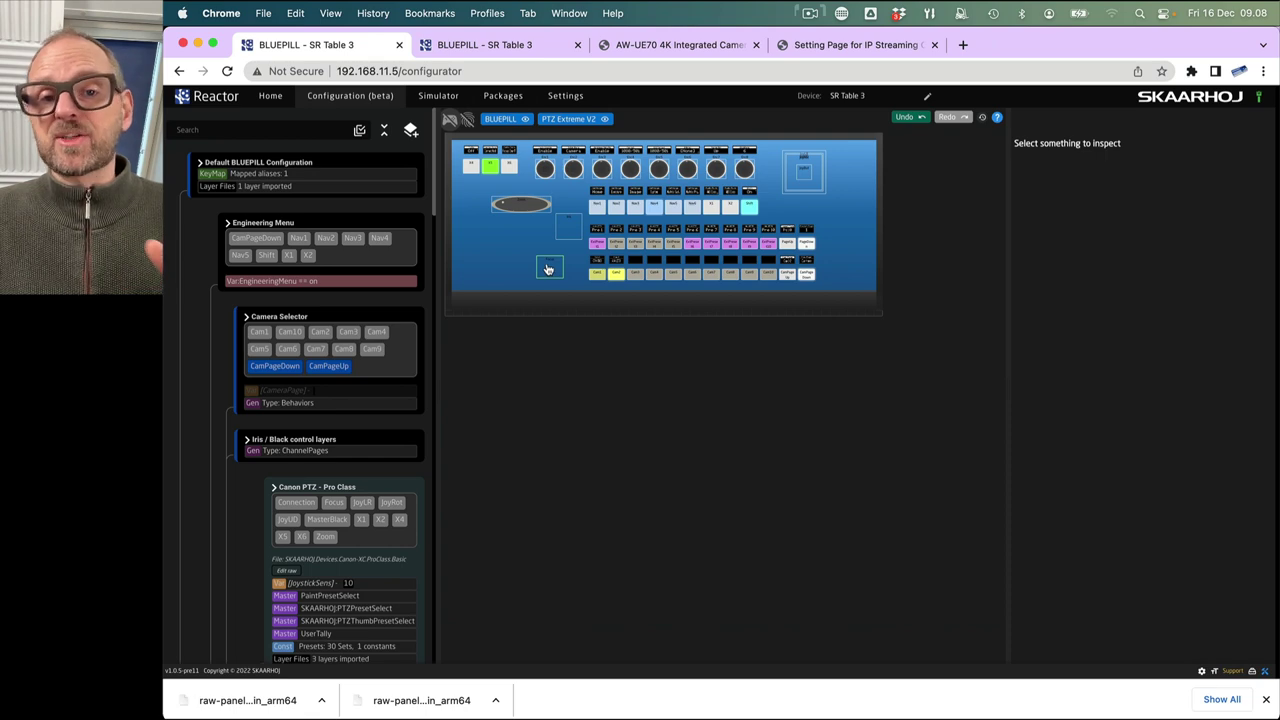
scroll(535, 224, "up", 5)
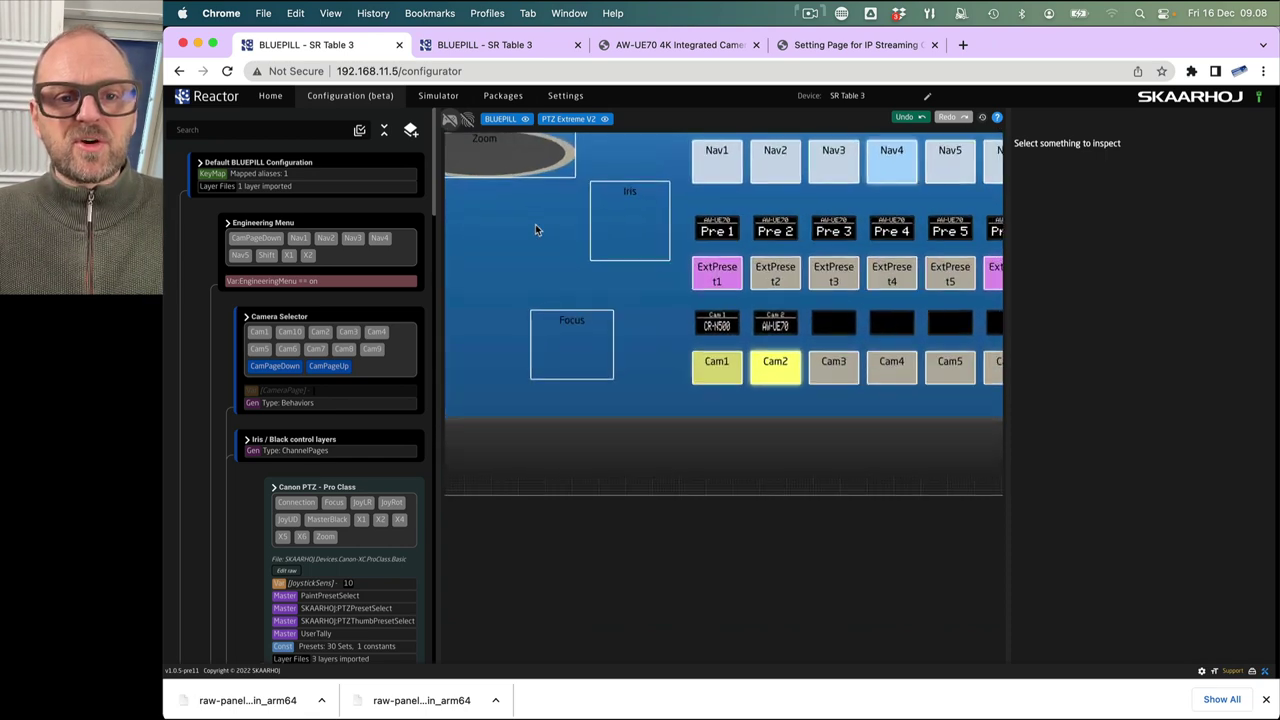
left_click_drag(528, 226, 719, 428)
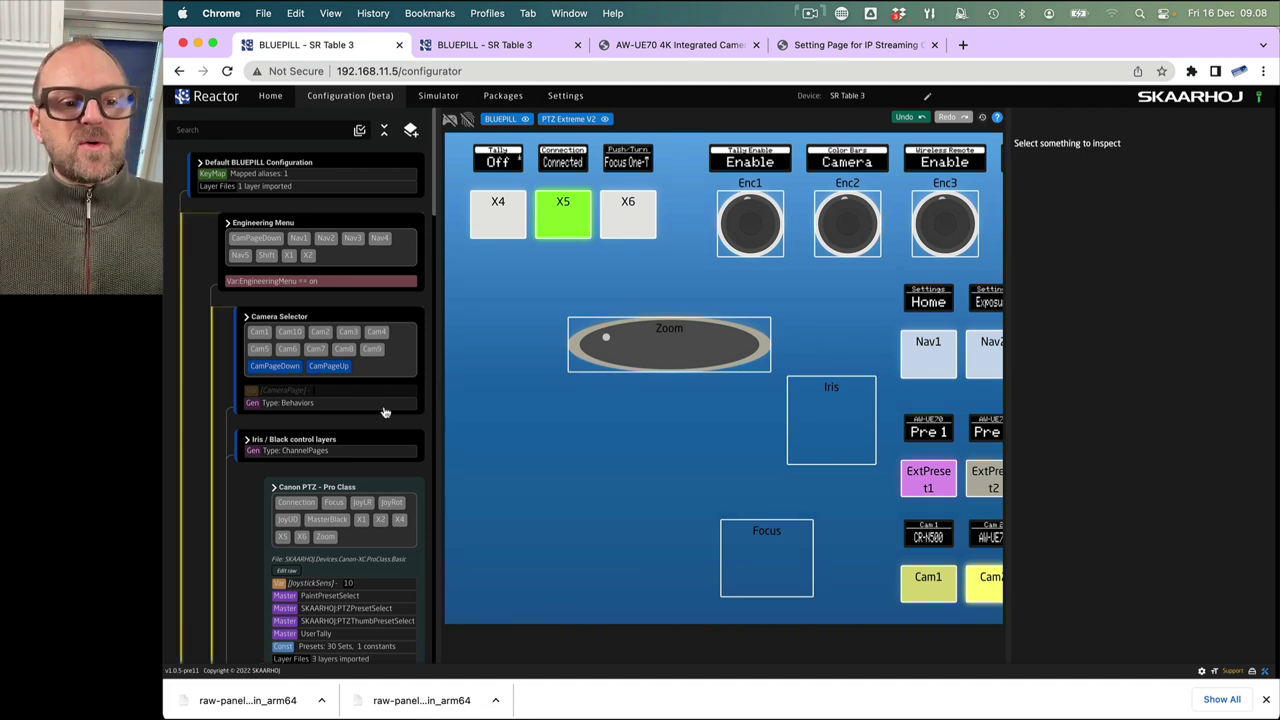
left_click_drag(871, 305, 548, 298)
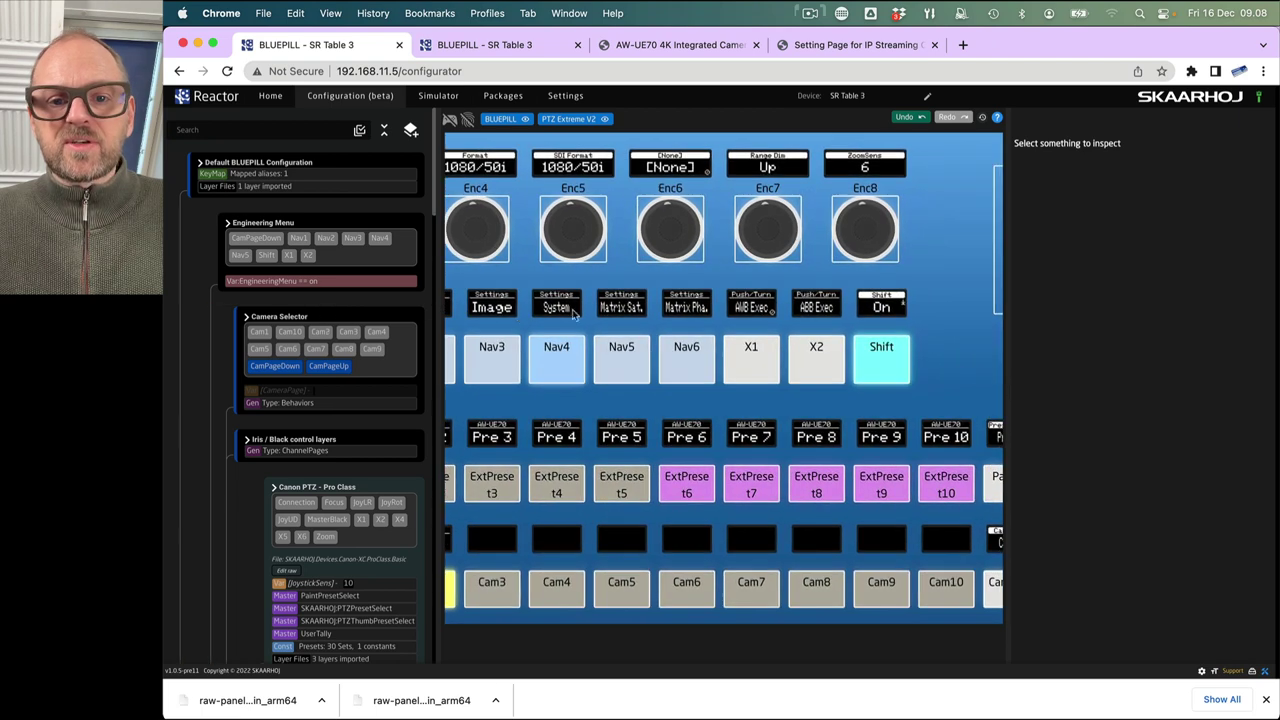
scroll(548, 298, "left", 3)
scroll(700, 290, "right", 5)
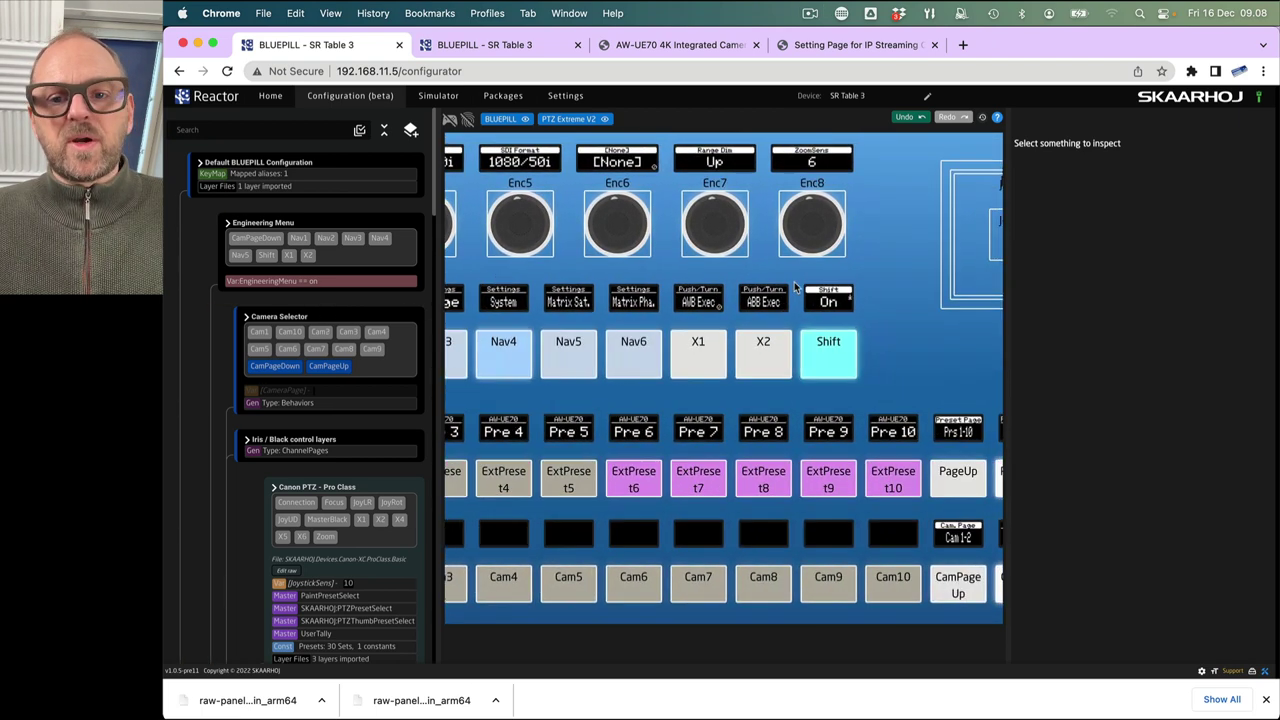
scroll(762, 285, "right", 2)
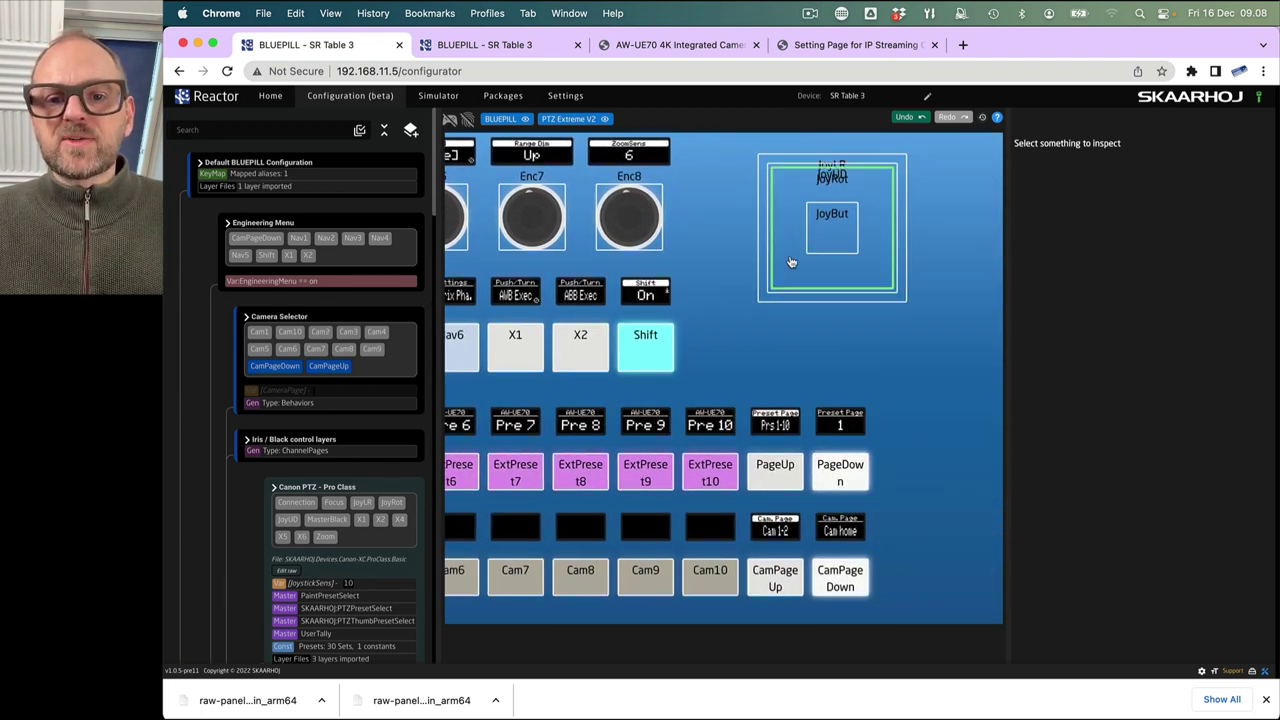
- Inspect the joystick's JoyRot behavior options and assigned parameter, closing the parameter editor without changes
left_click(791, 262)
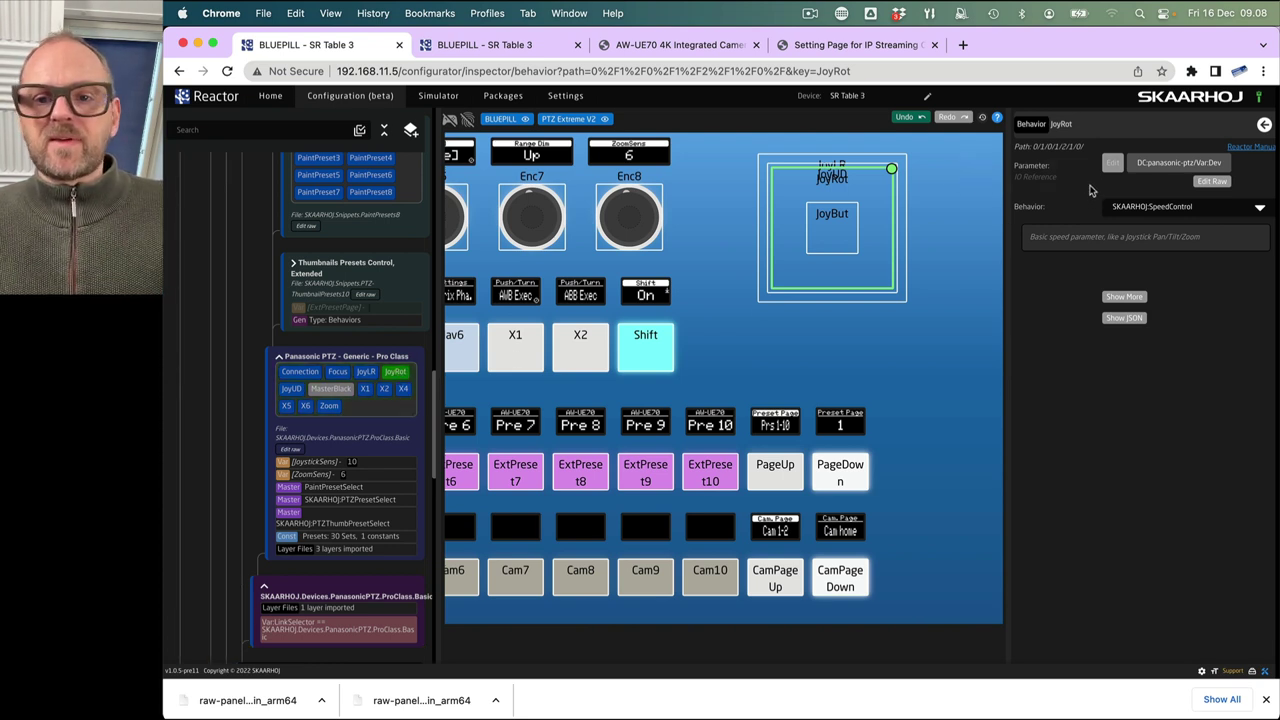
left_click(1177, 206)
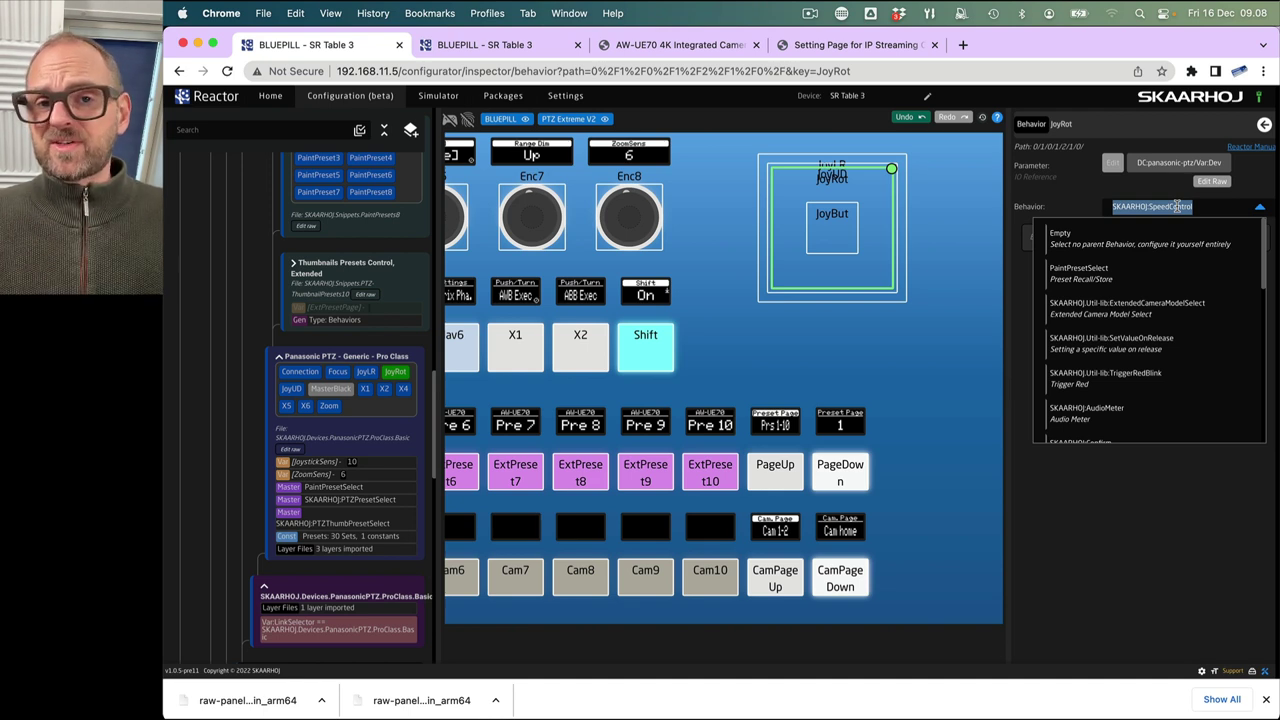
left_click(1113, 164)
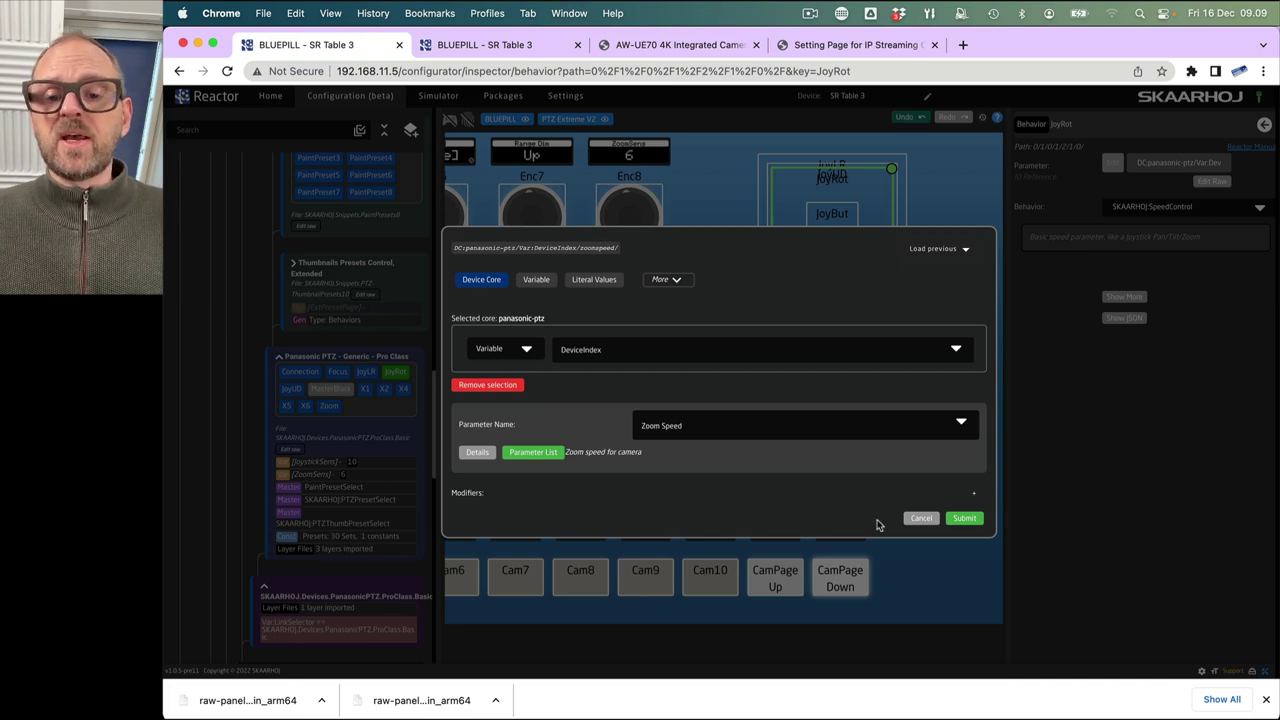
left_click(919, 518)
- Inspect the parameter assigned to the joystick's JoyLR component without changing it, and open the JoyUD behavior
left_click(903, 296)
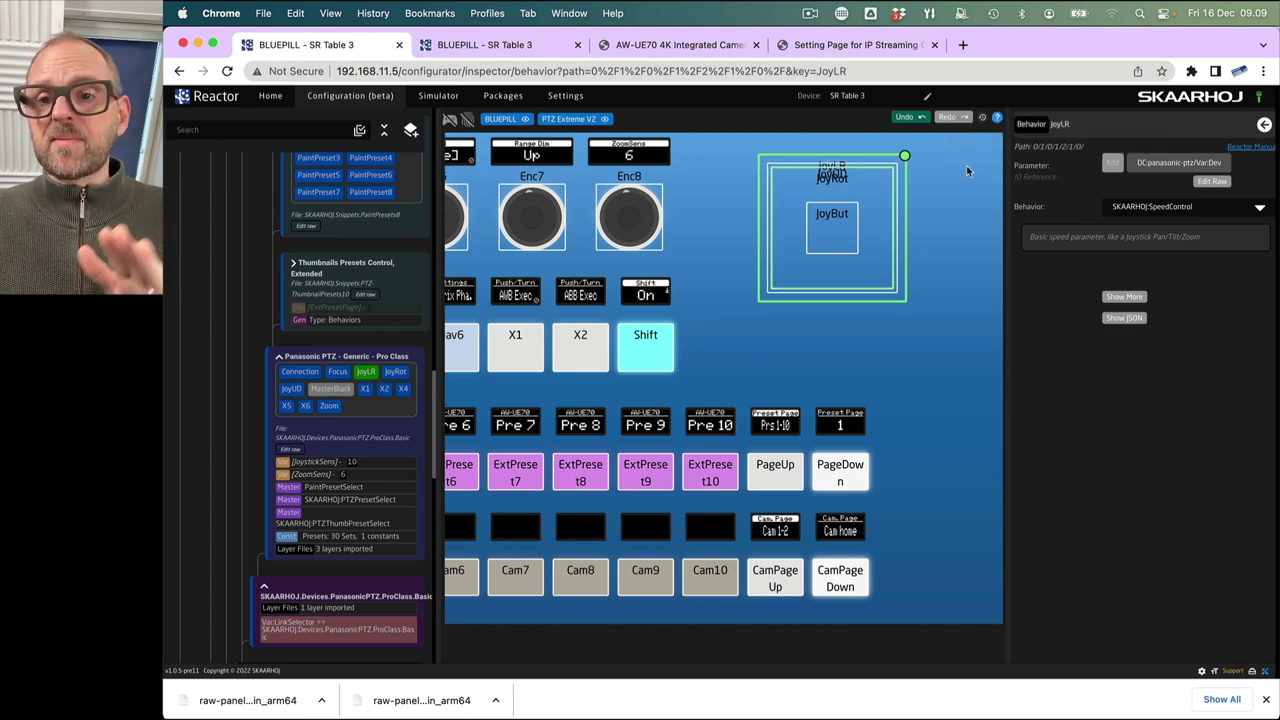
left_click(1118, 164)
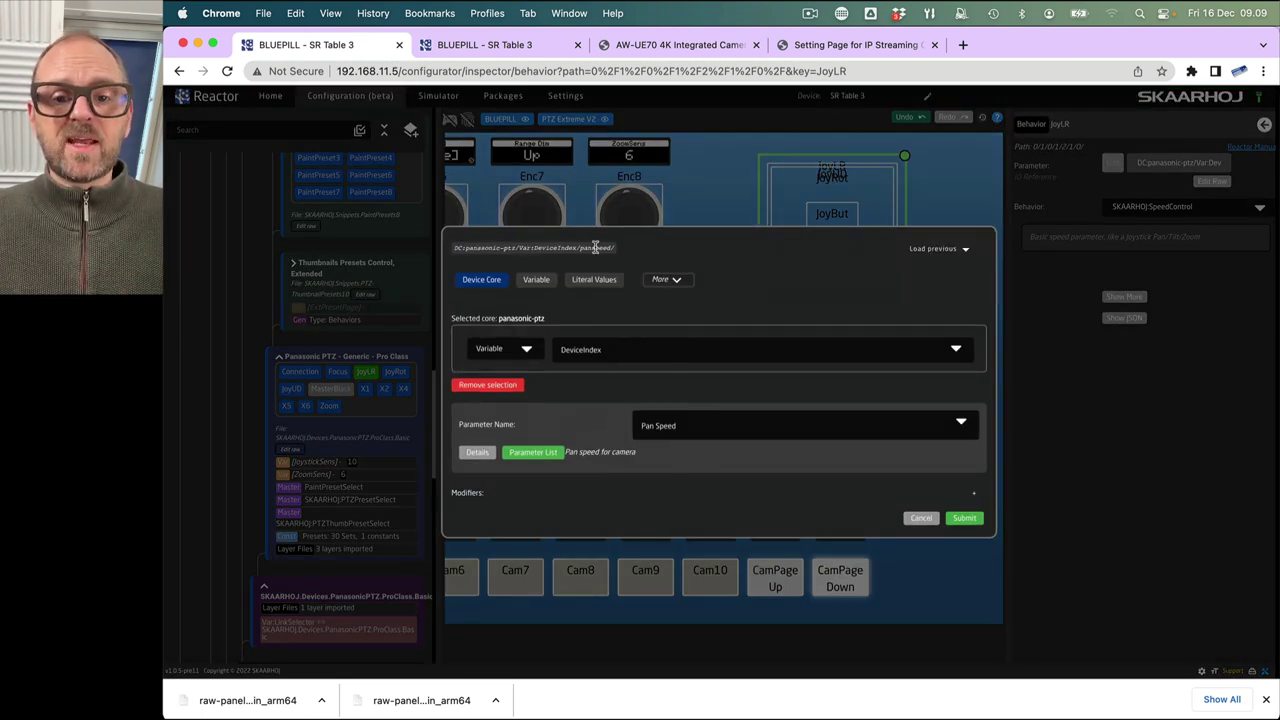
left_click(911, 527)
left_click(780, 168)
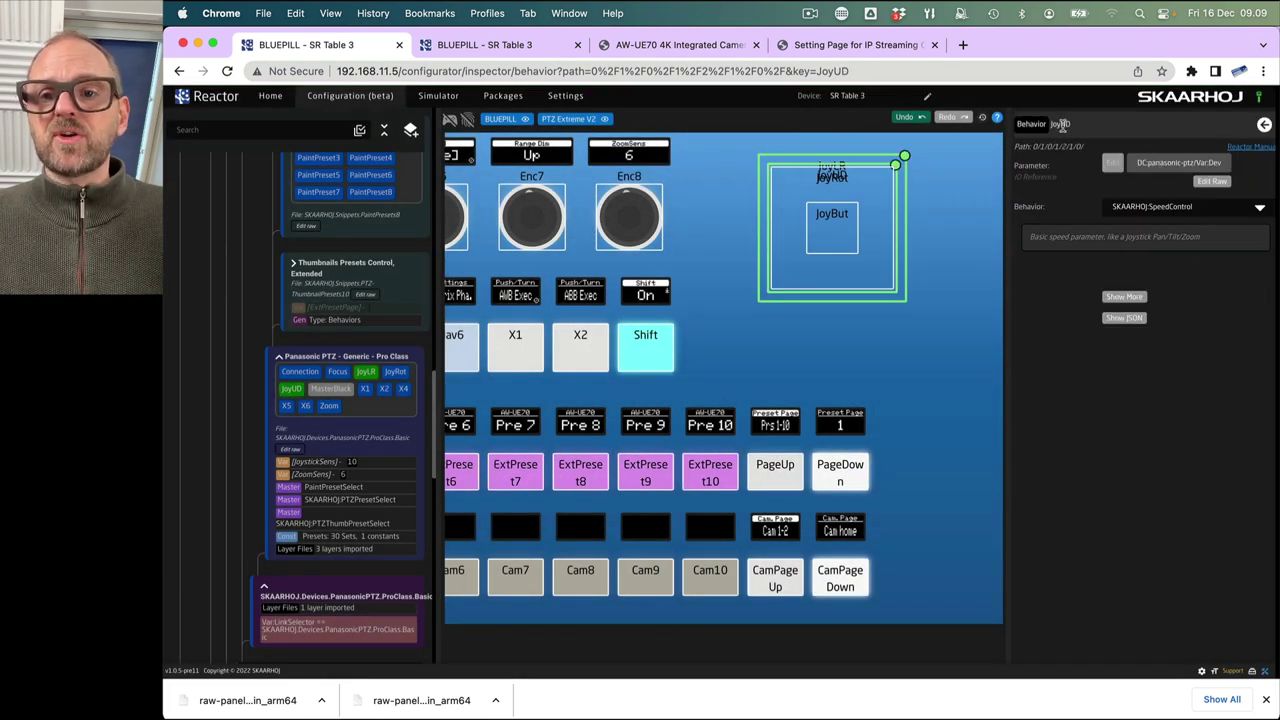
- Check which camera parameters the JoyUD and JoyRot joystick behaviors are assigned to, leaving both assignments as they are
left_click(1111, 164)
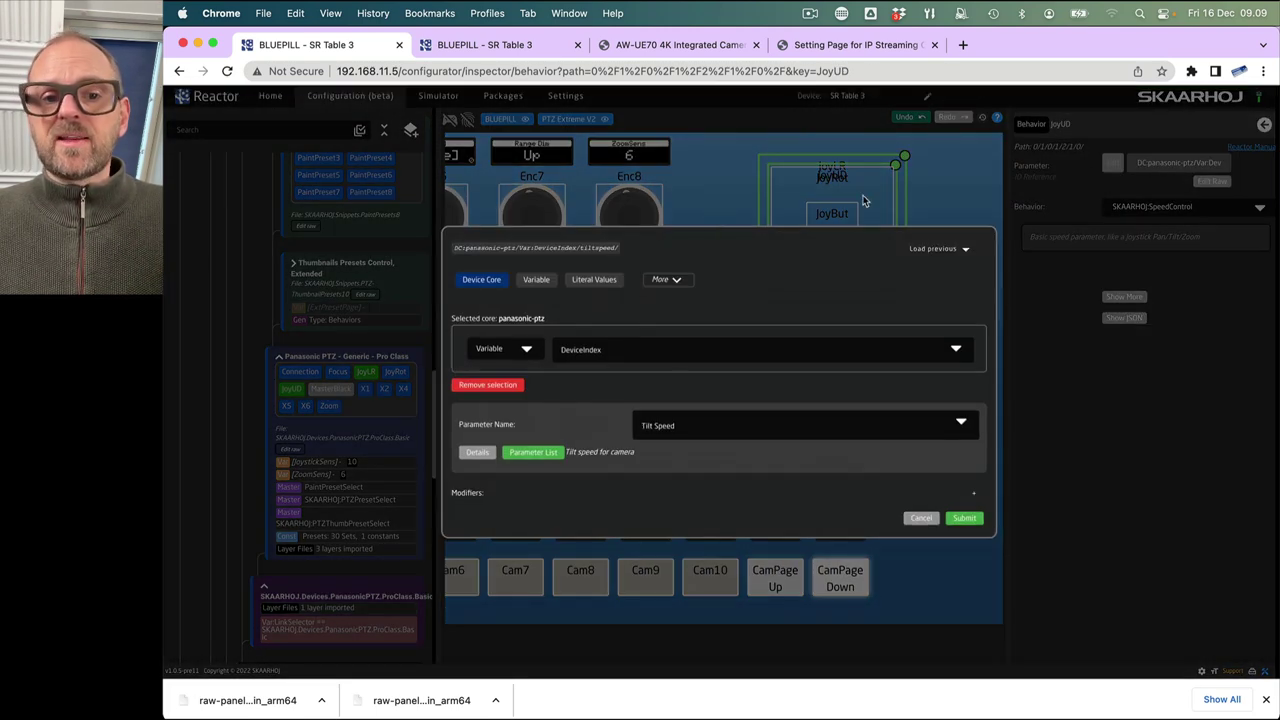
left_click(922, 518)
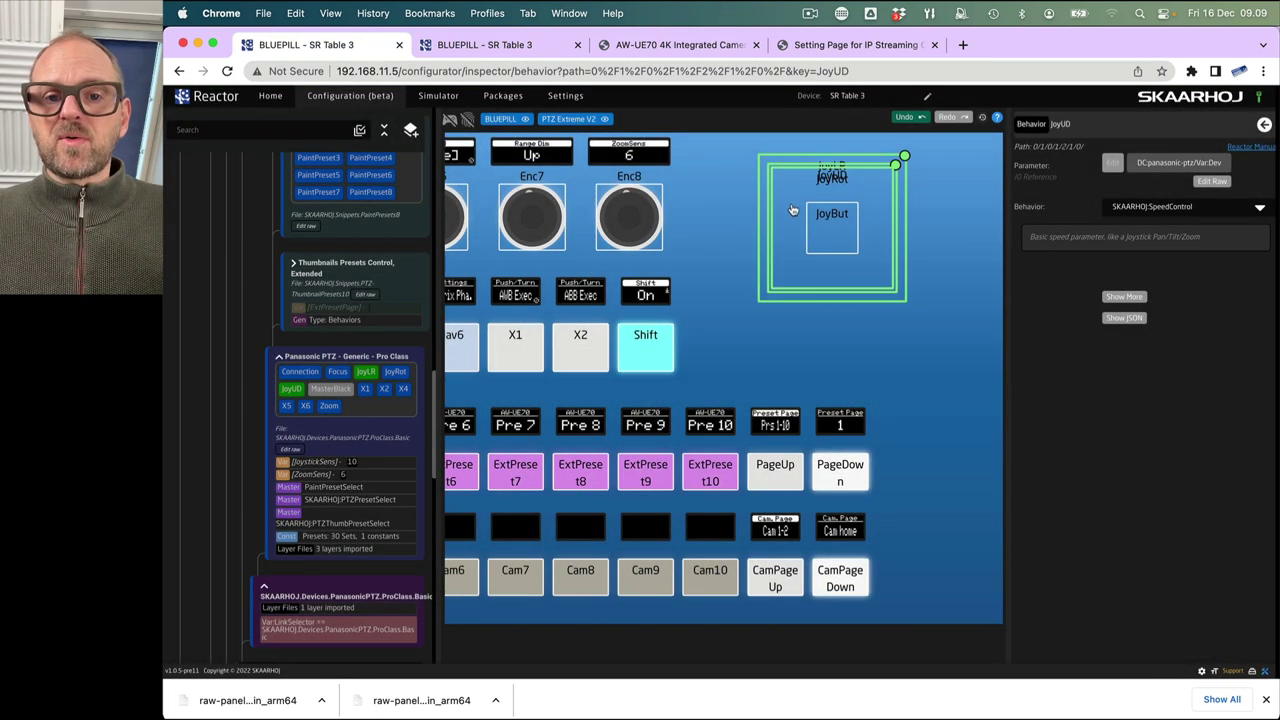
left_click(792, 205)
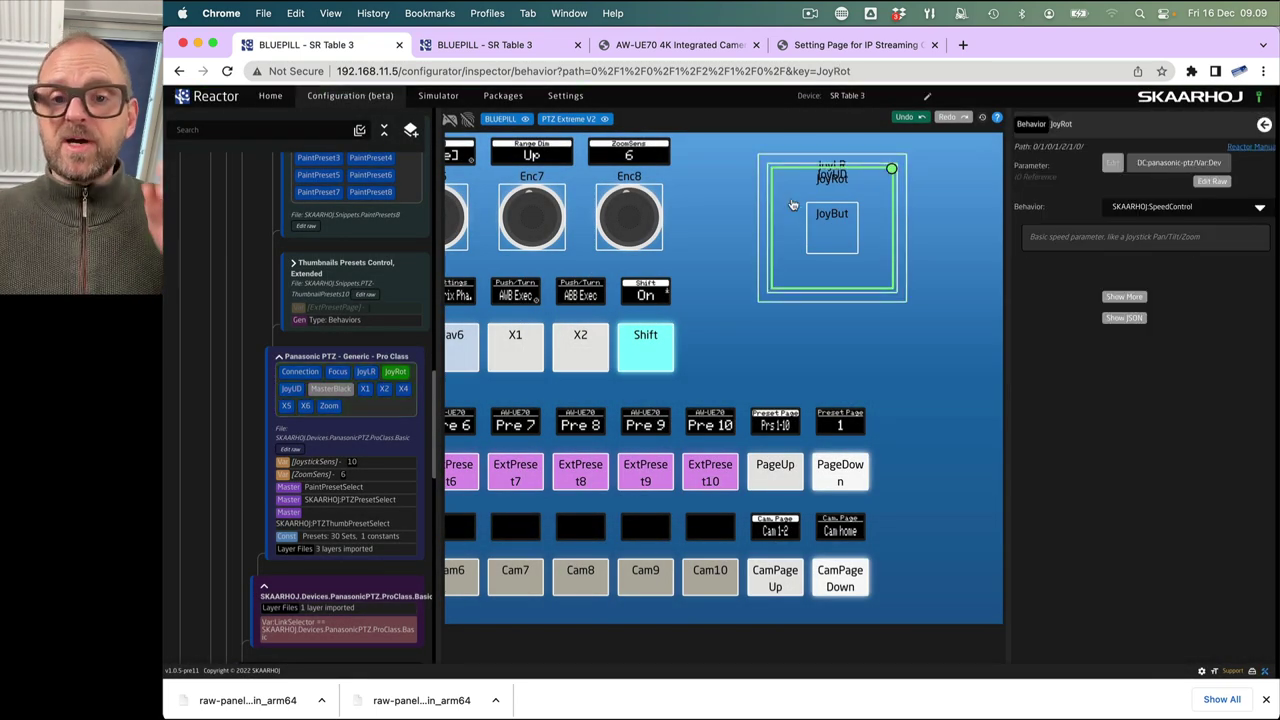
left_click(1110, 165)
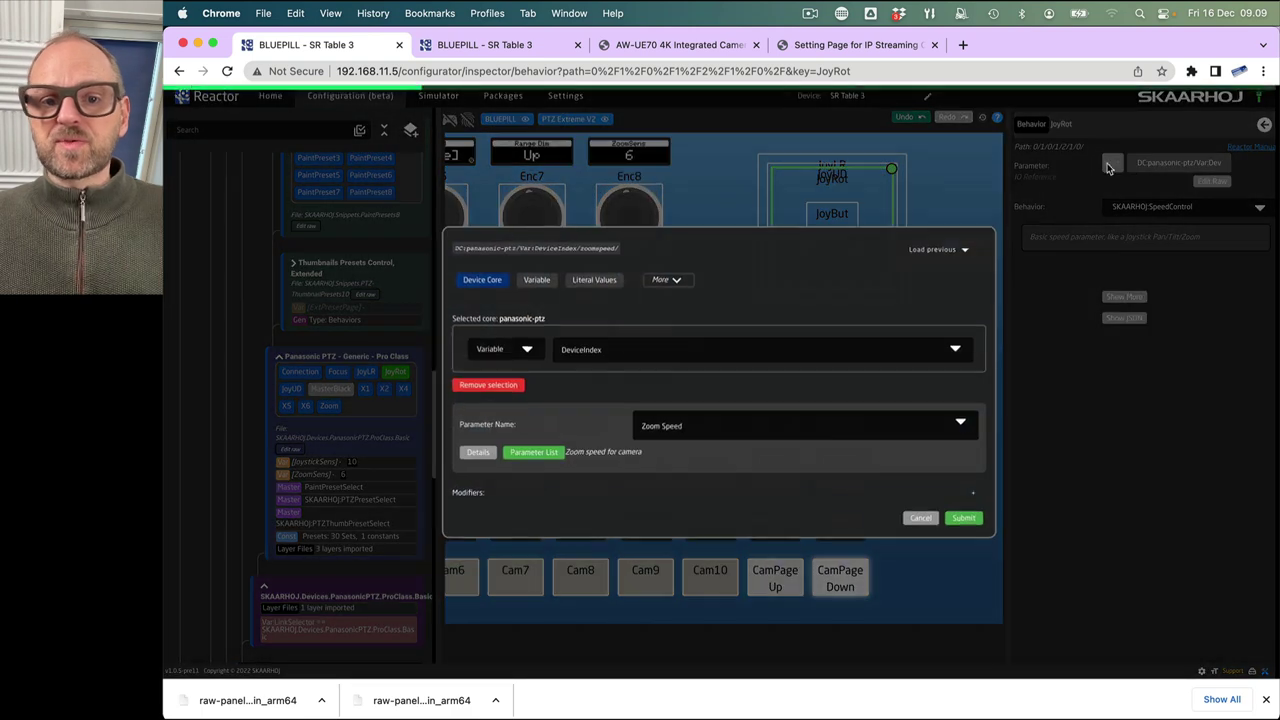
left_click(920, 518)
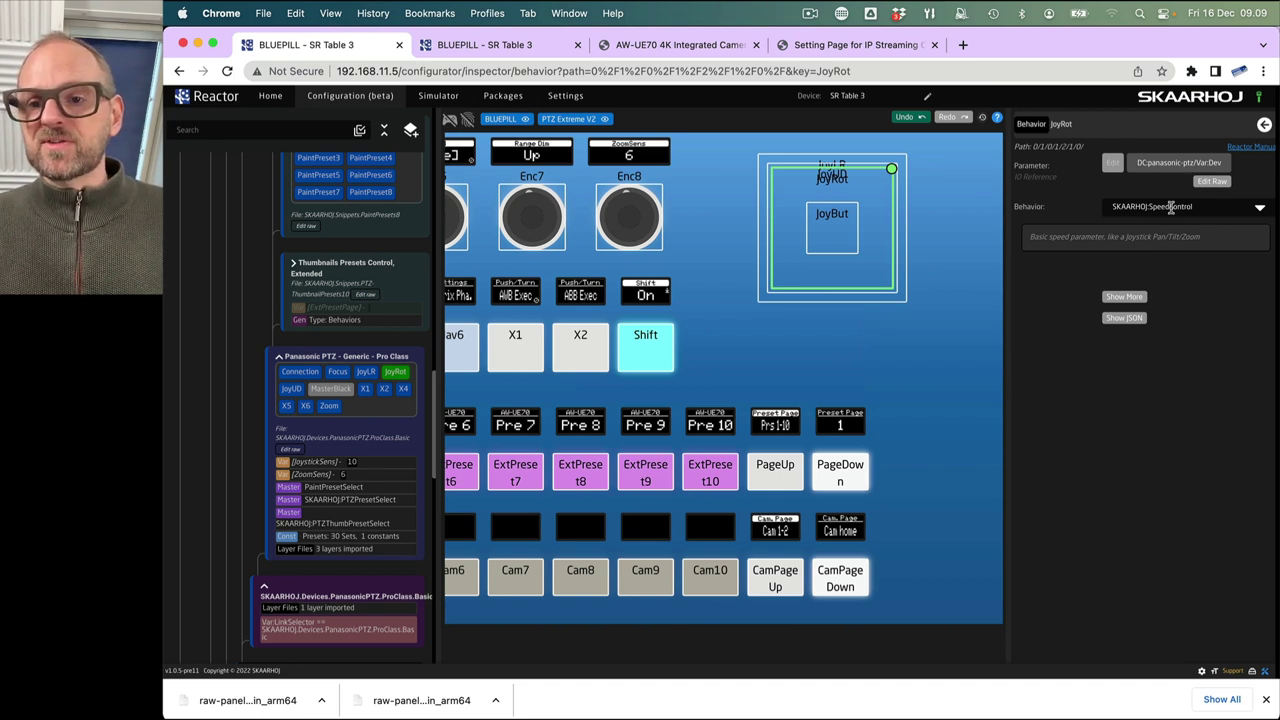
- Show the additional settings of the JoyRot behavior and expand its "value" event handler
left_click(1126, 300)
scroll(1133, 359, "down", 2)
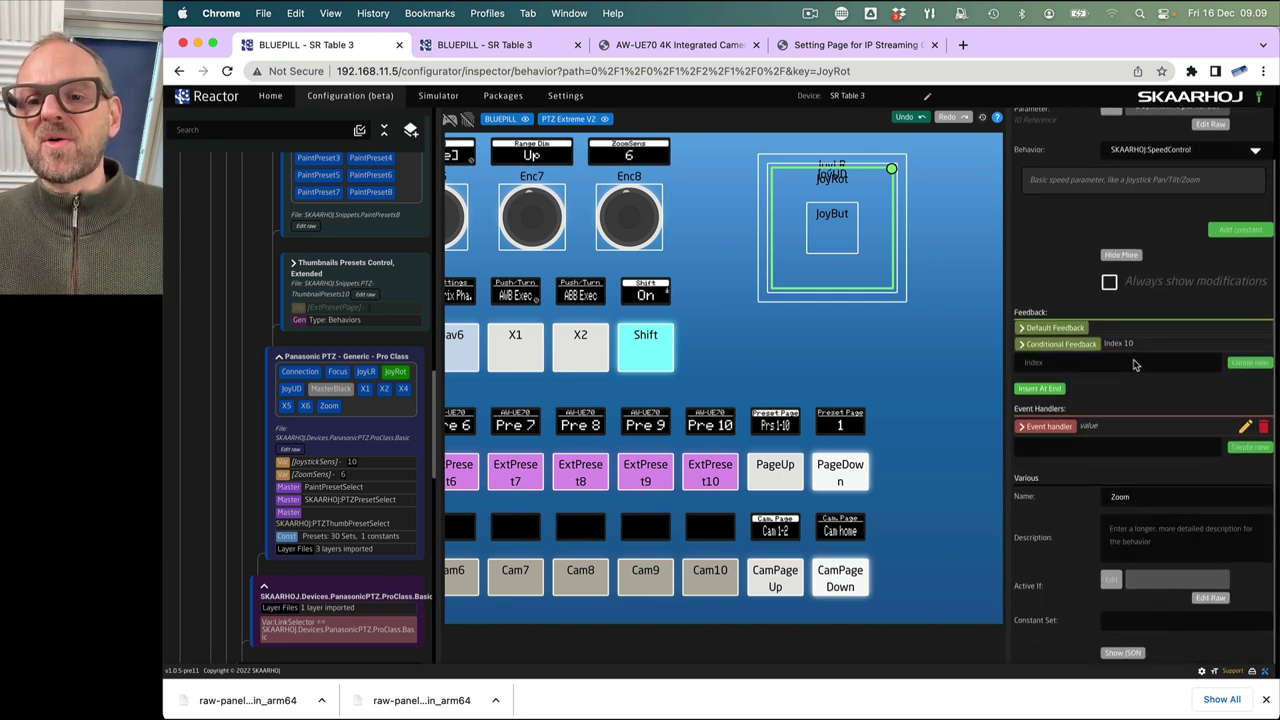
left_click(1040, 427)
scroll(1149, 436, "down", 3)
scroll(1149, 436, "down", 5)
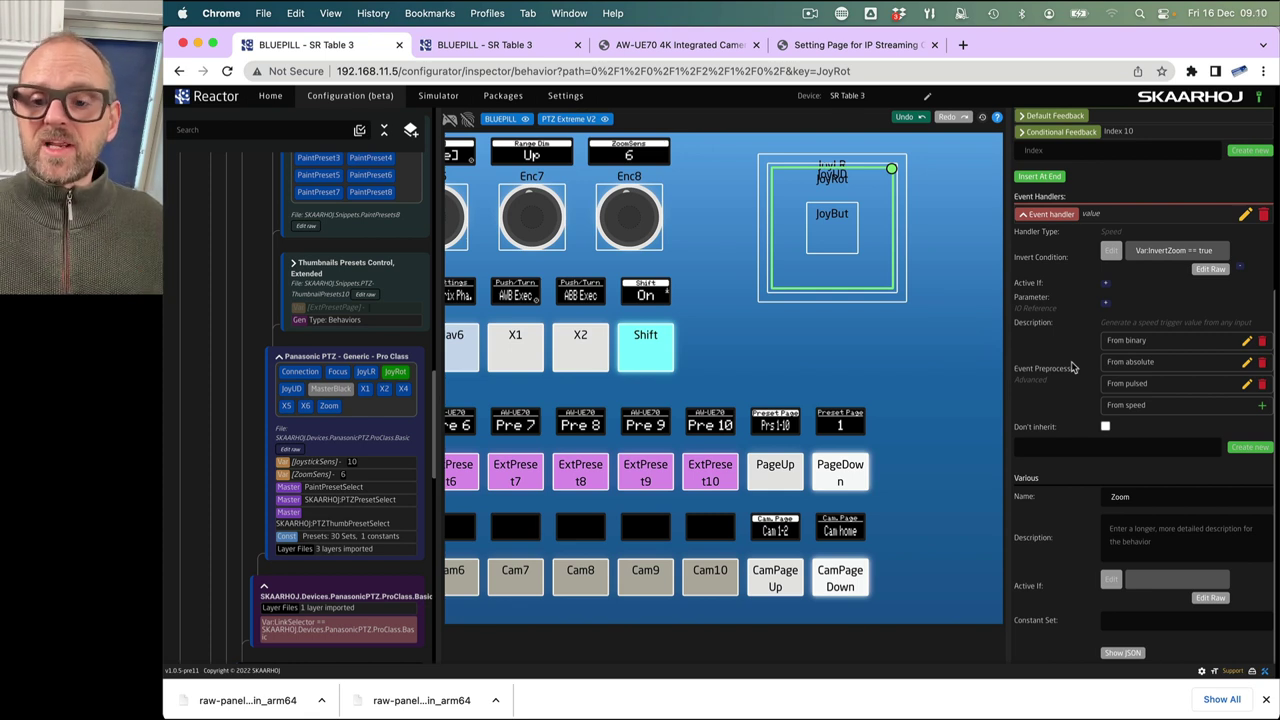
- Show the JoyRot behavior's JSON in formatted form and widen the inspector to read it
left_click(1128, 654)
scroll(1182, 629, "down", 5)
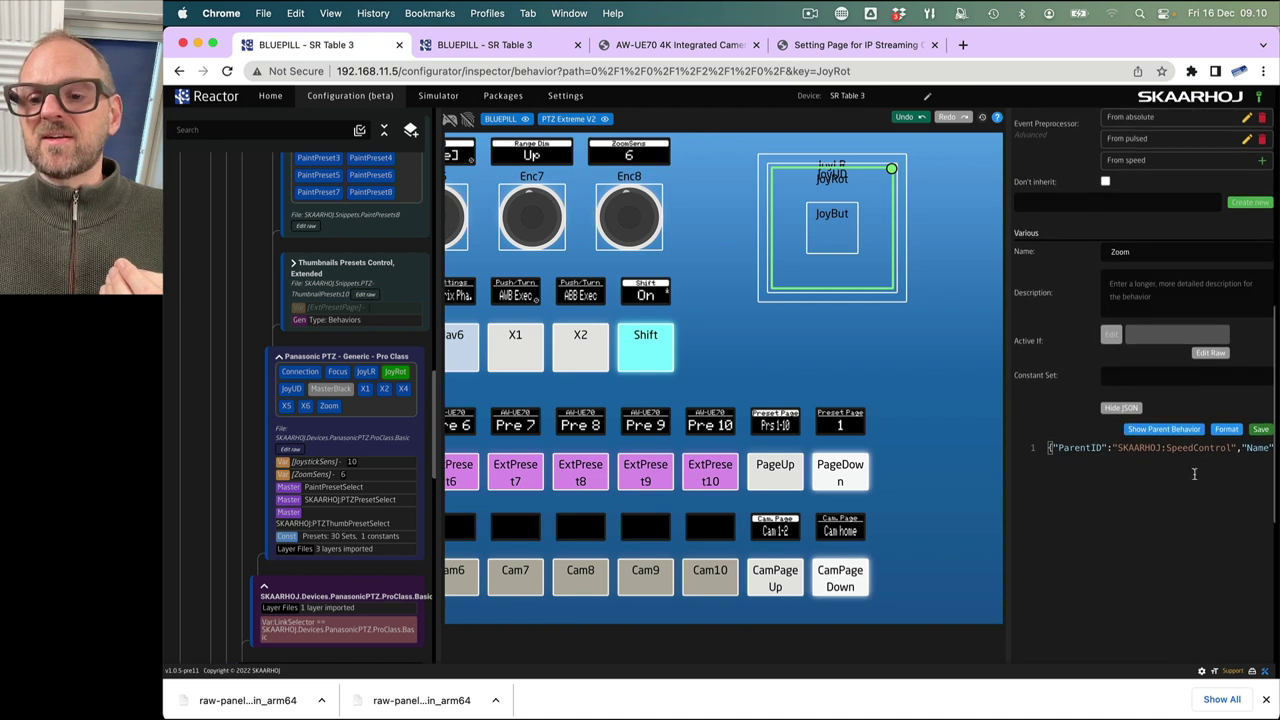
scroll(1210, 448, "down", 2)
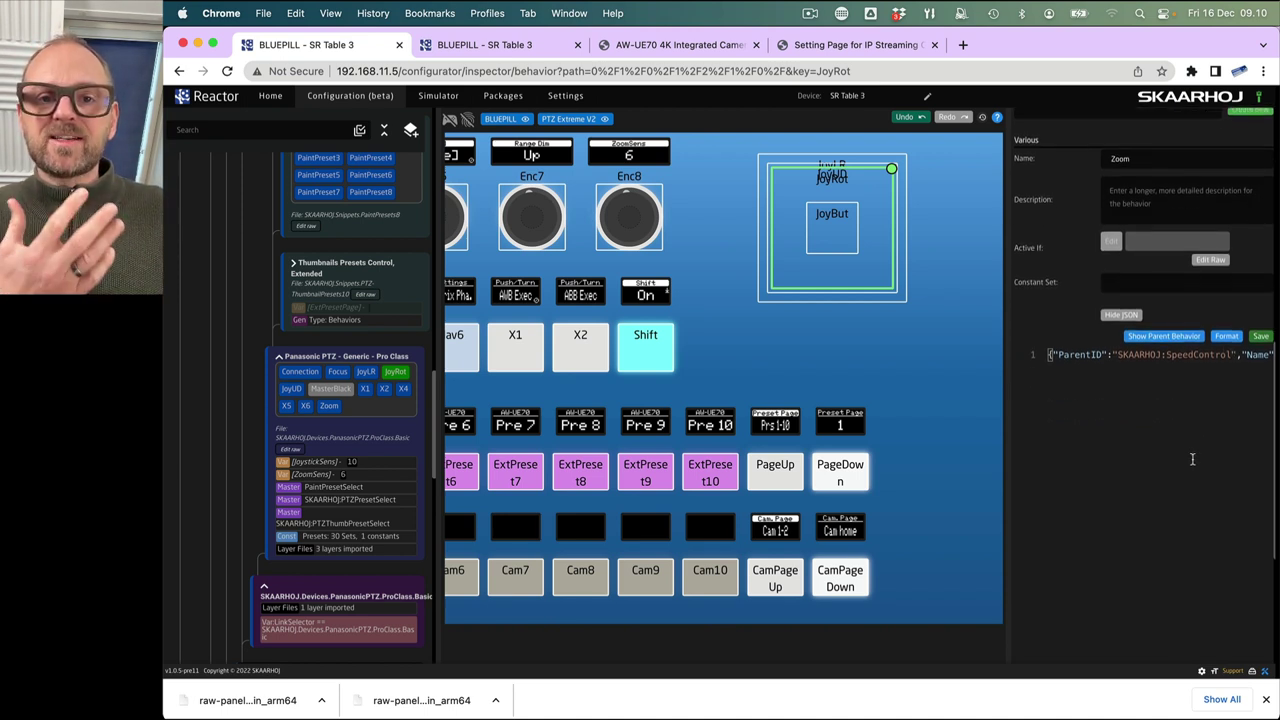
scroll(1196, 235, "up", 5)
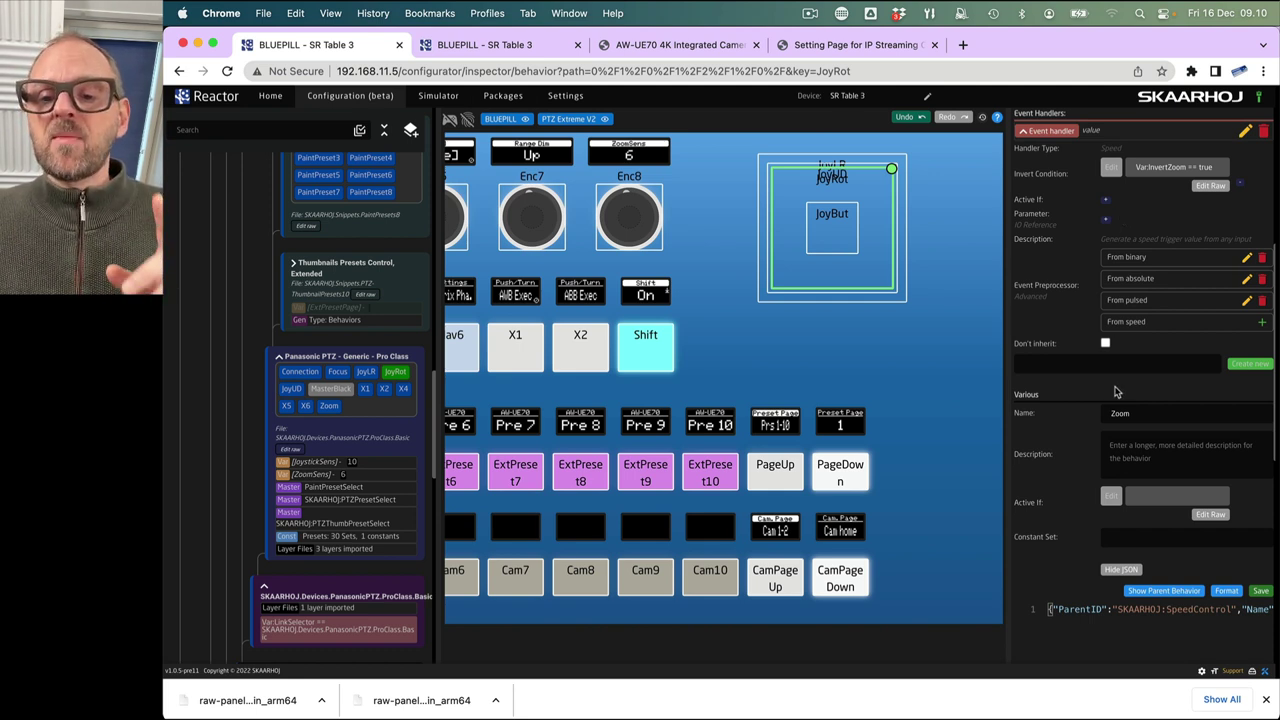
scroll(1119, 392, "down", 4)
left_click(1232, 390)
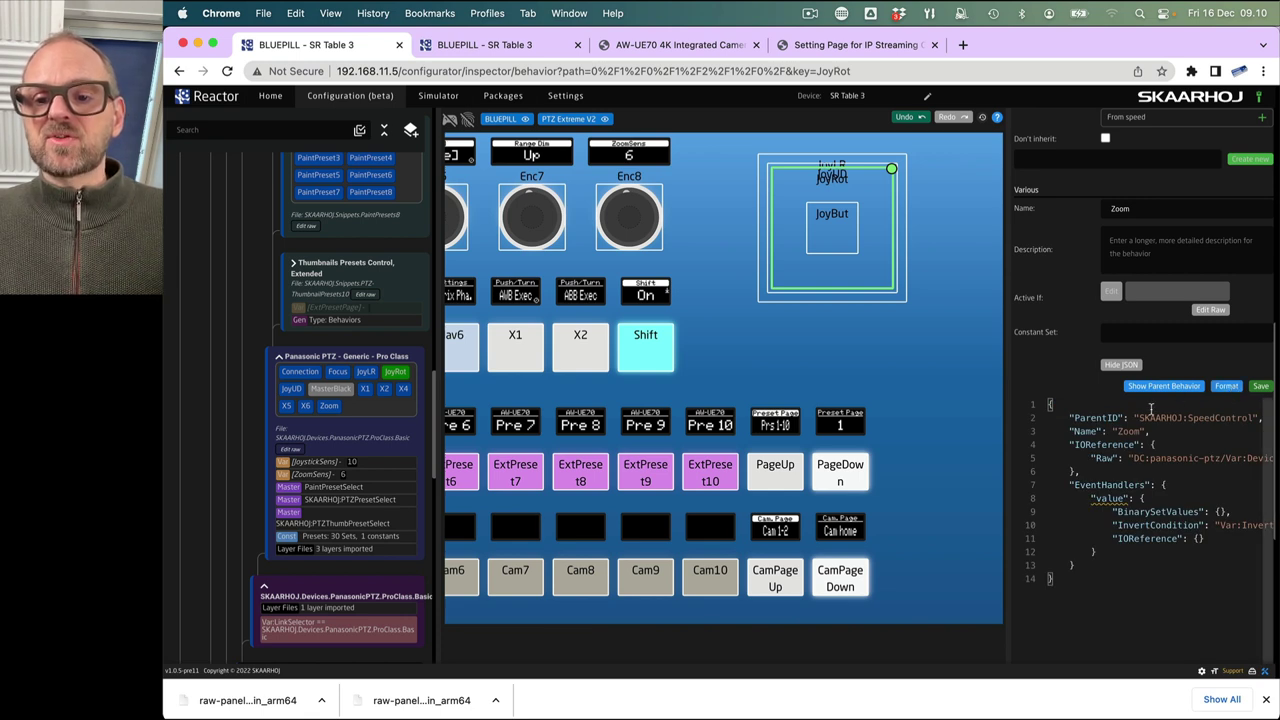
left_click(1012, 477)
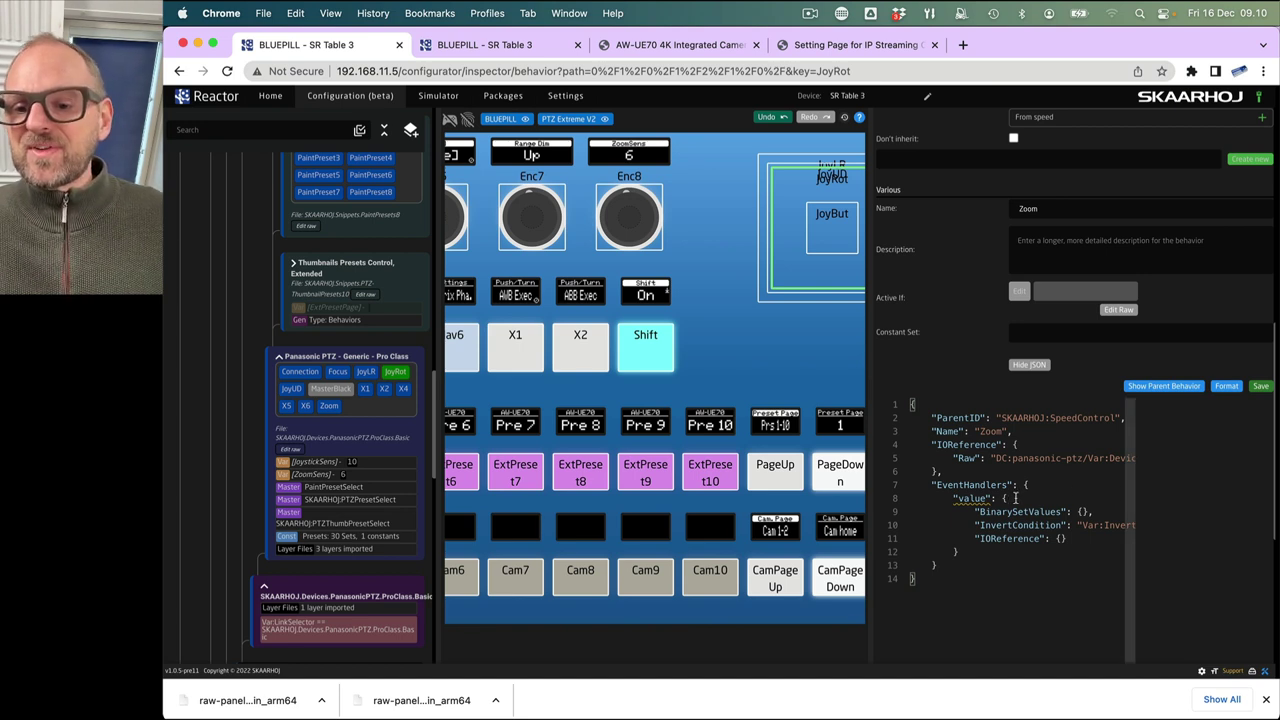
- Examine the ParentID line and the raw IOReference of the JoyRot behavior's JSON, highlighting the parameter name at its end
left_click(1025, 553)
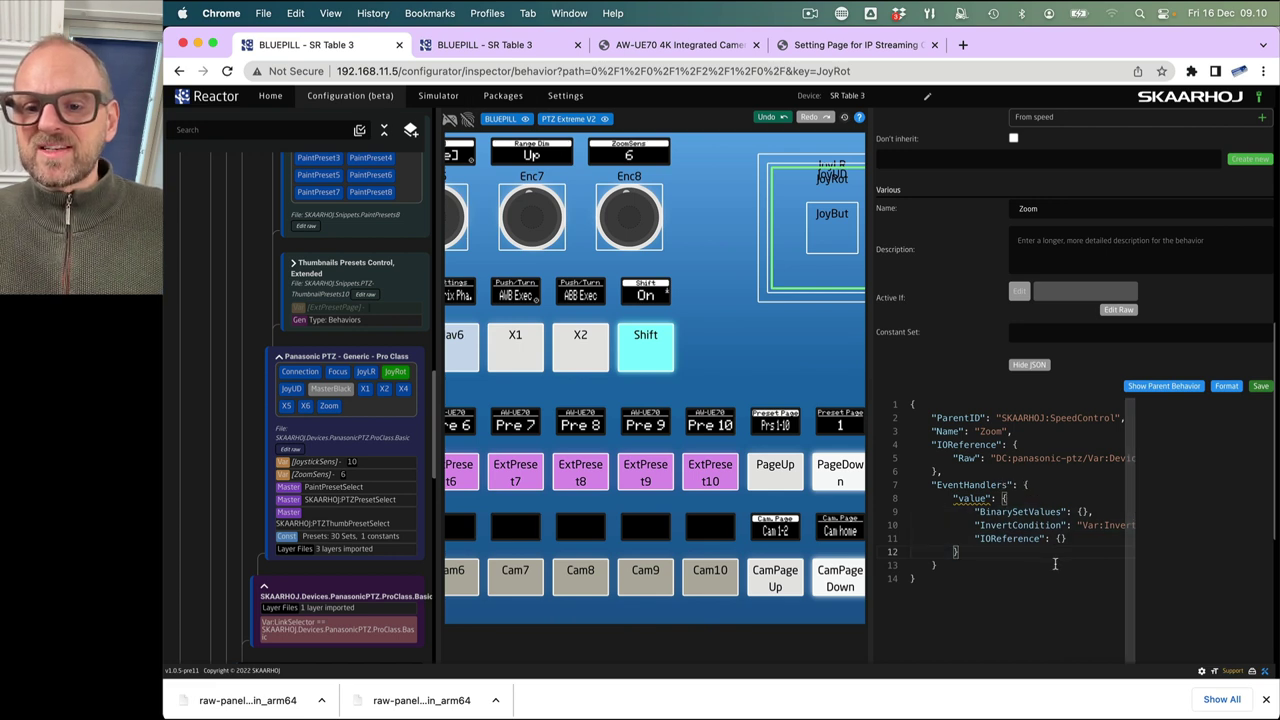
scroll(1054, 563, "right", 3)
scroll(1060, 564, "left", 3)
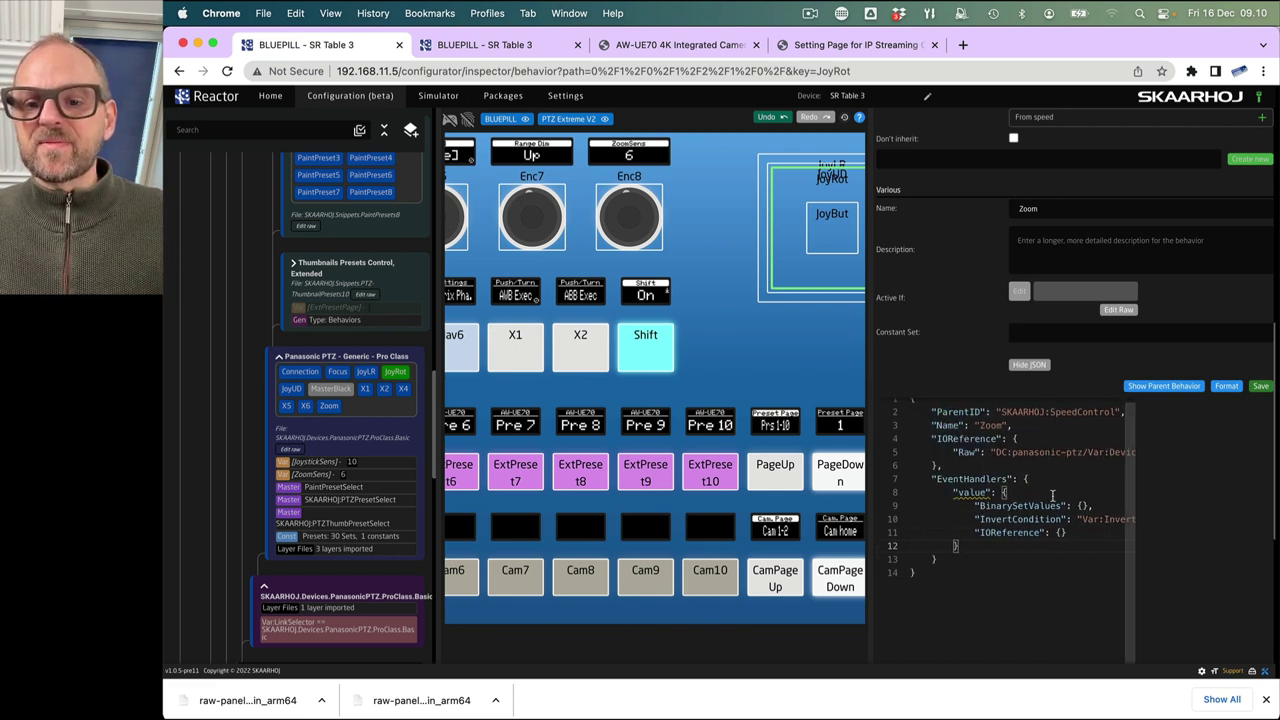
left_click(931, 412)
left_click_drag(931, 412, 1128, 415)
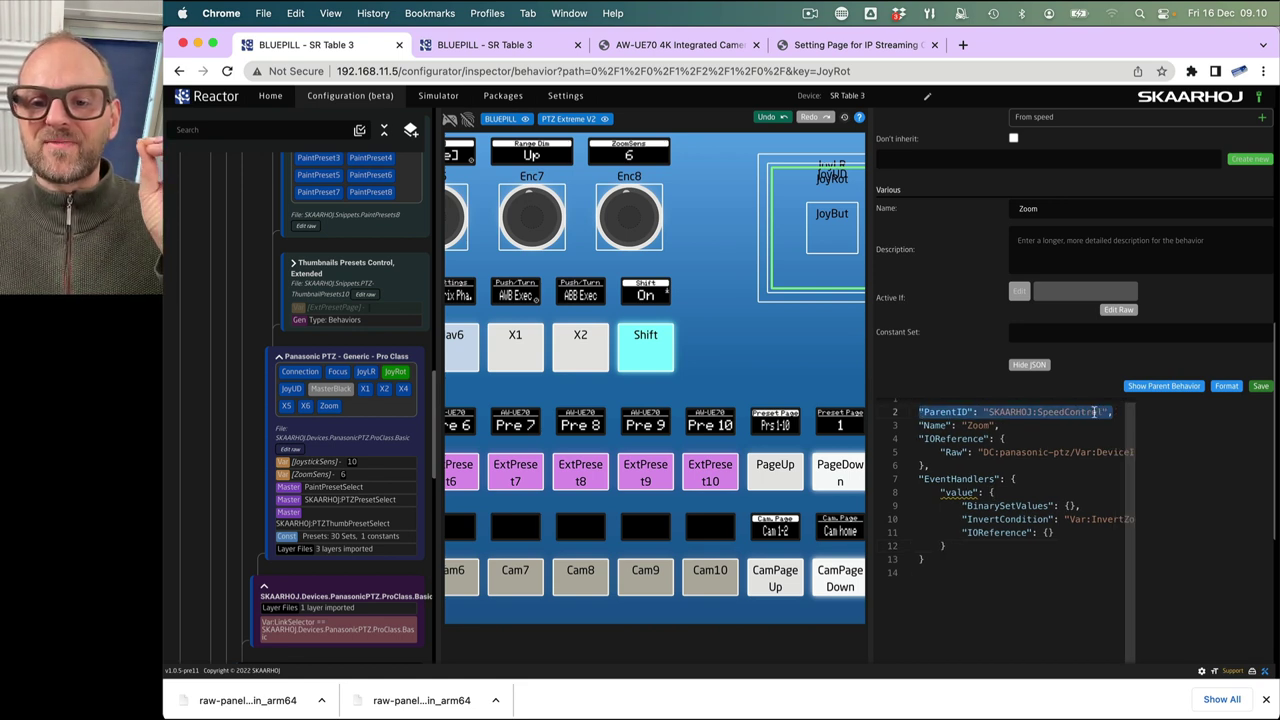
left_click_drag(960, 452, 1160, 455)
double_click(1088, 452)
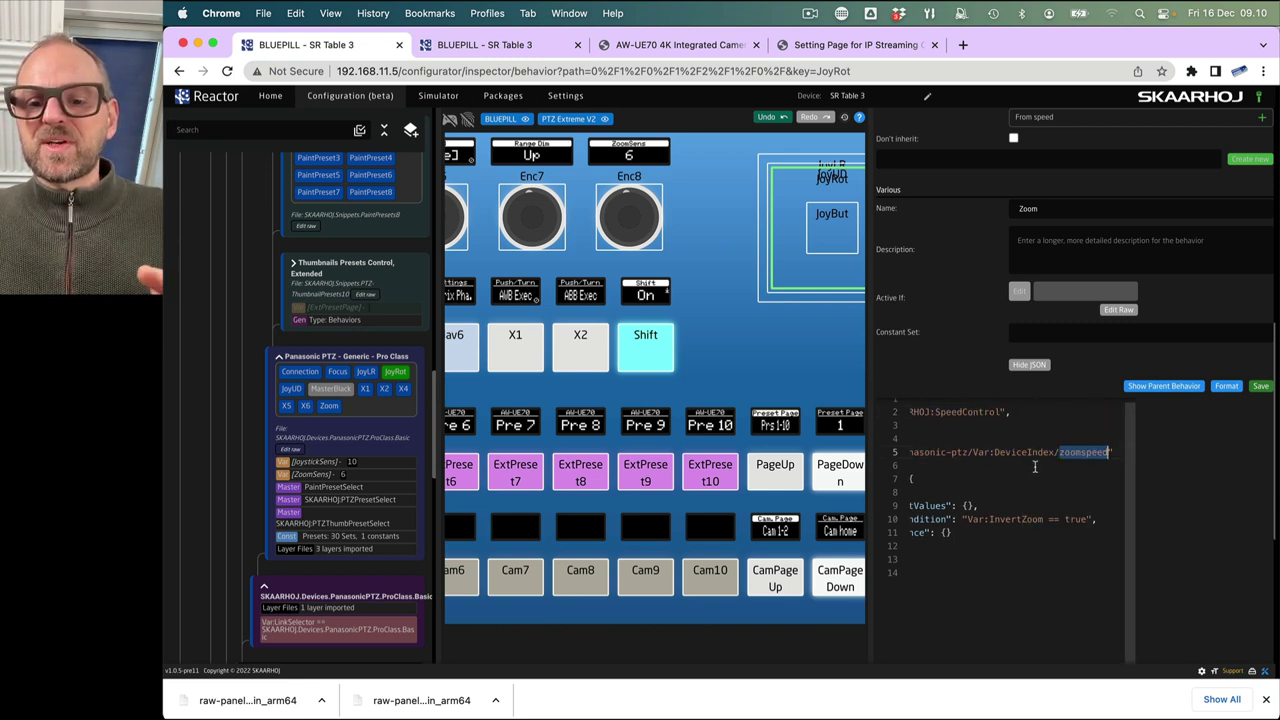
- Examine the InvertCondition and IOReference entries of the "value" event handler in the JoyRot JSON
left_click(1026, 474)
scroll(1026, 474, "down", 2)
scroll(1022, 470, "right", 2)
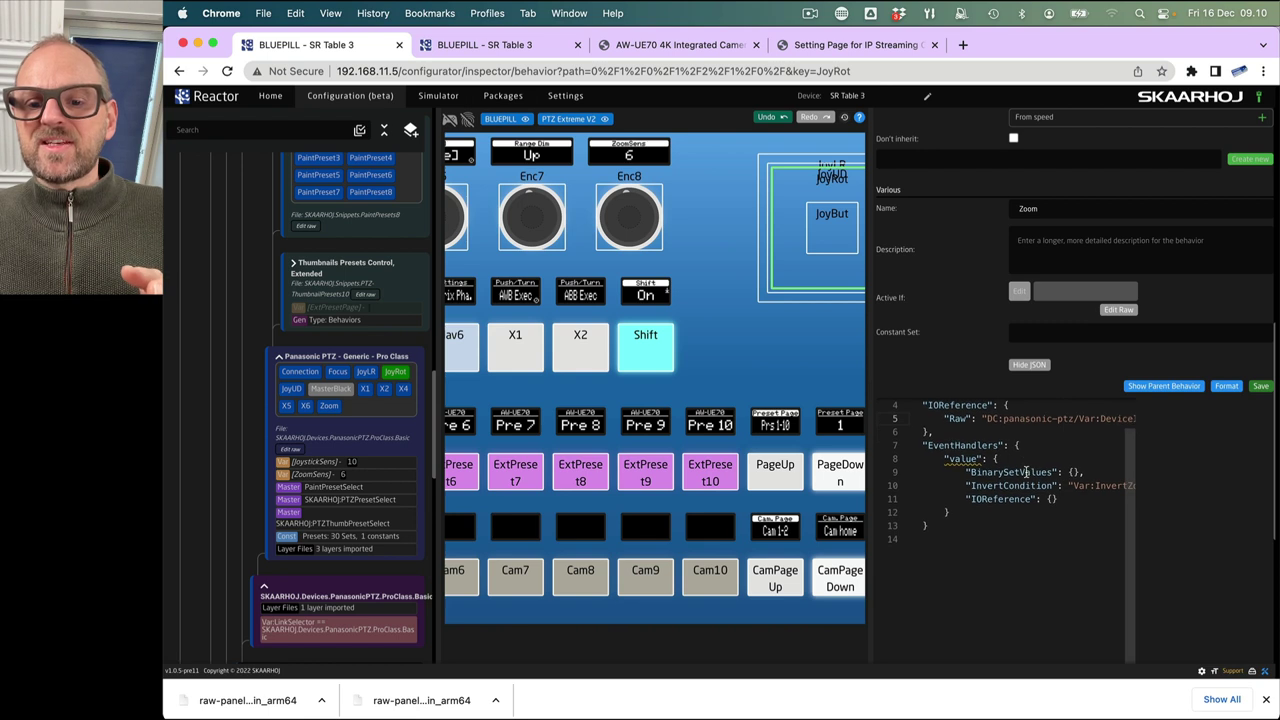
scroll(1018, 466, "left", 2)
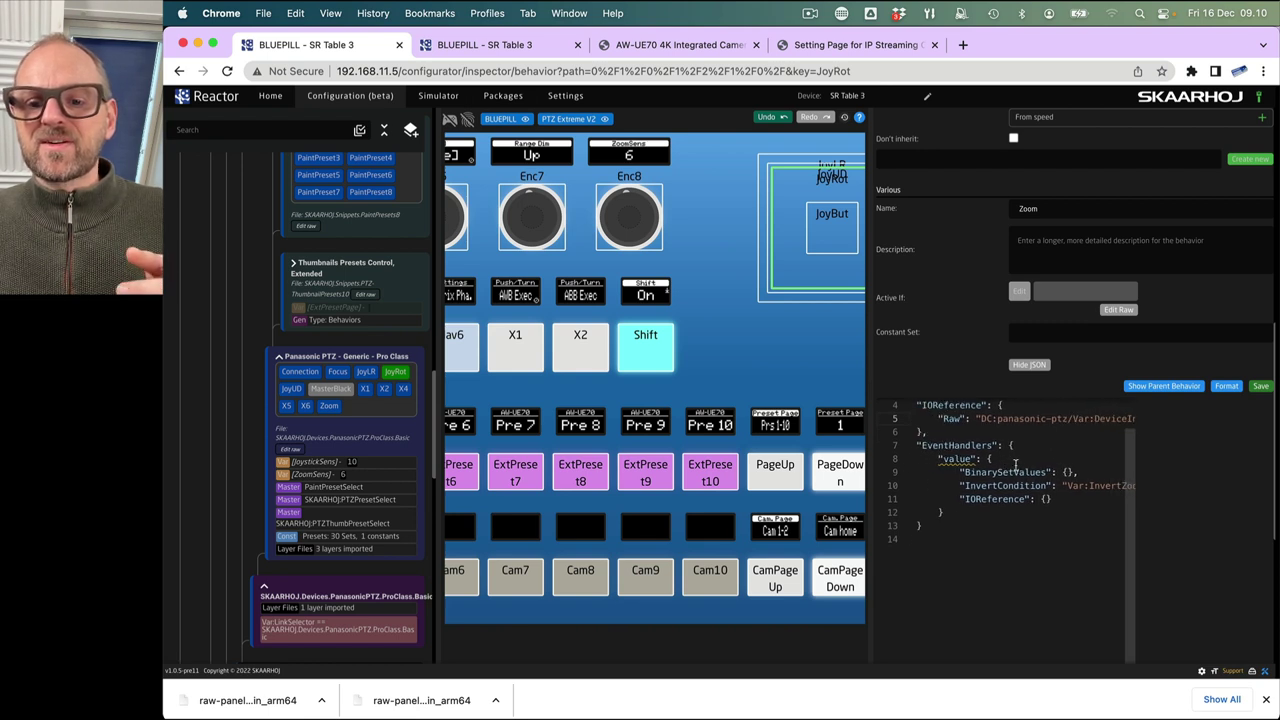
scroll(1012, 465, "right", 4)
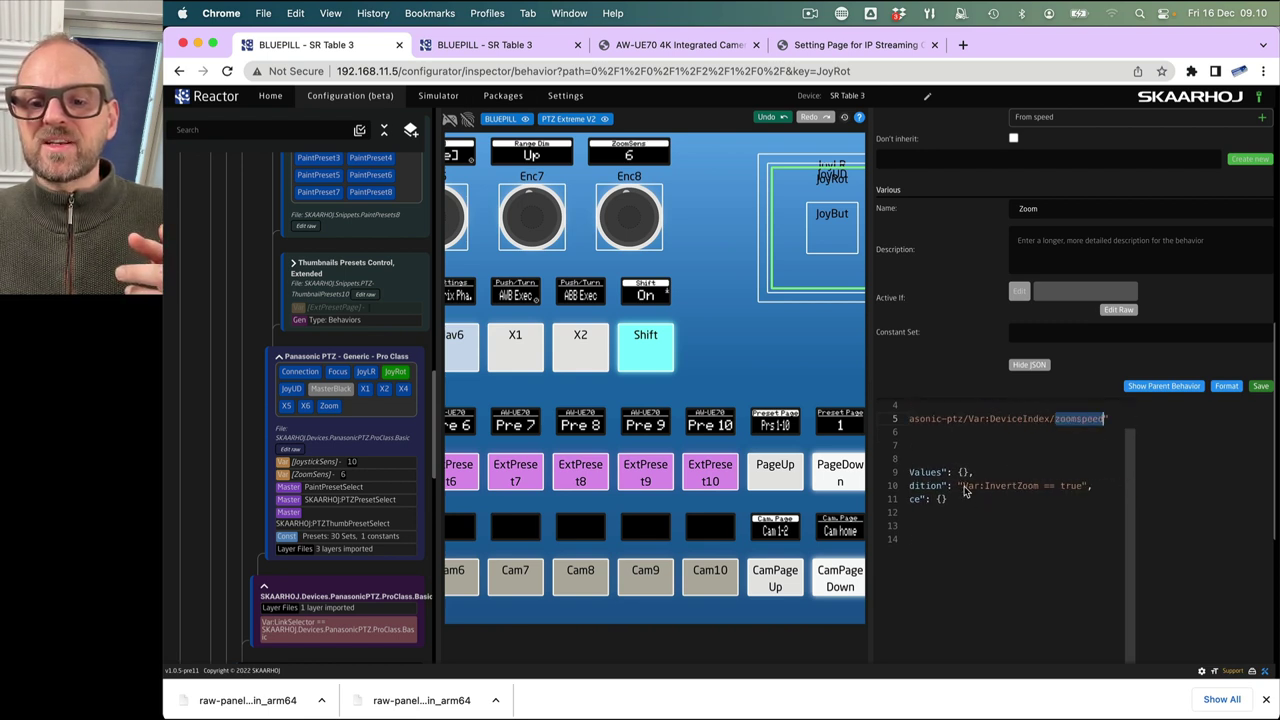
scroll(966, 496, "up", 1)
left_click_drag(966, 497, 1048, 497)
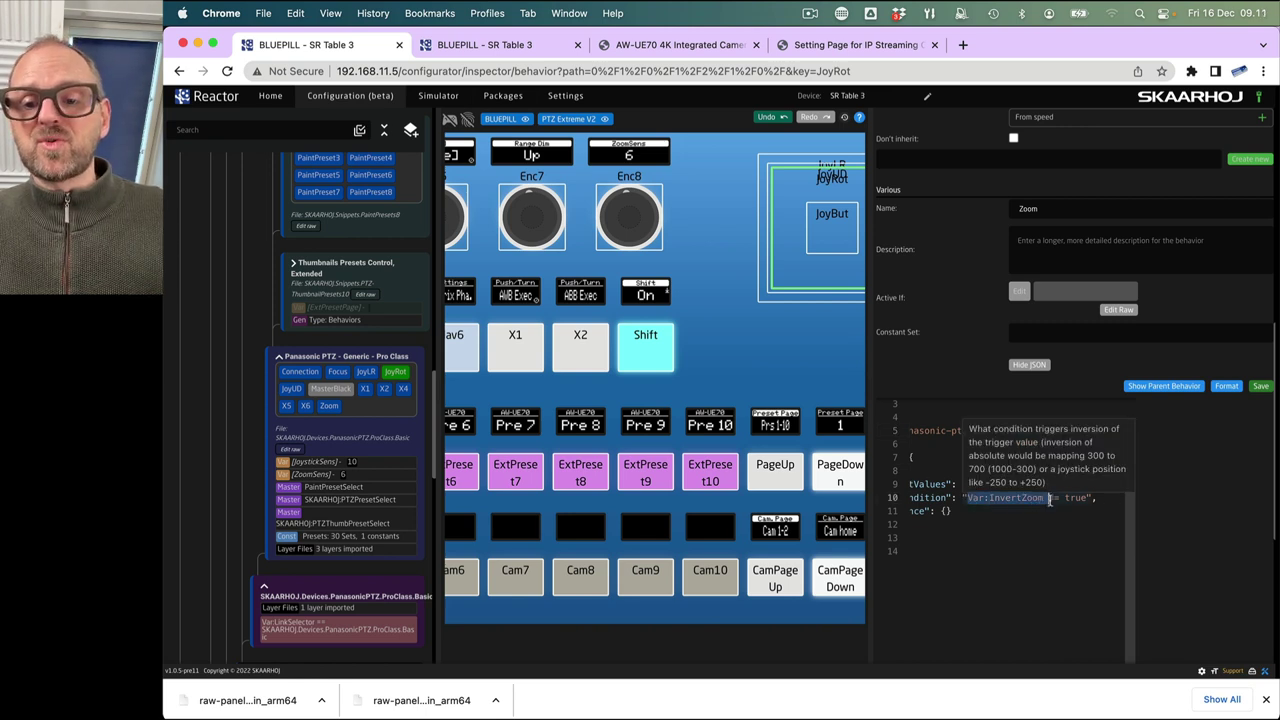
left_click(1061, 513)
scroll(1061, 513, "left", 2)
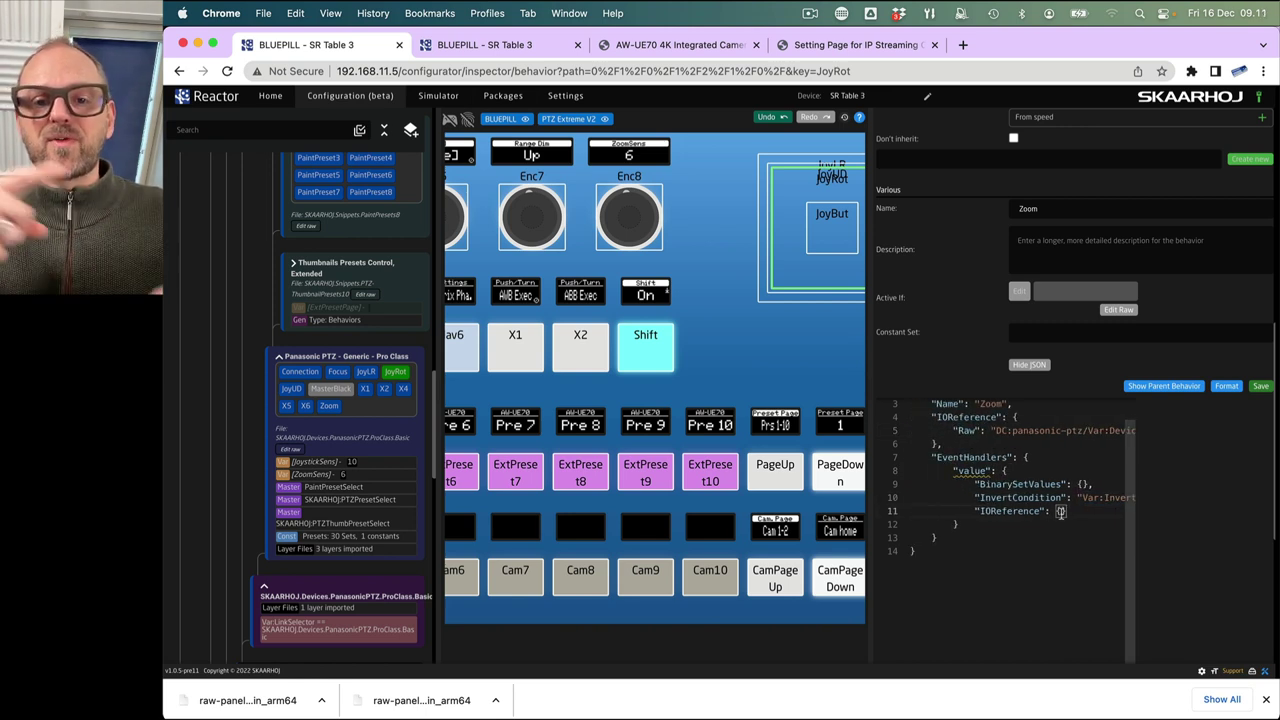
mouse_move(1061, 513)
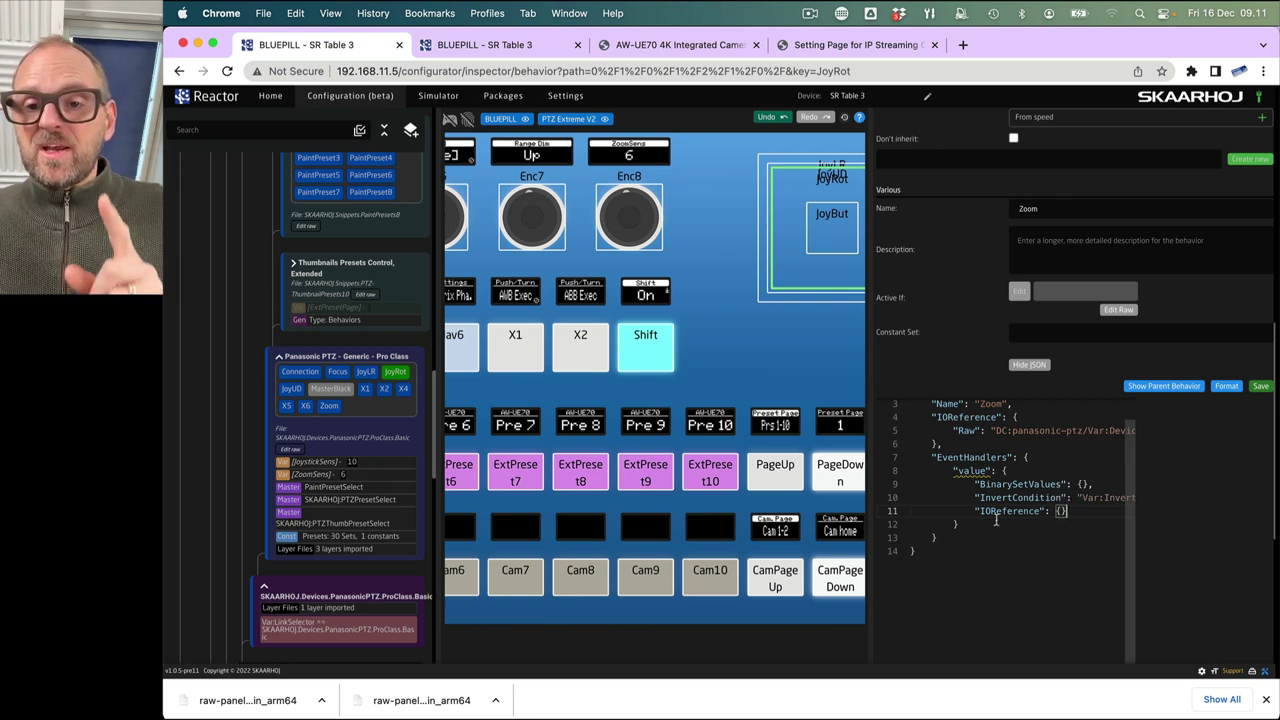
mouse_move(995, 515)
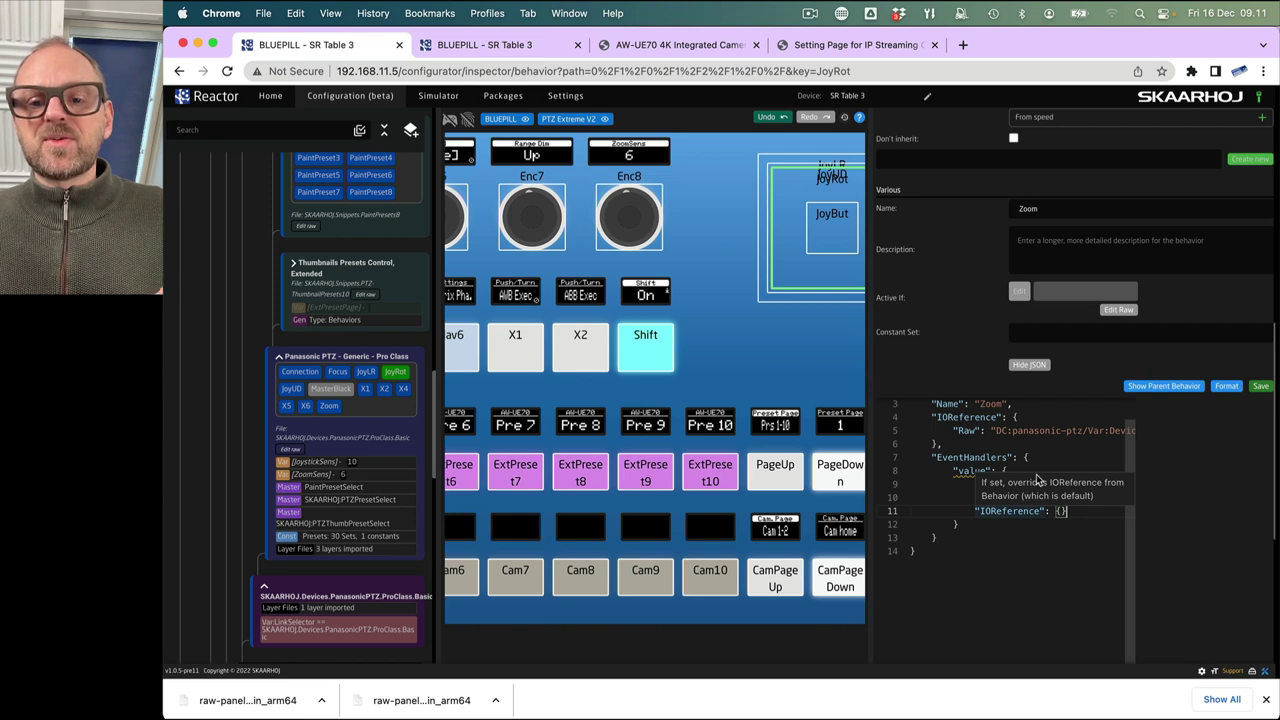
- Highlight the whole EventHandlers block in the JoyRot JSON and read the description of the ParentID reference
left_click(930, 458)
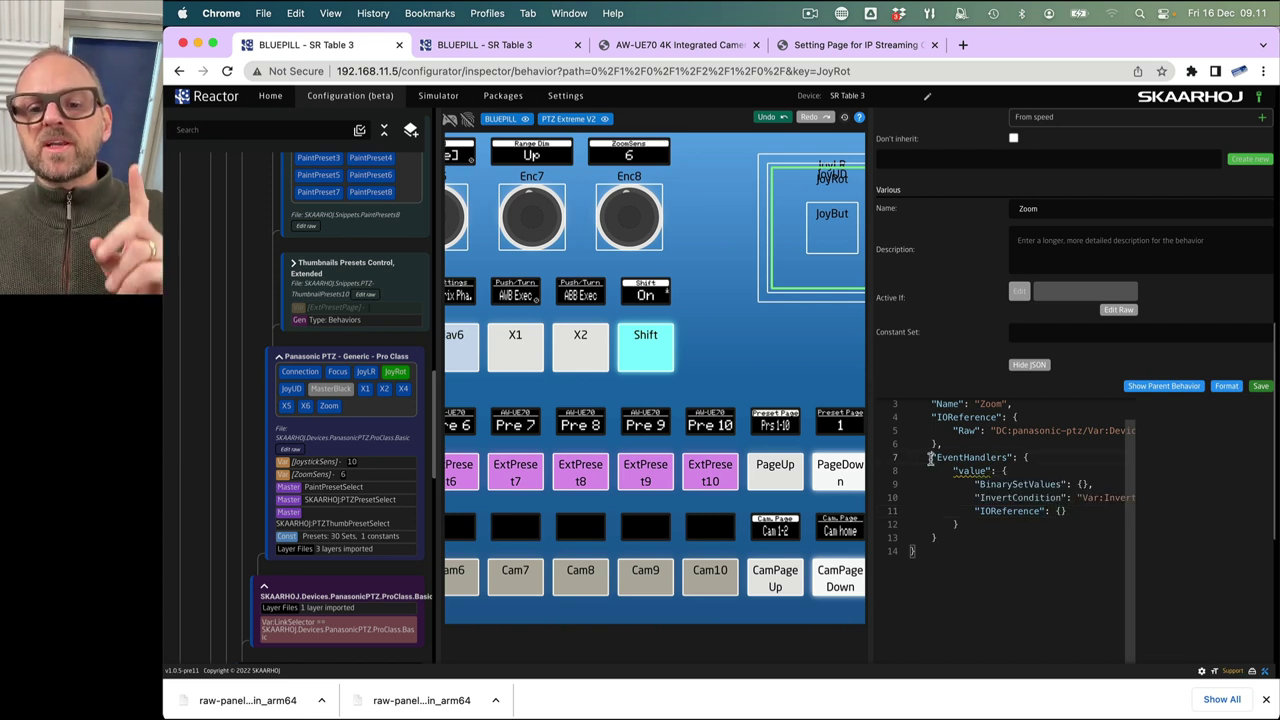
left_click_drag(930, 458, 942, 543)
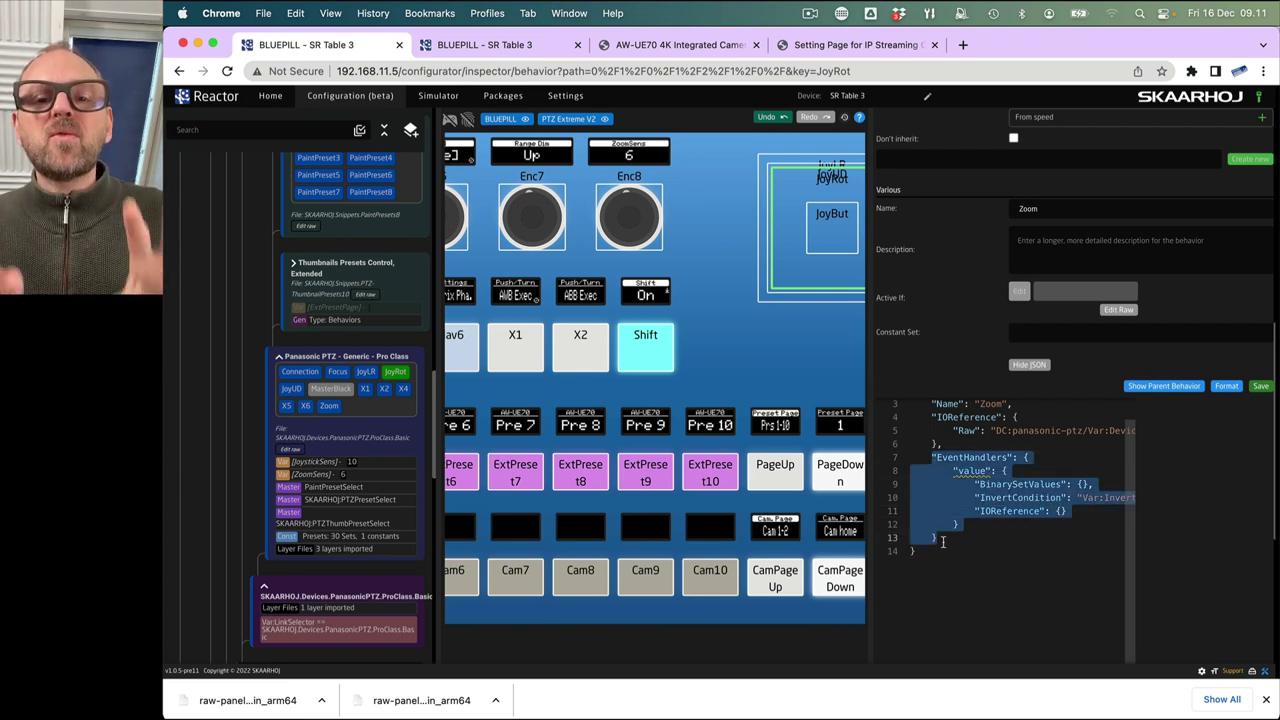
scroll(960, 530, "up", 3)
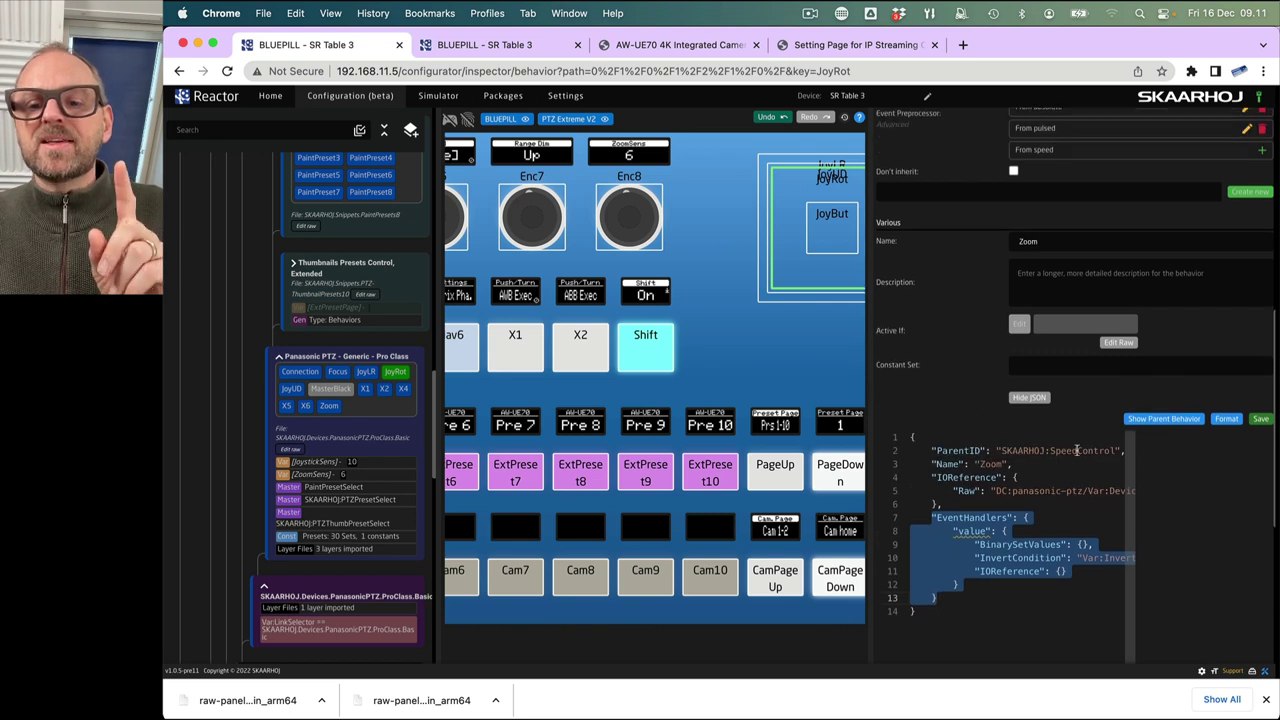
mouse_move(1080, 455)
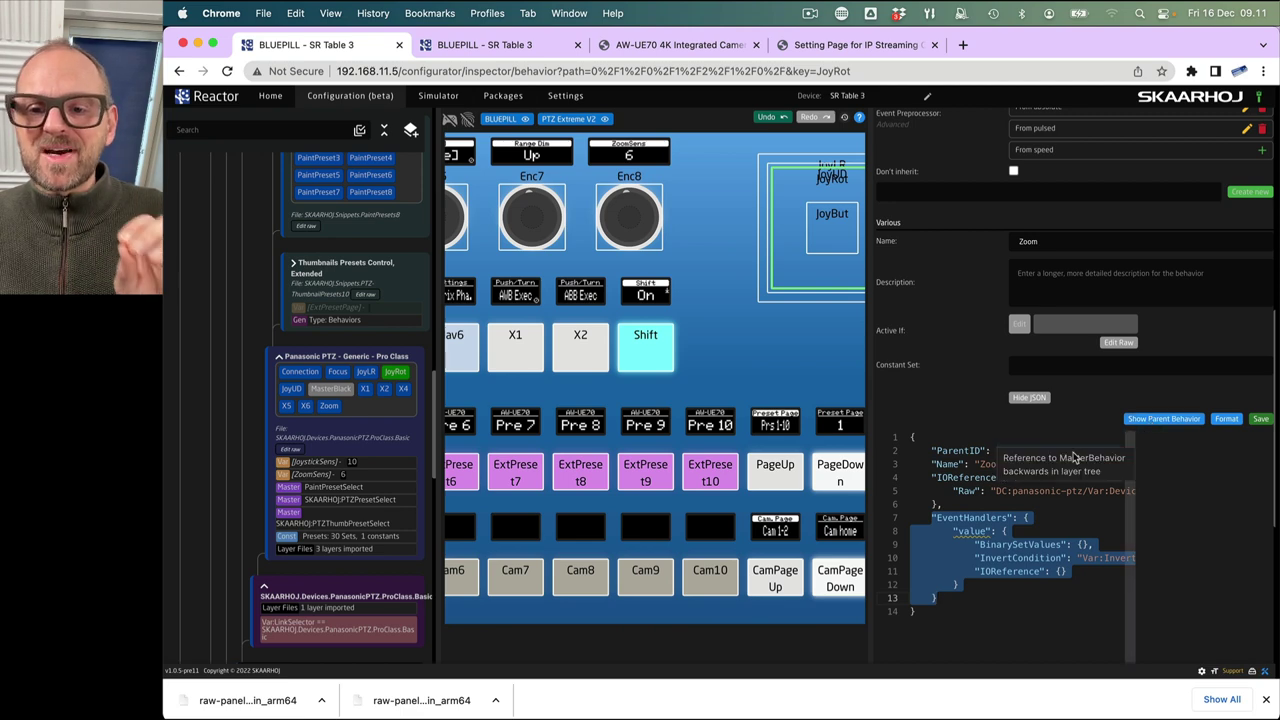
- Show the parent behavior's JSON in formatted form and highlight its "value" event handler line
left_click(1166, 419)
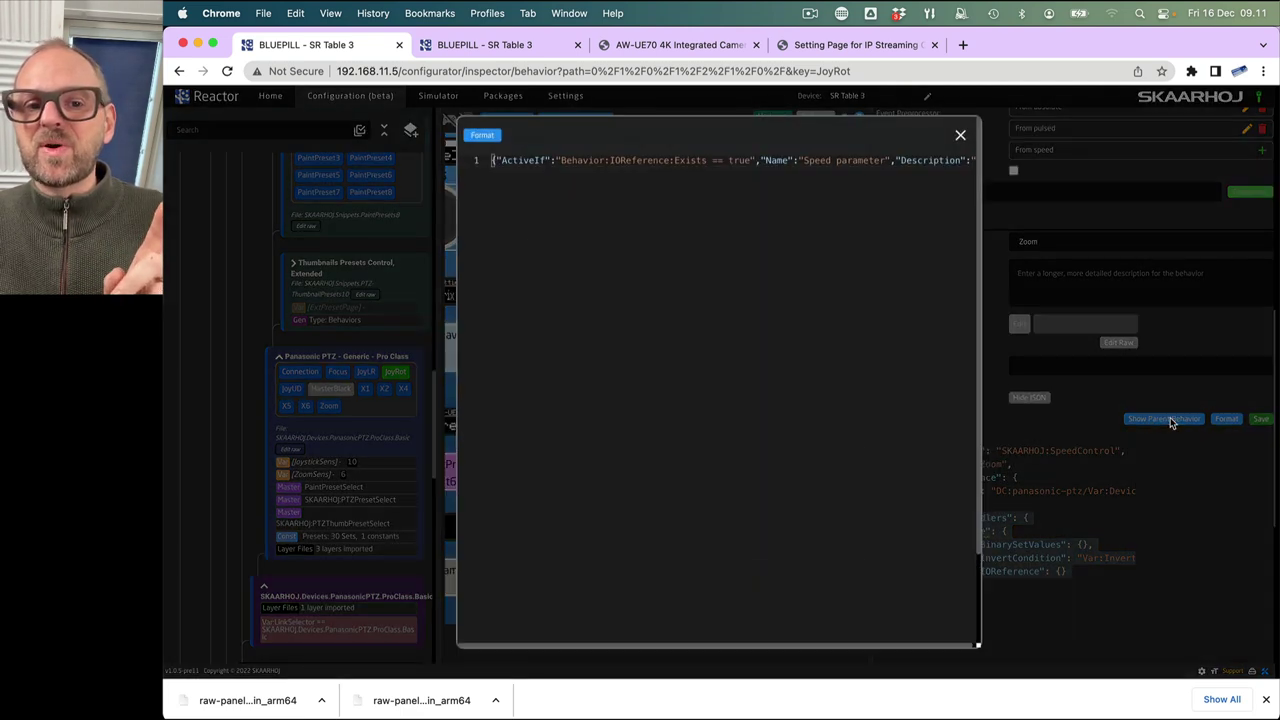
left_click(482, 135)
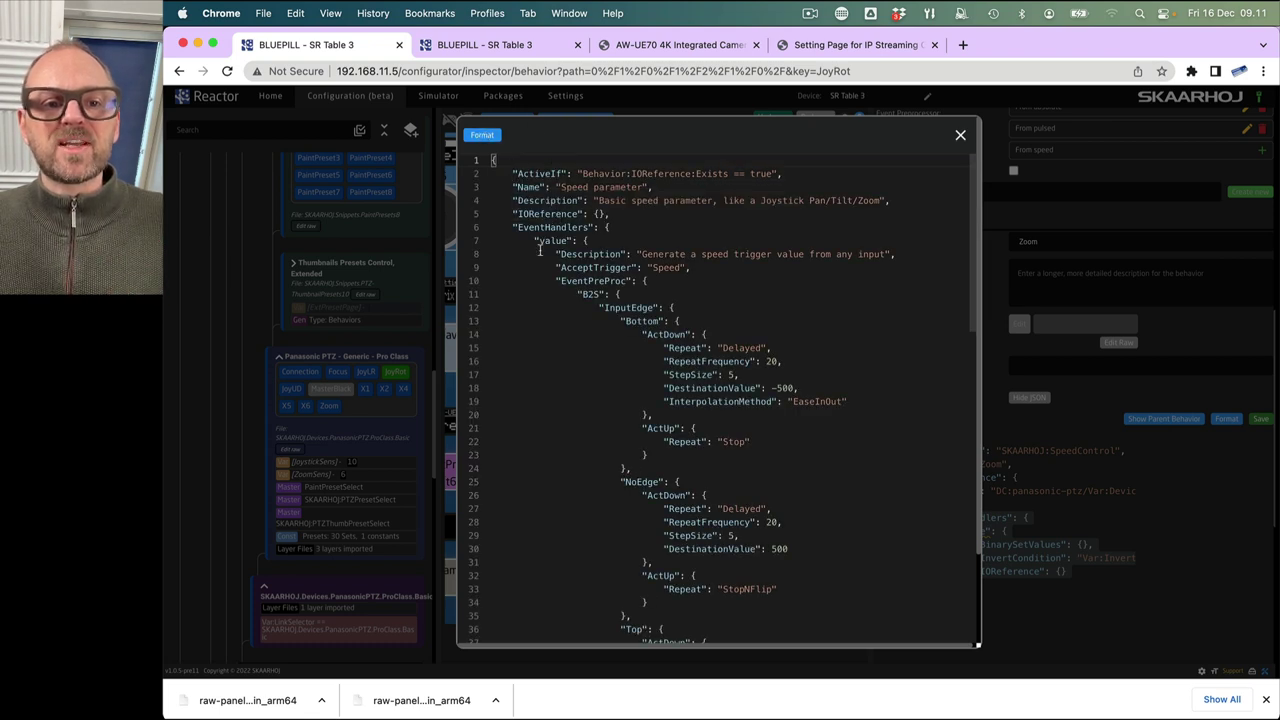
left_click_drag(534, 241, 590, 241)
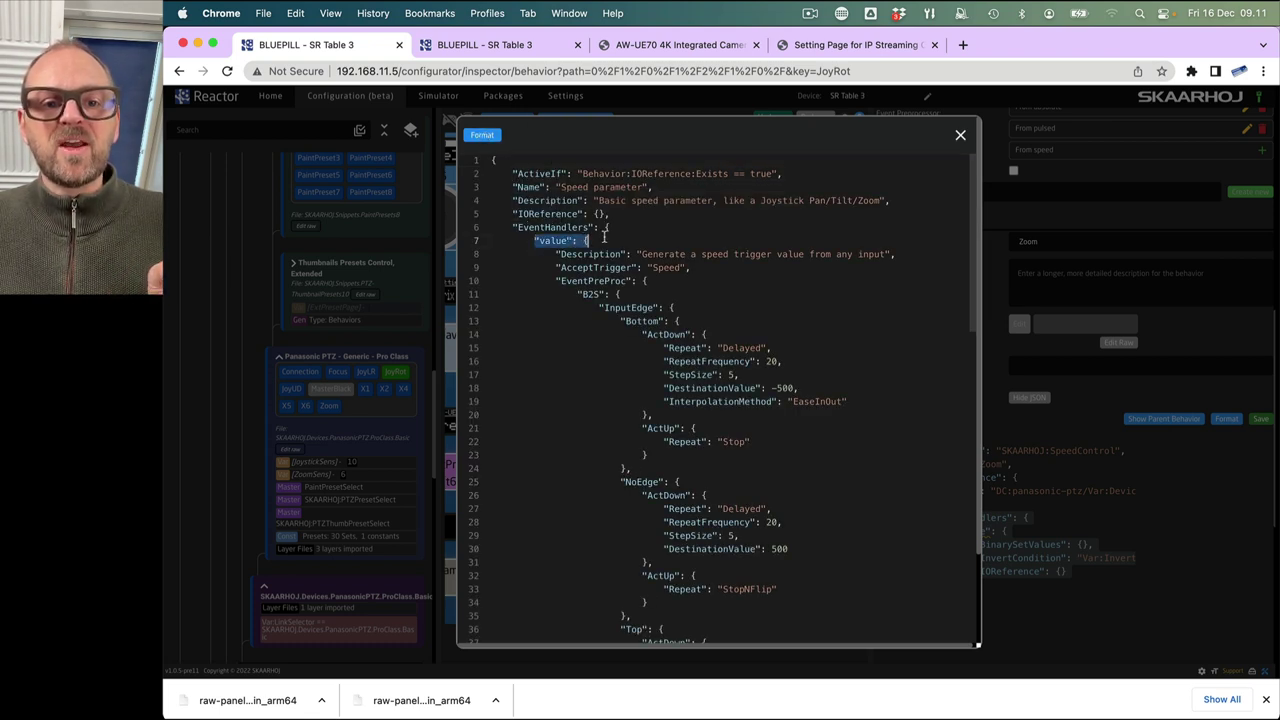
left_click(870, 125)
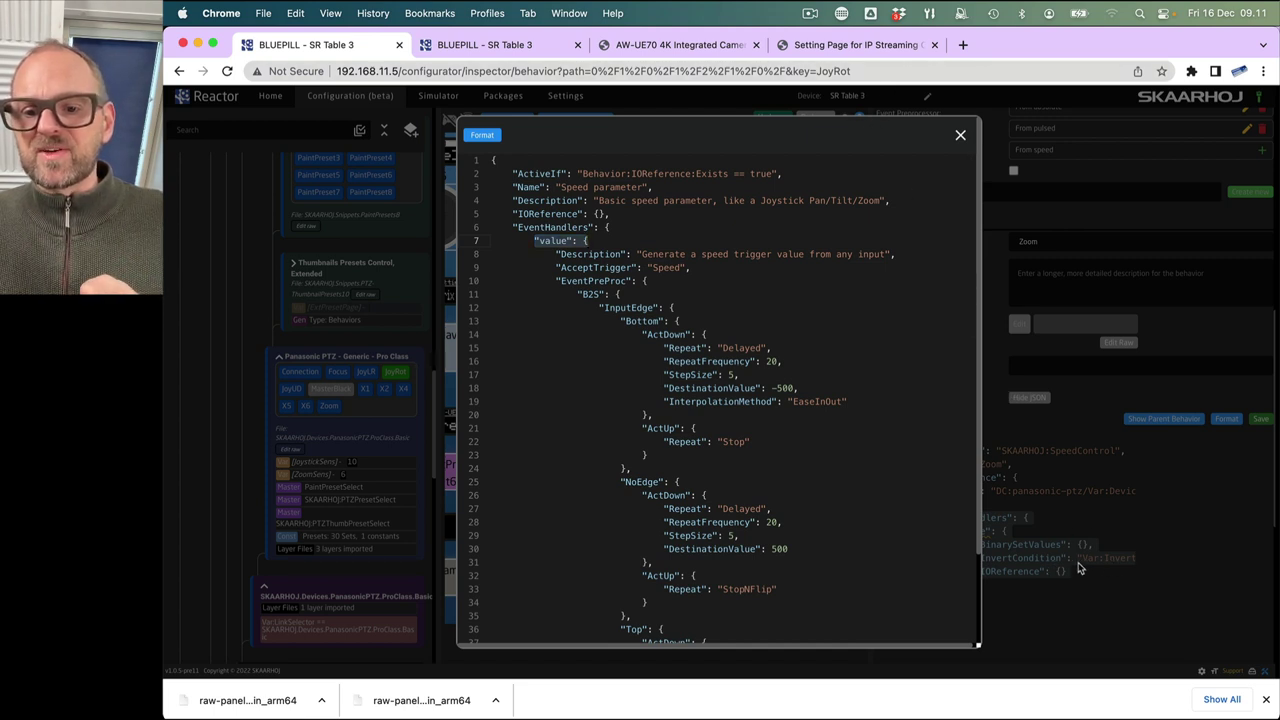
- Examine the rest of the parent behavior's JSON, highlighting the ValueMapping block of the "value" event handler
scroll(565, 284, "down", 8)
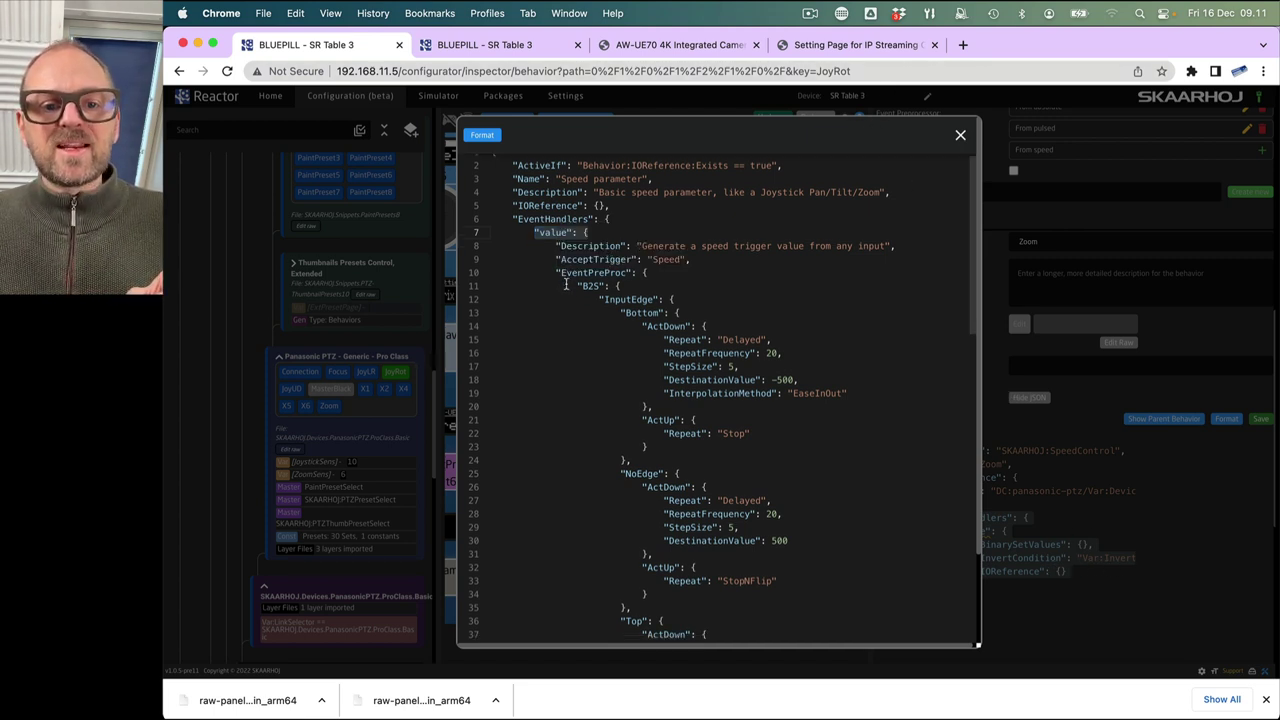
scroll(565, 284, "down", 12)
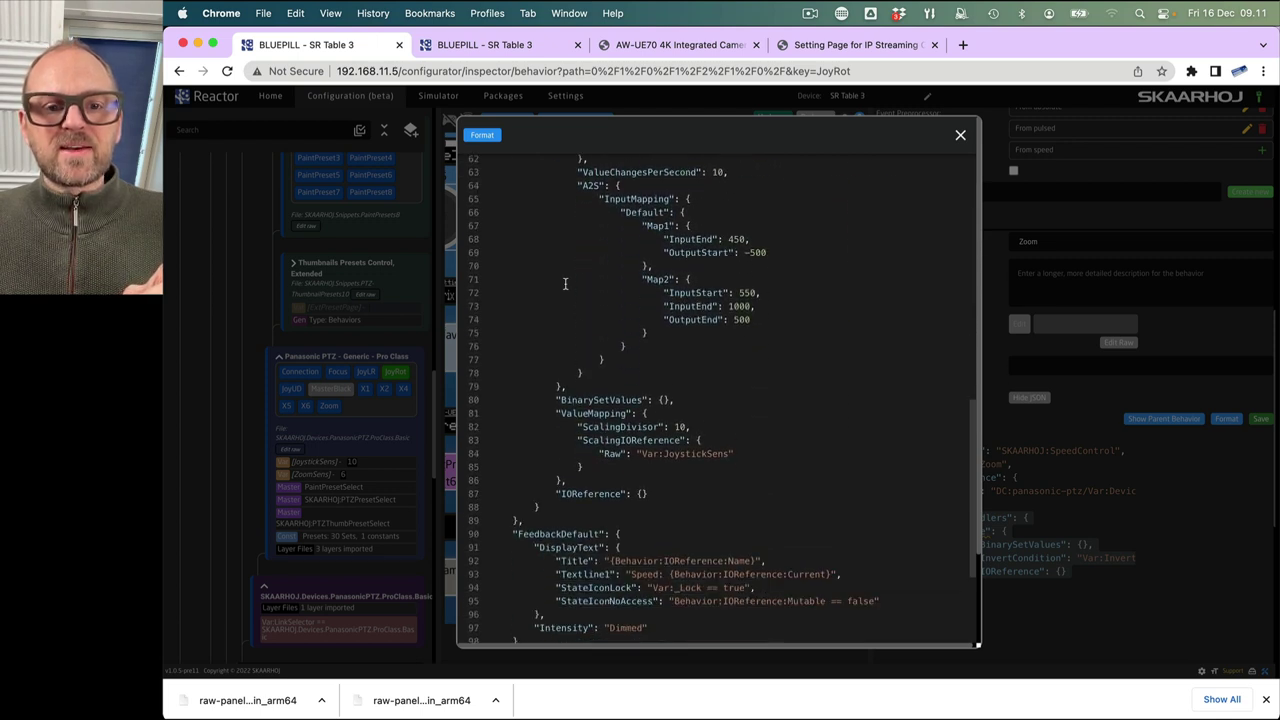
left_click_drag(556, 413, 571, 480)
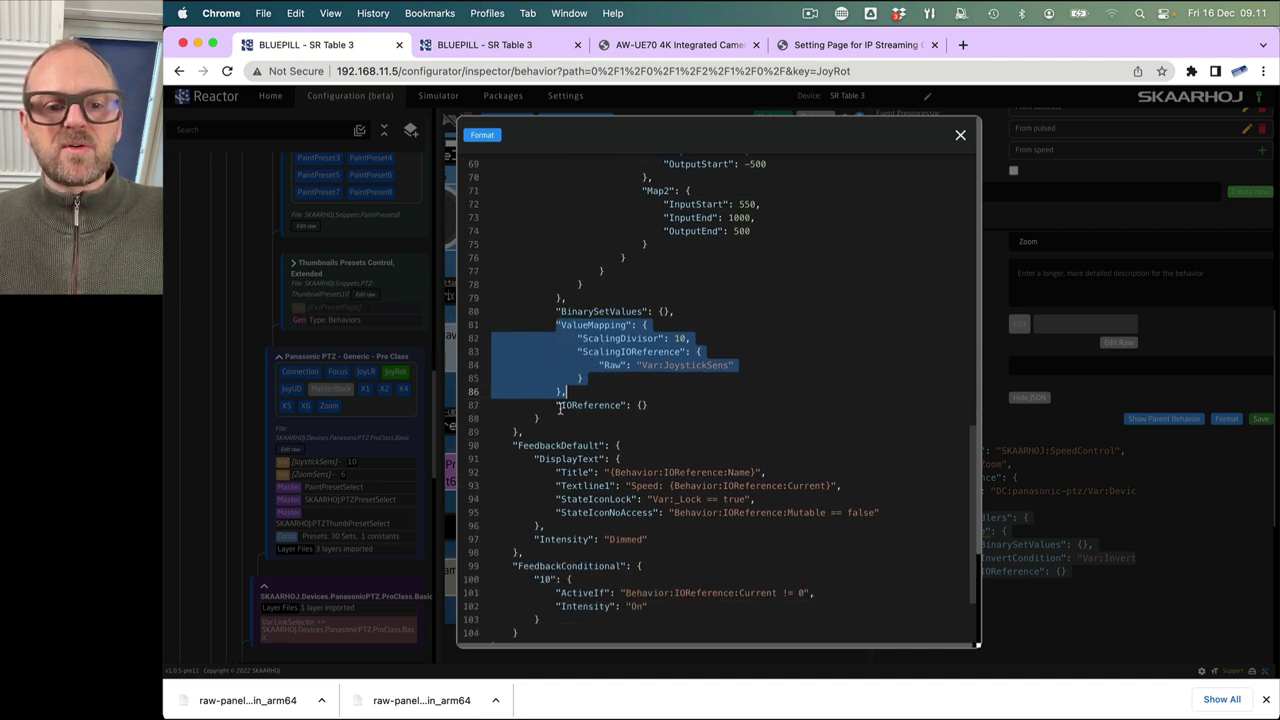
scroll(562, 402, "down", 2)
scroll(552, 387, "up", 20)
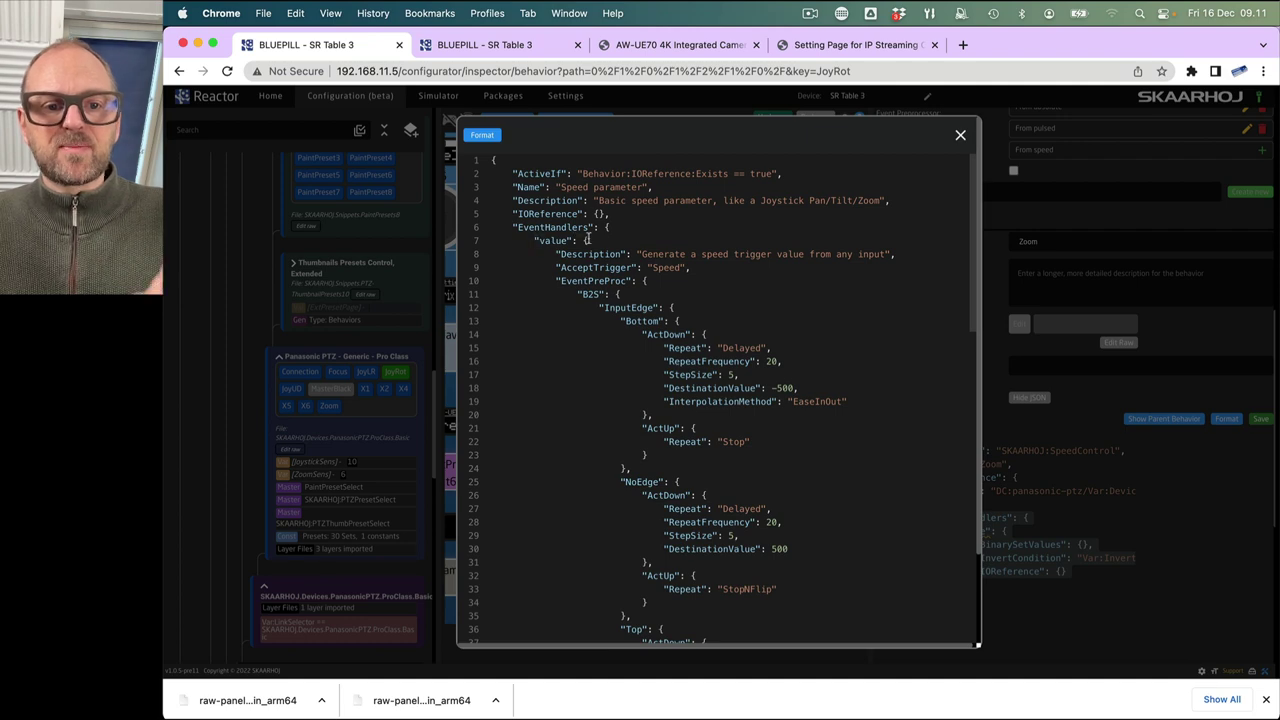
- Close the parent JSON and paste the copied ValueMapping block after the "value" entry in JoyRot's EventHandlers, without a trailing comma
left_click(960, 135)
left_click(967, 587)
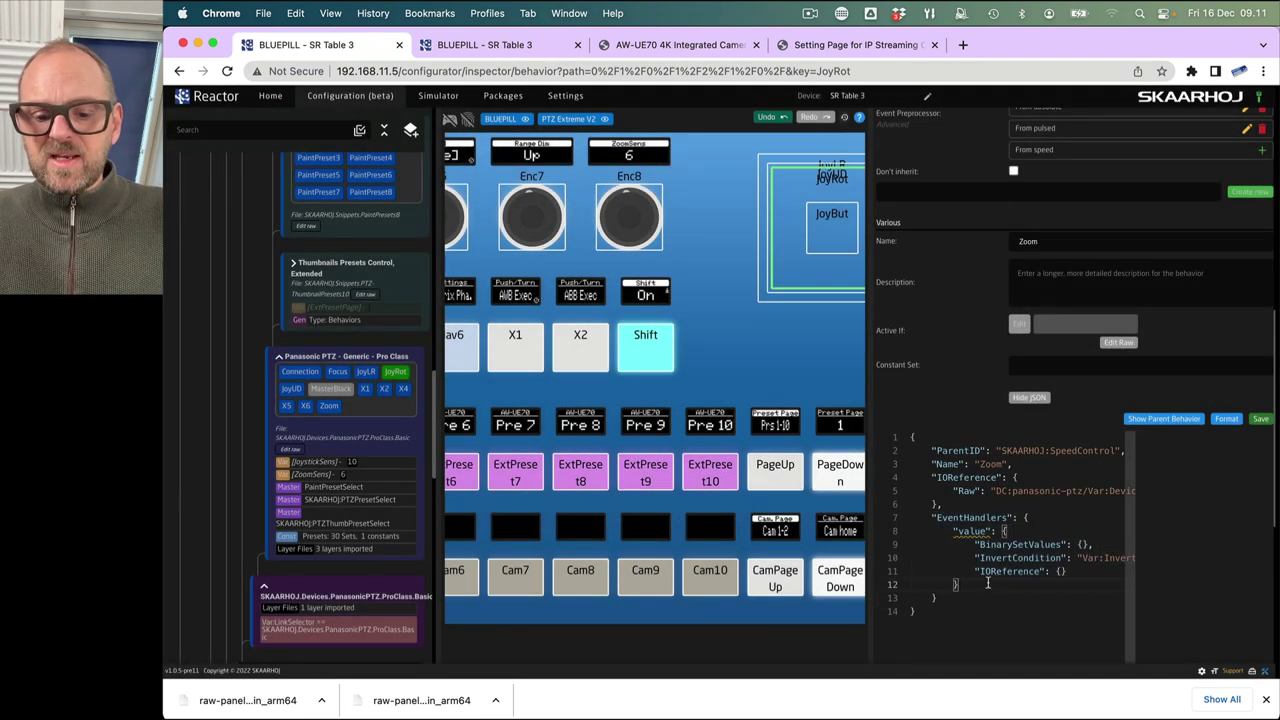
type(",")
key("Return")
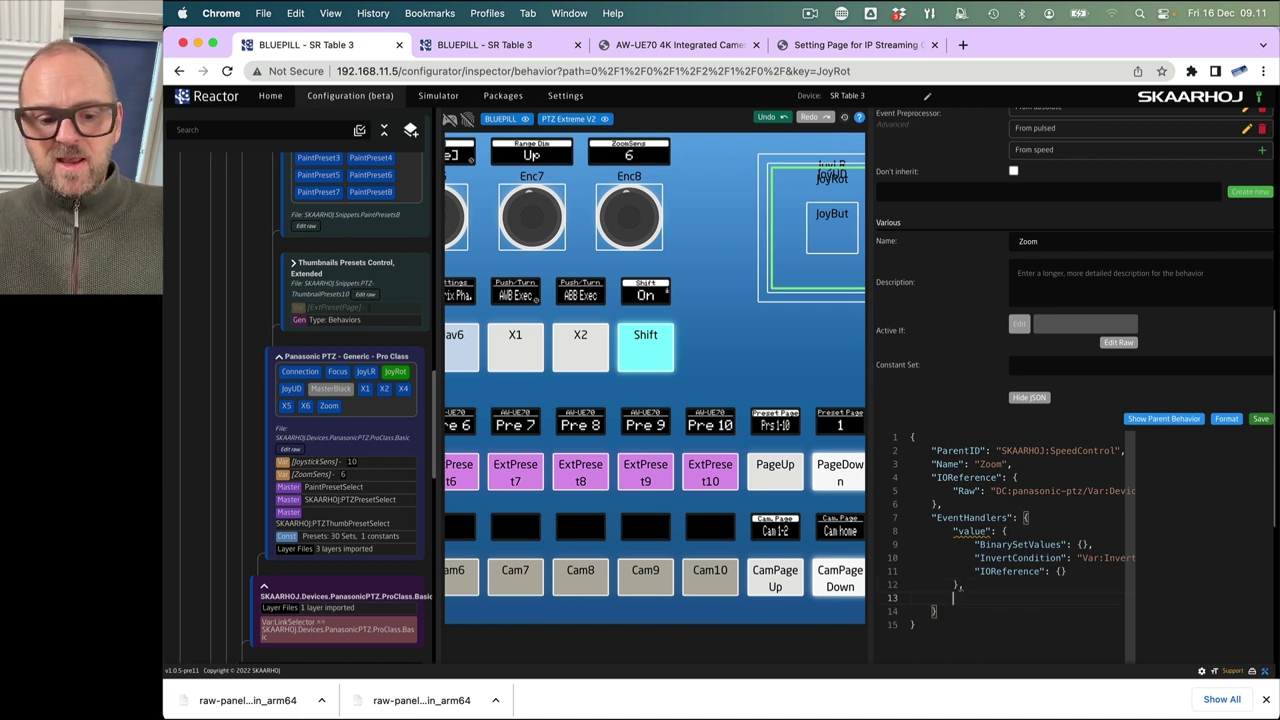
key("super+v")
scroll(1037, 563, "down", 3)
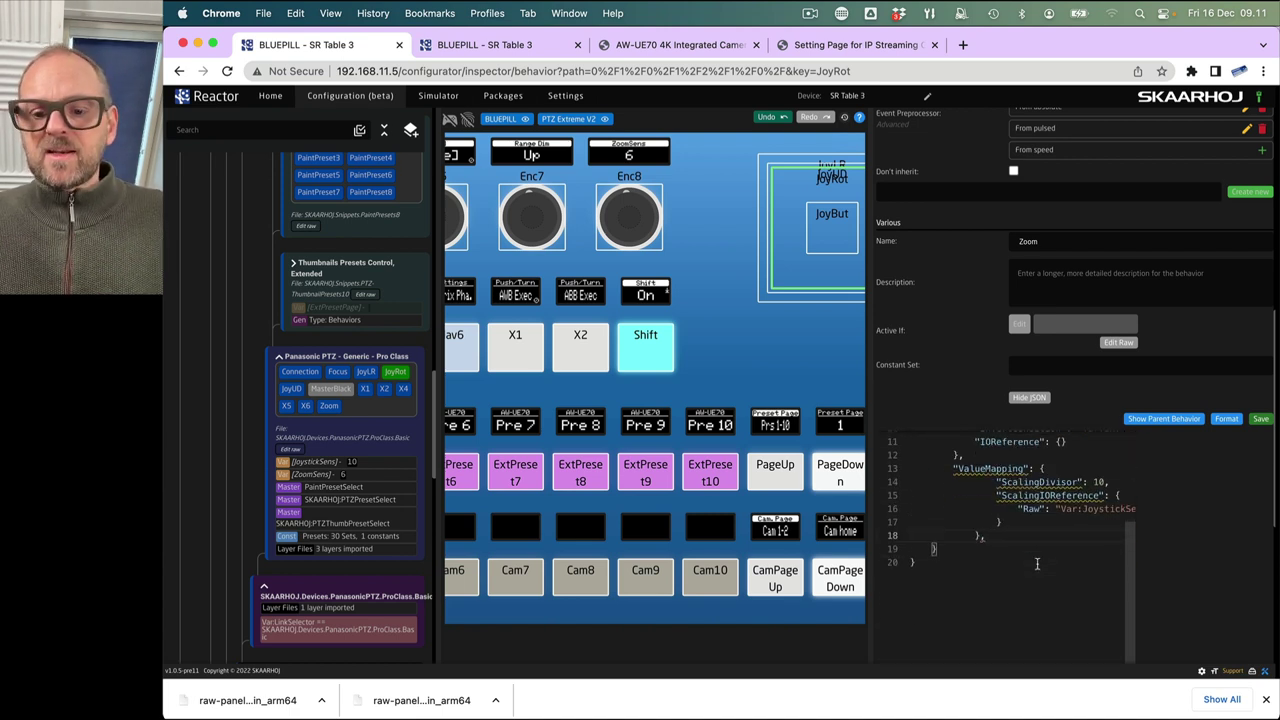
key("BackSpace")
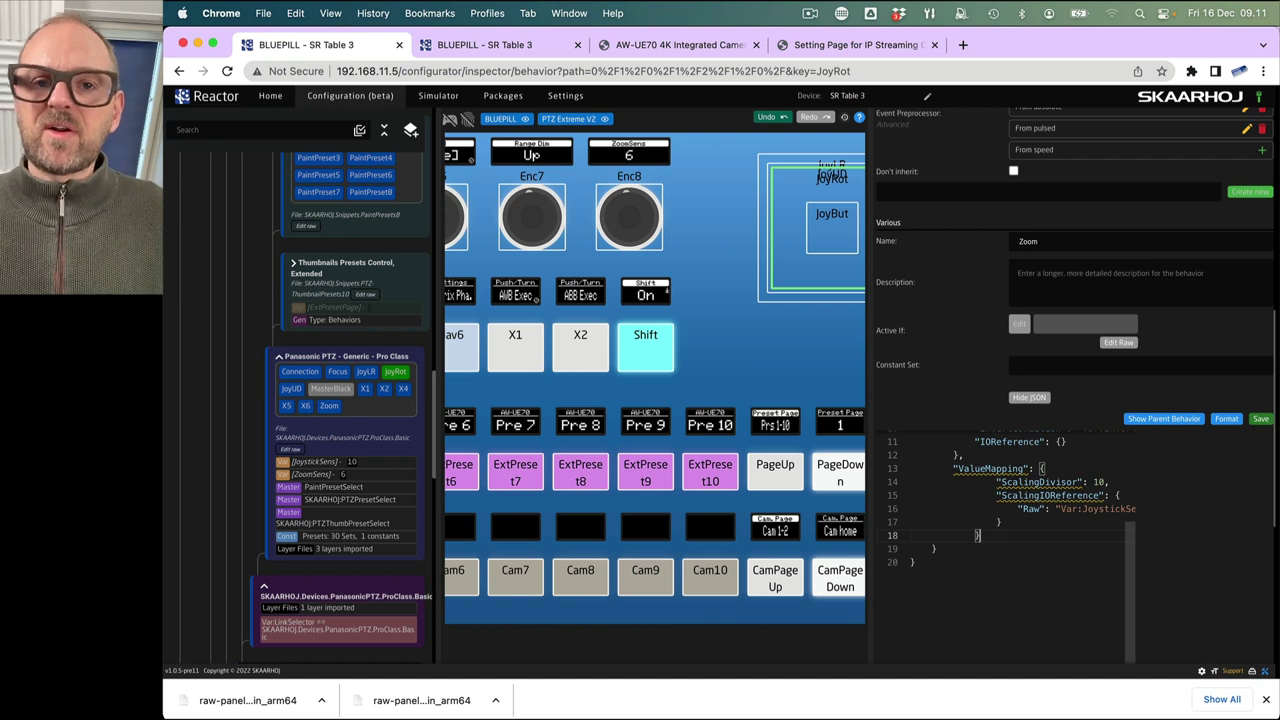
- Delete the ScalingDivisor line from the pasted ValueMapping block and reformat the JSON
triple_click(1040, 483)
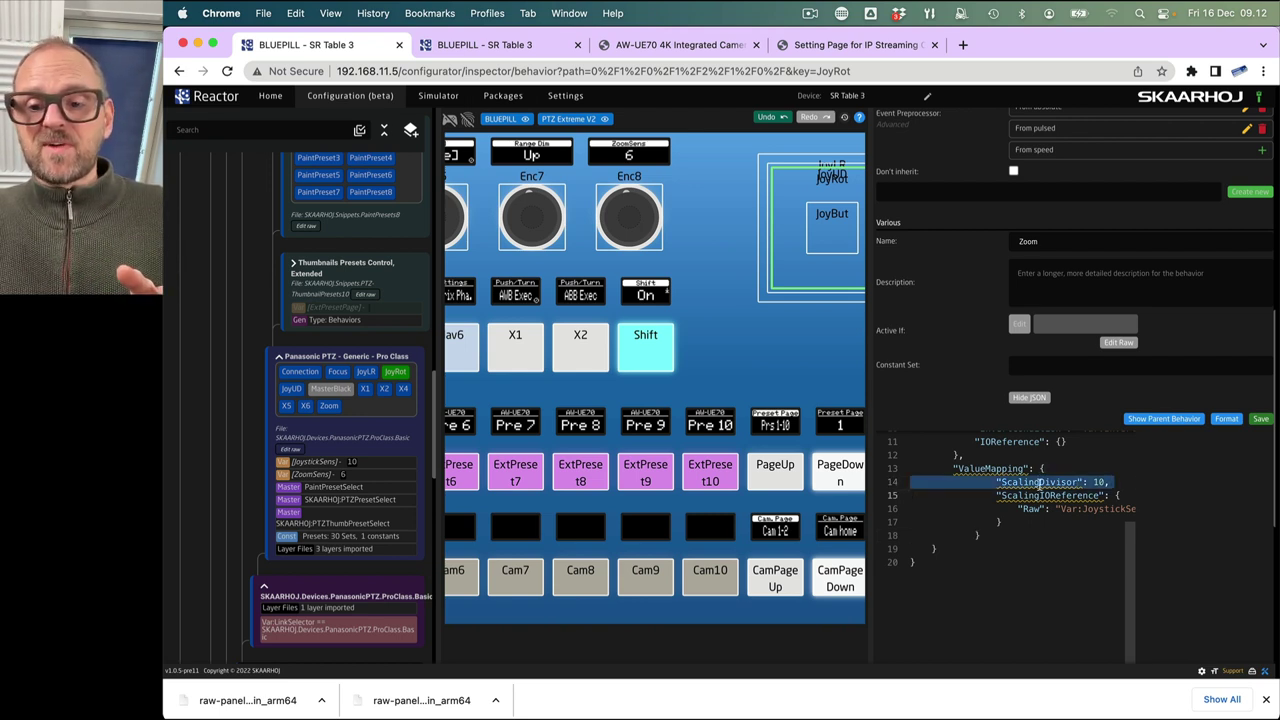
key("BackSpace")
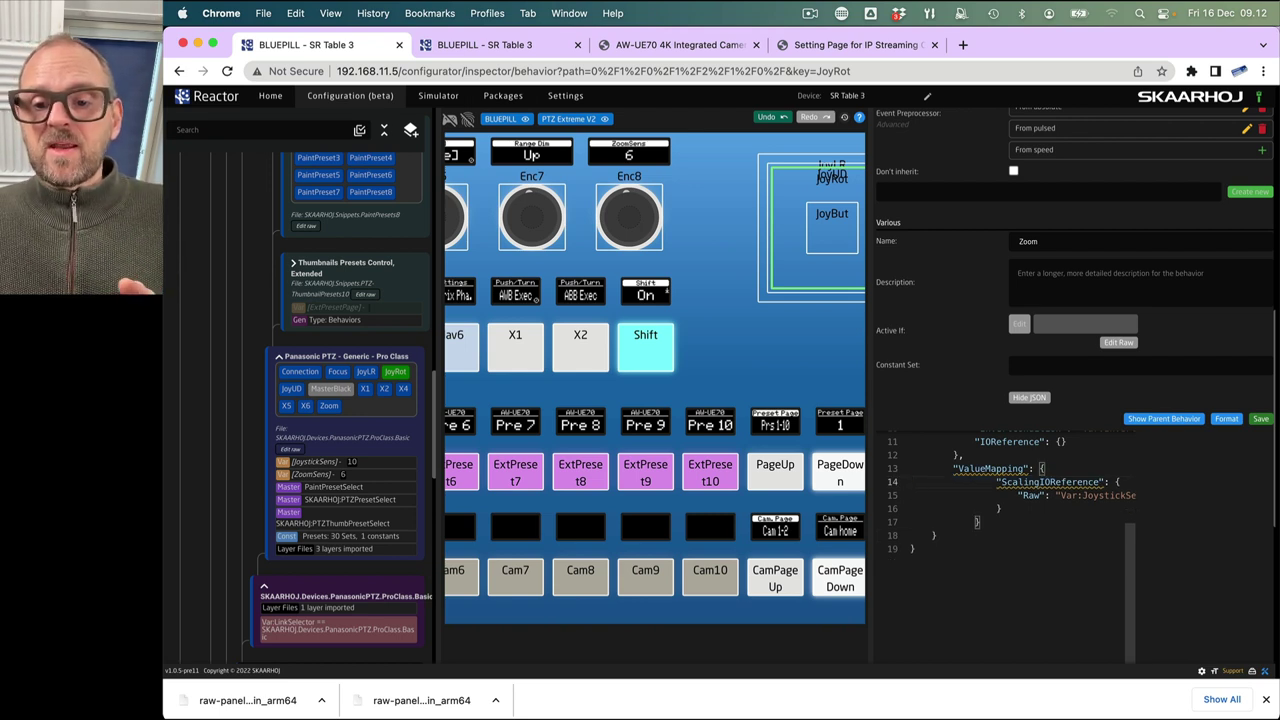
left_click(1226, 418)
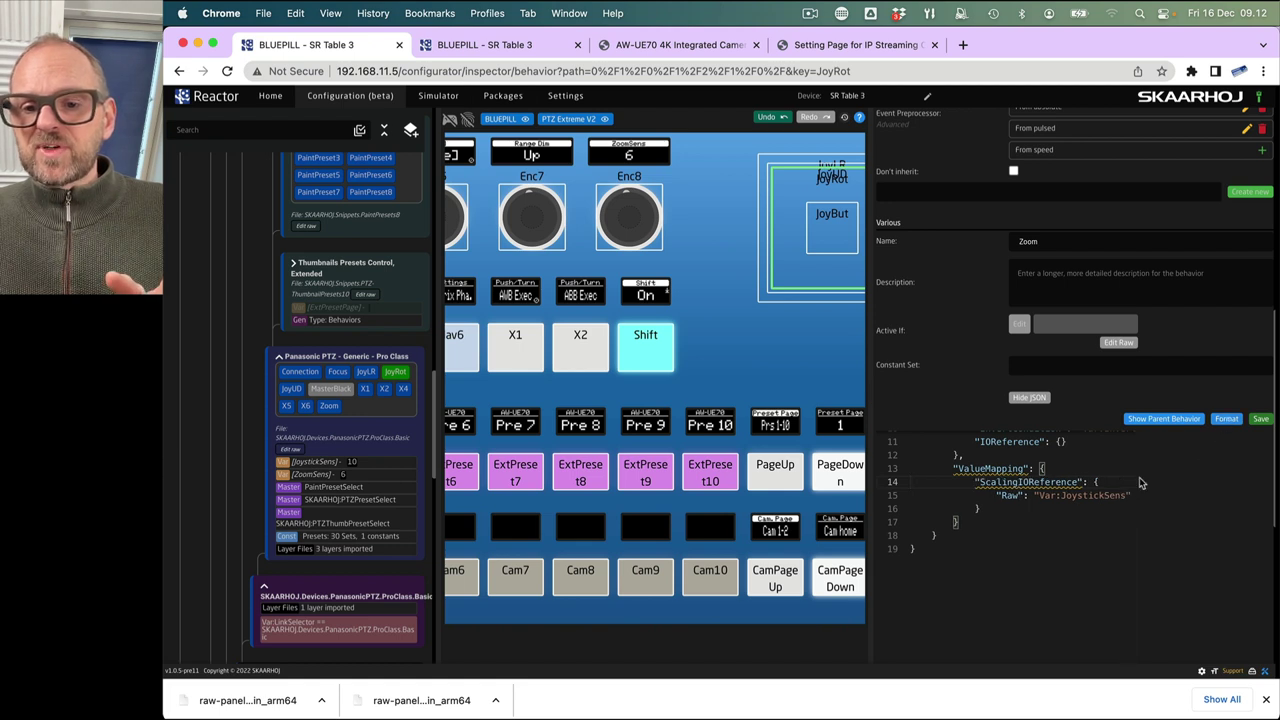
- Change the ScalingIOReference Raw value to Var:ZoomSens and save the JoyRot JSON
double_click(1086, 494)
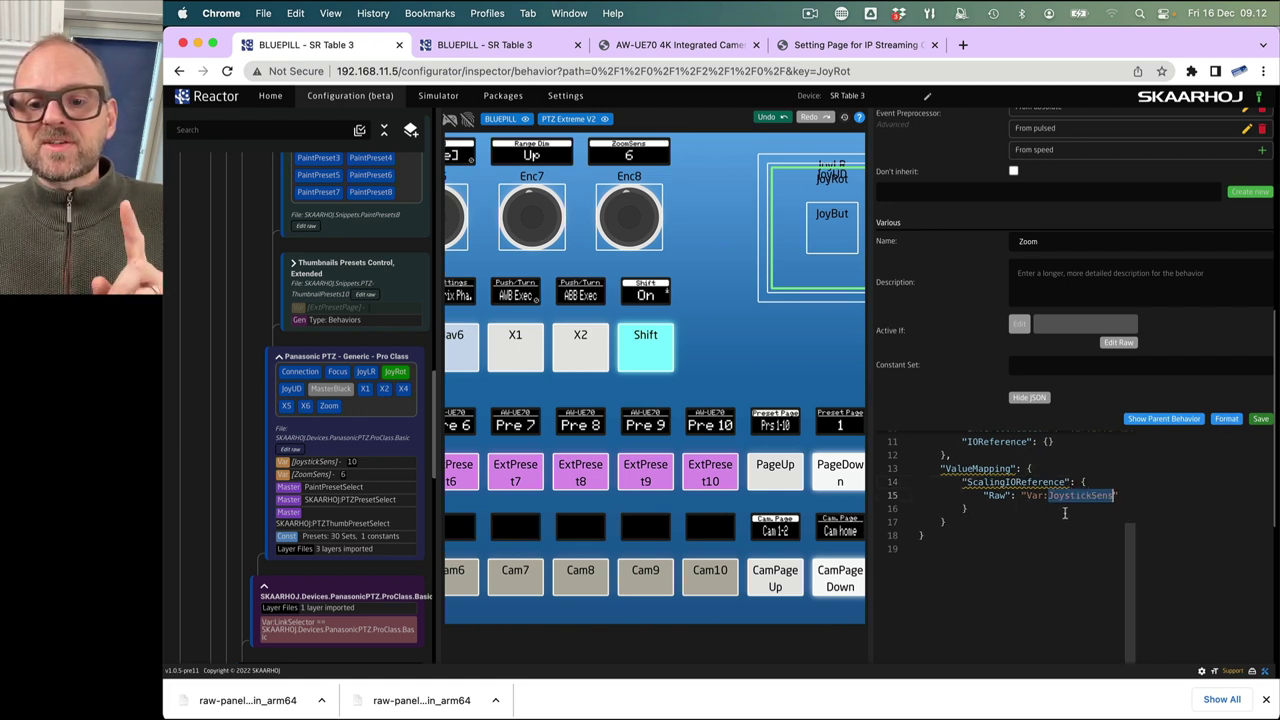
type("ZoomSens")
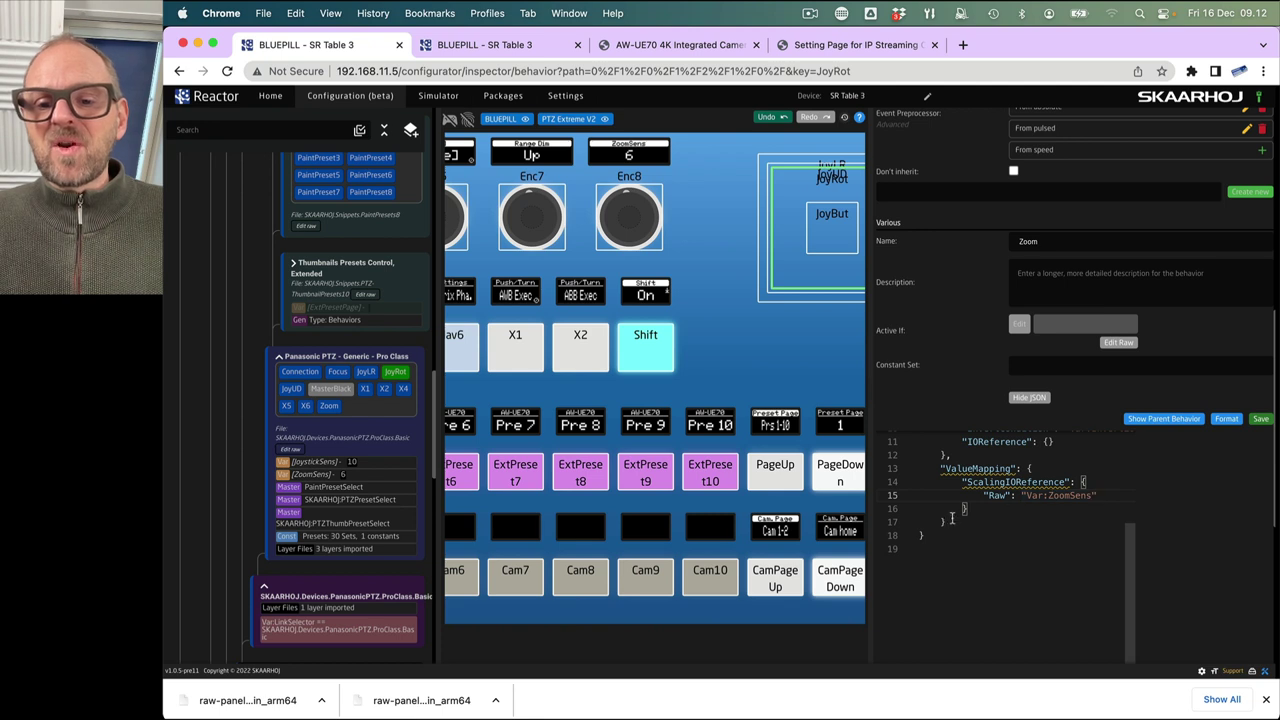
left_click_drag(946, 522, 944, 455)
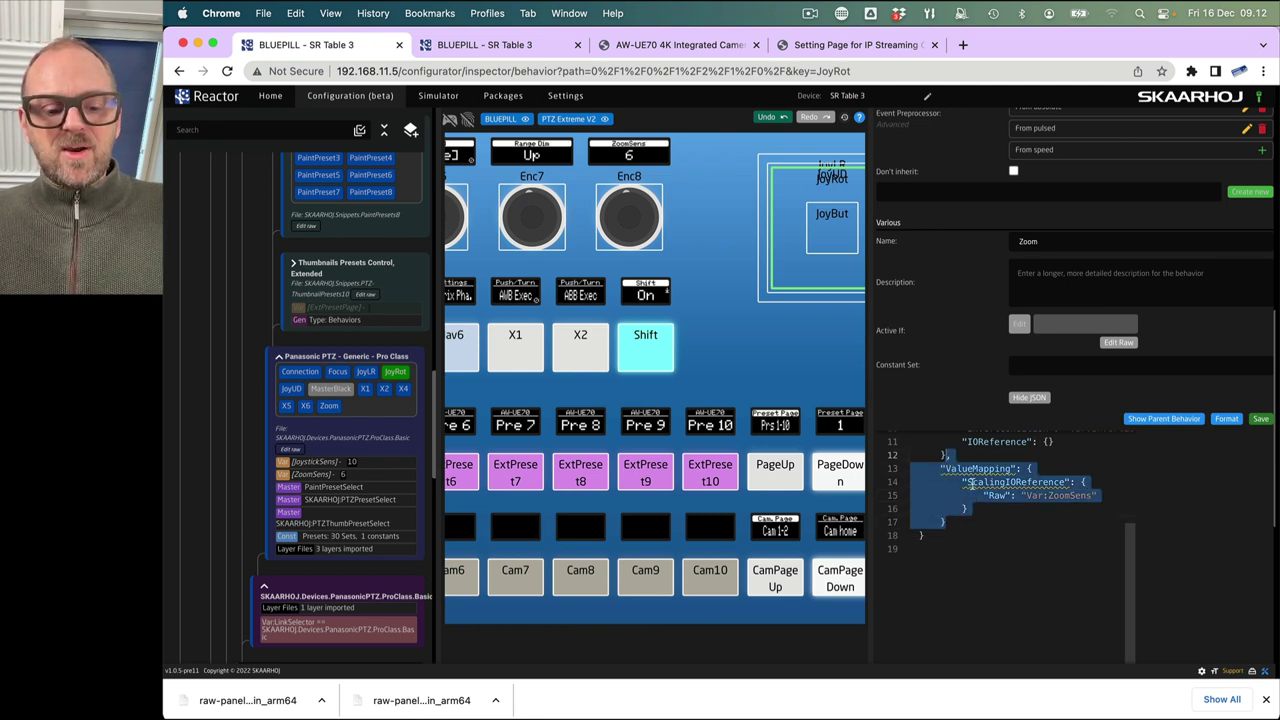
mouse_move(972, 484)
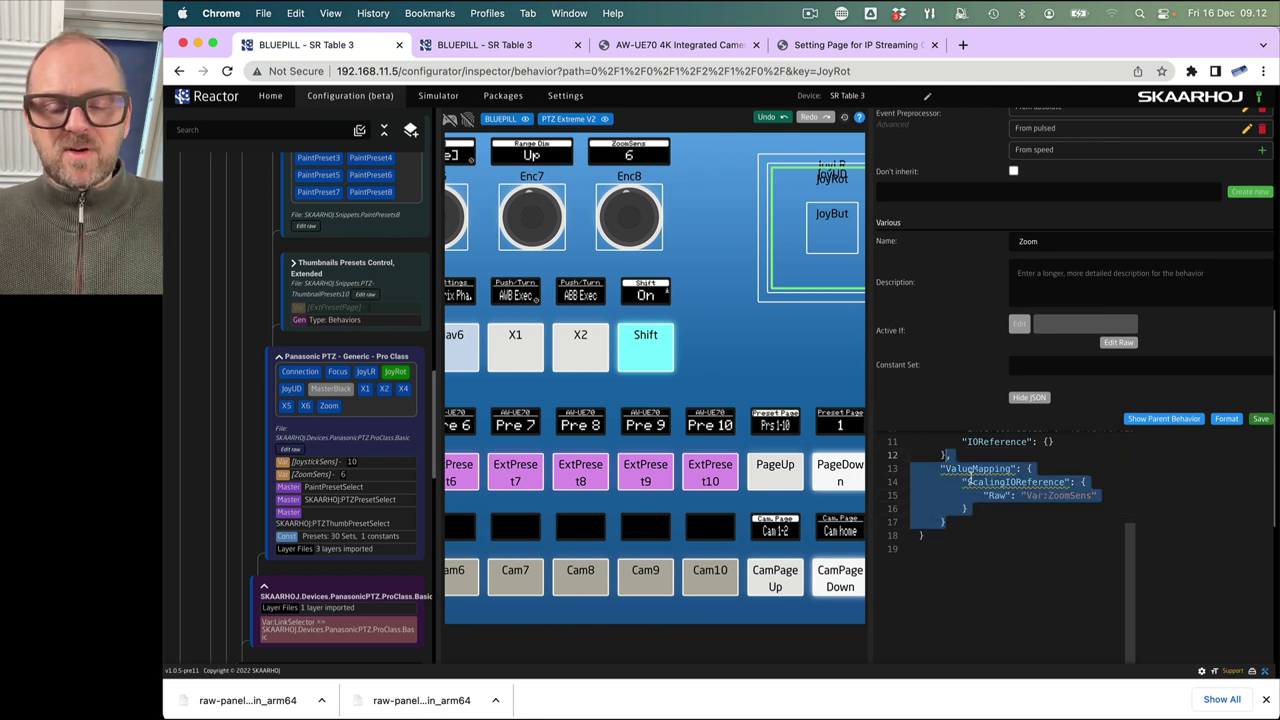
left_click(1260, 420)
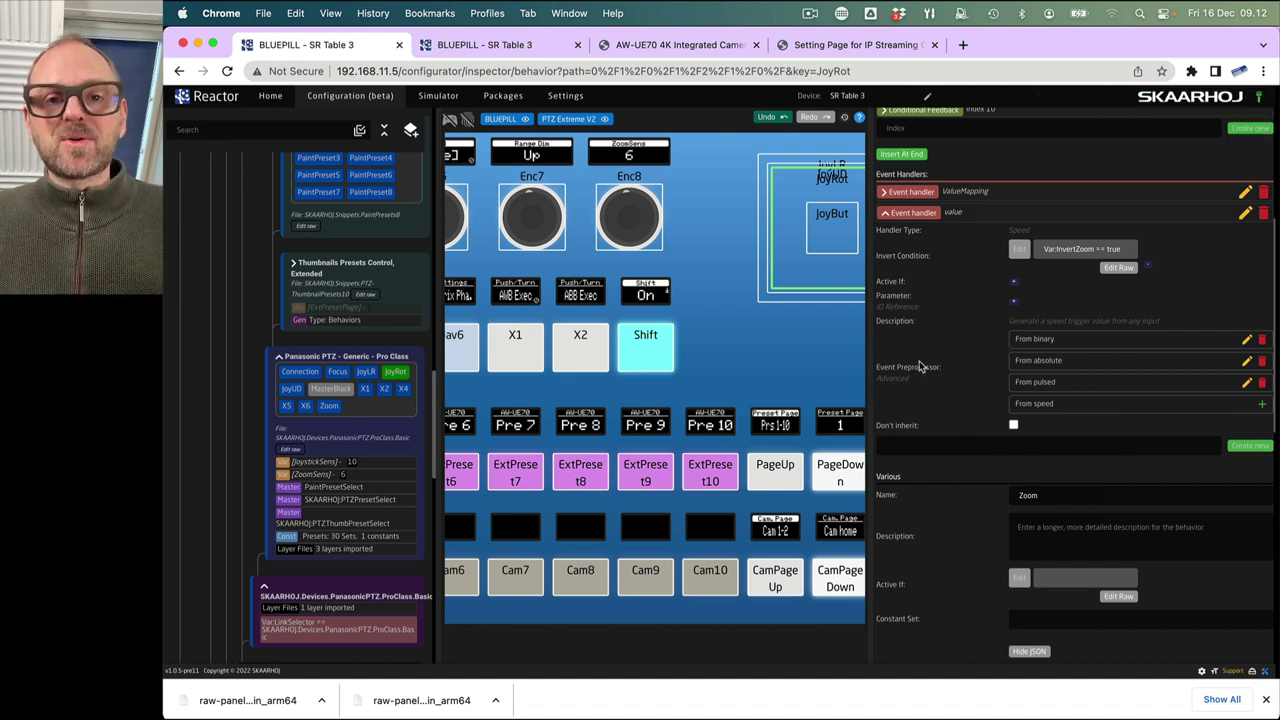
- Narrow the configurator window so the emulated panel shows beside it, and bring up the AW-UE70 live page
left_click_drag(1270, 30, 741, 20)
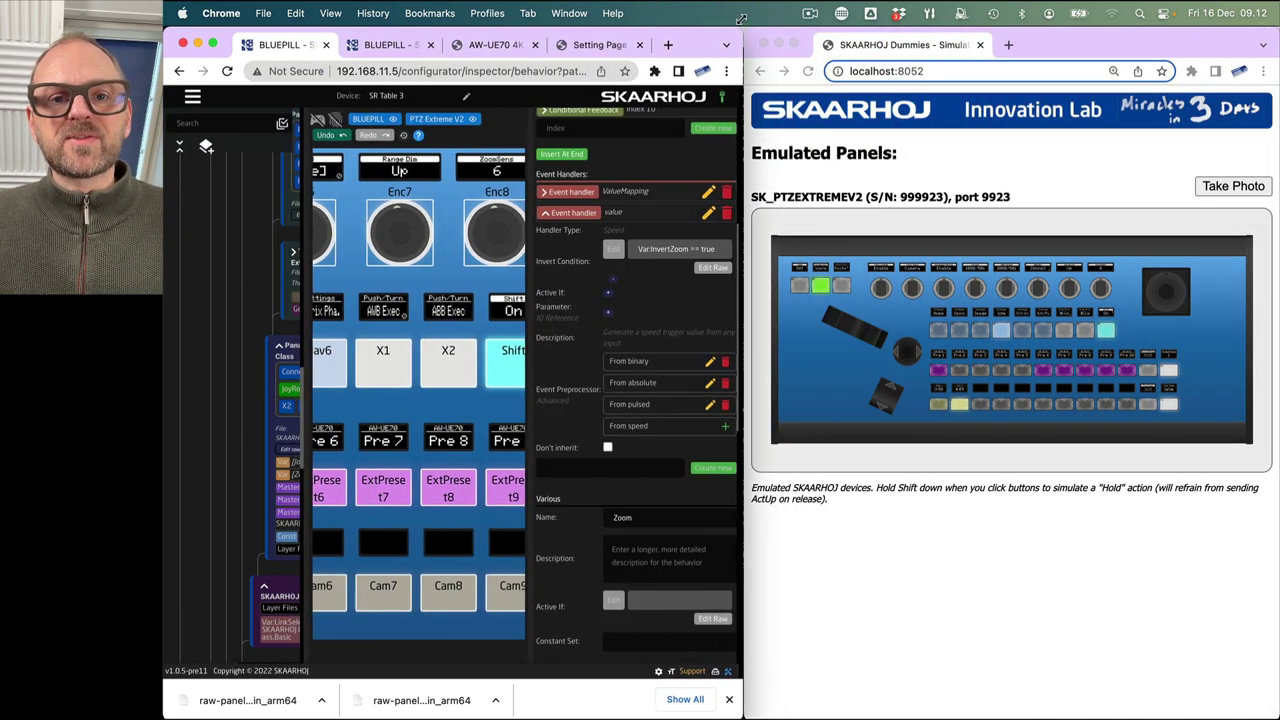
left_click(492, 45)
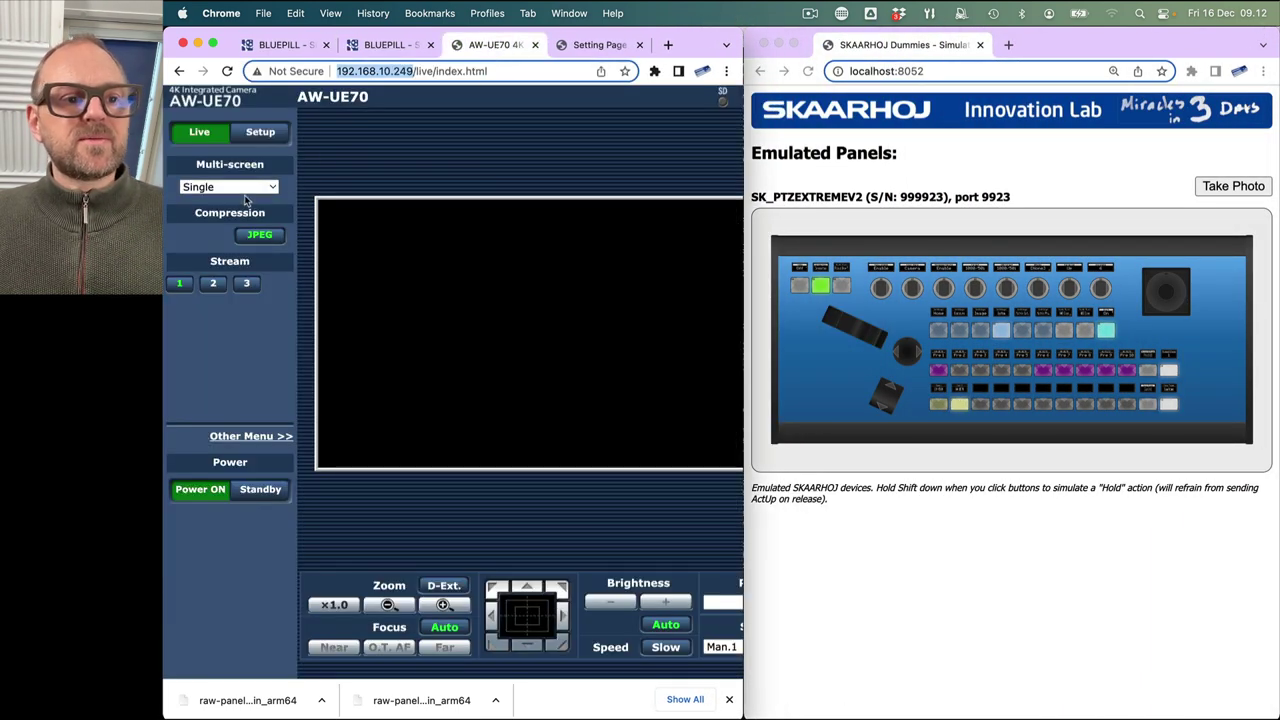
left_click(592, 45)
left_click(495, 45)
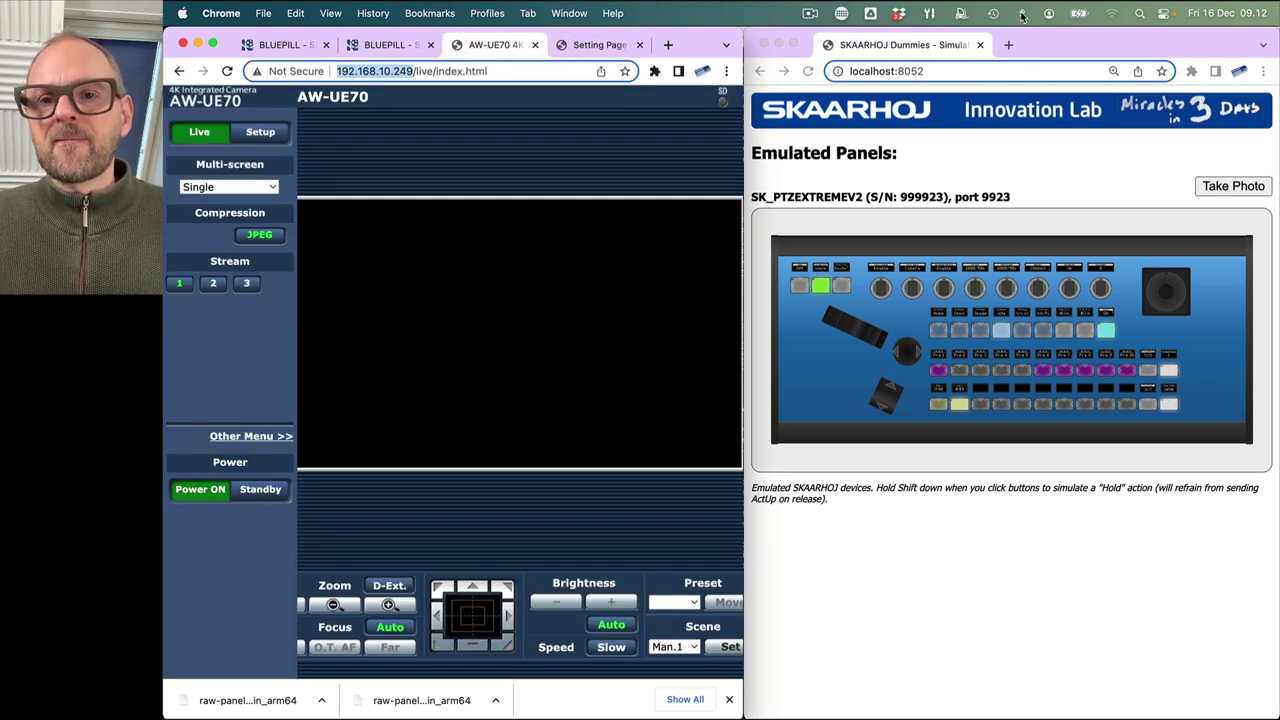
- Open the Reactor home page, and check the CR-N500 and AW-UE70 camera pages for a live picture
left_click(292, 45)
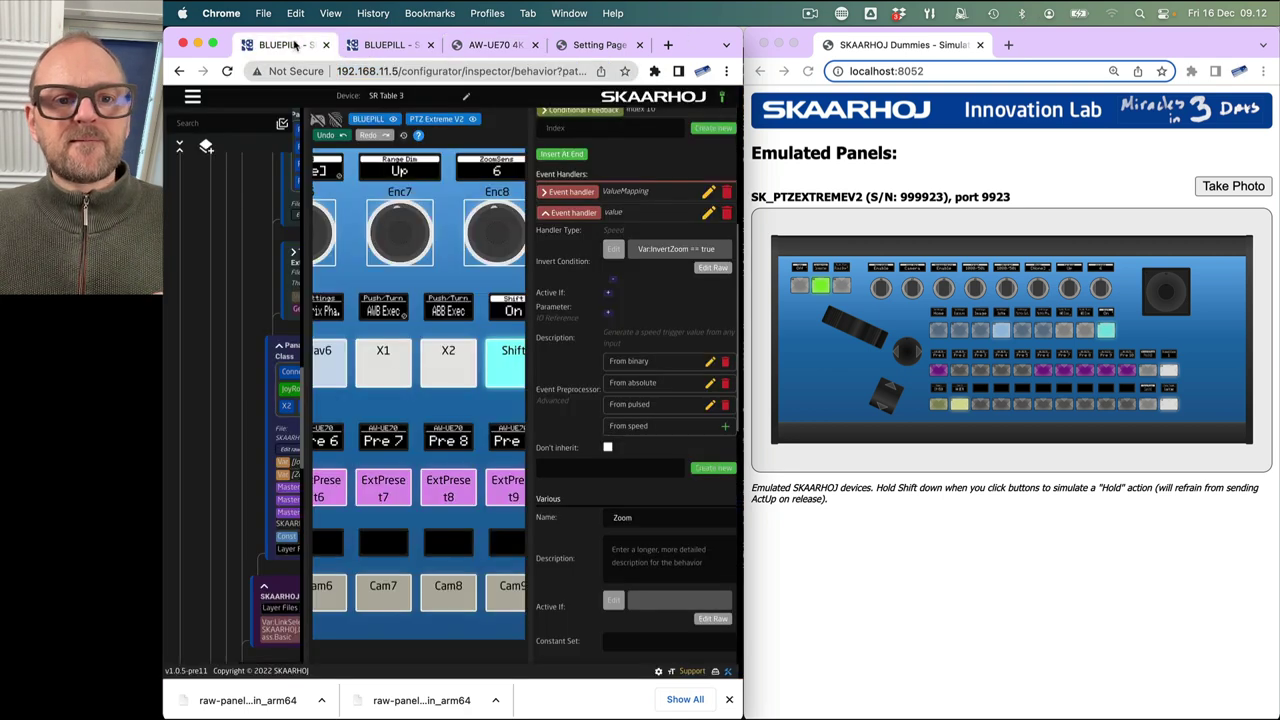
left_click(198, 98)
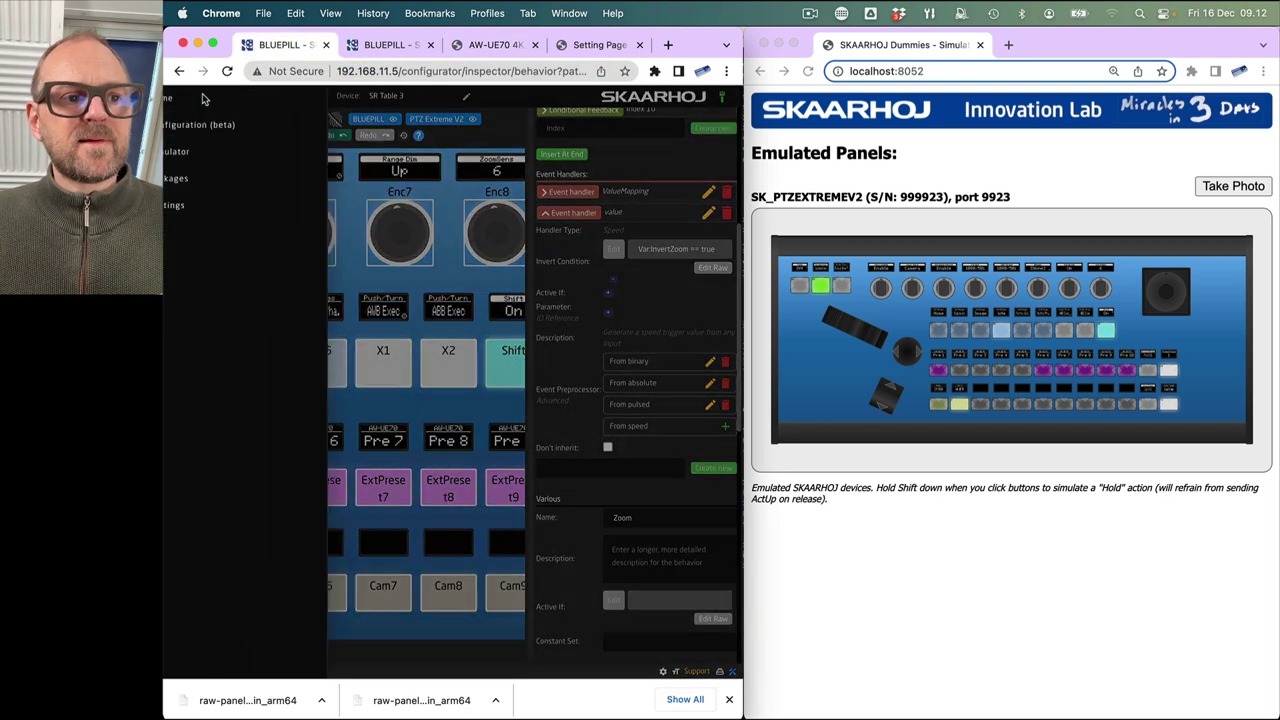
left_click(197, 103)
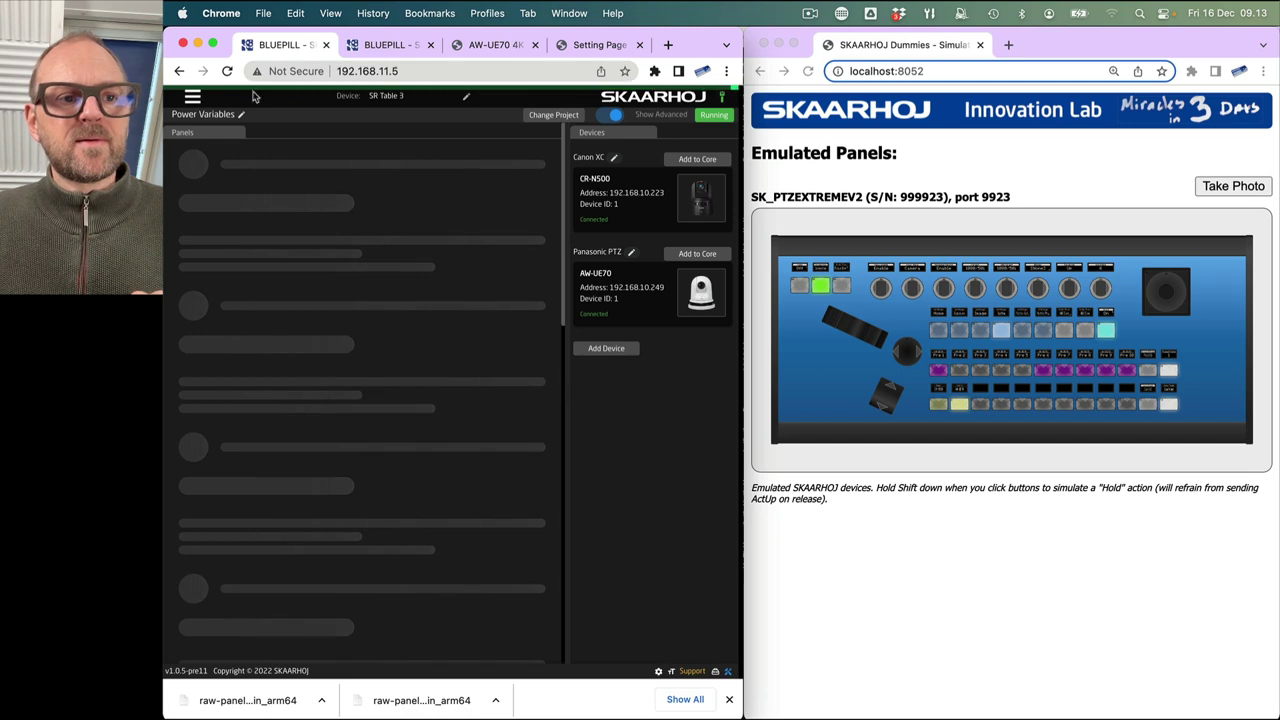
left_click(490, 45)
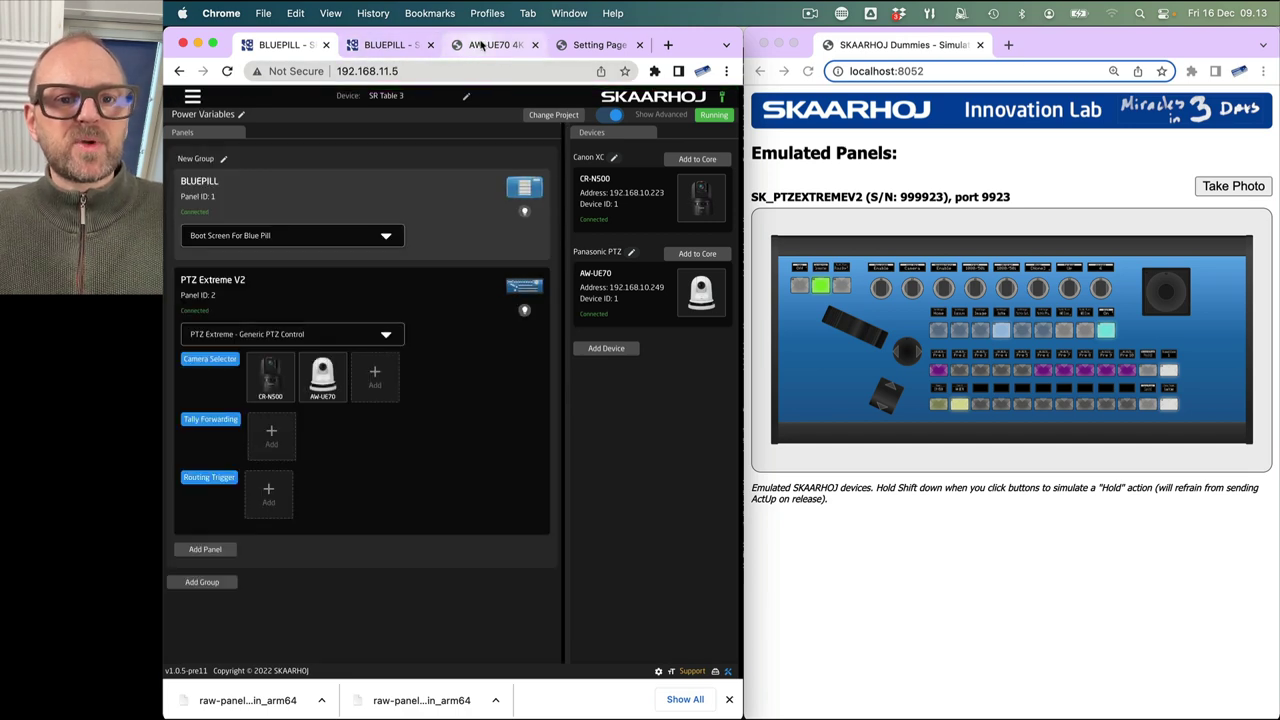
left_click(566, 45)
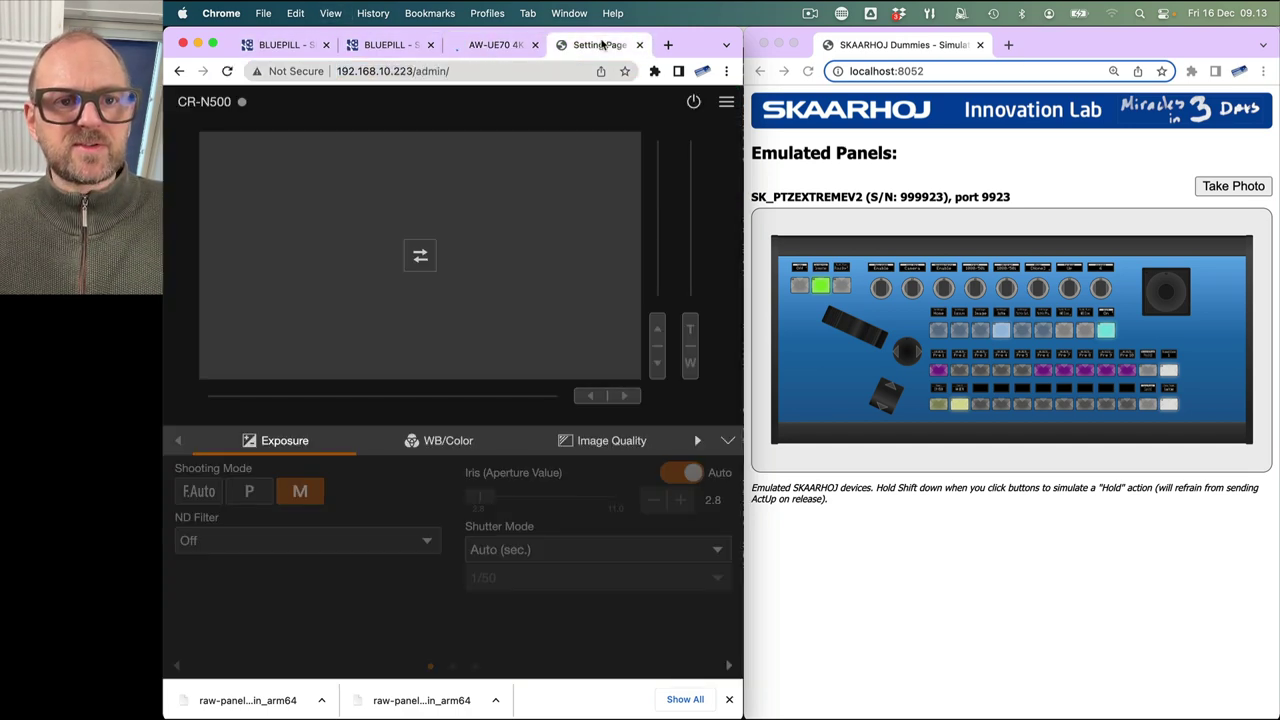
left_click(544, 47)
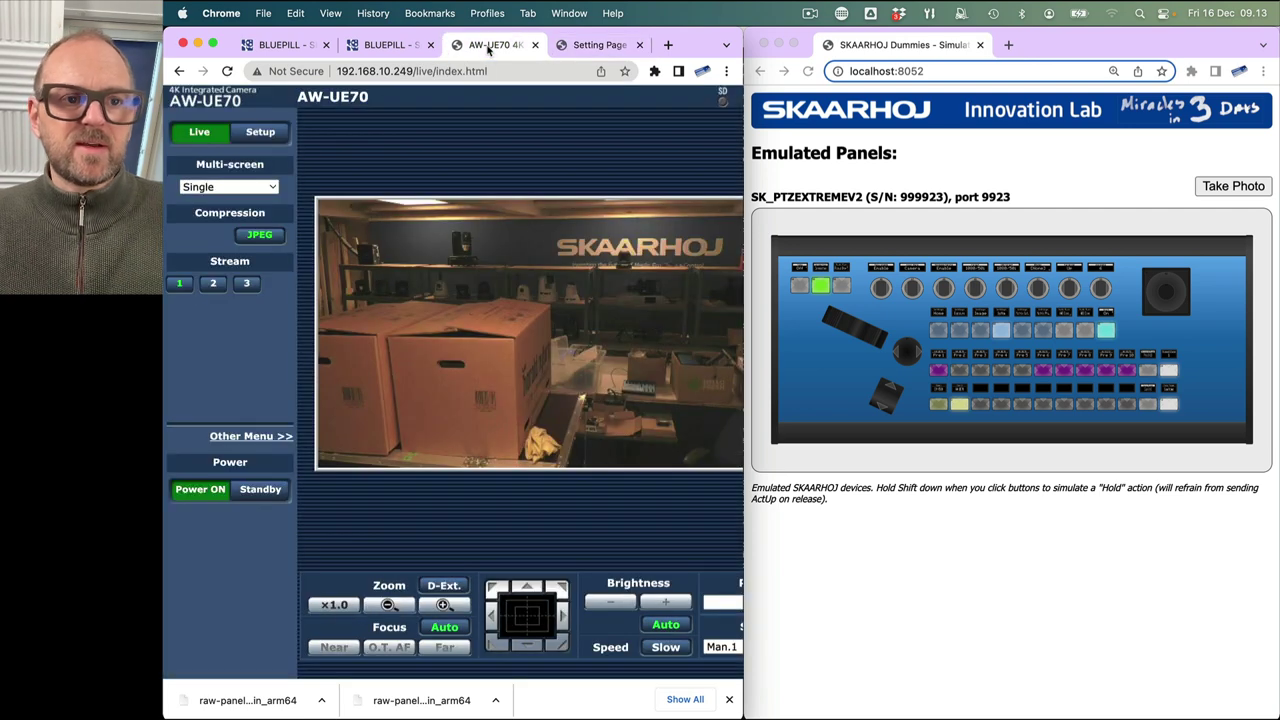
left_click(285, 45)
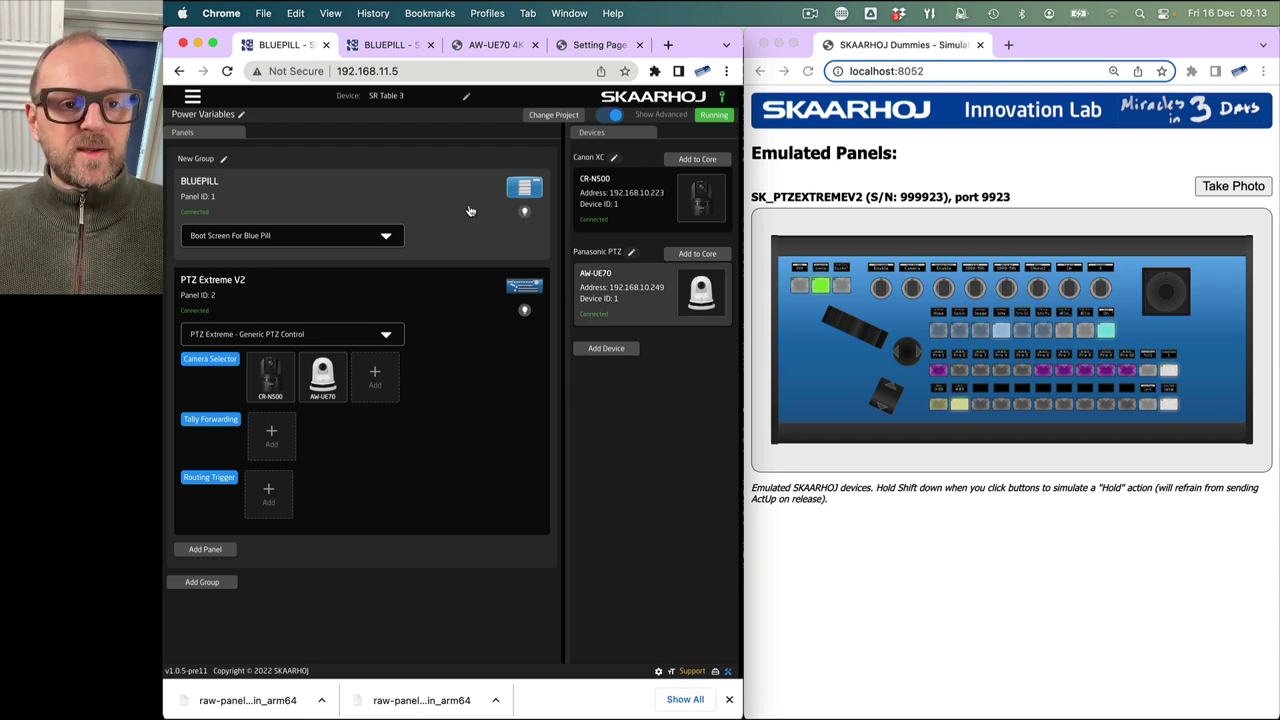
left_click(189, 100)
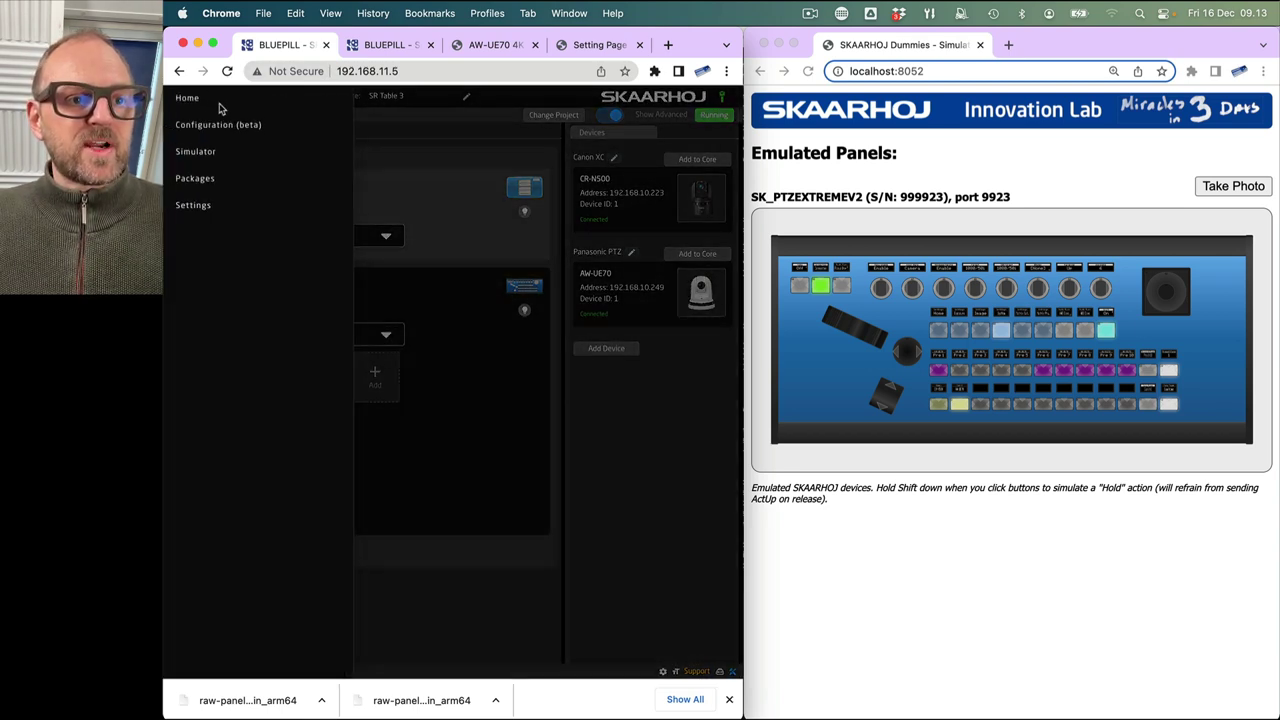
left_click(705, 421)
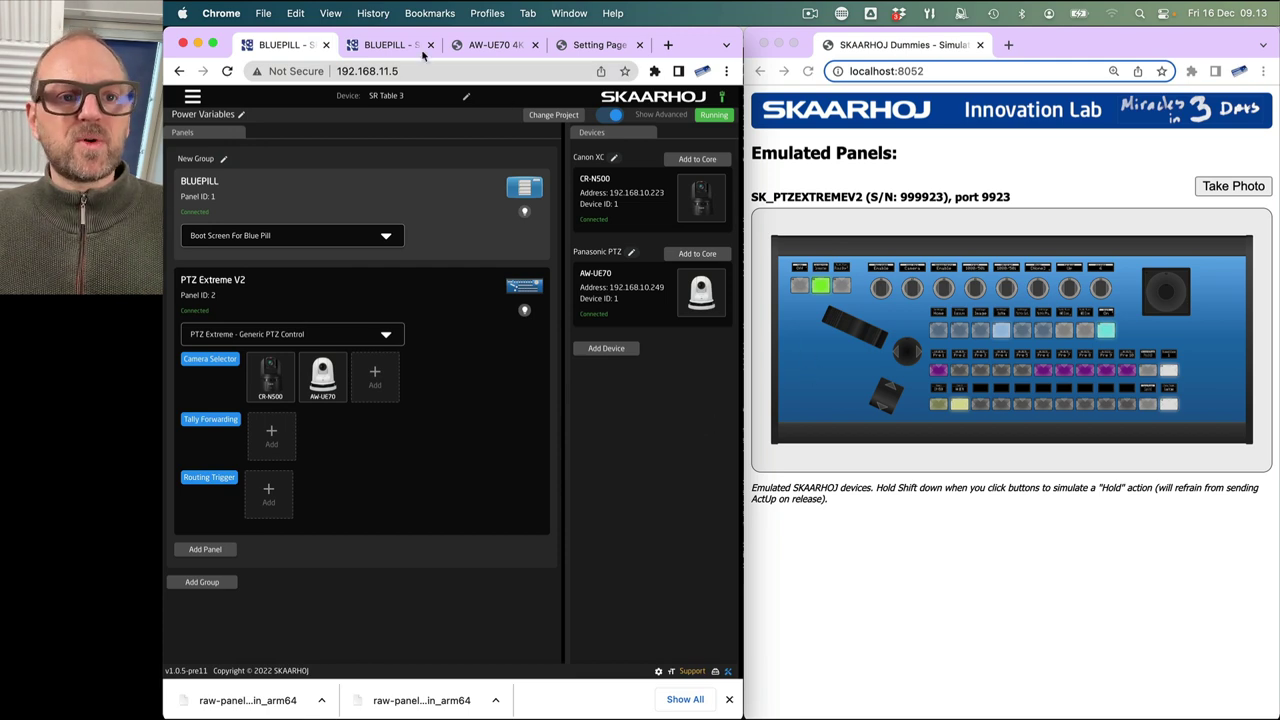
left_click(505, 52)
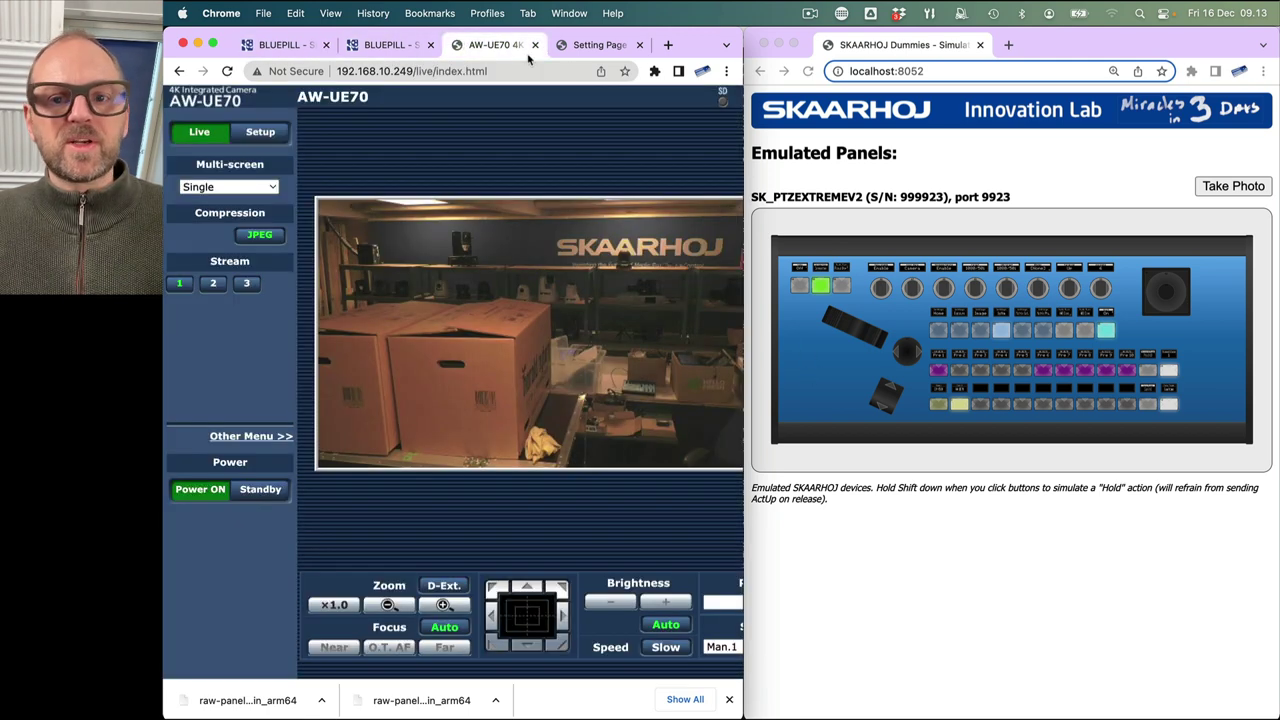
- Enlarge the emulated PTZ Extreme panel and operate its joystick to test the AW-UE70's movement and zoom in the live picture
left_click(1122, 270)
scroll(1122, 270, "up", 5)
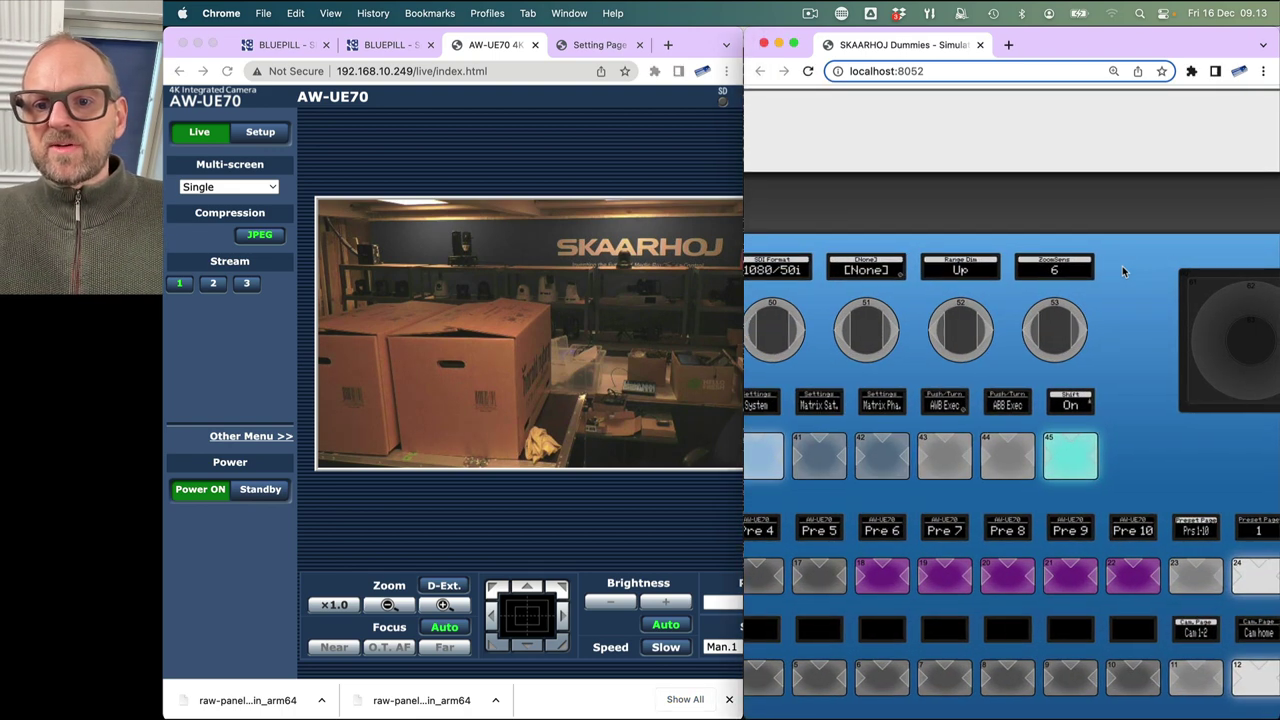
scroll(1122, 270, "right", 3)
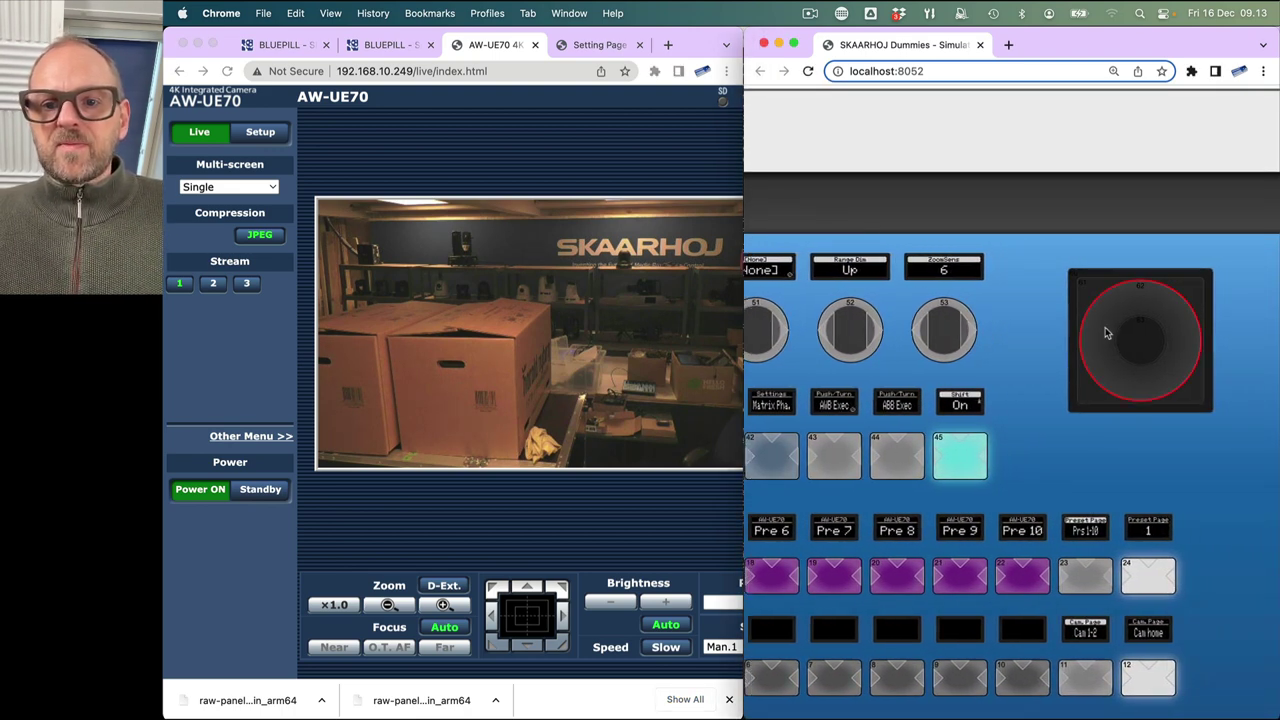
left_click_drag(1106, 333, 1012, 334)
scroll(1020, 417, "left", 5)
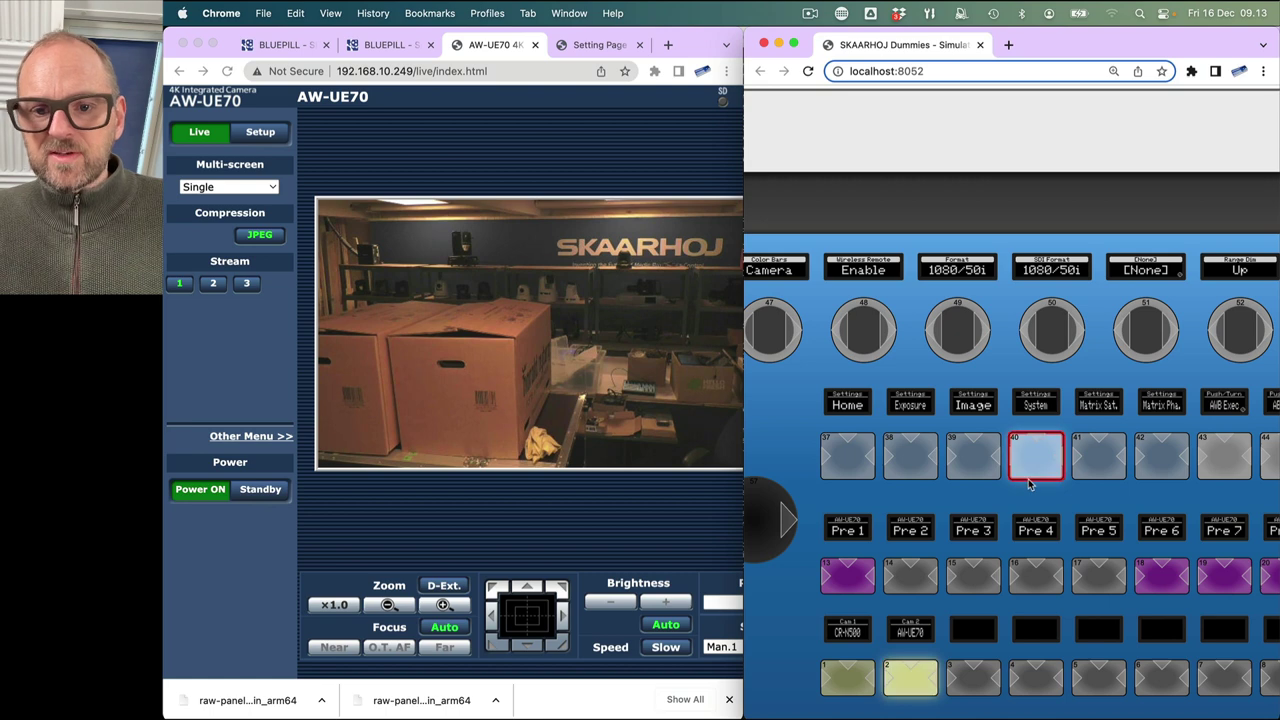
scroll(1028, 478, "right", 8)
left_click_drag(887, 298, 826, 336)
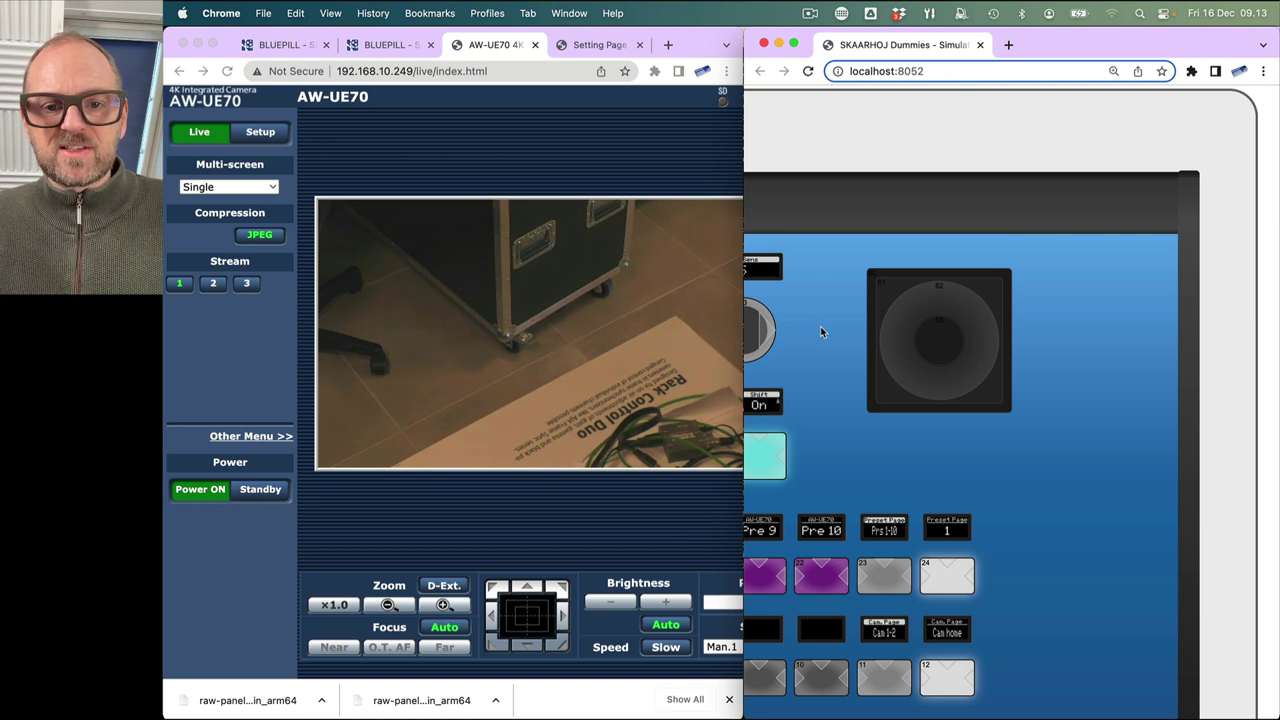
- Set ZoomSens to 1 and up to 10 on the emulated panel, and test the joystick again
scroll(818, 326, "left", 2)
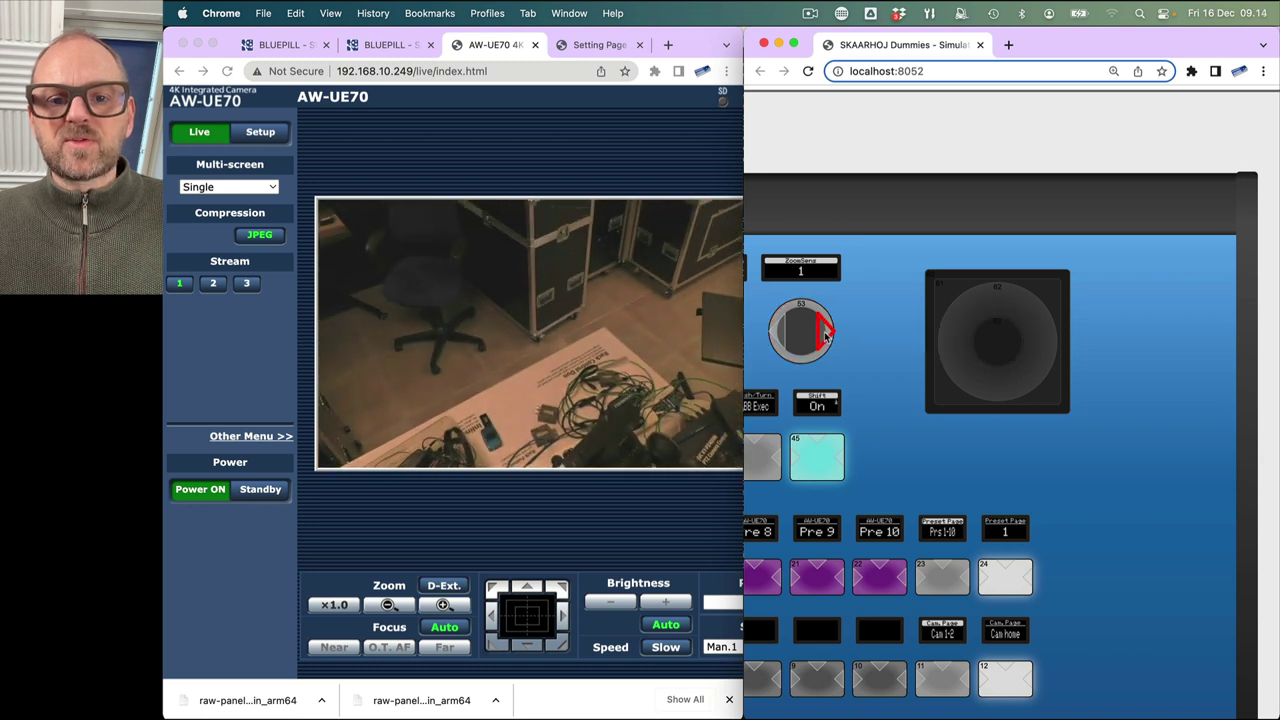
scroll(826, 336, "up", 1)
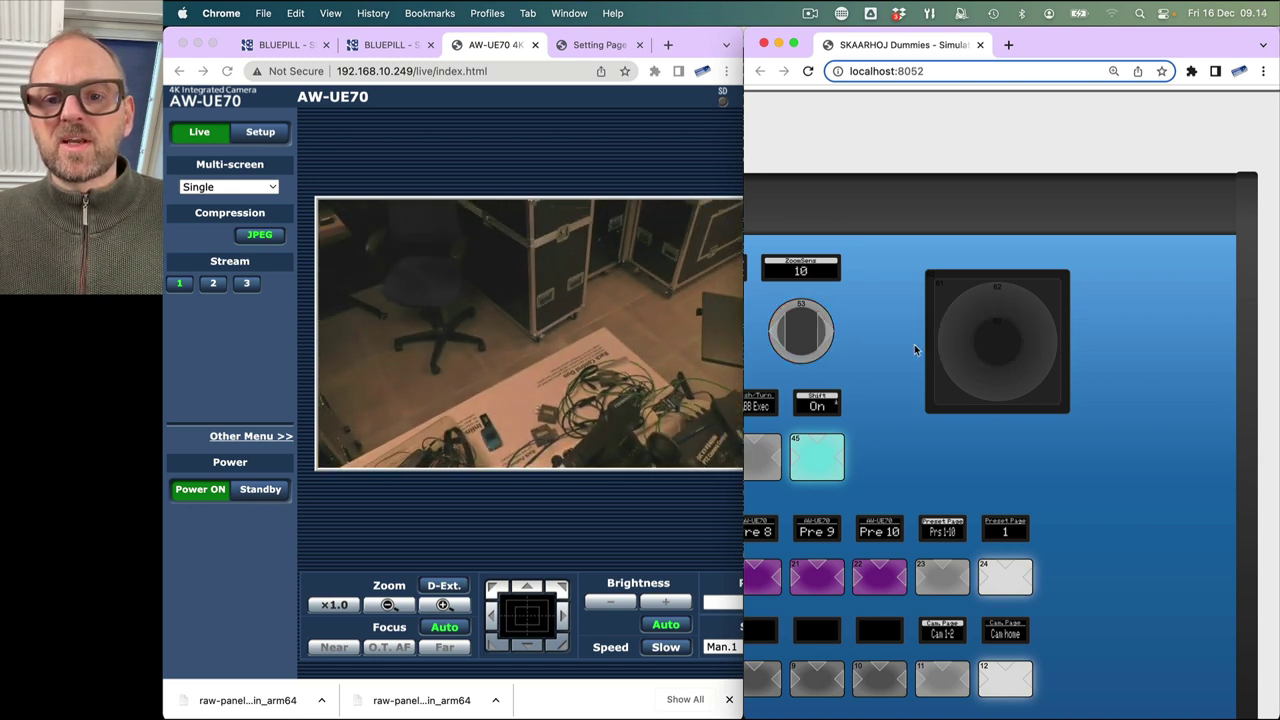
mouse_move(966, 343)
left_mouse_down()
mouse_move(1082, 347)
mouse_move(886, 345)
mouse_move(960, 338)
left_mouse_up()
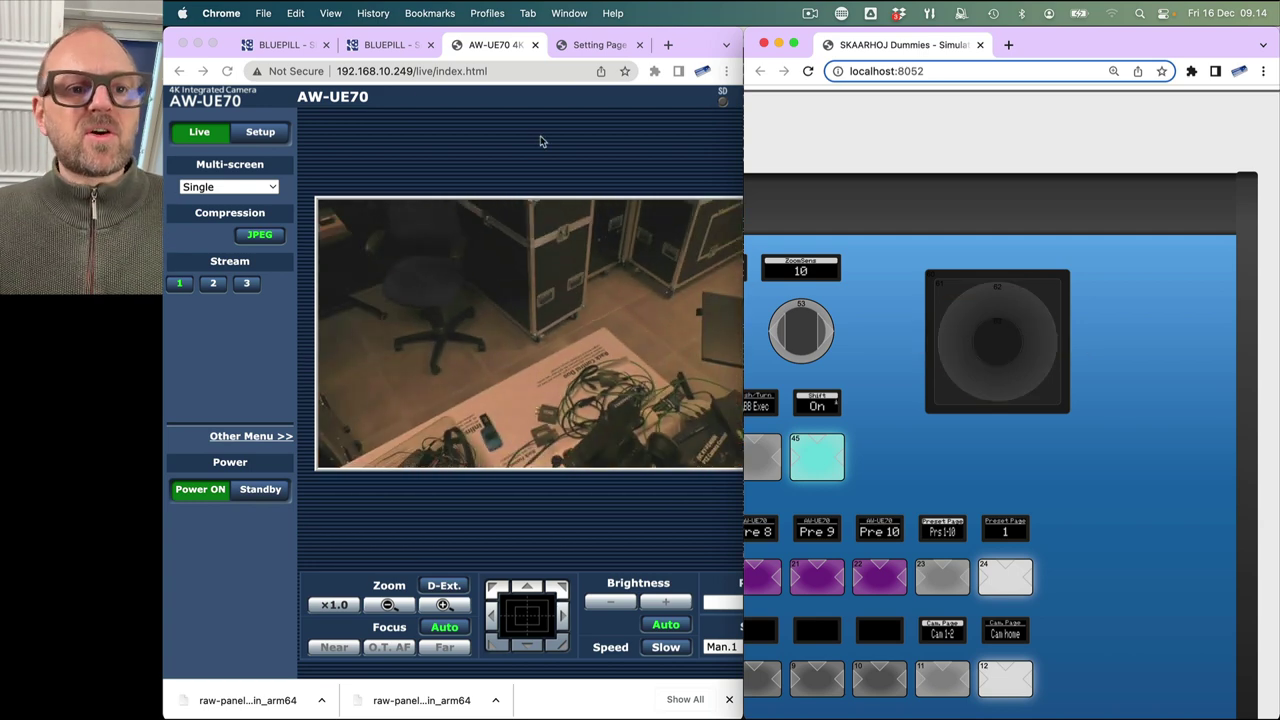
- Widen the browser window again and open the Reactor configuration at the Panasonic PTZ - Generic - Pro Class layer
double_click(738, 31)
left_click(300, 44)
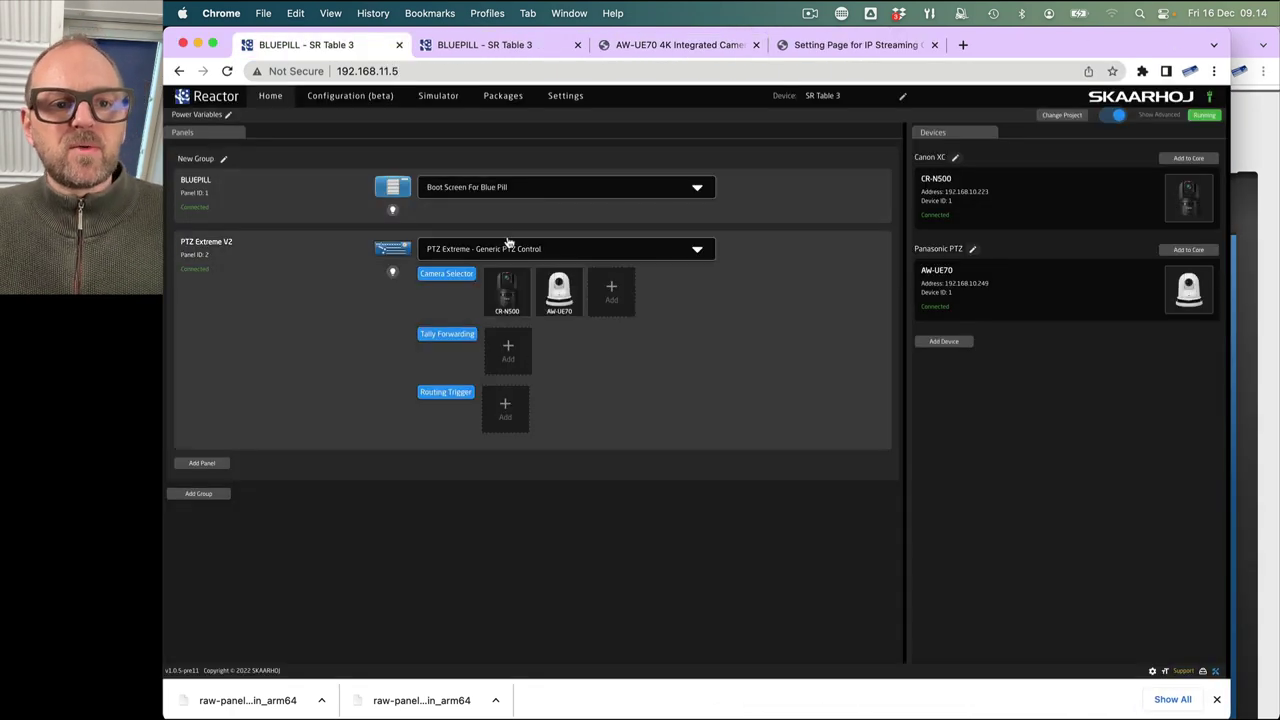
left_click(345, 96)
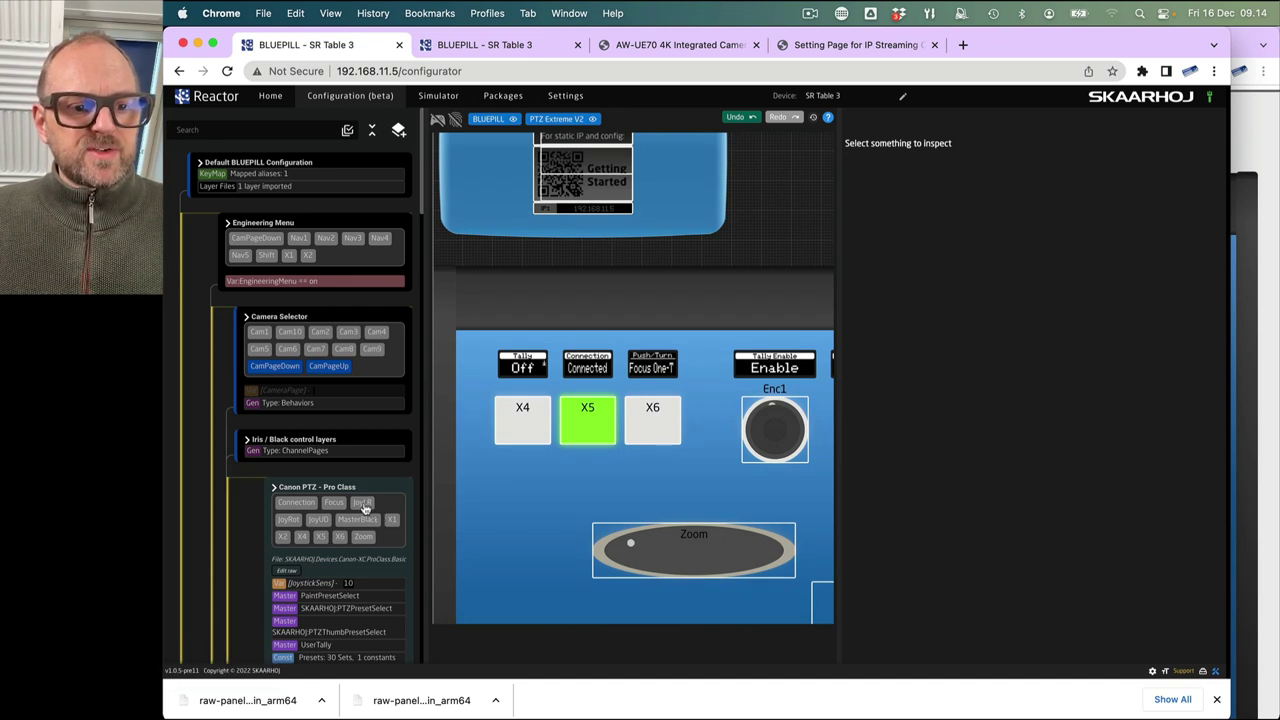
scroll(364, 507, "down", 10)
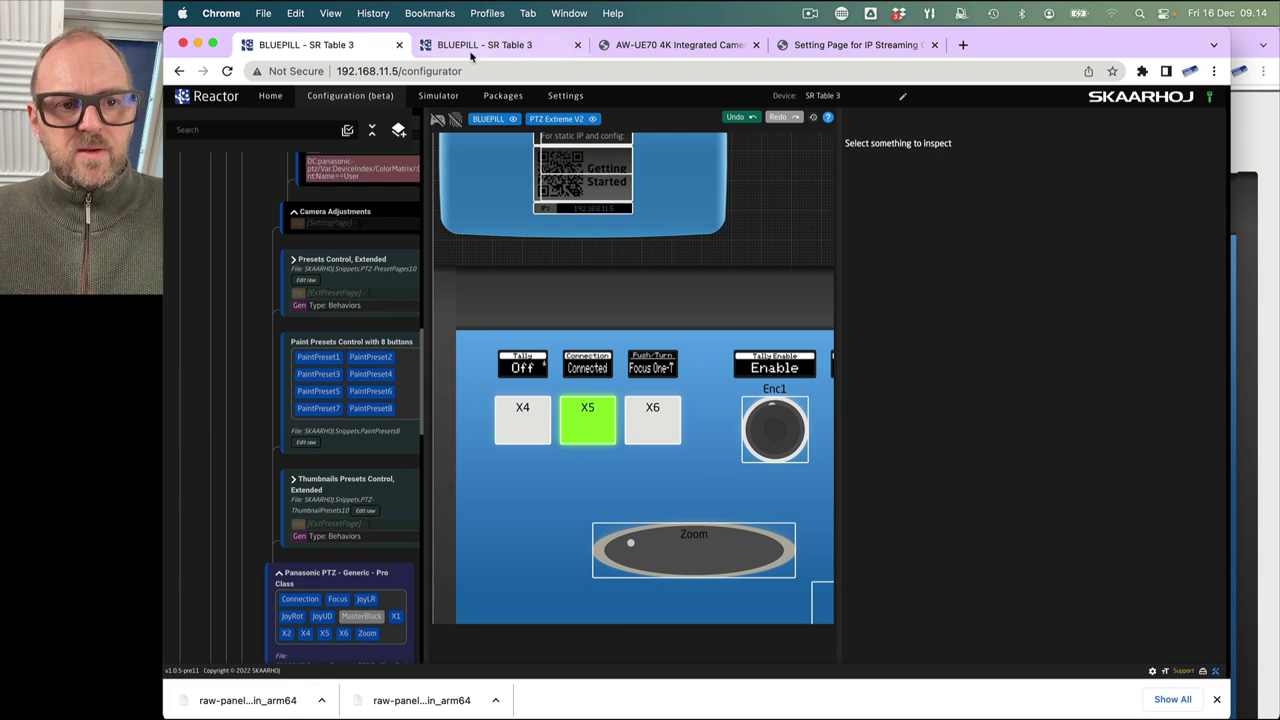
- Inspect the Panasonic PTZ layer's JoyRot behavior from the joystick on the PTZ Extreme panel, and show its JSON
left_click(455, 119)
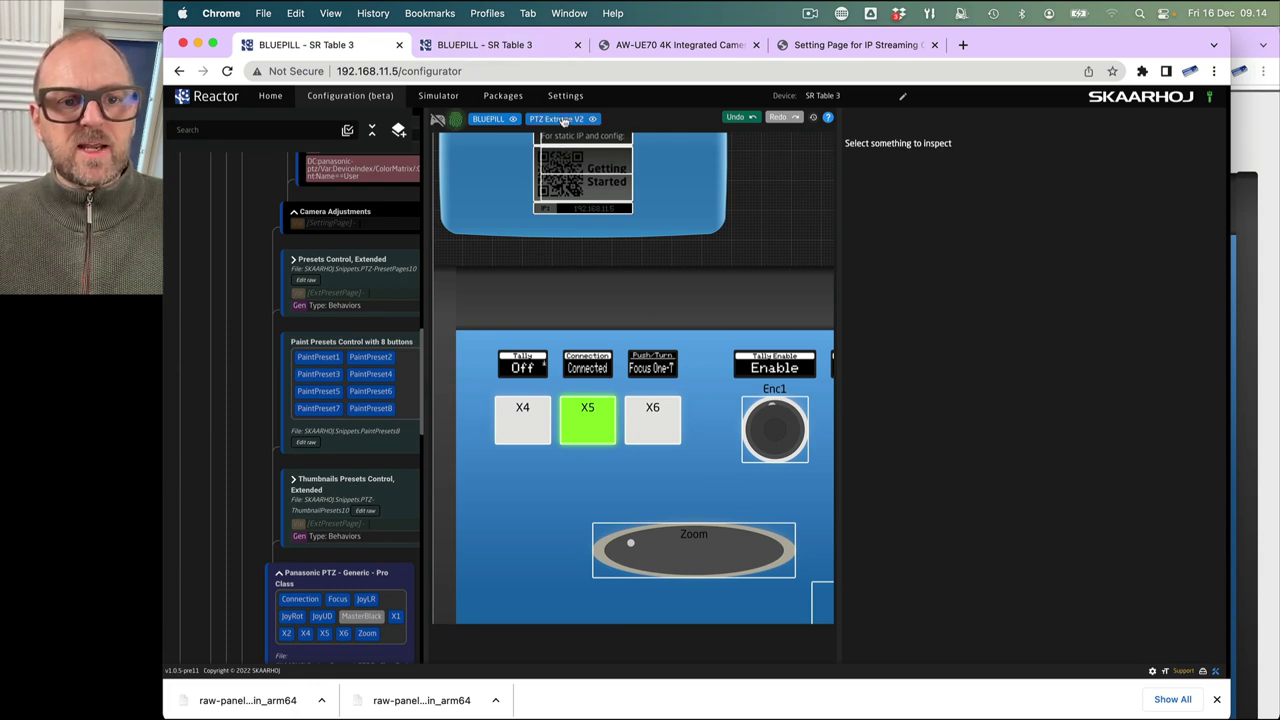
scroll(758, 215, "down", 1)
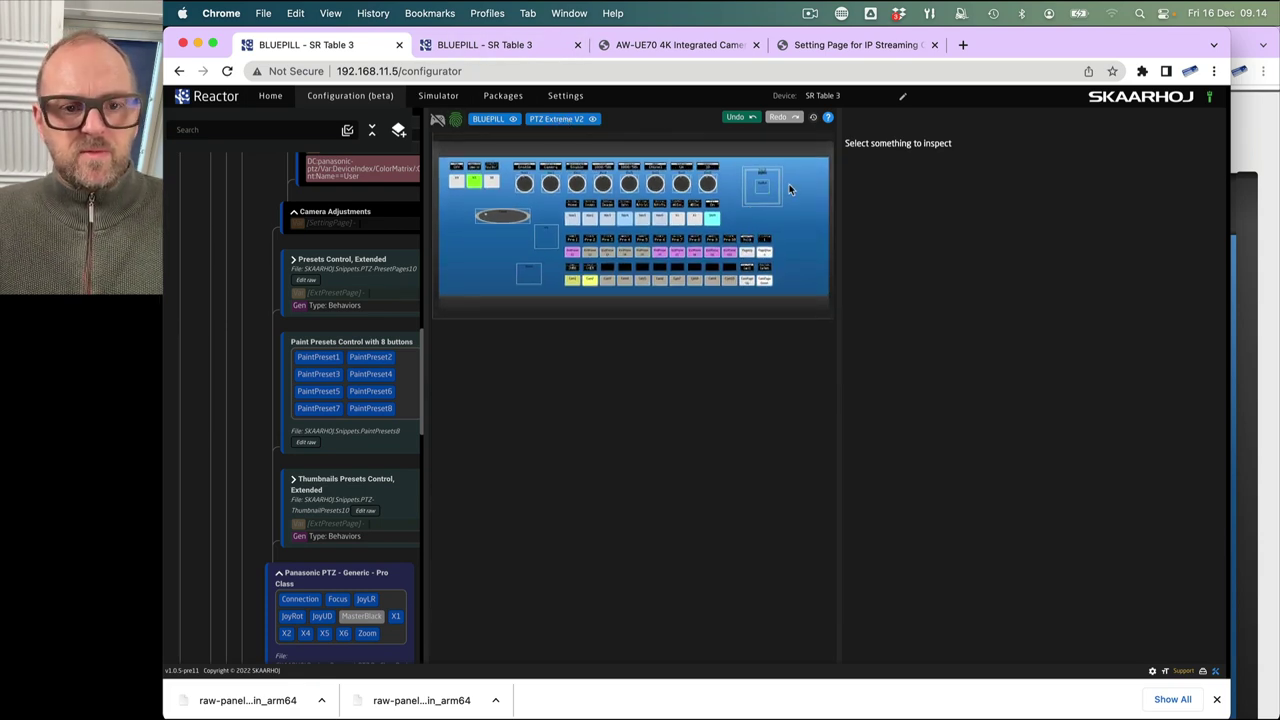
scroll(789, 184, "up", 5)
left_click(674, 242)
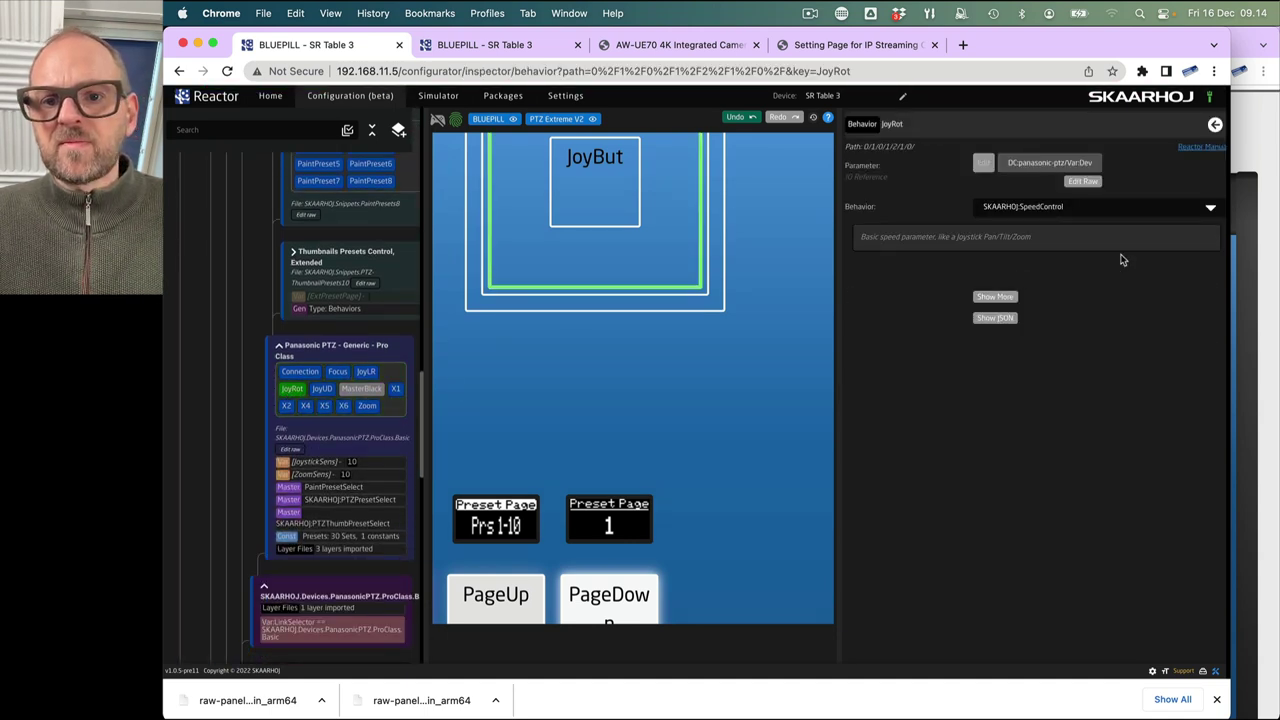
left_click(994, 318)
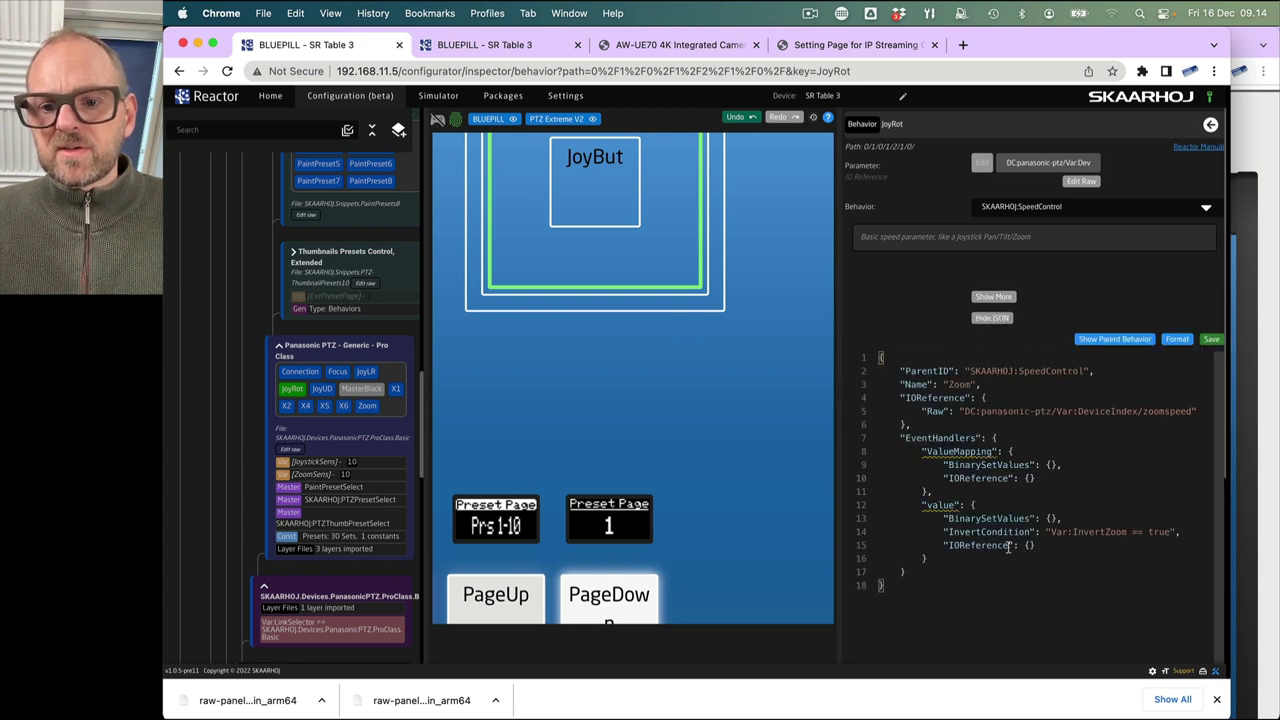
- Examine the Canon PTZ - Pro Class layer in the configuration tree and compare it with the Panasonic PTZ - Generic - Pro Class layer
scroll(380, 330, "up", 10)
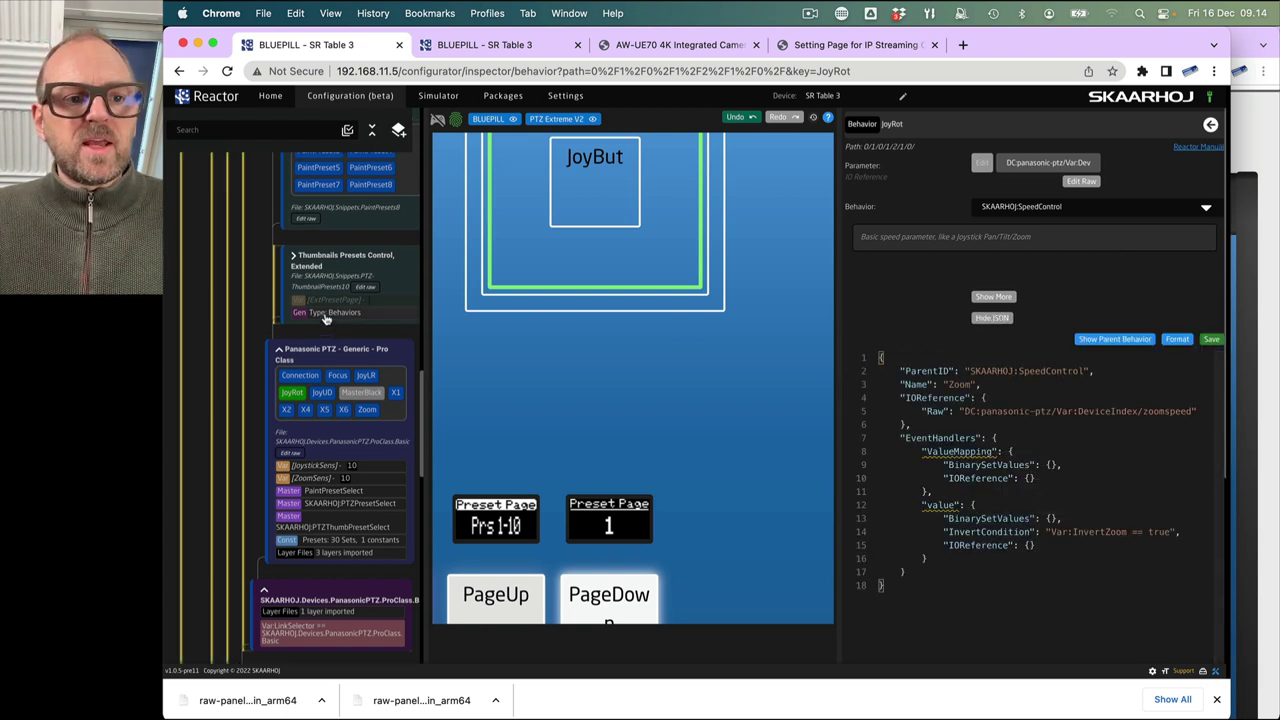
scroll(323, 318, "up", 10)
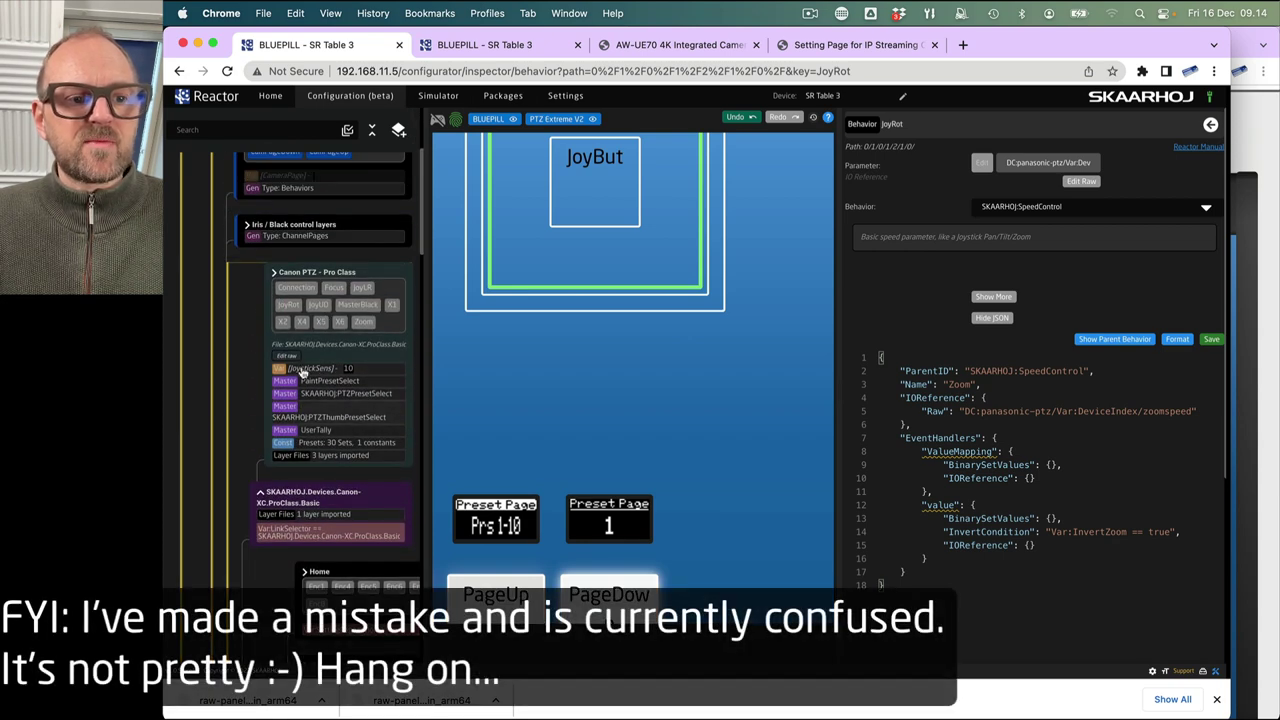
left_click(276, 273)
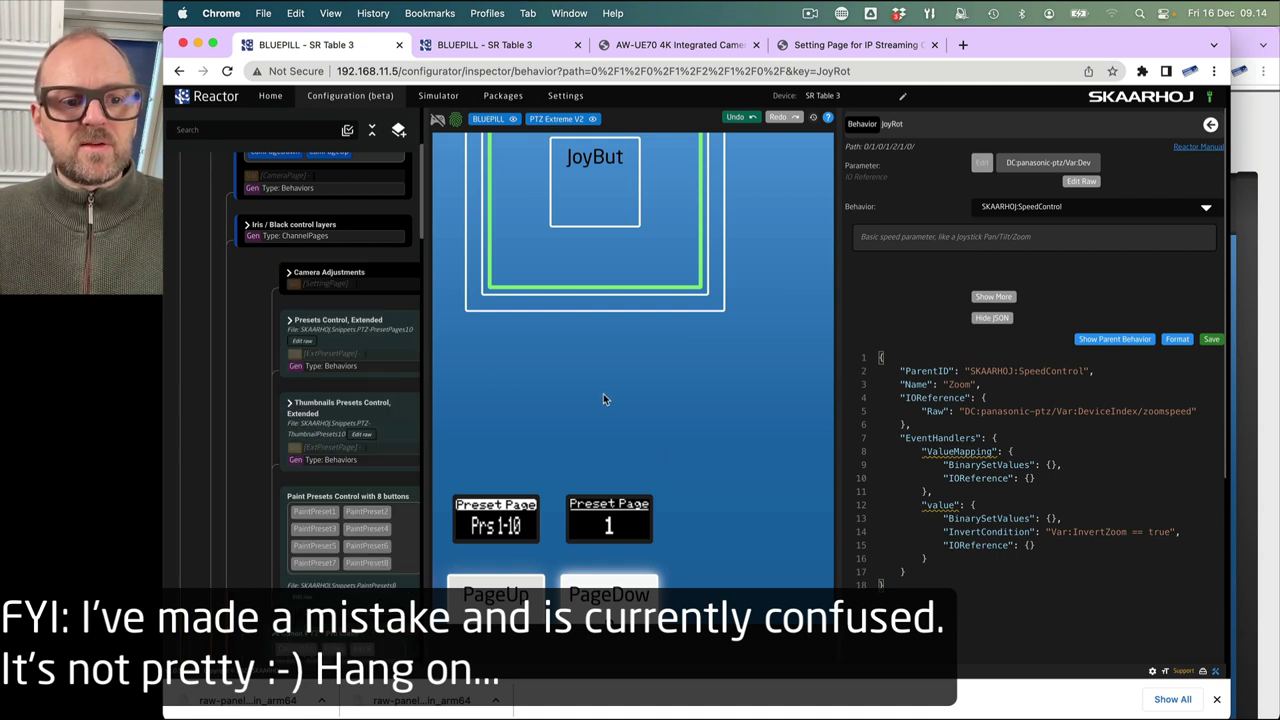
scroll(372, 410, "down", 5)
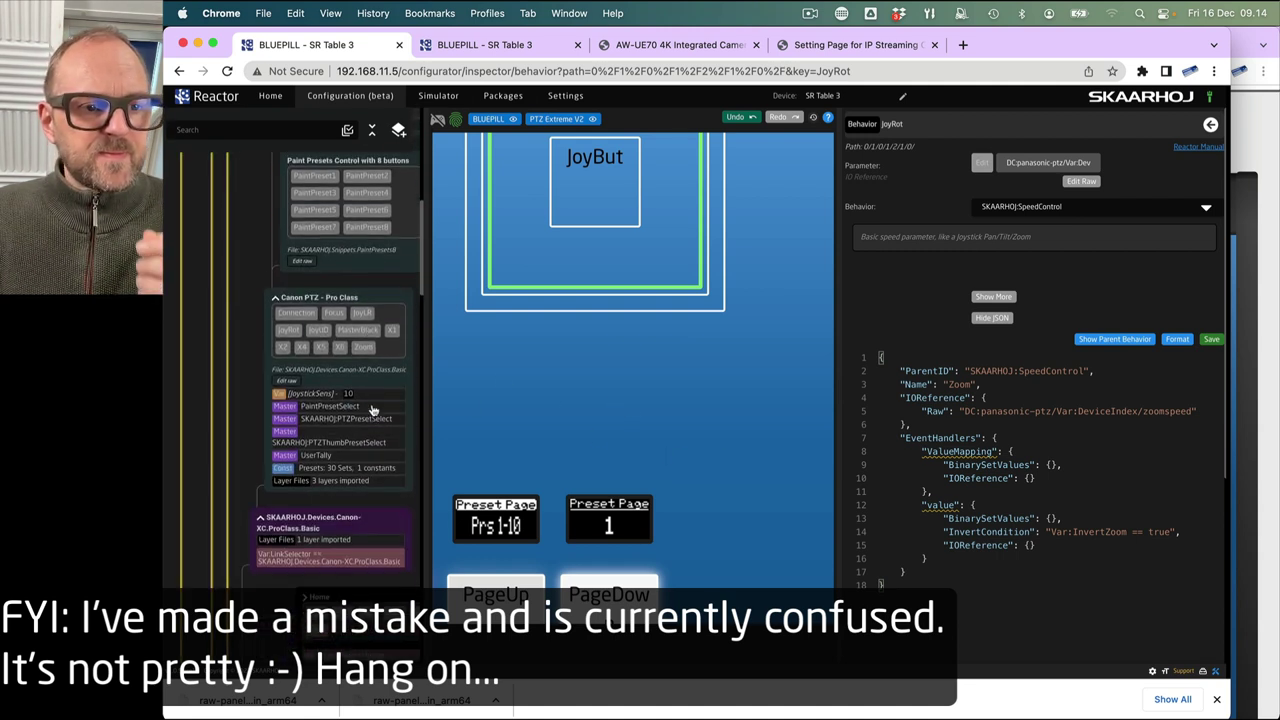
scroll(372, 410, "down", 4)
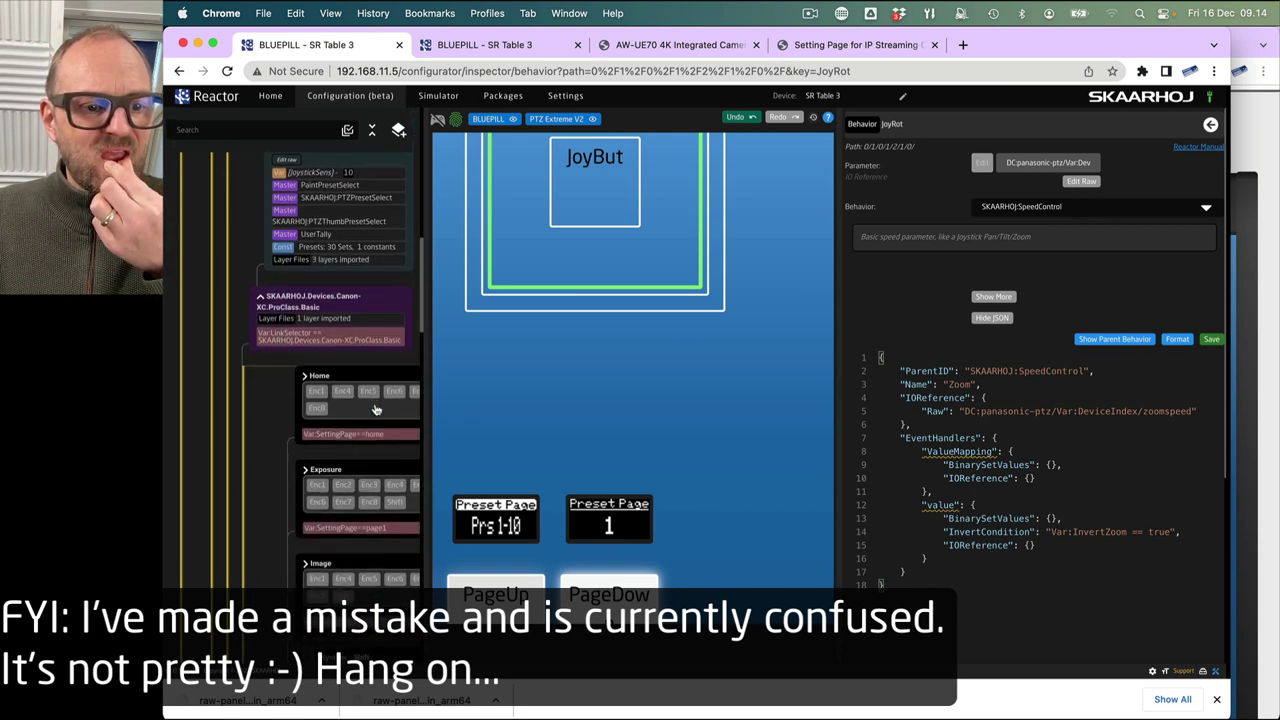
scroll(376, 409, "down", 10)
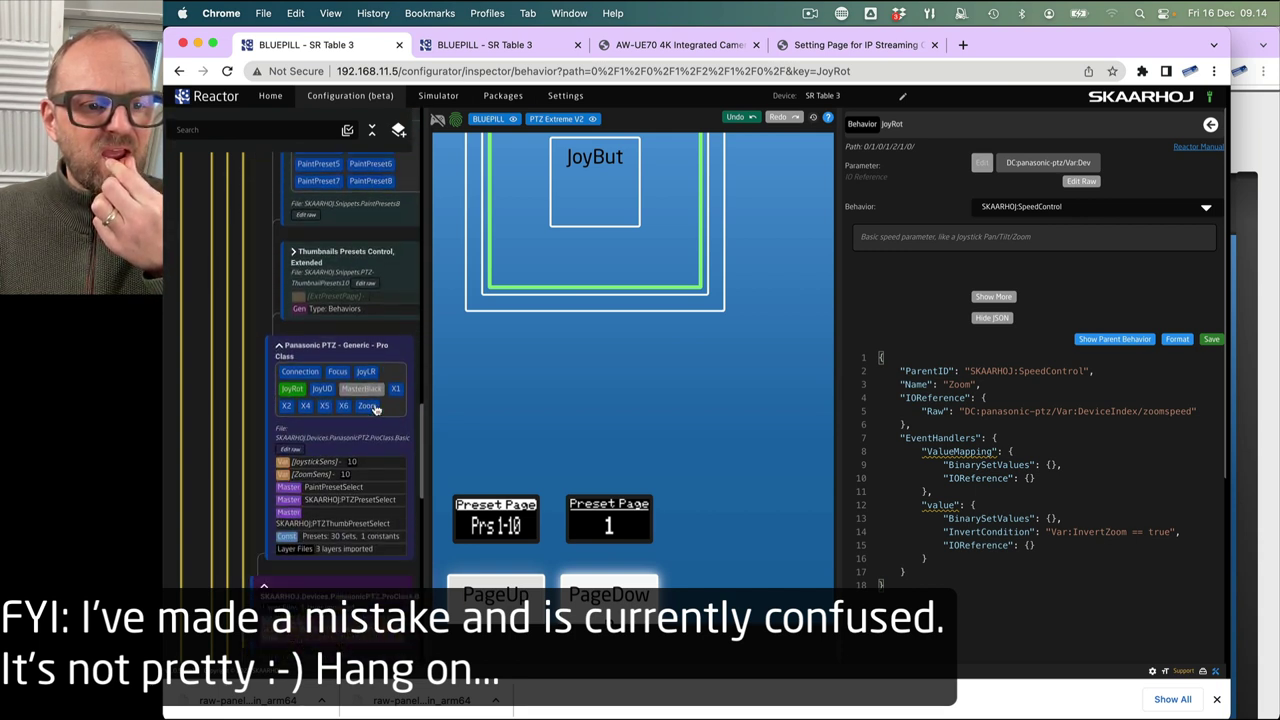
scroll(376, 409, "down", 2)
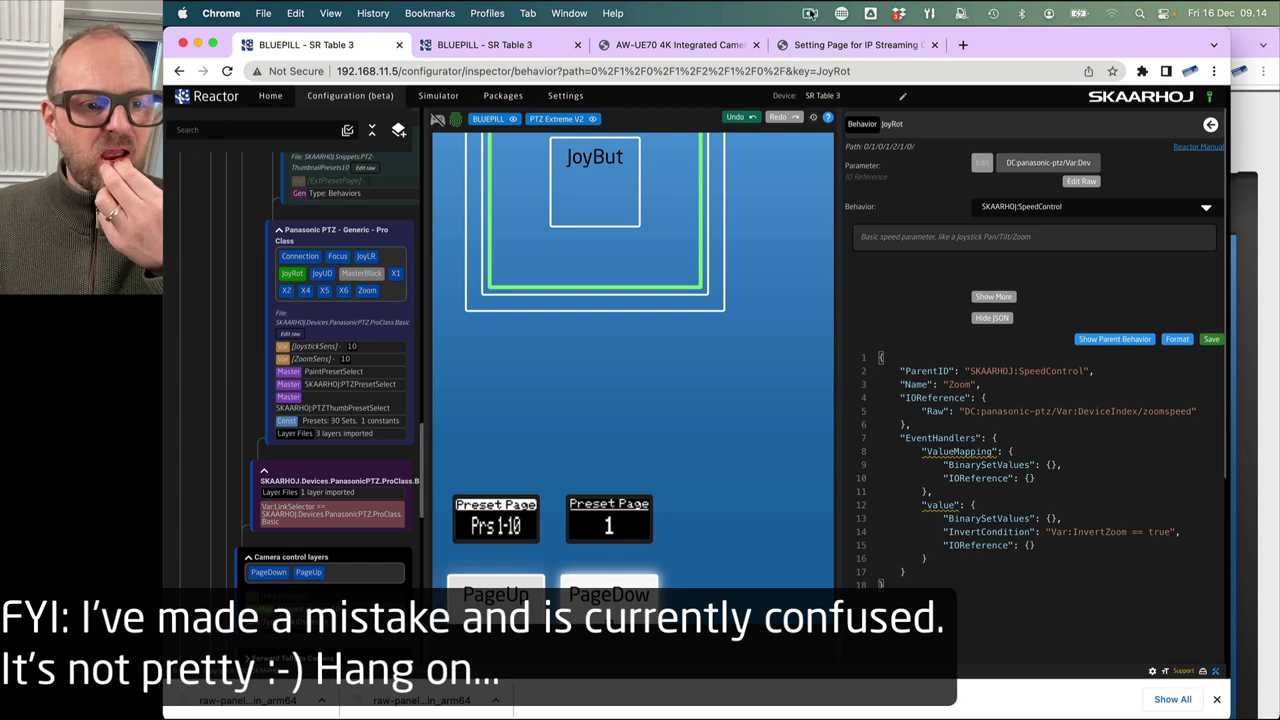
scroll(340, 400, "up", 6)
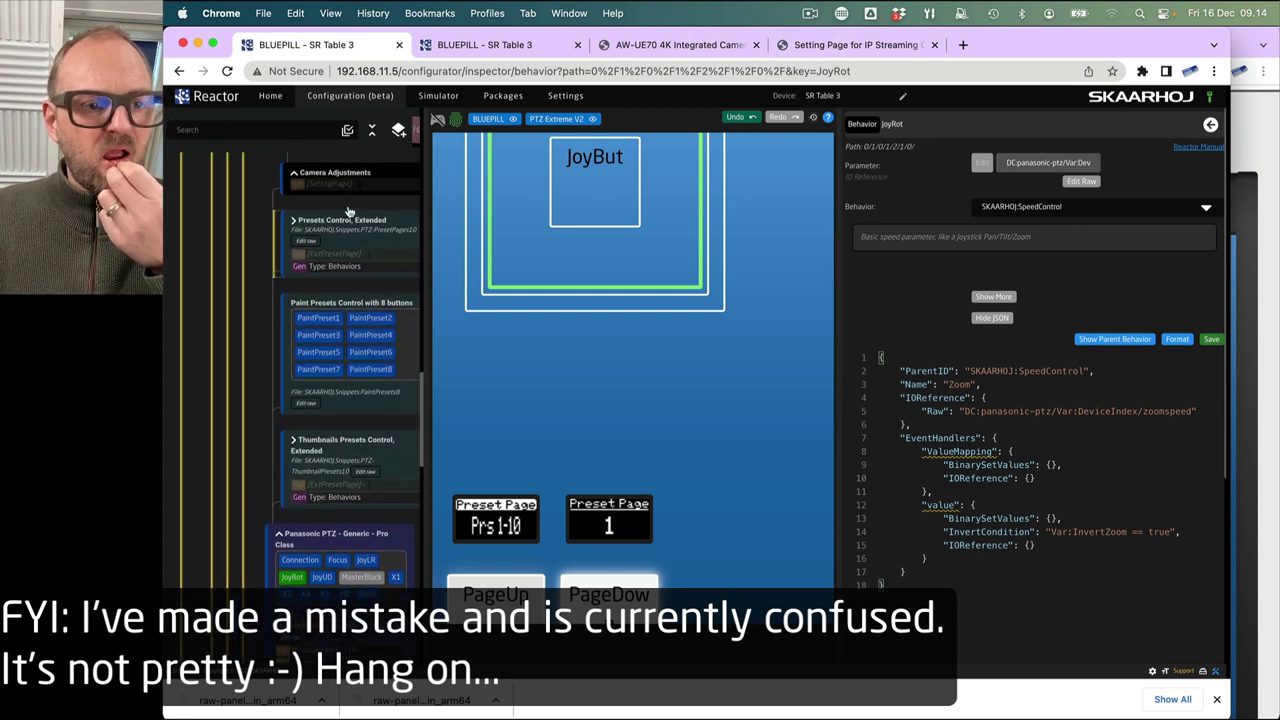
- Add a ValueMapping block with ScalingIOReference Raw "Var:ZoomSens" after the value handler in JoyRot's EventHandlers, and save it
left_click(1000, 557)
mouse_move(990, 541)
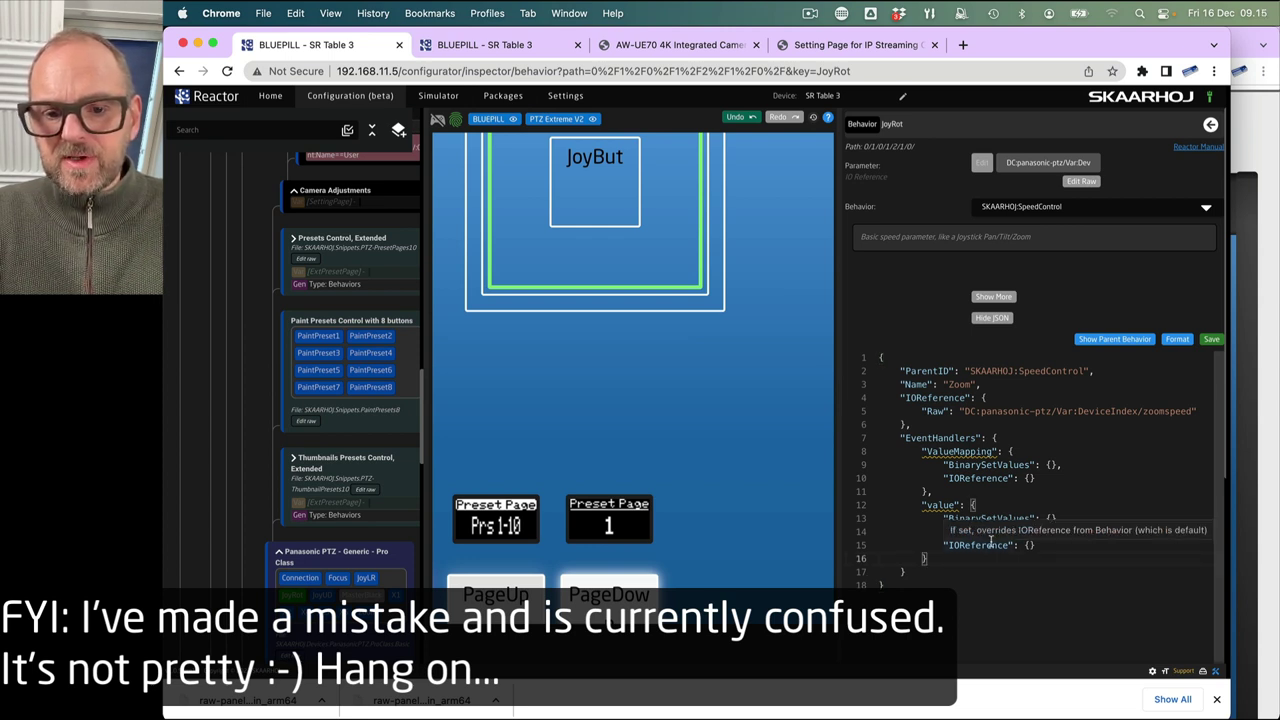
key("ctrl+z")
key("ctrl+z")
key("ctrl+z")
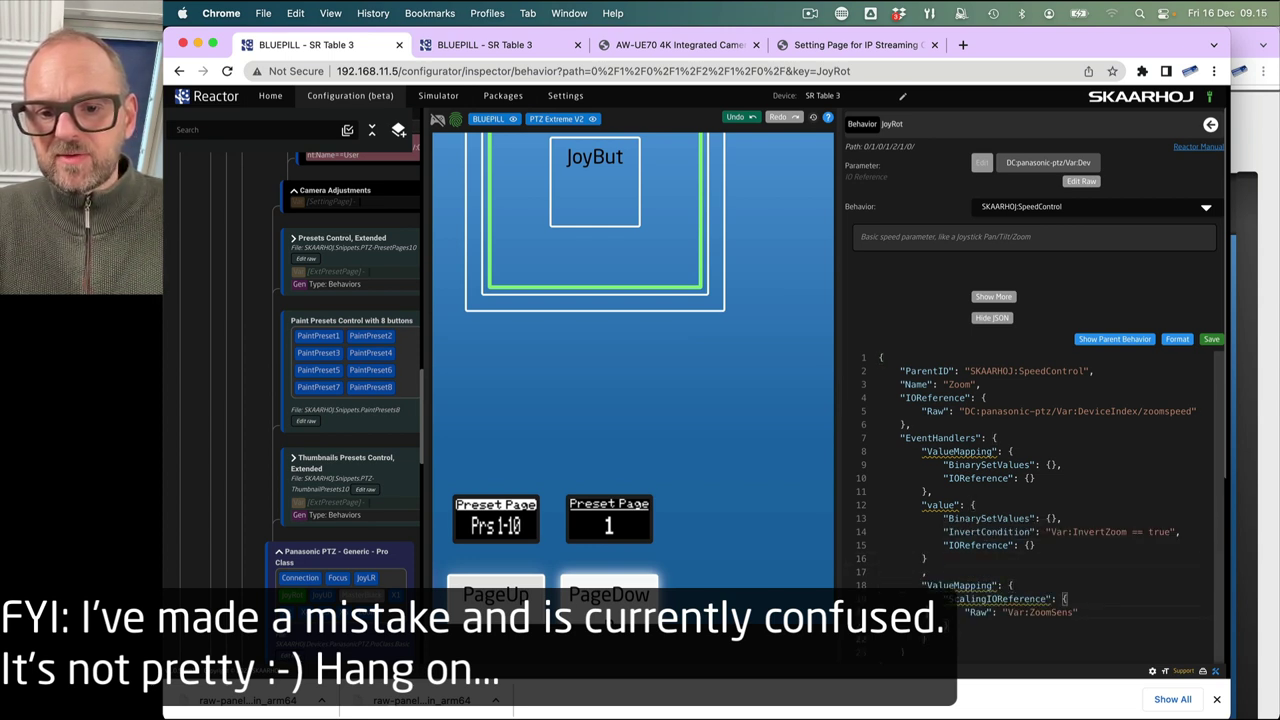
key("ctrl+z")
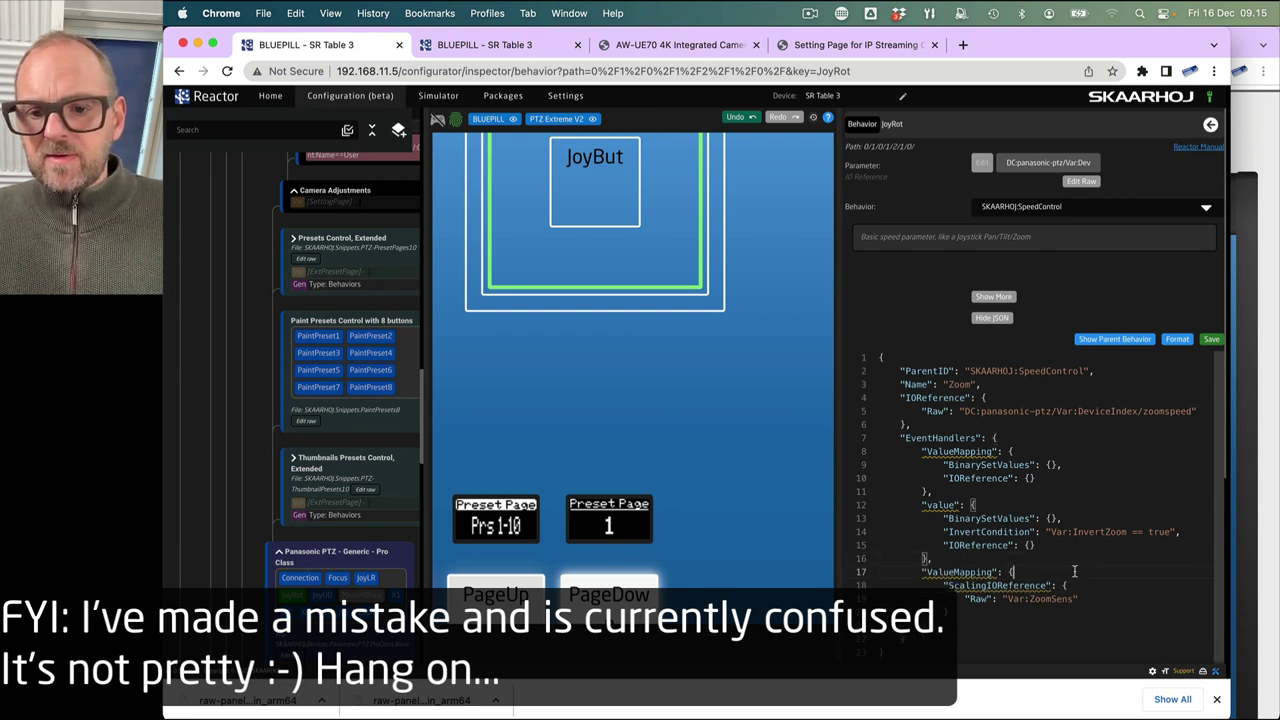
left_click(1216, 341)
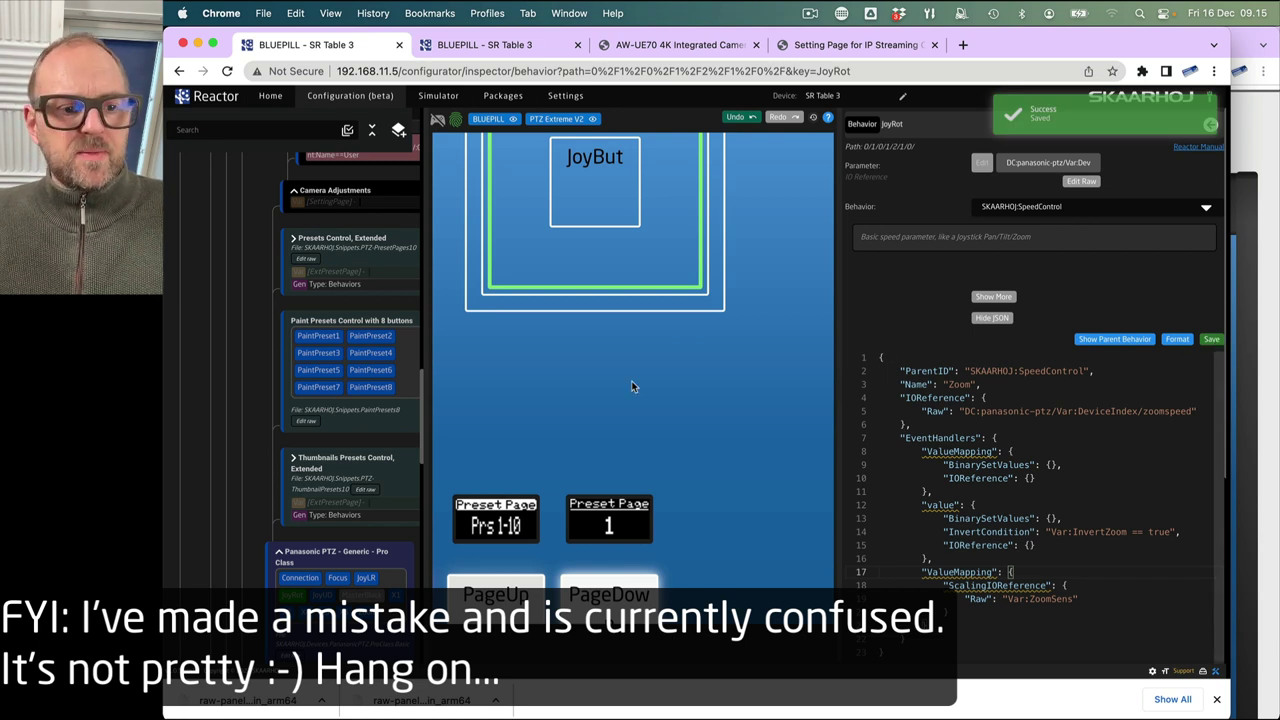
- Reload the JoyRot behavior of the Panasonic layer and remove the ValueMapping entry placed directly under EventHandlers
scroll(295, 605, "down", 1)
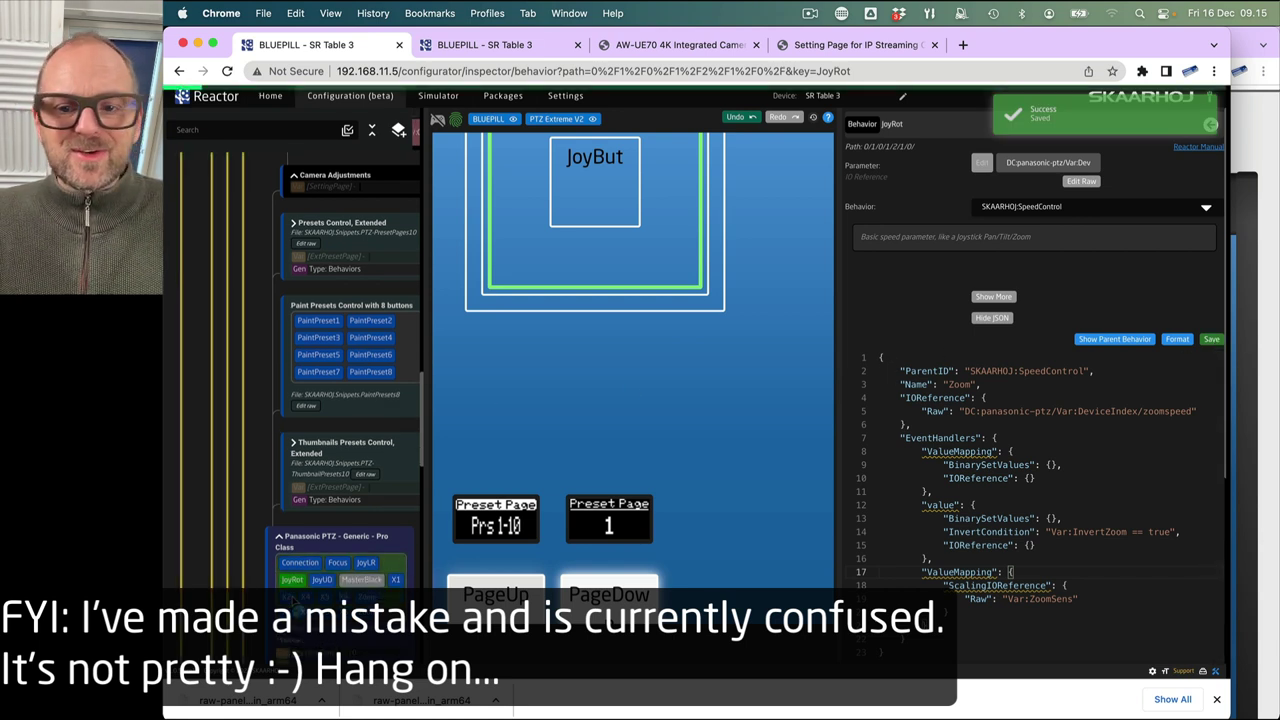
scroll(298, 500, "down", 5)
left_click(299, 372)
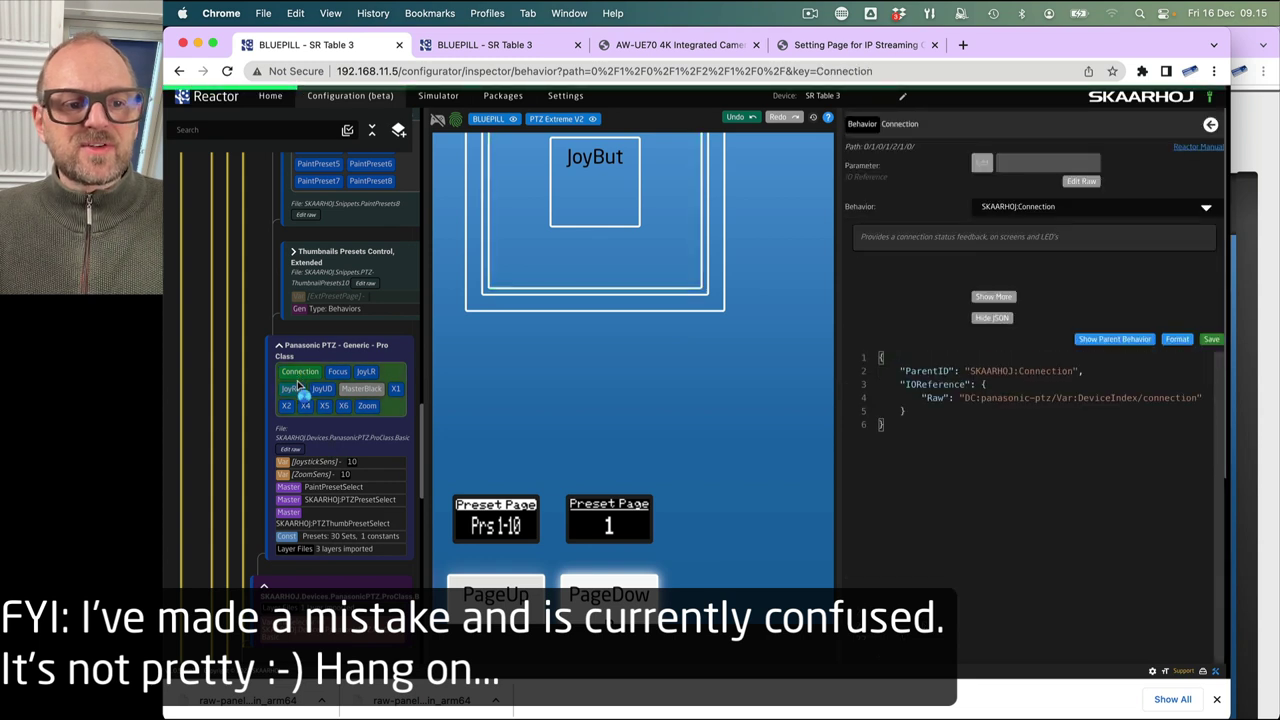
left_click(292, 389)
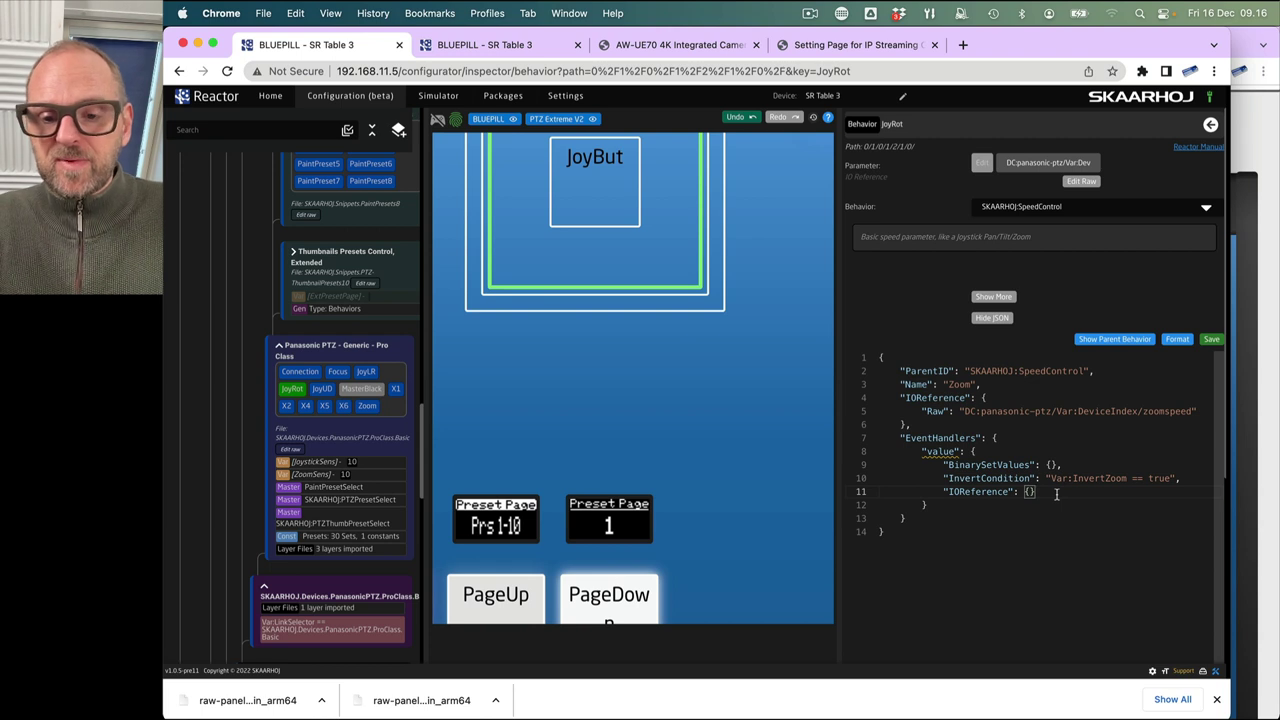
- Add a ValueMapping with ScalingIOReference Raw "Var:ZoomSens" inside JoyRot's value handler, format the JSON, save it and reload the behavior
type(", \"ValueMapping\": { \"ScalingIOReference\": { \"Raw\": \"Var:ZoomSens\" } }")
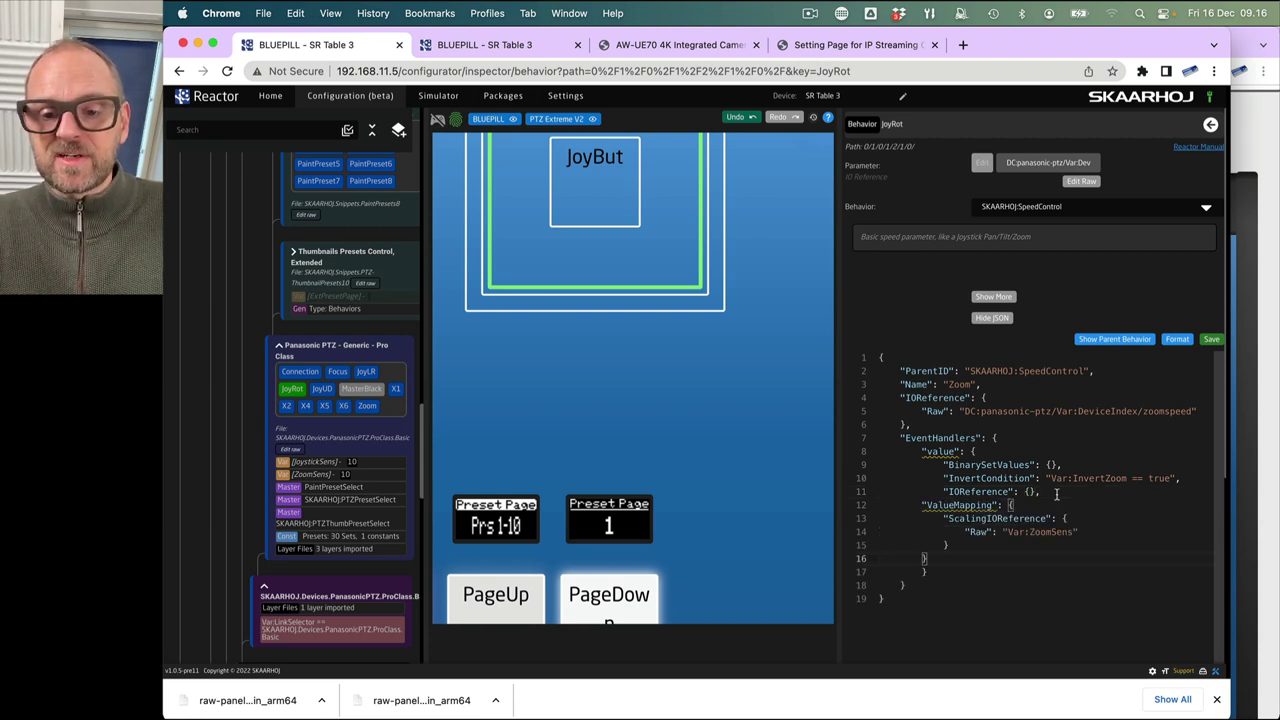
left_click(1177, 340)
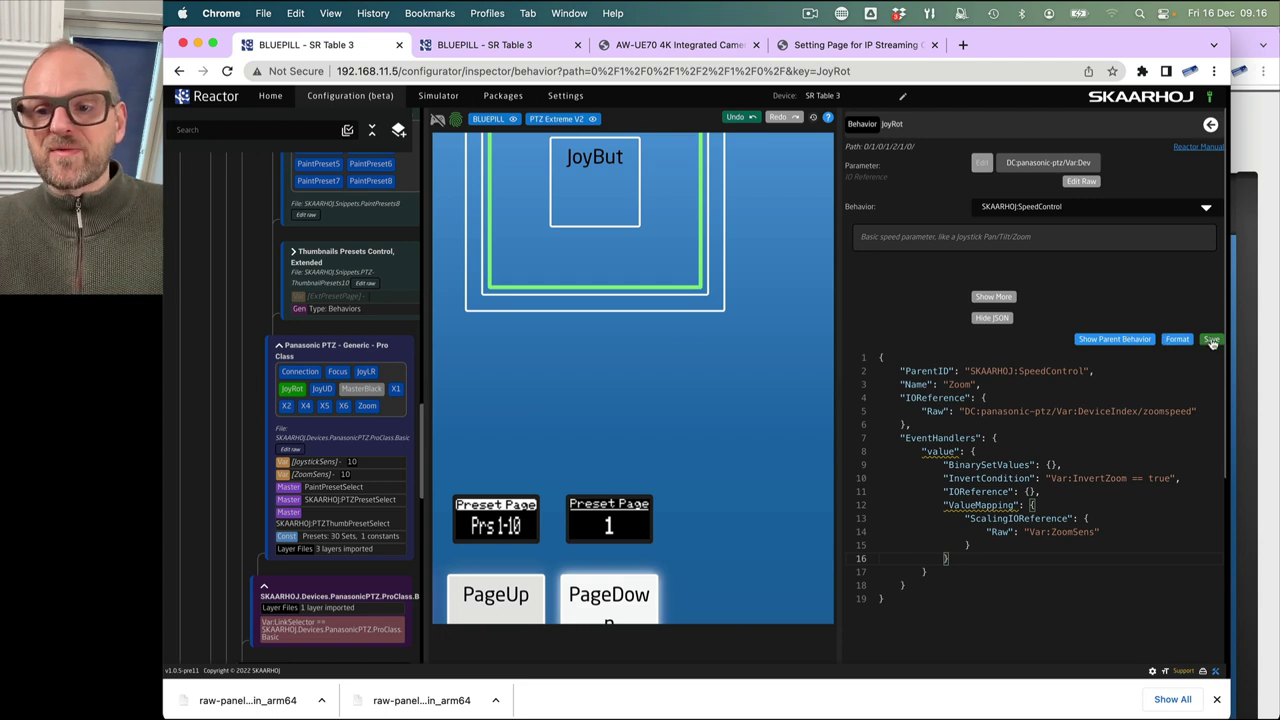
left_click(1211, 340)
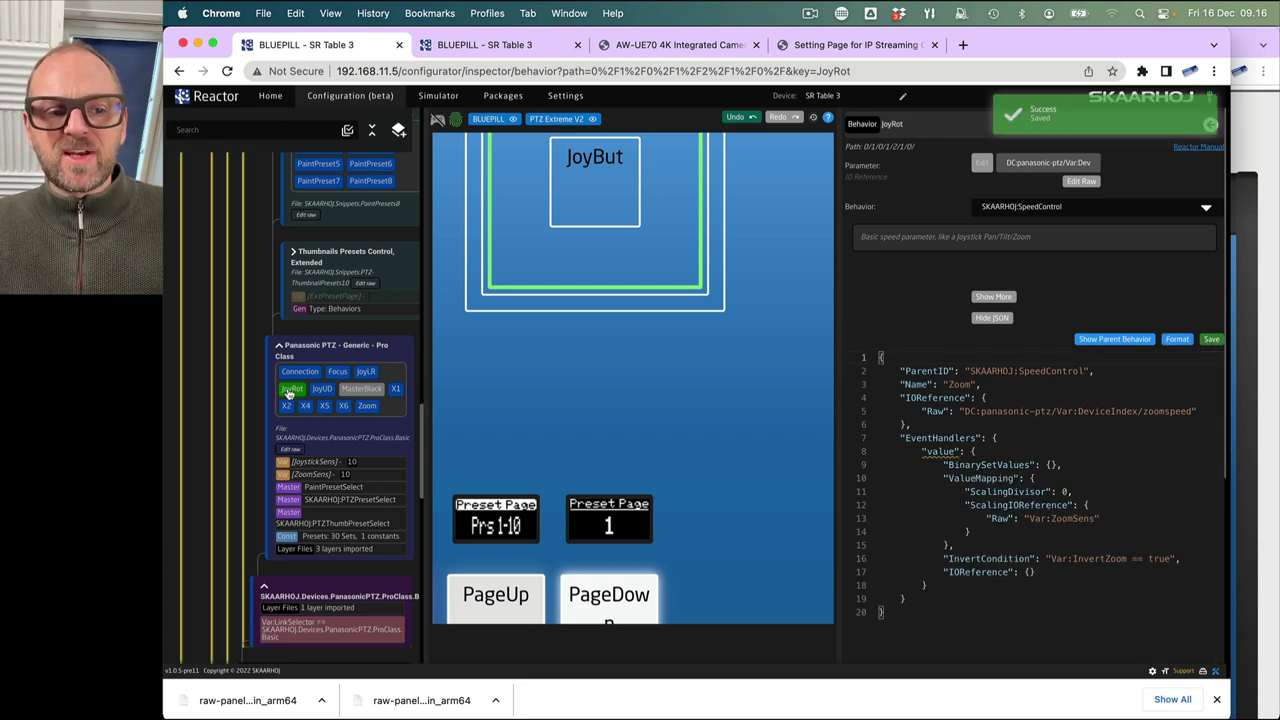
left_click(290, 390)
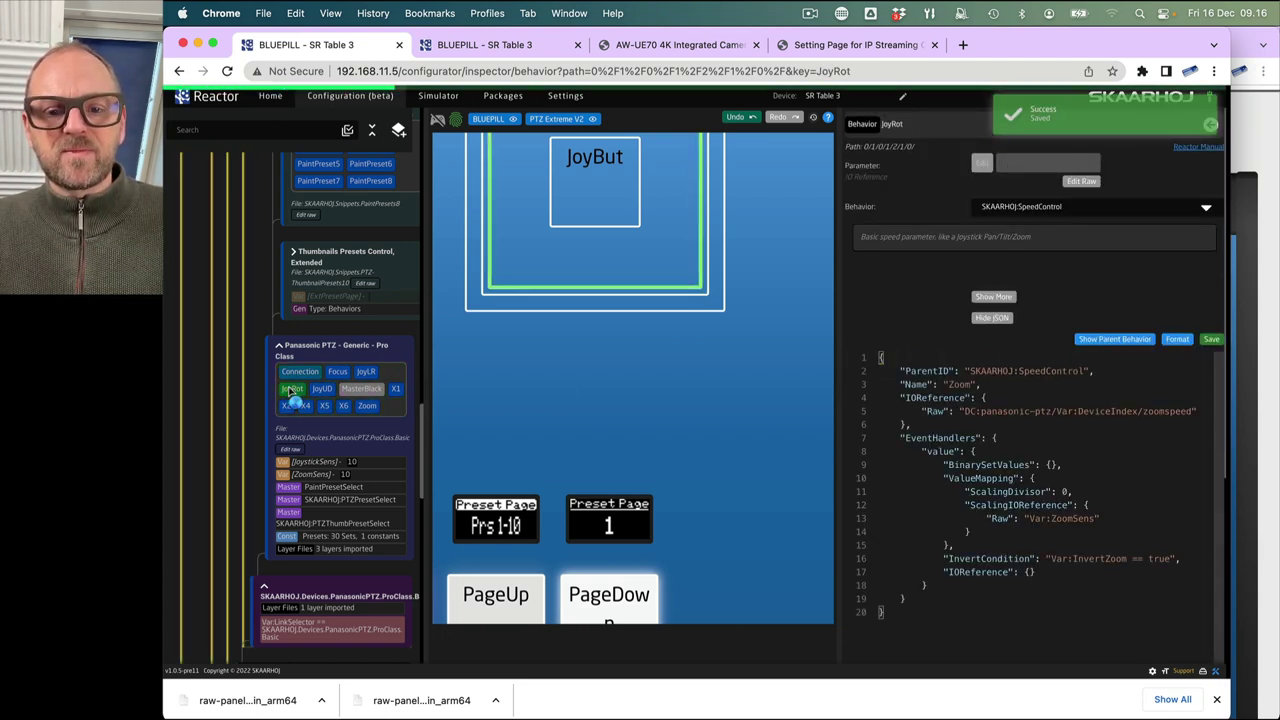
- Try to remove the ScalingDivisor line from JoyRot's ValueMapping, saving the JSON and reloading the behavior
triple_click(1006, 490)
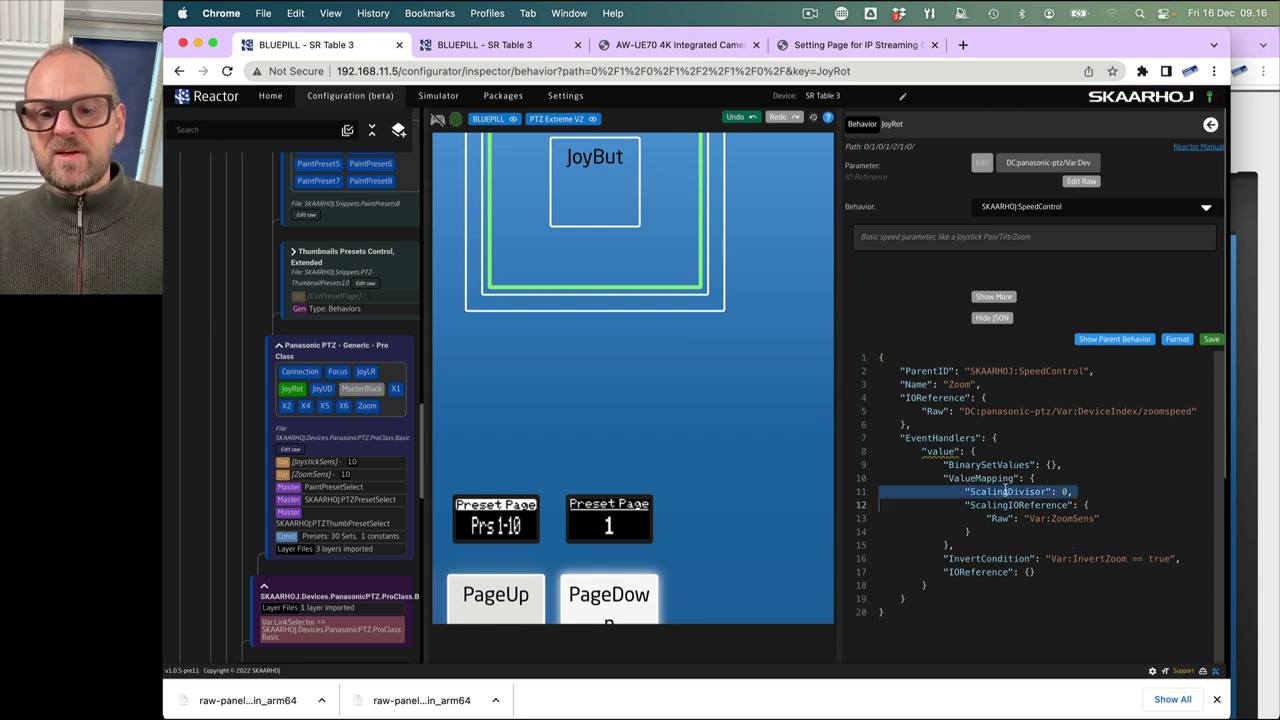
key("BackSpace")
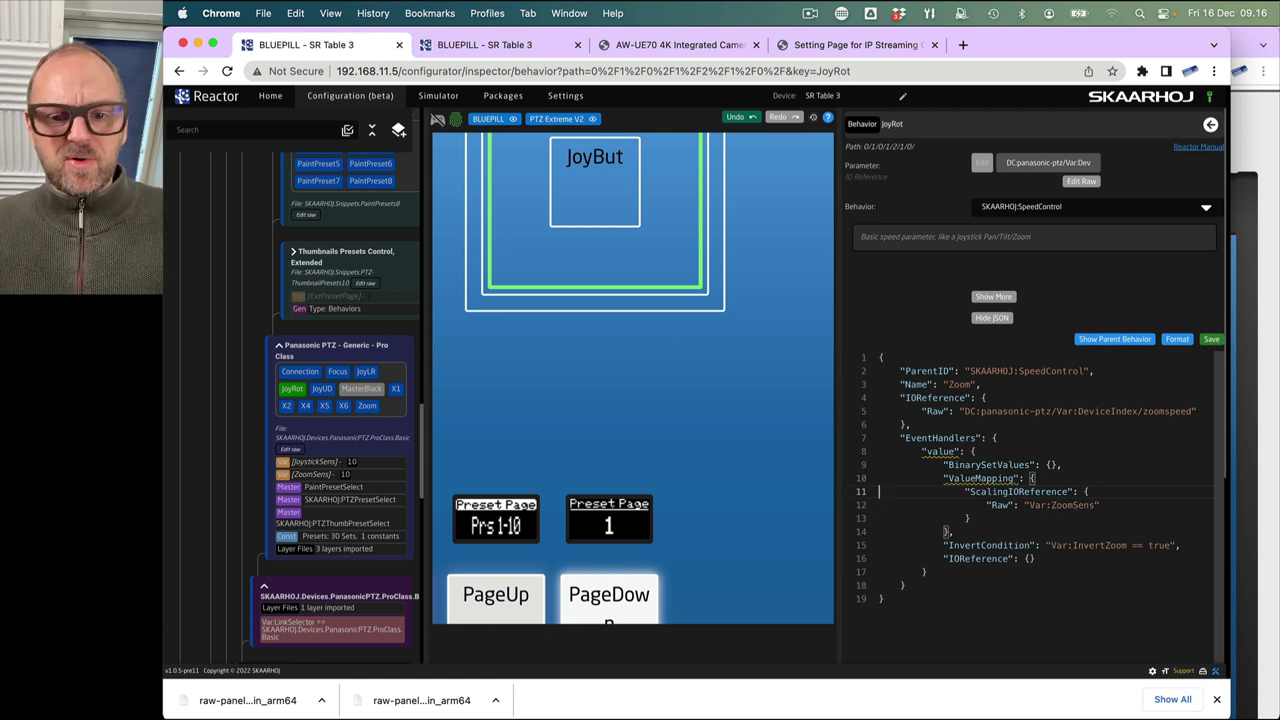
left_click(1211, 339)
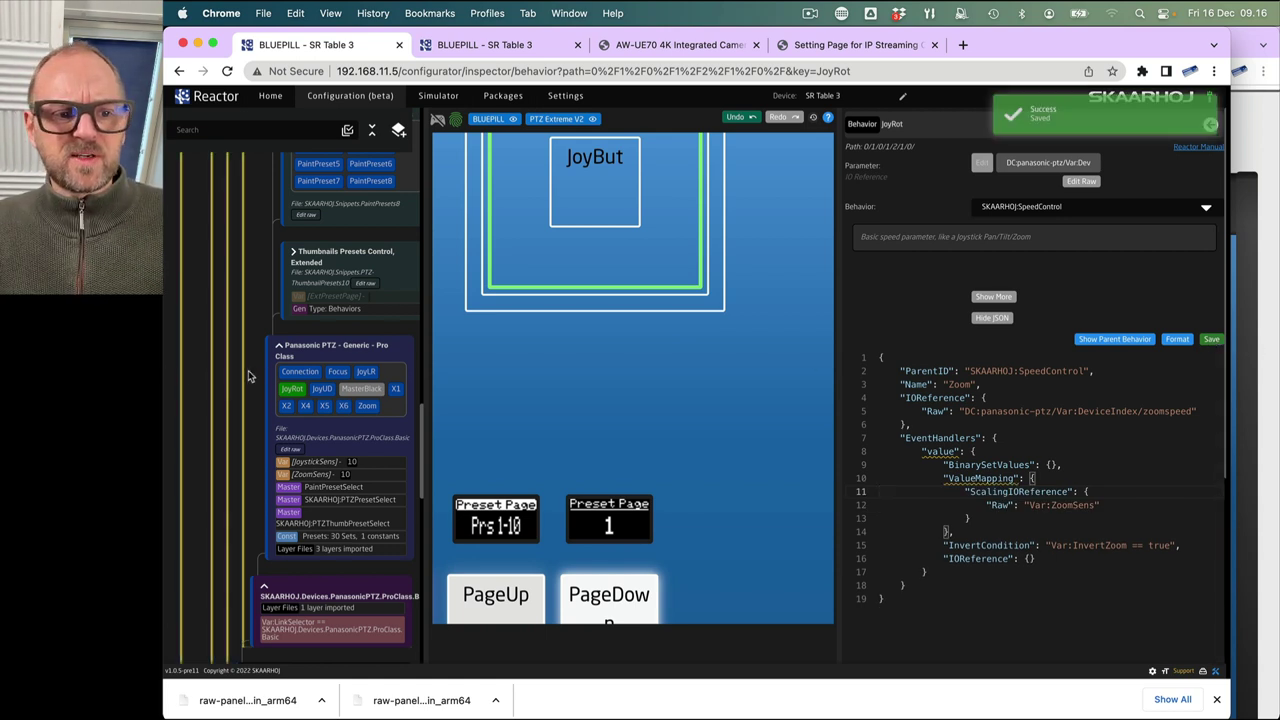
left_click(297, 372)
left_click(292, 389)
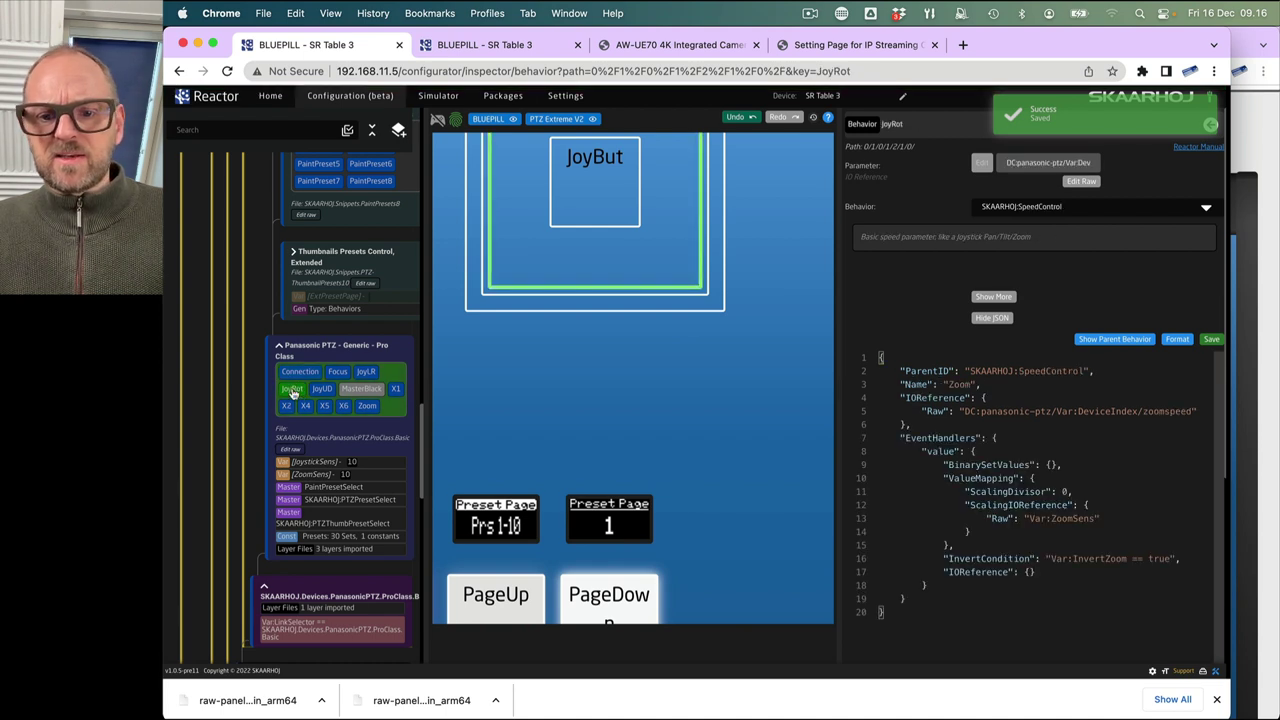
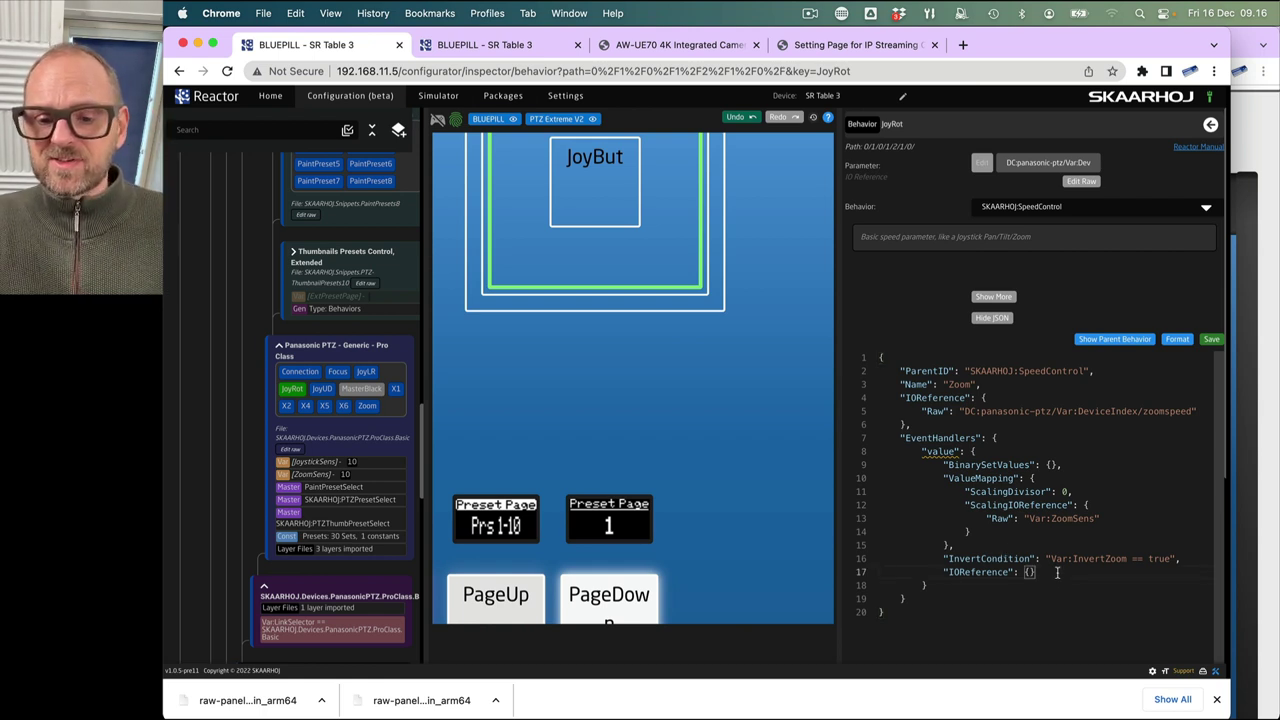
- Start a new entry after IOReference in JoyRot's value handler and look through the suggested property names for ValueMapping
type(",")
key("Return")
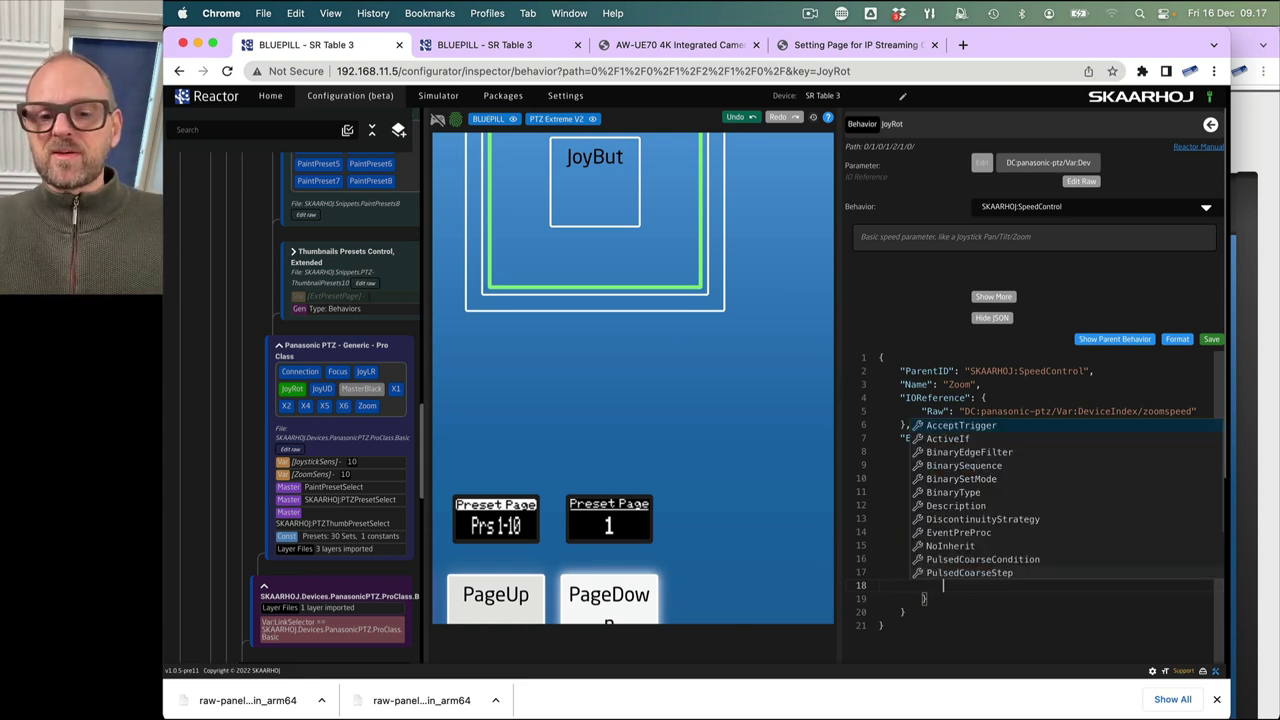
key("Down")
key("Down")
key("Down")
key("Down")
key("Down")
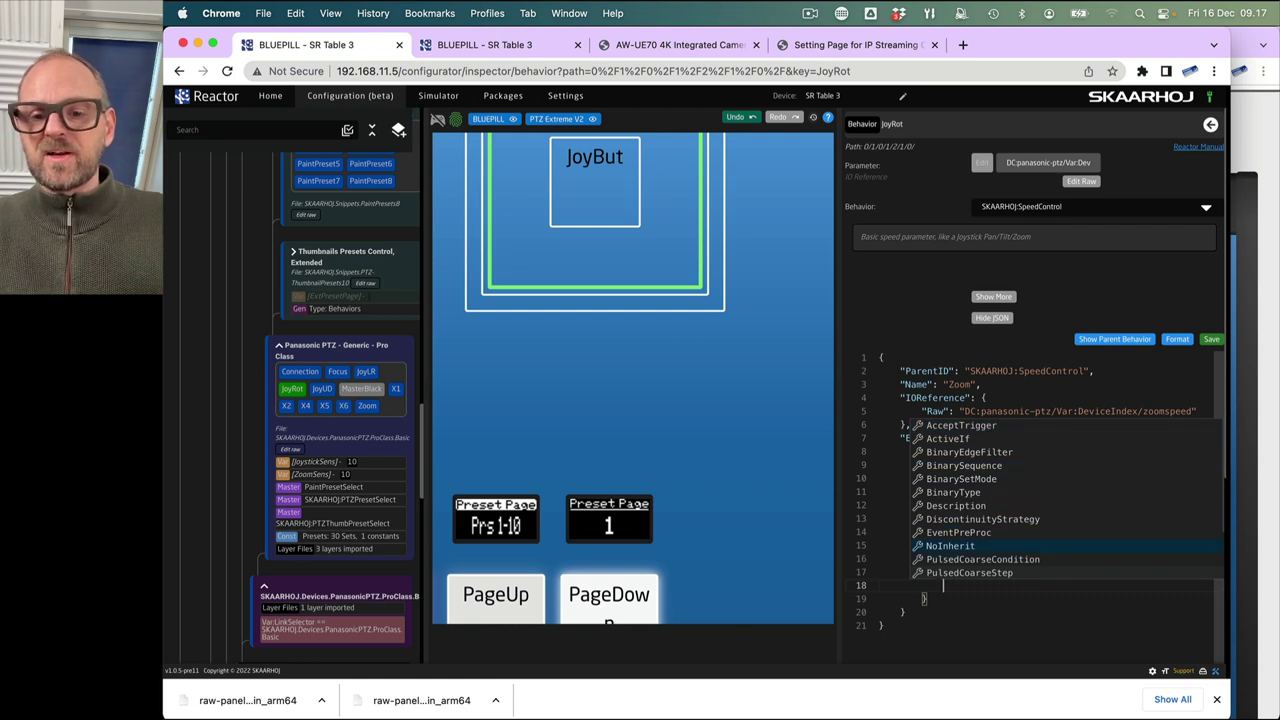
key("Down")
key("Down")
key("Down")
key("Down")
key("Down")
key("Down")
key("Down")
key("Down")
key("Down")
key("Down")
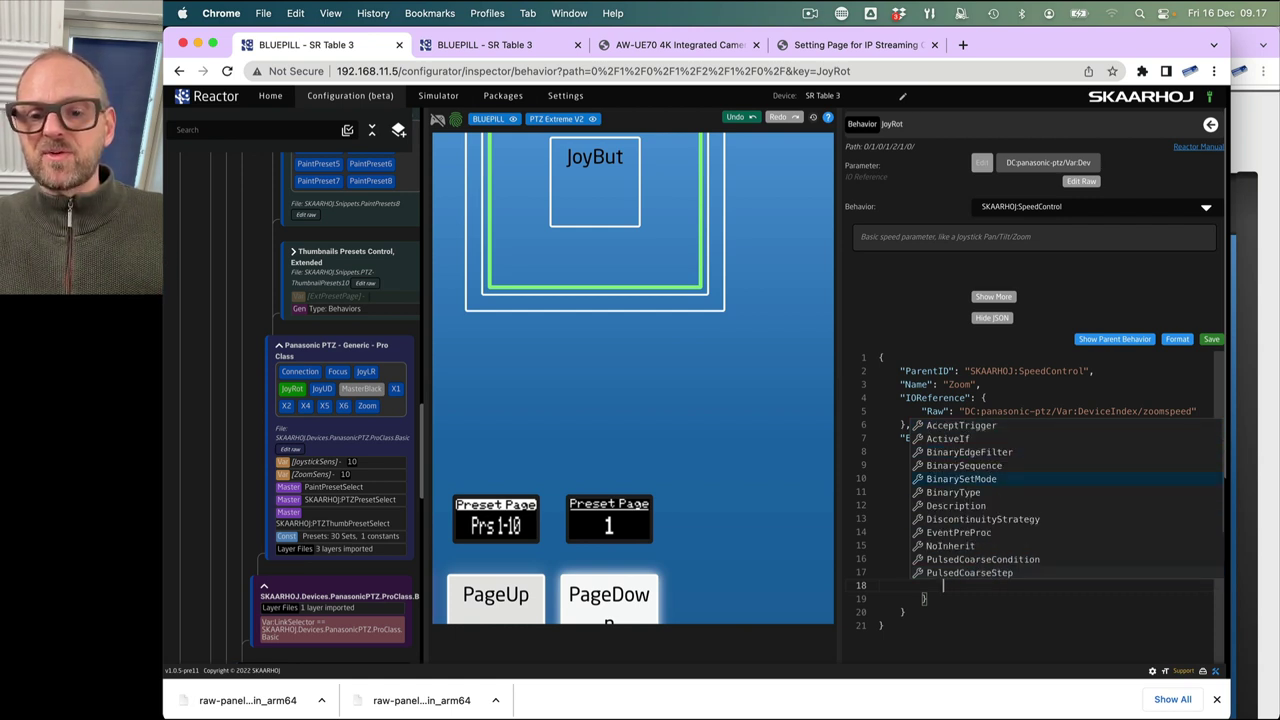
key("Down")
key("Down")
key("Down")
key("Down")
key("Down")
key("Down")
key("Down")
key("Down")
key("Down")
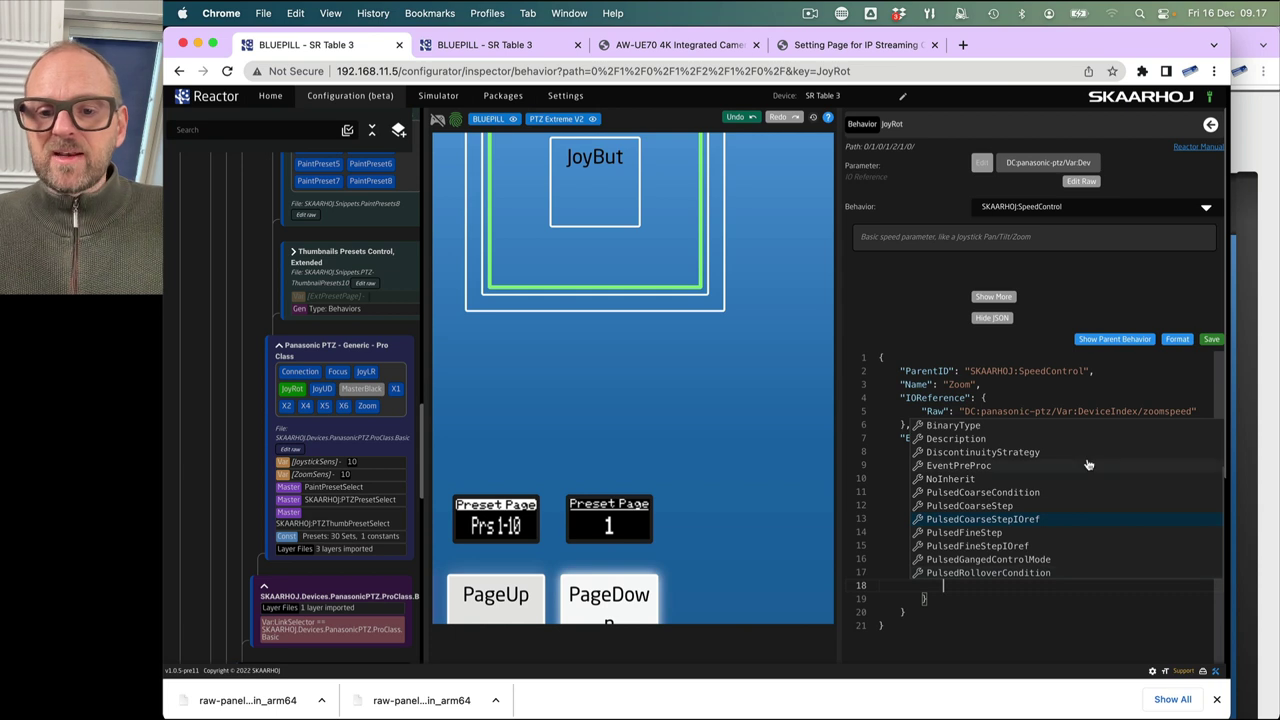
left_click(1012, 389)
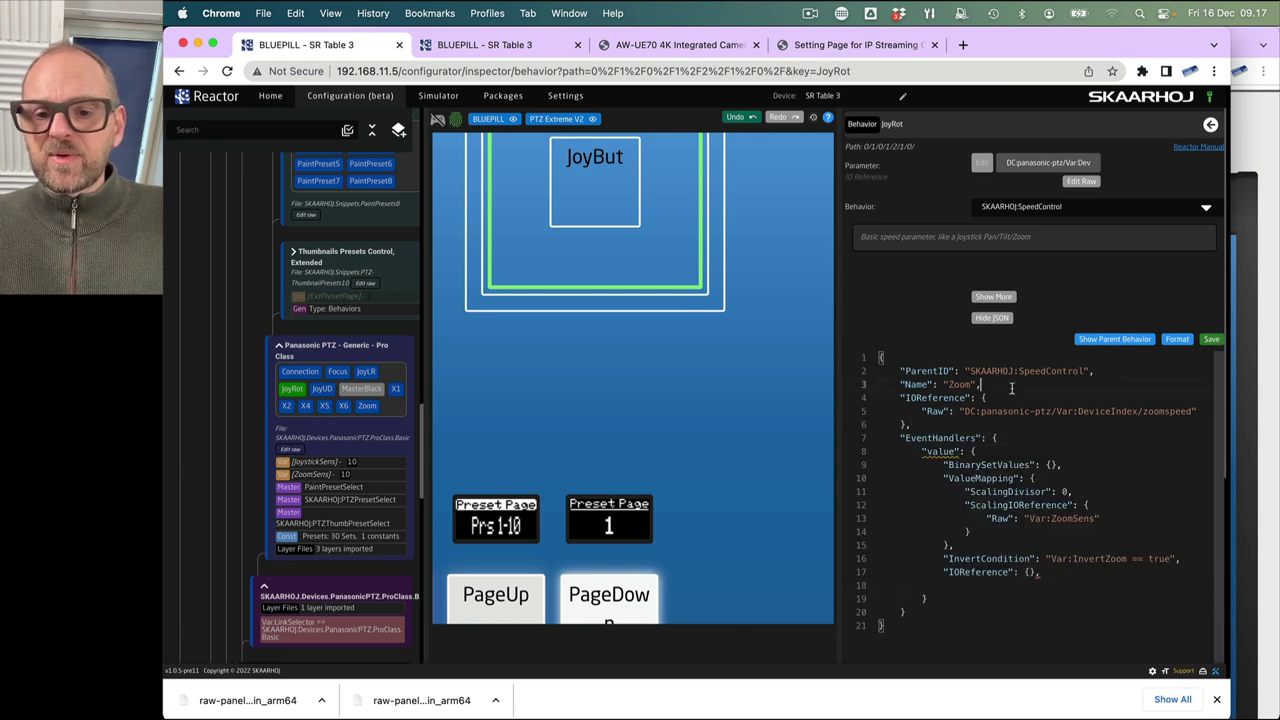
double_click(980, 478)
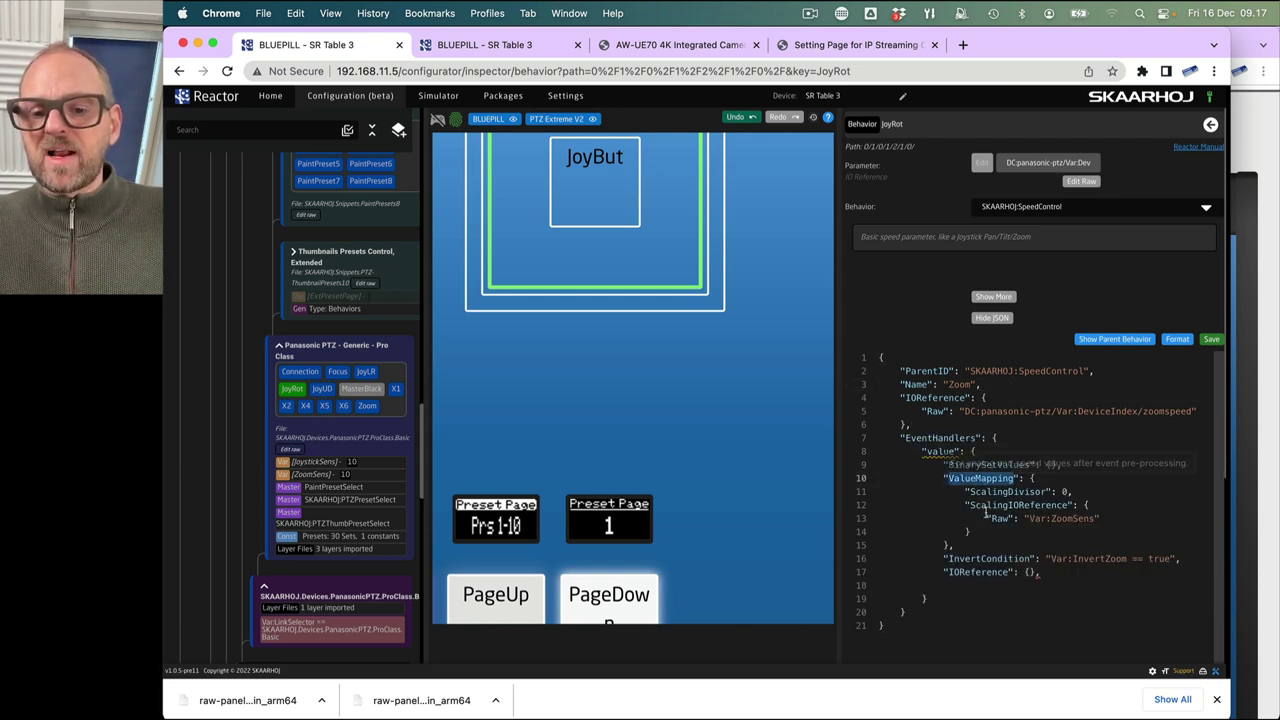
left_click(963, 588)
key("ctrl+space")
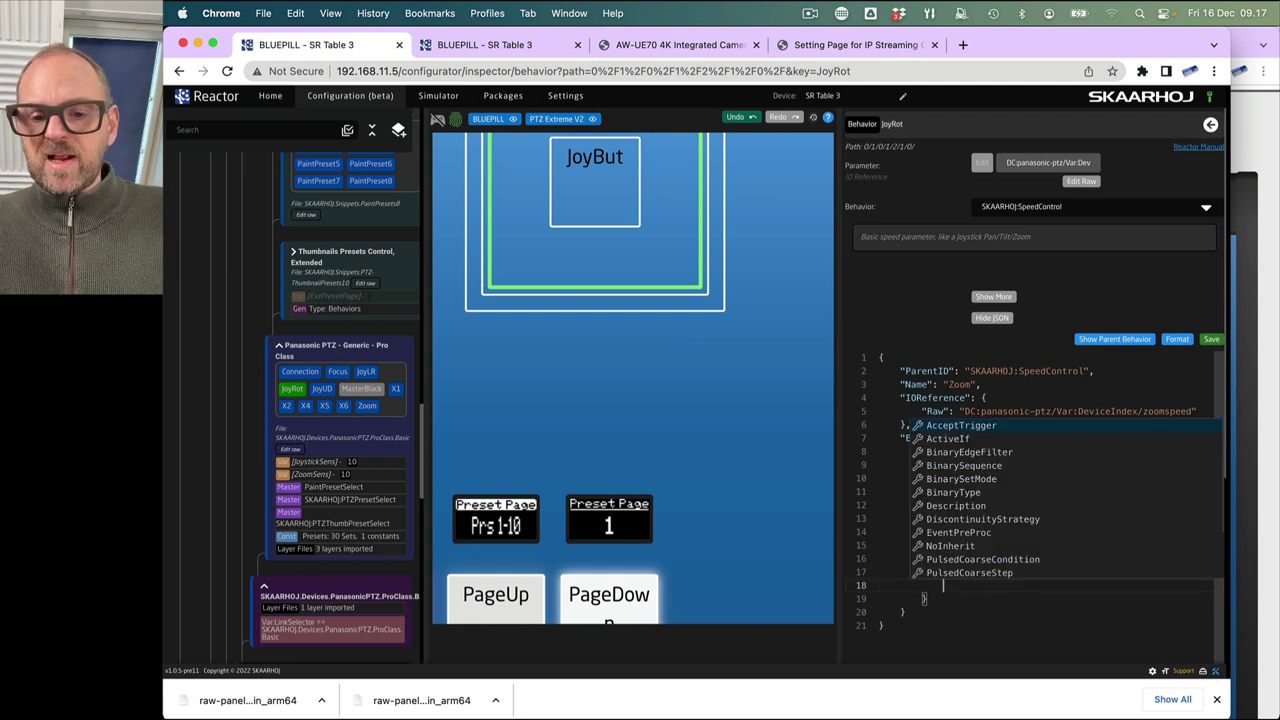
scroll(1020, 553, "down", 2)
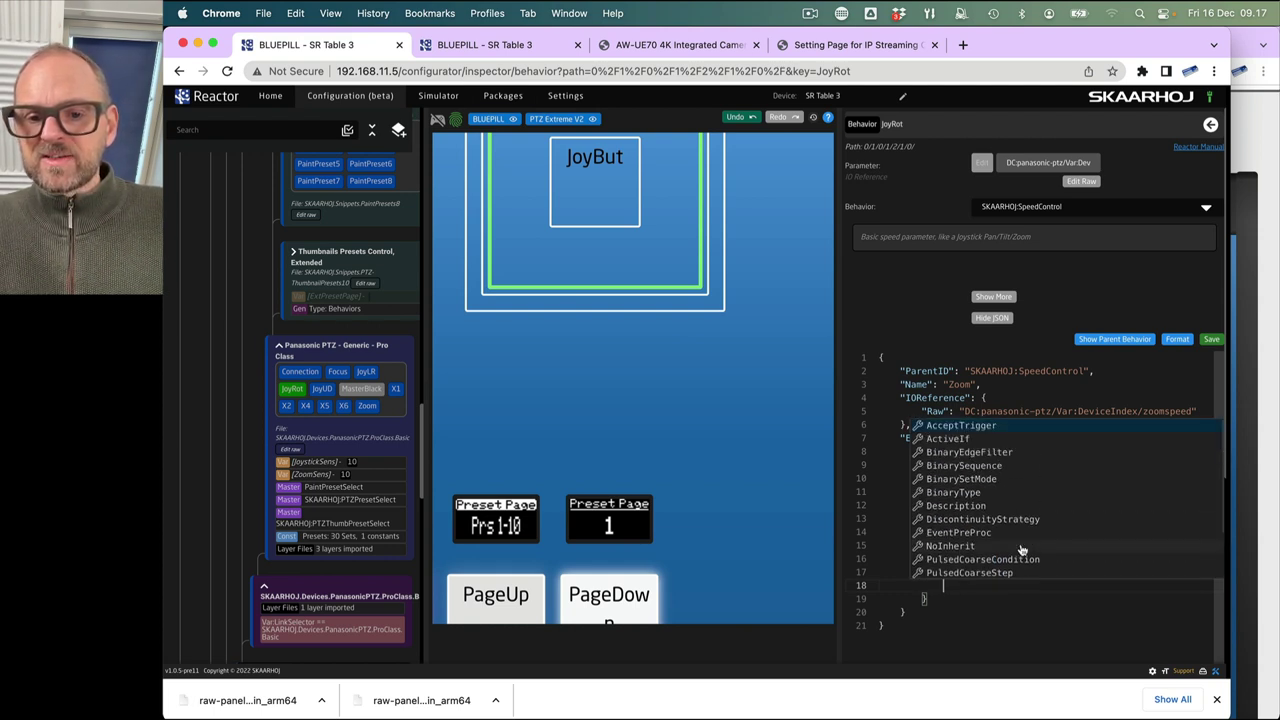
- Cut the ValueMapping block from between BinarySetValues and InvertCondition in JoyRot's value handler
left_click(1025, 351)
left_click_drag(963, 547, 822, 471)
key("super+c")
key("BackSpace")
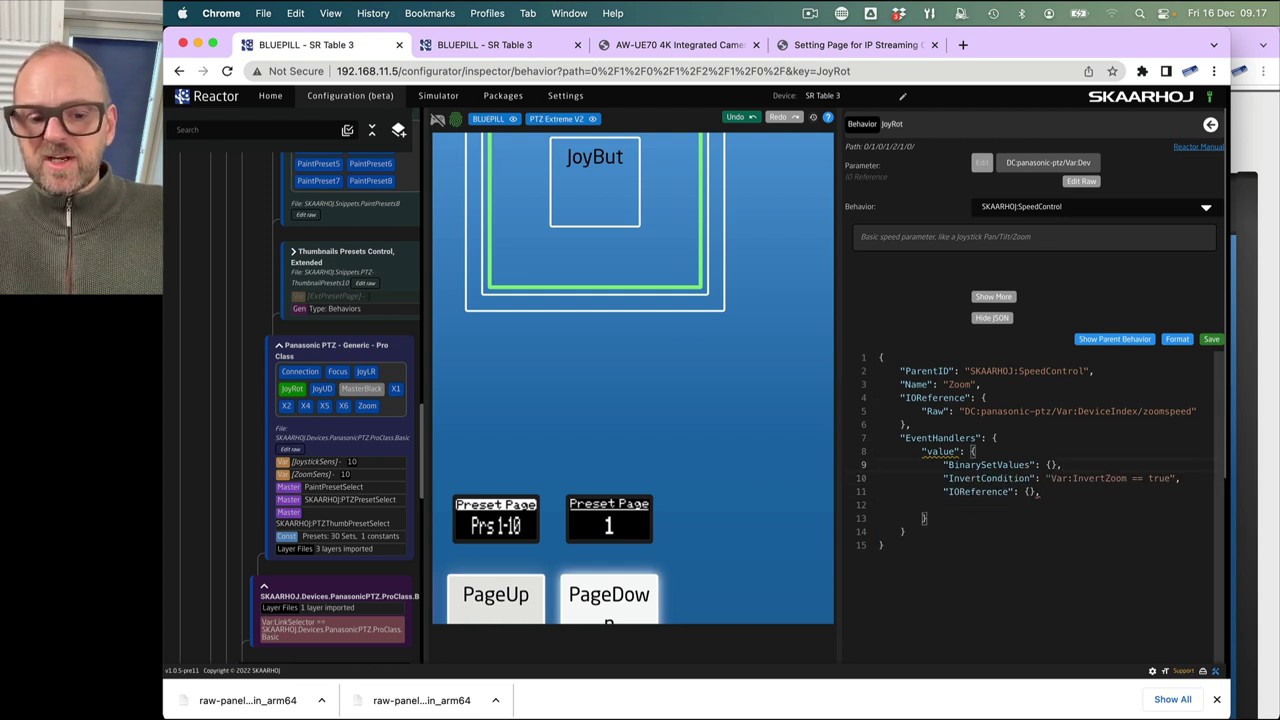
- Try inserting the suggested empty ValueMapping property on the blank line after IOReference, and undo it
key("Down")
key("Down")
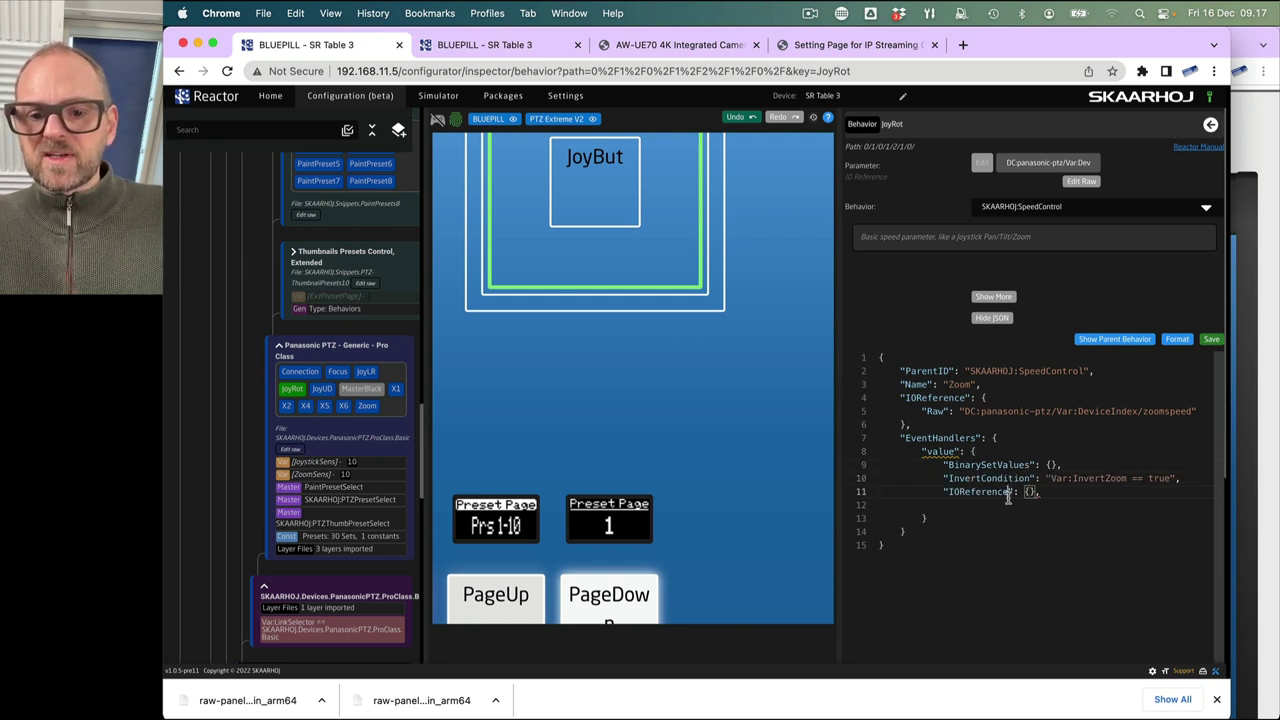
key("ctrl+space")
key("Escape")
key("Down")
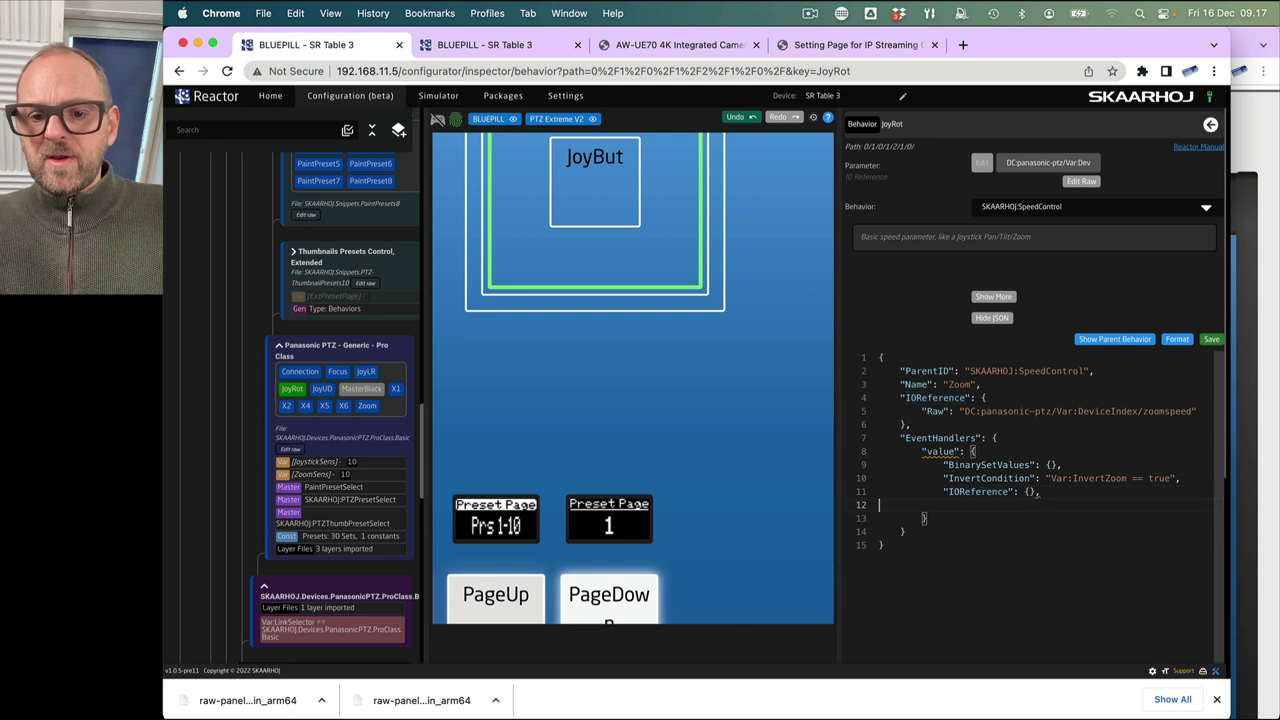
key("ctrl+space")
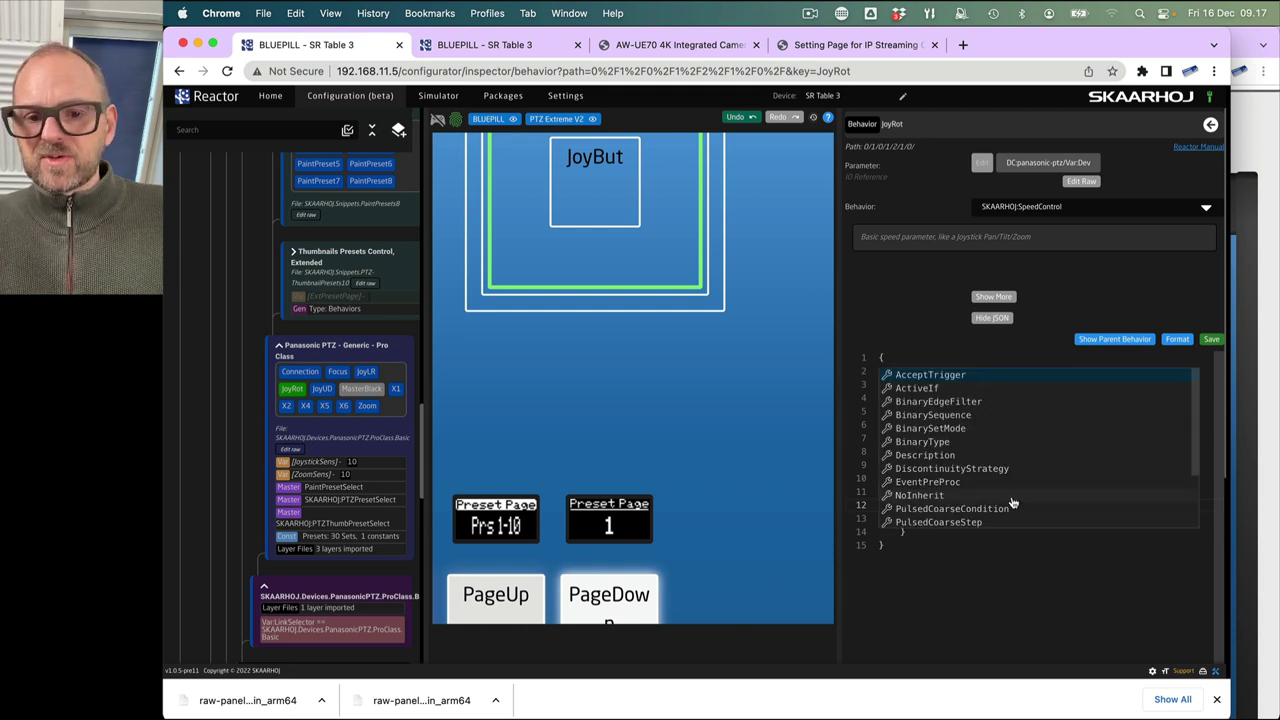
scroll(1100, 437, "down", 3)
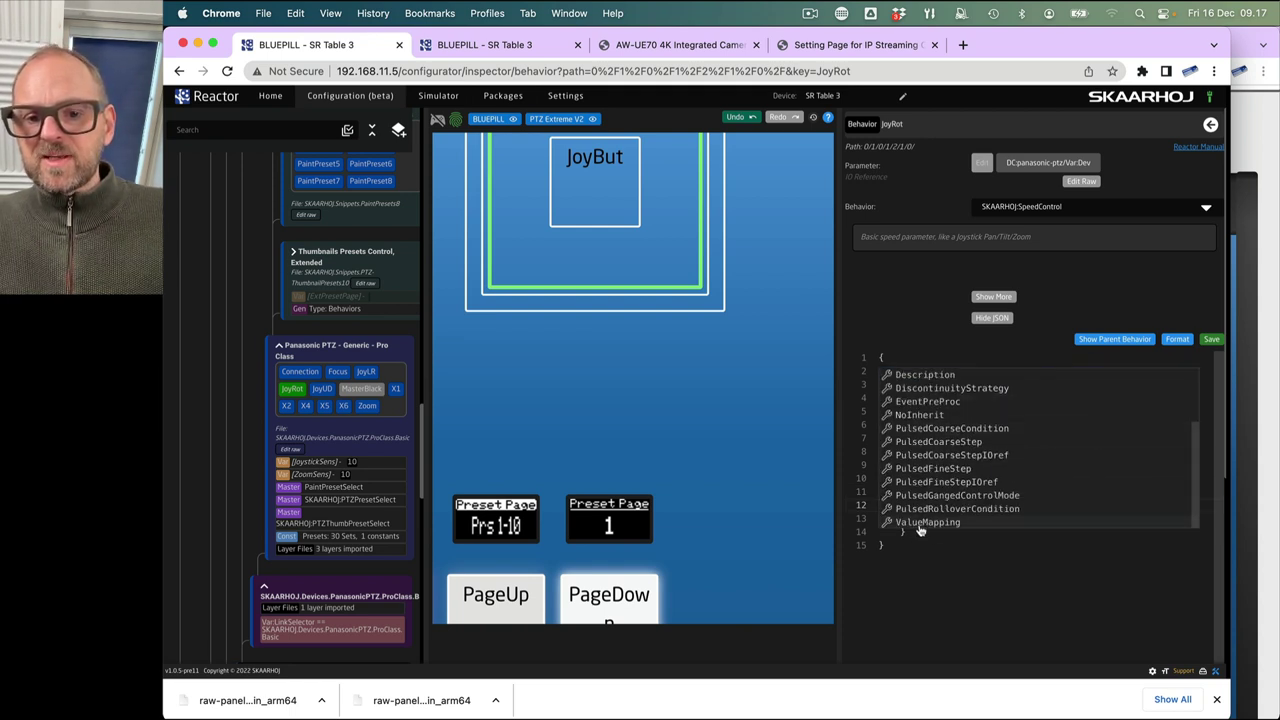
left_click(920, 524)
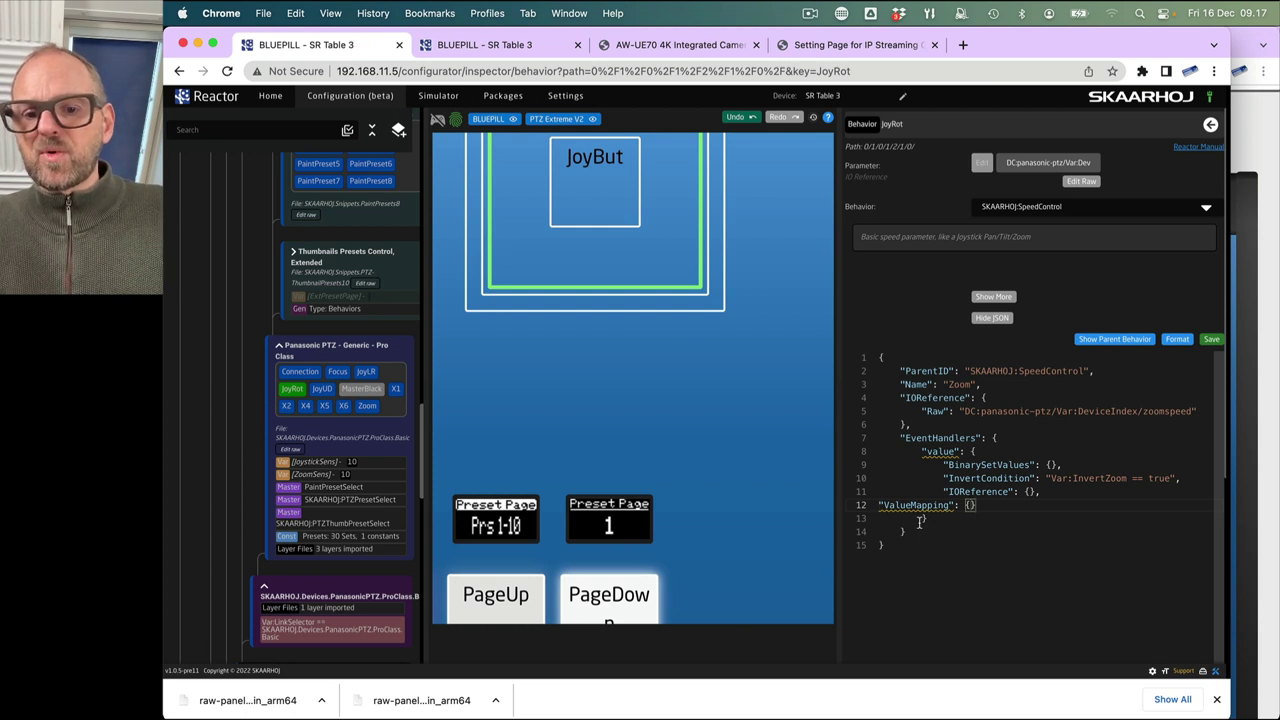
key("super+z")
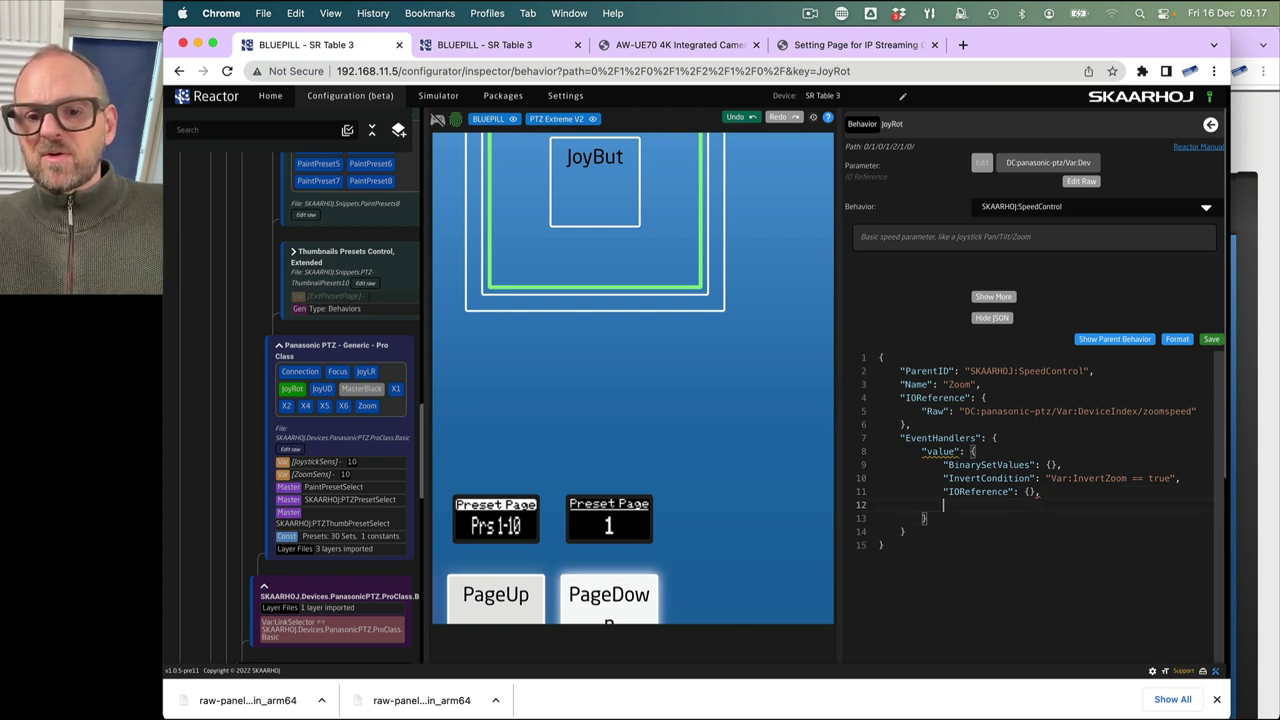
- Paste the cut ValueMapping block after IOReference without a trailing comma, format the JSON and save it
key("super+v")
key("BackSpace")
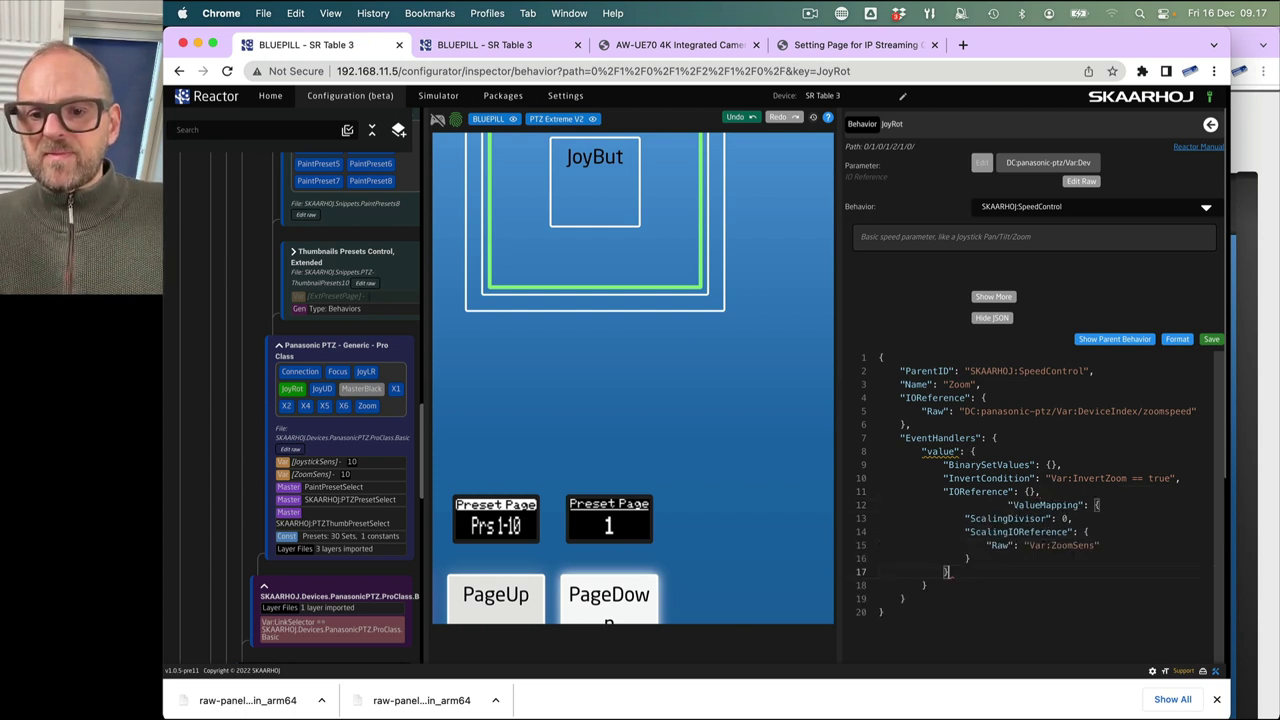
left_click(1178, 340)
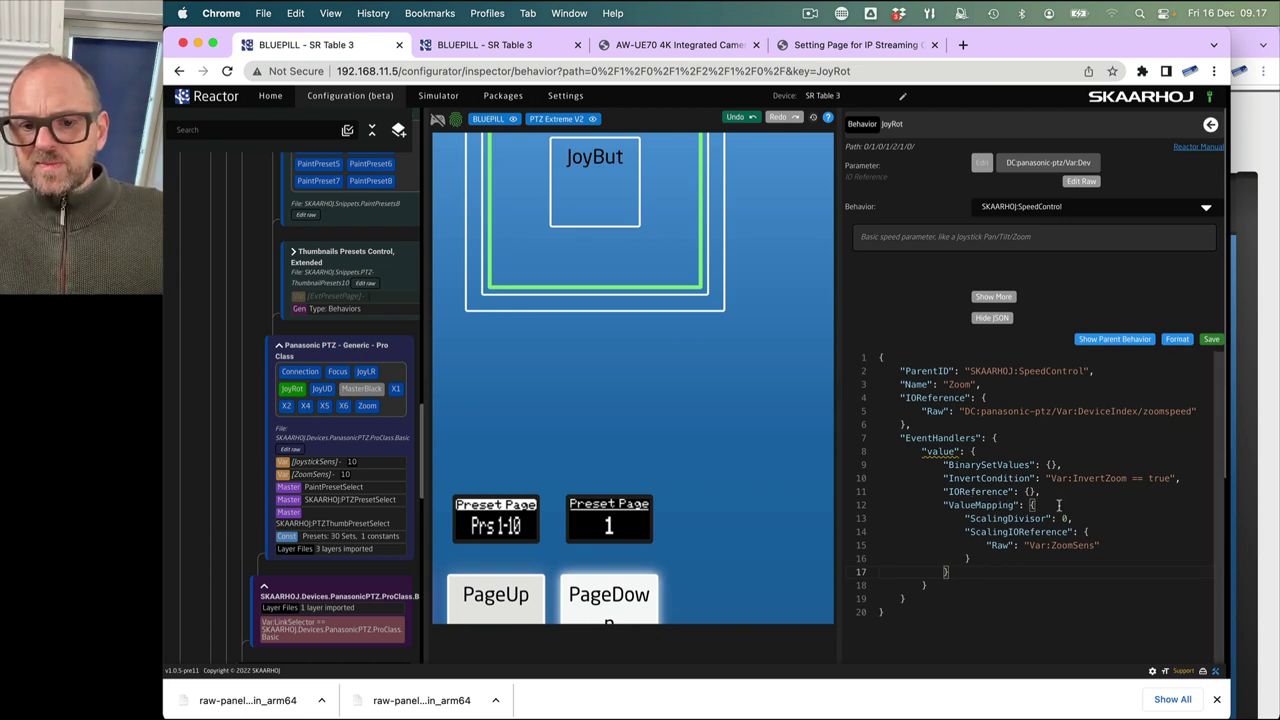
left_click(1211, 340)
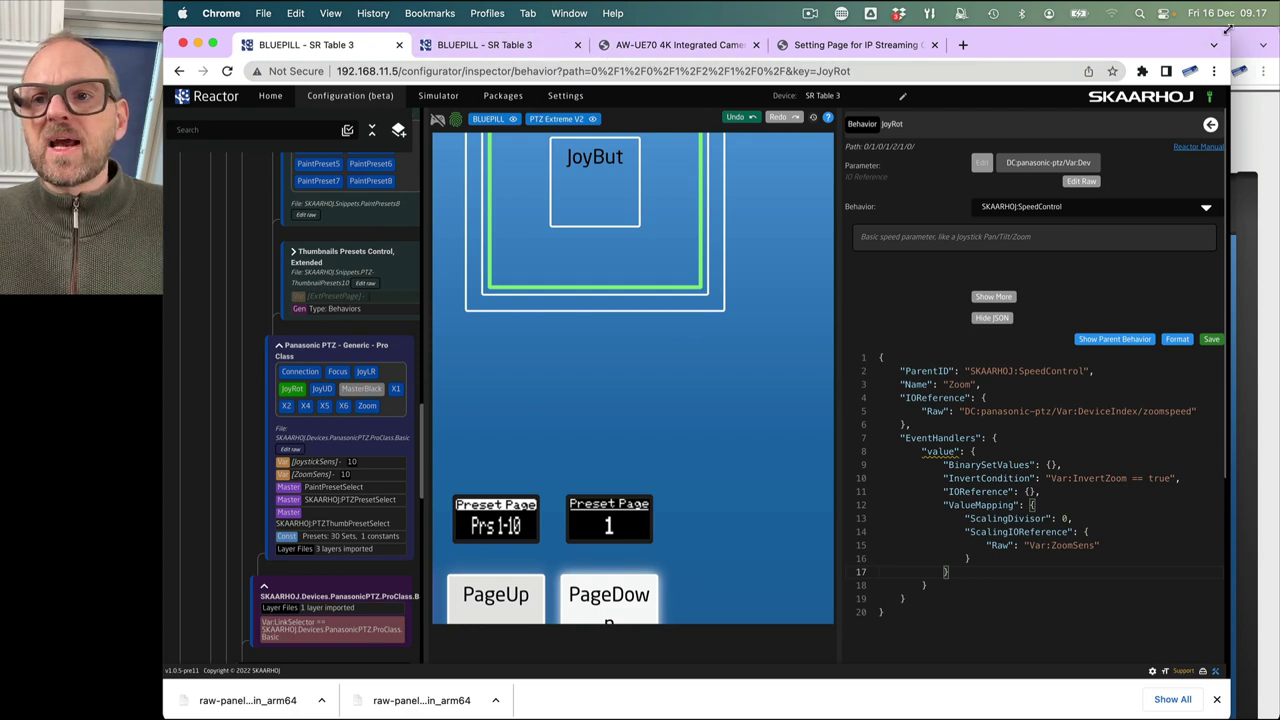
- Narrow the configurator window to uncover the panel simulator and show the AW-UE70 camera's live view beside it
left_click_drag(1228, 30, 746, 22)
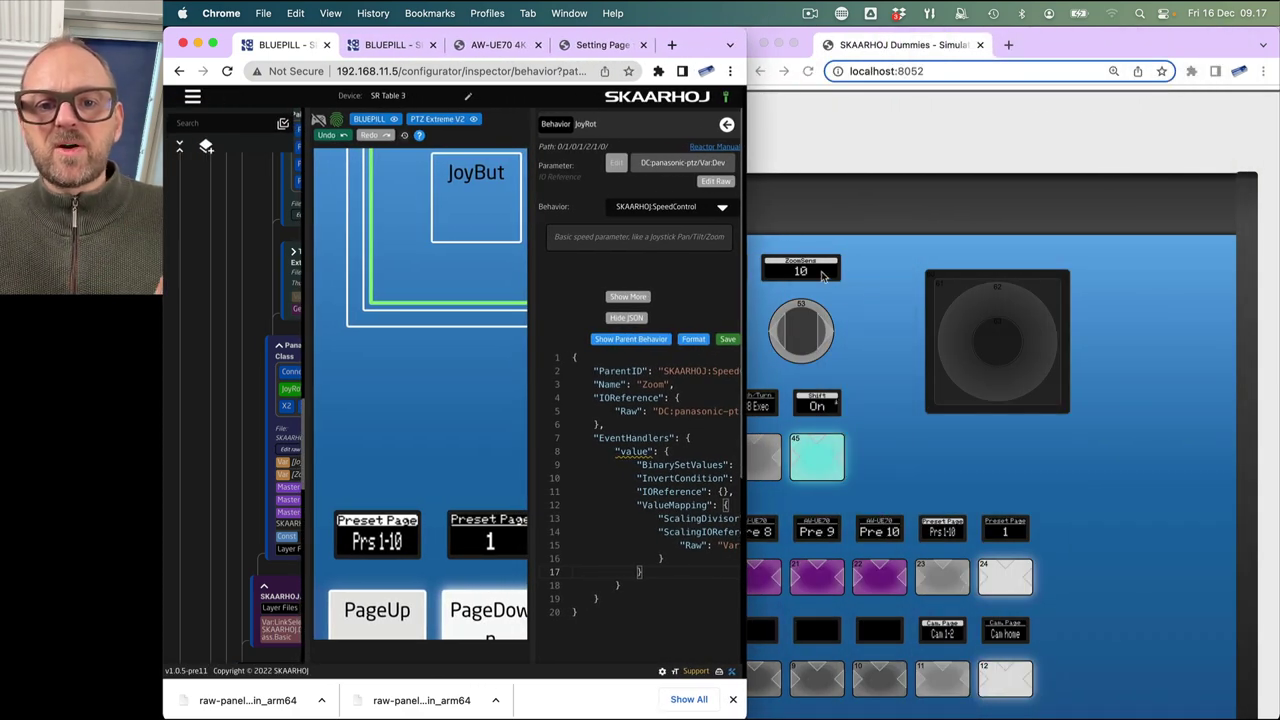
left_click(390, 45)
left_click(498, 45)
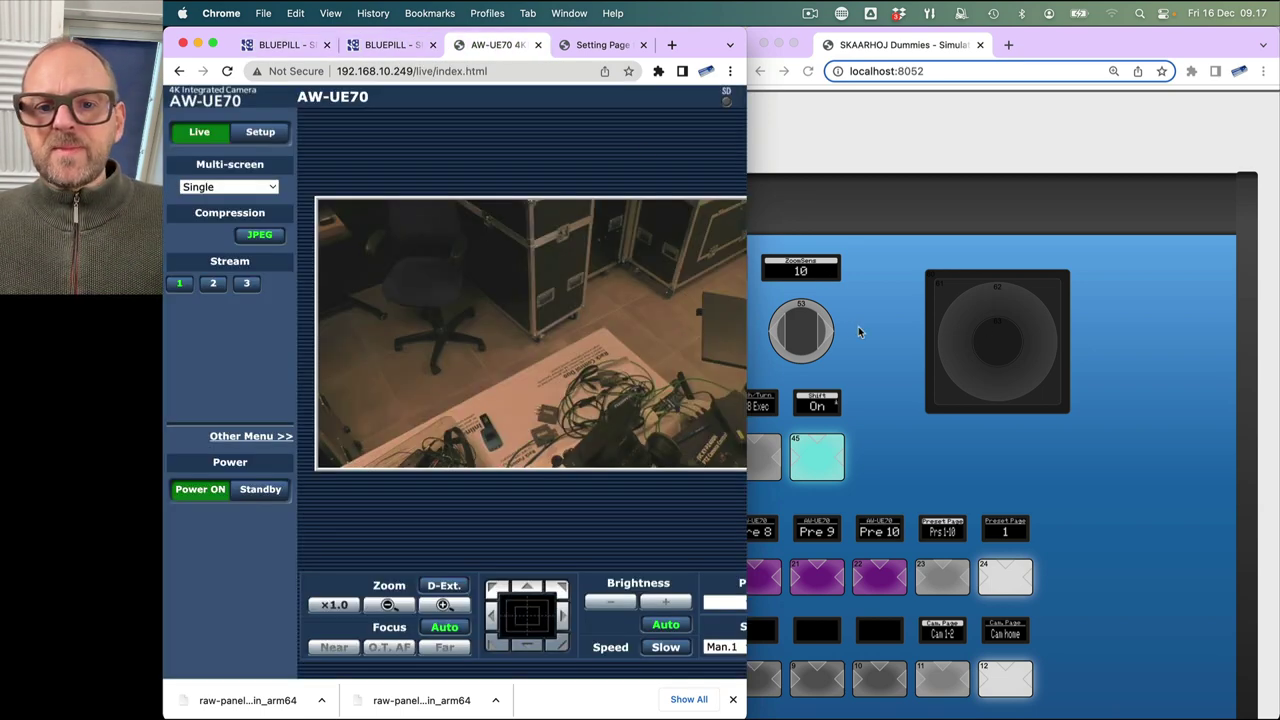
- Test the simulated joystick's zoom on the AW-UE70 with ZoomSens set to 1 and again with it set to 10
left_click(777, 333)
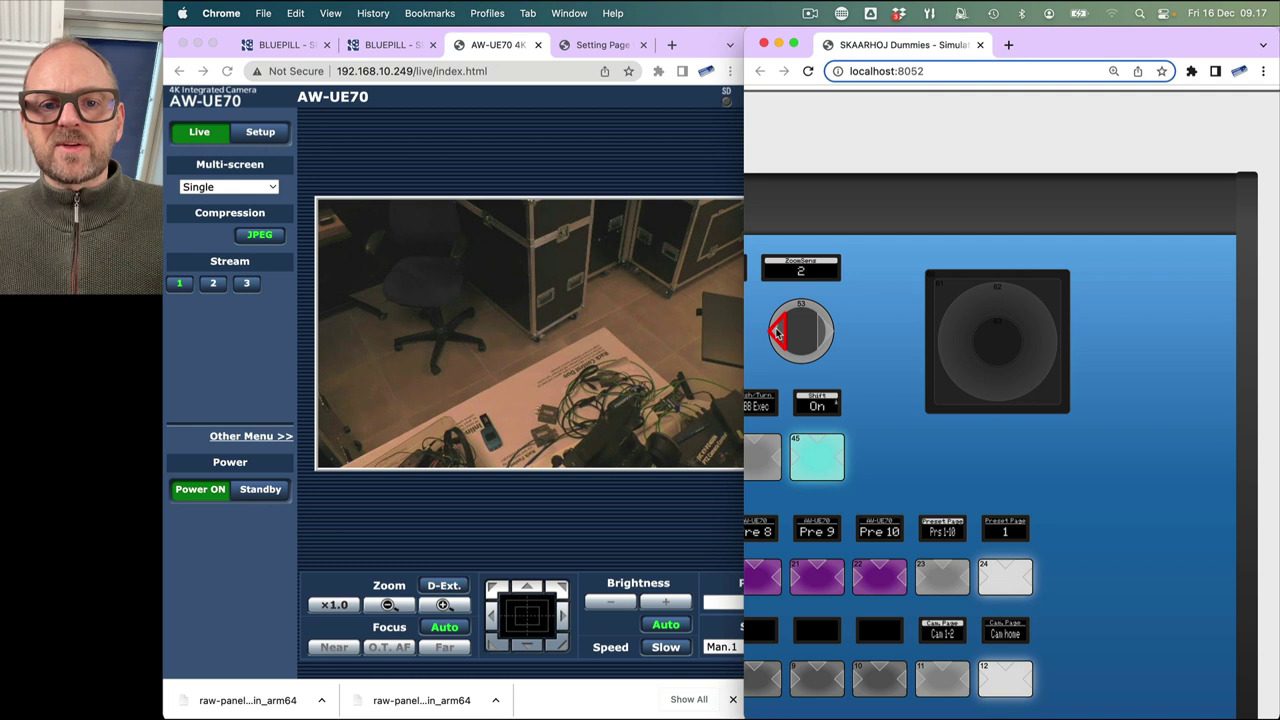
left_click_drag(1037, 346, 1165, 347)
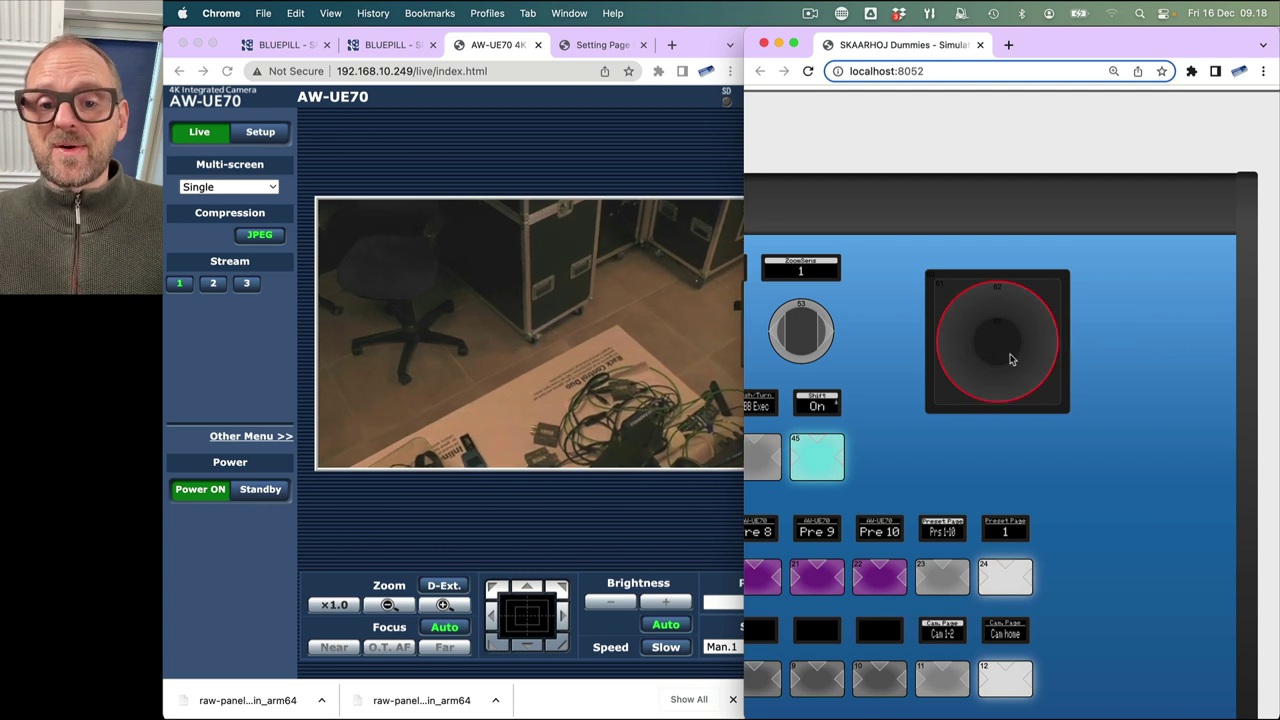
left_click(824, 331)
triple_click(824, 331)
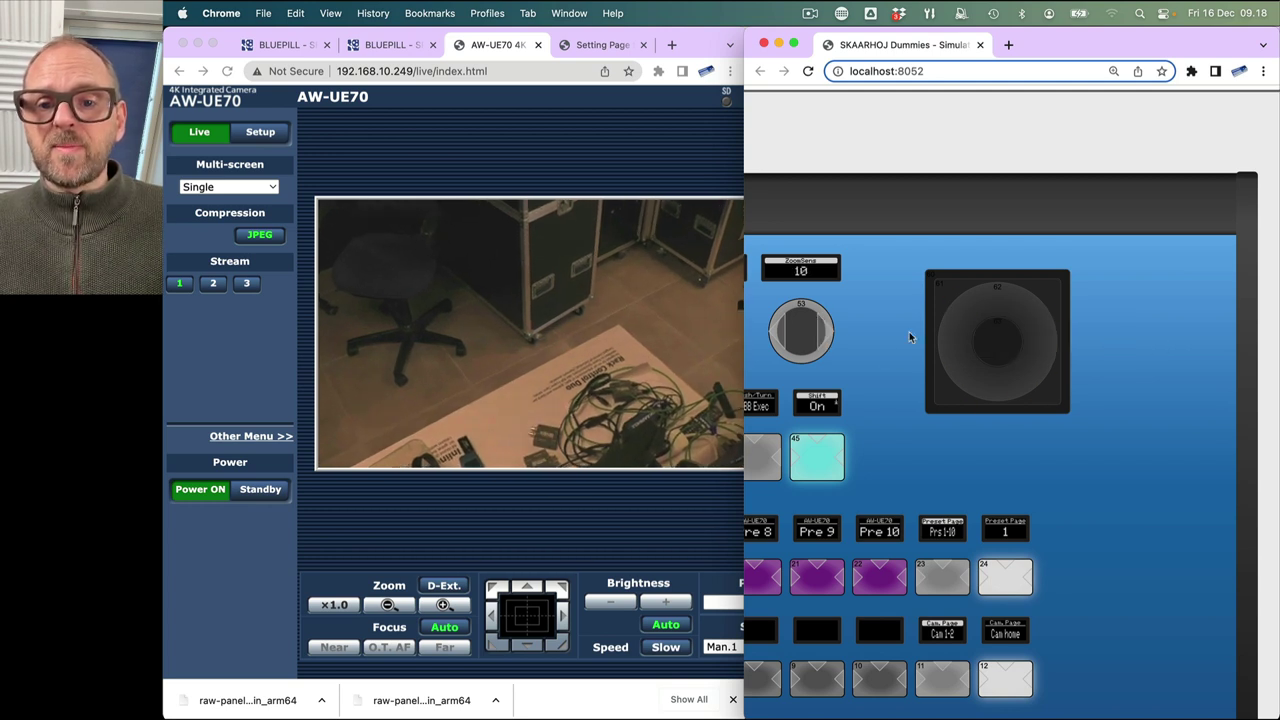
left_click_drag(1035, 340, 1080, 336)
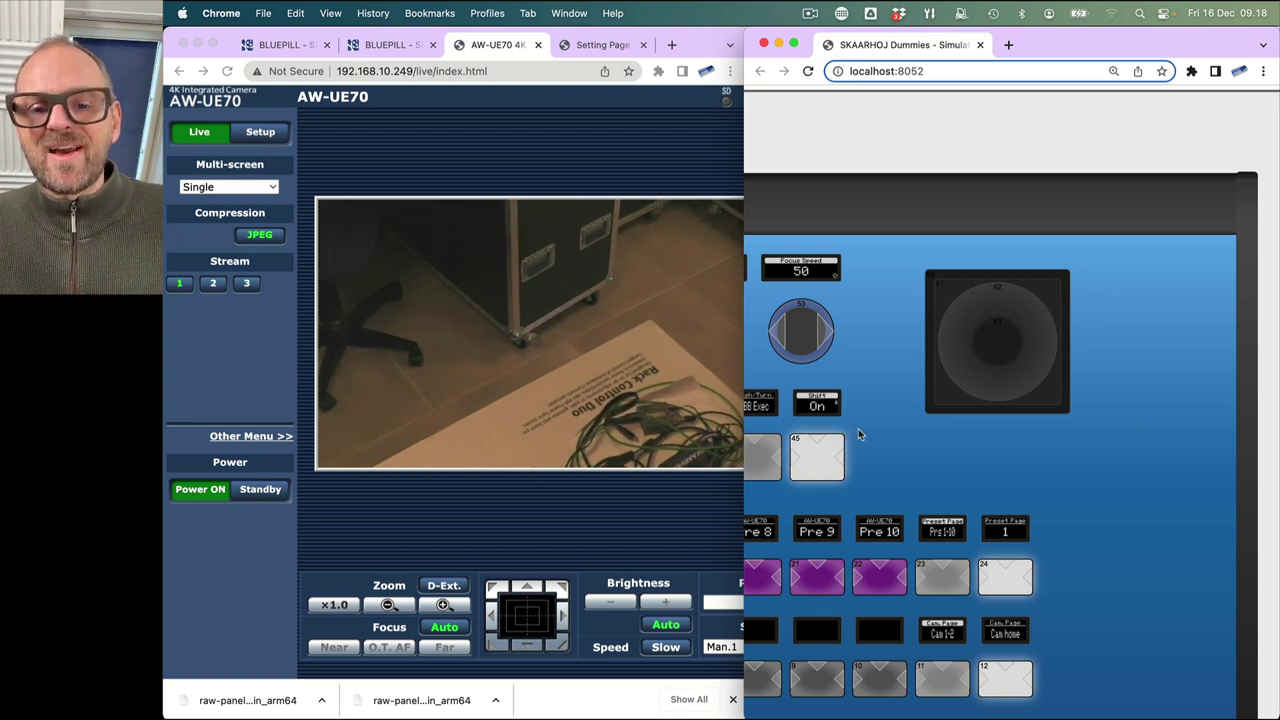
- Bring the simulated panel back to the second page of the System settings containing the ZoomSens control
scroll(1012, 462, "left", 5)
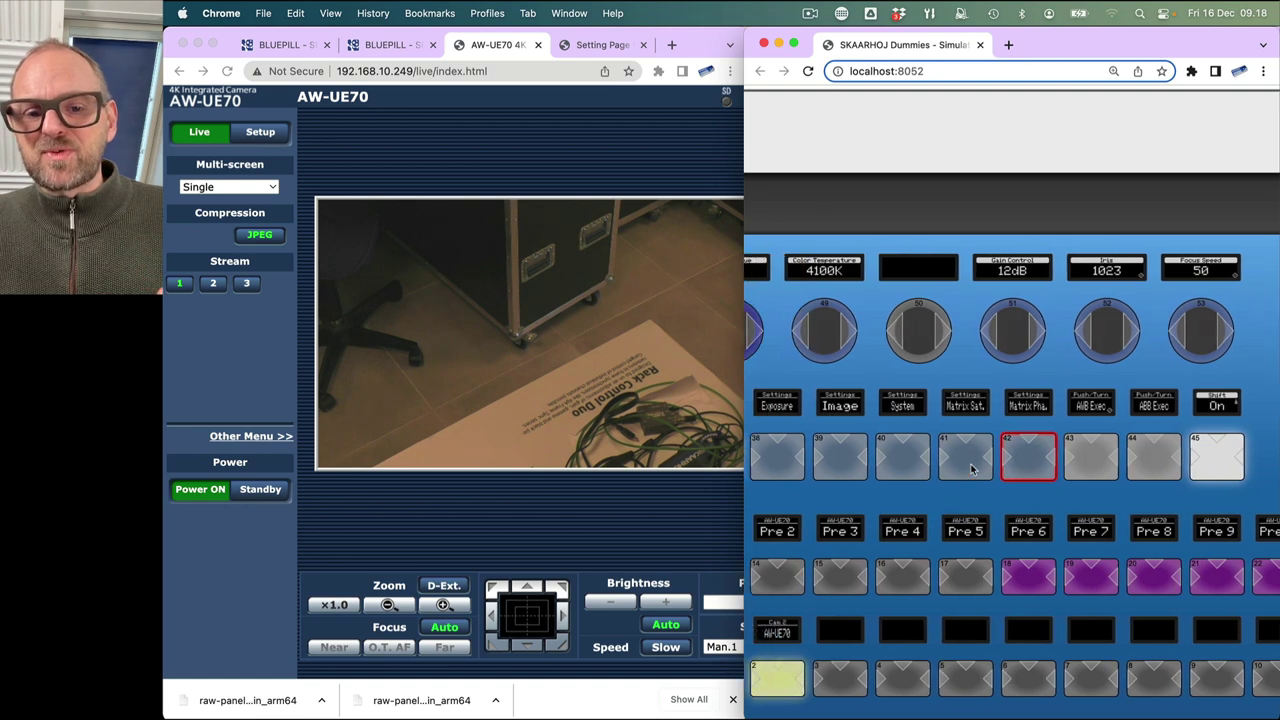
scroll(970, 468, "left", 1)
left_click(955, 460)
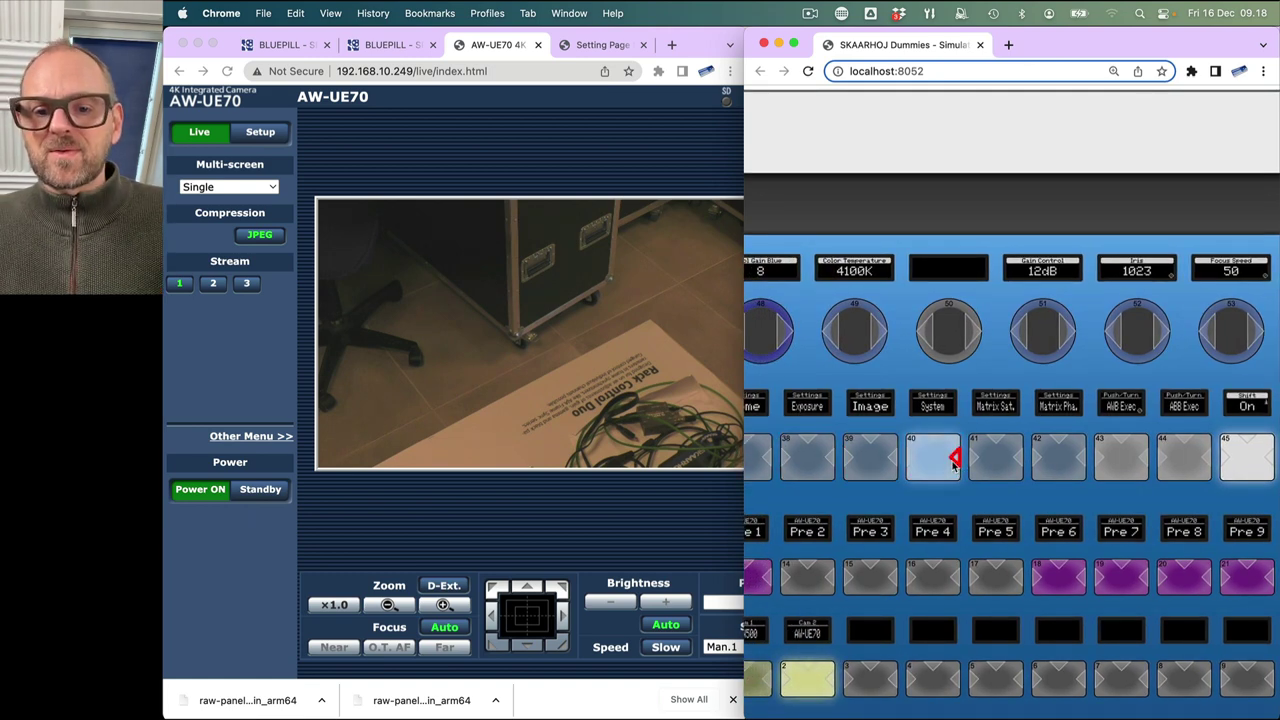
scroll(1000, 460, "right", 2)
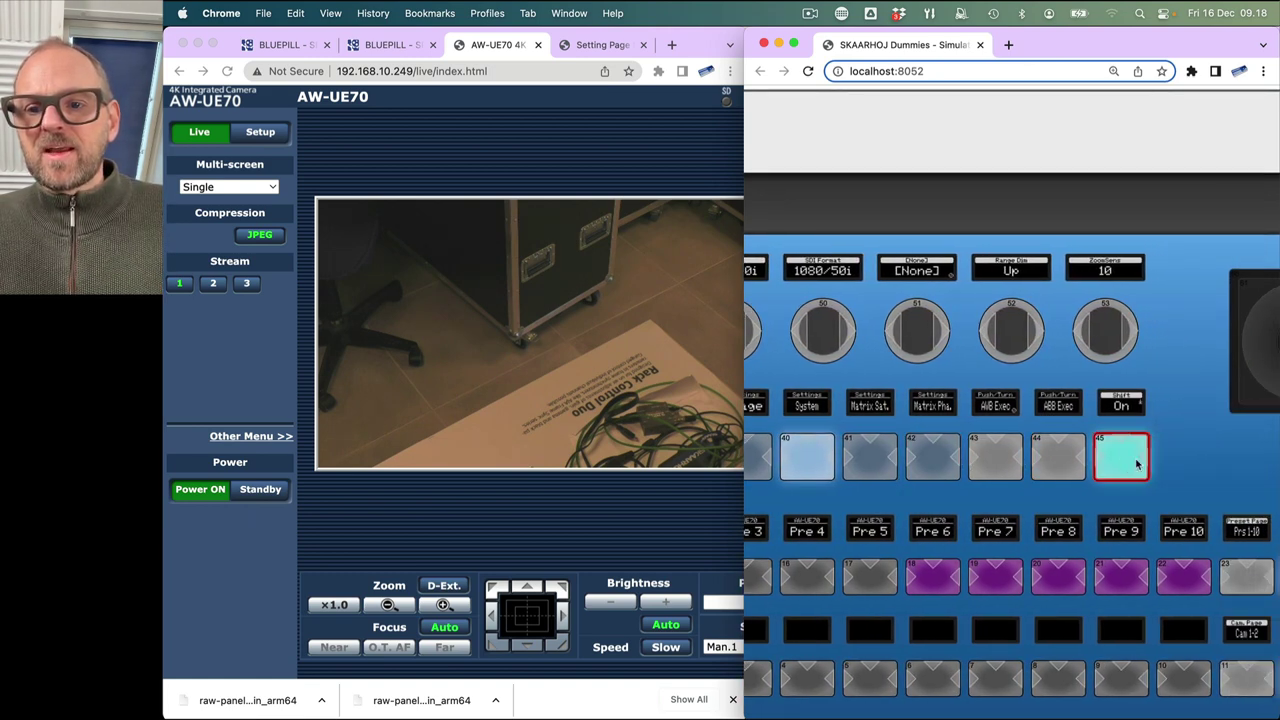
- Zoom the camera with the simulated joystick at ZoomSens 10, and set ZoomSens to 1
scroll(1136, 463, "right", 3)
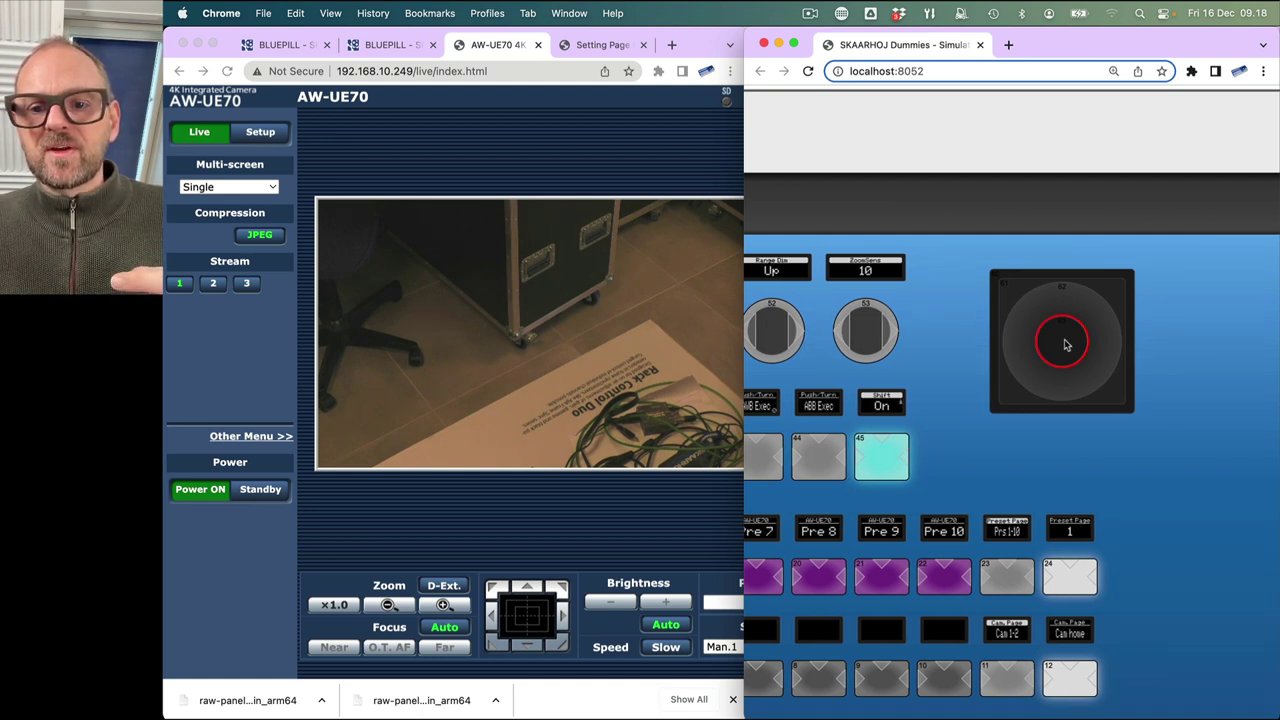
mouse_move(1074, 386)
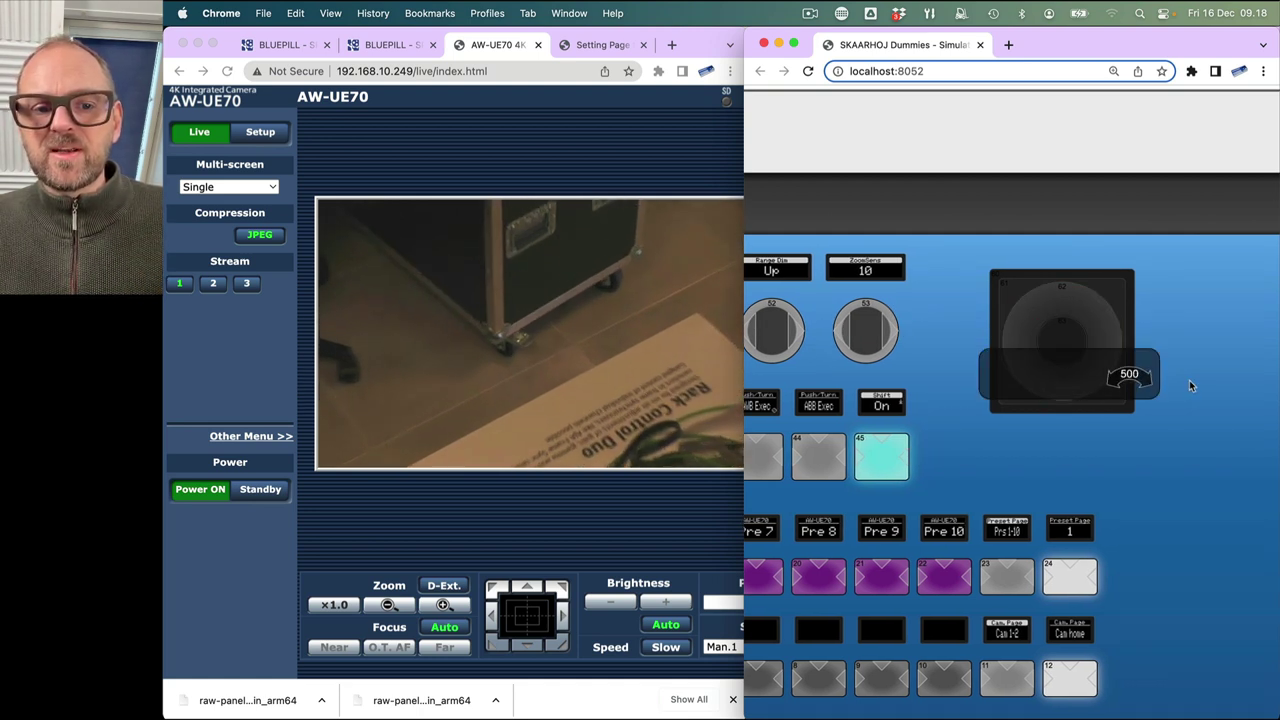
left_click(843, 332)
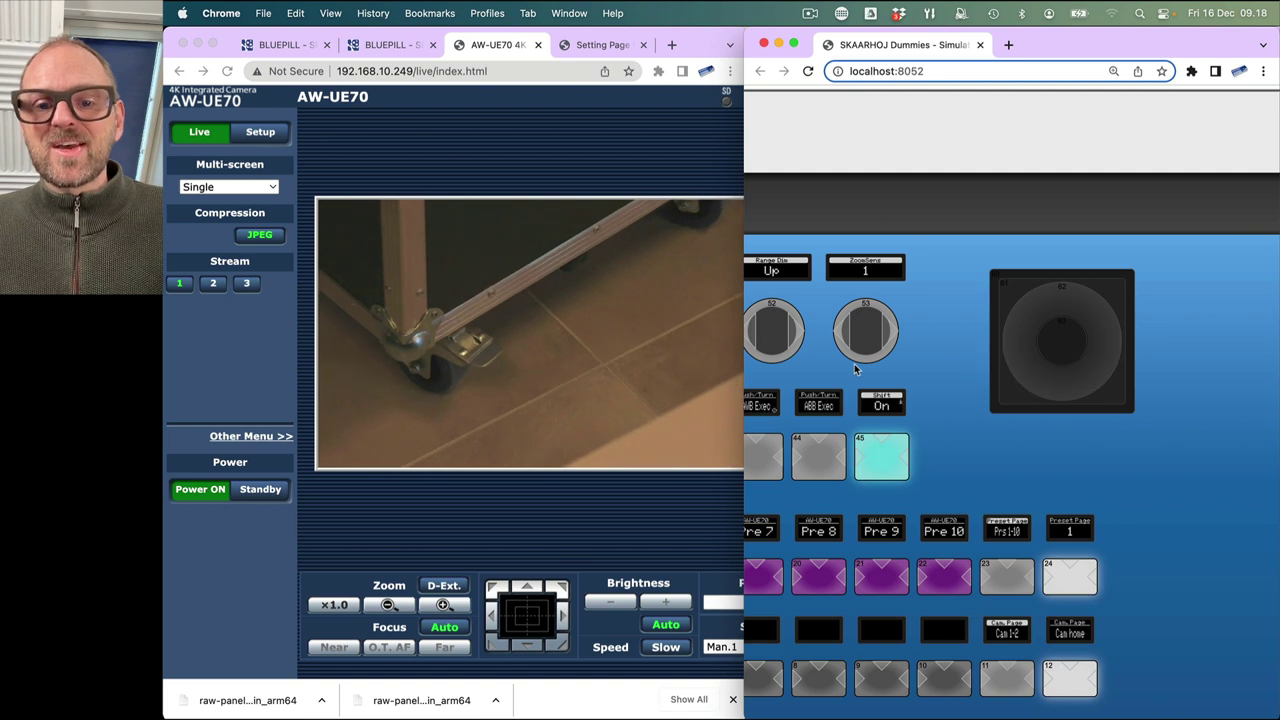
- Turn Shift off on the panel, lower Joystick Sens to try its control, and return it to 10
left_click(885, 463)
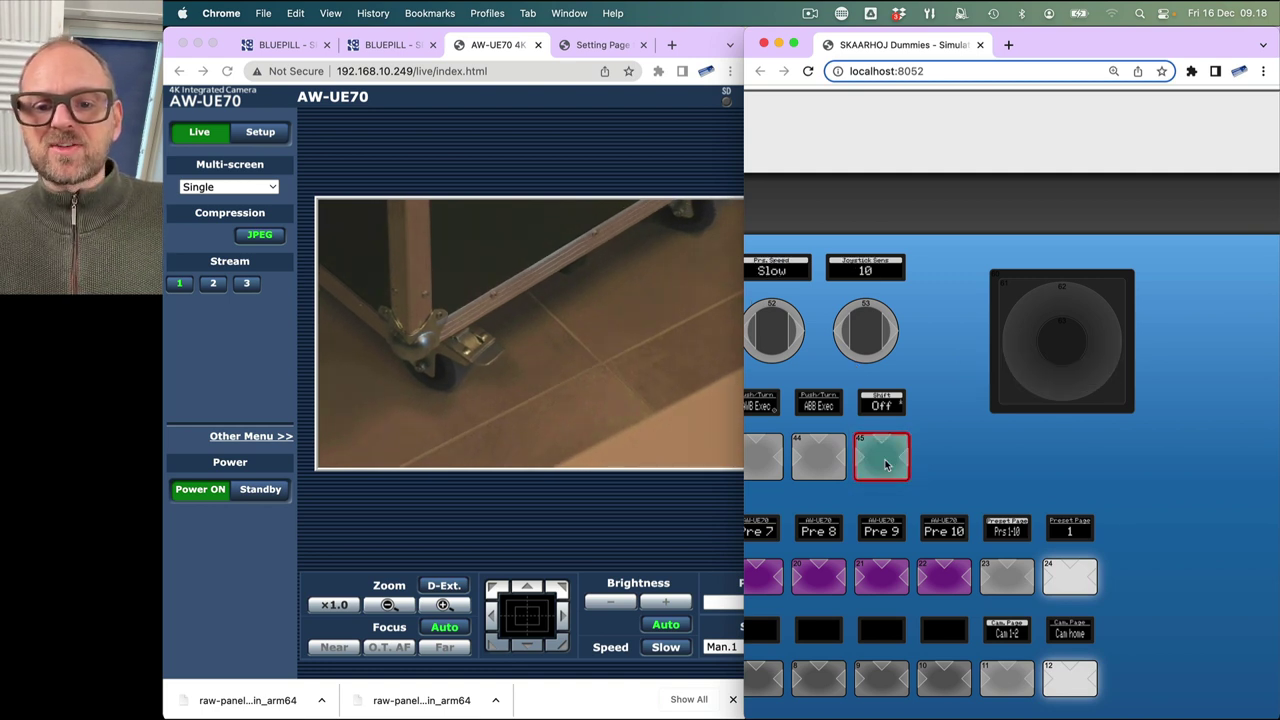
left_click(845, 338)
left_click(845, 338)
left_click(845, 338)
left_click(845, 338)
left_click(888, 338)
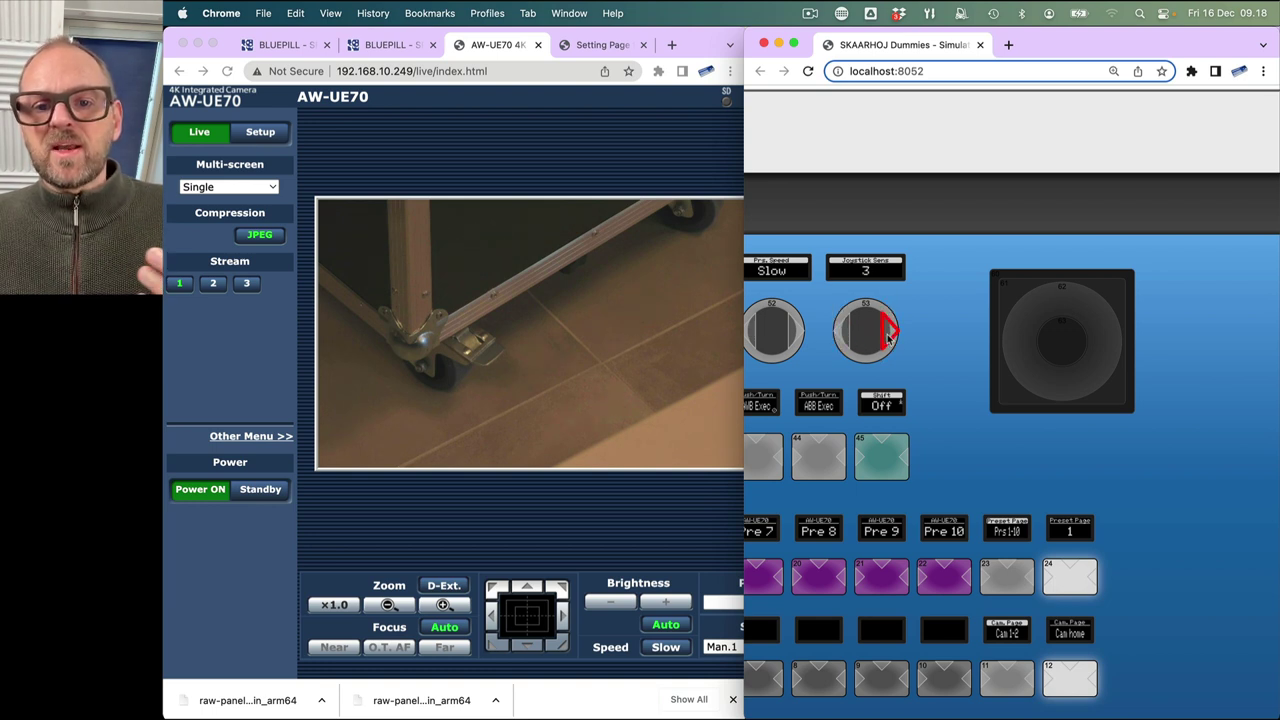
left_click(888, 338)
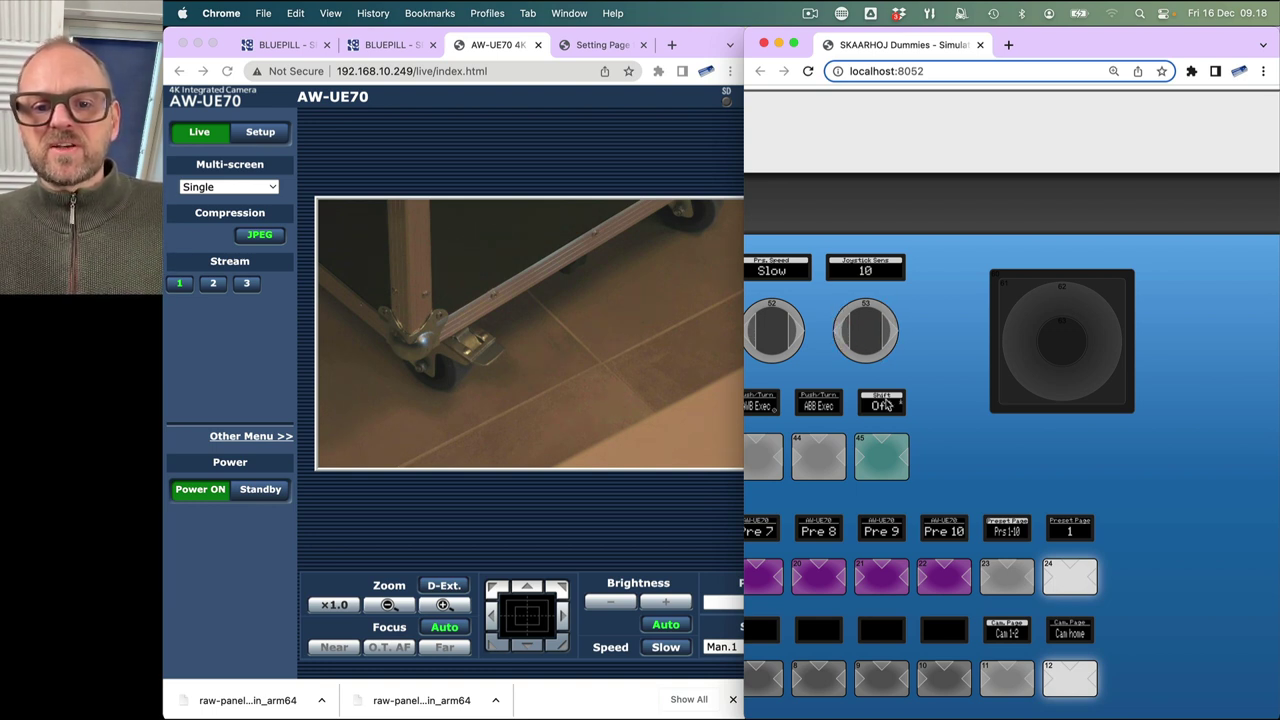
- Switch Shift on and off again to compare both sensitivity settings, and test the joystick's zoom ring with ZoomSens at 1
left_click(882, 462)
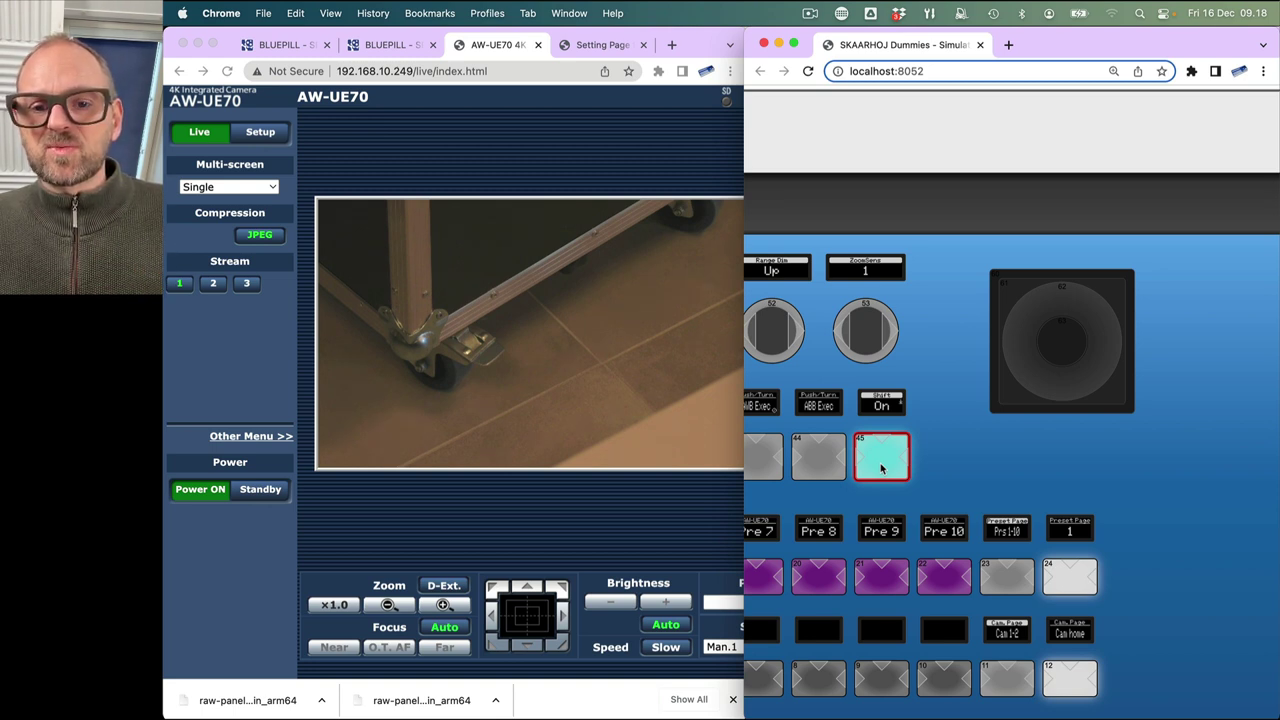
left_click(881, 465)
left_click(1027, 356)
left_click_drag(1027, 356, 948, 350)
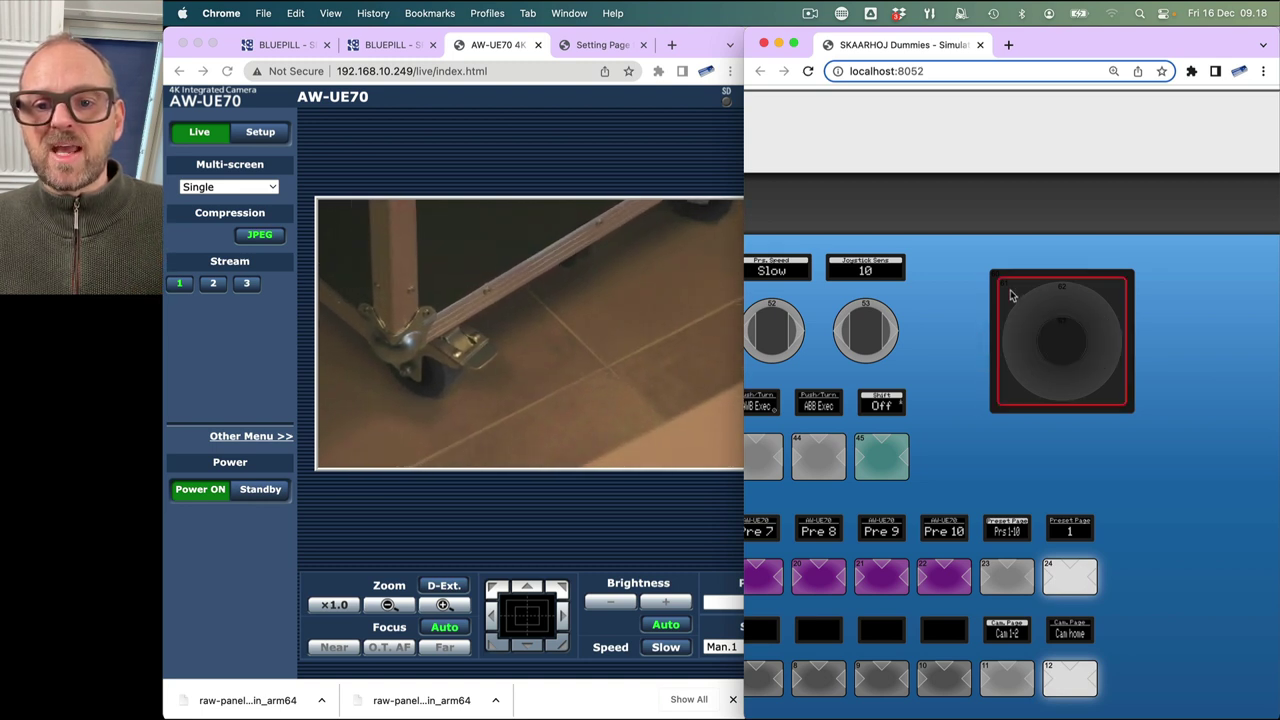
- Move the camera with the simulated joystick at Joystick Sens 10, set Joystick Sens to 1, and move the camera again to compare
left_click_drag(1011, 296, 1066, 300)
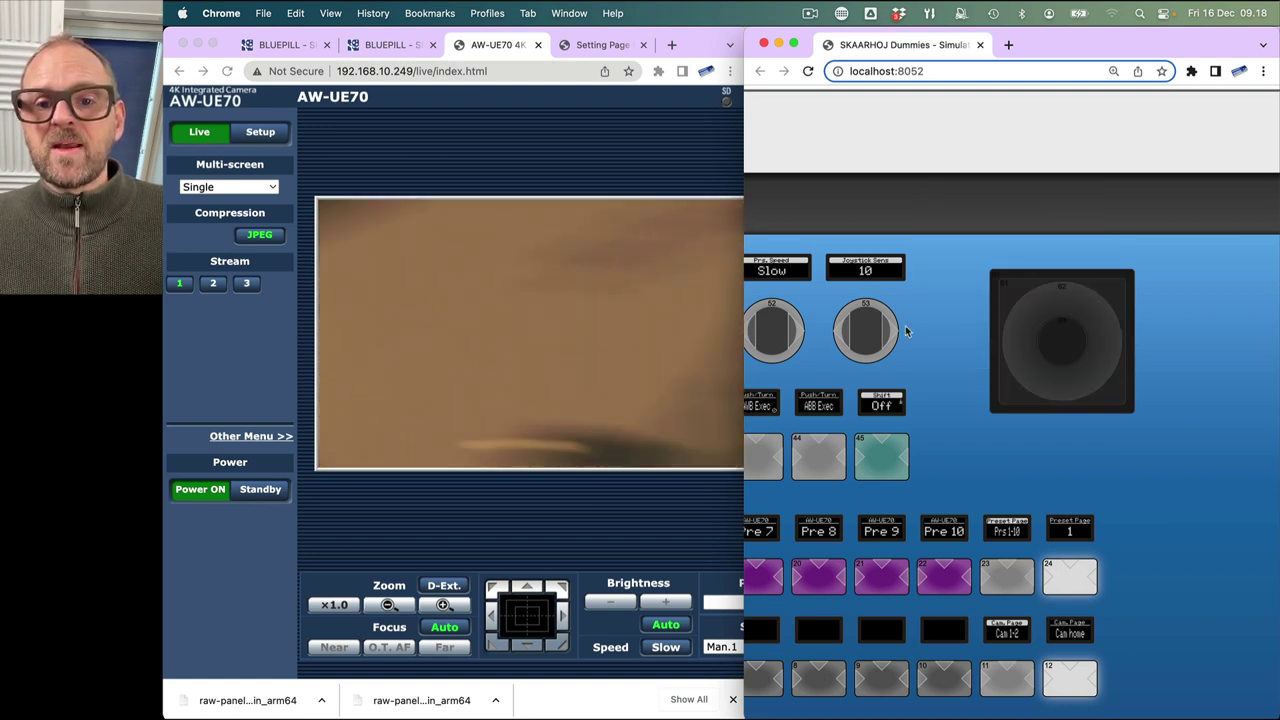
left_click(845, 335)
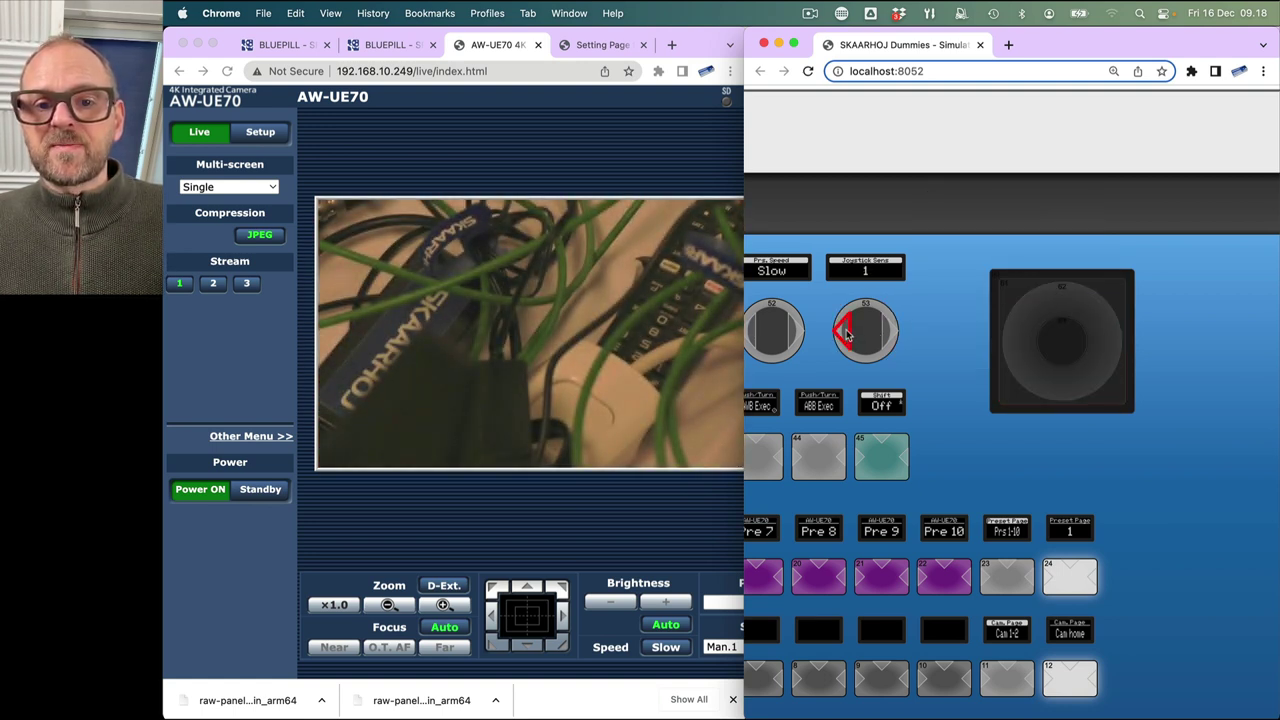
left_click_drag(1060, 337, 890, 298)
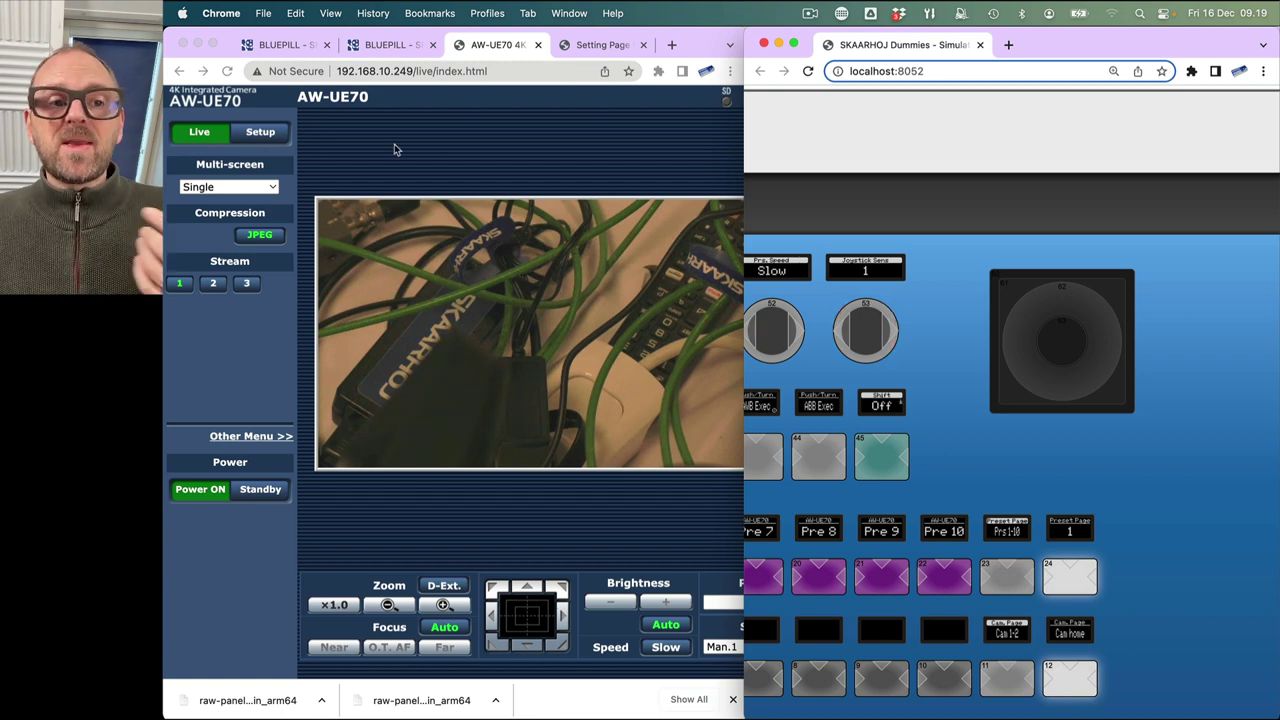
- Return to the Reactor configurator, enlarge its browser window, and widen the panel view by narrowing the inspector
left_click(272, 47)
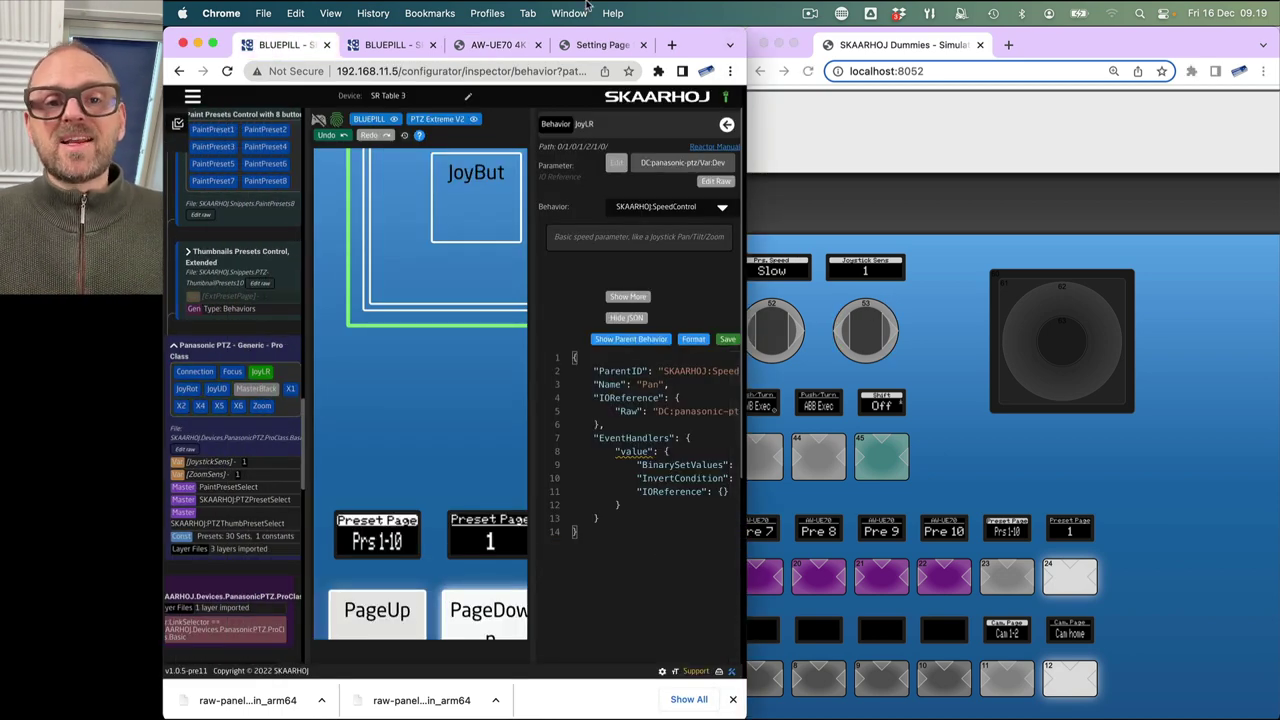
double_click(745, 28)
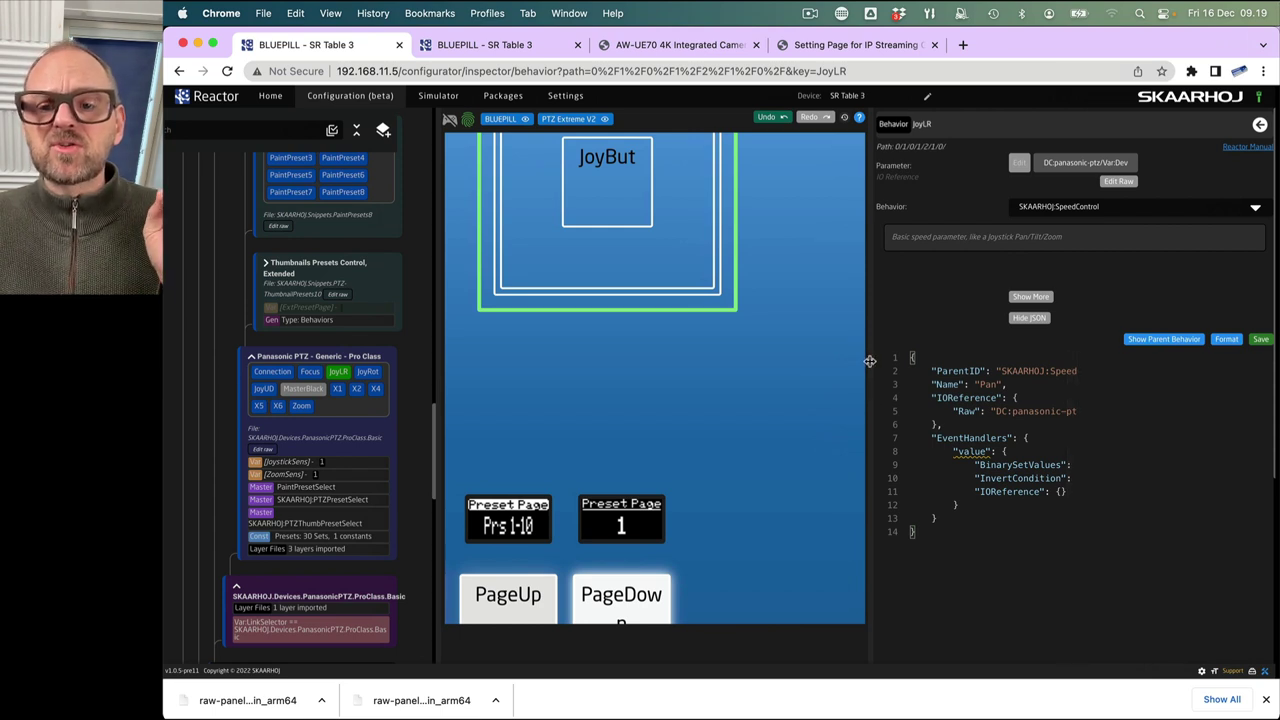
left_click_drag(870, 361, 1042, 350)
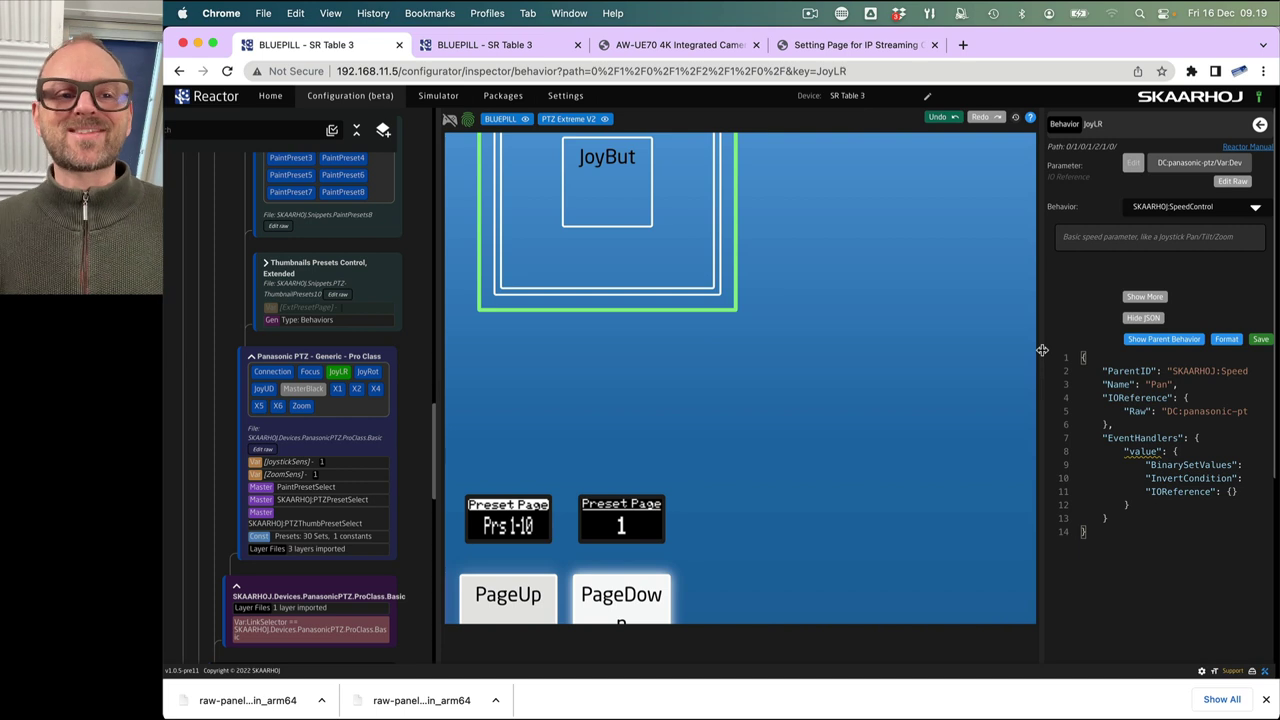
- Review the configurations available for the PTZ Extreme V2 panel and its Tally Forwarding settings on Reactor's Home page
left_click(270, 96)
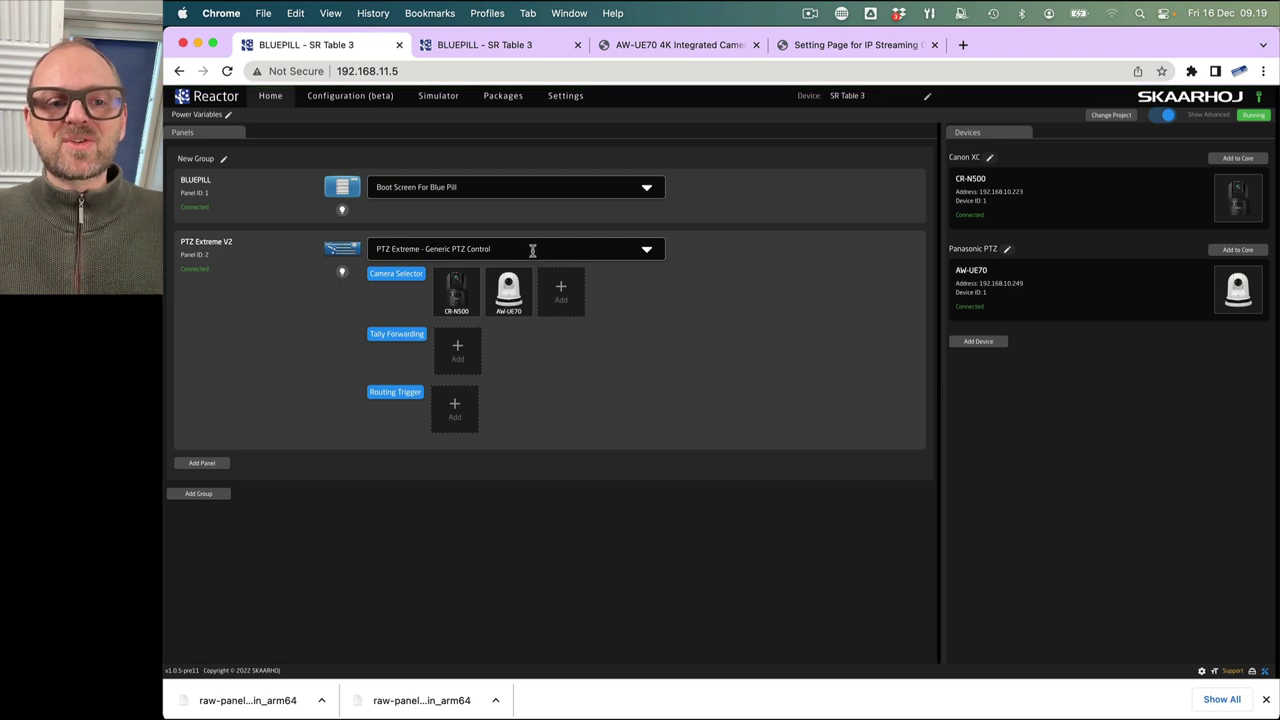
left_click(532, 251)
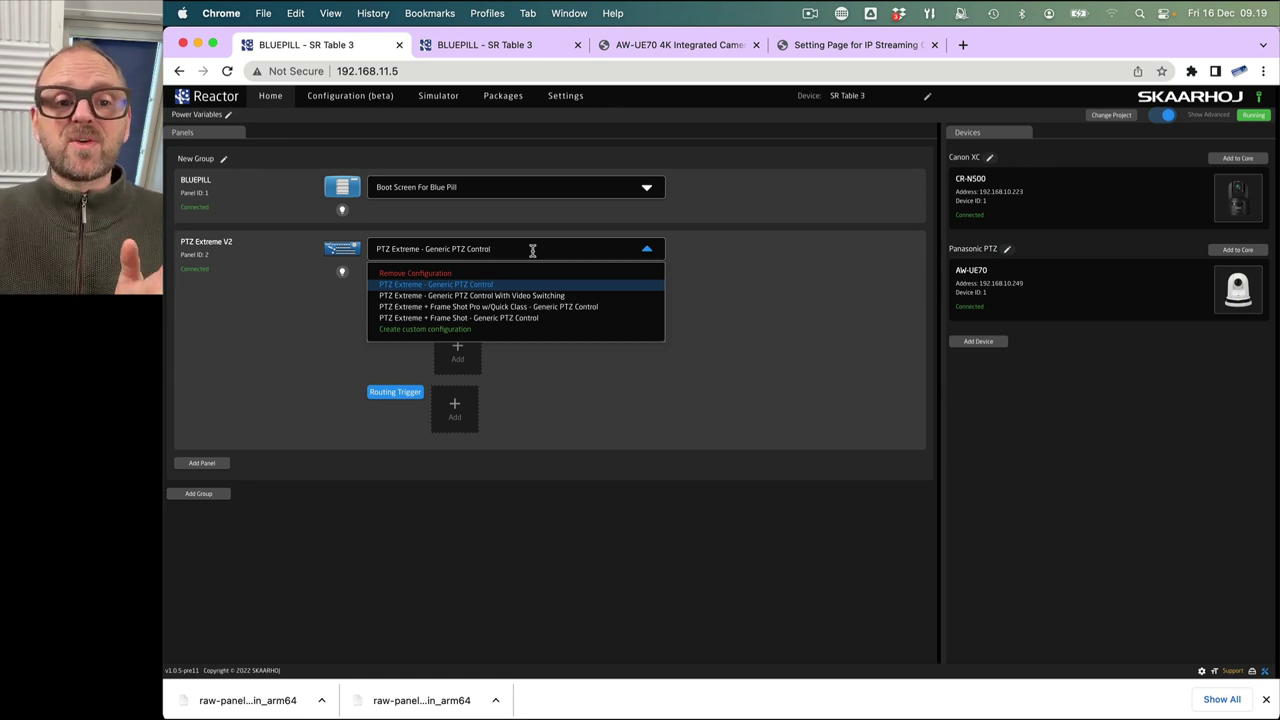
left_click(746, 298)
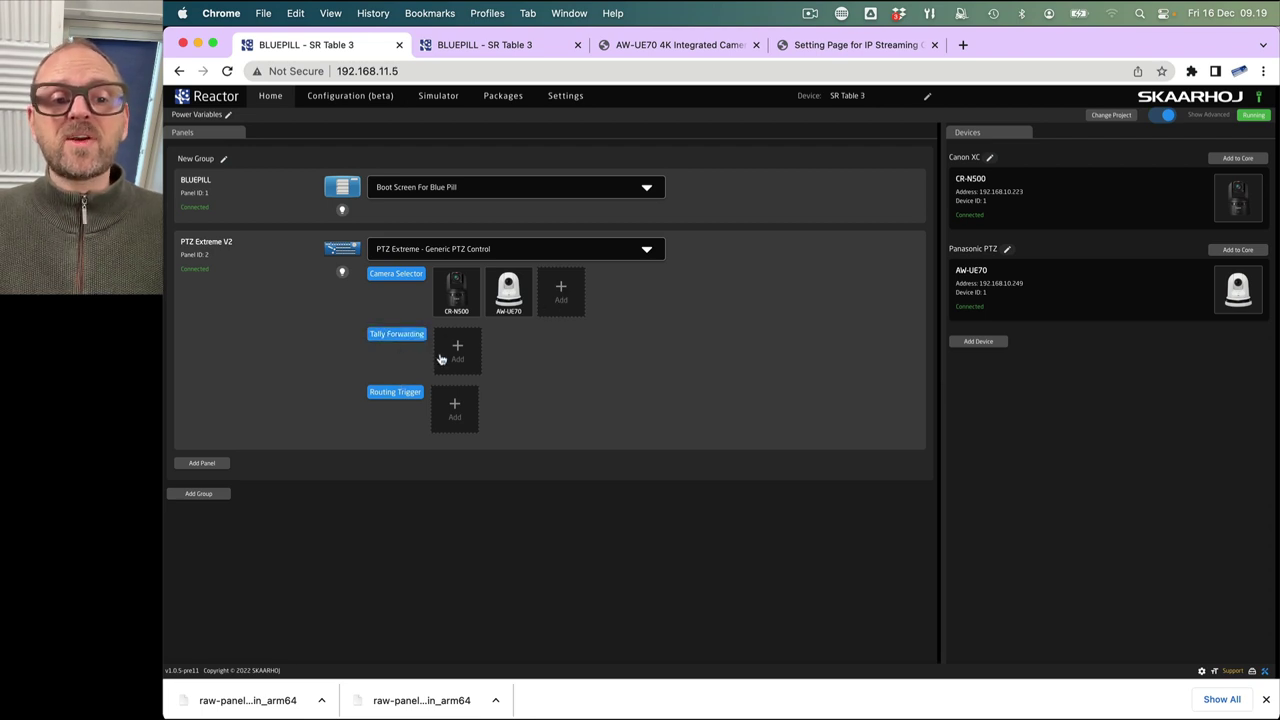
left_click(400, 336)
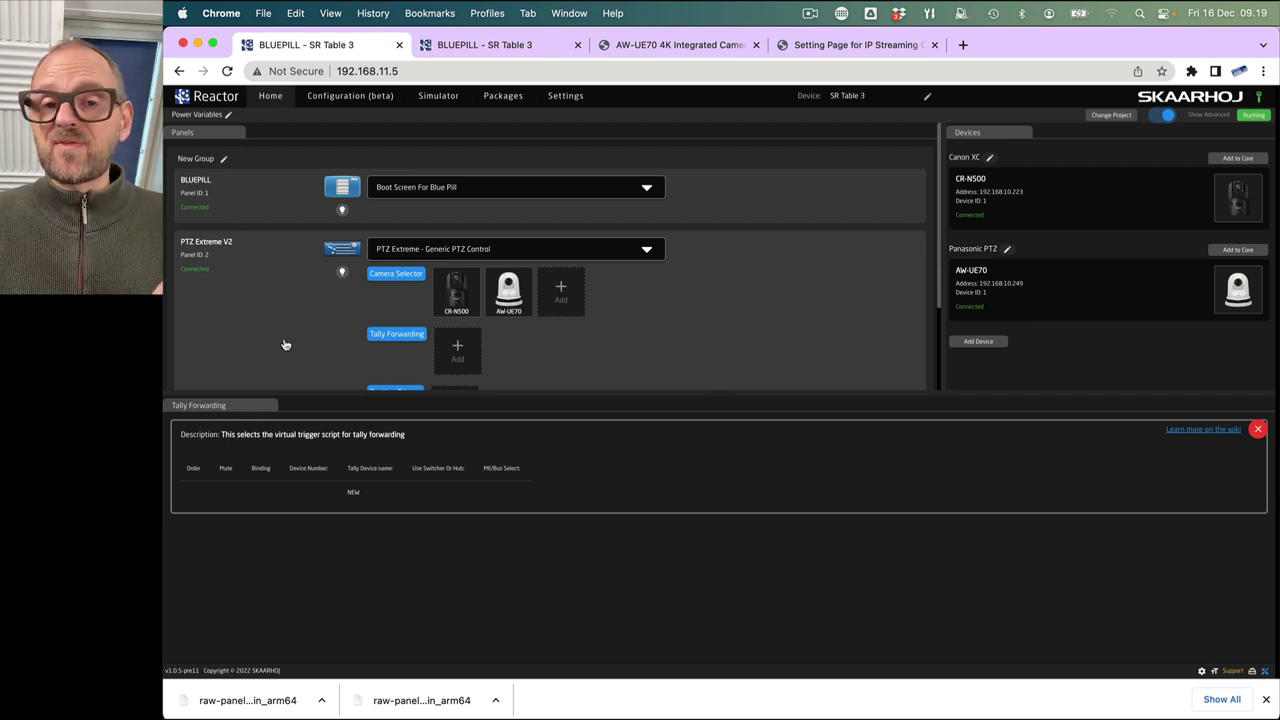
left_click(1262, 433)
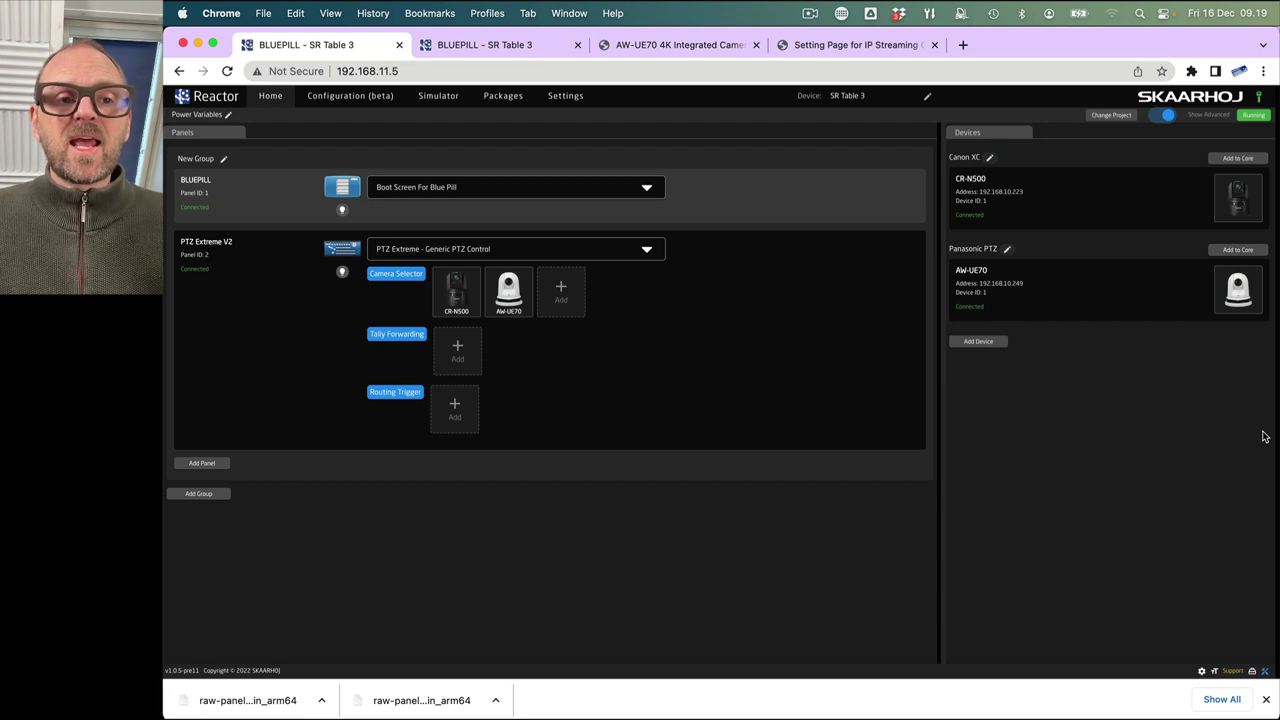
left_click(322, 99)
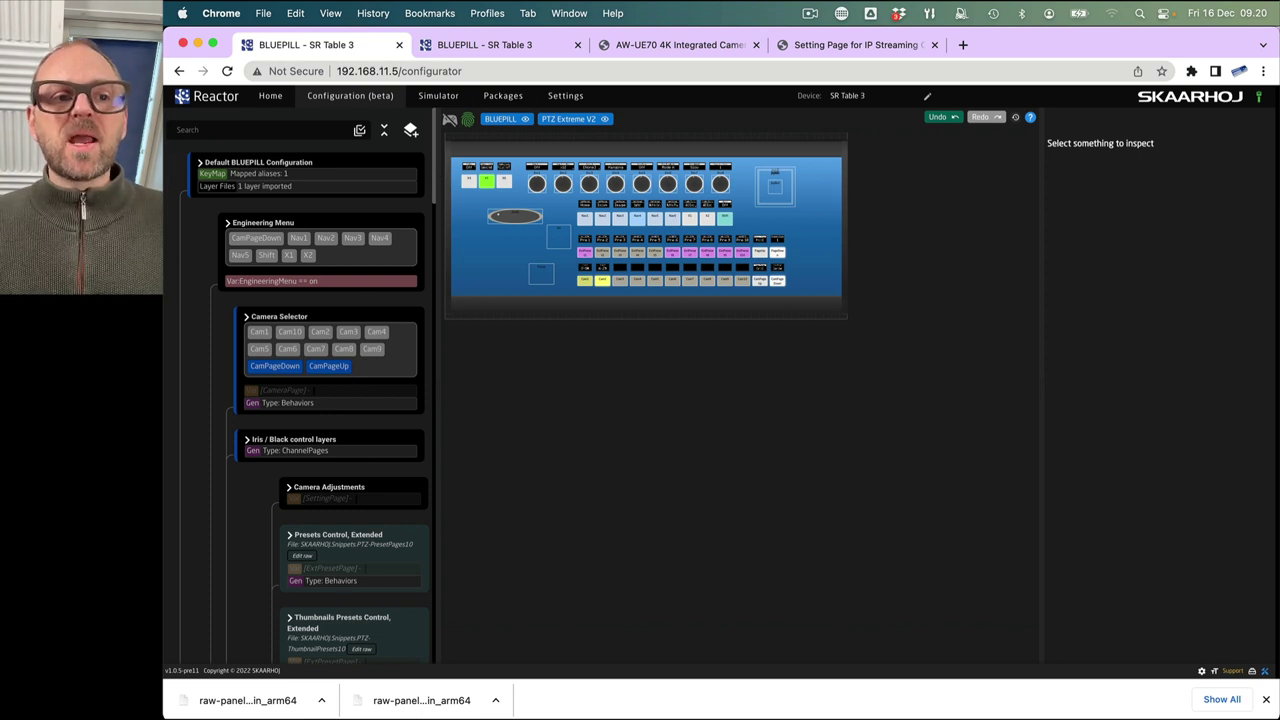
left_click(271, 96)
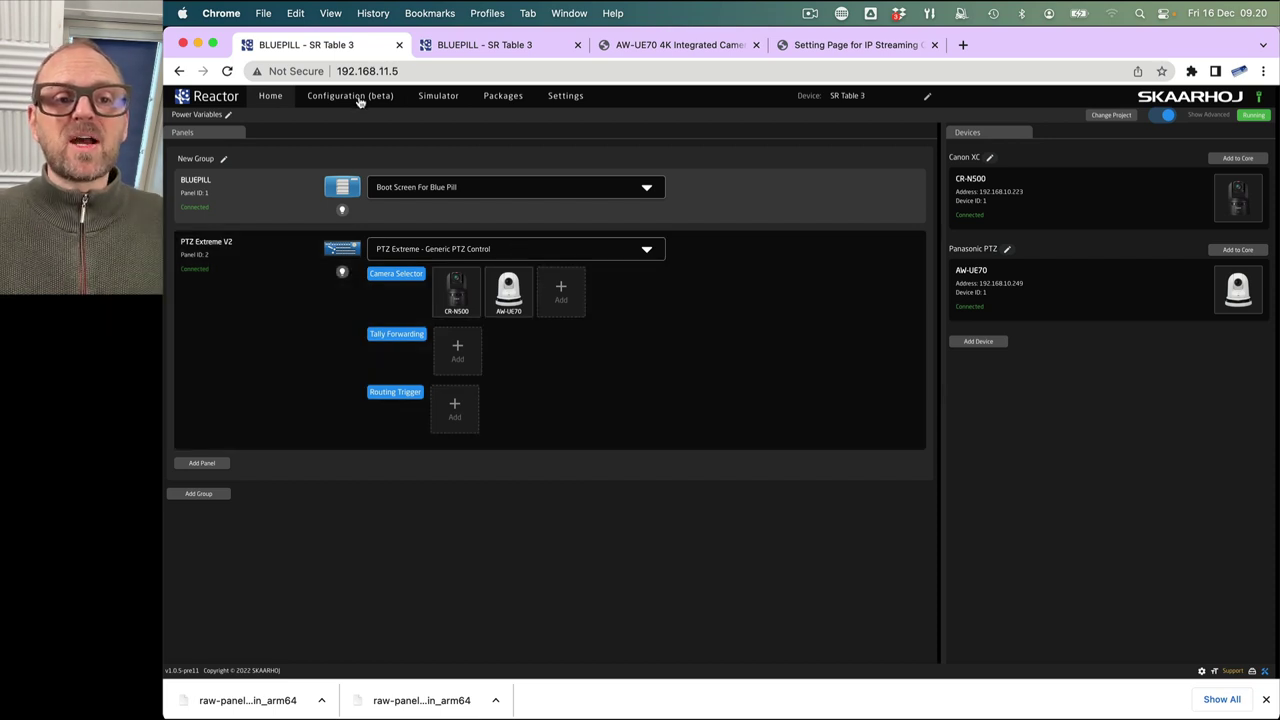
- Open the configuration tree, inspect the Cam1 generator and the JoyRot behavior, and collapse the Panasonic PTZ - Generic - Pro Class layer
left_click(354, 96)
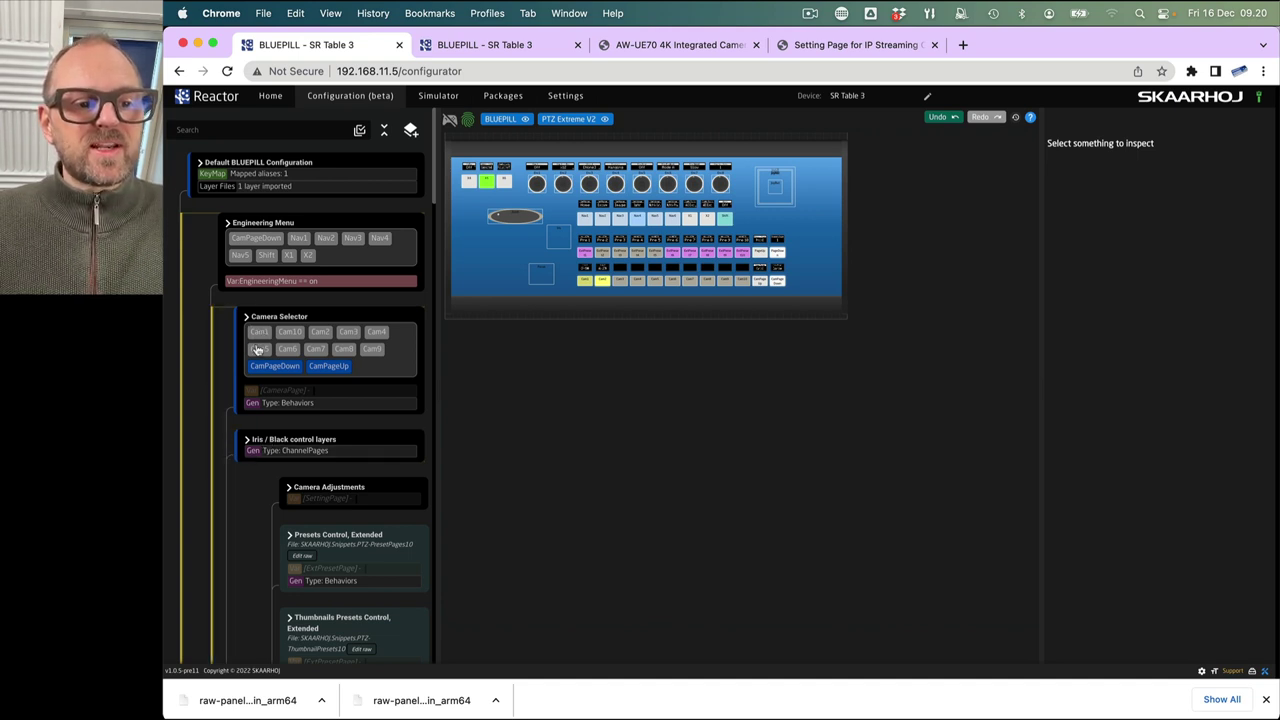
scroll(257, 349, "down", 5)
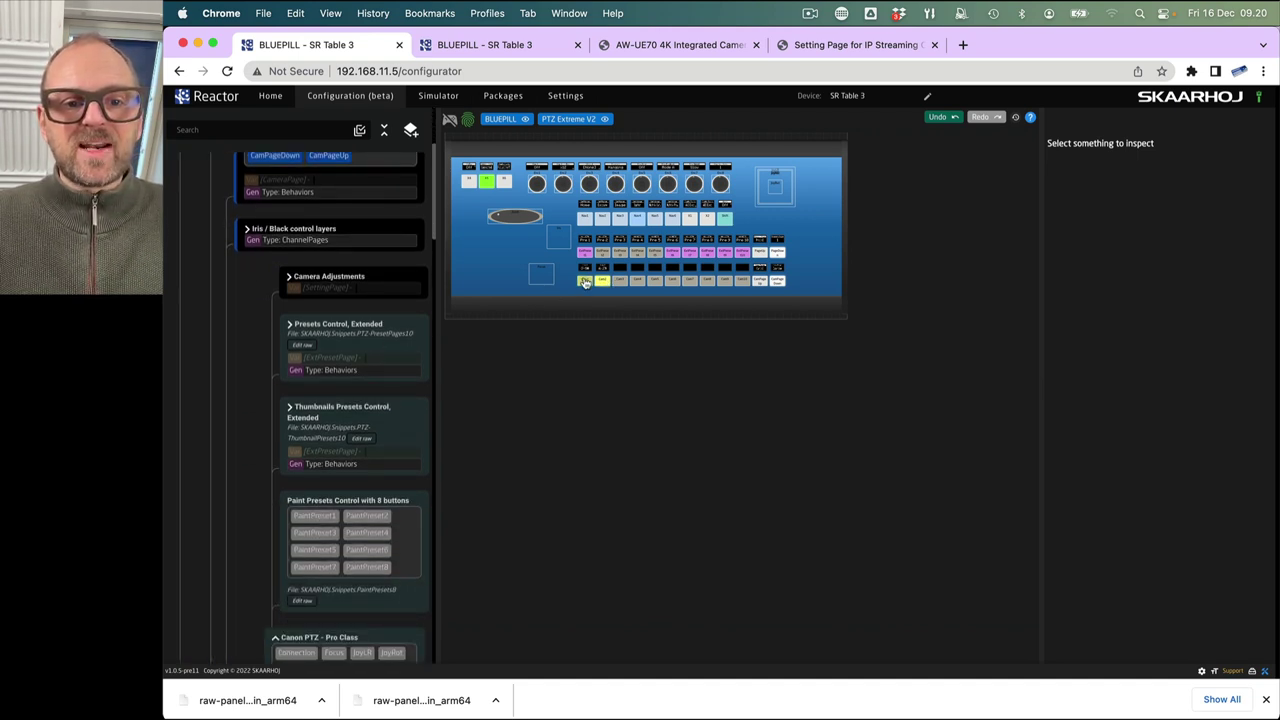
left_click(586, 286)
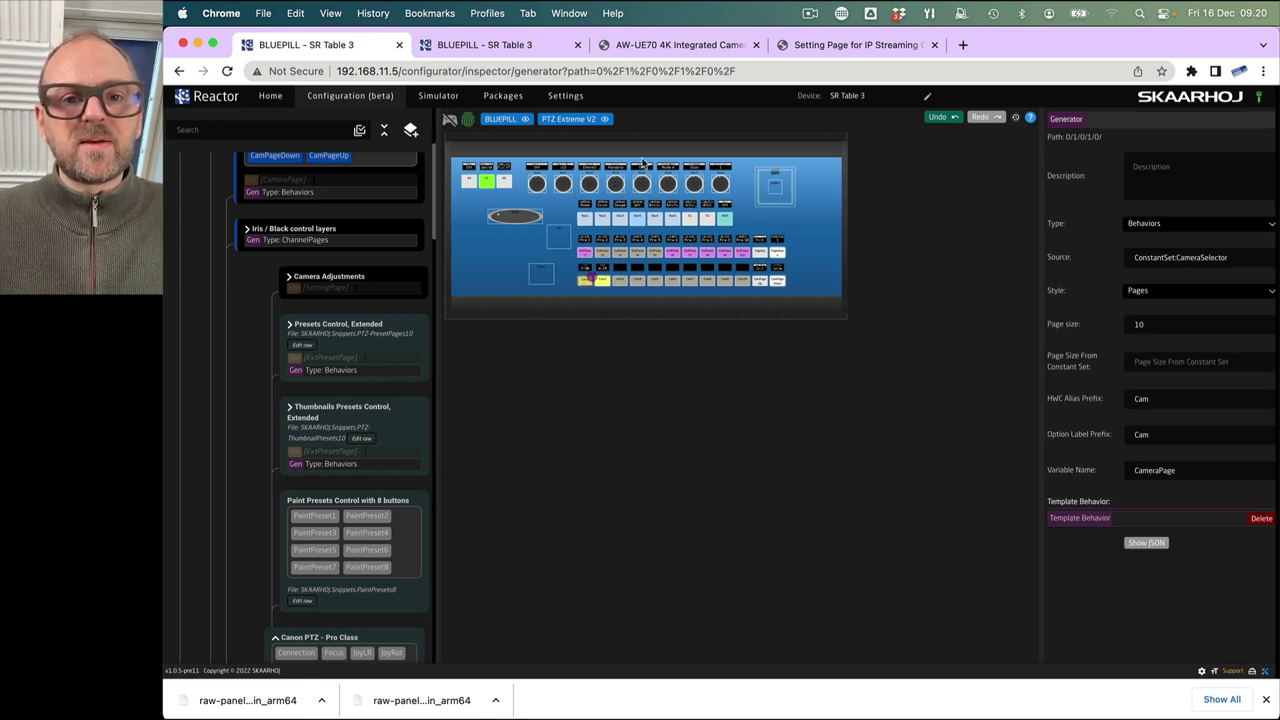
left_click(764, 202)
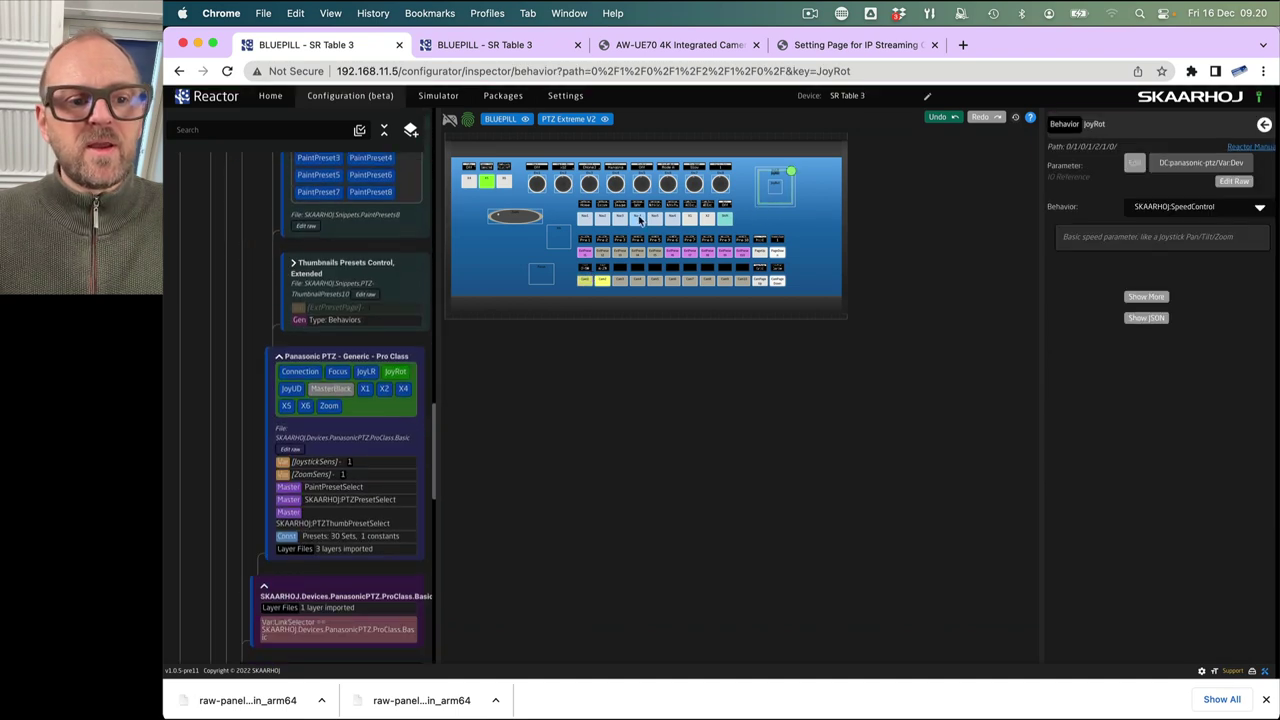
scroll(355, 377, "up", 5)
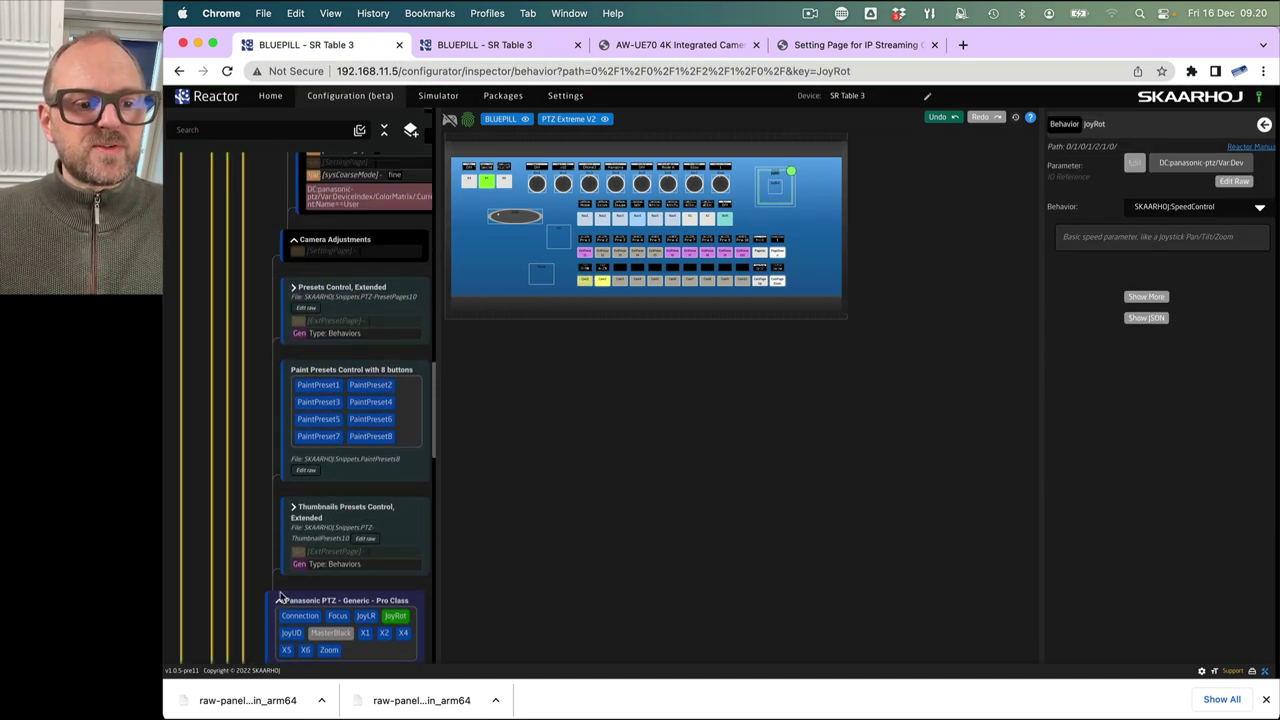
left_click(280, 603)
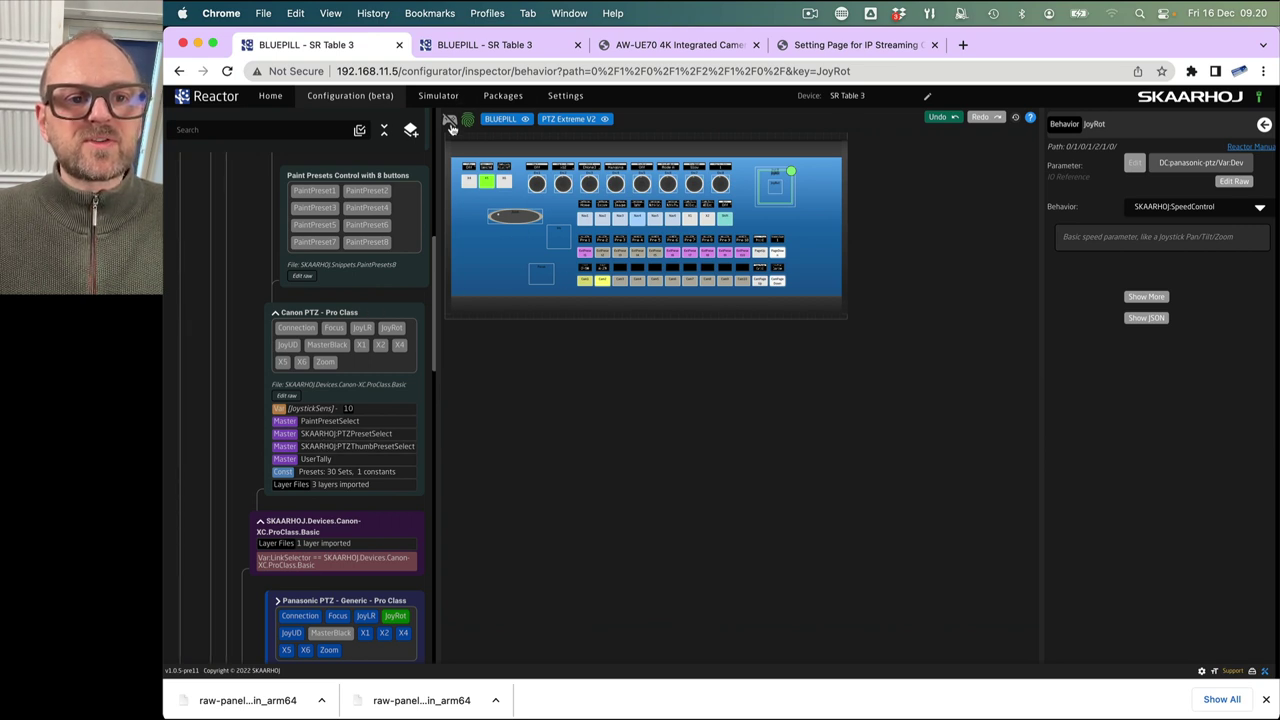
- Enable simulation in the panel view, switch the panel to camera 1 (CR-N500), check its controls, and turn simulation off again
left_click(451, 121)
left_click(587, 287)
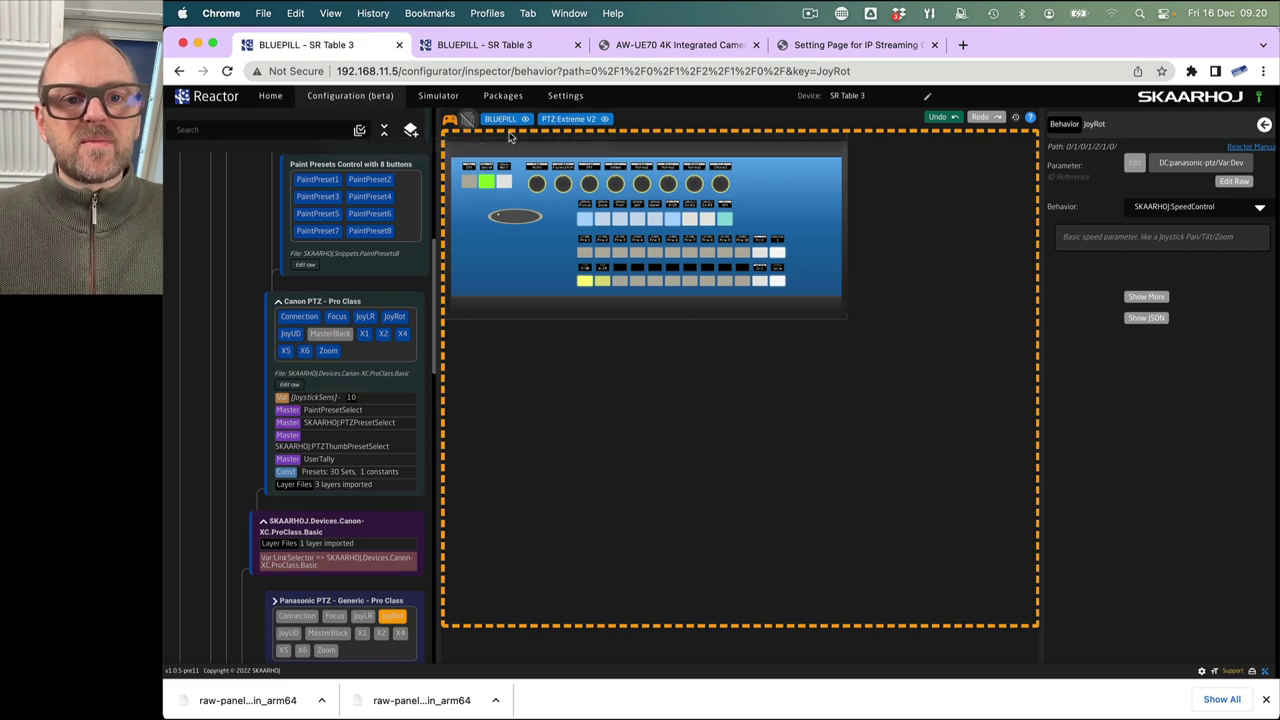
scroll(611, 230, "up", 5)
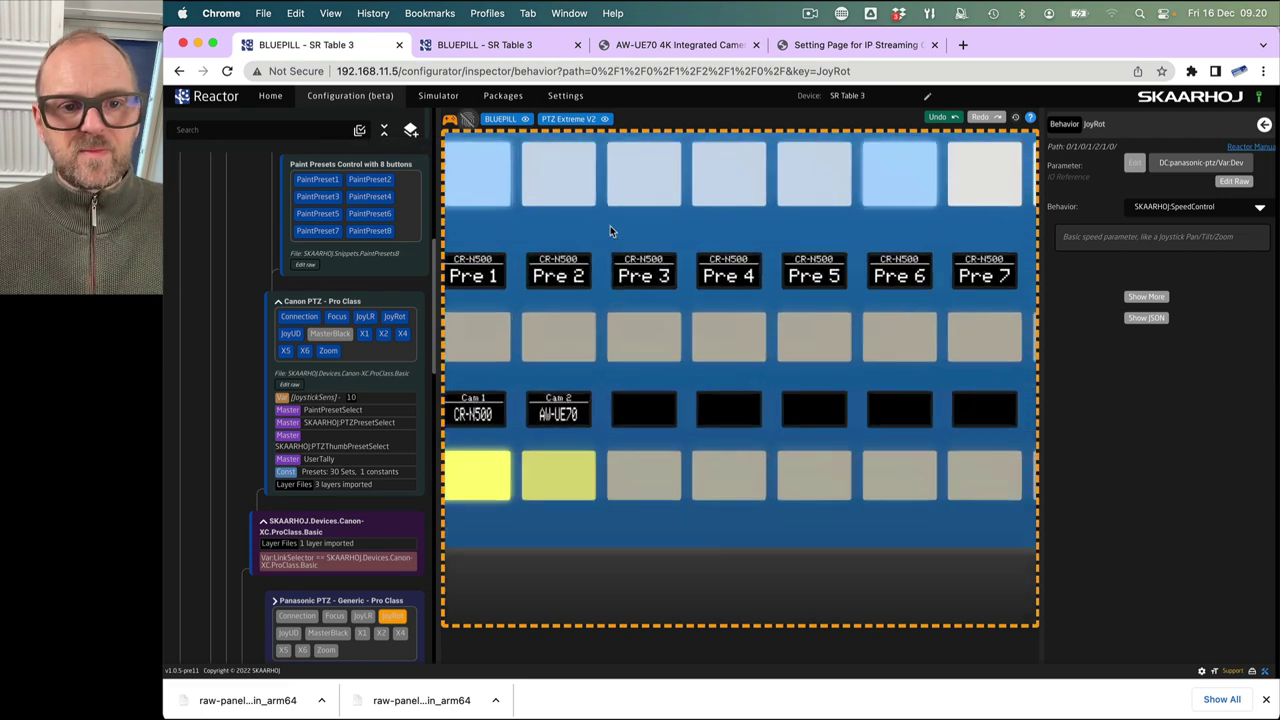
scroll(611, 230, "down", 3)
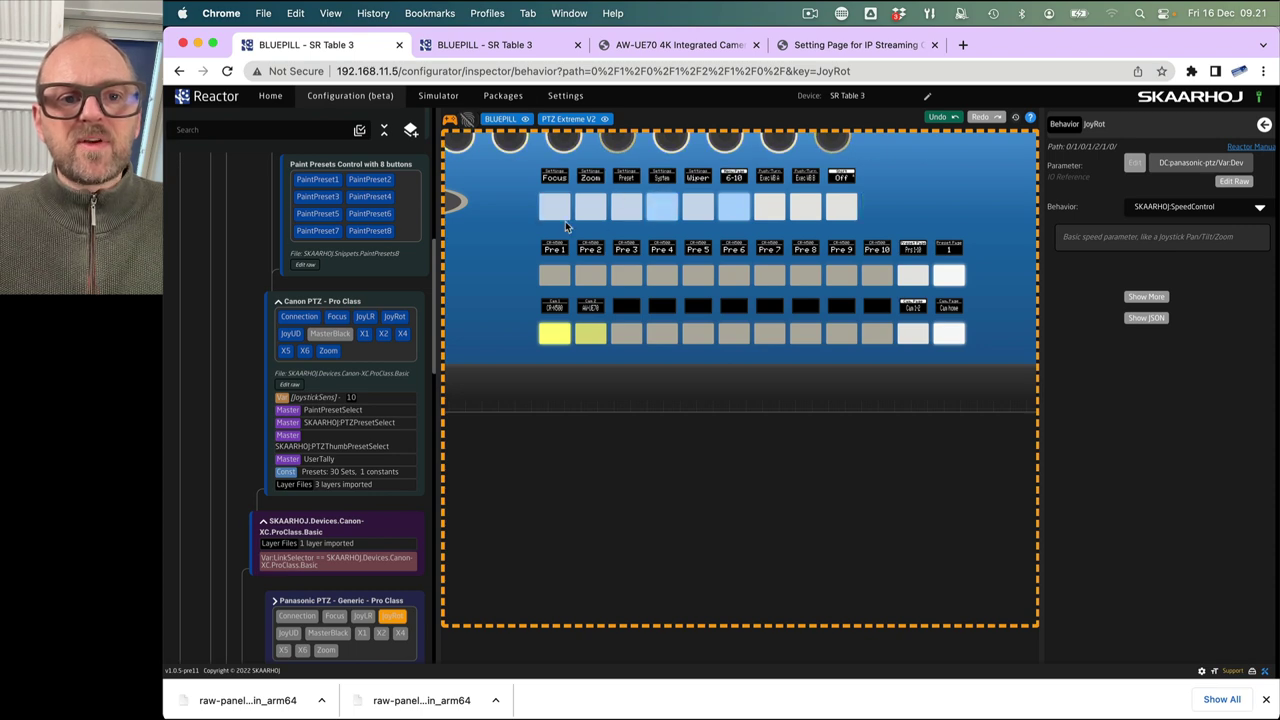
scroll(572, 223, "up", 3)
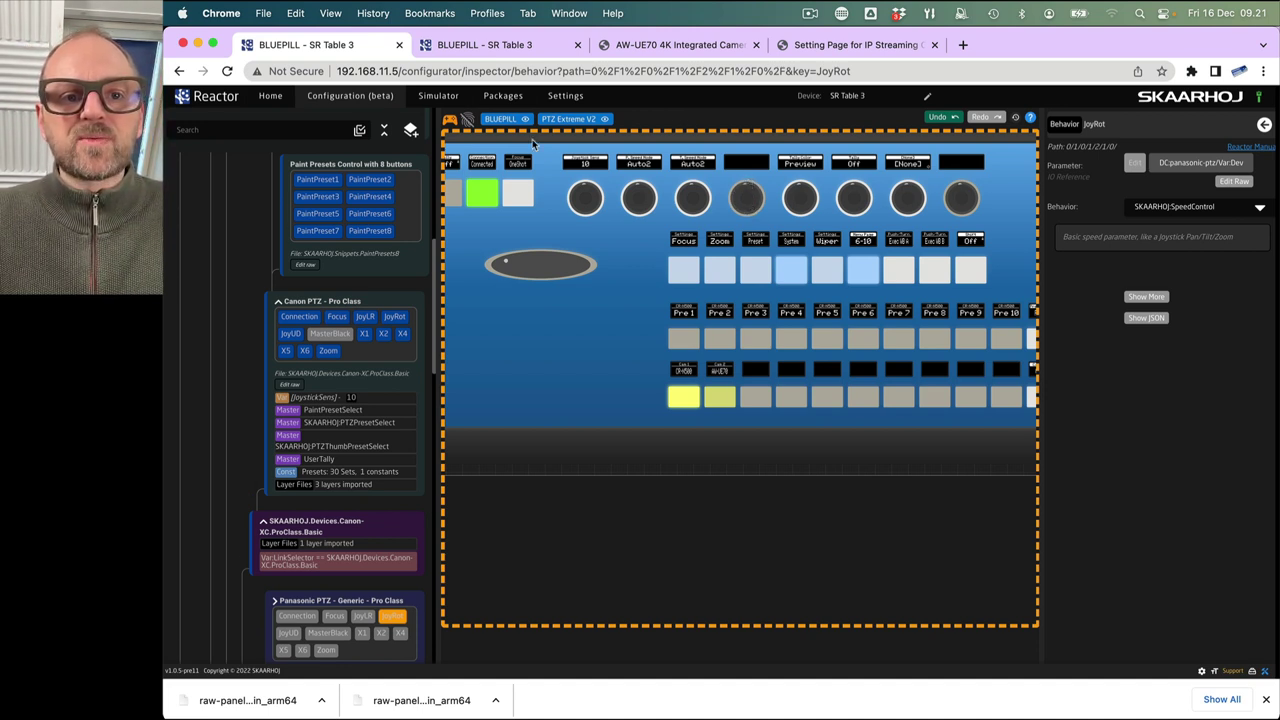
left_click(449, 120)
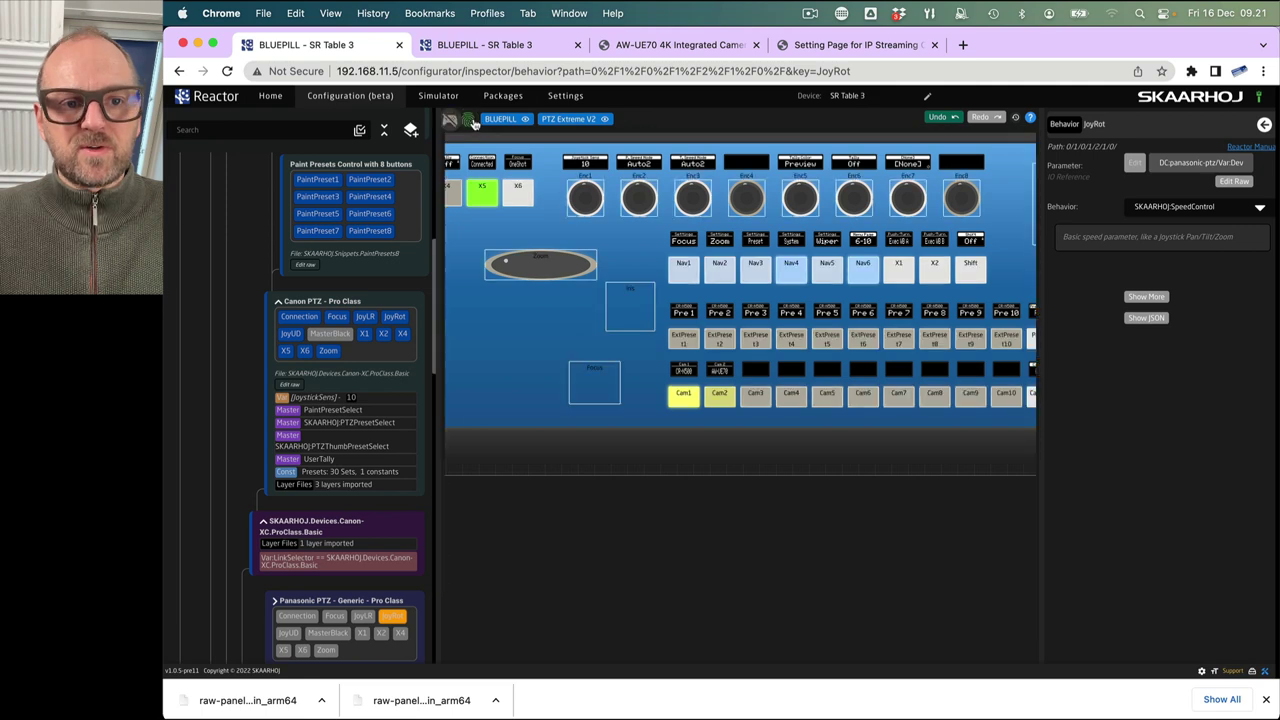
- Check the unused Enc4 in the System settings and create a variable named ZoomSens on the Canon PTZ - Pro Class layer
left_click(754, 204)
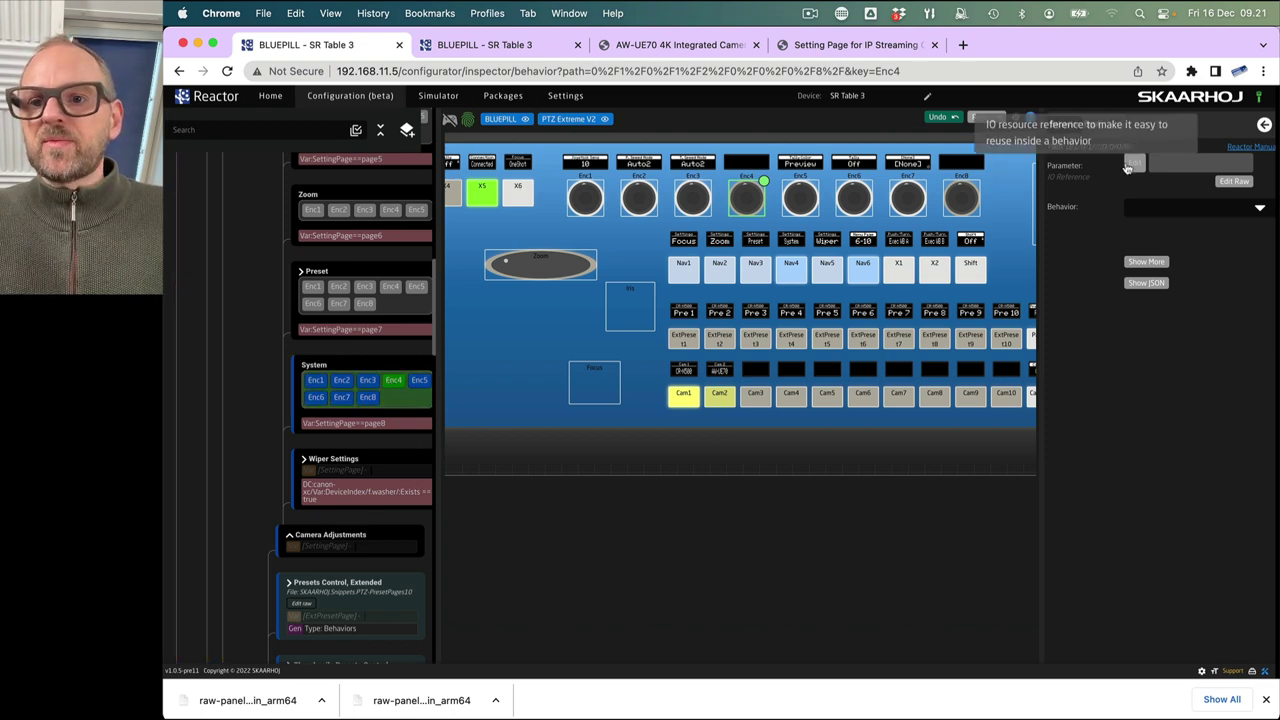
scroll(350, 505, "down", 10)
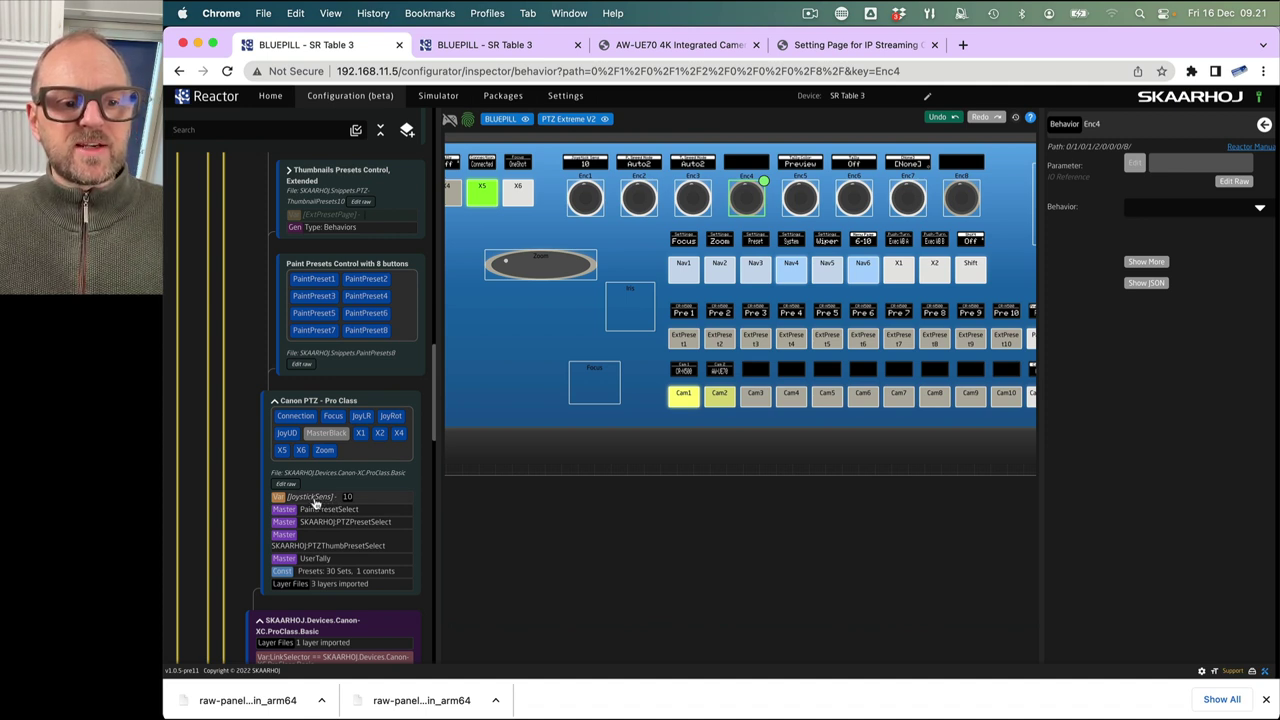
left_click(306, 401)
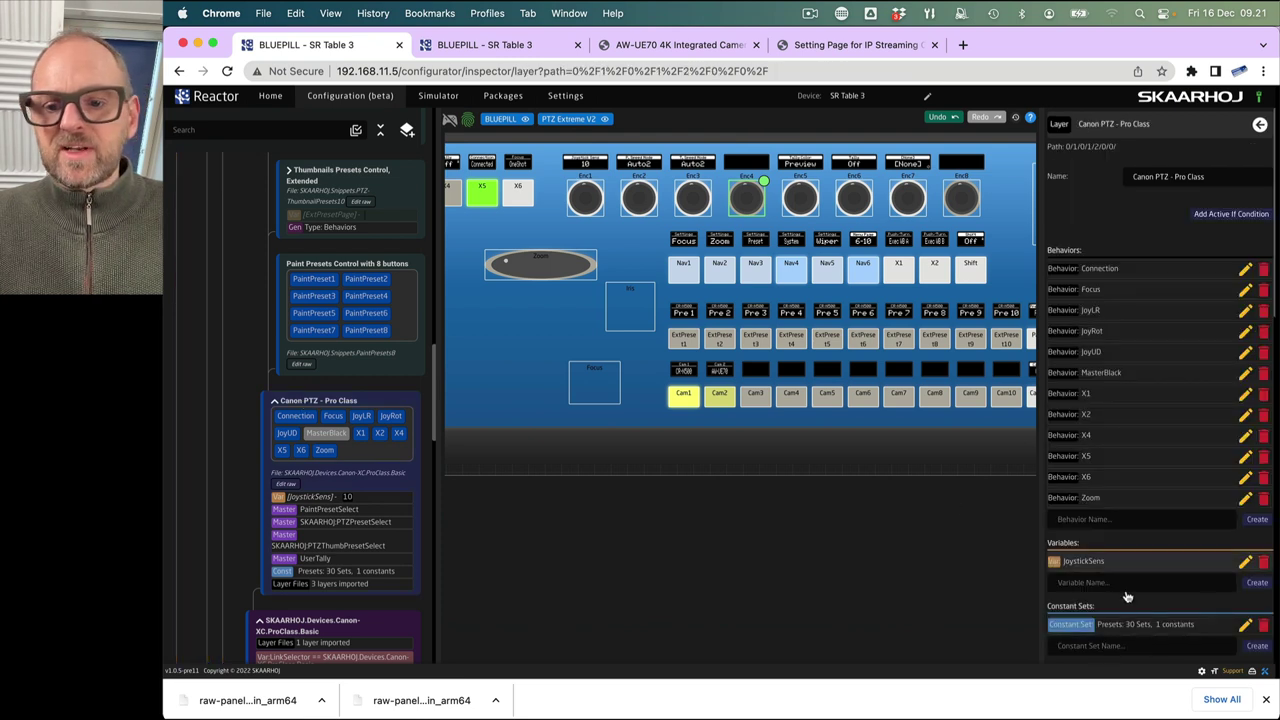
left_click(1082, 581)
type("ZoomSens")
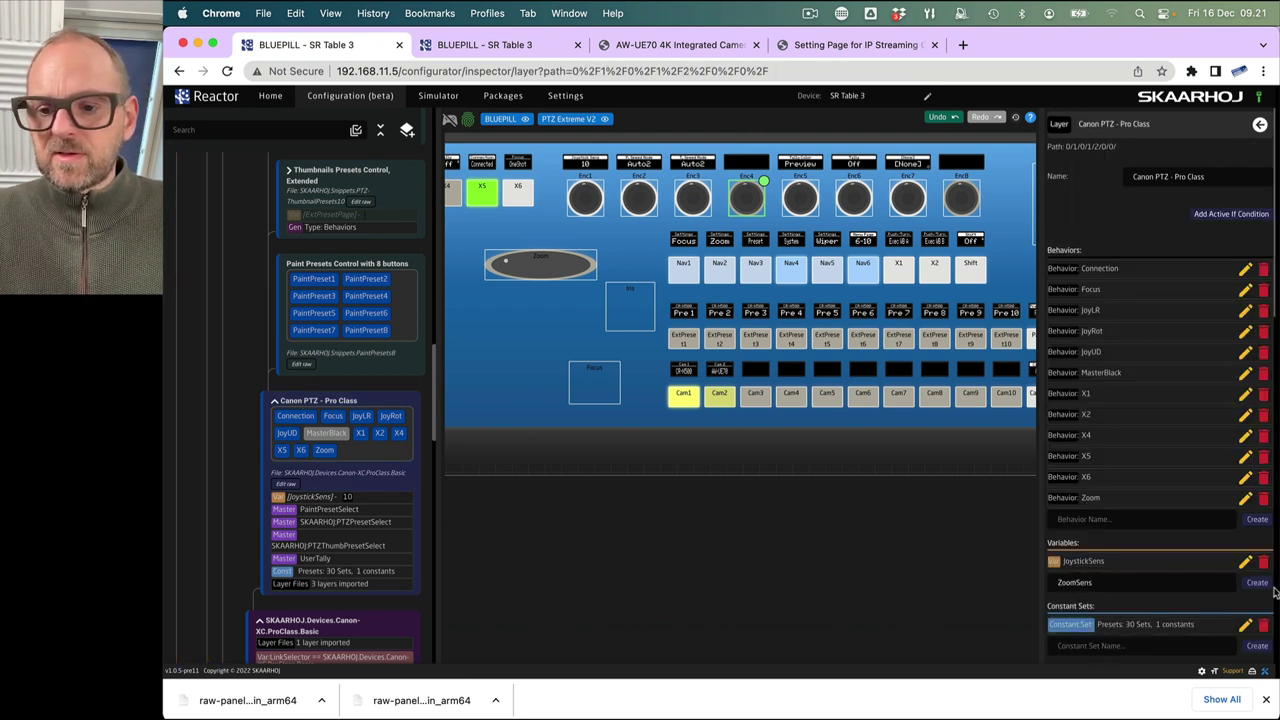
left_click(1257, 583)
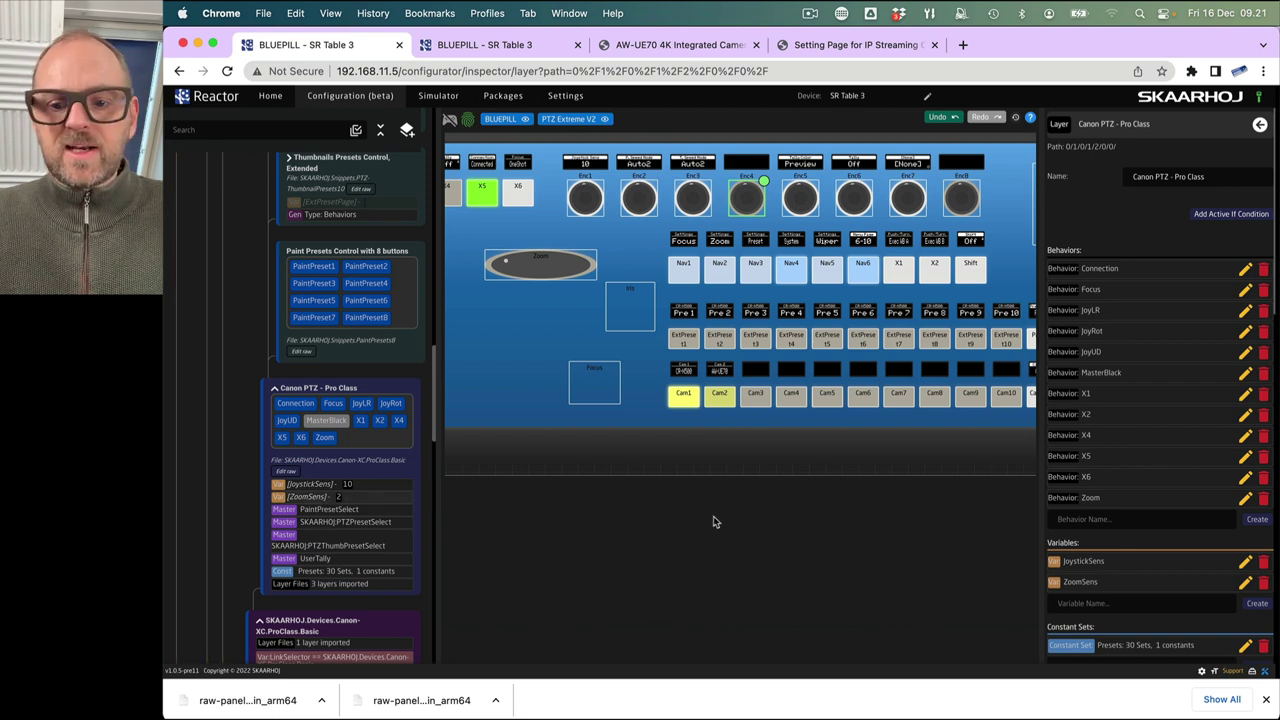
- Give the Canon layer's ZoomSens variable a range maximum of 10 and a default value of 10
left_click(1083, 581)
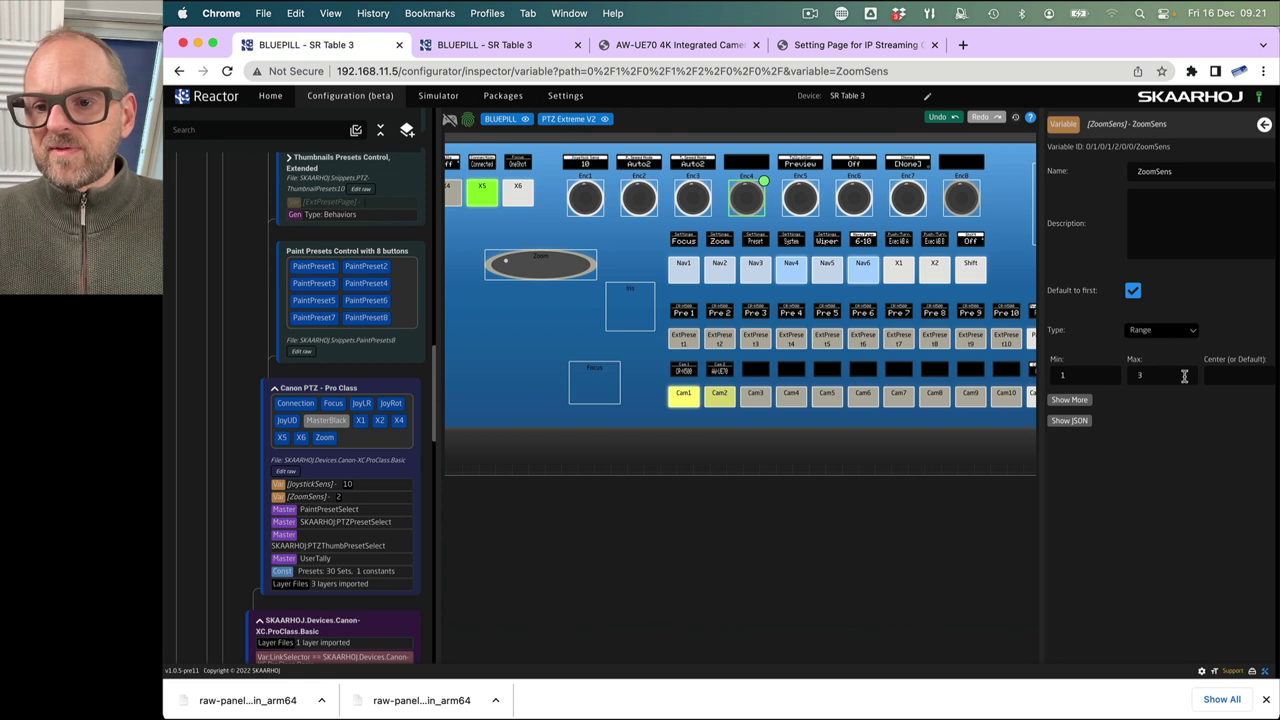
type("10")
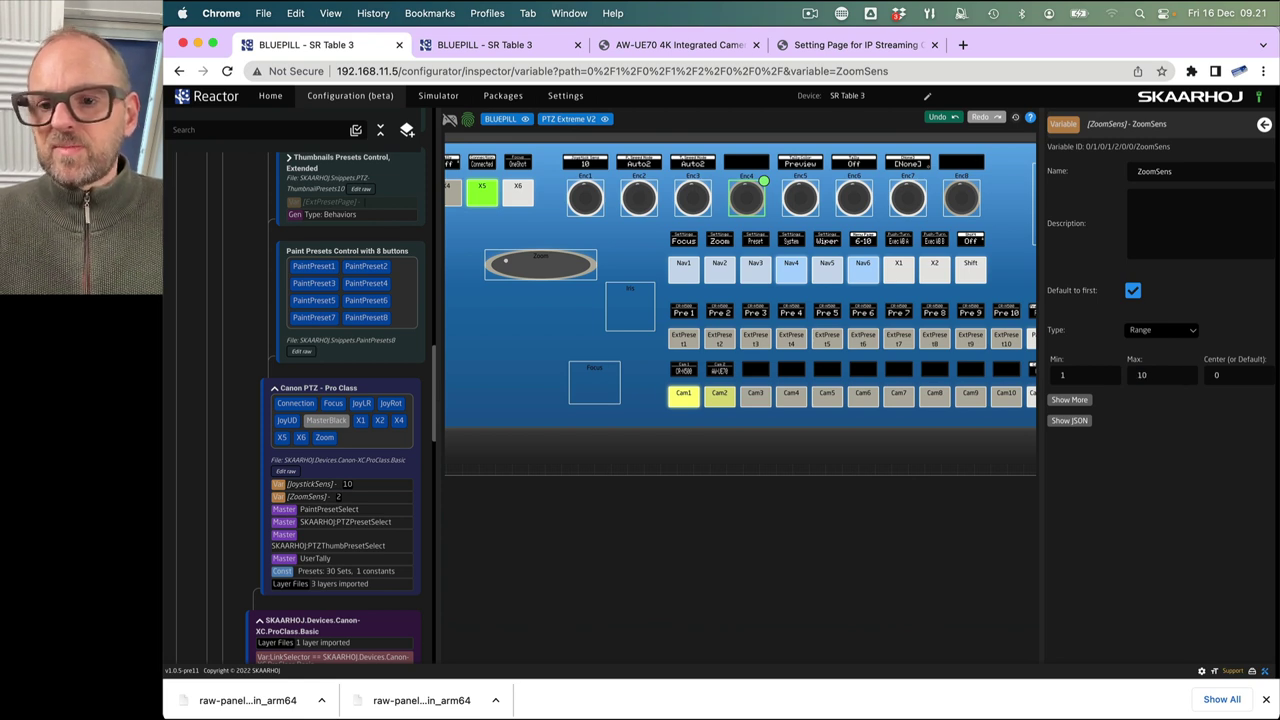
left_click(1070, 401)
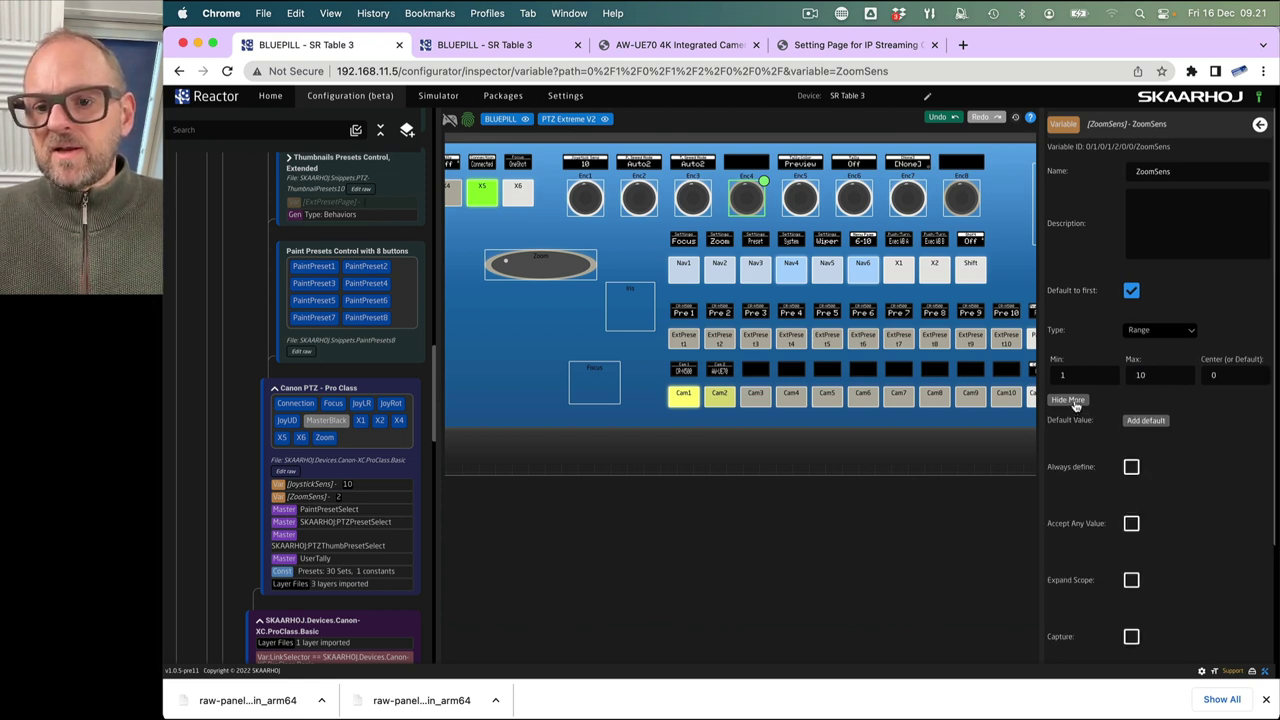
left_click(1147, 421)
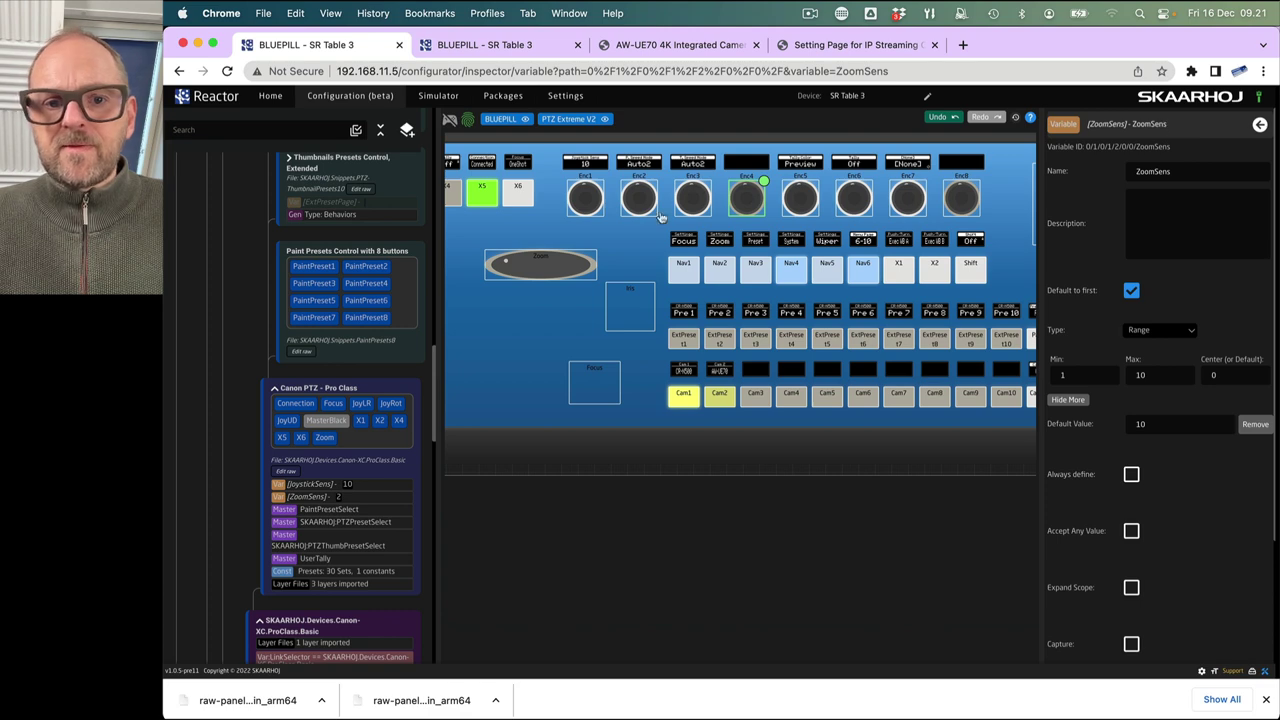
- Assign the ZoomSens variable as the parameter of encoder Enc4 in the Canon camera's System settings
left_click(752, 195)
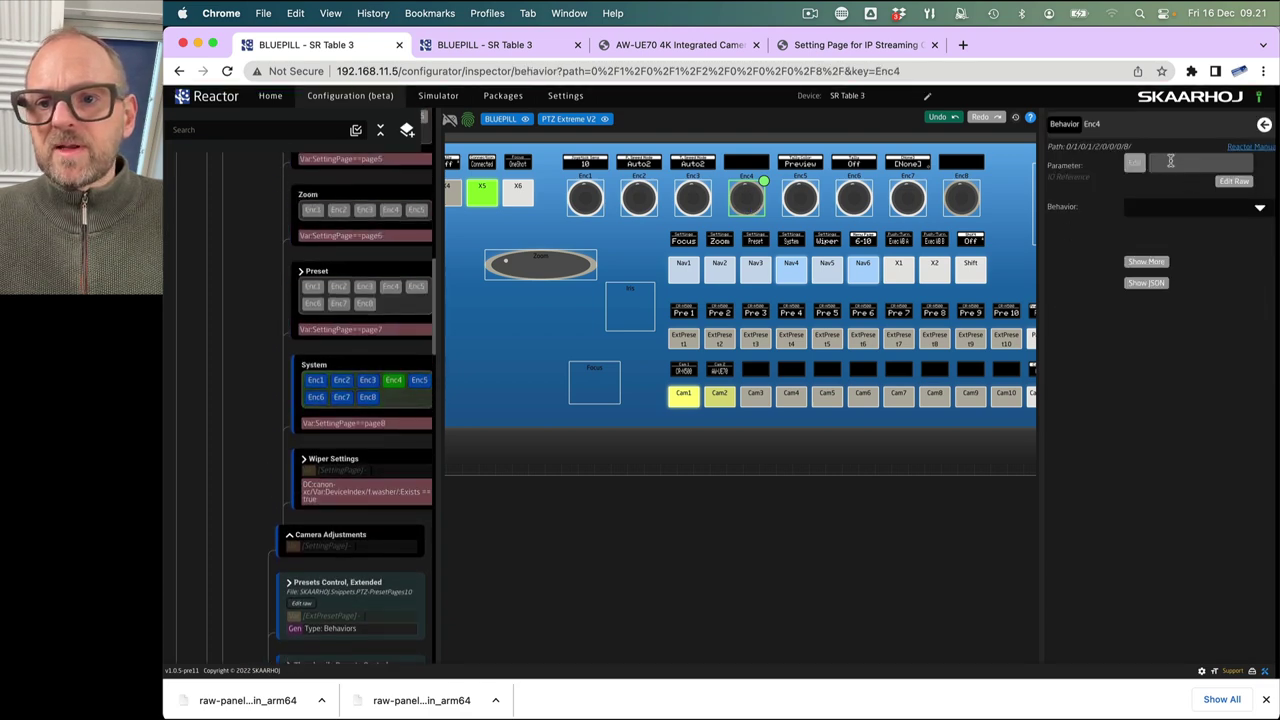
left_click(1135, 164)
left_click(537, 209)
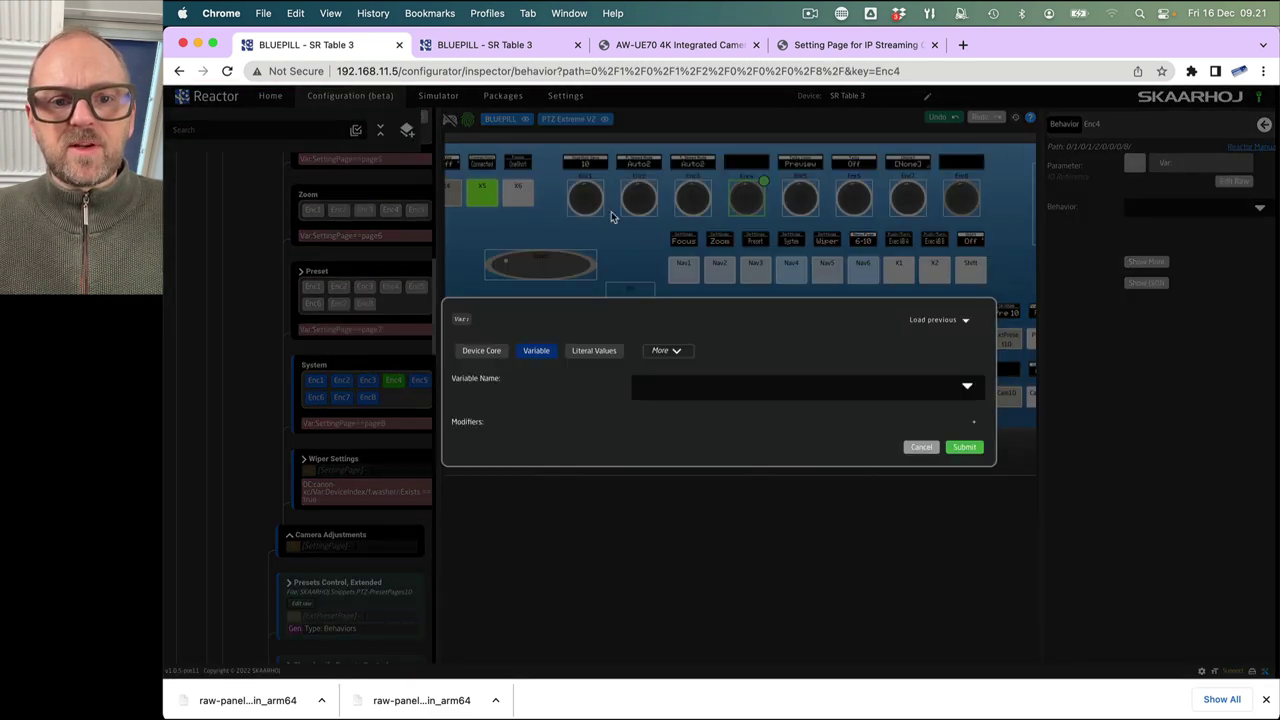
left_click(719, 386)
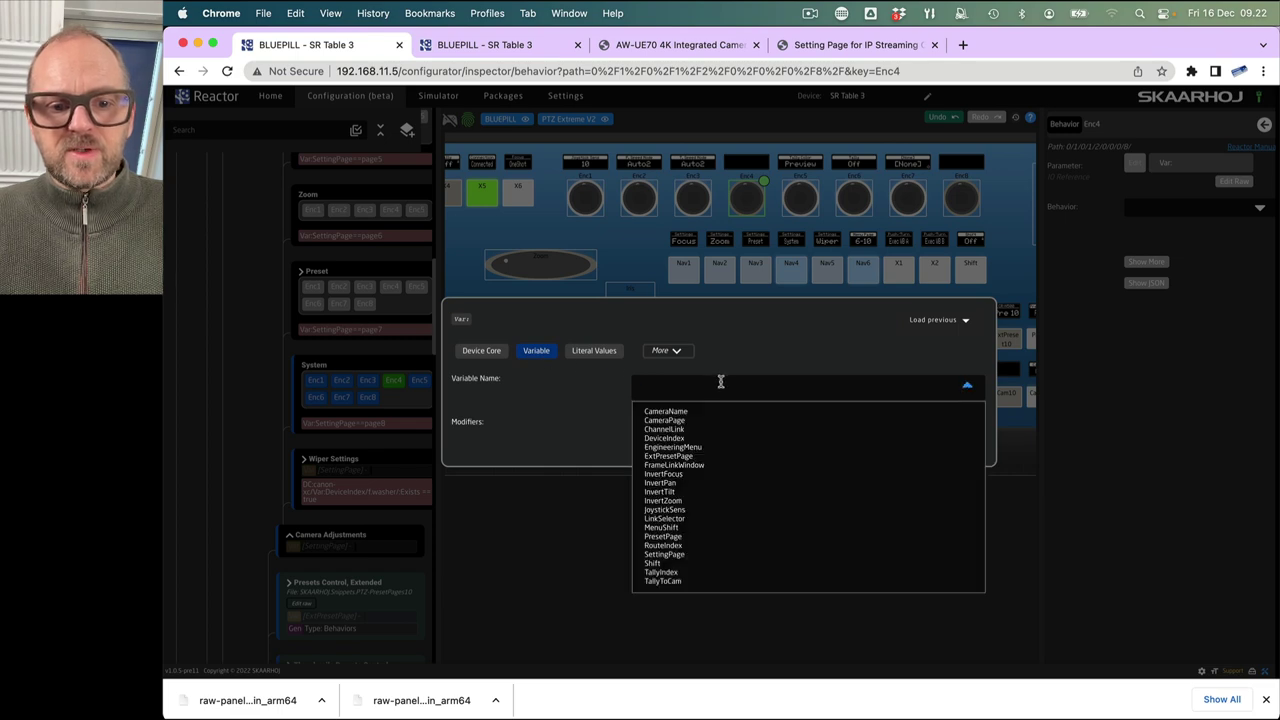
type("zoom")
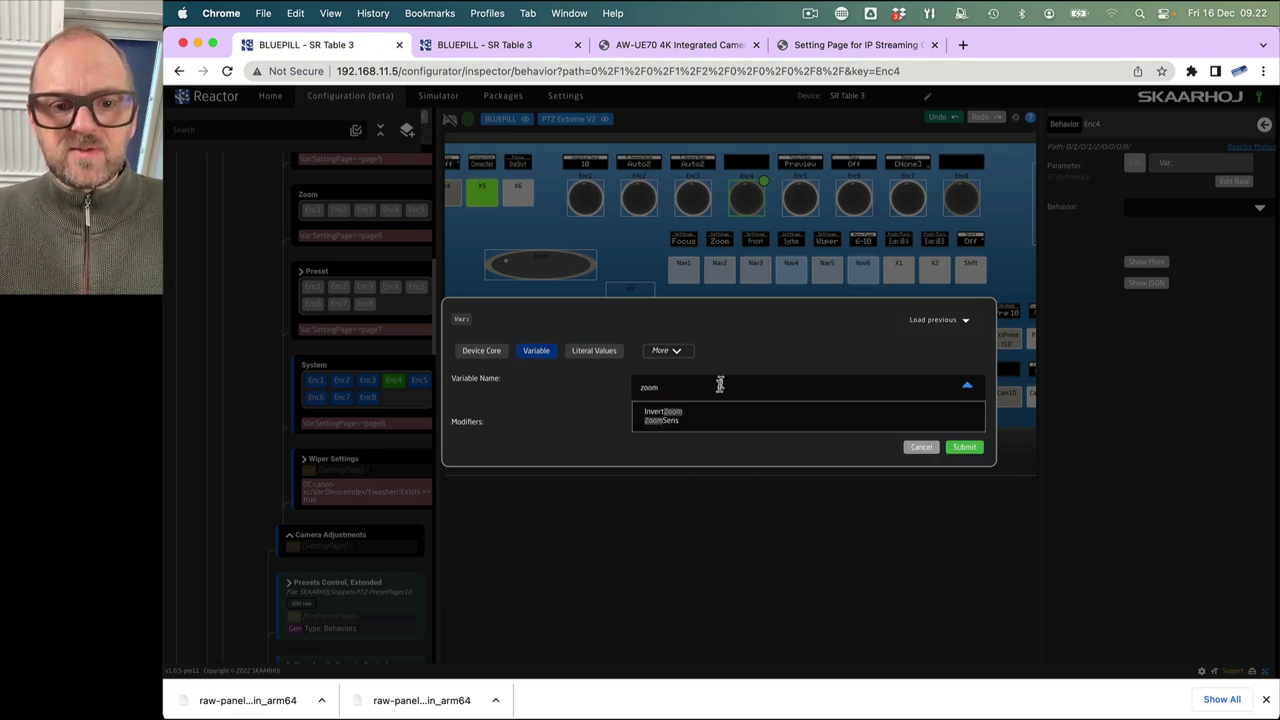
left_click(668, 420)
left_click(964, 447)
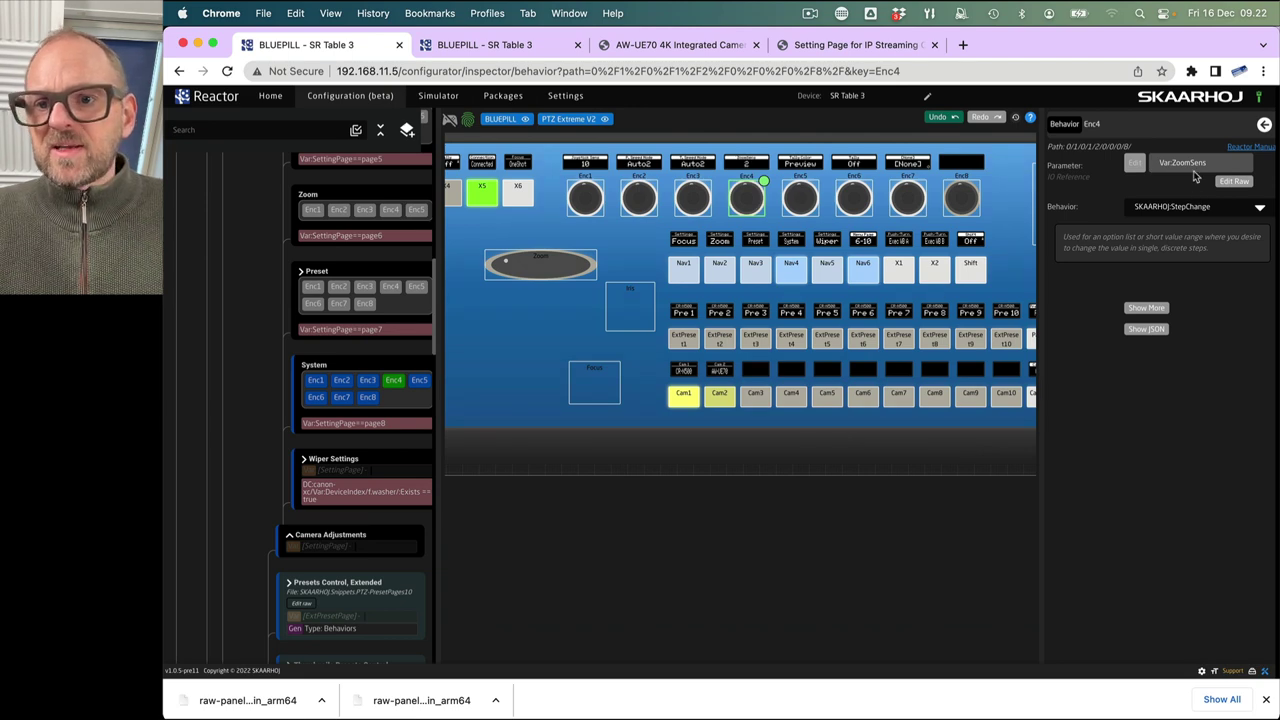
- Enable simulation and test Enc4 by lowering the Canon layer's ZoomSens to 1 and raising it to 10
scroll(743, 193, "up", 5)
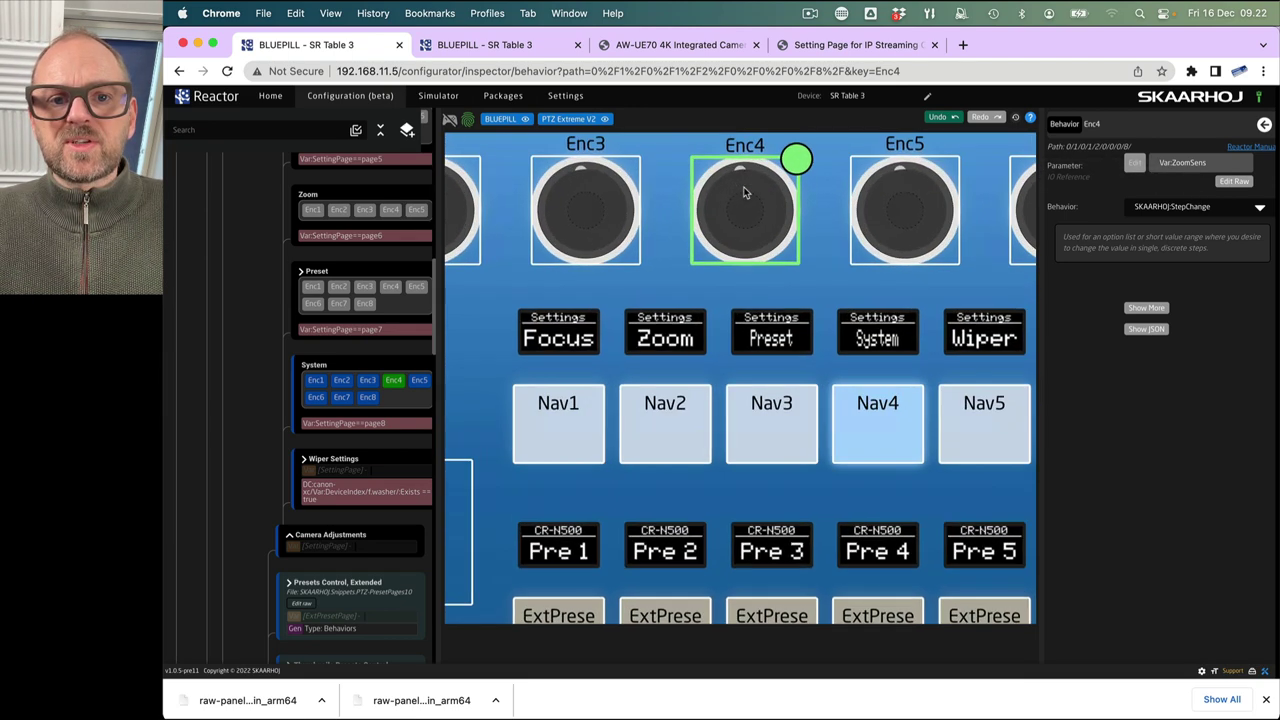
scroll(716, 236, "up", 3)
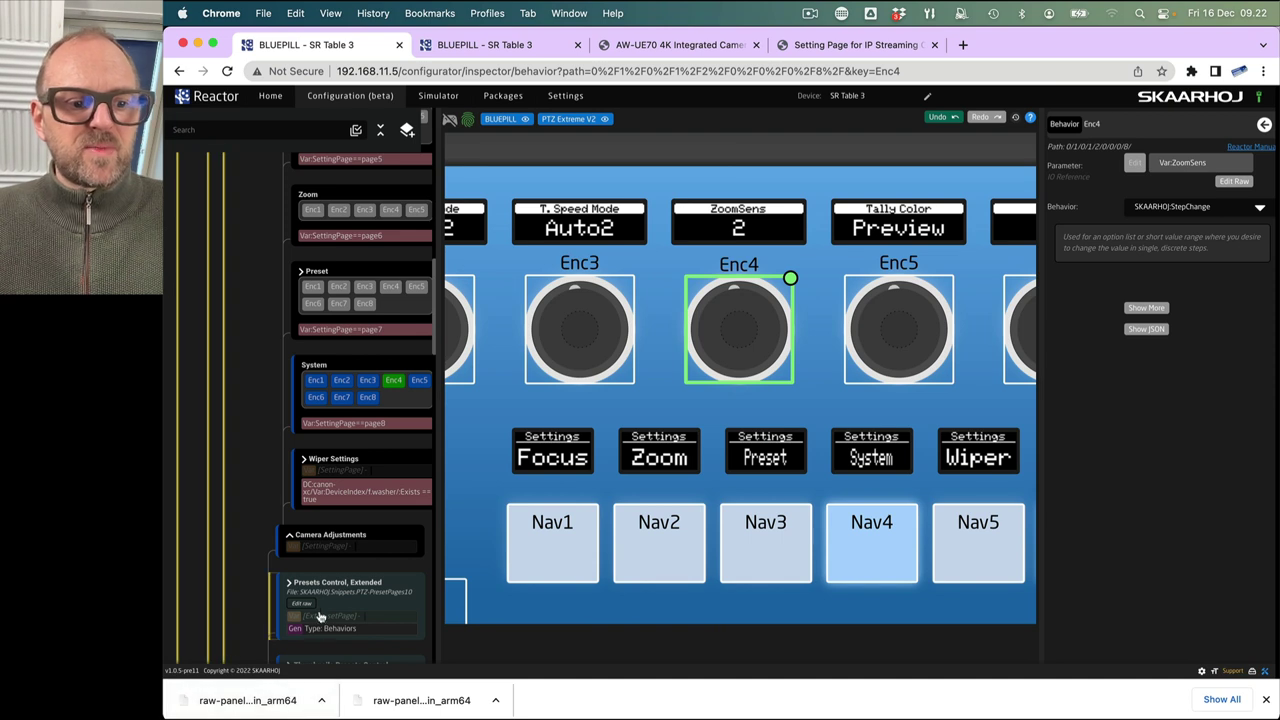
scroll(325, 512, "down", 4)
scroll(329, 514, "up", 5)
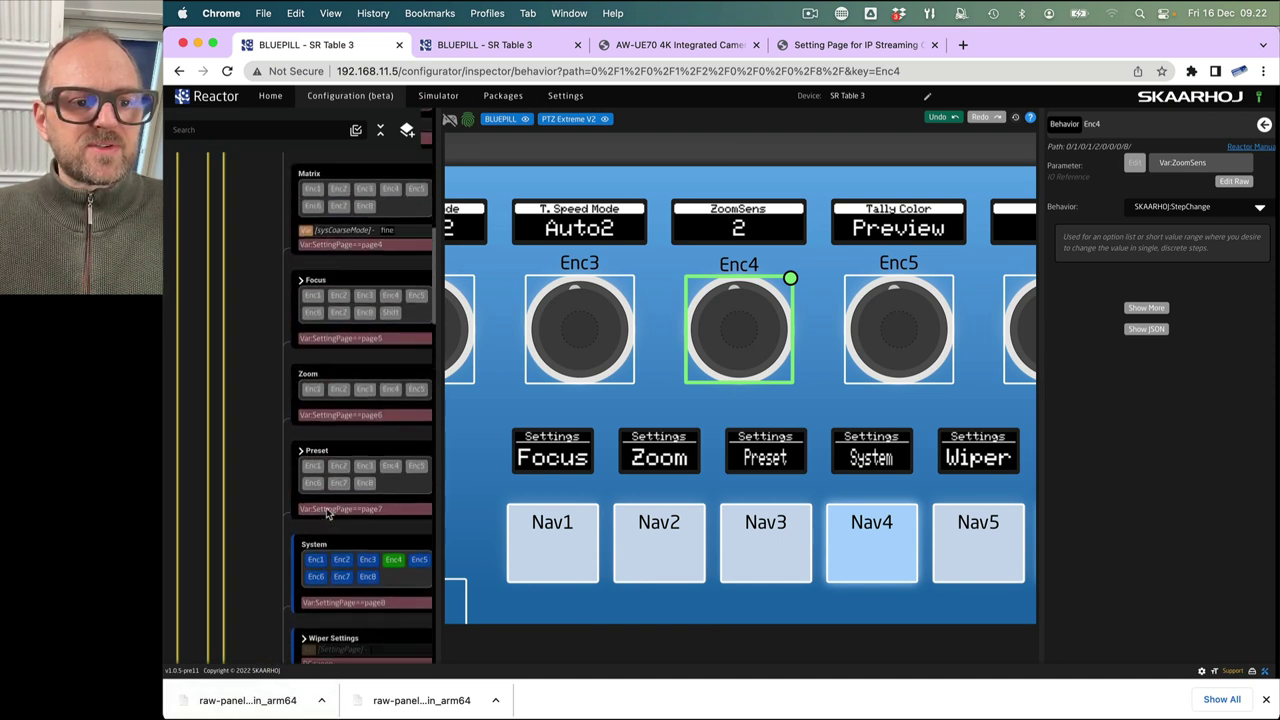
scroll(329, 512, "down", 10)
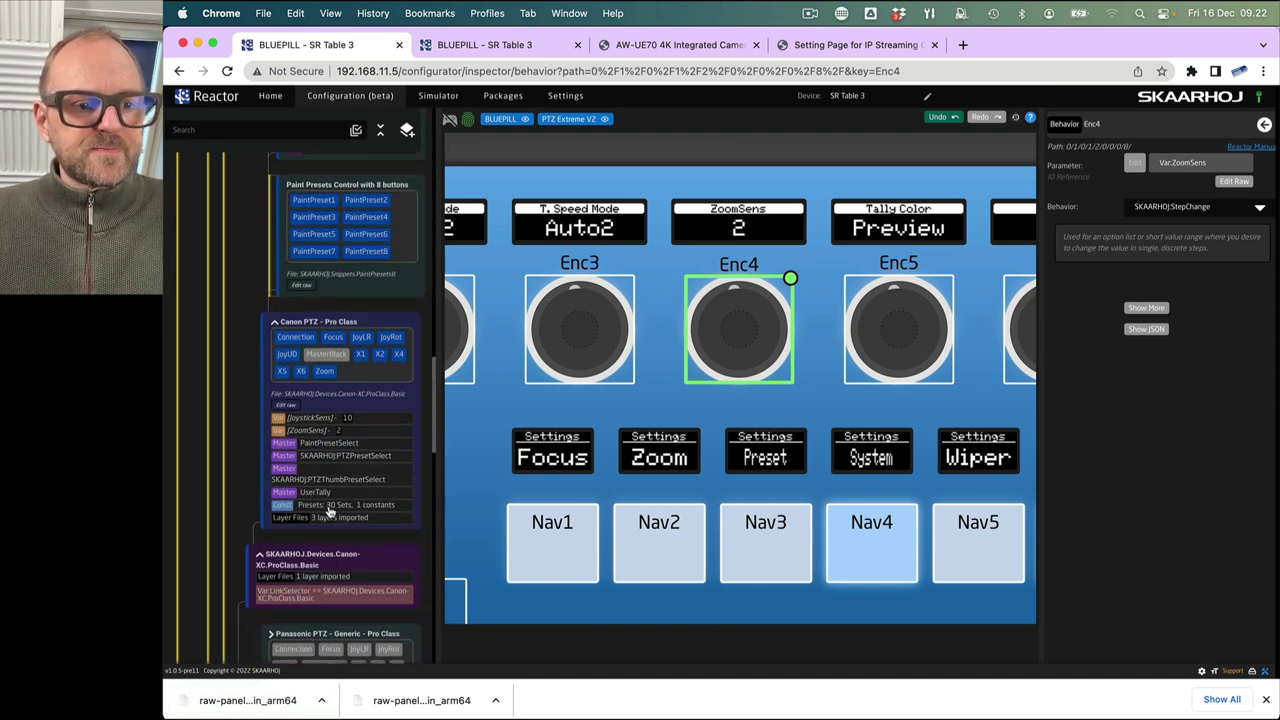
left_click(450, 119)
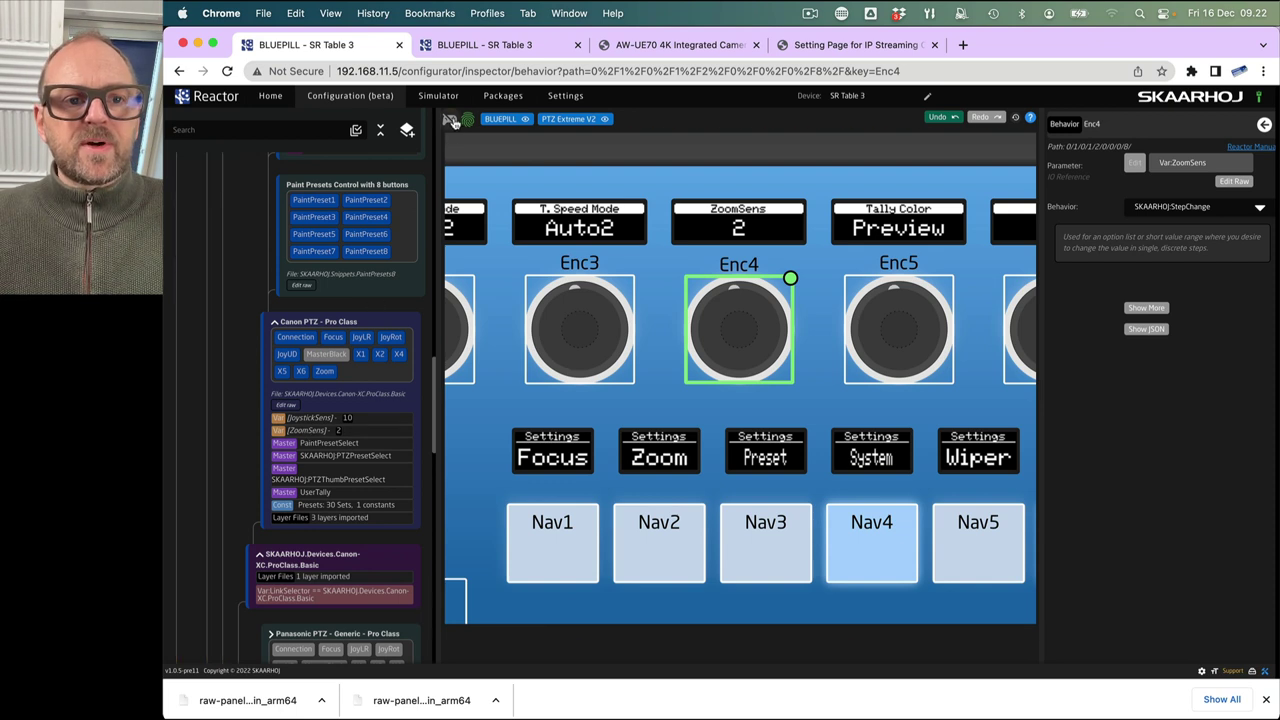
left_click_drag(740, 288, 660, 290)
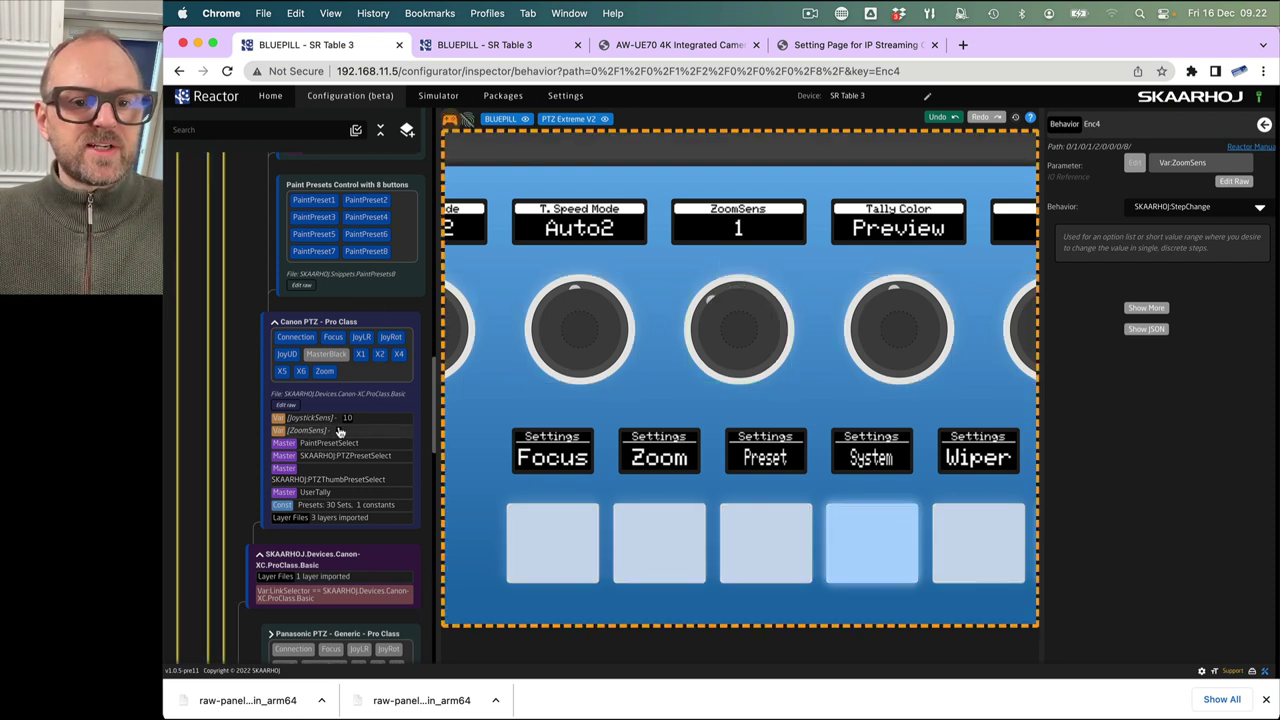
left_click_drag(752, 285, 900, 330)
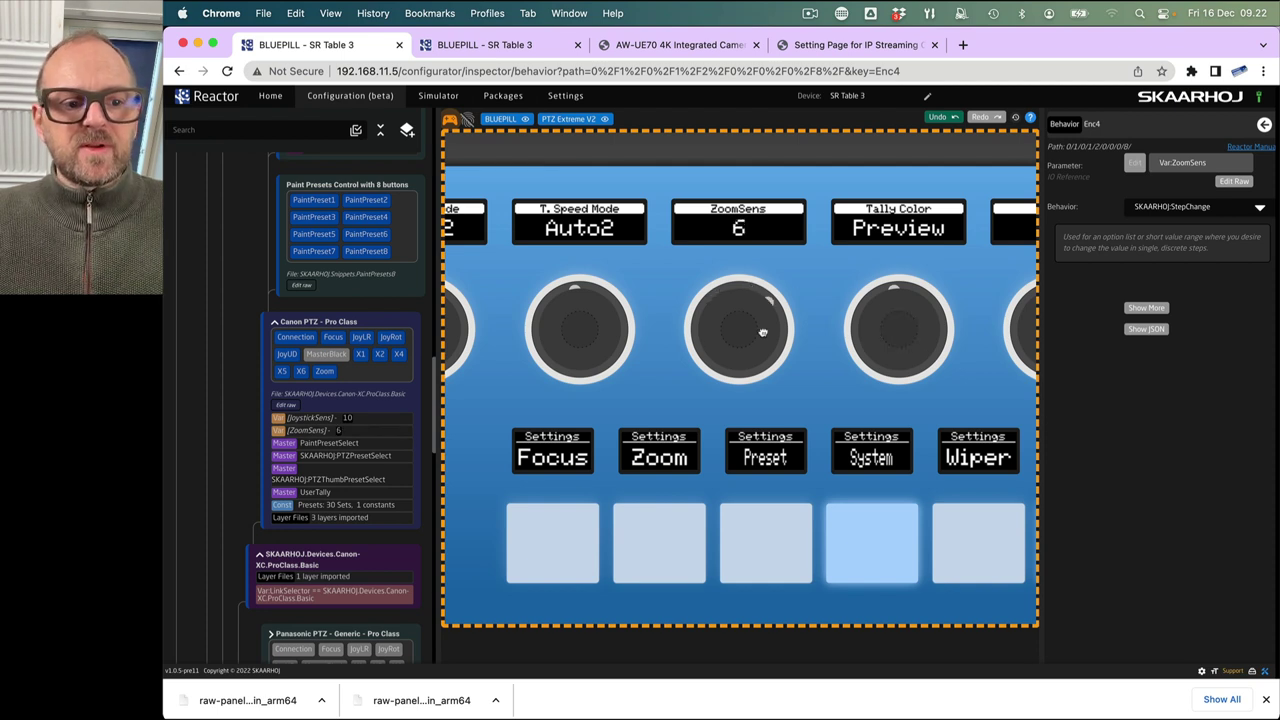
left_click_drag(762, 332, 770, 300)
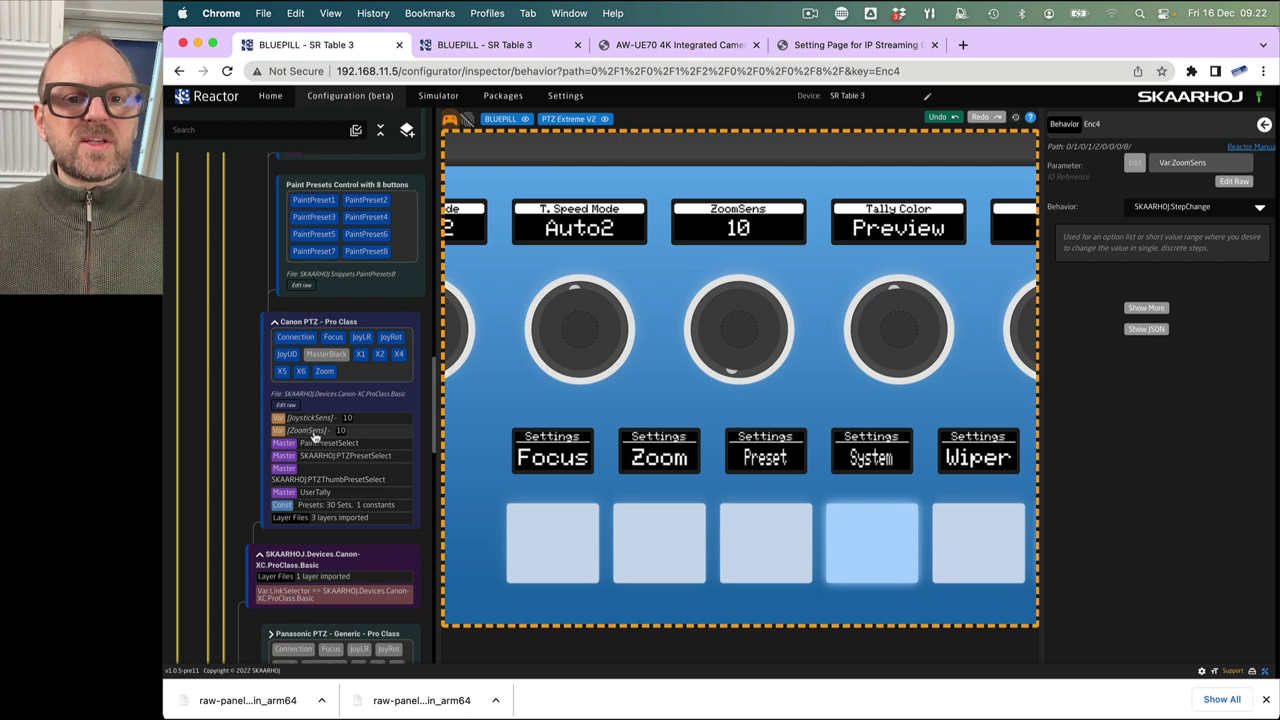
- Compare the Canon and Panasonic layers' ZoomSens variables and turn Enc4 to set the Canon value to 3
scroll(310, 465, "down", 8)
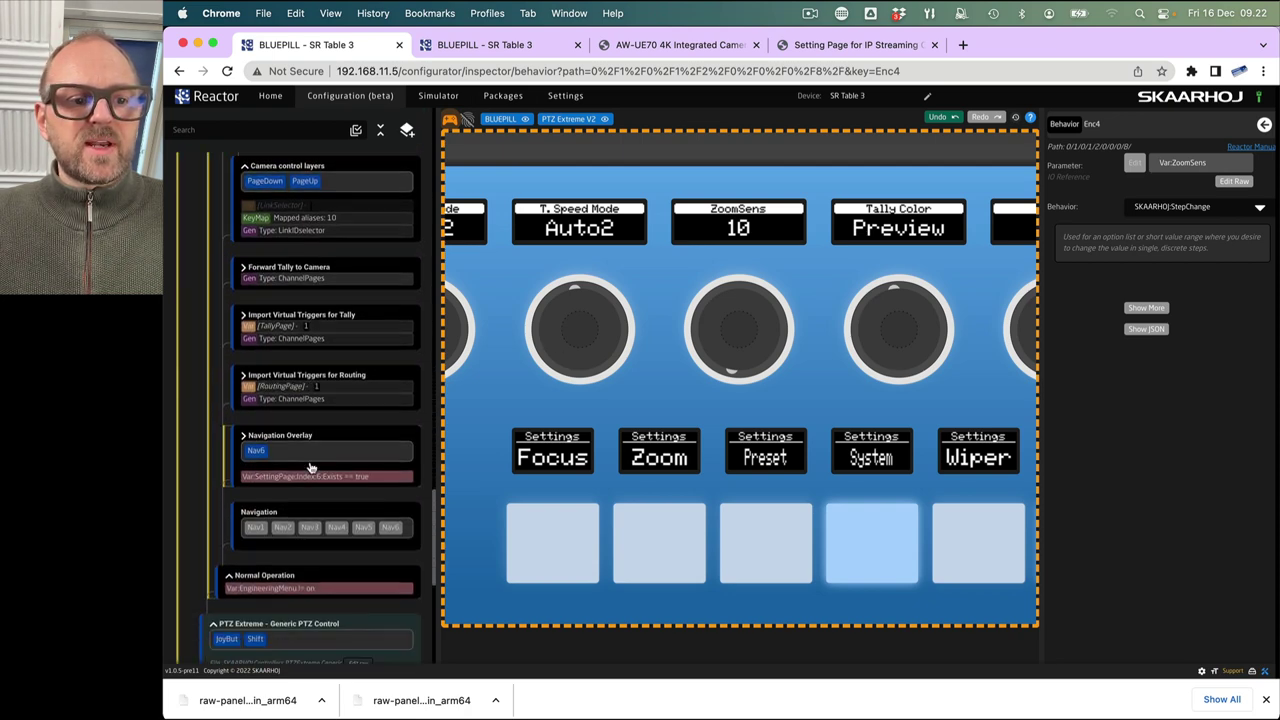
scroll(310, 467, "up", 8)
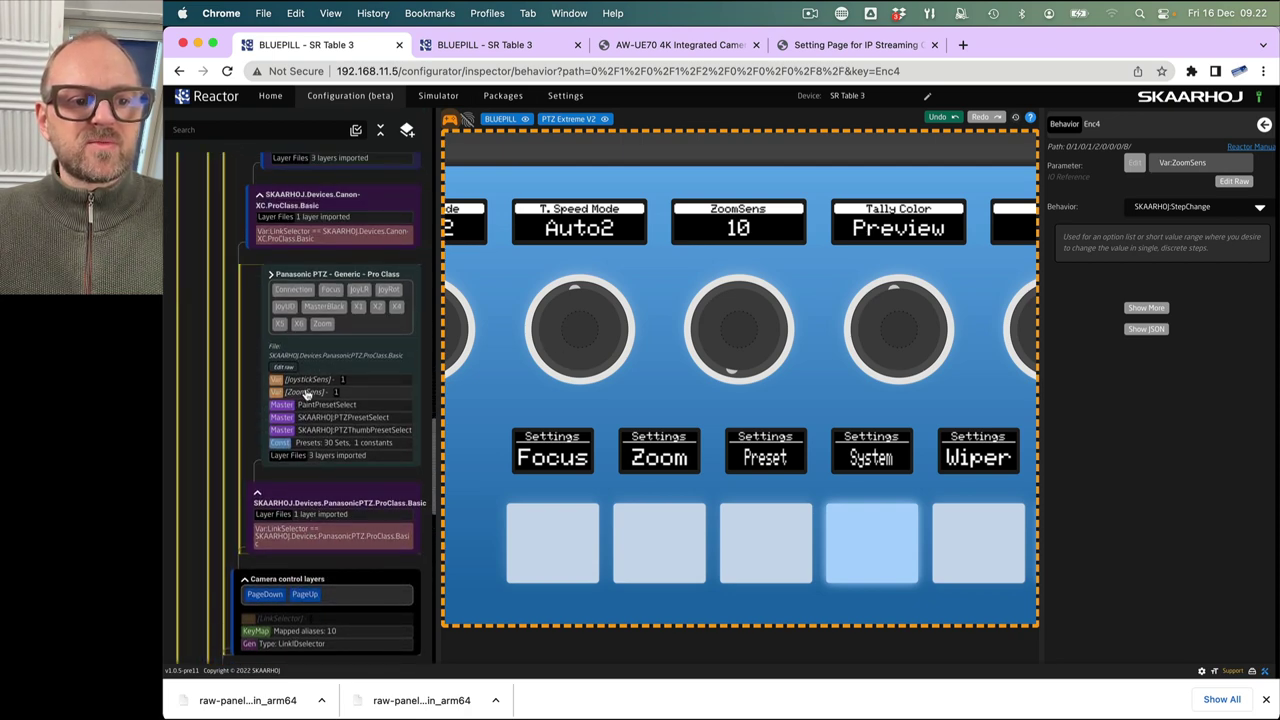
scroll(305, 395, "up", 3)
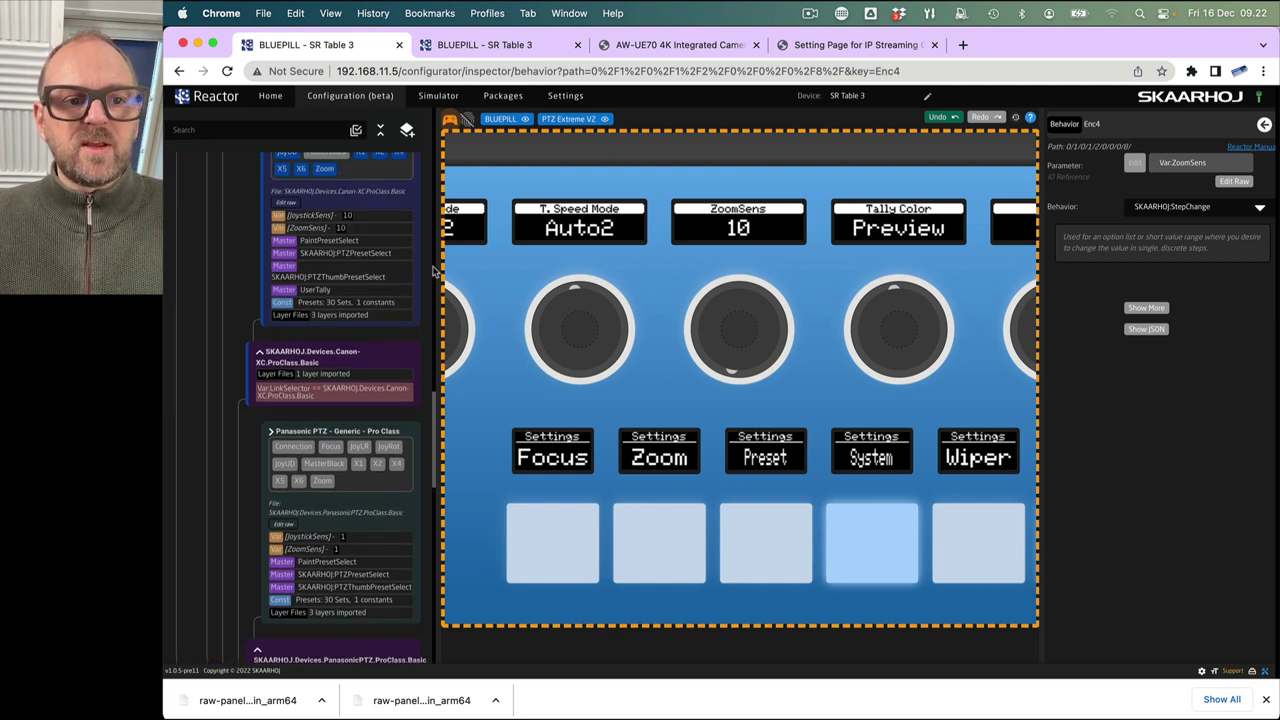
left_click(757, 295)
left_click_drag(779, 362, 700, 363)
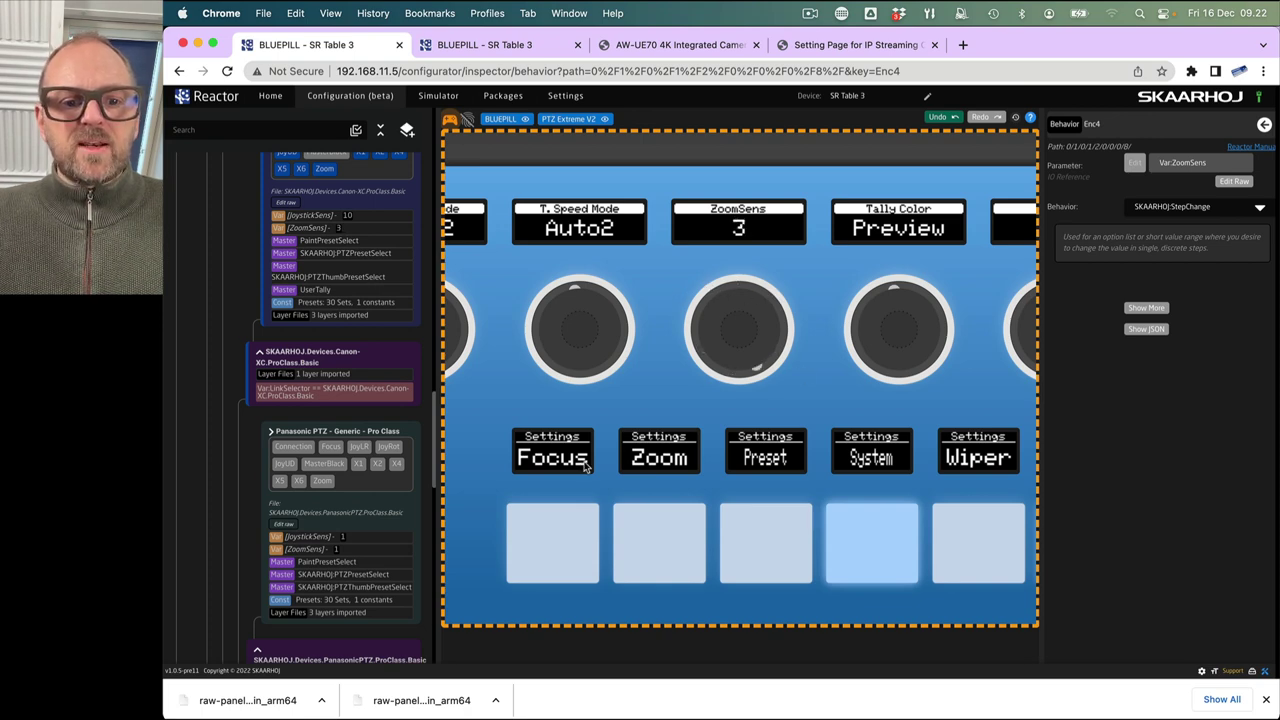
- Switch the simulated panel to camera 2 (AW-UE70) and set Joystick Sens to 9 in its System settings
scroll(720, 250, "down", 5)
left_click(758, 532)
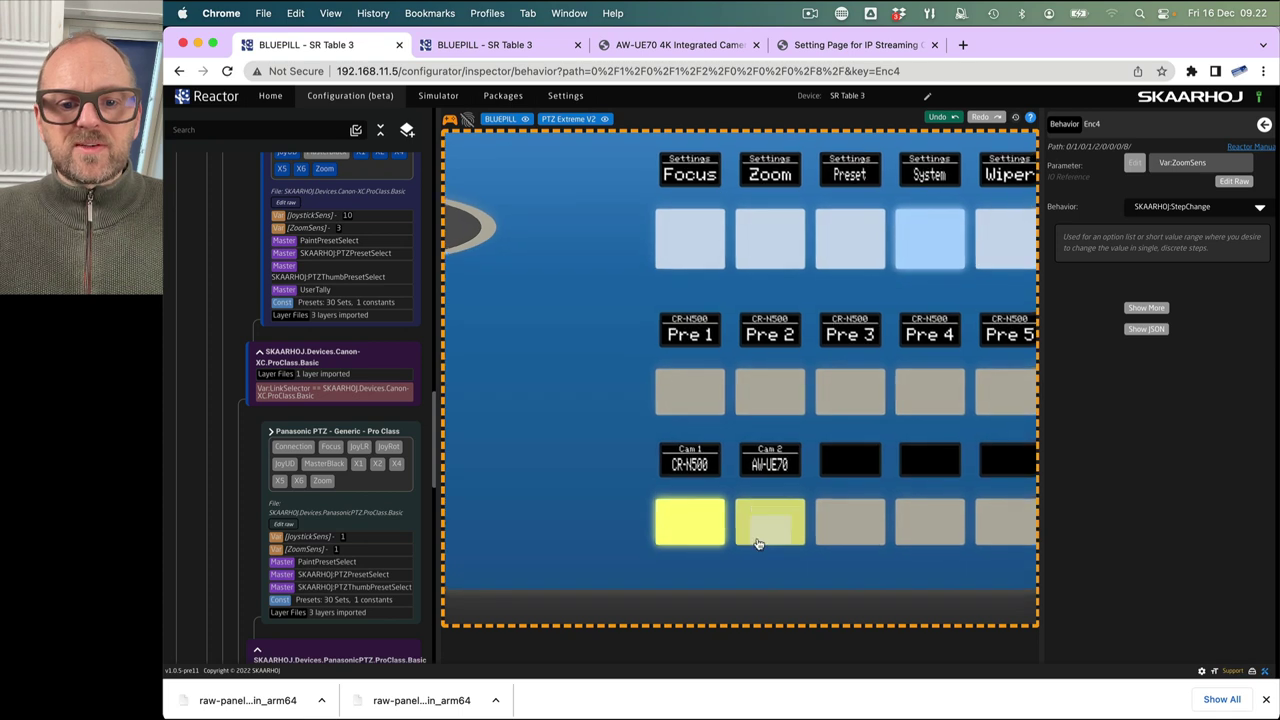
left_click(929, 251)
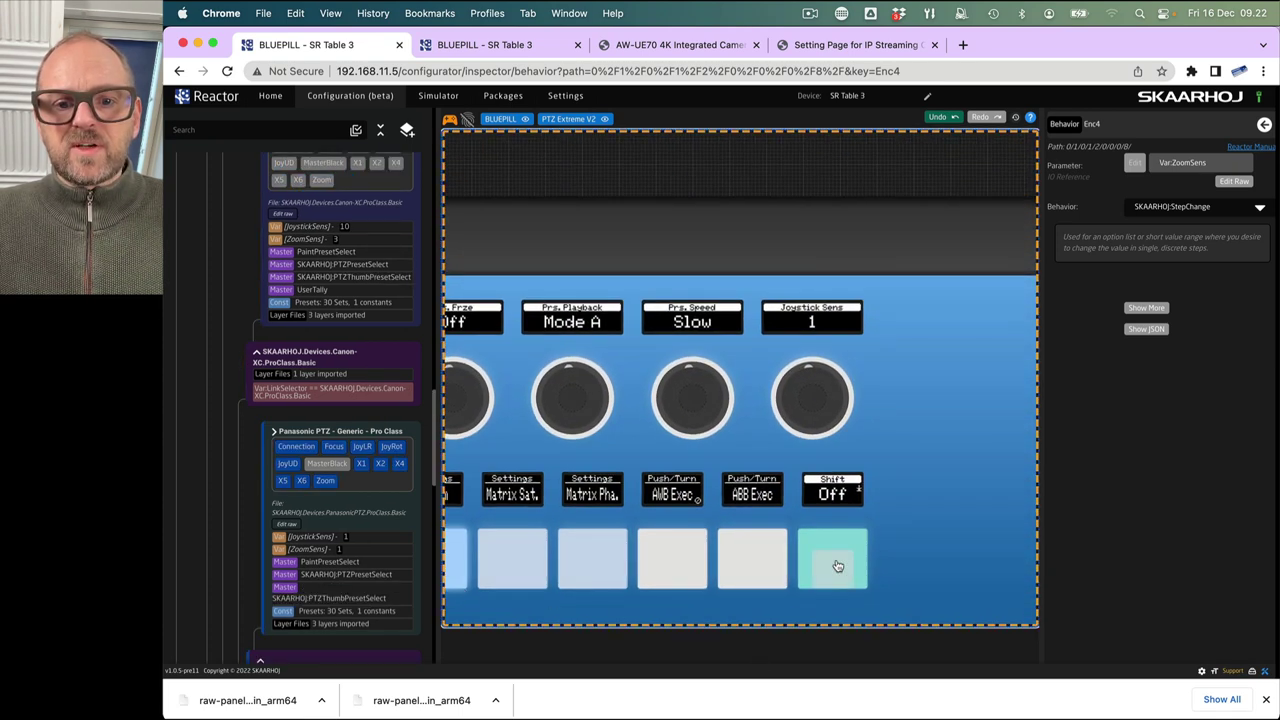
left_click(847, 570)
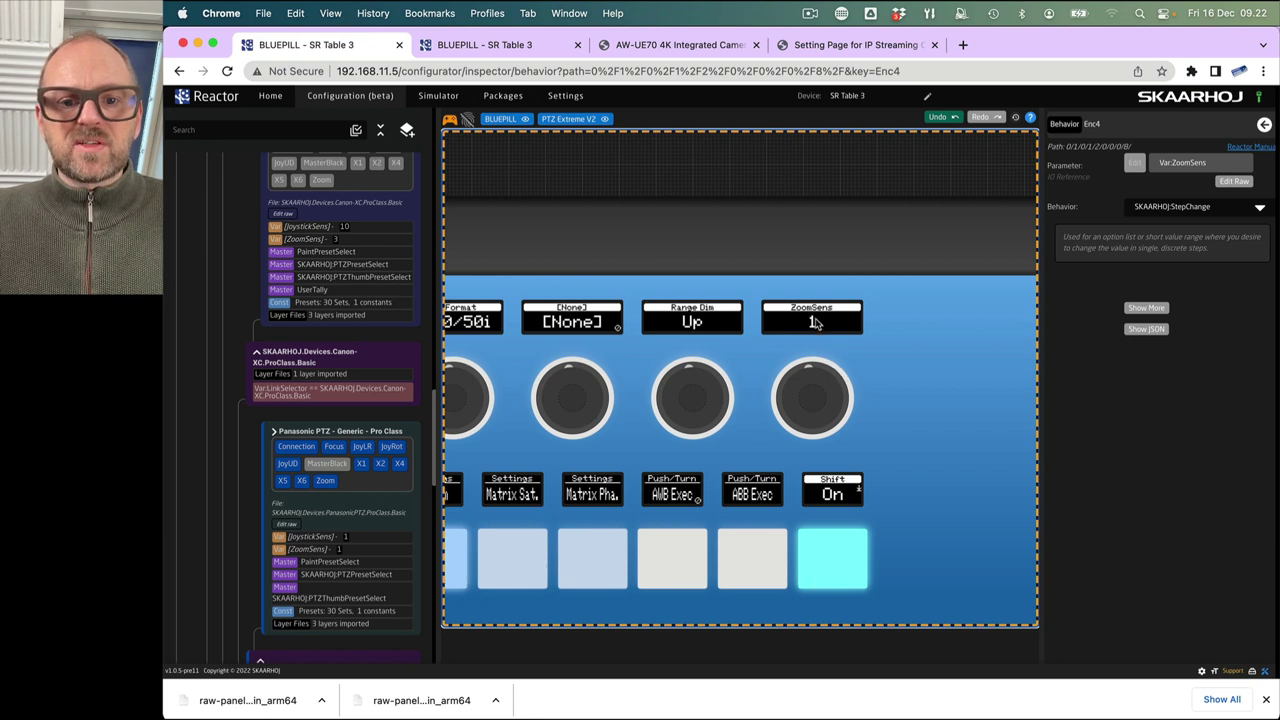
left_click_drag(810, 364, 870, 400)
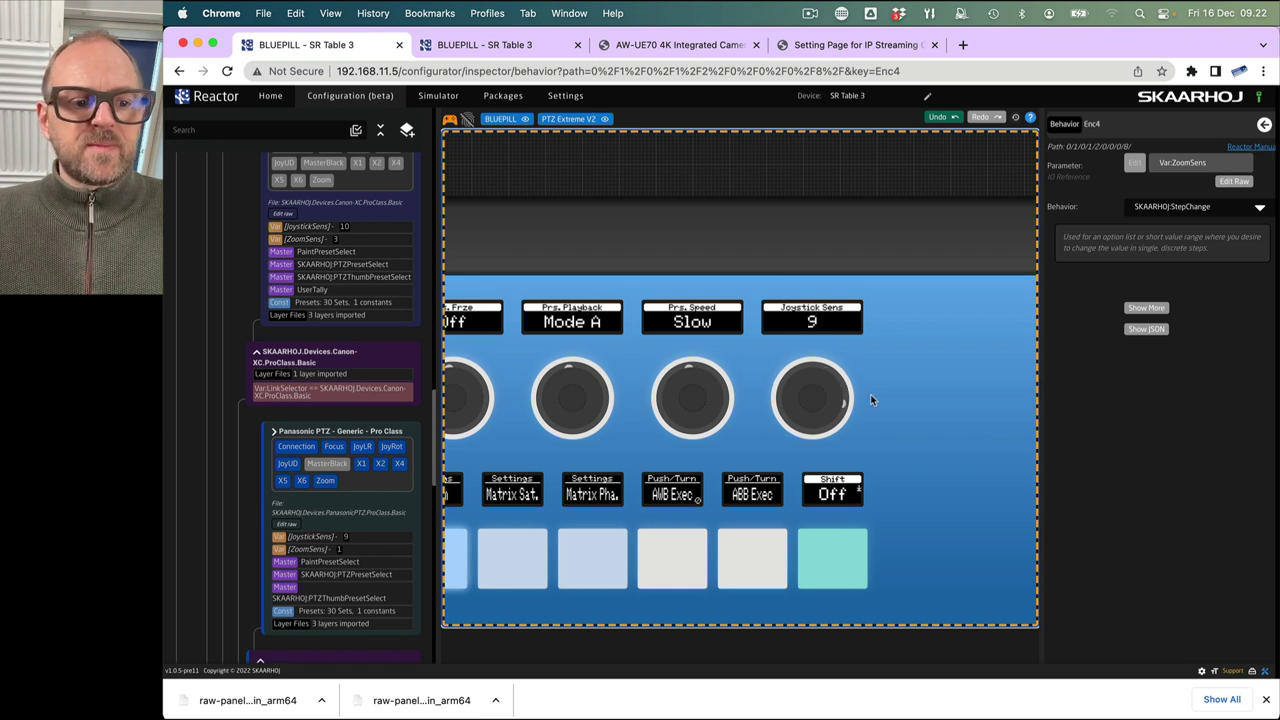
- Hold Shift down in the simulation and set the Panasonic camera's ZoomSens to 6
left_click(835, 578)
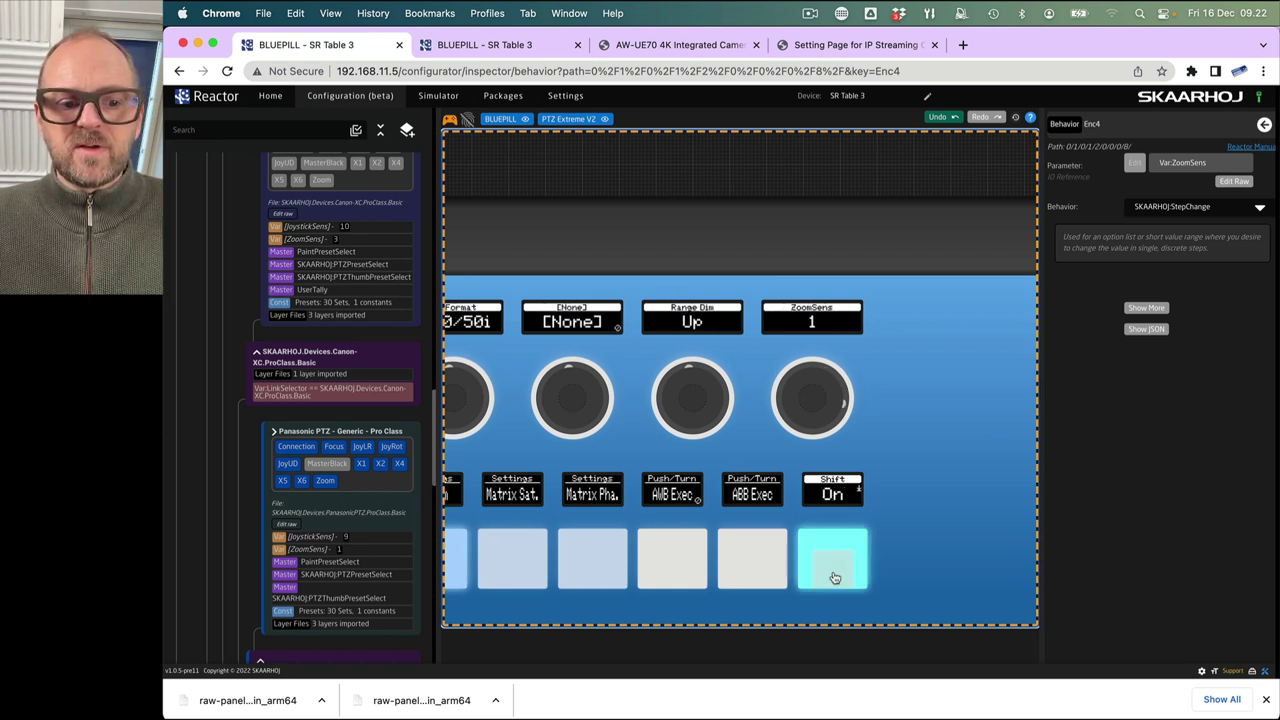
right_click(835, 578)
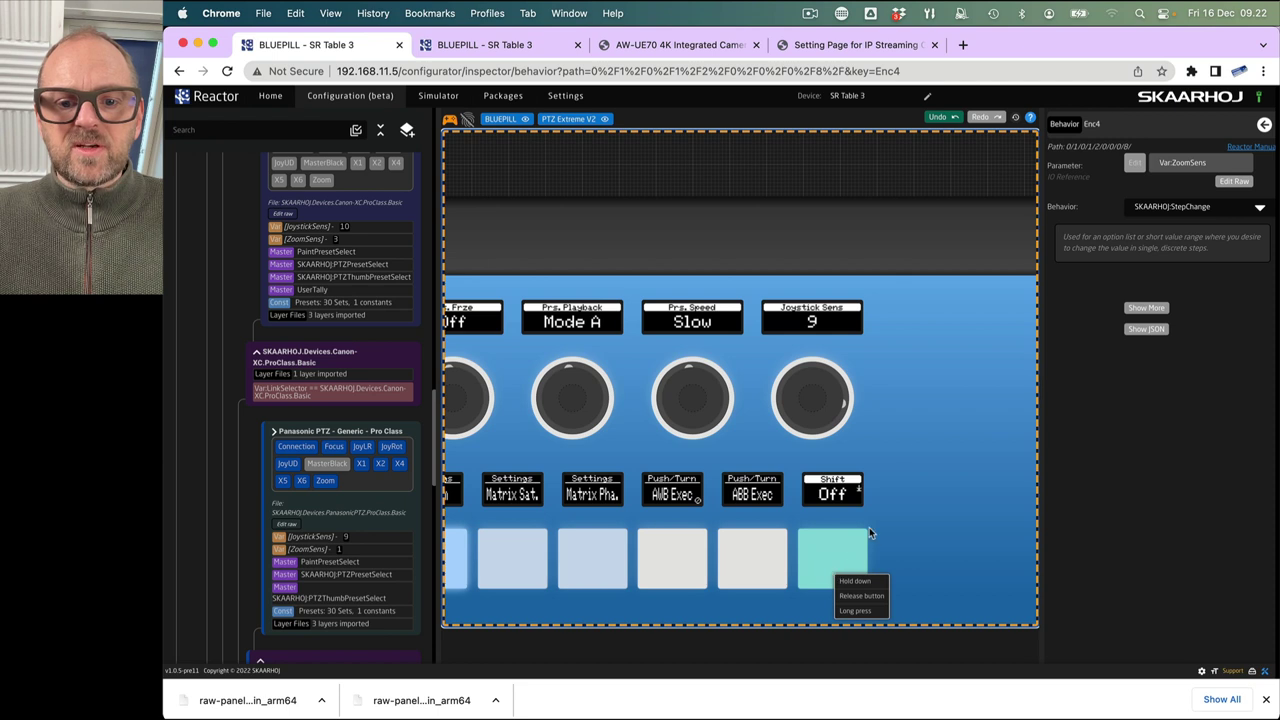
left_click(855, 581)
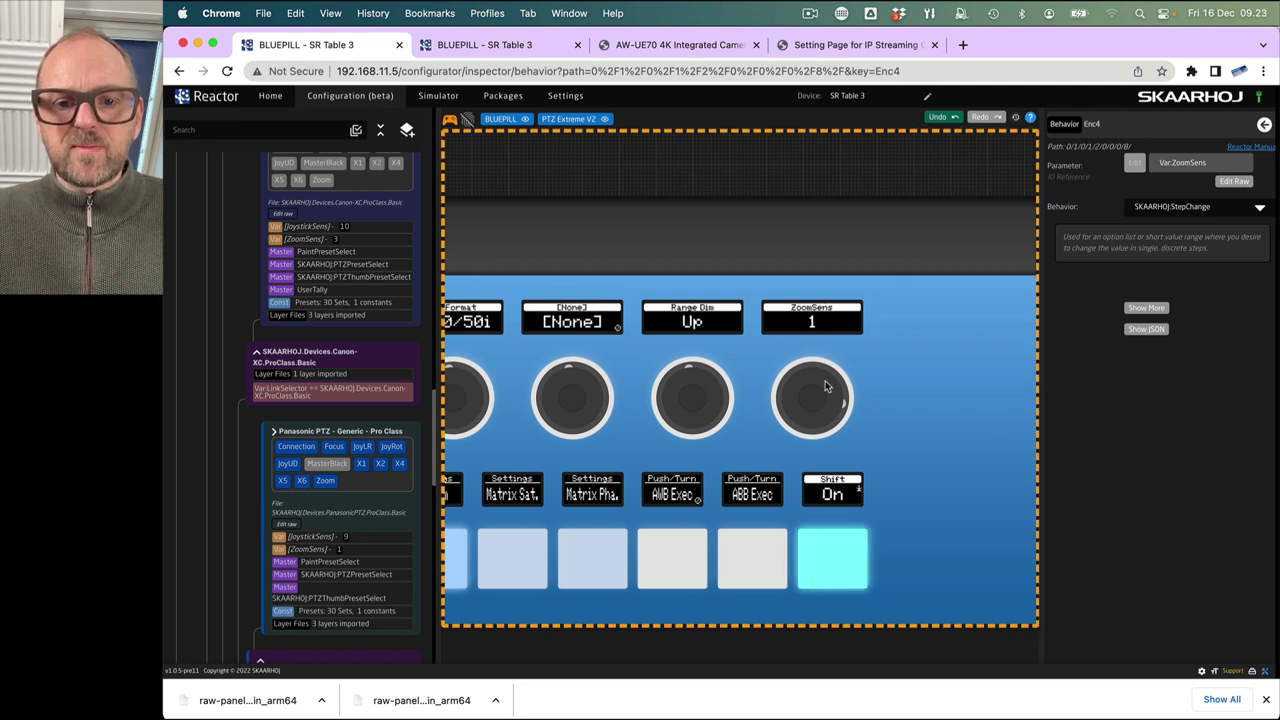
scroll(812, 397, "down", 5)
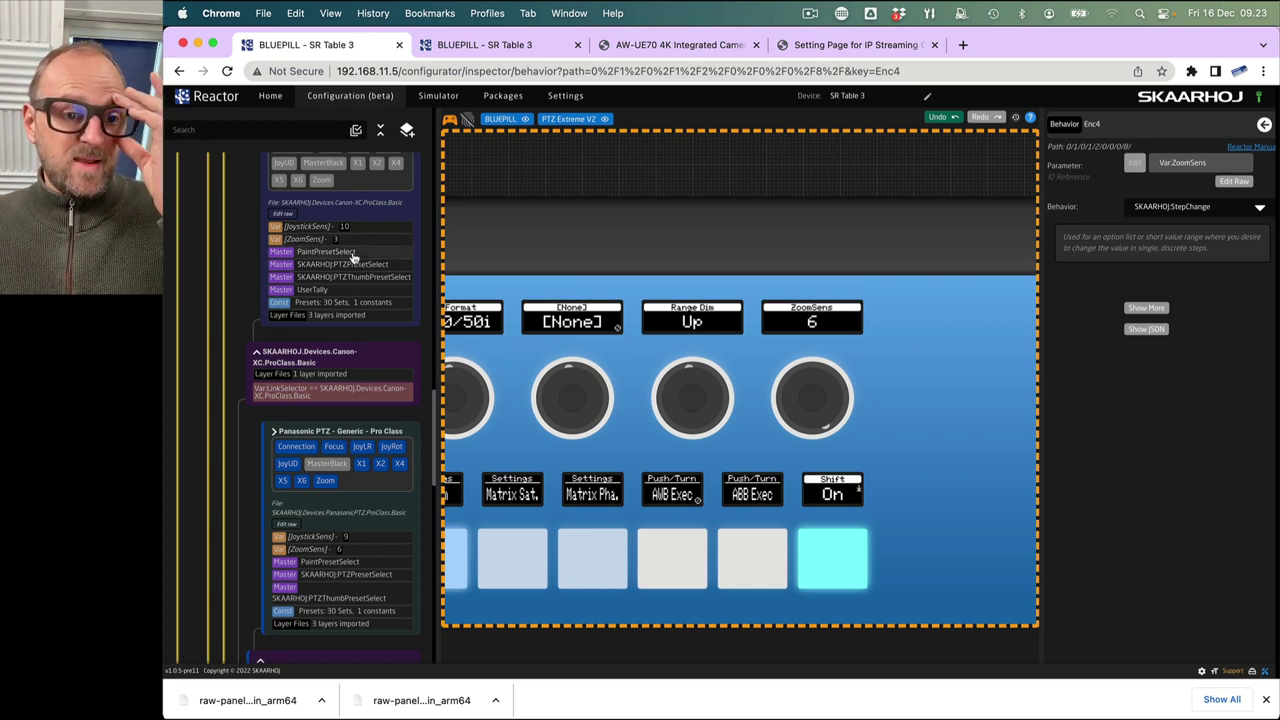
- Turn simulation off and inspect the JoyRot behavior of the Canon layer and of the Panasonic layer
scroll(340, 300, "up", 3)
scroll(333, 330, "up", 10)
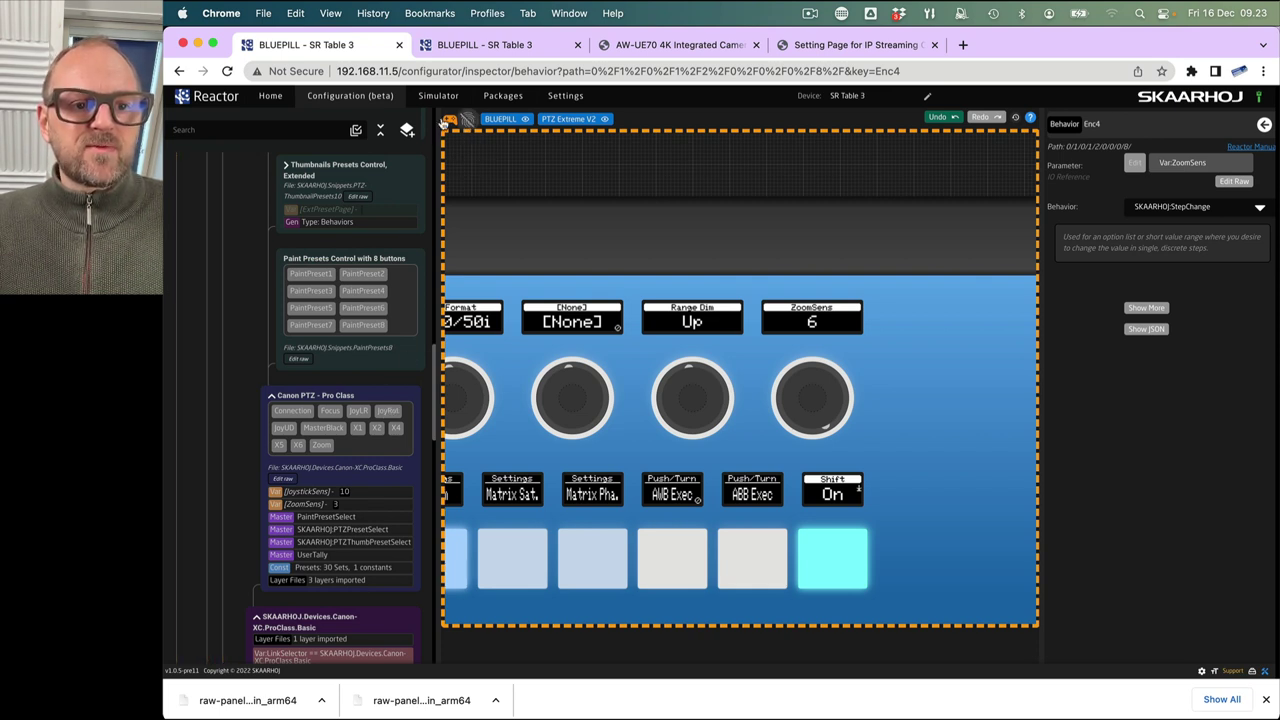
left_click(391, 412)
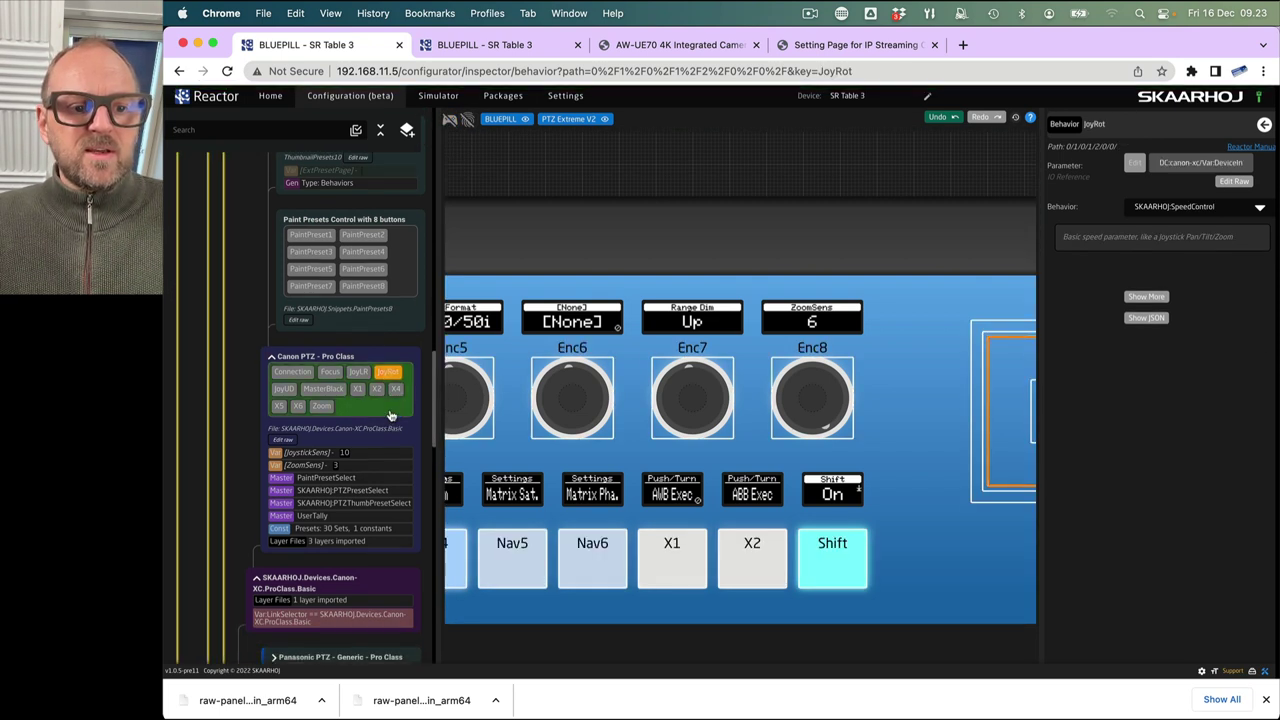
left_click(467, 119)
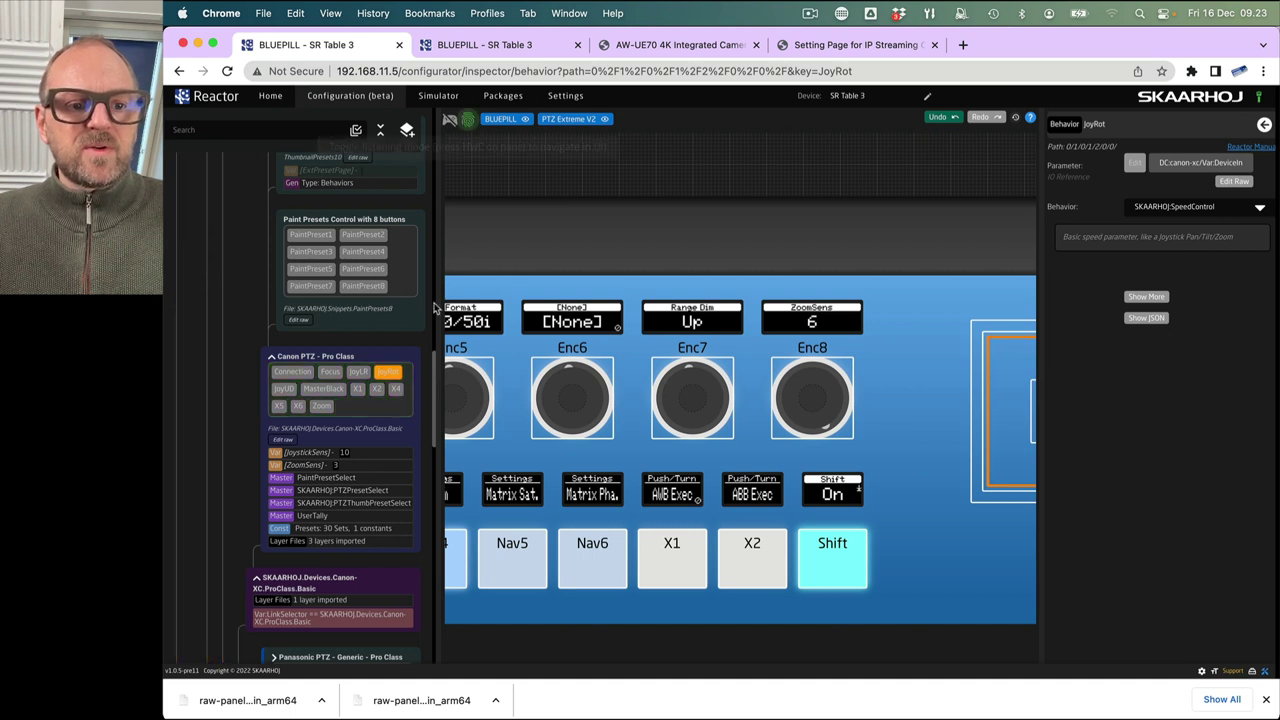
key("Escape")
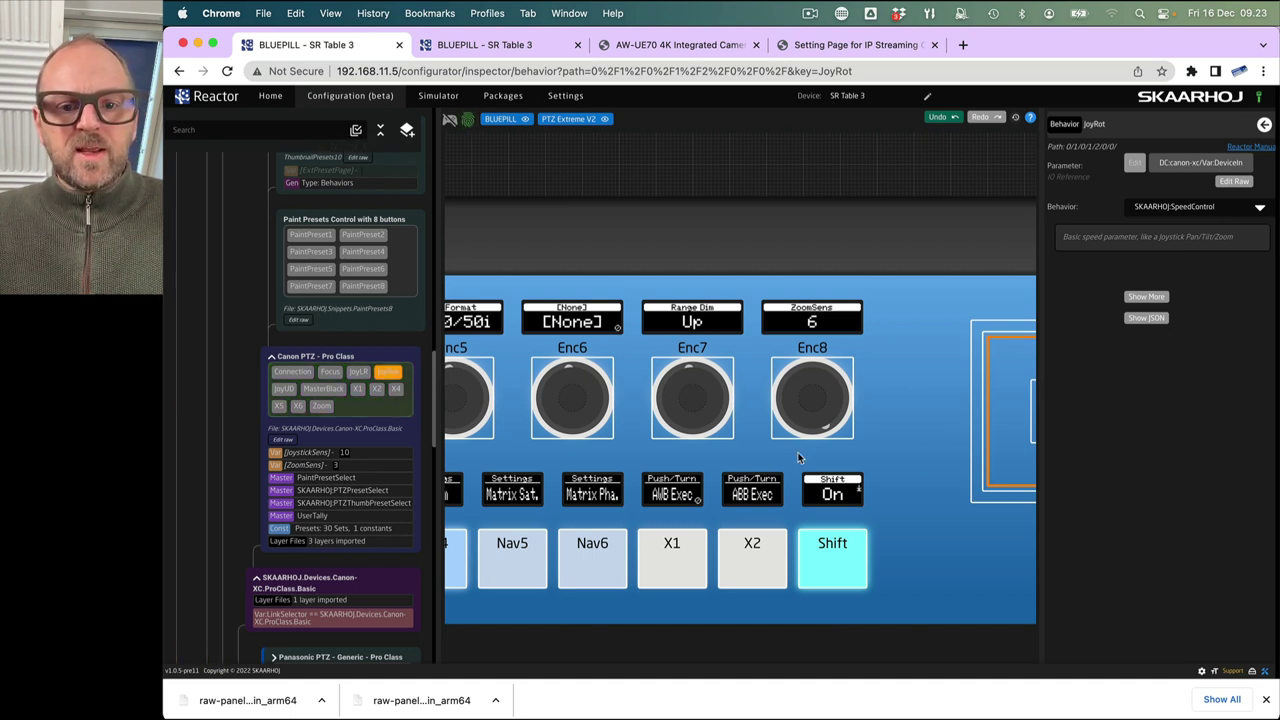
left_click(1006, 426)
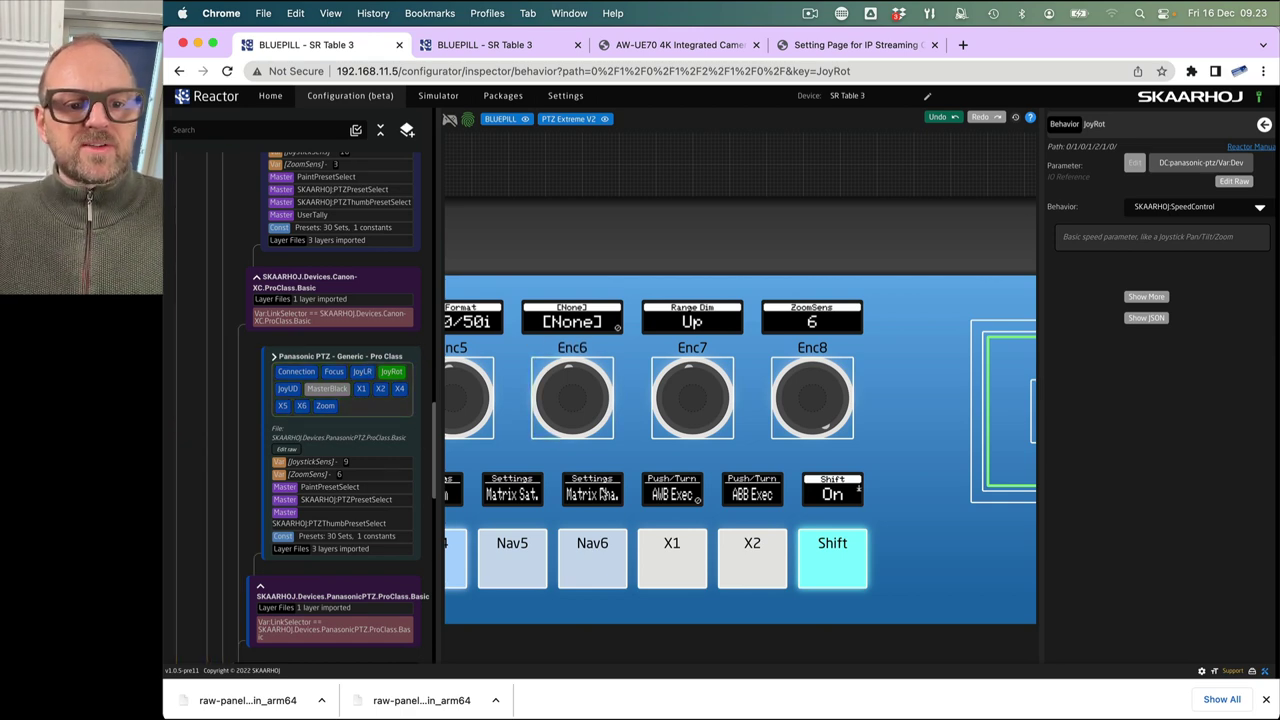
- Simulate selecting camera 1 (CR-N500) on the panel, bring its joystick area into view, and leave simulation mode
scroll(700, 380, "down", 5)
scroll(700, 380, "left", 5)
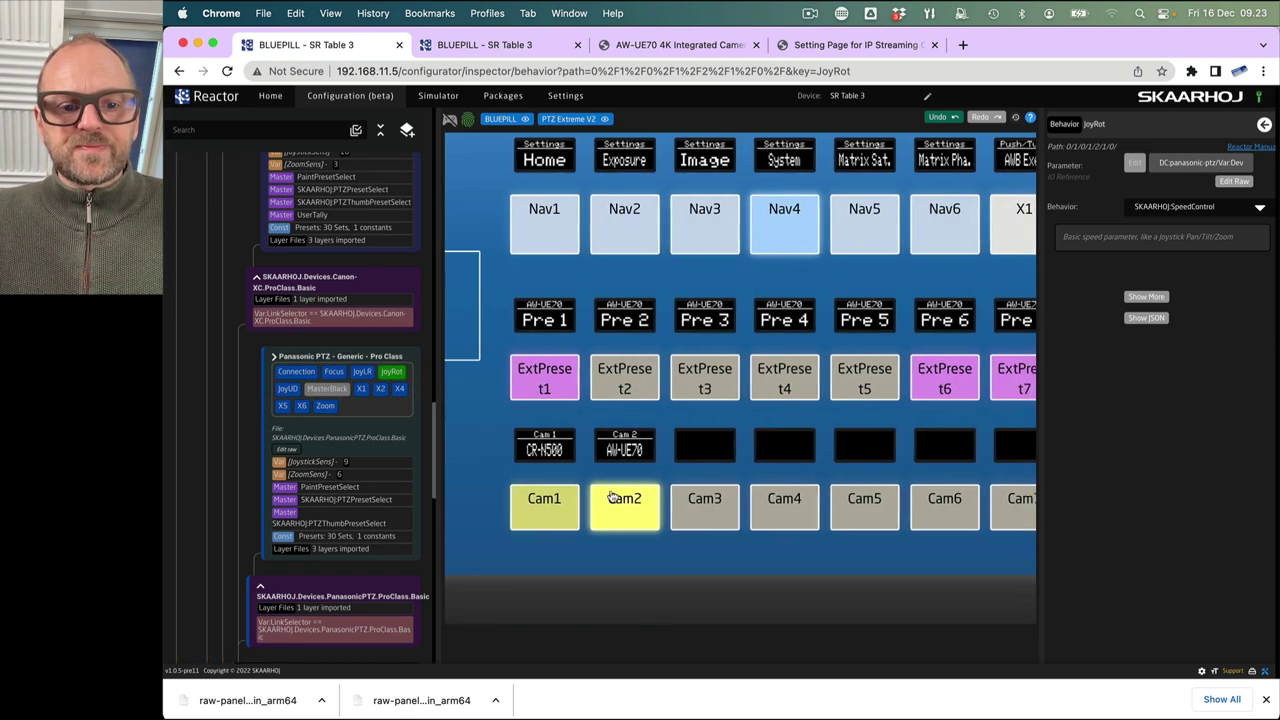
left_click(530, 290)
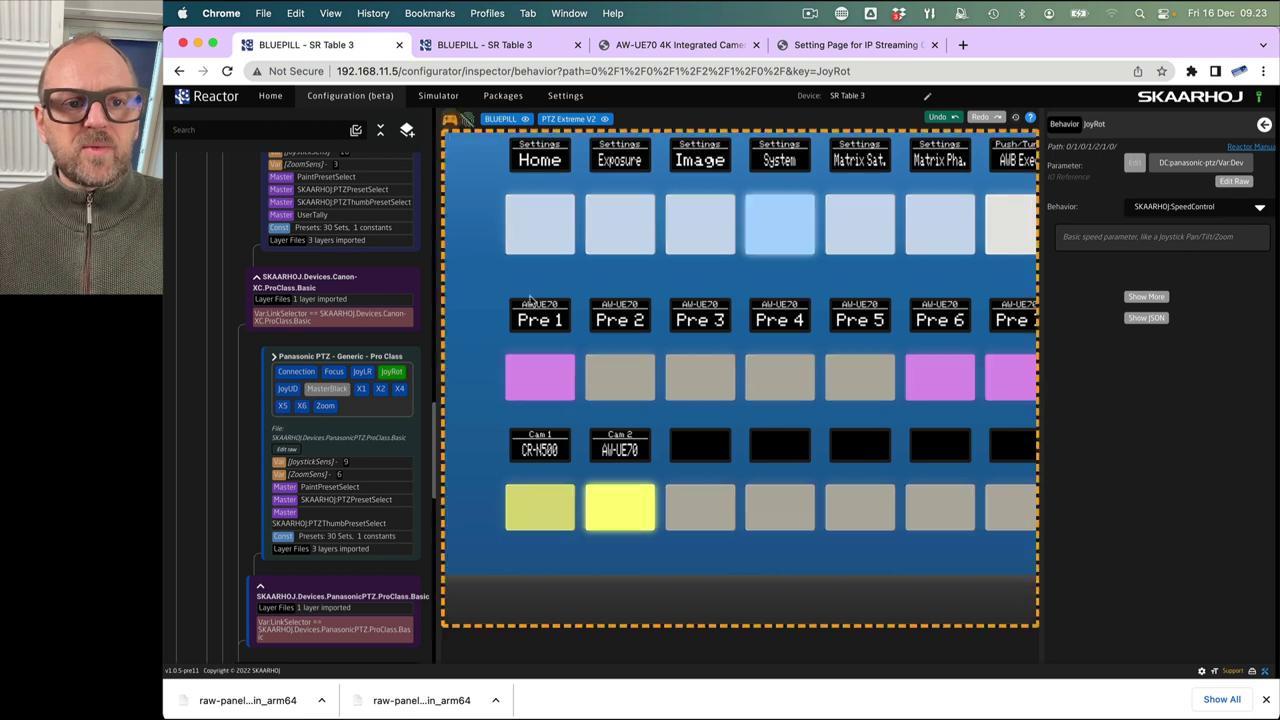
left_click(545, 520)
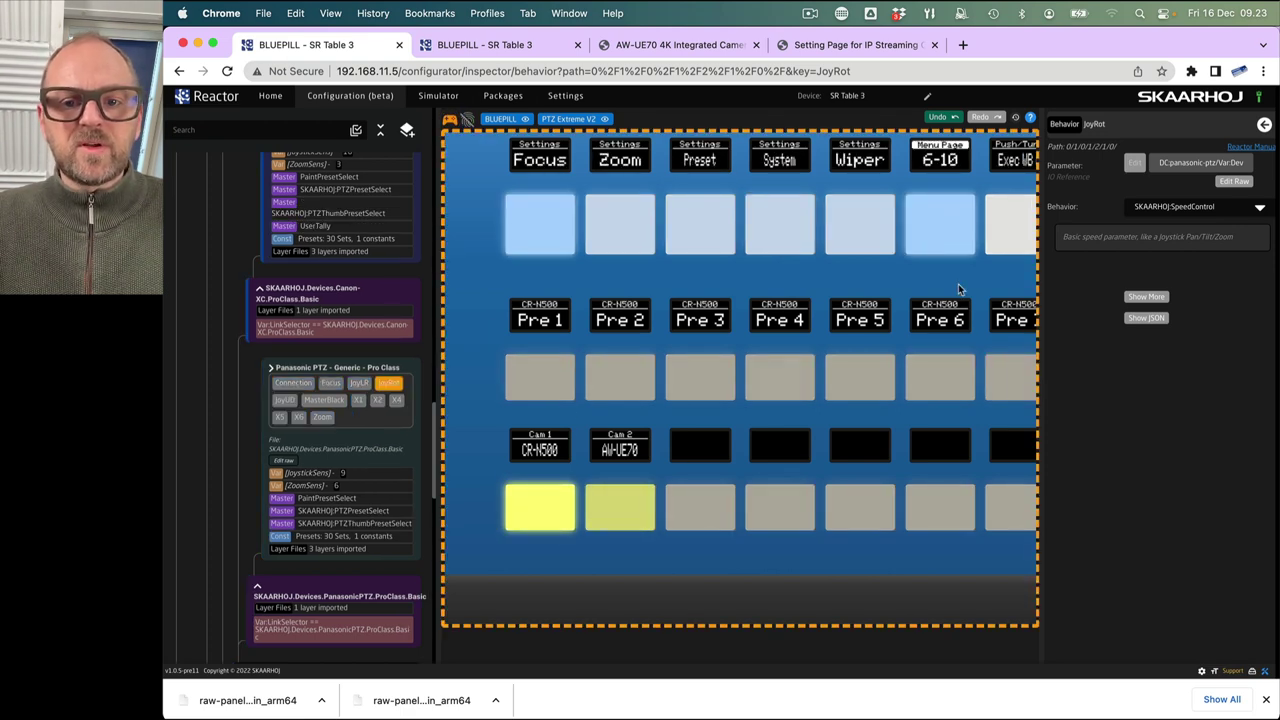
left_click_drag(958, 283, 562, 460)
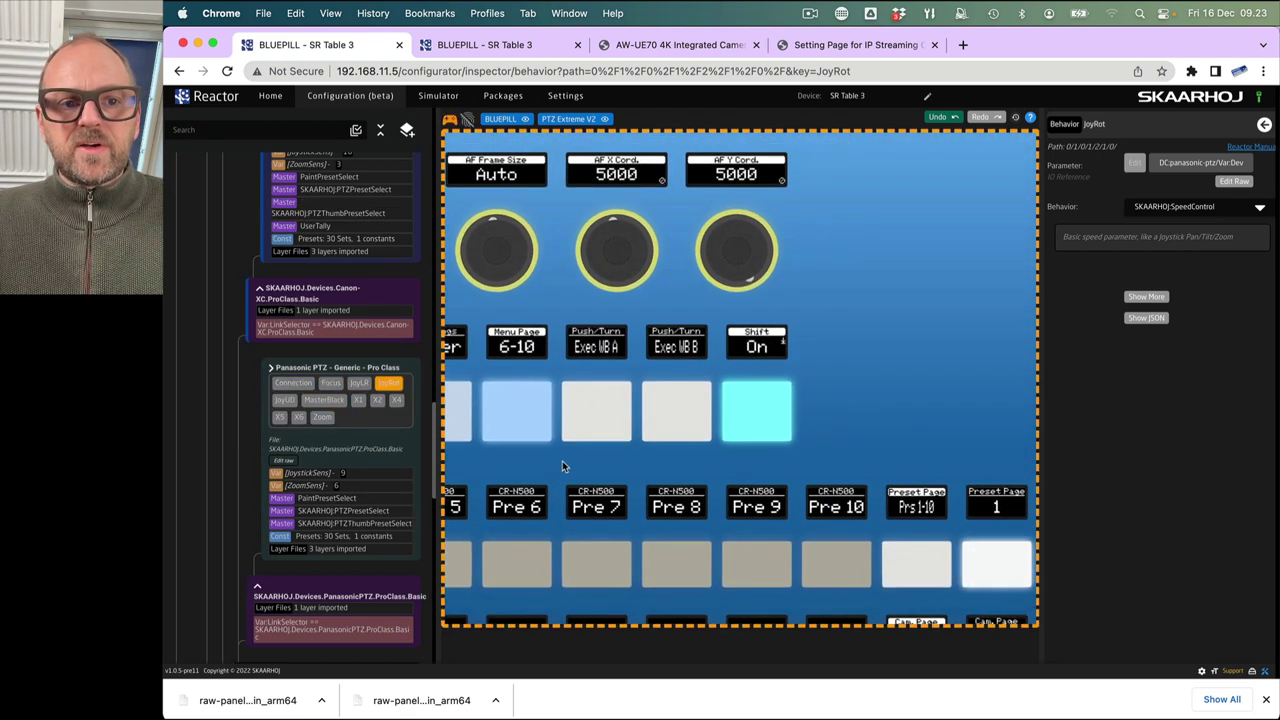
left_click(453, 124)
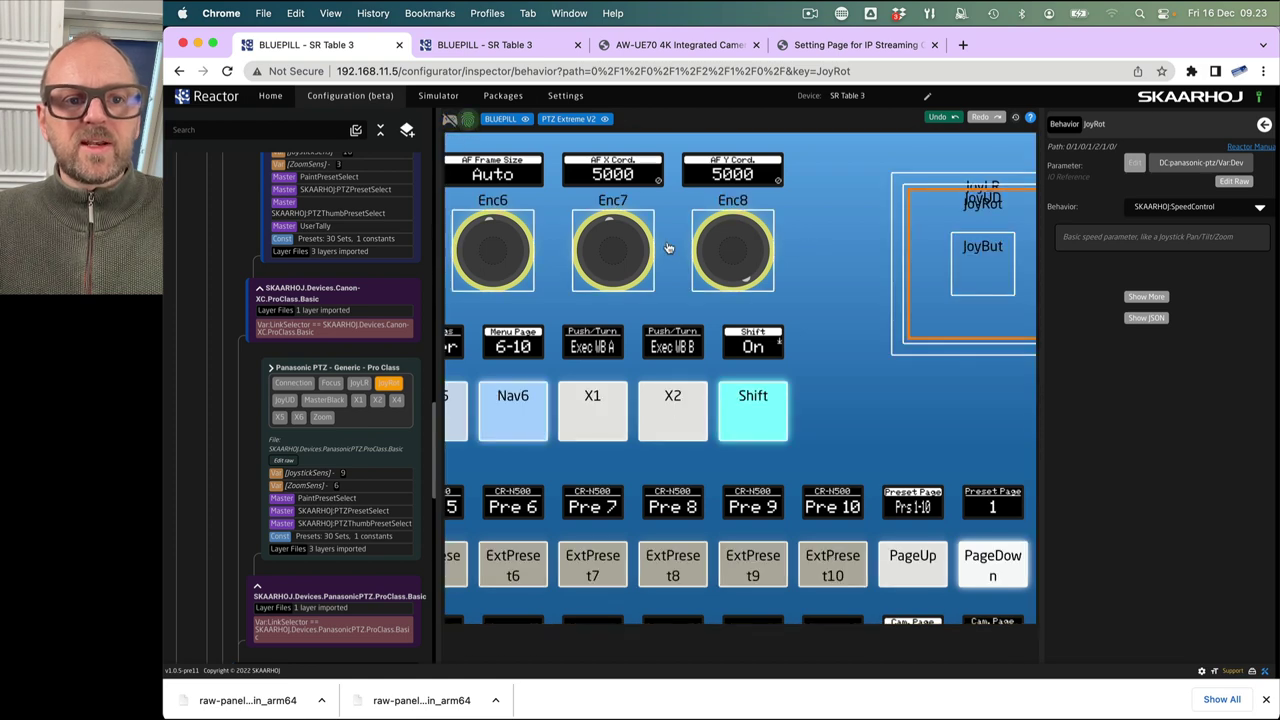
- Add the copied ValueMapping block, scaled by the ZoomSens variable, to the value event handler in the Canon JoyRot behavior's JSON, then format and save it
left_click(898, 285)
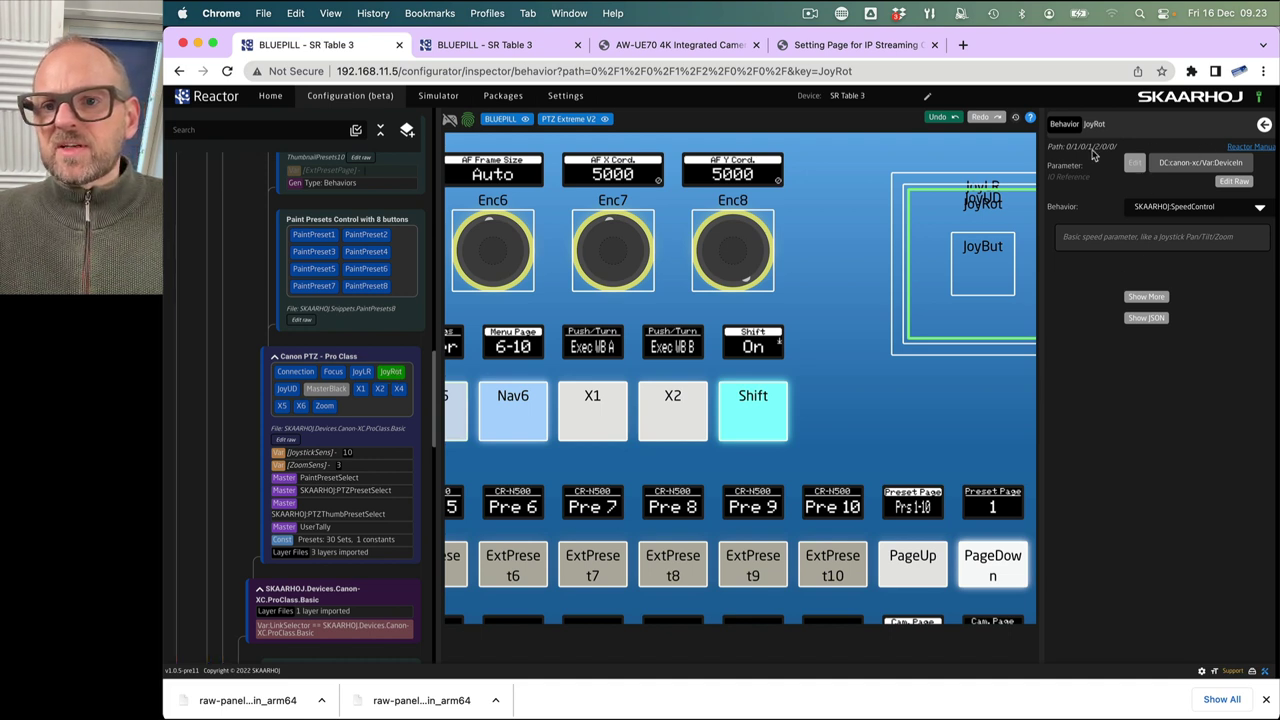
left_click(1146, 317)
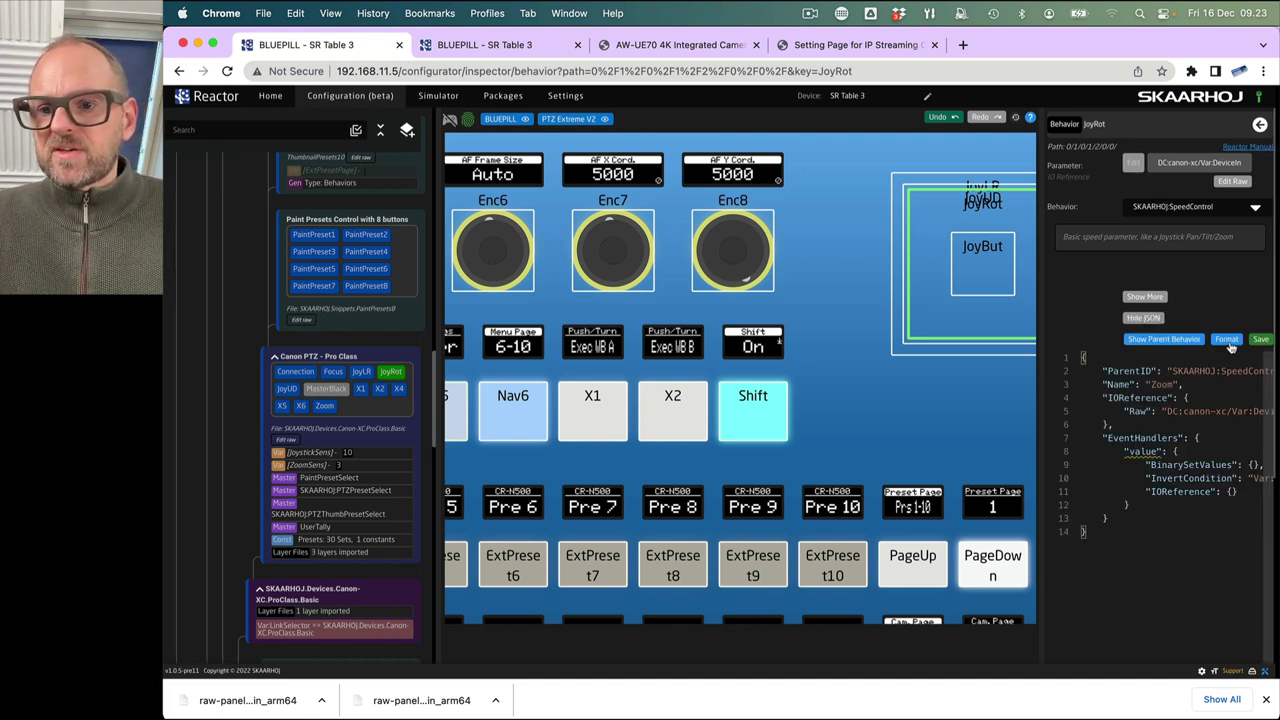
left_click(1041, 367)
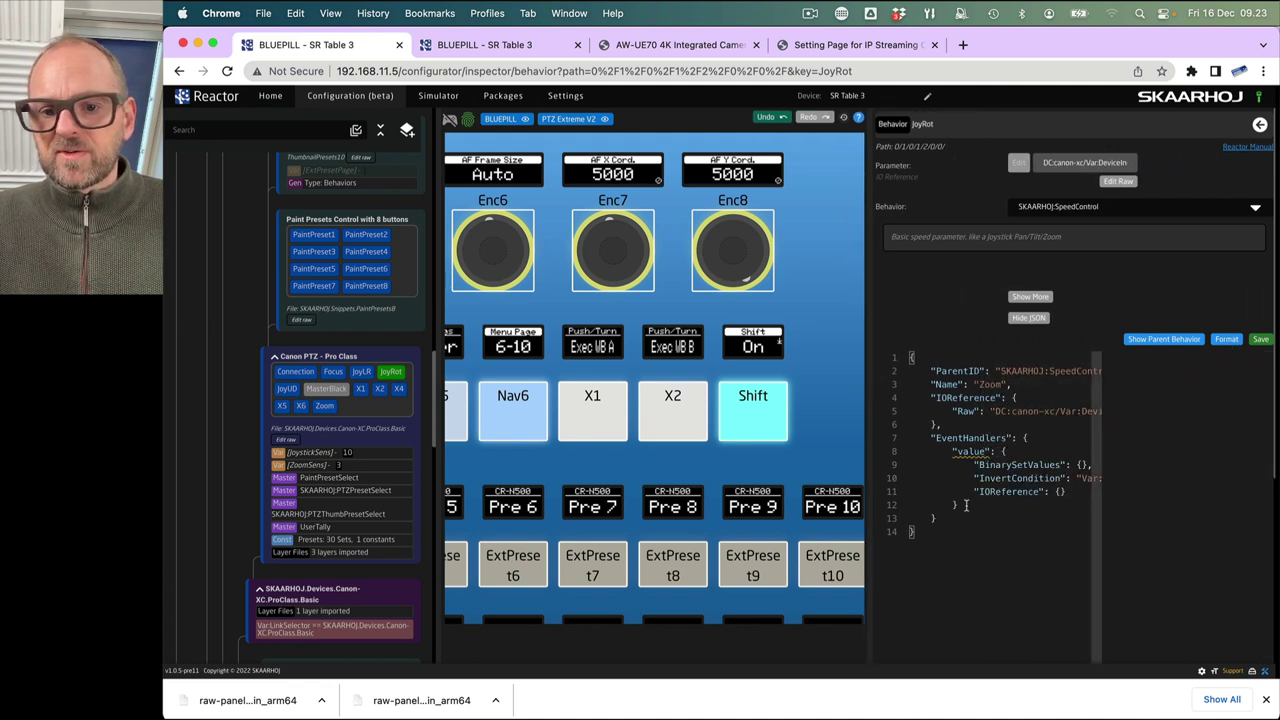
left_click(1066, 492)
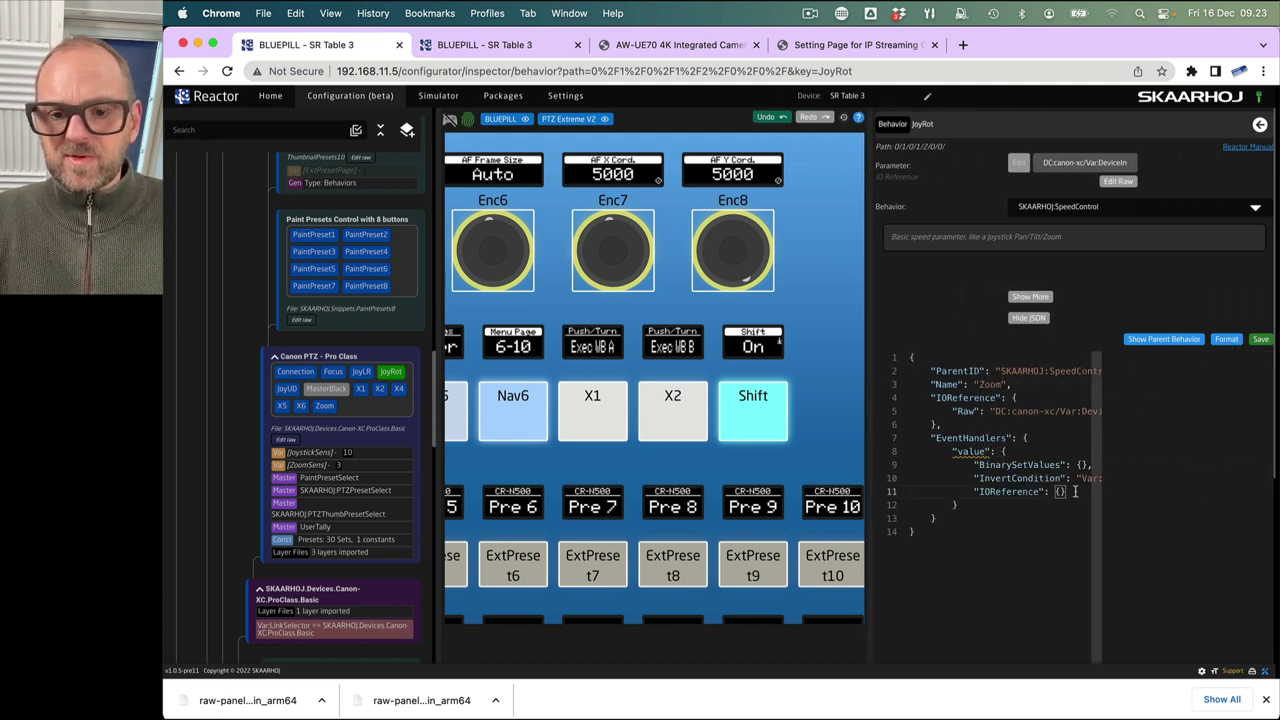
type(",")
key("Return")
key("super+v")
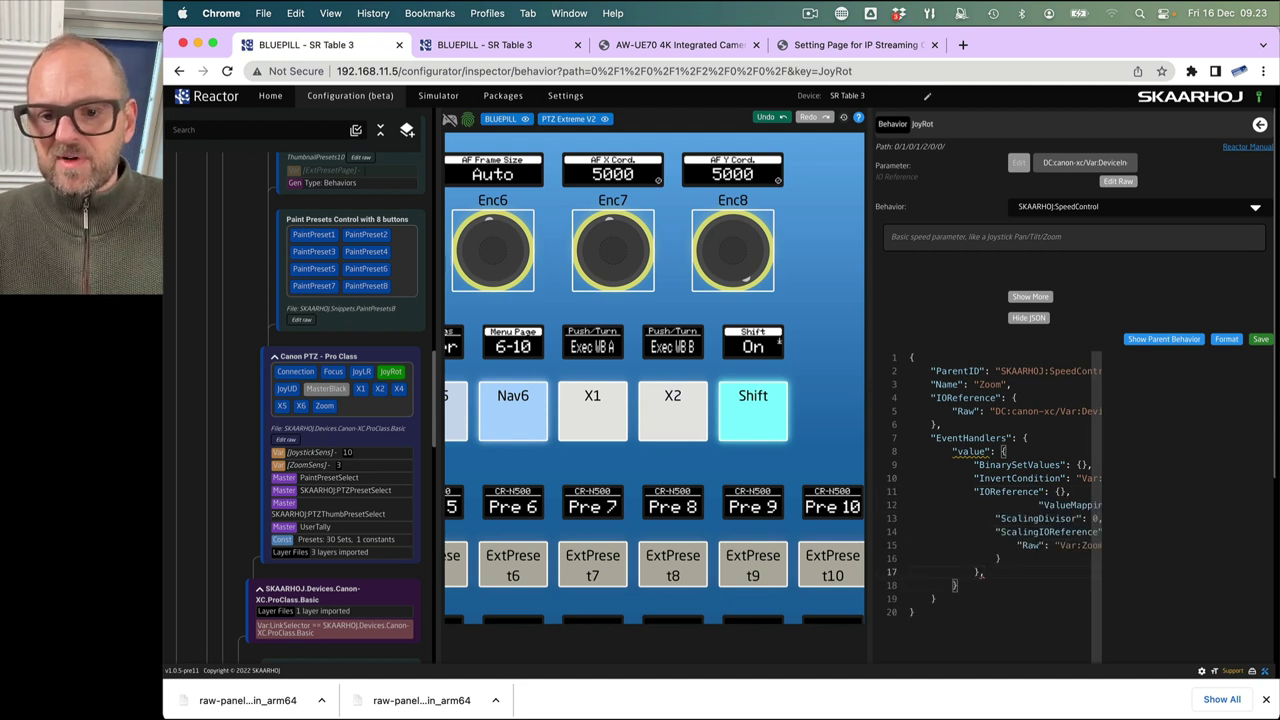
key("BackSpace")
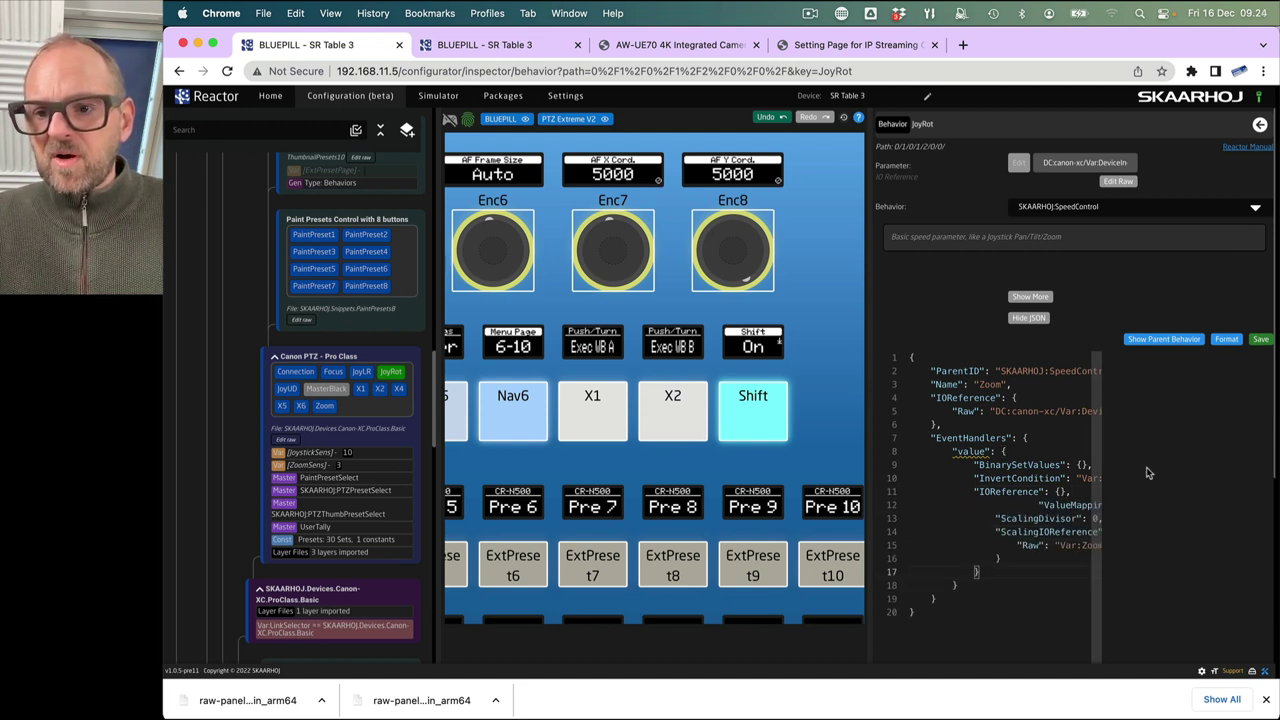
left_click(1225, 340)
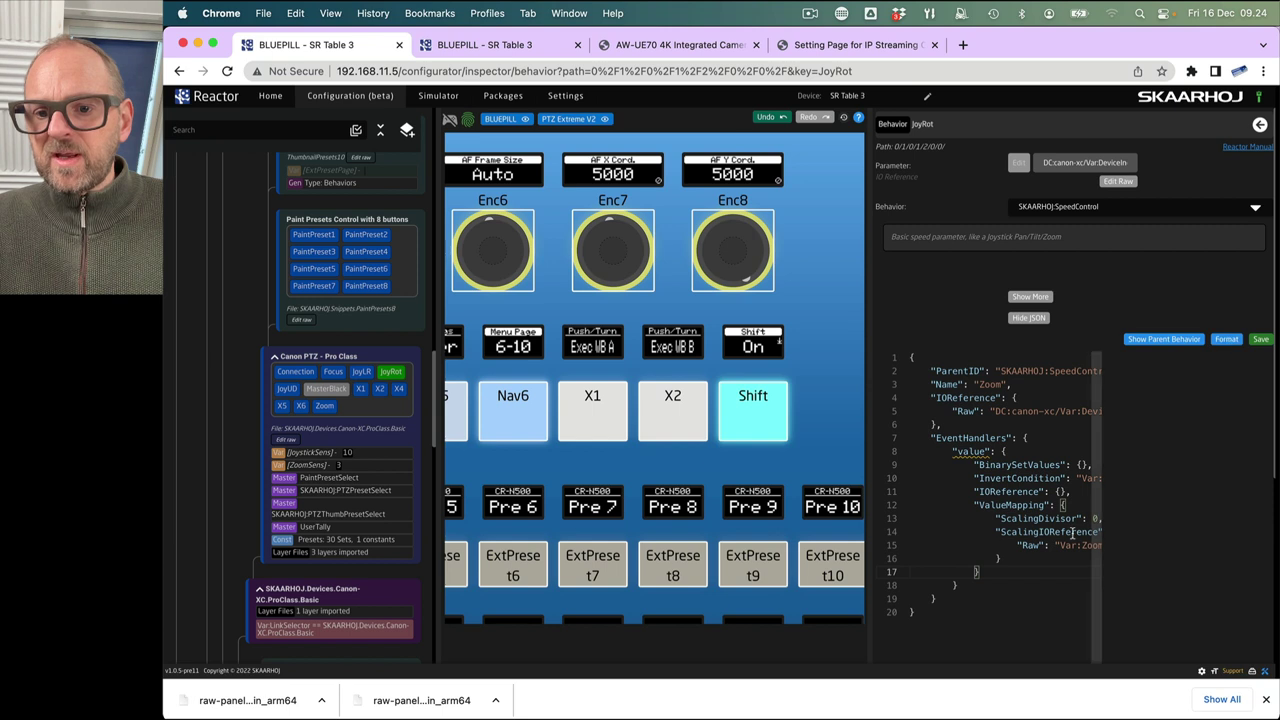
scroll(1072, 532, "right", 5)
left_click(1259, 340)
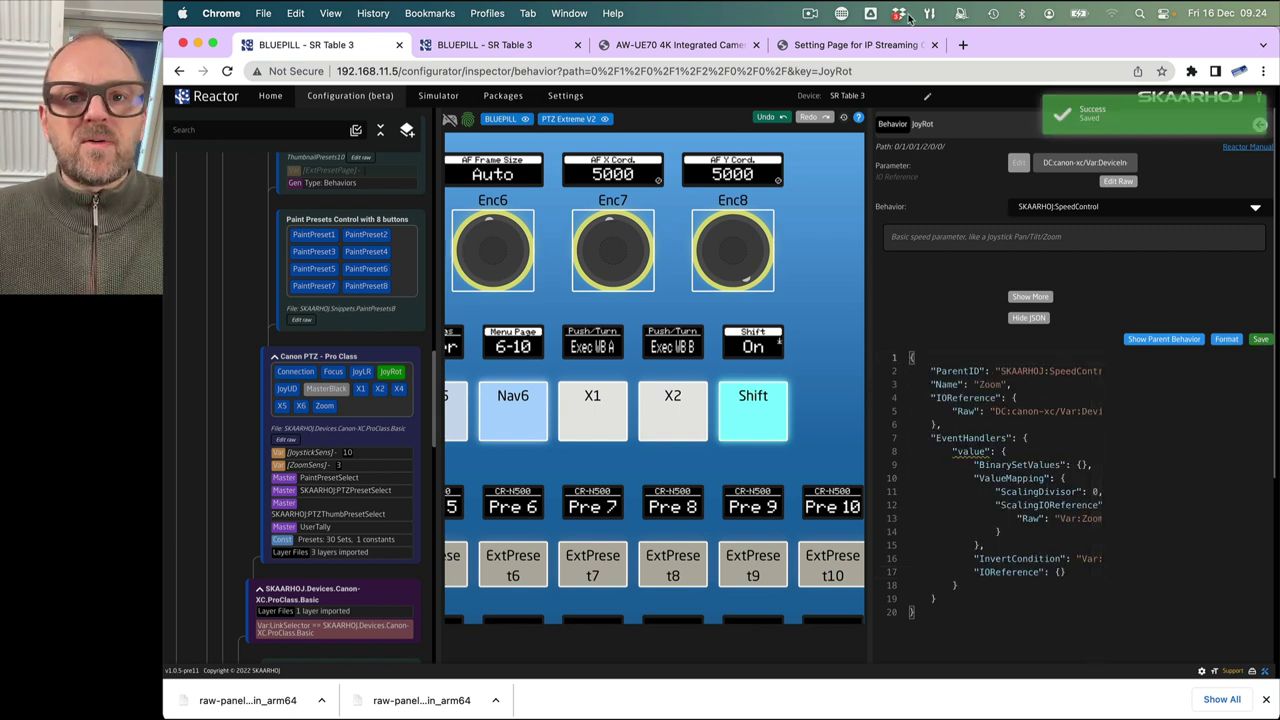
- Narrow the configuration window to reveal the panel simulator and show the CR-N500 camera's live page beside it
left_click_drag(1272, 30, 740, 9)
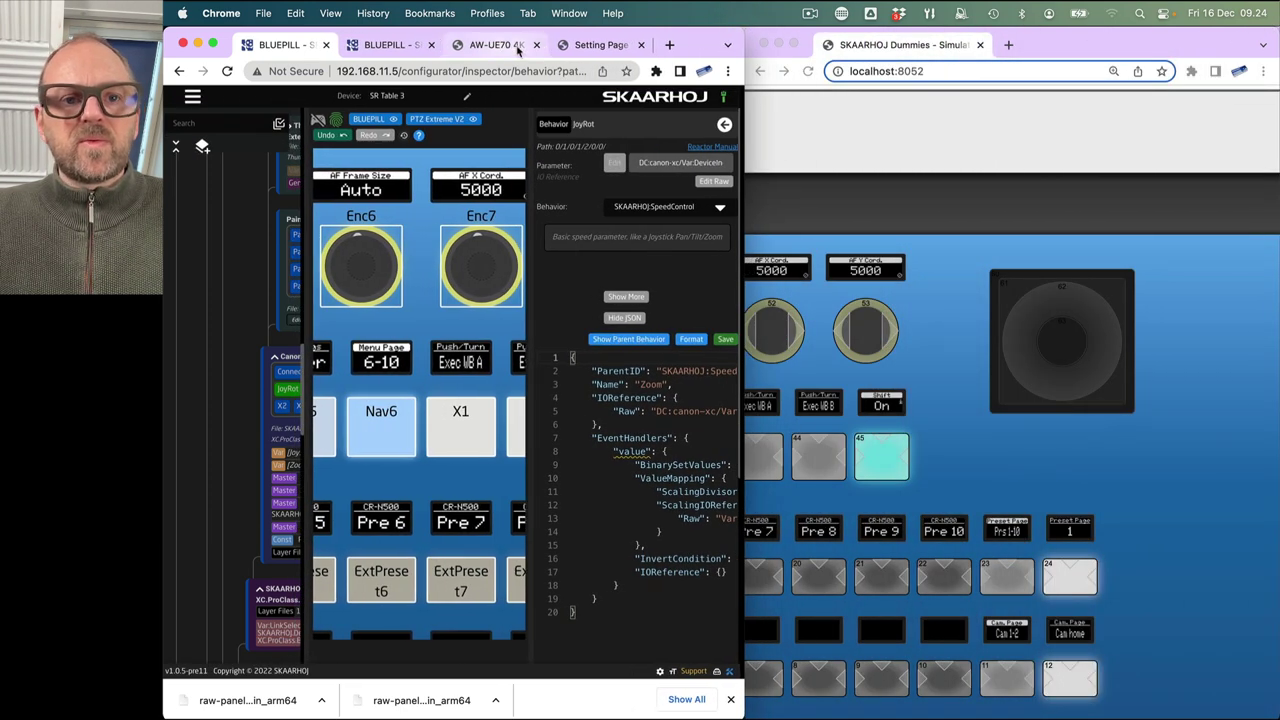
left_click(596, 45)
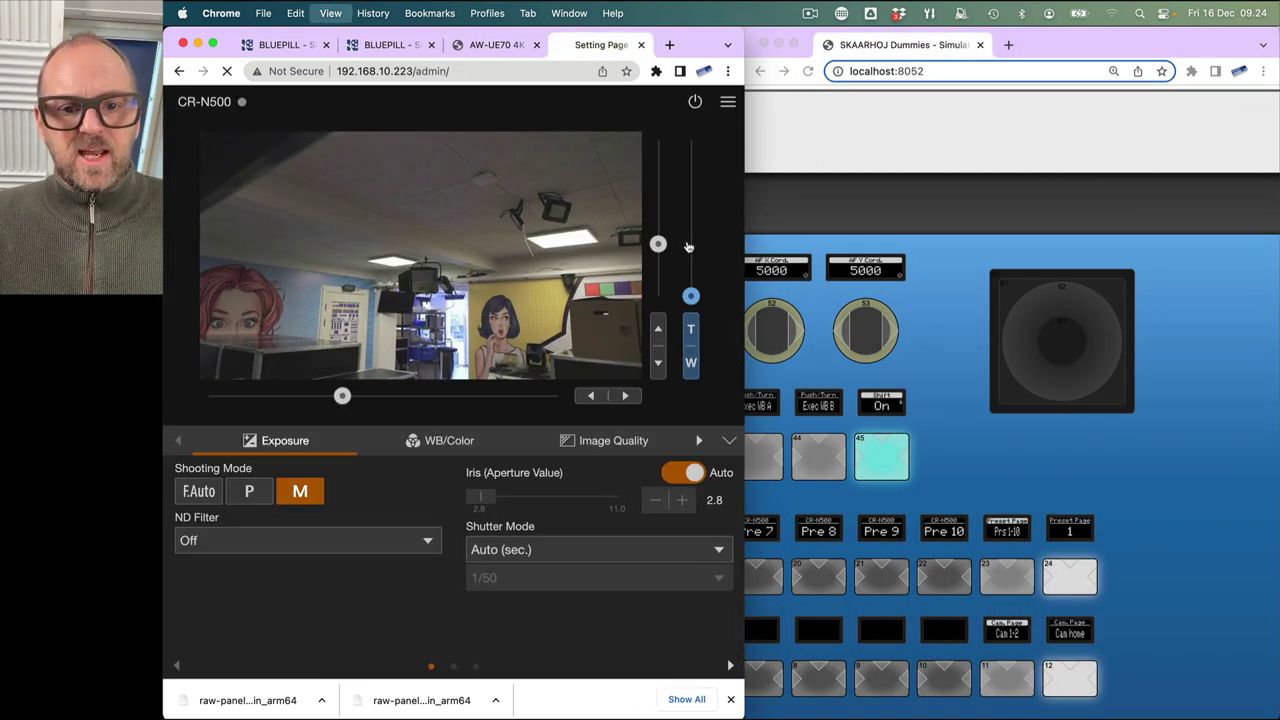
left_click(790, 600)
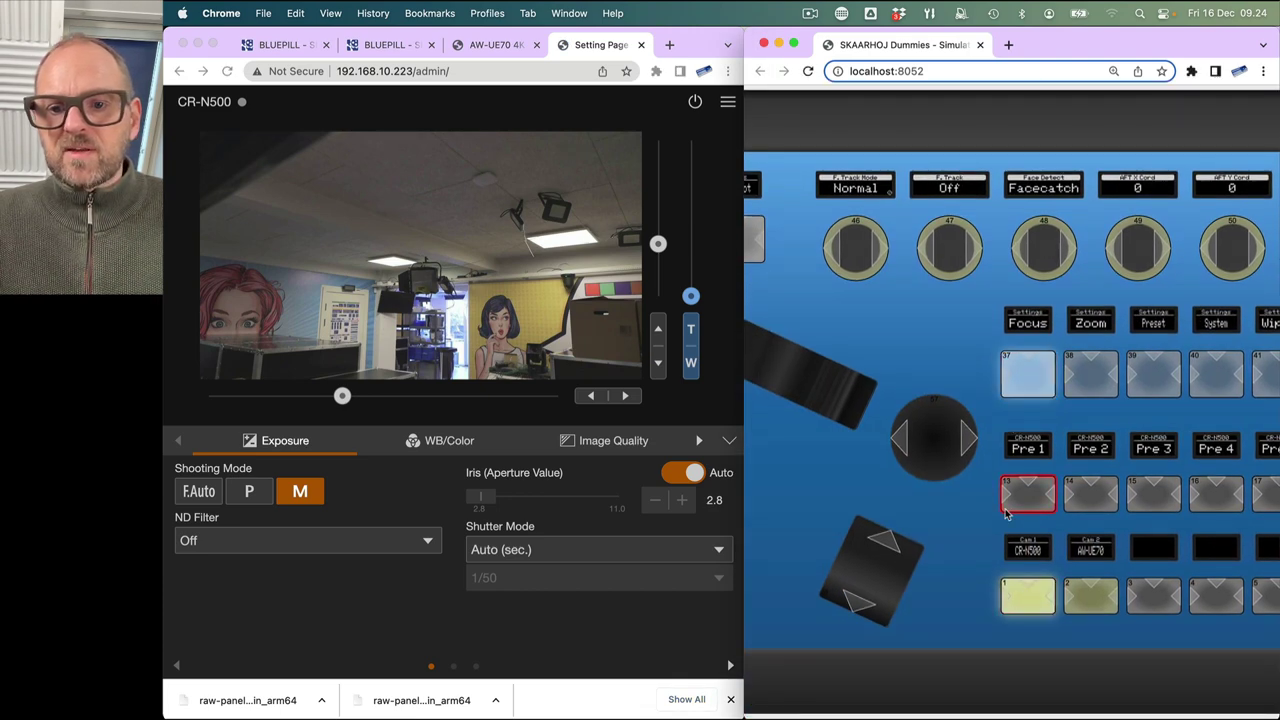
- Set ZoomSens to 1 in the simulated panel's System settings and test the CR-N500's zoom with the joystick
scroll(1020, 560, "right", 4)
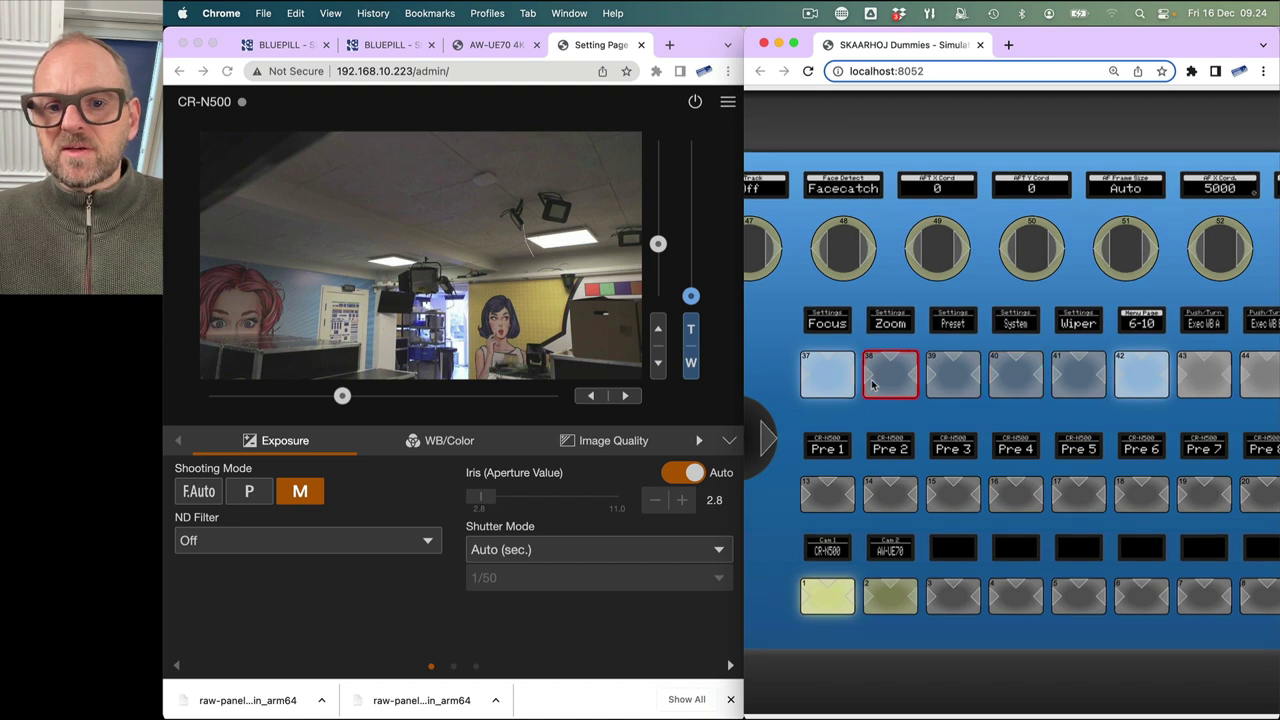
left_click(1015, 385)
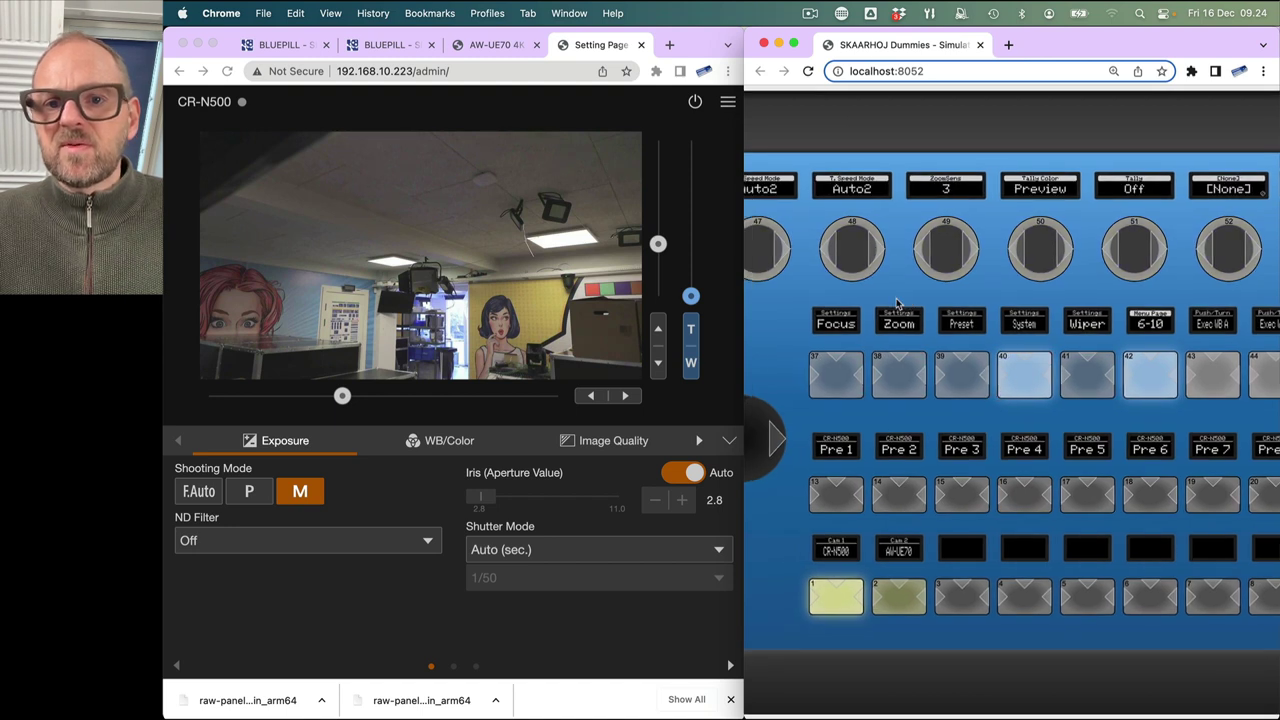
scroll(1030, 310, "left", 3)
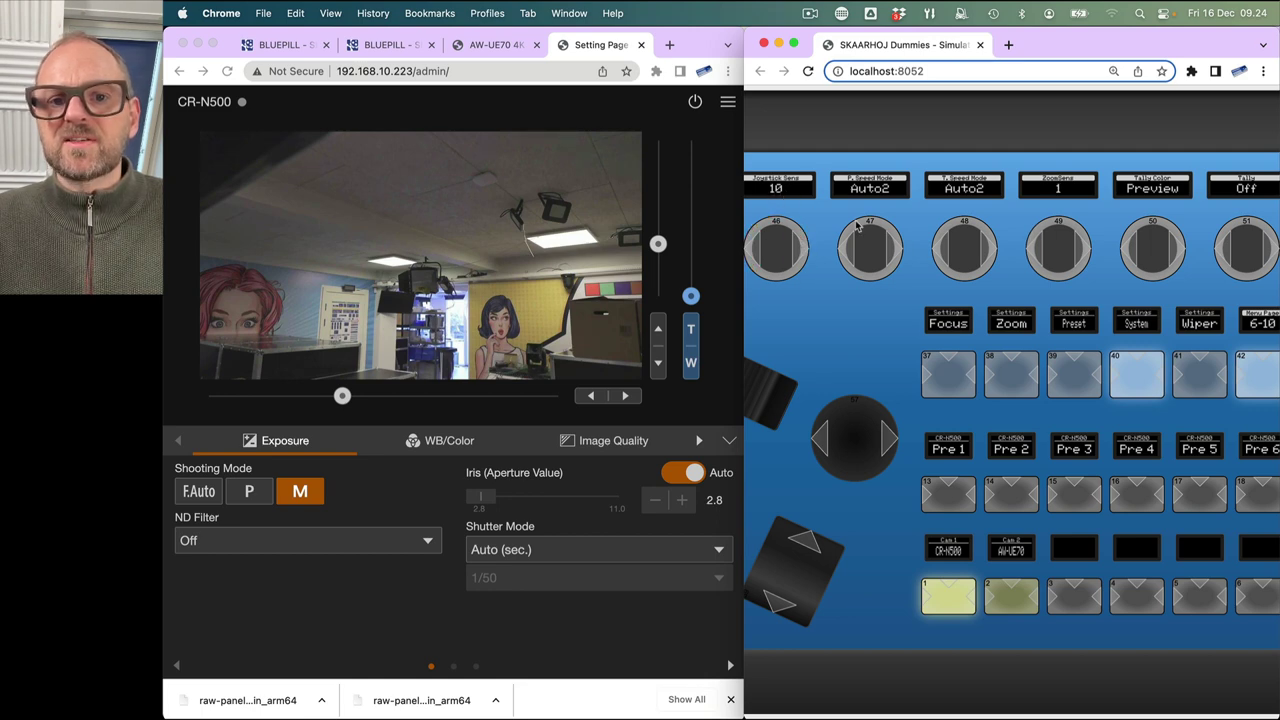
scroll(857, 226, "right", 6)
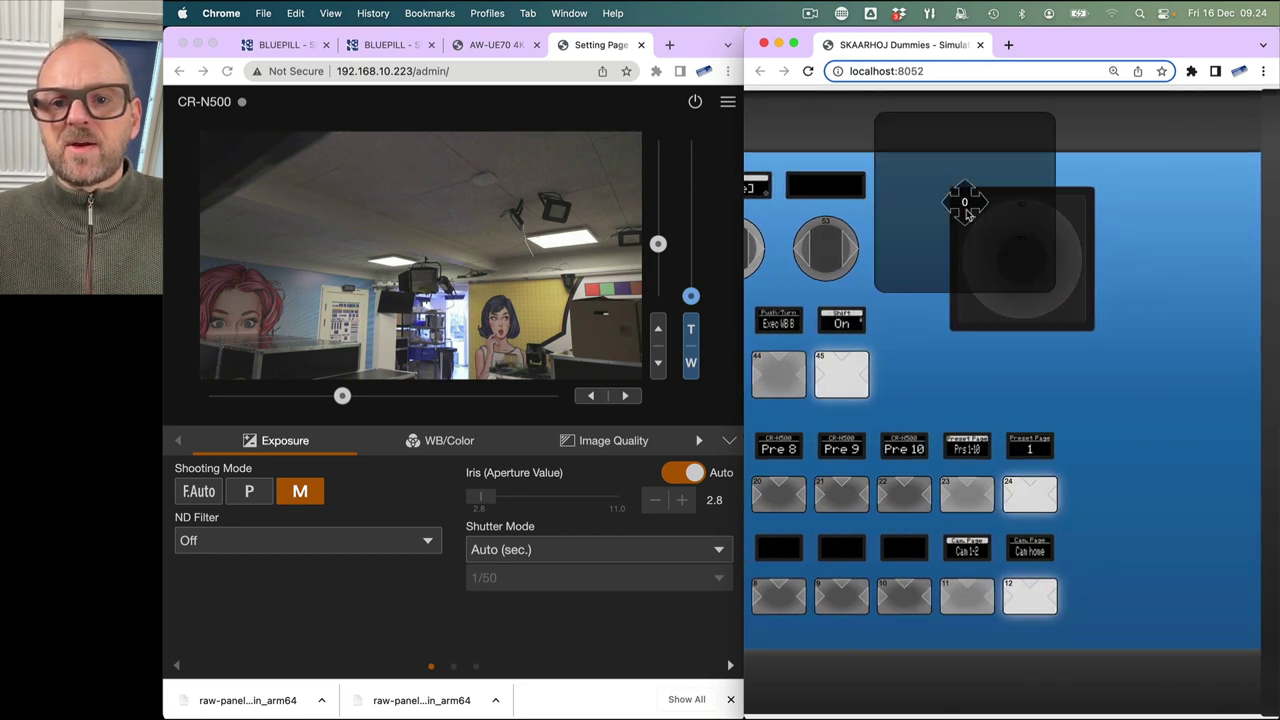
left_click_drag(966, 214, 873, 228)
mouse_move(1071, 260)
left_mouse_down()
mouse_move(980, 251)
mouse_move(1093, 248)
left_mouse_up()
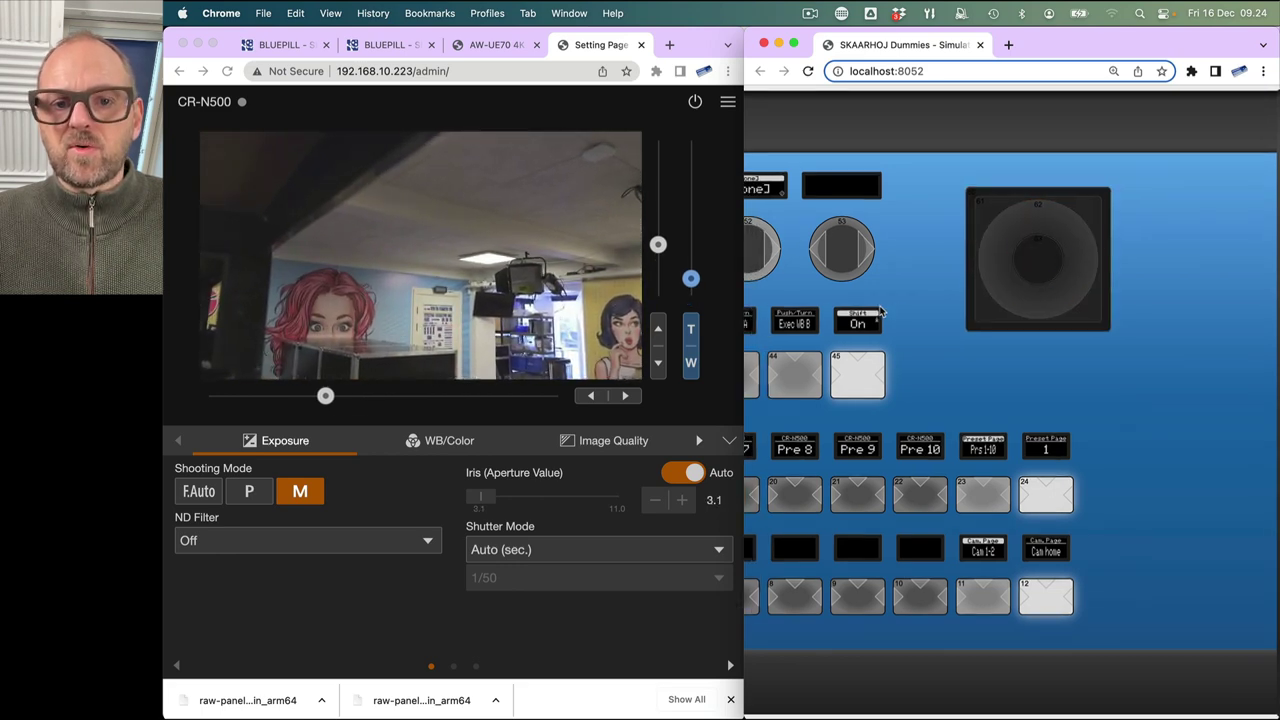
- Set ZoomSens to 10 and Joystick Sens to 1 on the simulated panel, and test the CR-N500's zoom and panning with the joystick
scroll(880, 312, "left", 5)
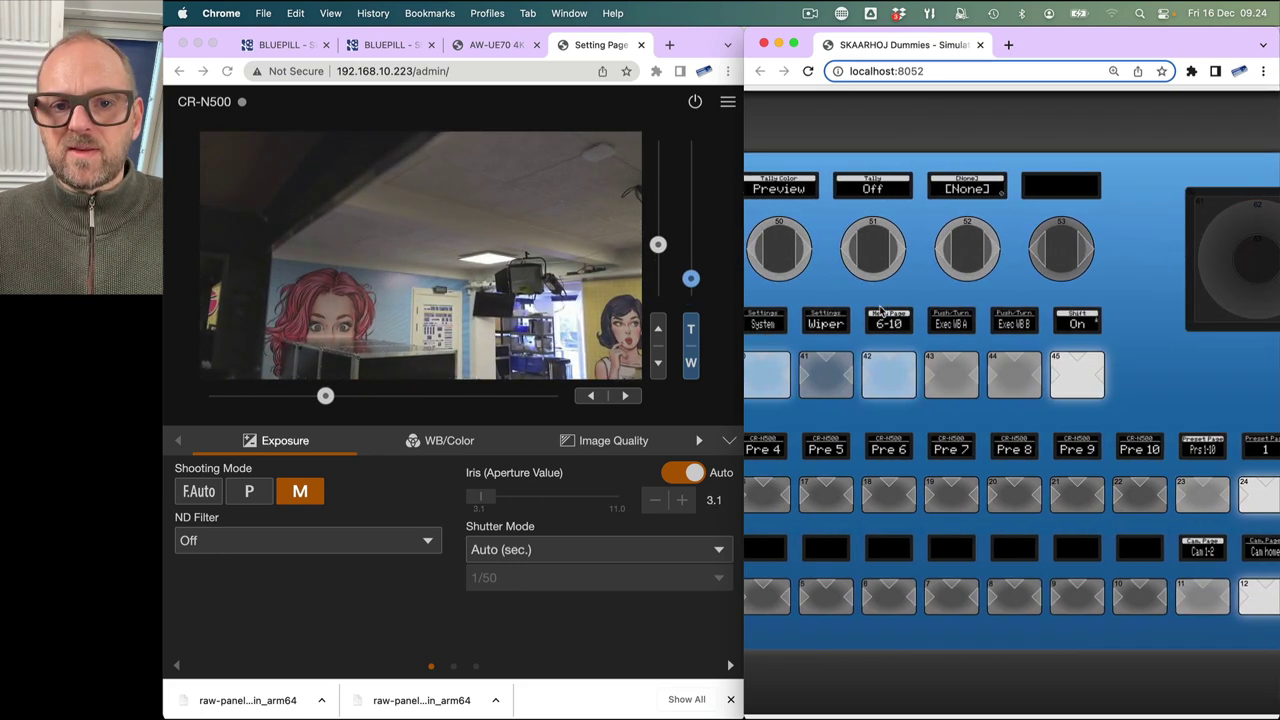
scroll(880, 312, "left", 3)
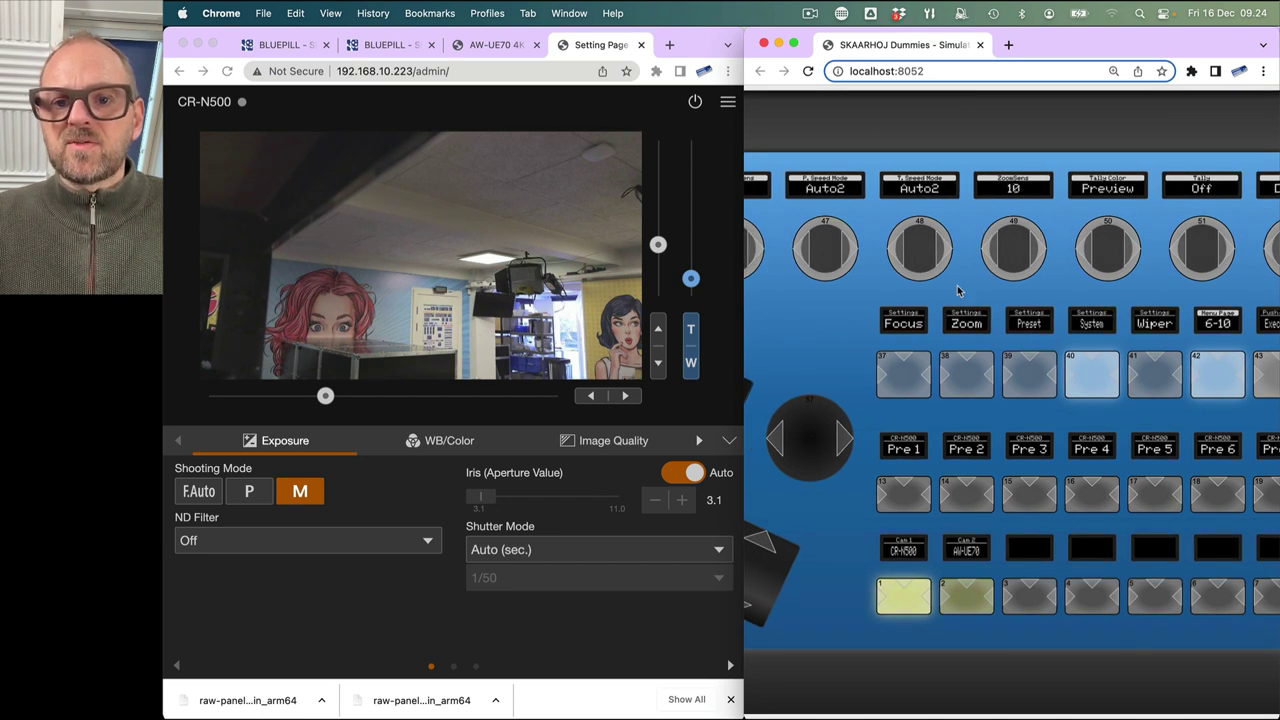
scroll(1040, 250, "left", 5)
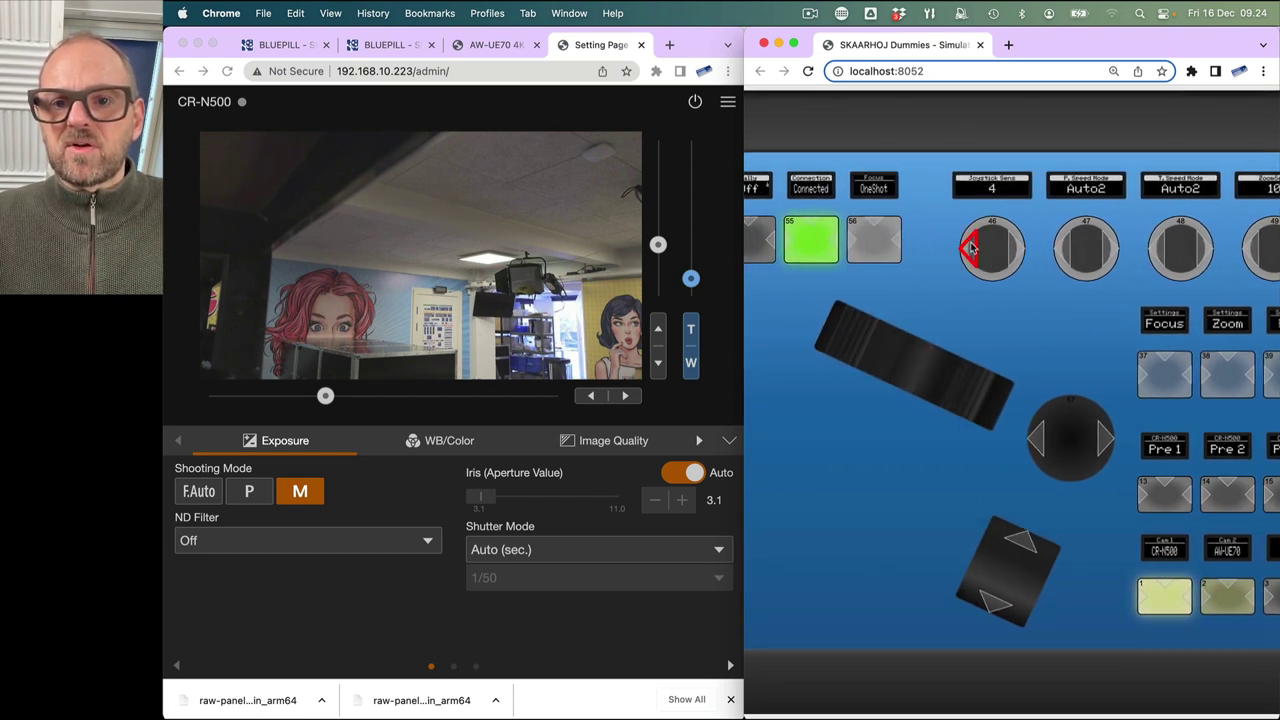
scroll(975, 249, "right", 10)
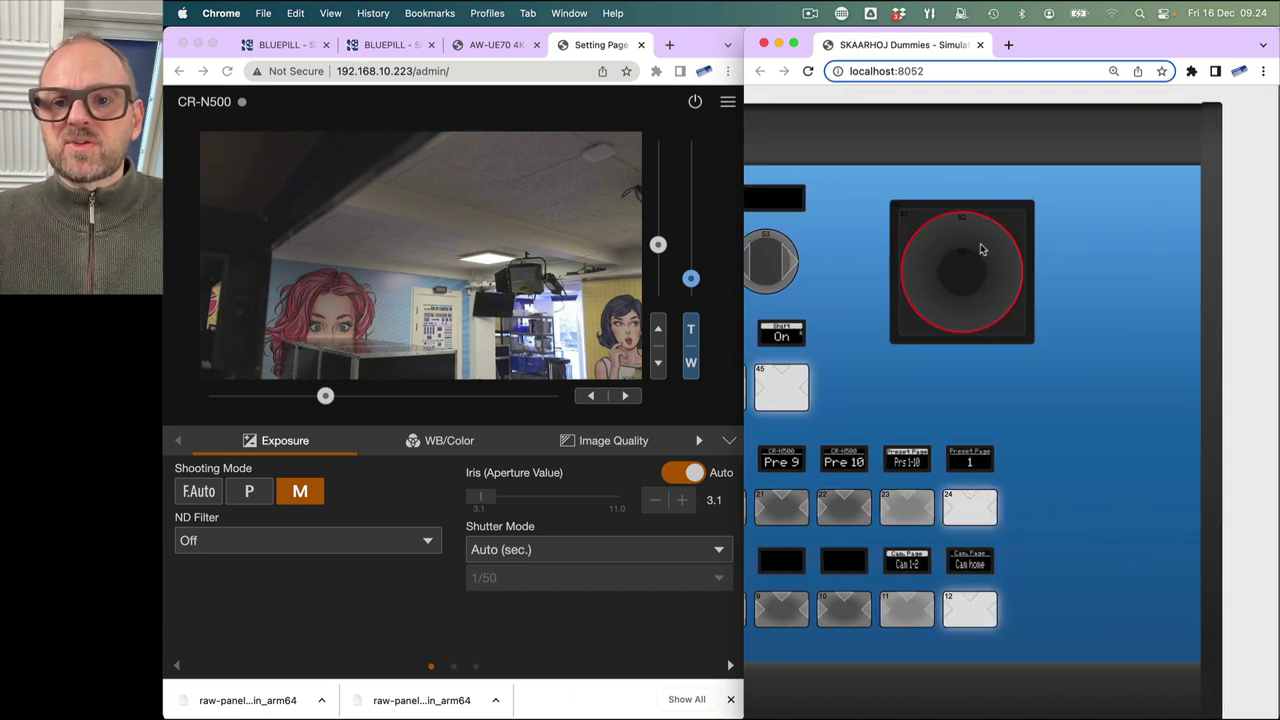
left_click_drag(981, 249, 1173, 258)
left_click_drag(955, 262, 740, 243)
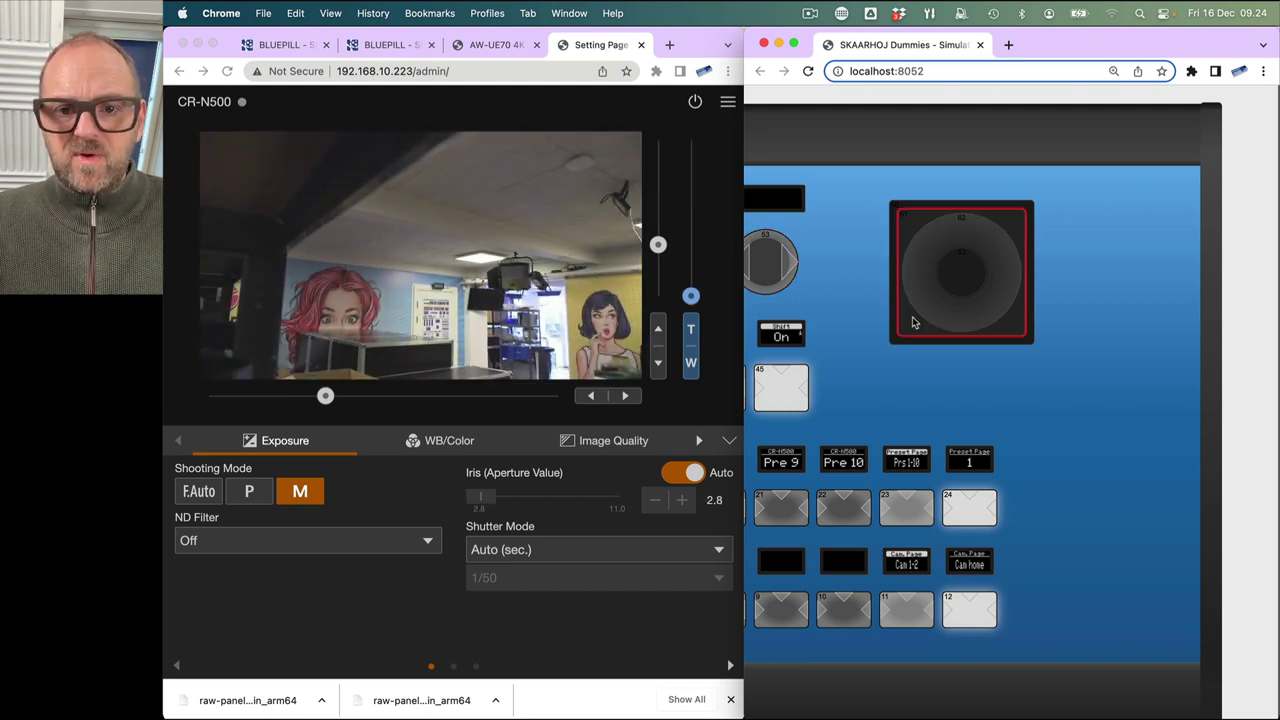
left_click_drag(910, 316, 1025, 319)
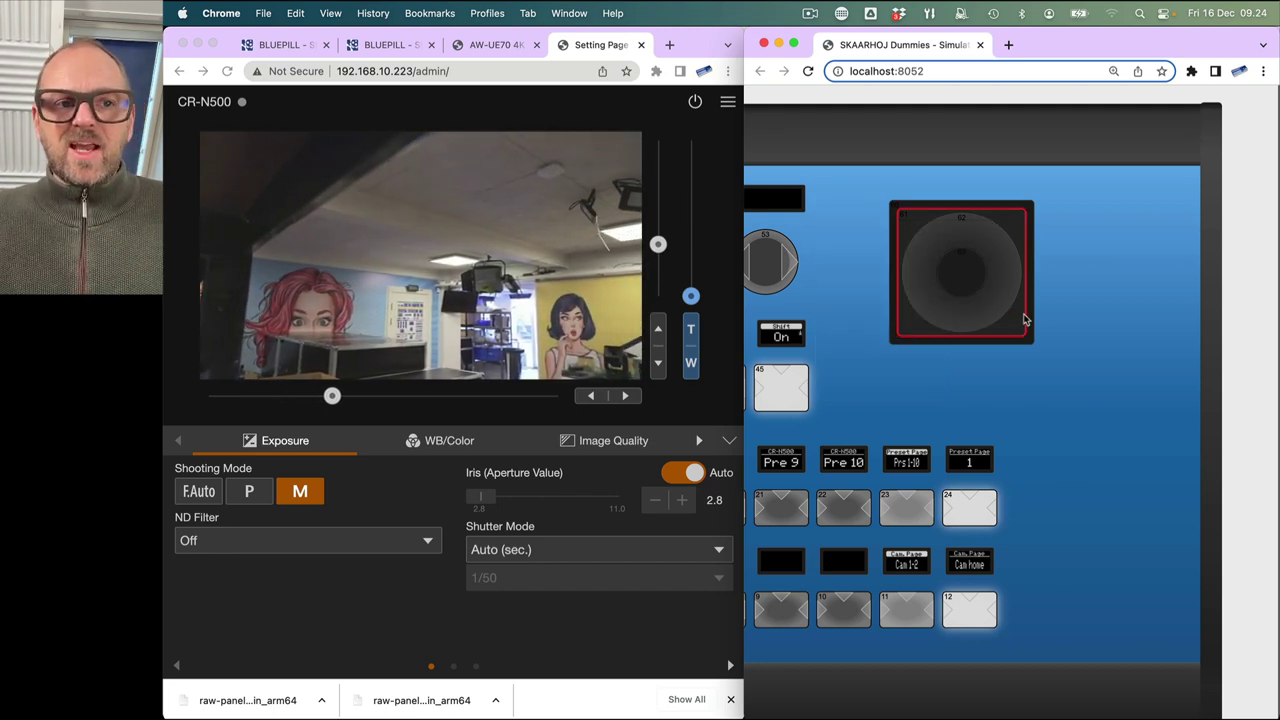
- Return to the Reactor configuration at full window width and compare the variables of the Canon and Panasonic layers under Camera control layers
left_click(286, 45)
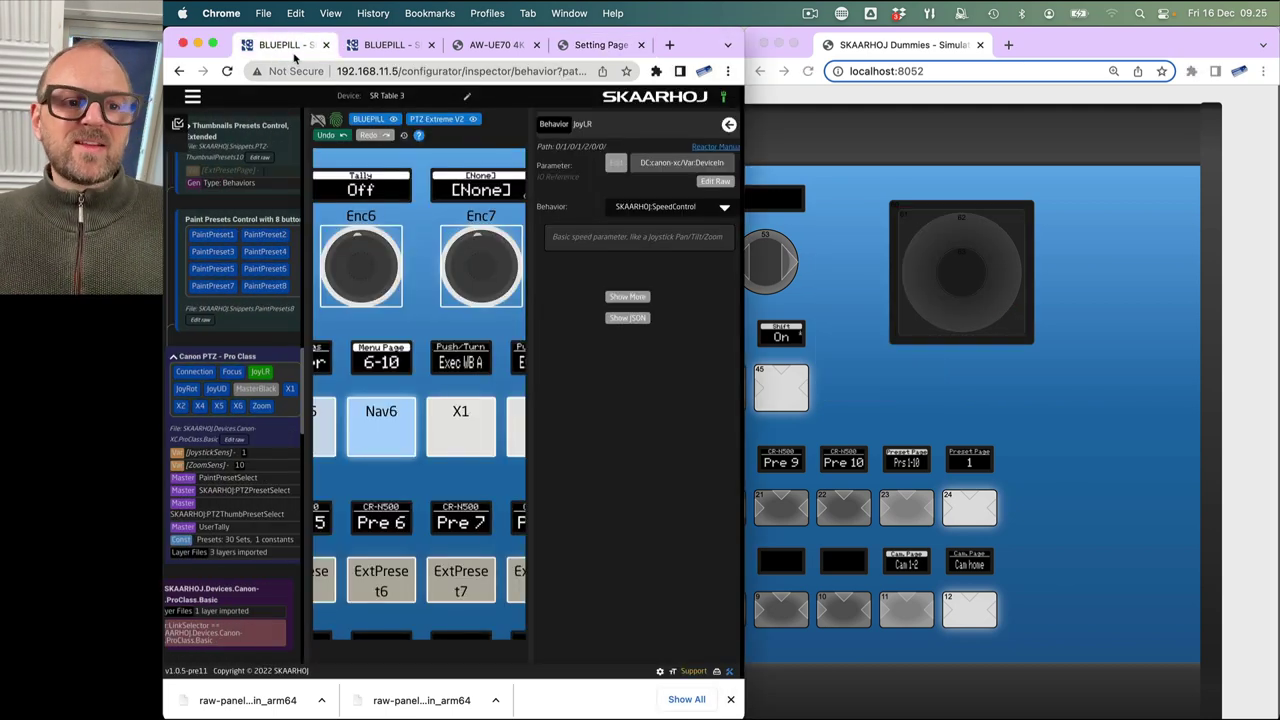
left_click_drag(740, 712, 1278, 712)
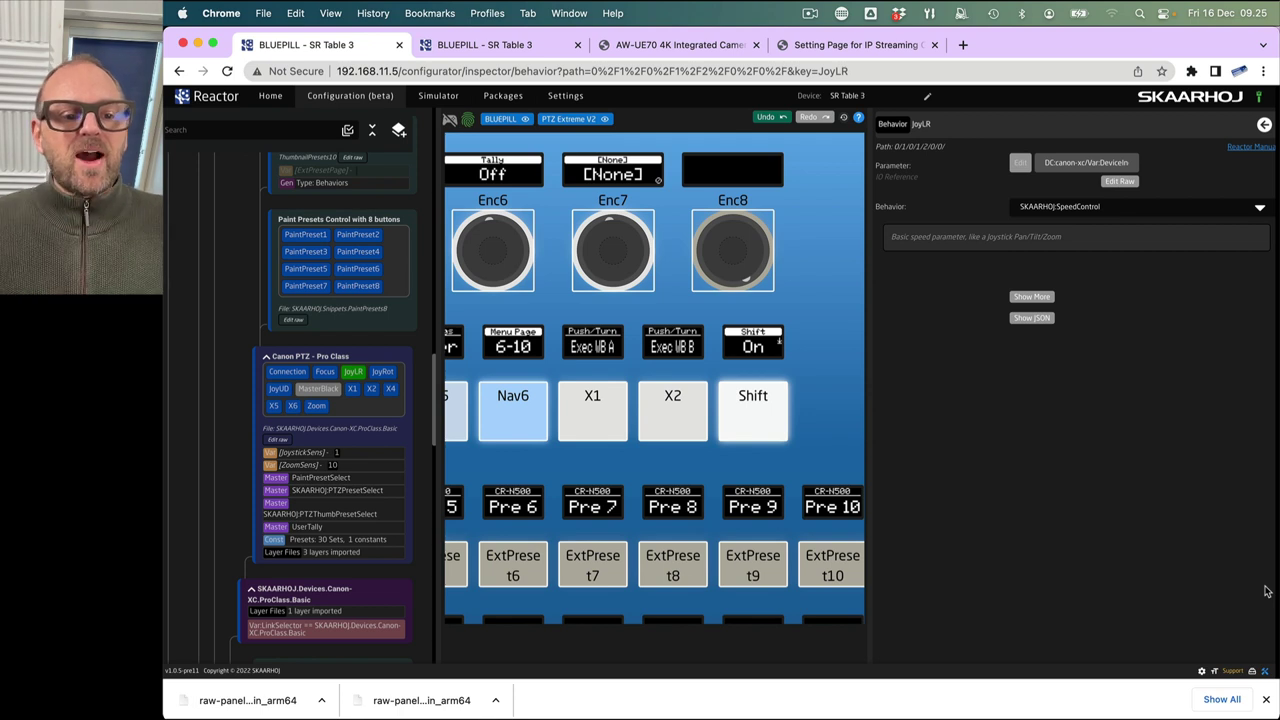
left_click(266, 357)
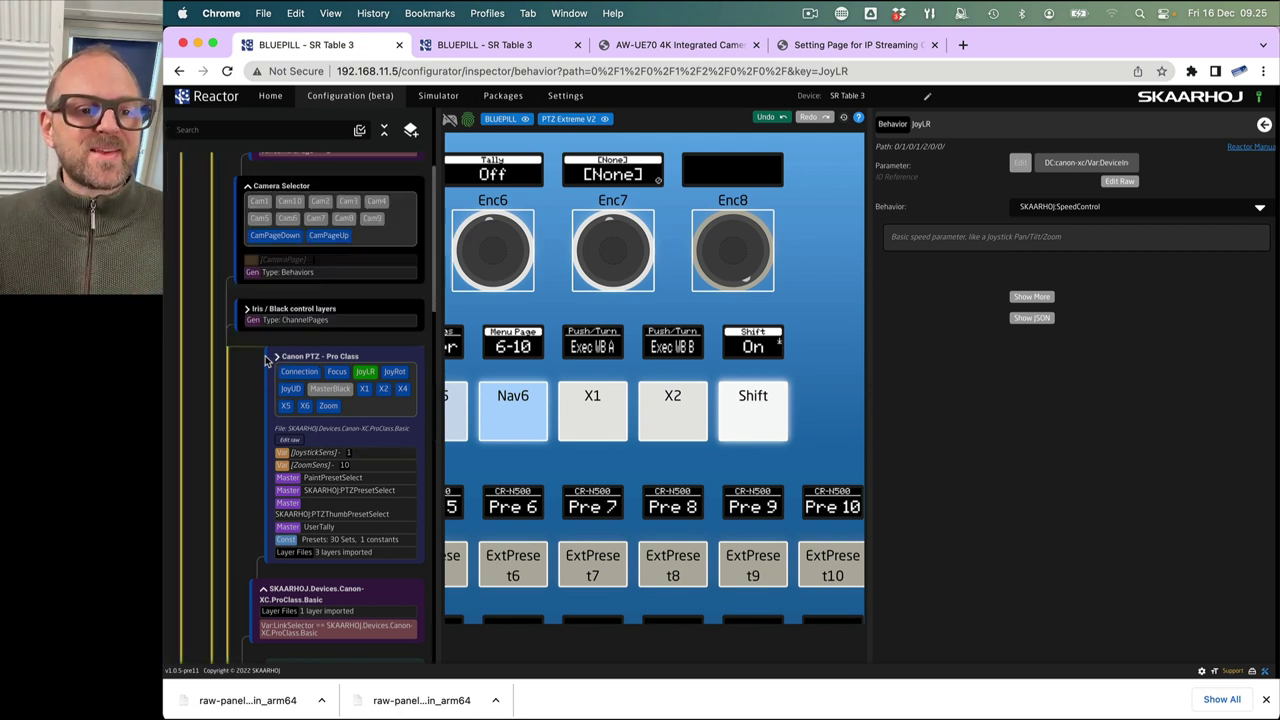
scroll(272, 360, "down", 4)
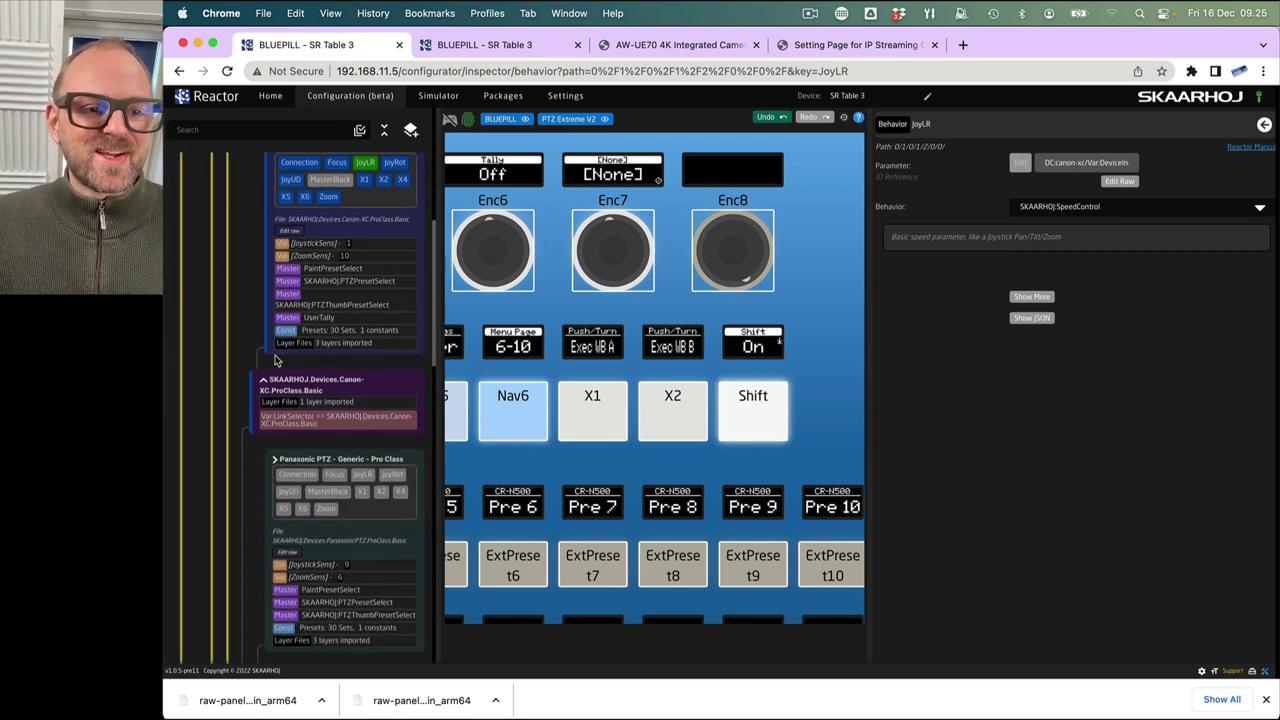
scroll(276, 360, "up", 4)
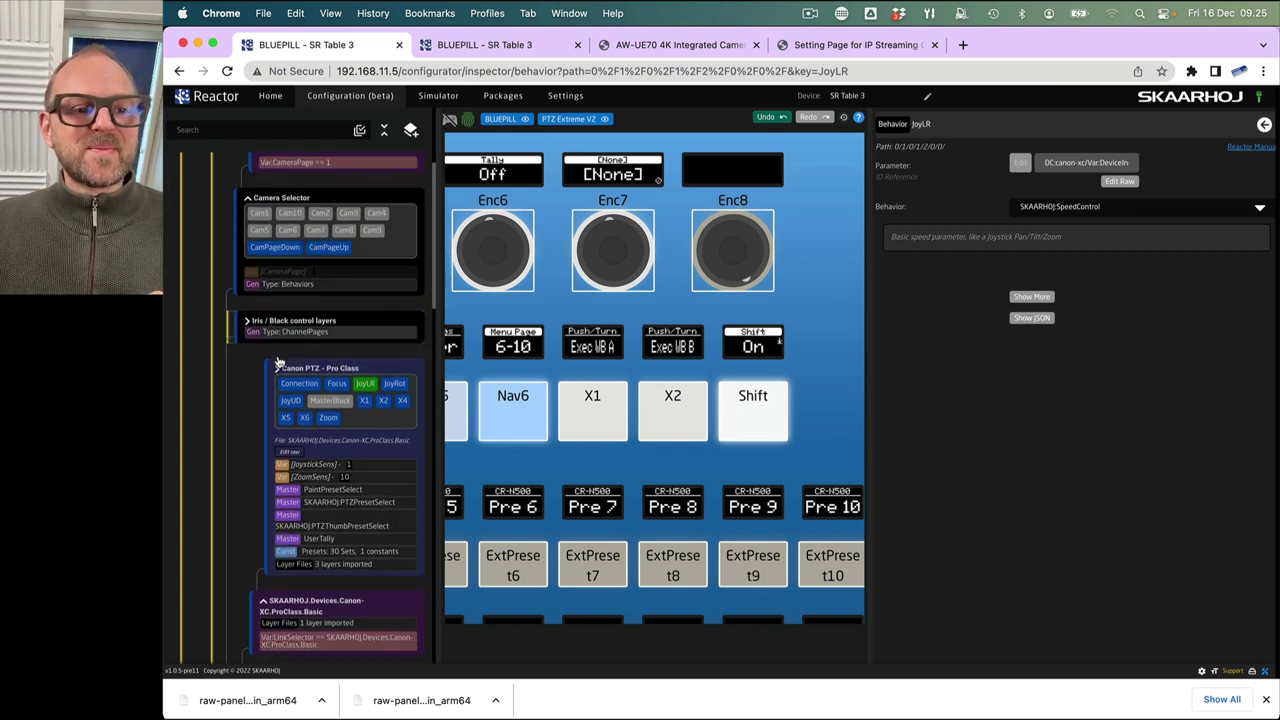
scroll(280, 362, "down", 4)
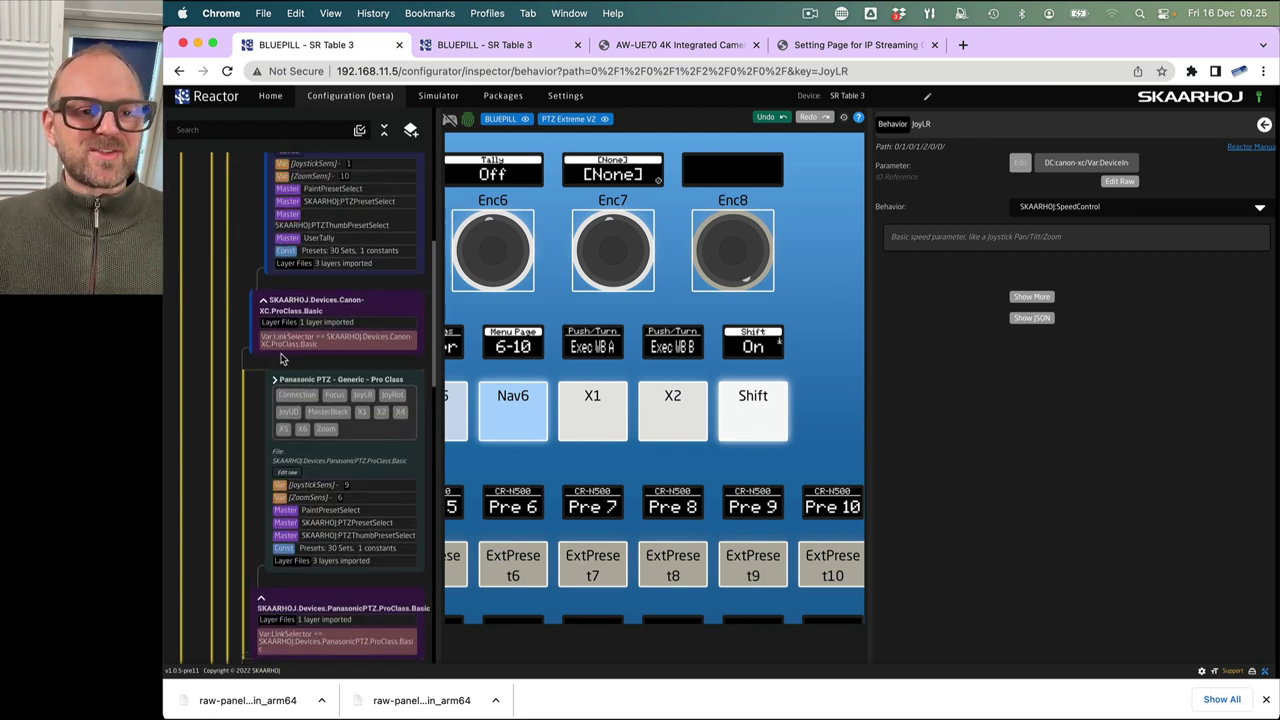
scroll(282, 360, "up", 1)
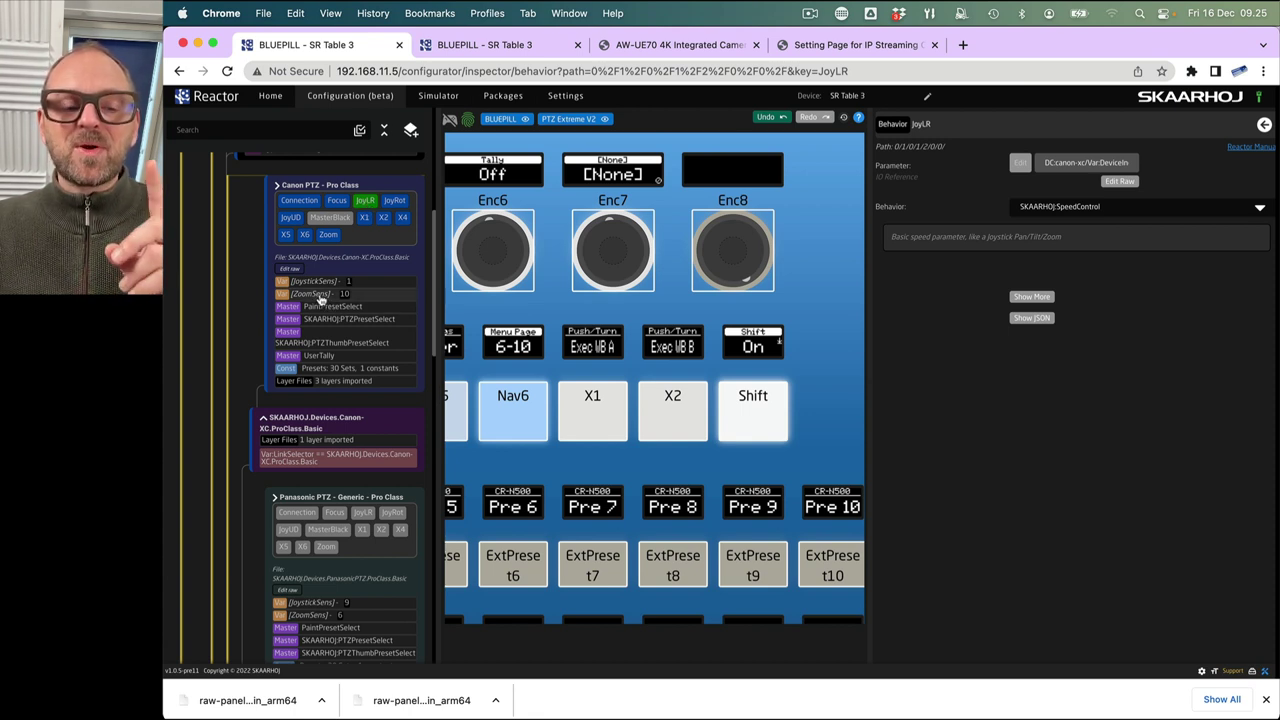
scroll(320, 298, "down", 6)
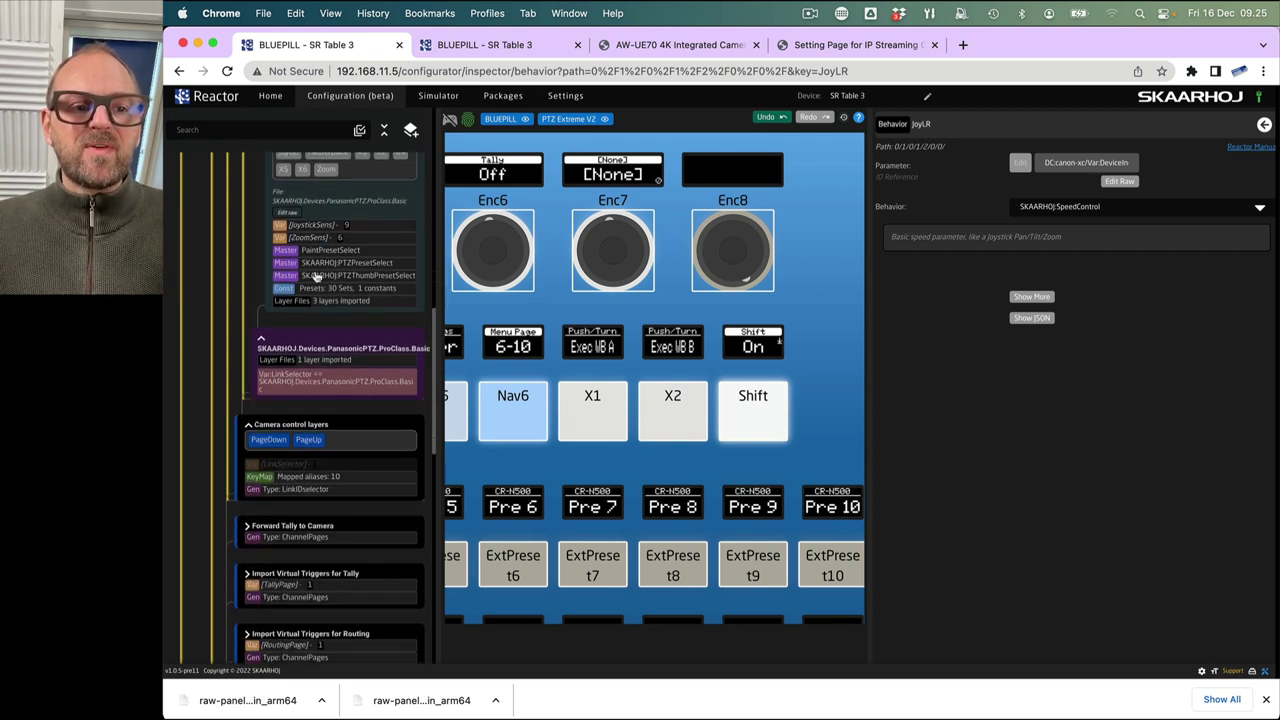
left_click(249, 427)
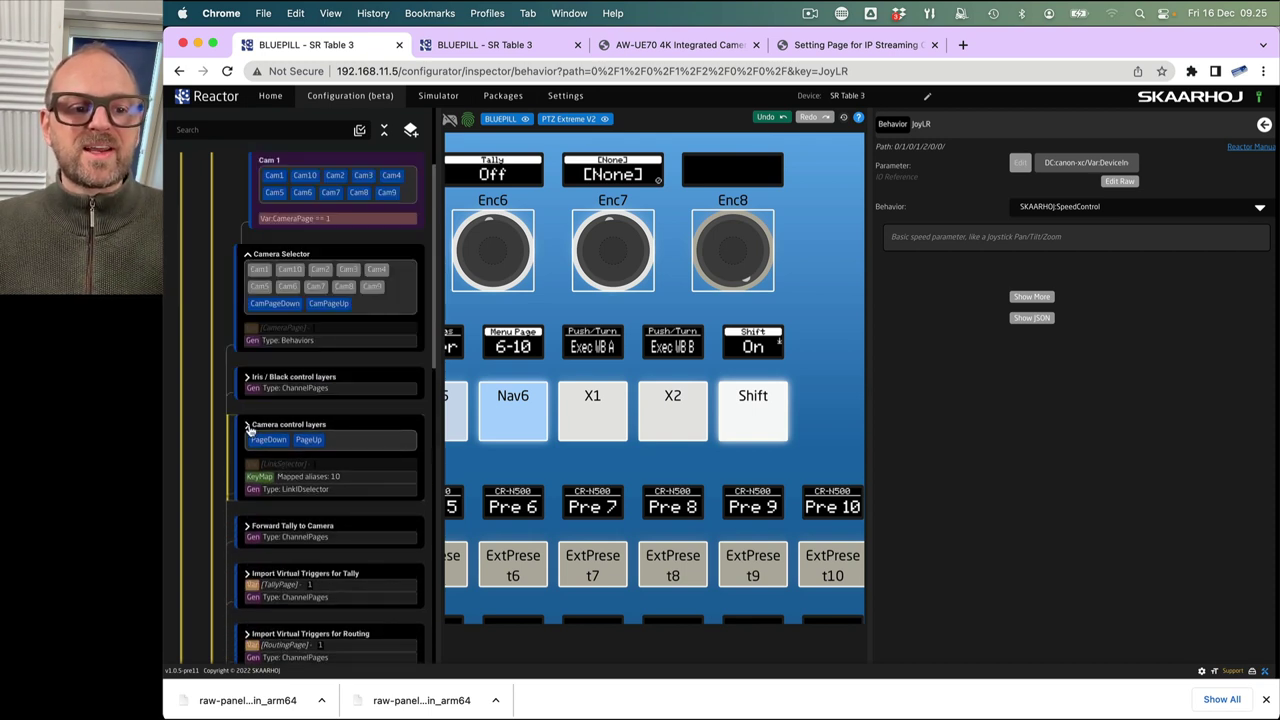
left_click(249, 427)
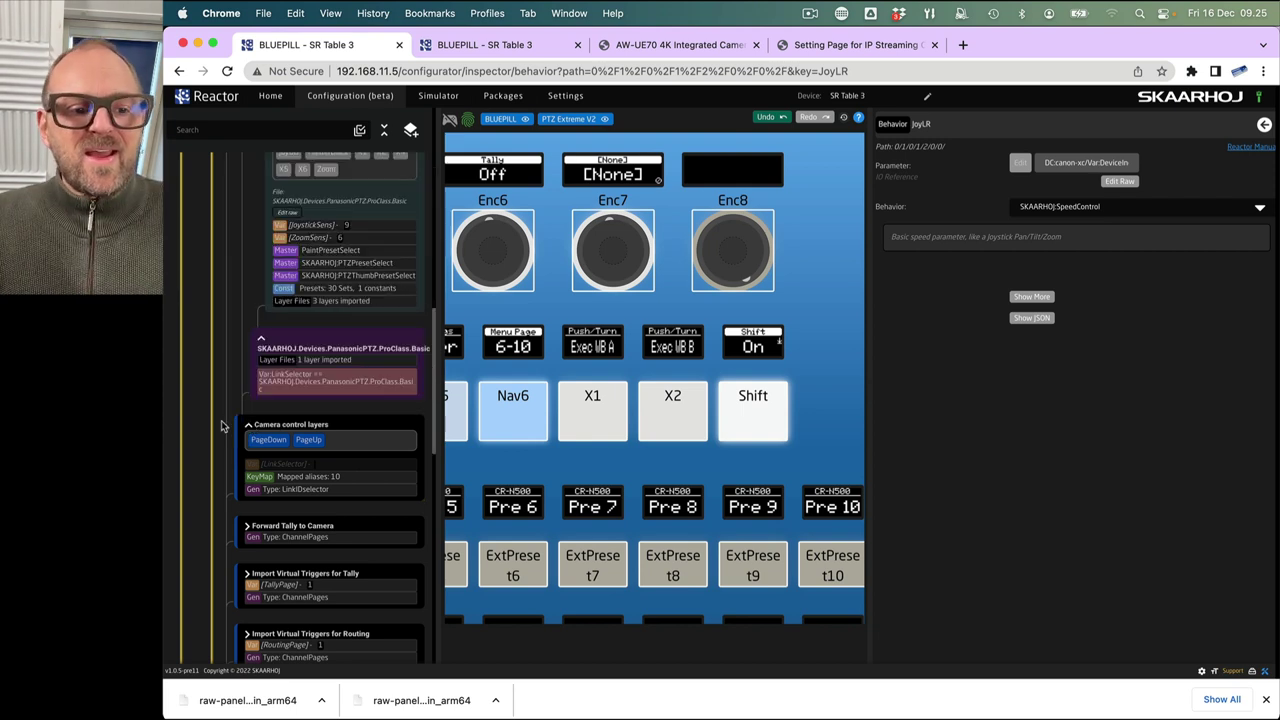
- Create a ZoomSens variable on the parent Camera control layers layer
left_click(358, 427)
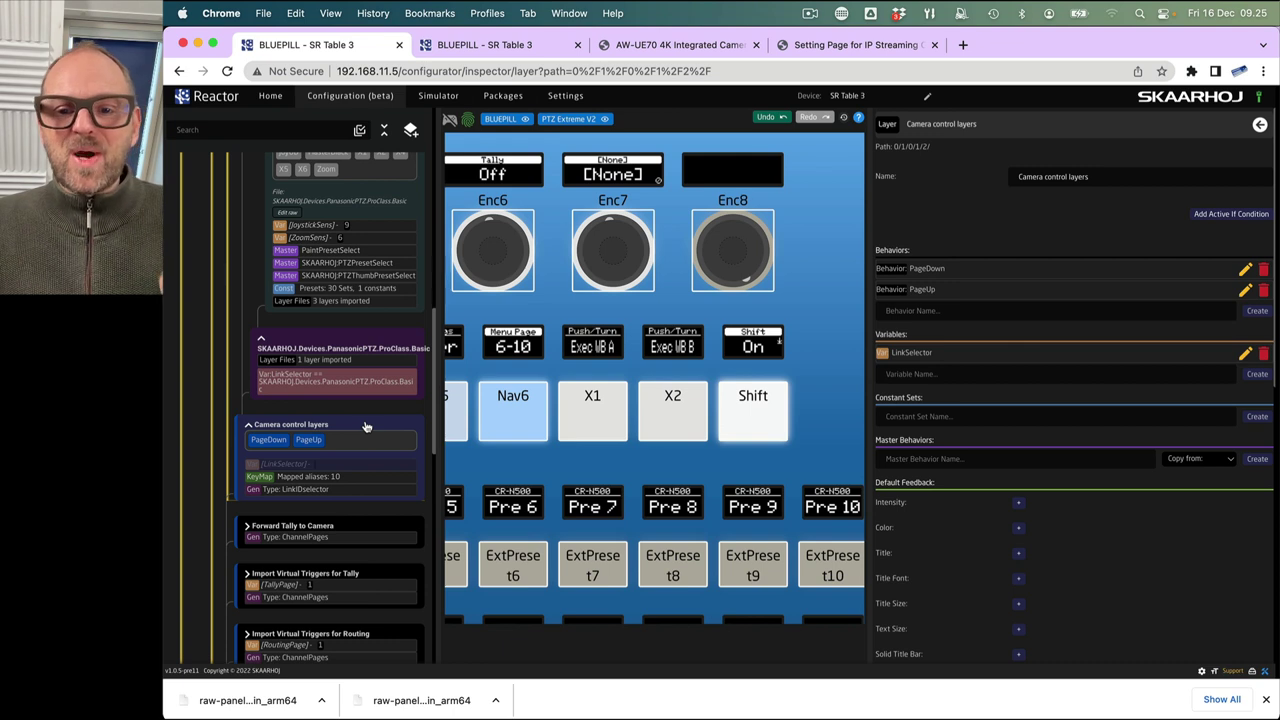
left_click(995, 374)
type("ZoomSens")
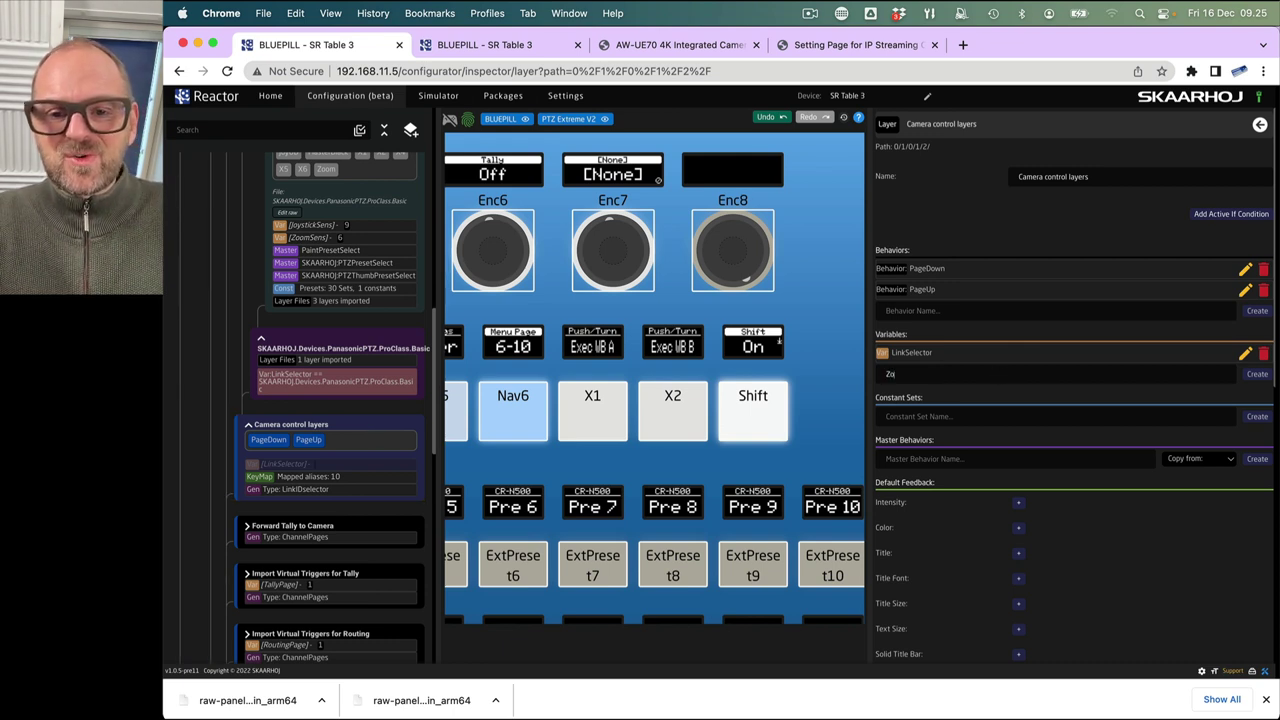
left_click(1257, 375)
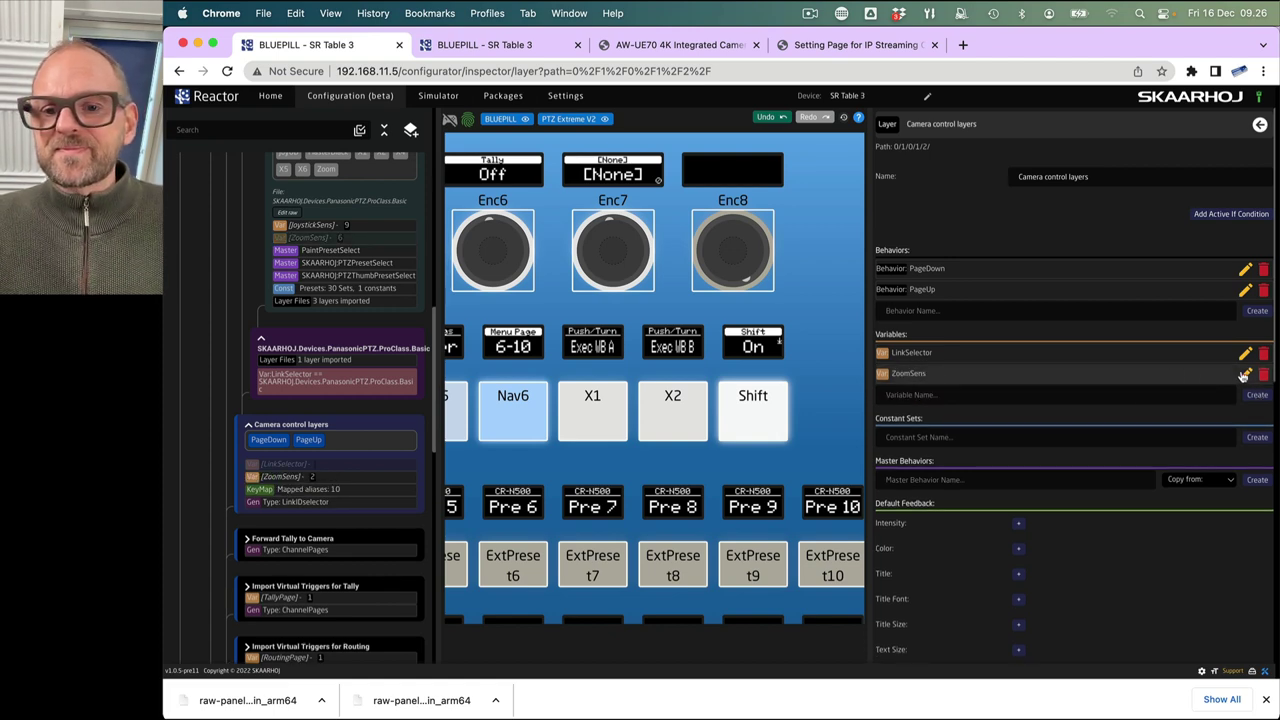
- Give the parent layer's ZoomSens variable a range of 1 to 10, clear its center value, and set its default value to 10
left_click(912, 374)
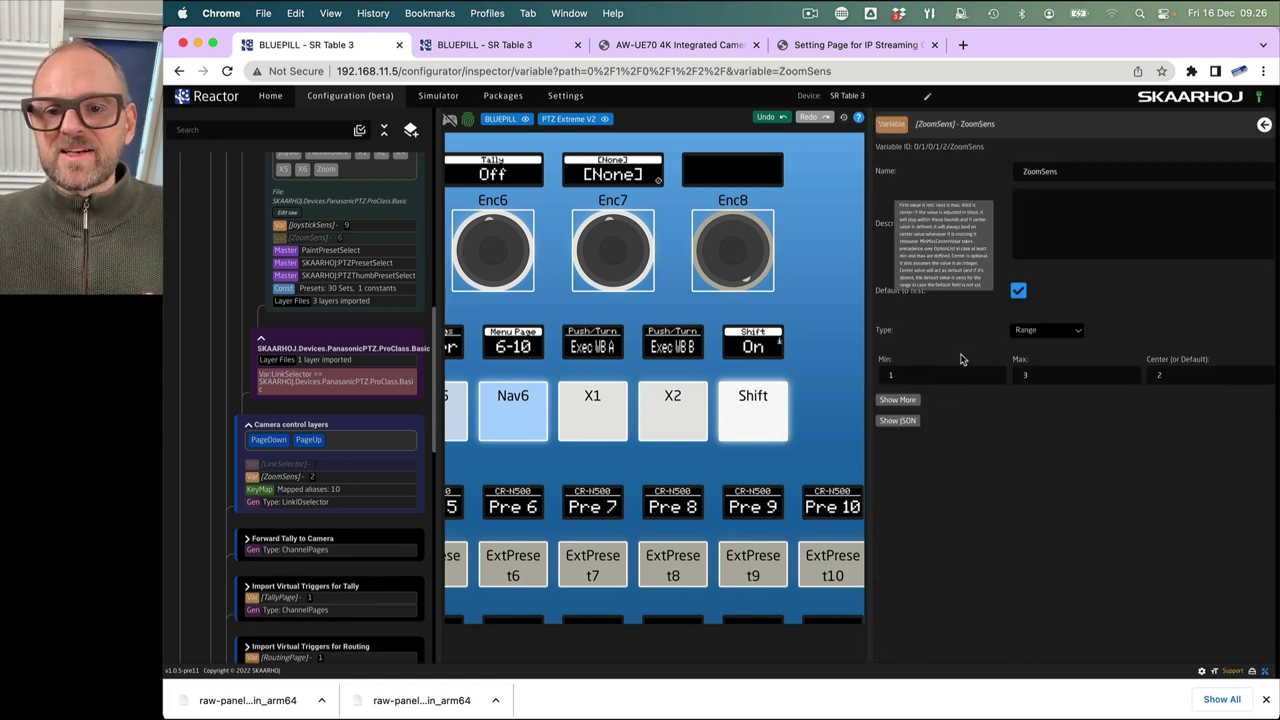
double_click(1035, 370)
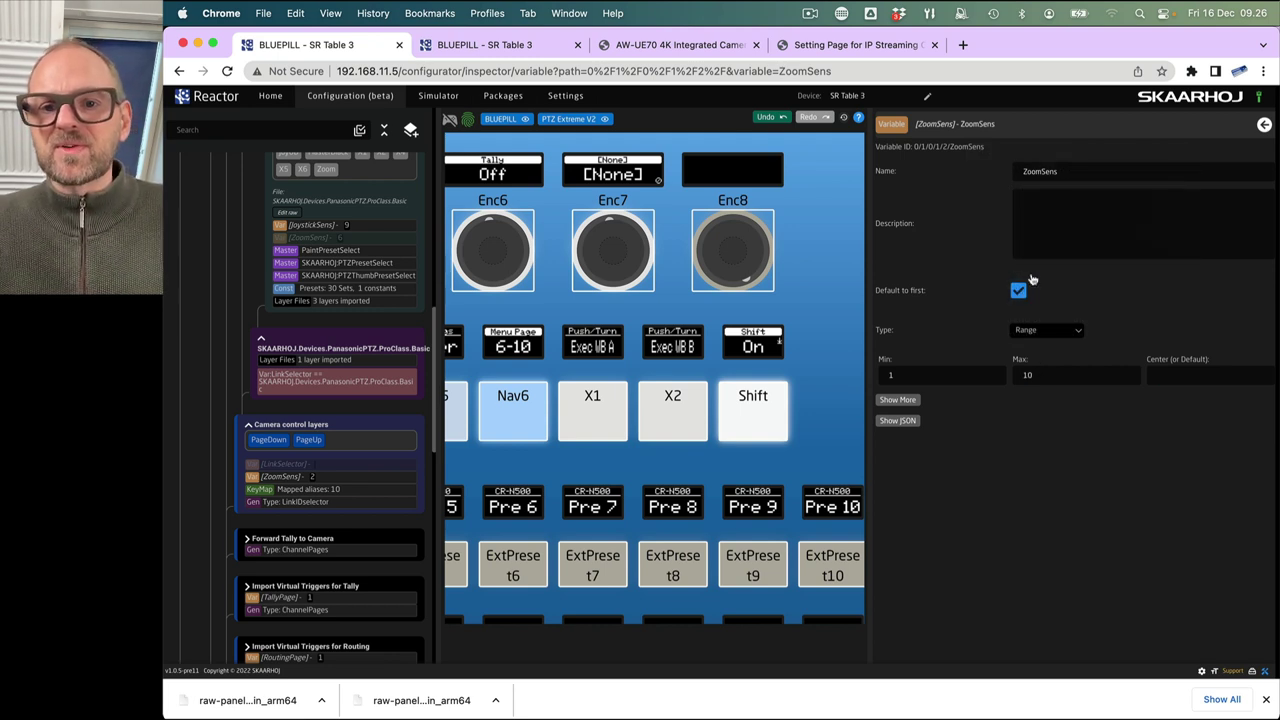
left_click(890, 400)
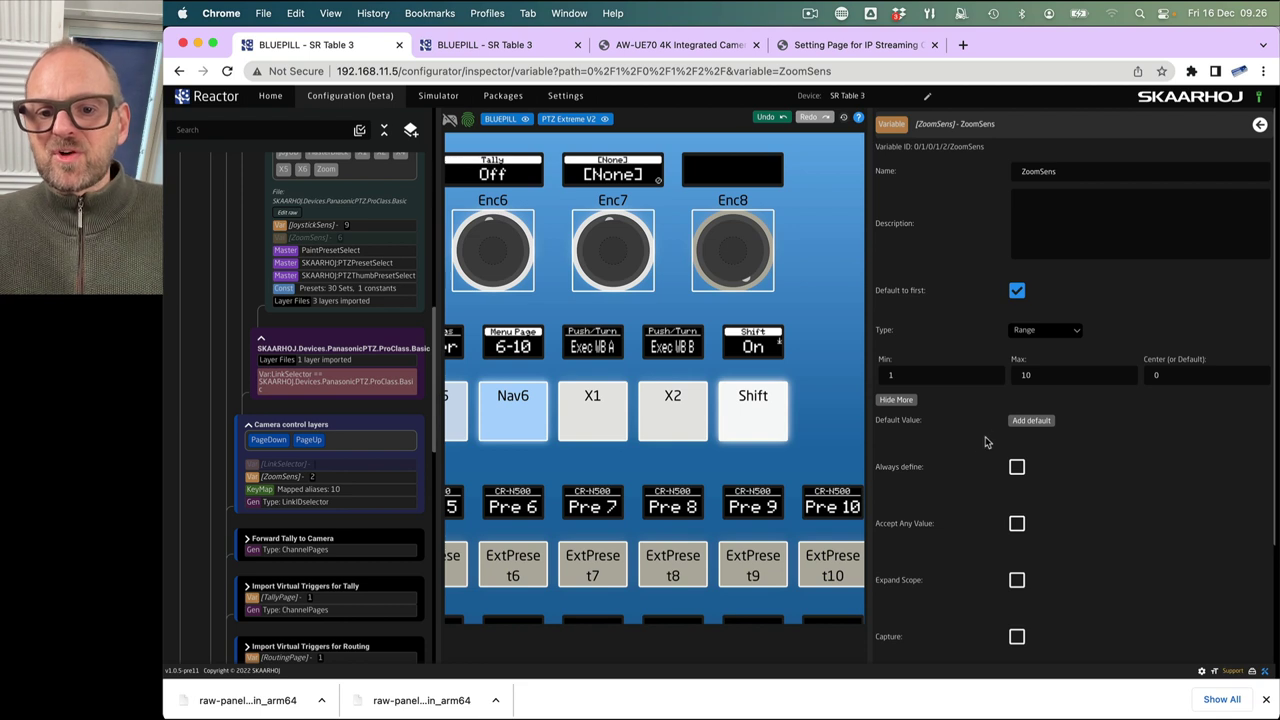
scroll(985, 442, "down", 3)
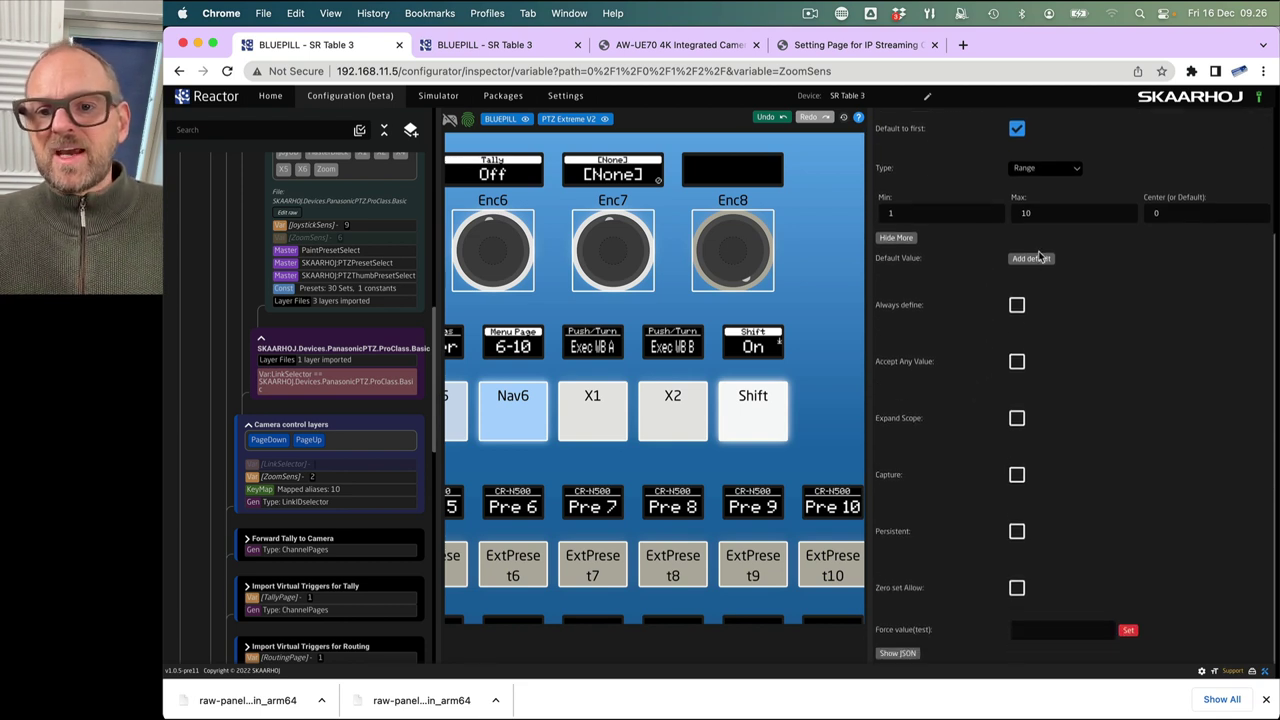
left_click(1031, 258)
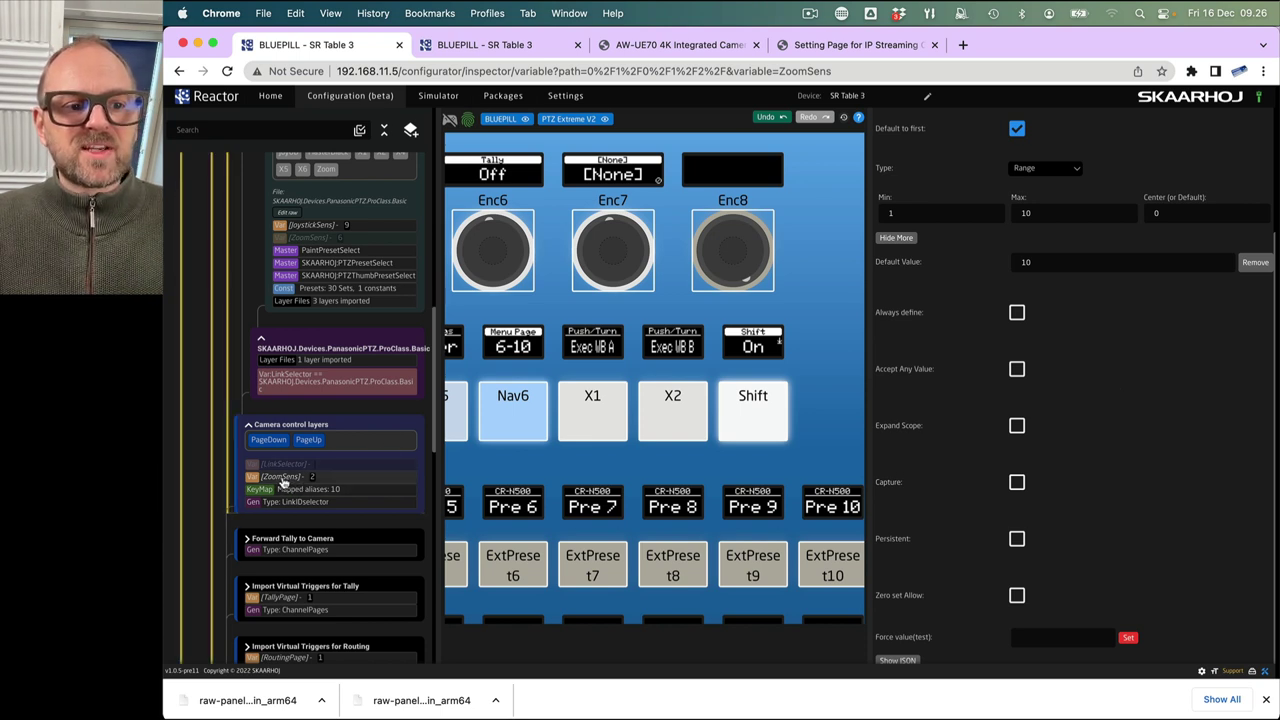
- Place the Reactor configuration beside the simulated panel and widen the layer tree to show the variables under Camera control layers
scroll(283, 480, "up", 3)
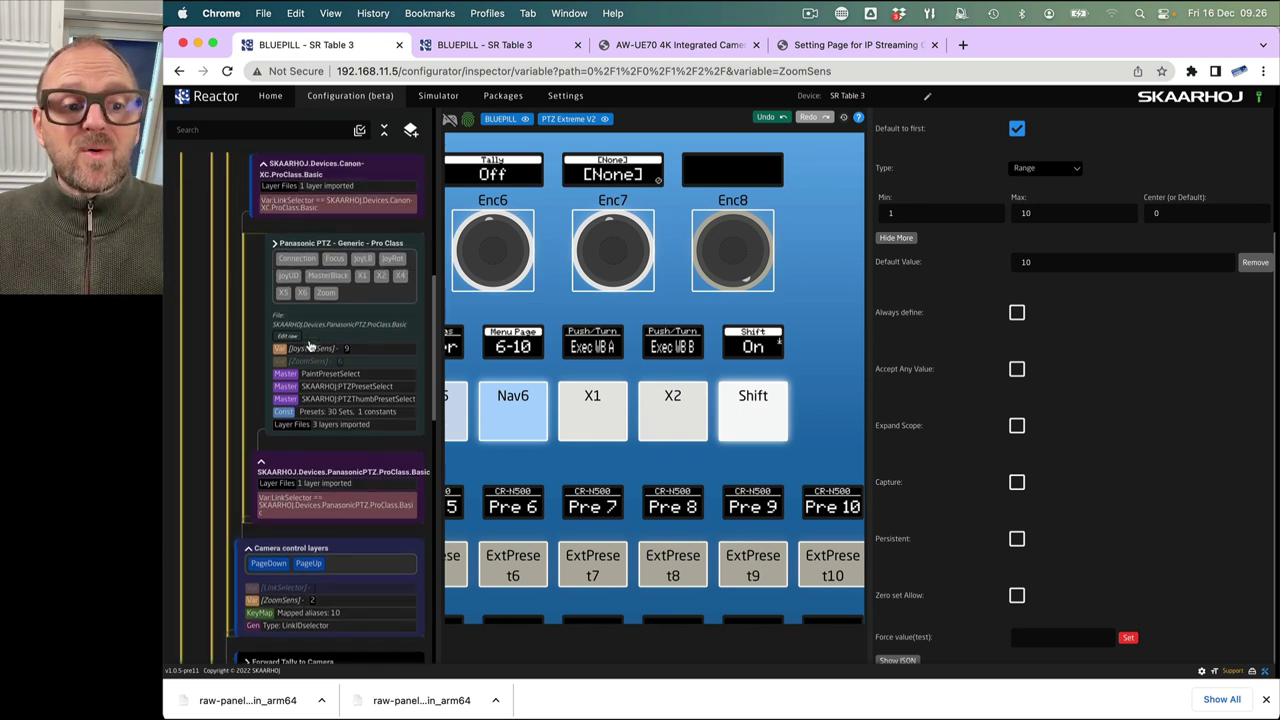
scroll(309, 345, "up", 1)
scroll(308, 387, "up", 5)
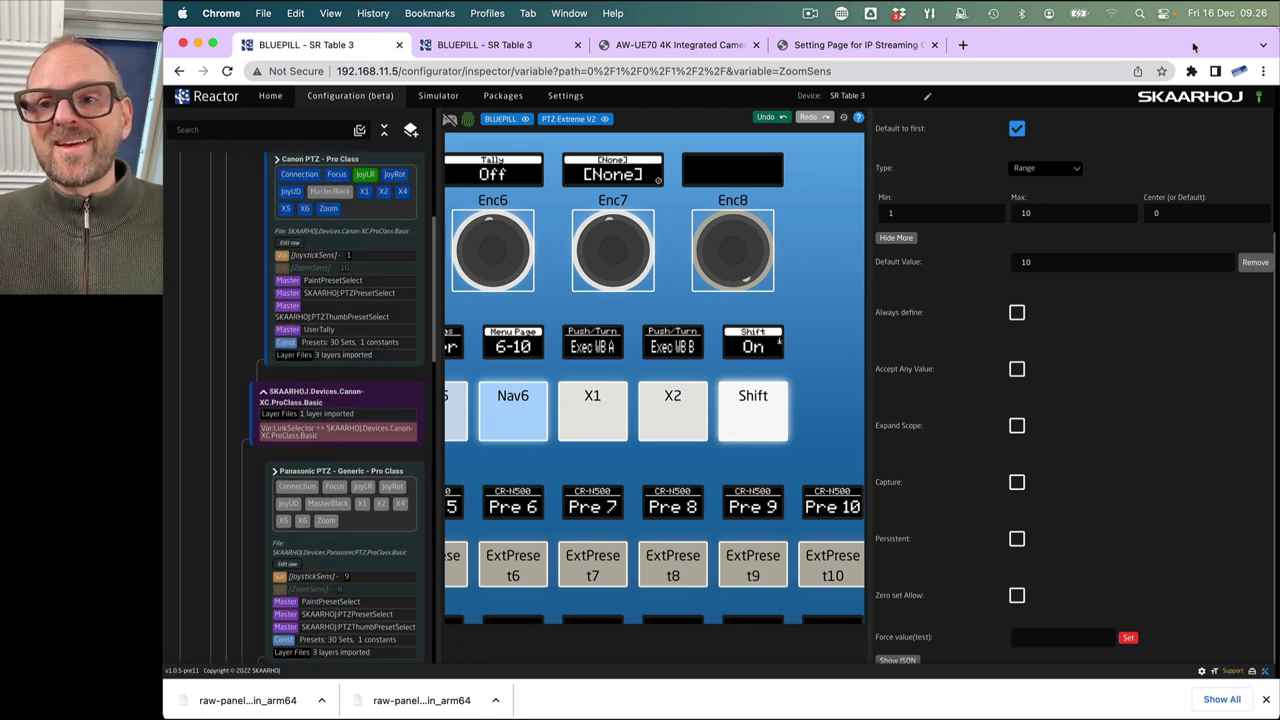
left_click_drag(1274, 33, 738, 4)
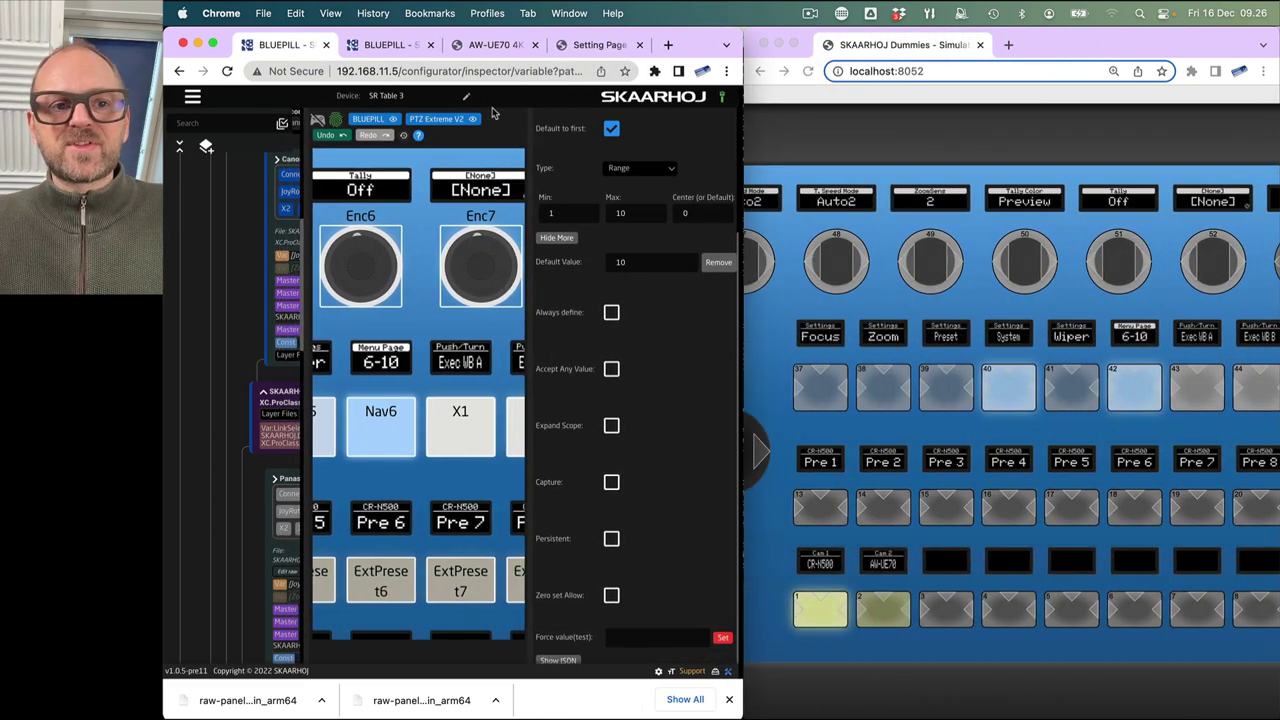
left_click(487, 45)
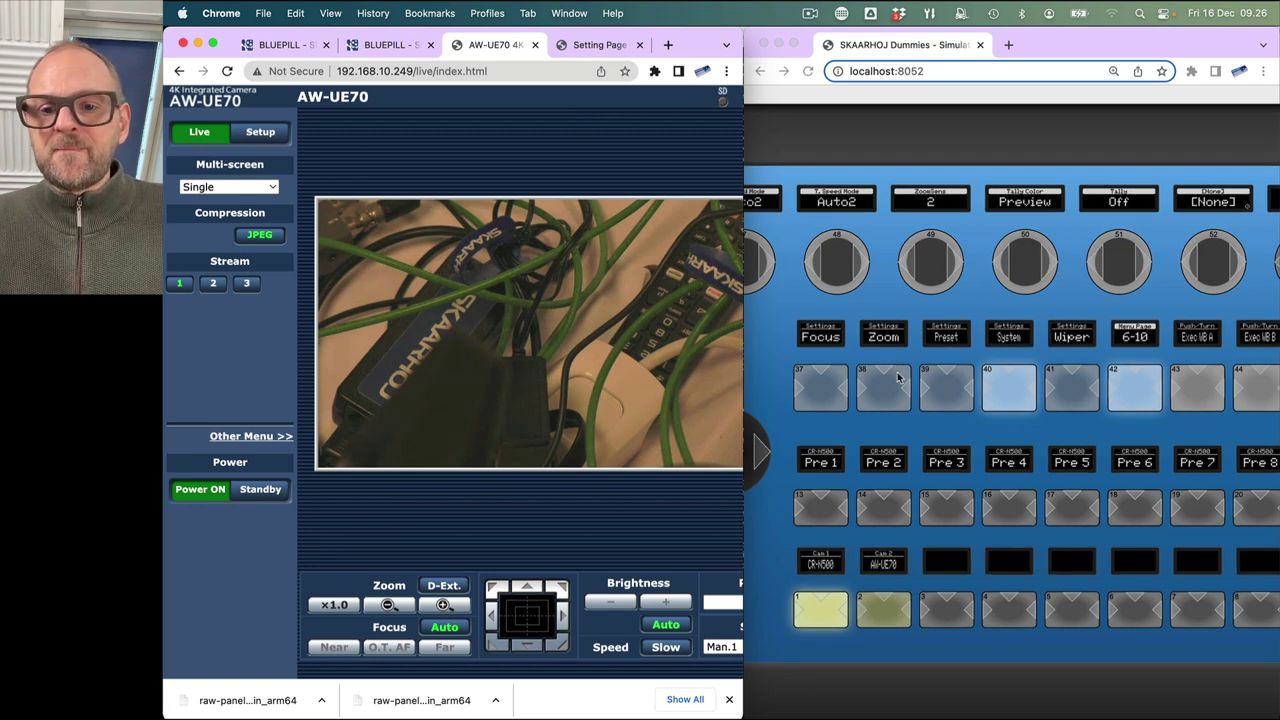
scroll(963, 322, "left", 5)
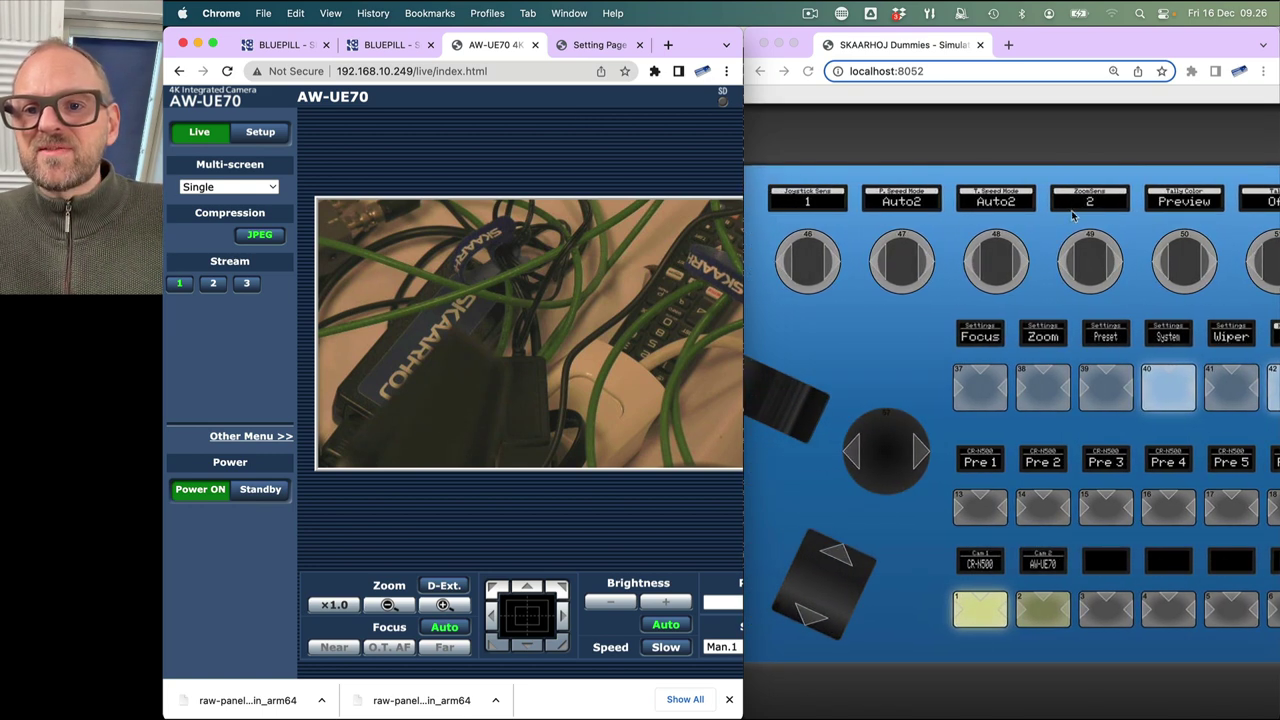
left_click(295, 44)
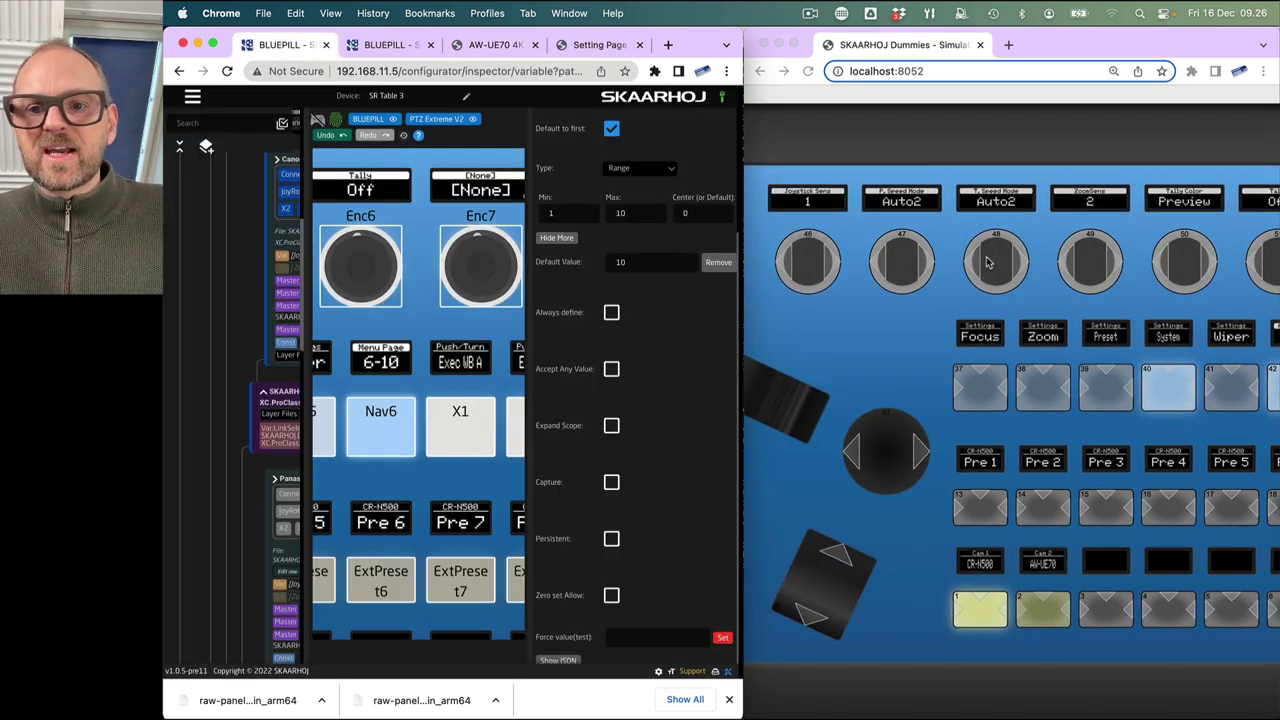
scroll(268, 378, "down", 3)
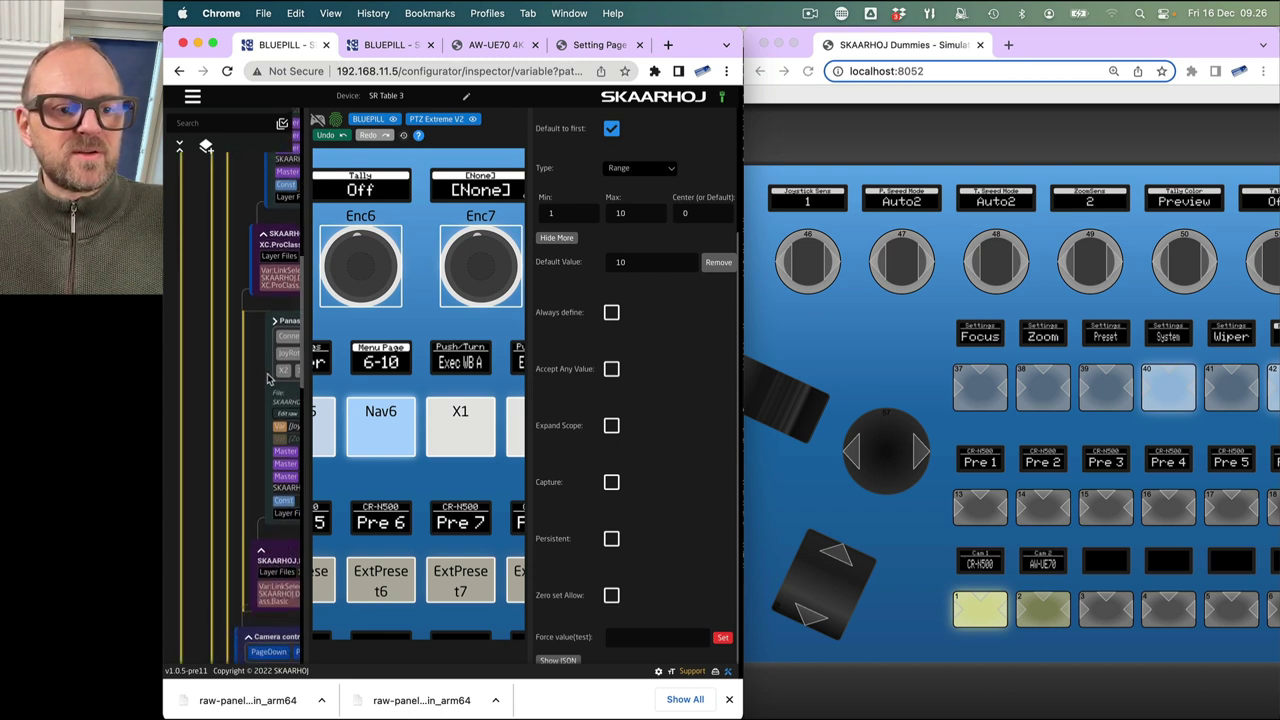
scroll(268, 378, "down", 2)
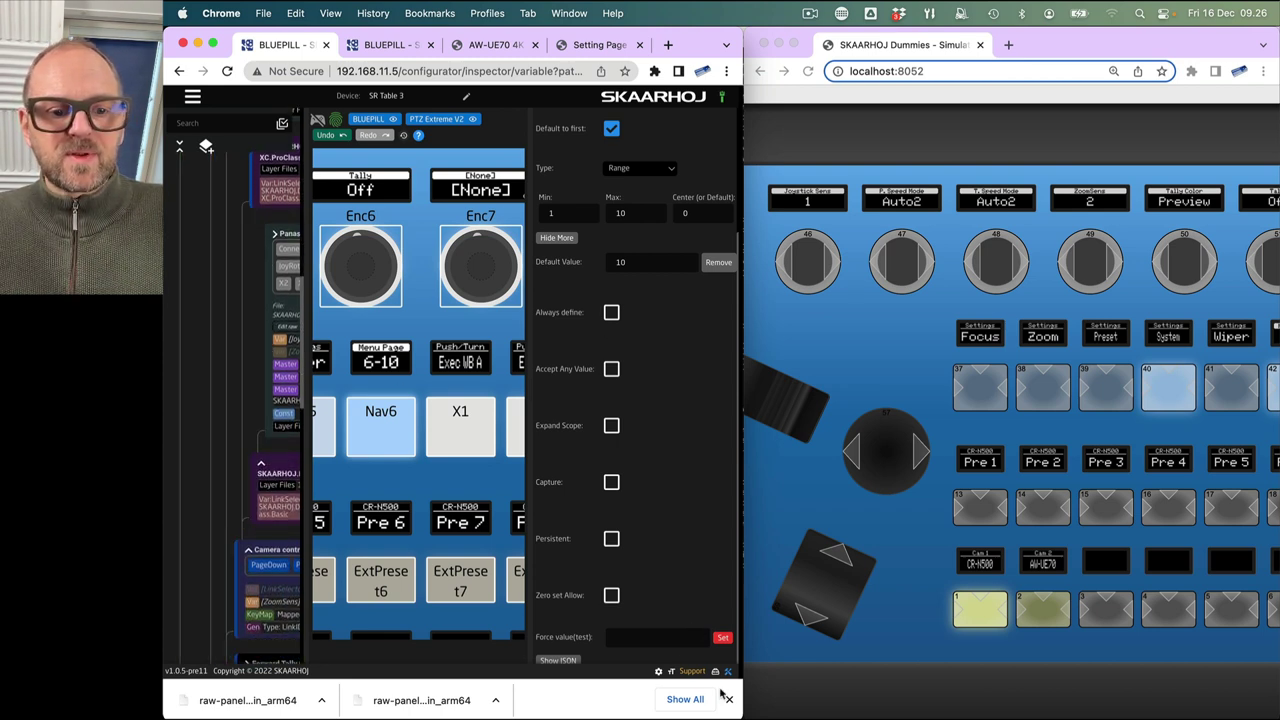
left_click_drag(300, 268, 446, 262)
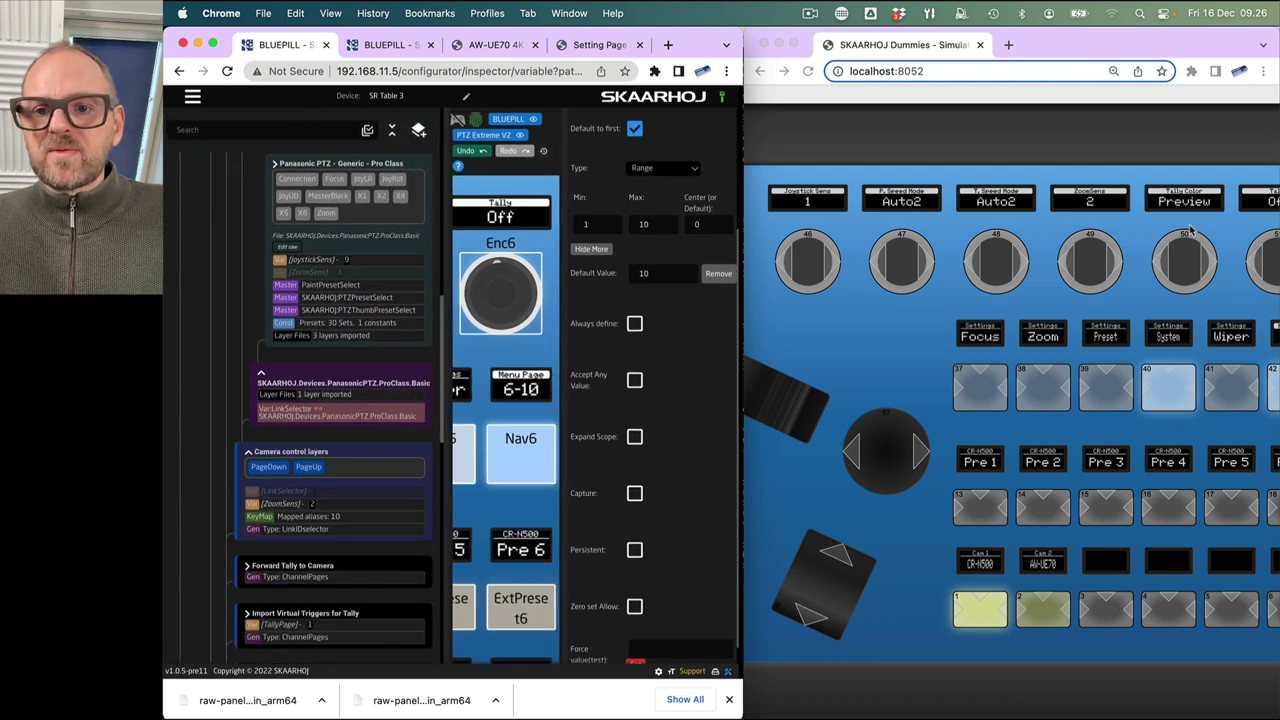
- Turn off listening mode and raise ZoomSens to 9 on the simulated panel while watching the variable on Camera control layers
left_click(1110, 263)
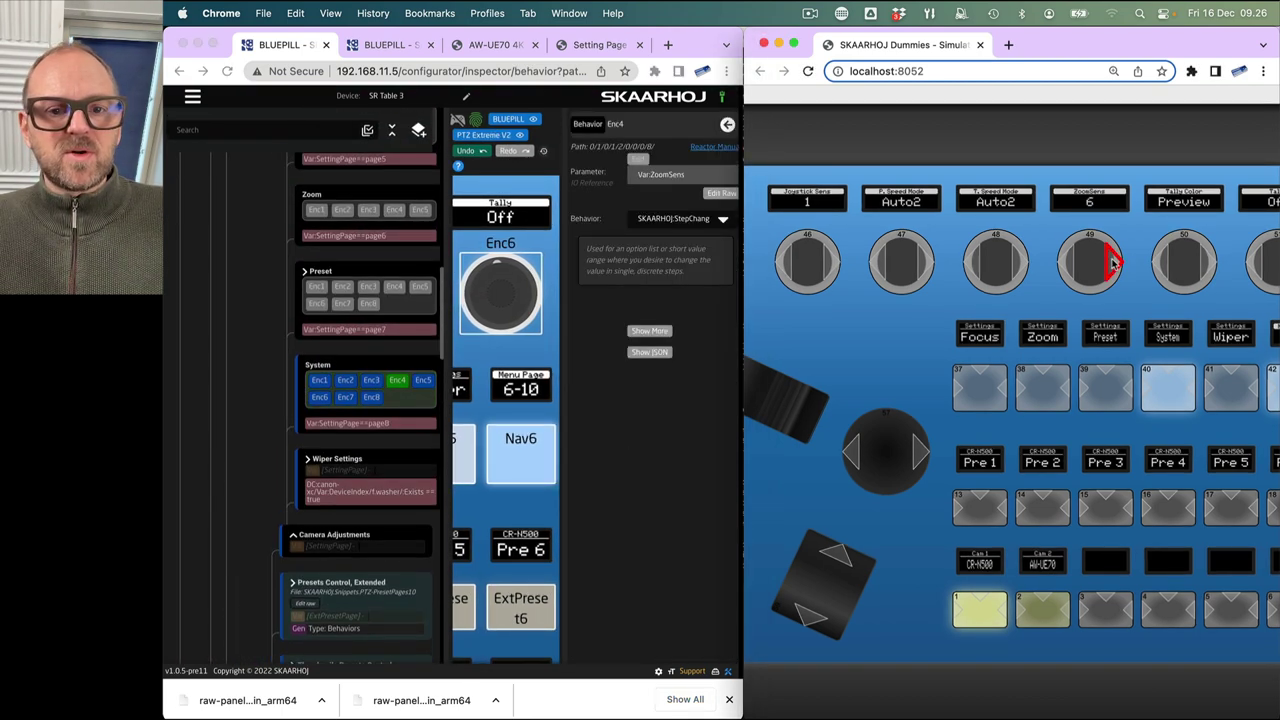
left_click(485, 125)
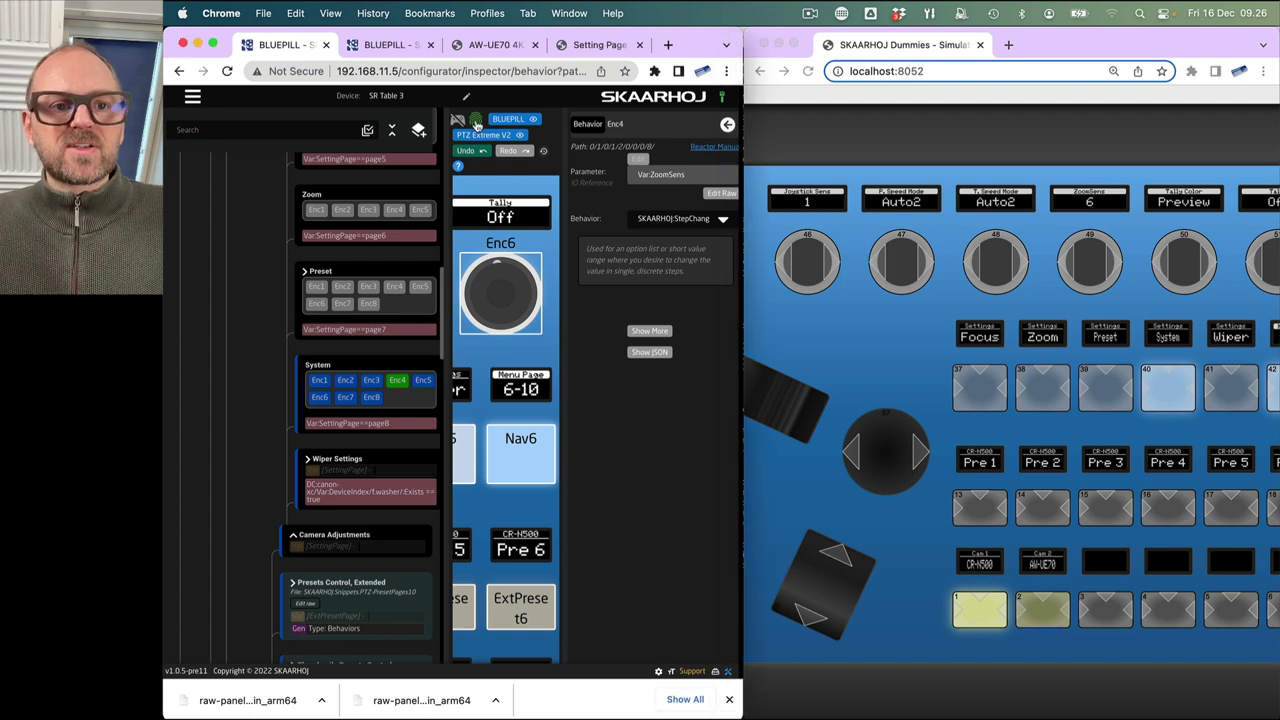
scroll(308, 432, "down", 10)
scroll(308, 432, "down", 10)
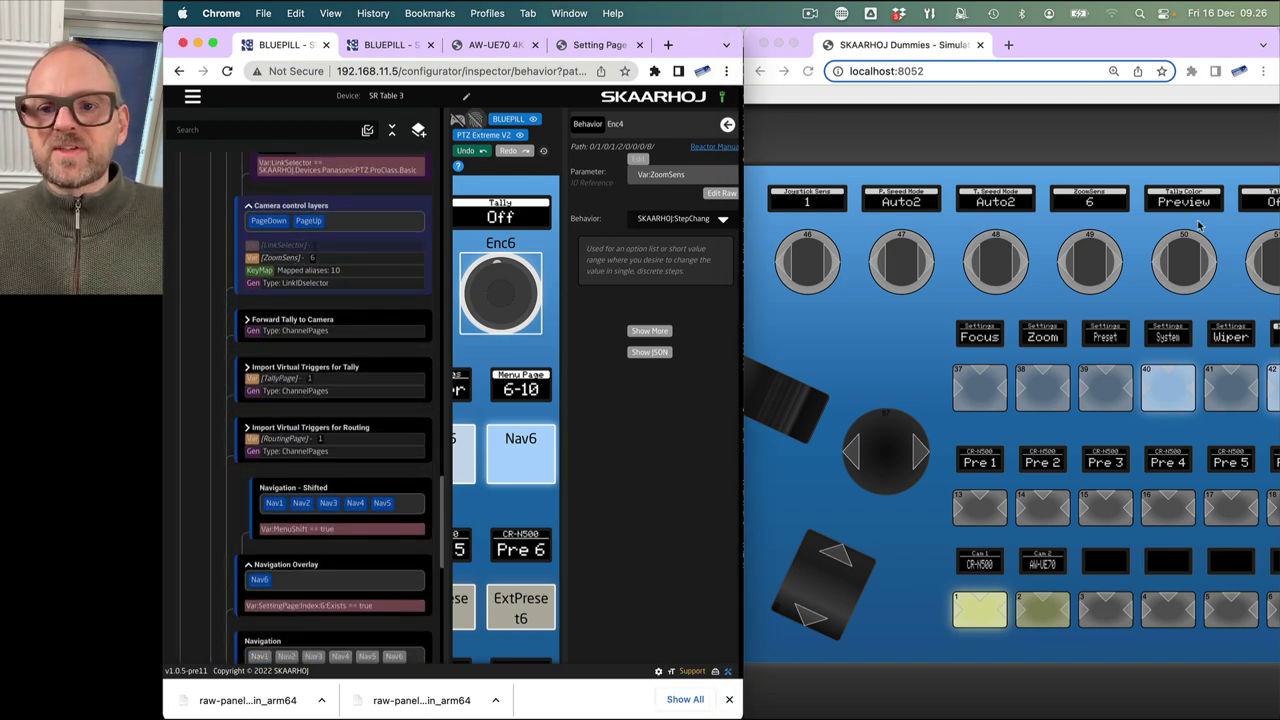
left_click(1113, 263)
scroll(1113, 263, "up", 3)
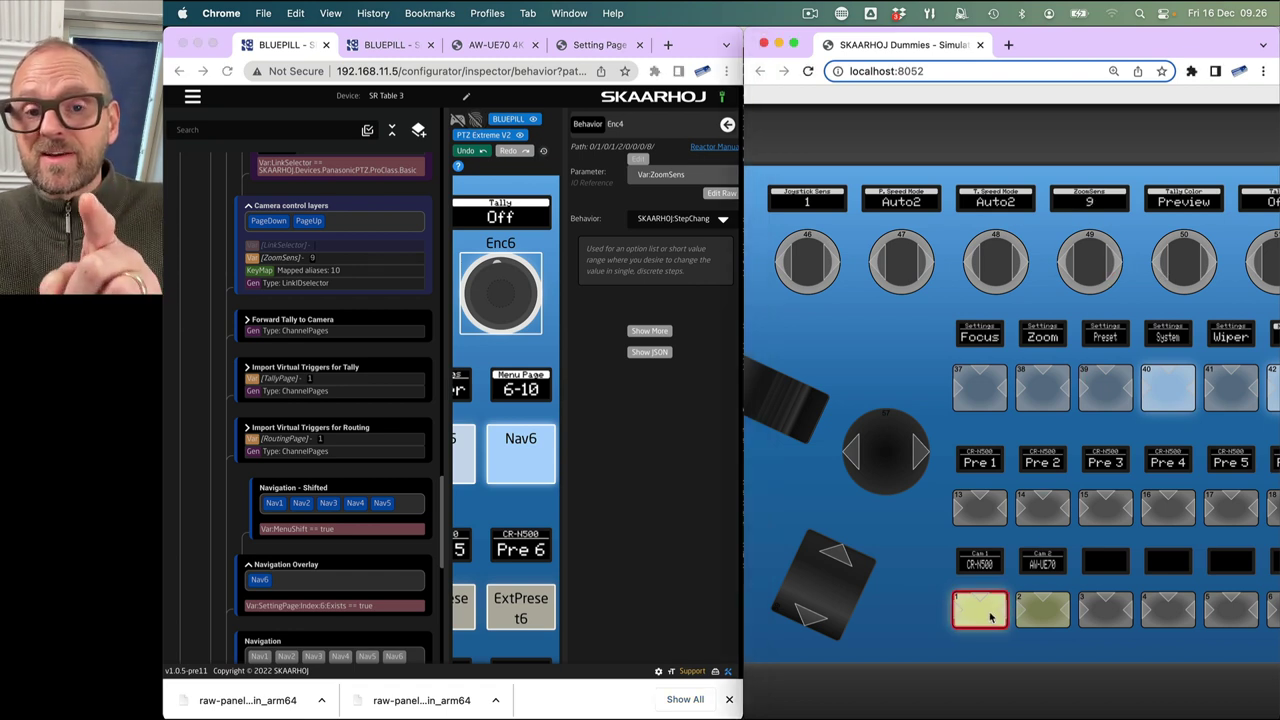
- Open the AW-UE70's System settings on the simulated panel and set ZoomSens to 5
scroll(1185, 390, "right", 5)
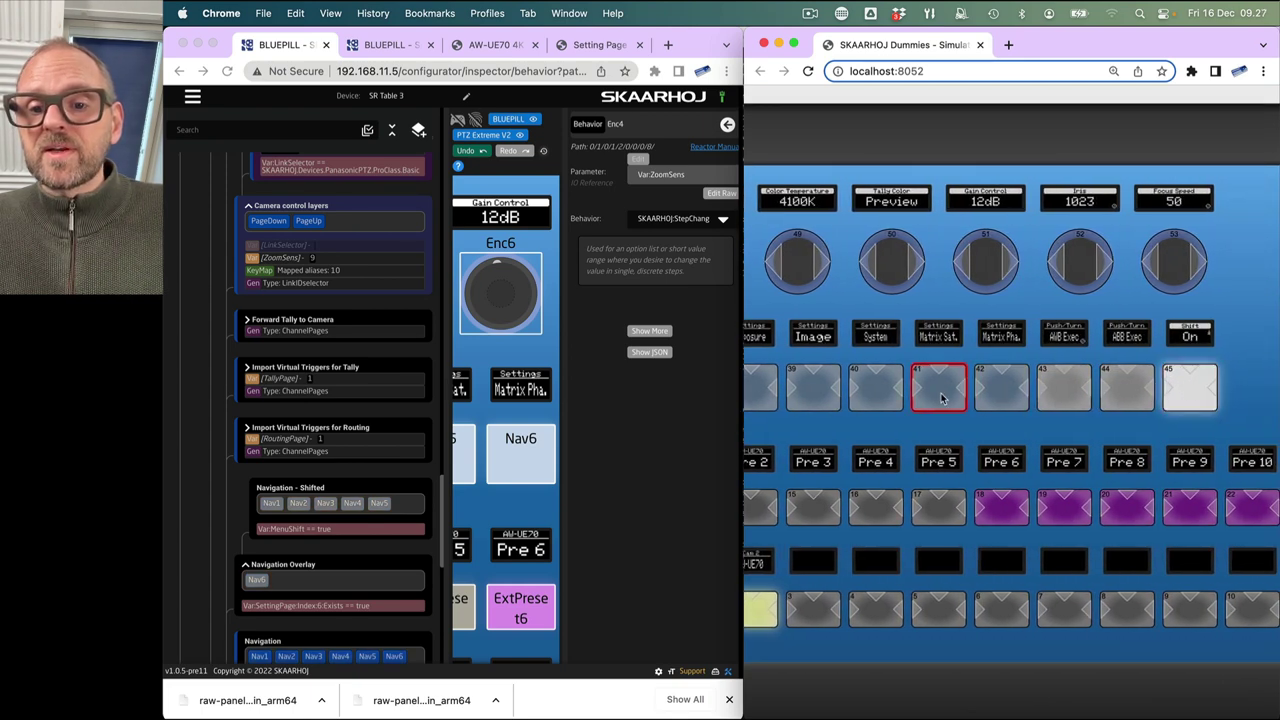
left_click(876, 388)
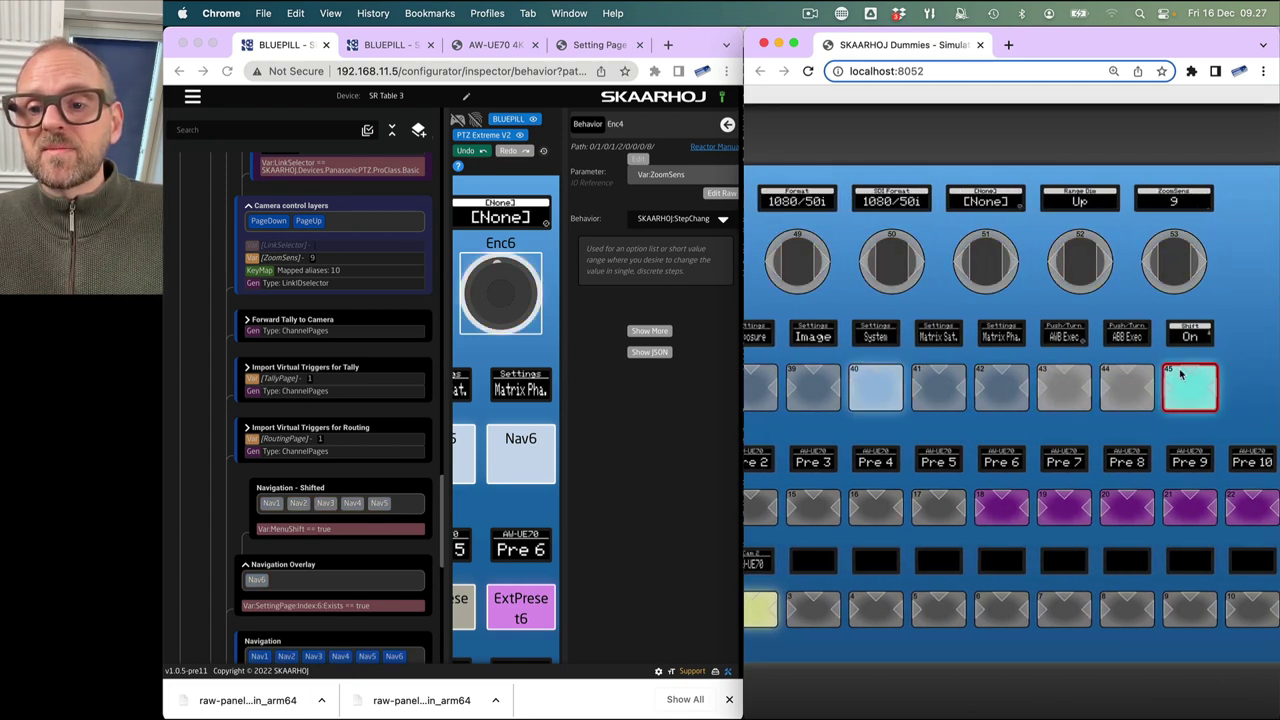
left_click(1152, 262)
double_click(1152, 262)
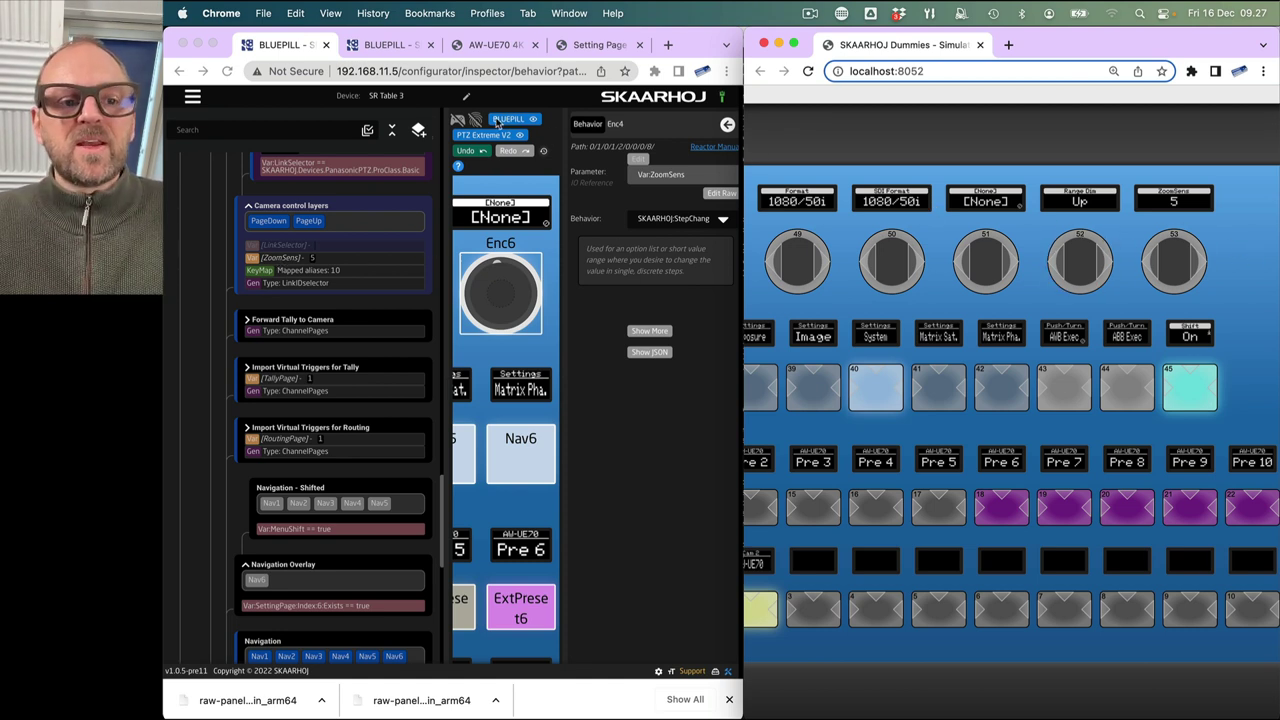
- Turn on listening mode and use the simulated panel's zoom rocker to open the Panasonic PTZ layer's Zoom behavior
scroll(392, 296, "up", 6)
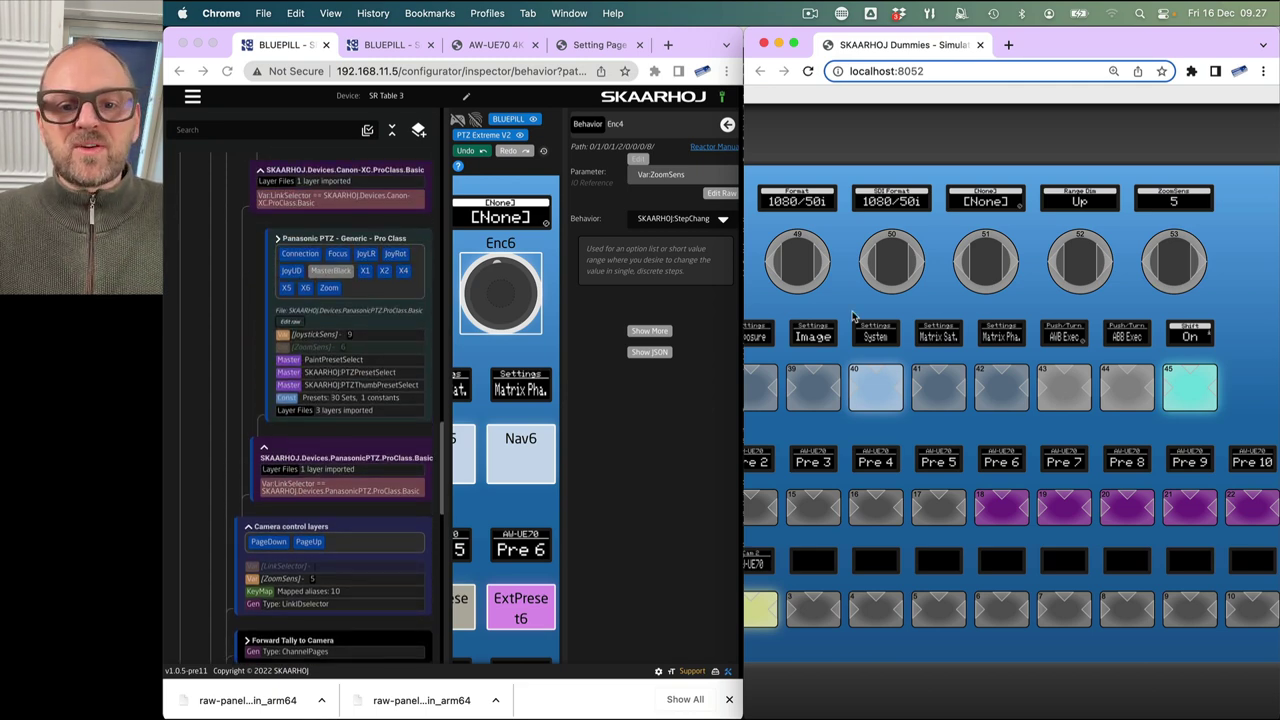
right_click(840, 316)
key("Escape")
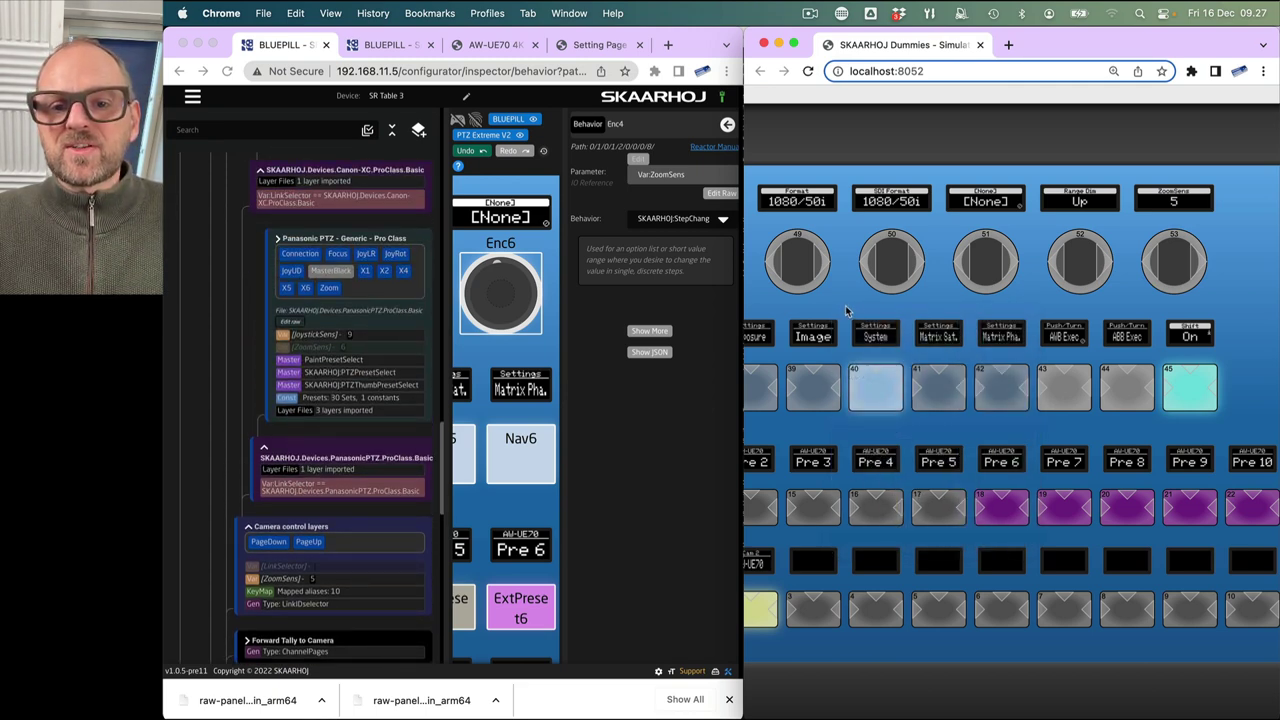
scroll(829, 307, "left", 10)
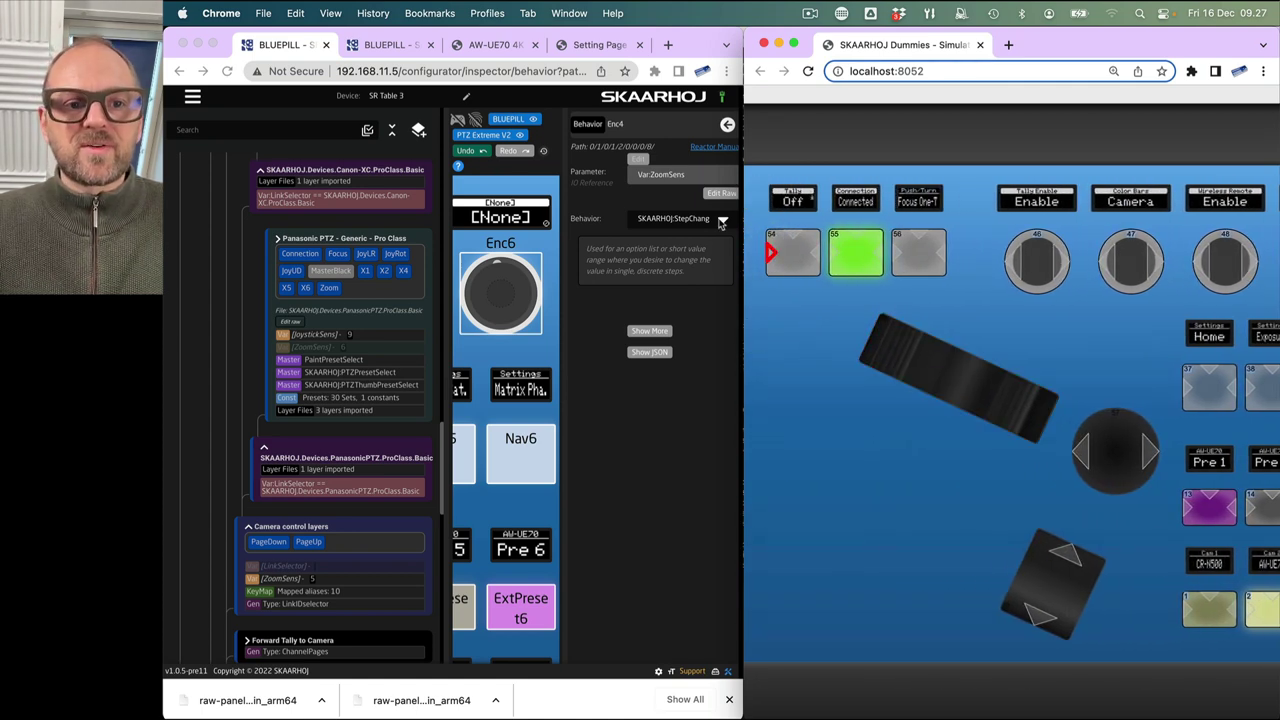
left_click(477, 120)
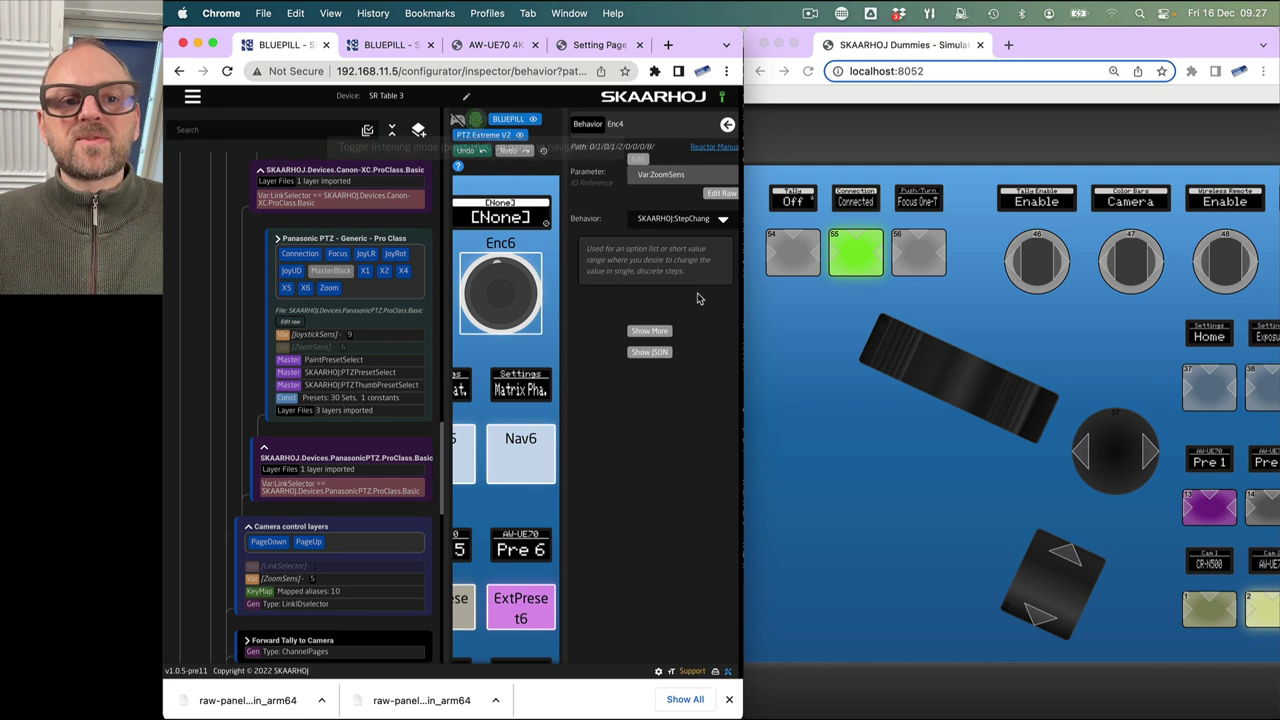
left_click(967, 381)
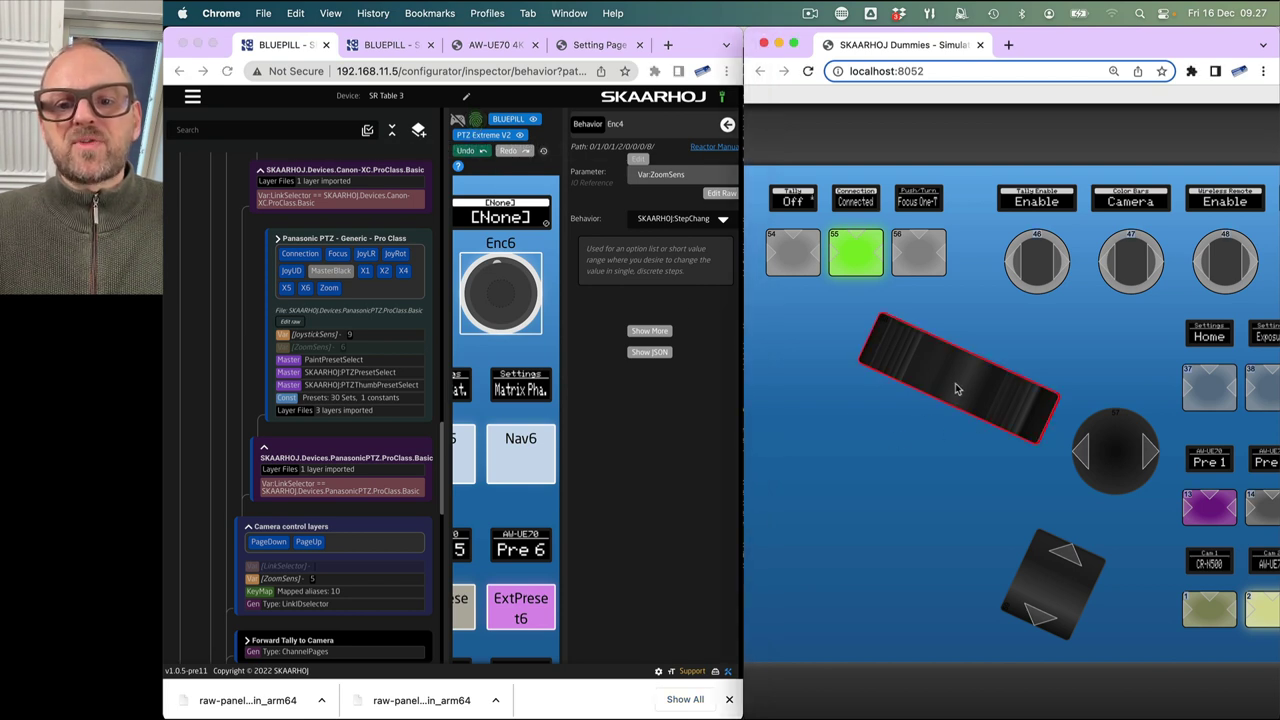
left_click(955, 383)
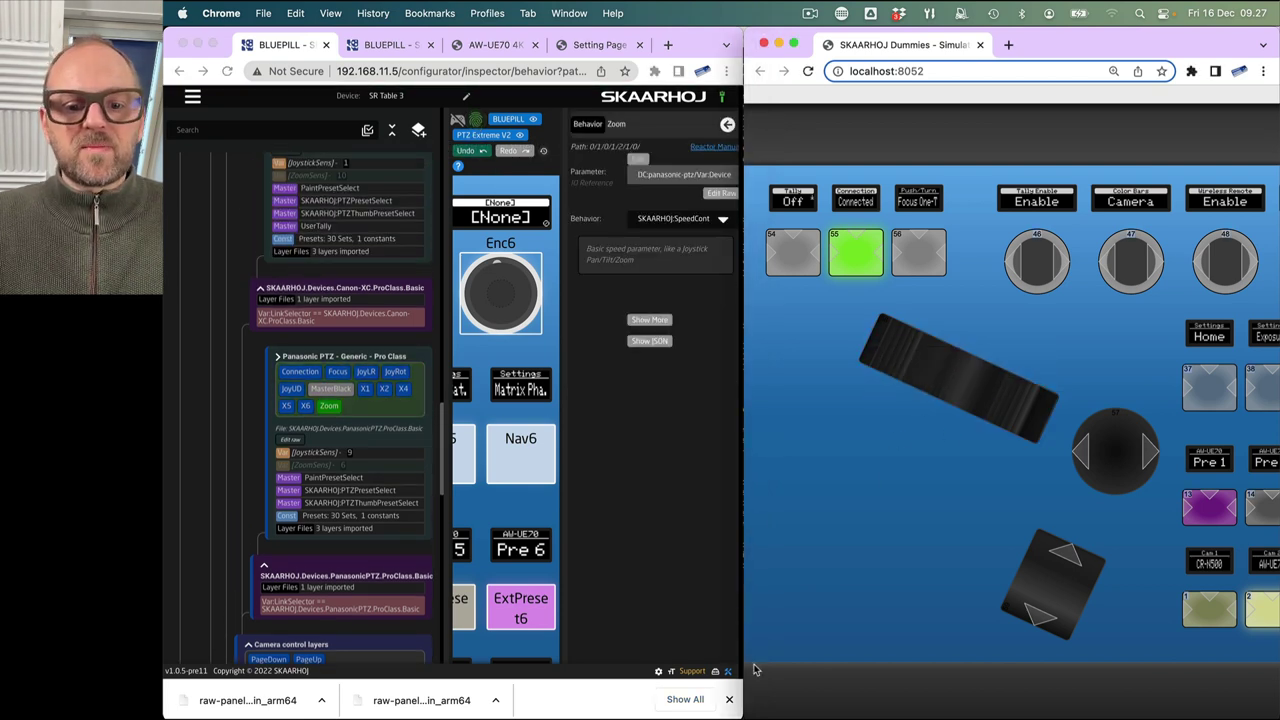
- Expand the Reactor configuration to full window width and show the JSON of the Panasonic Zoom behavior
key("ctrl+alt+Return")
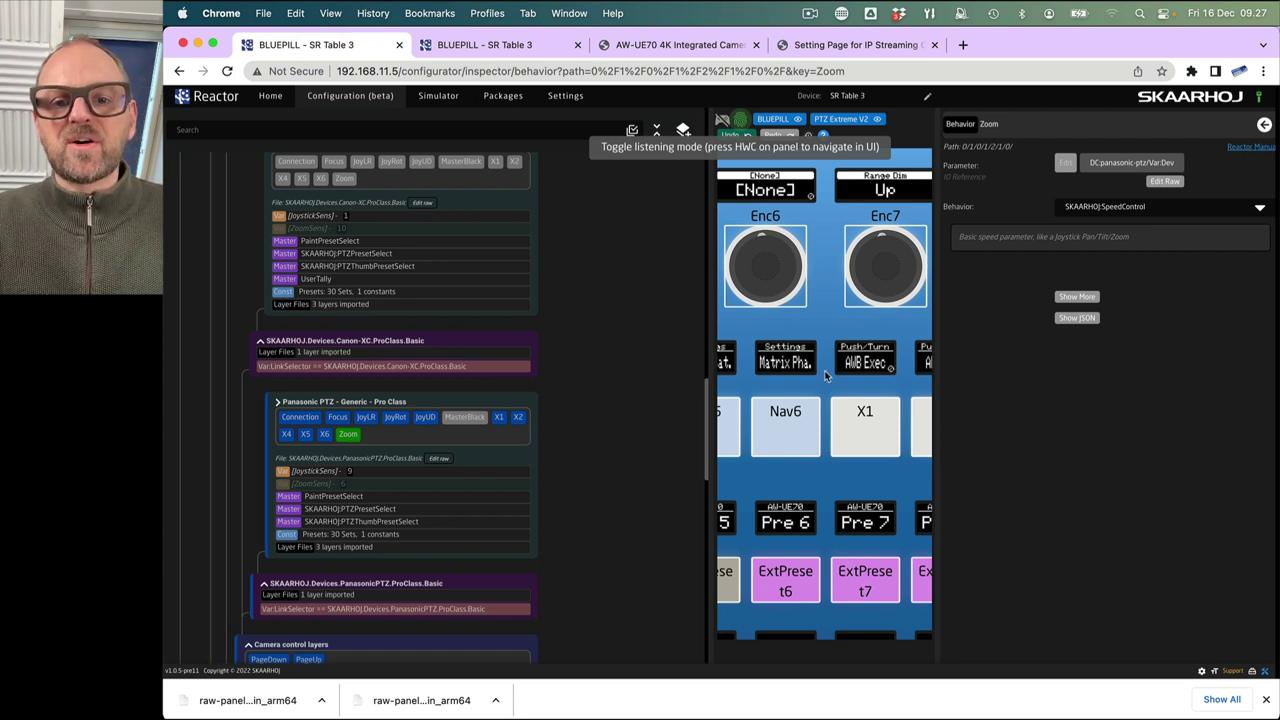
left_click(1077, 317)
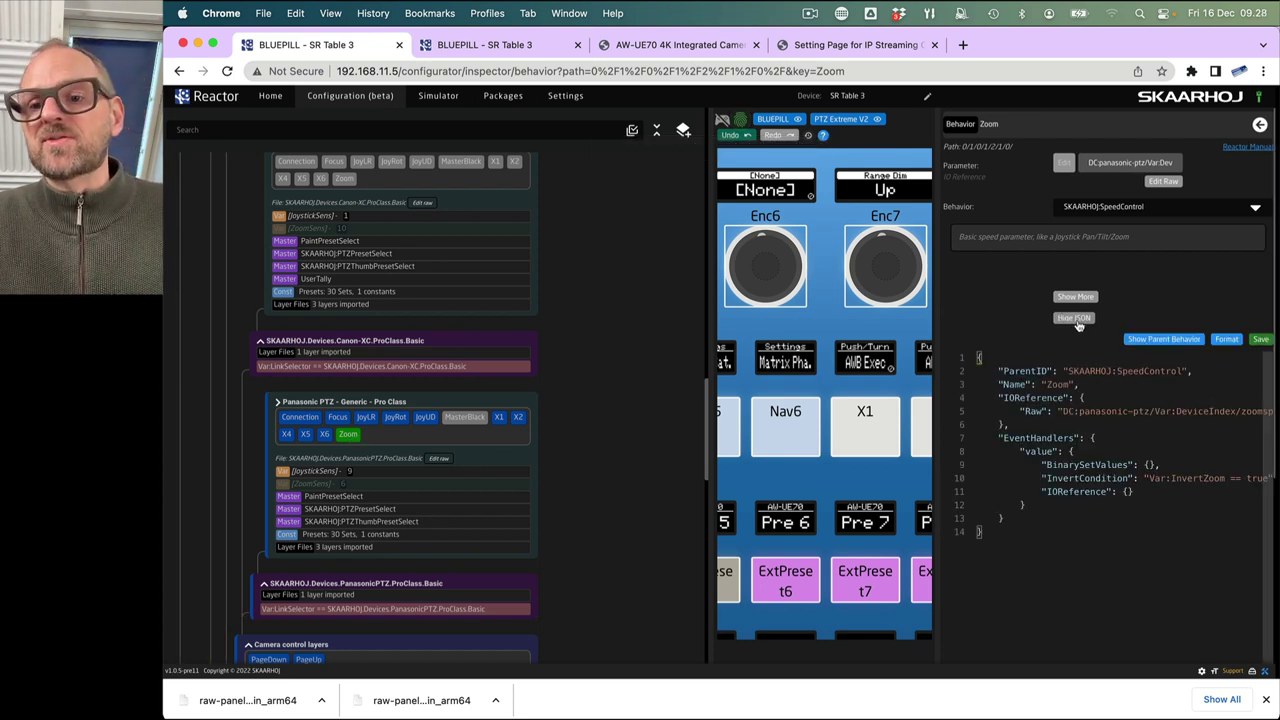
mouse_move(1132, 490)
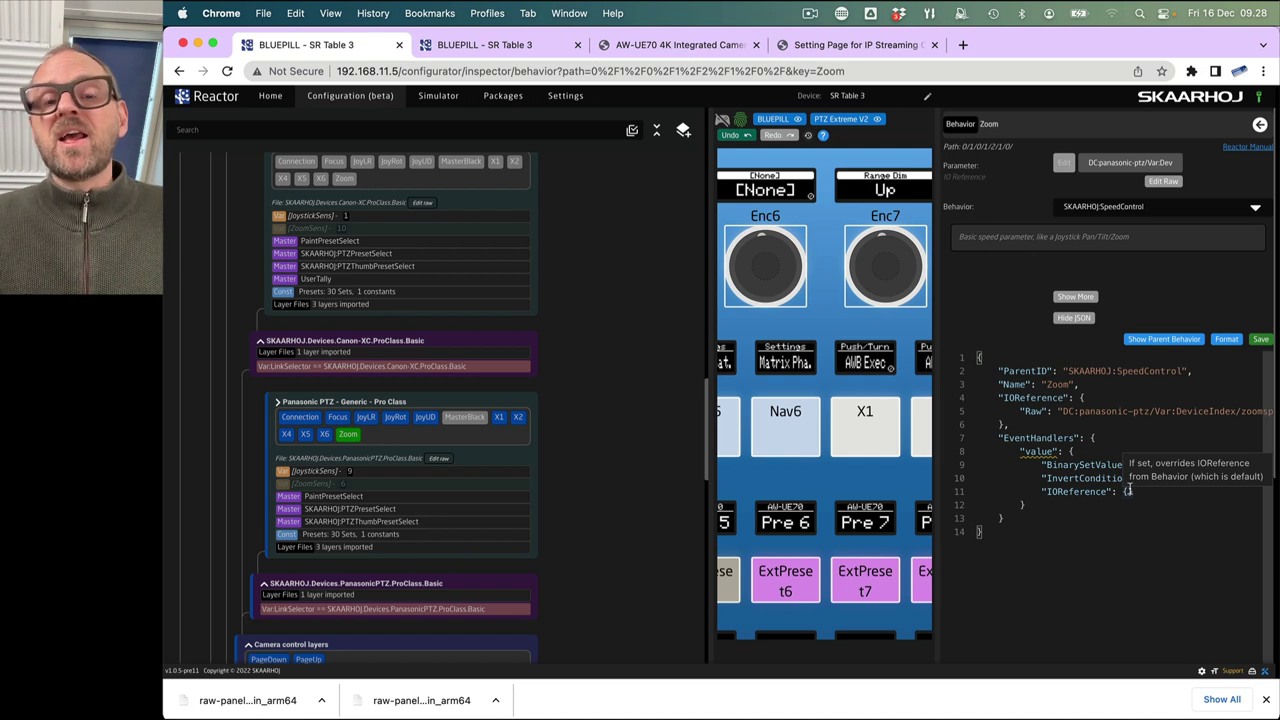